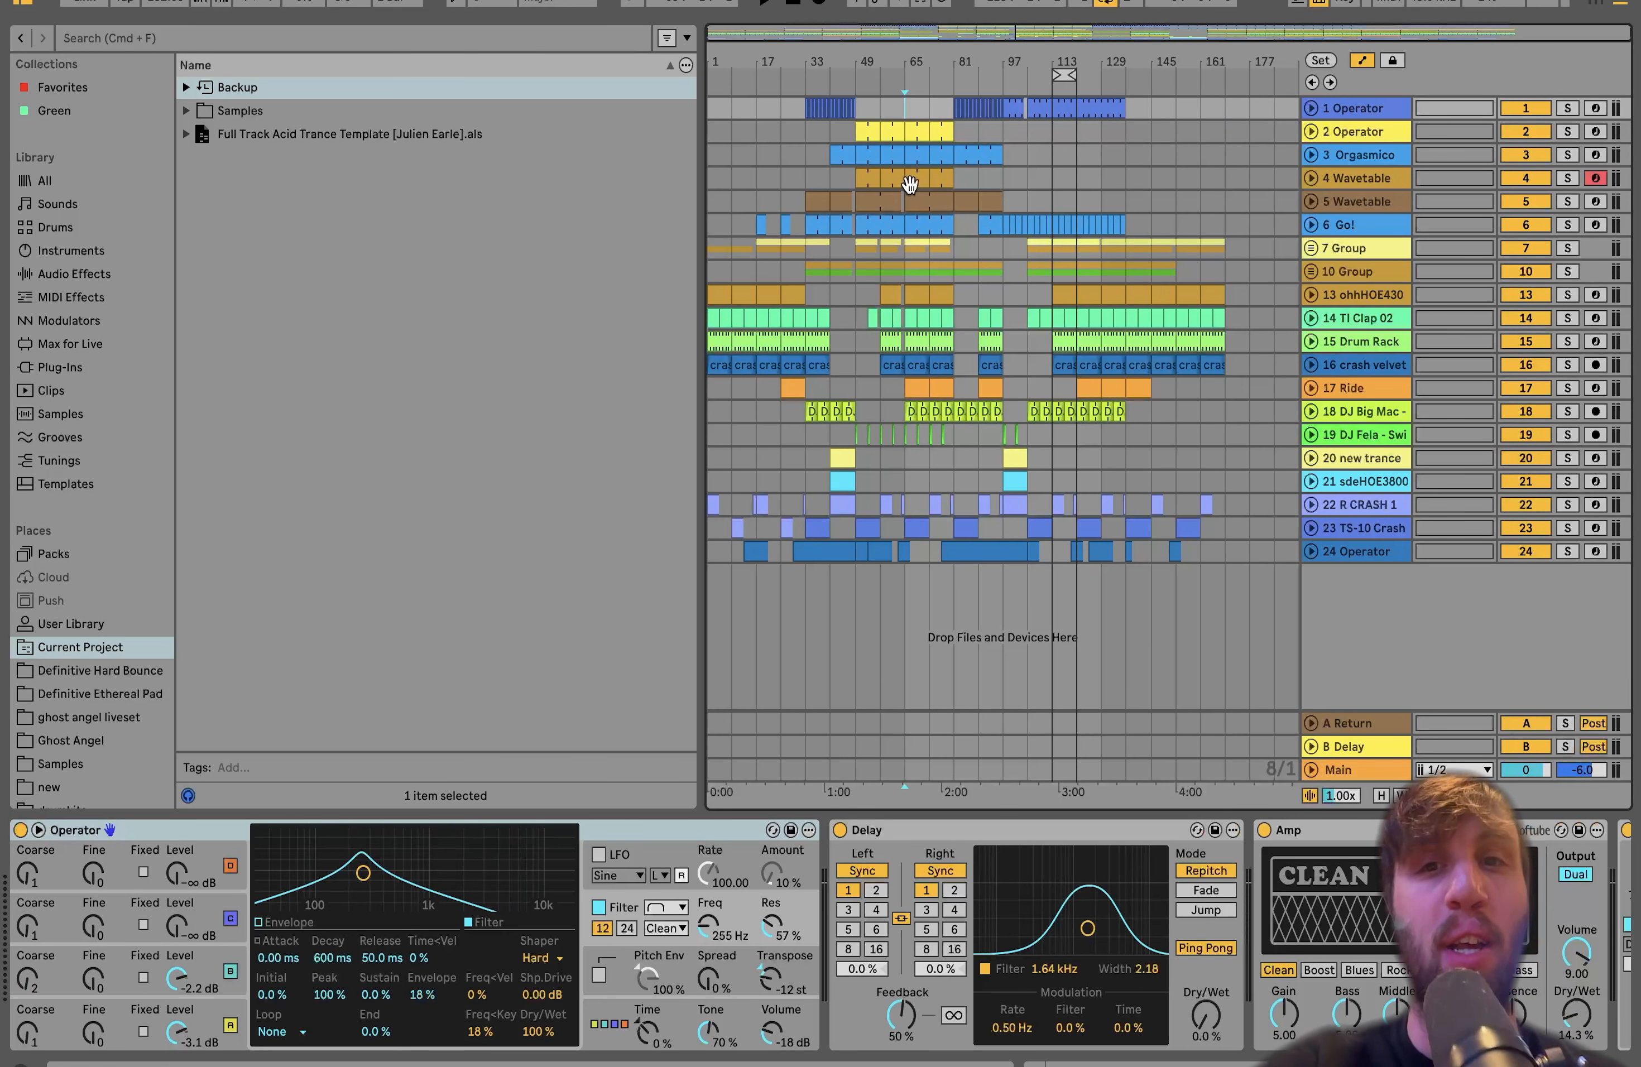
# Solo tracks 1 Operator and 2 Operator and play the first track's clip from bar 105
pyautogui.click(1371, 111)
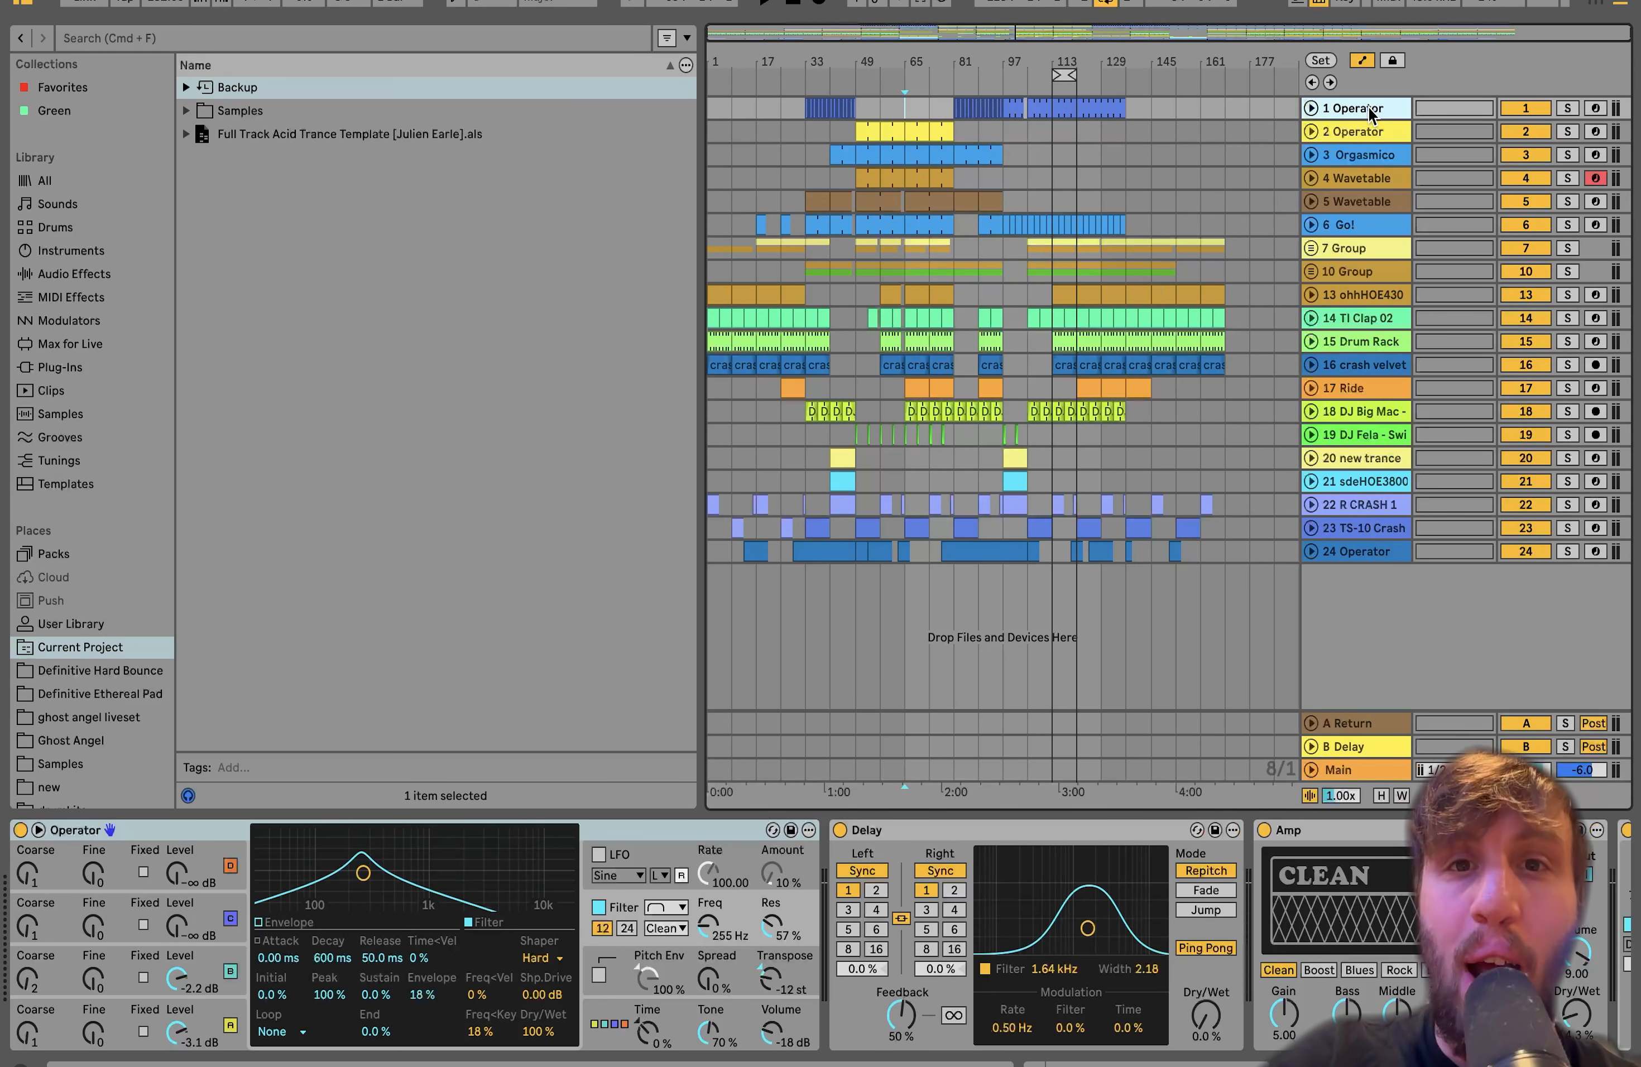
pyautogui.click(1370, 133)
pyautogui.click(1567, 132)
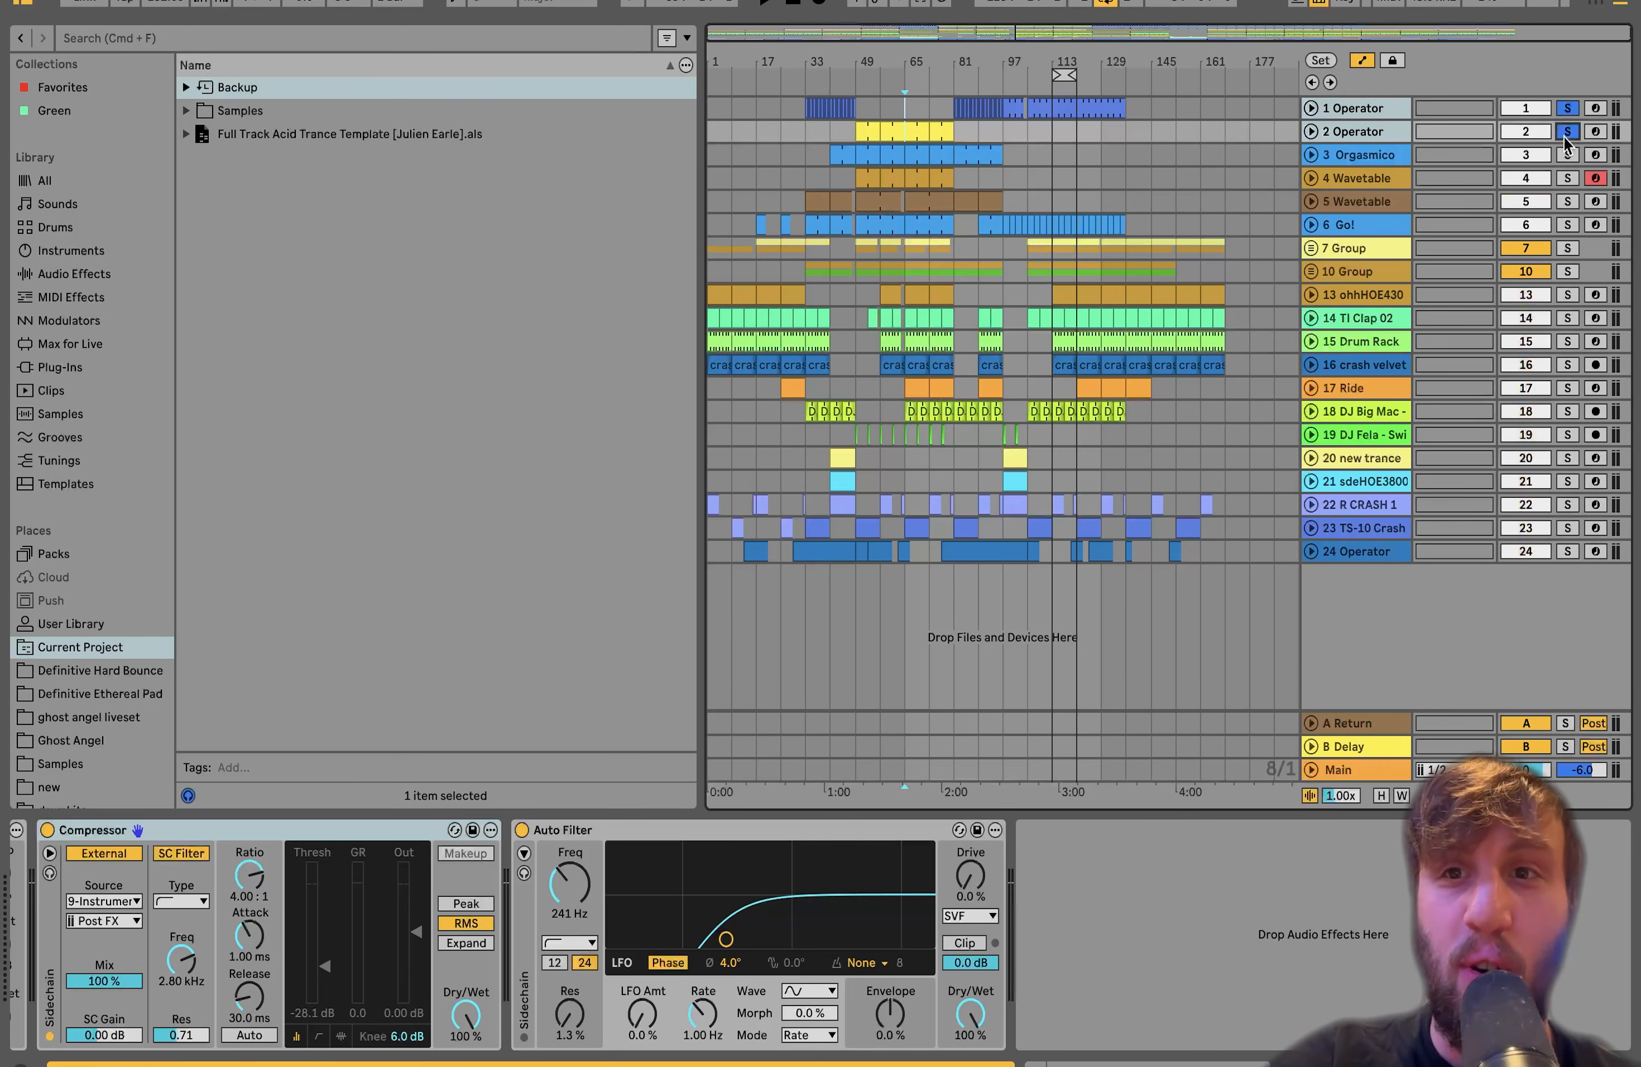
pyautogui.click(1065, 109)
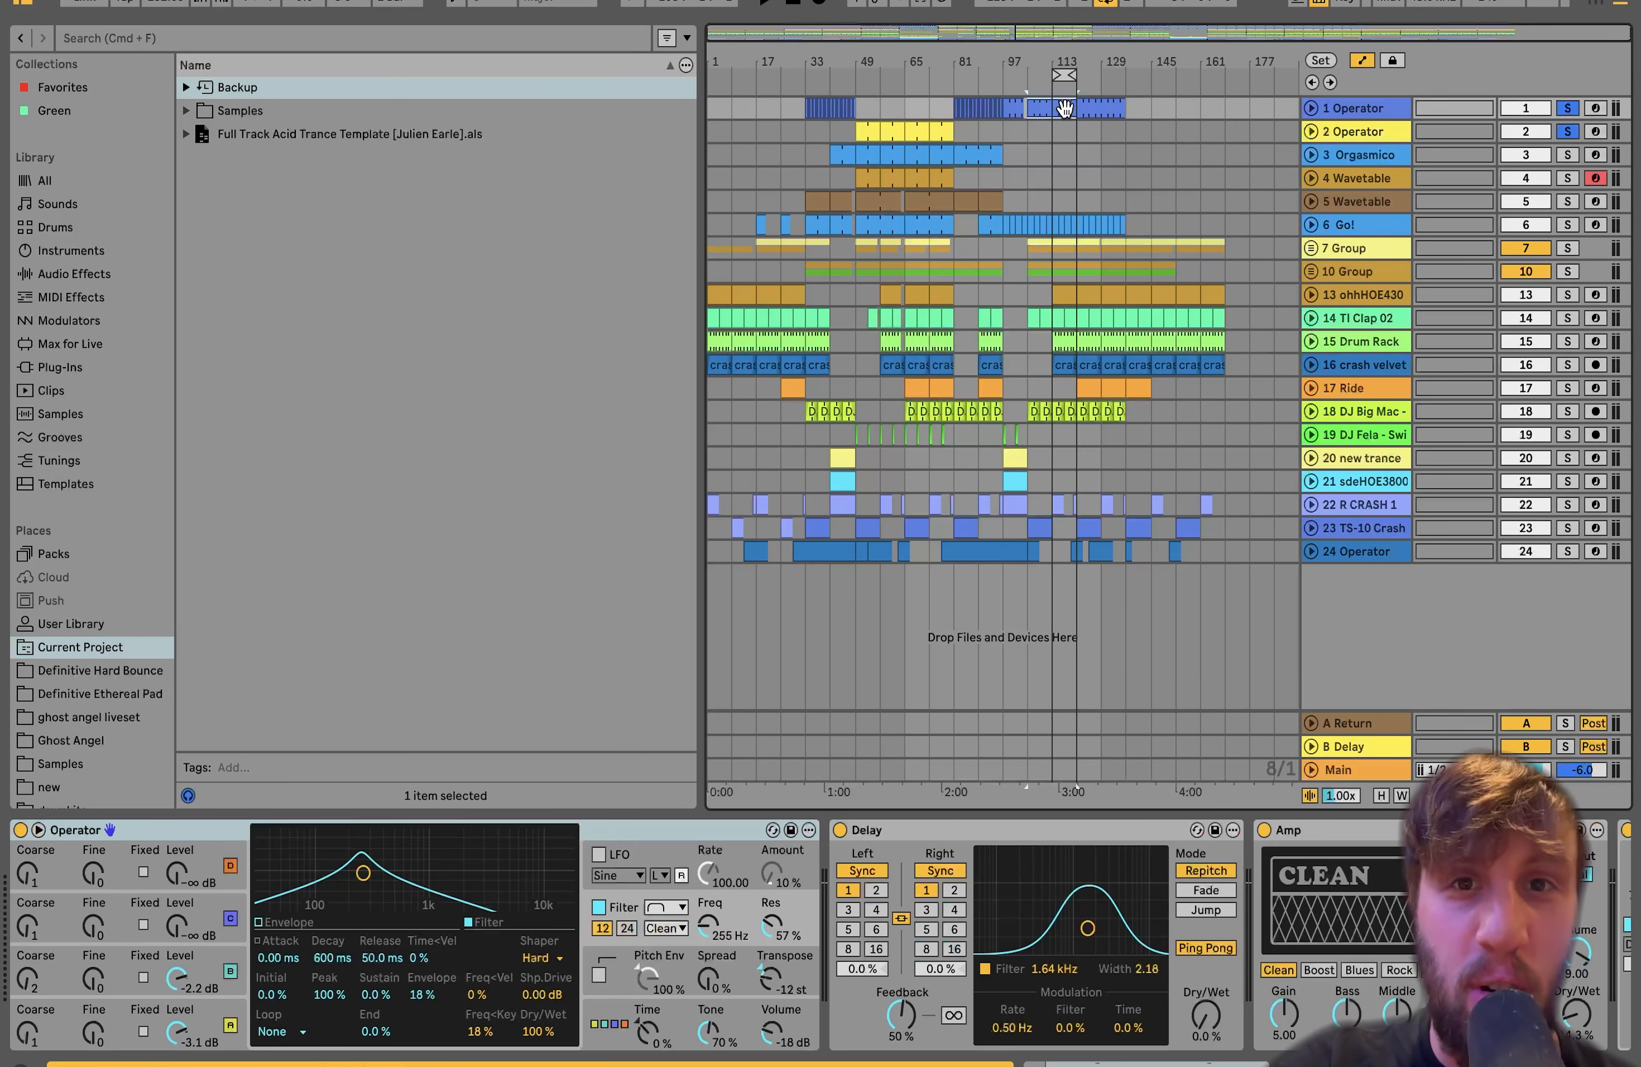
pyautogui.press('space')
# Unfold both Operator tracks and listen to the second track's clip at bar 65
pyautogui.click(1311, 109)
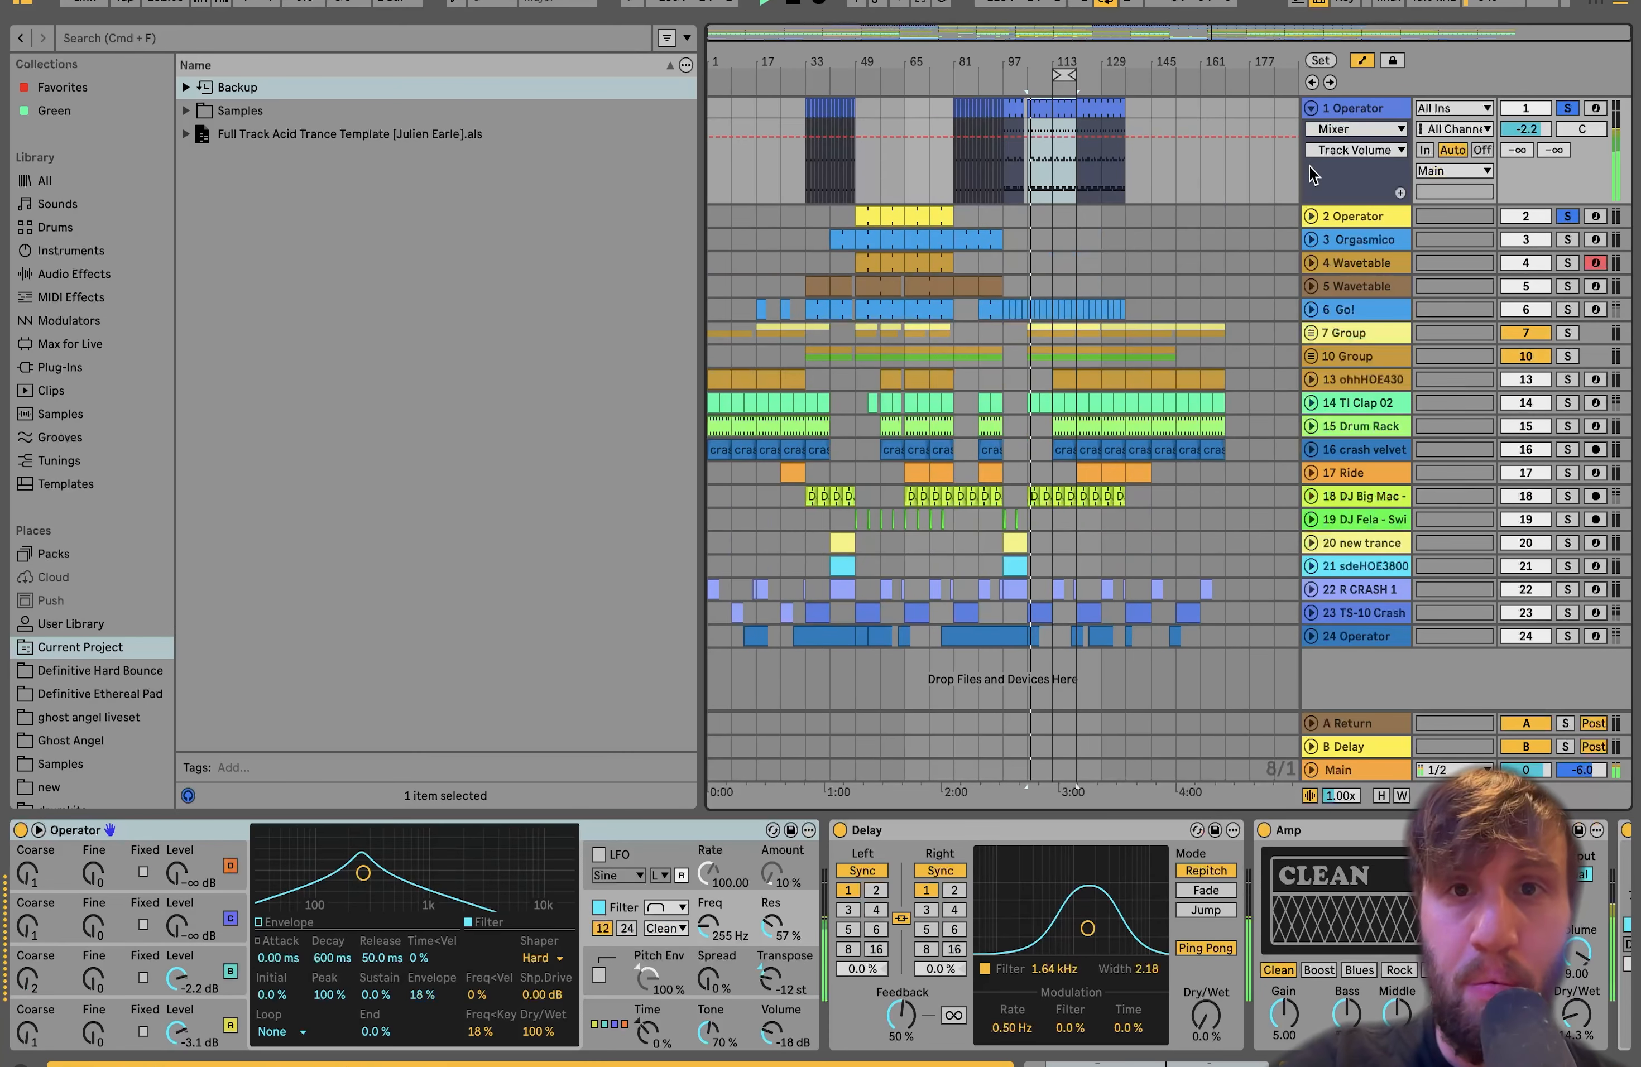
pyautogui.click(1311, 216)
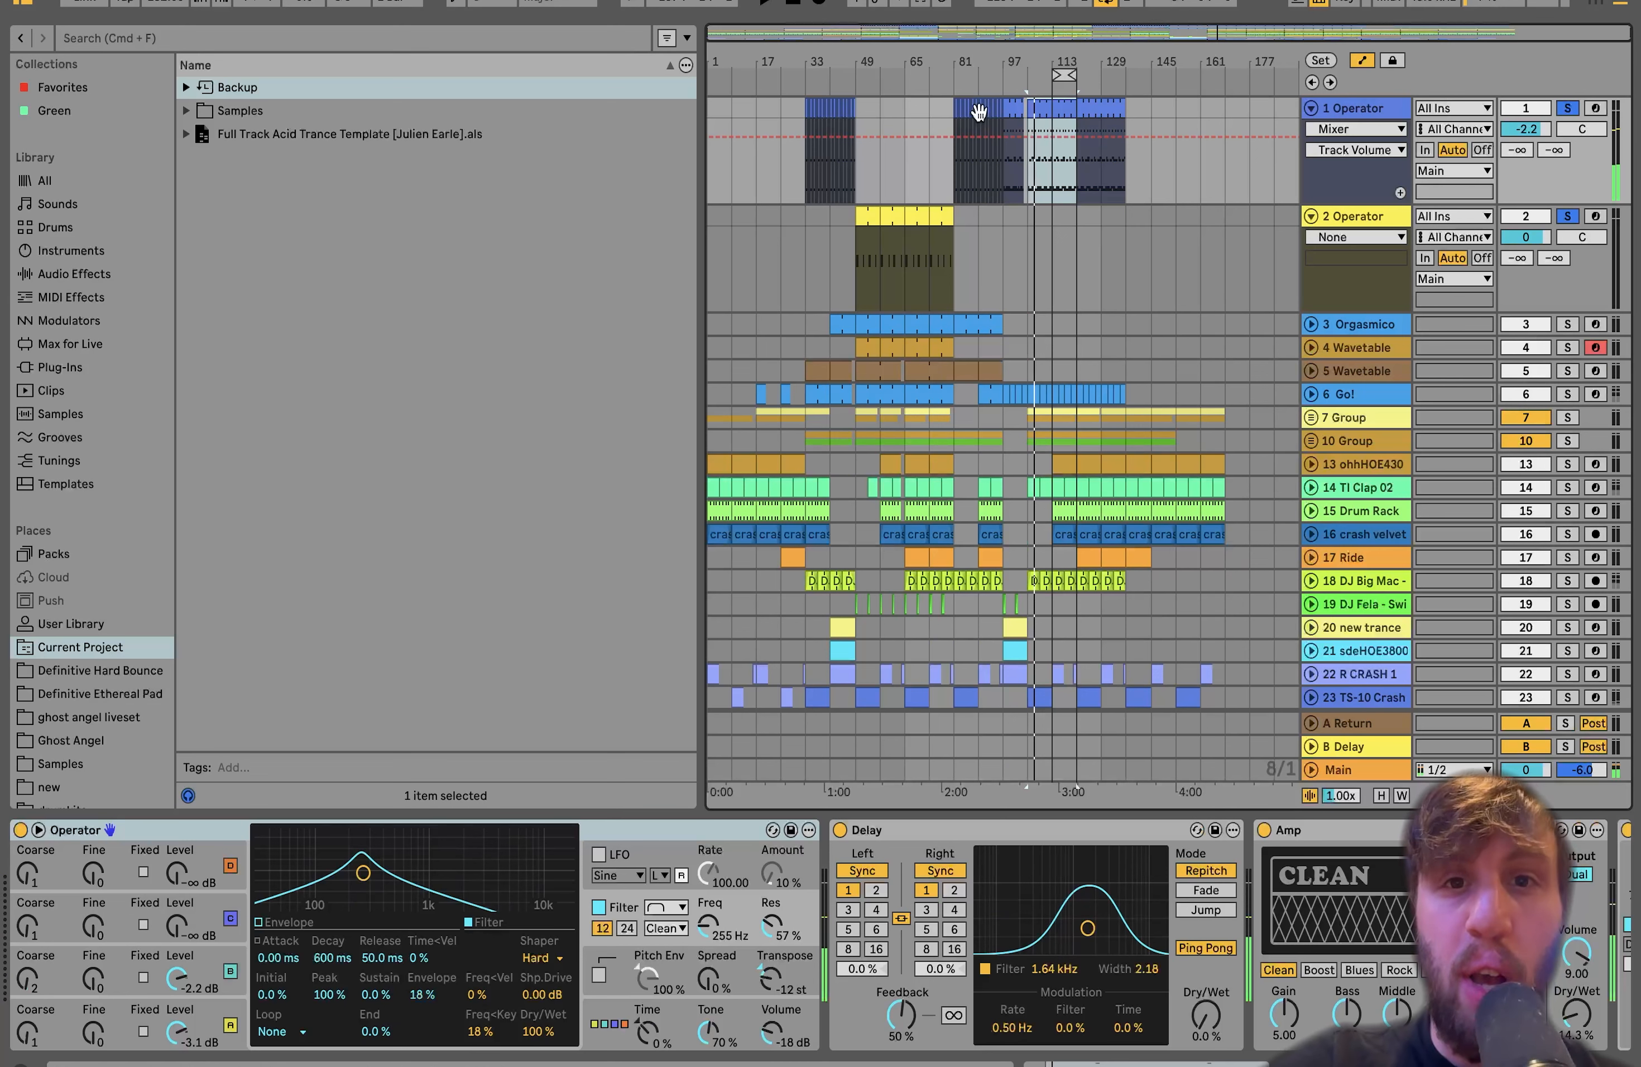
pyautogui.click(915, 214)
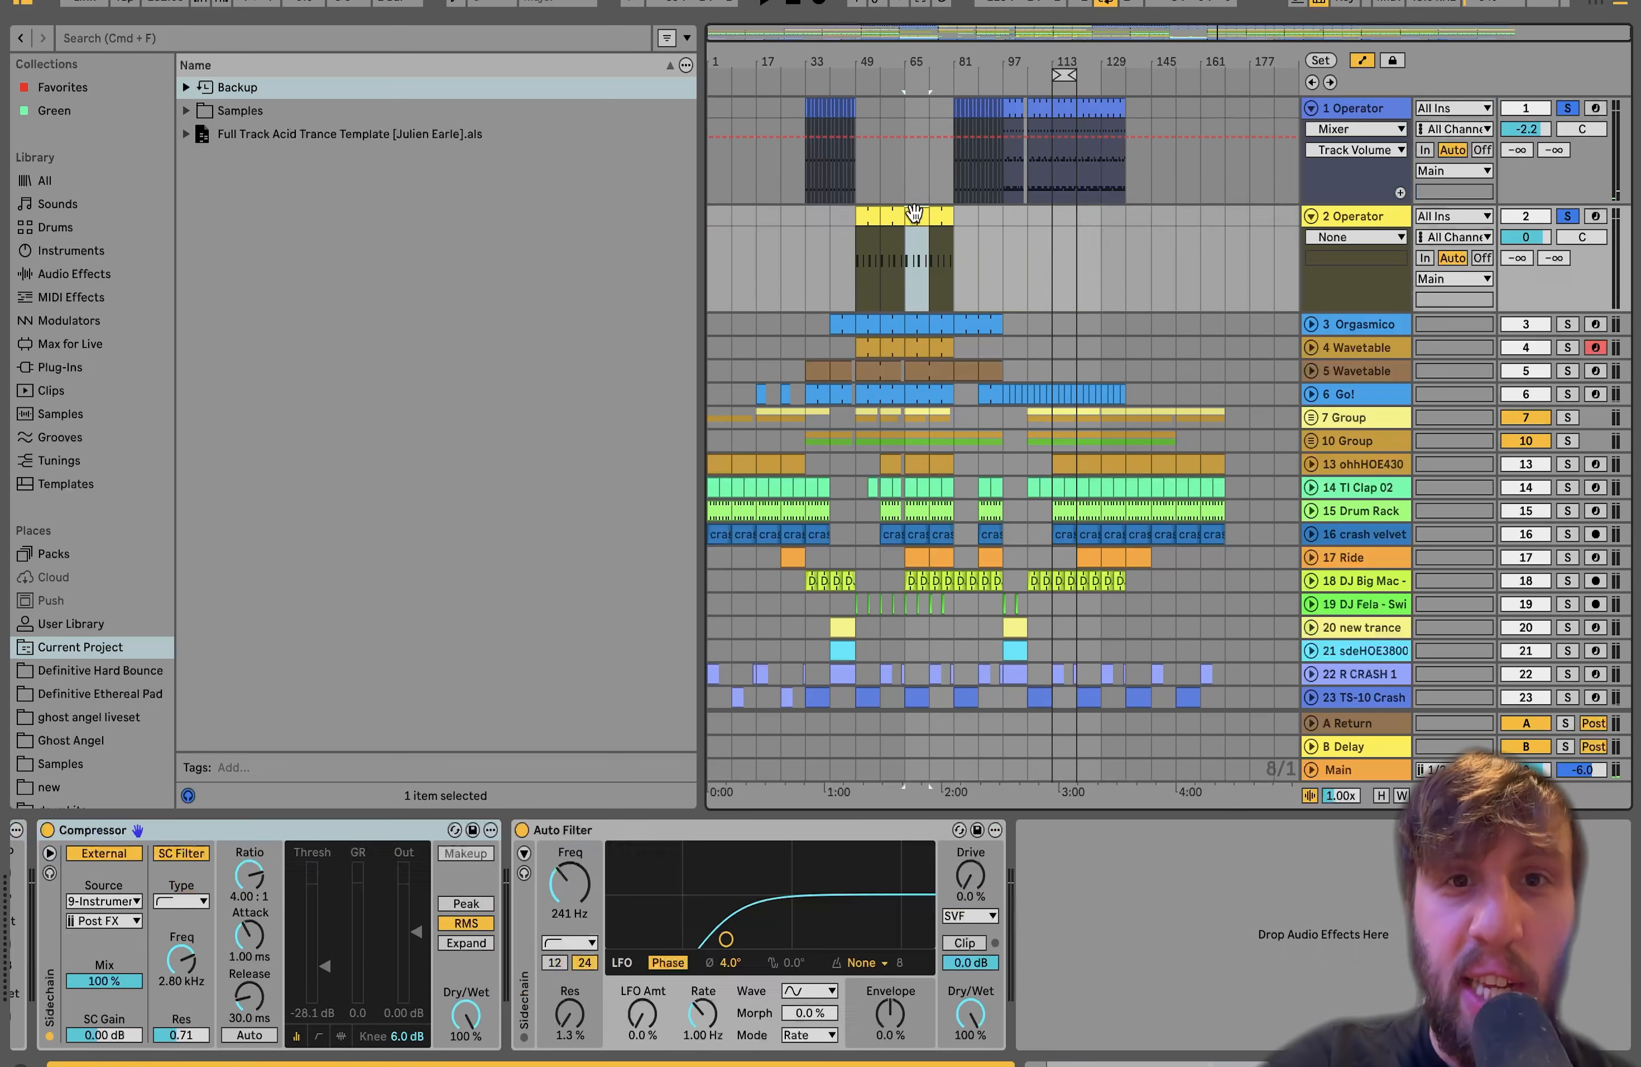
pyautogui.scroll(10, 914, 212)
pyautogui.press('space')
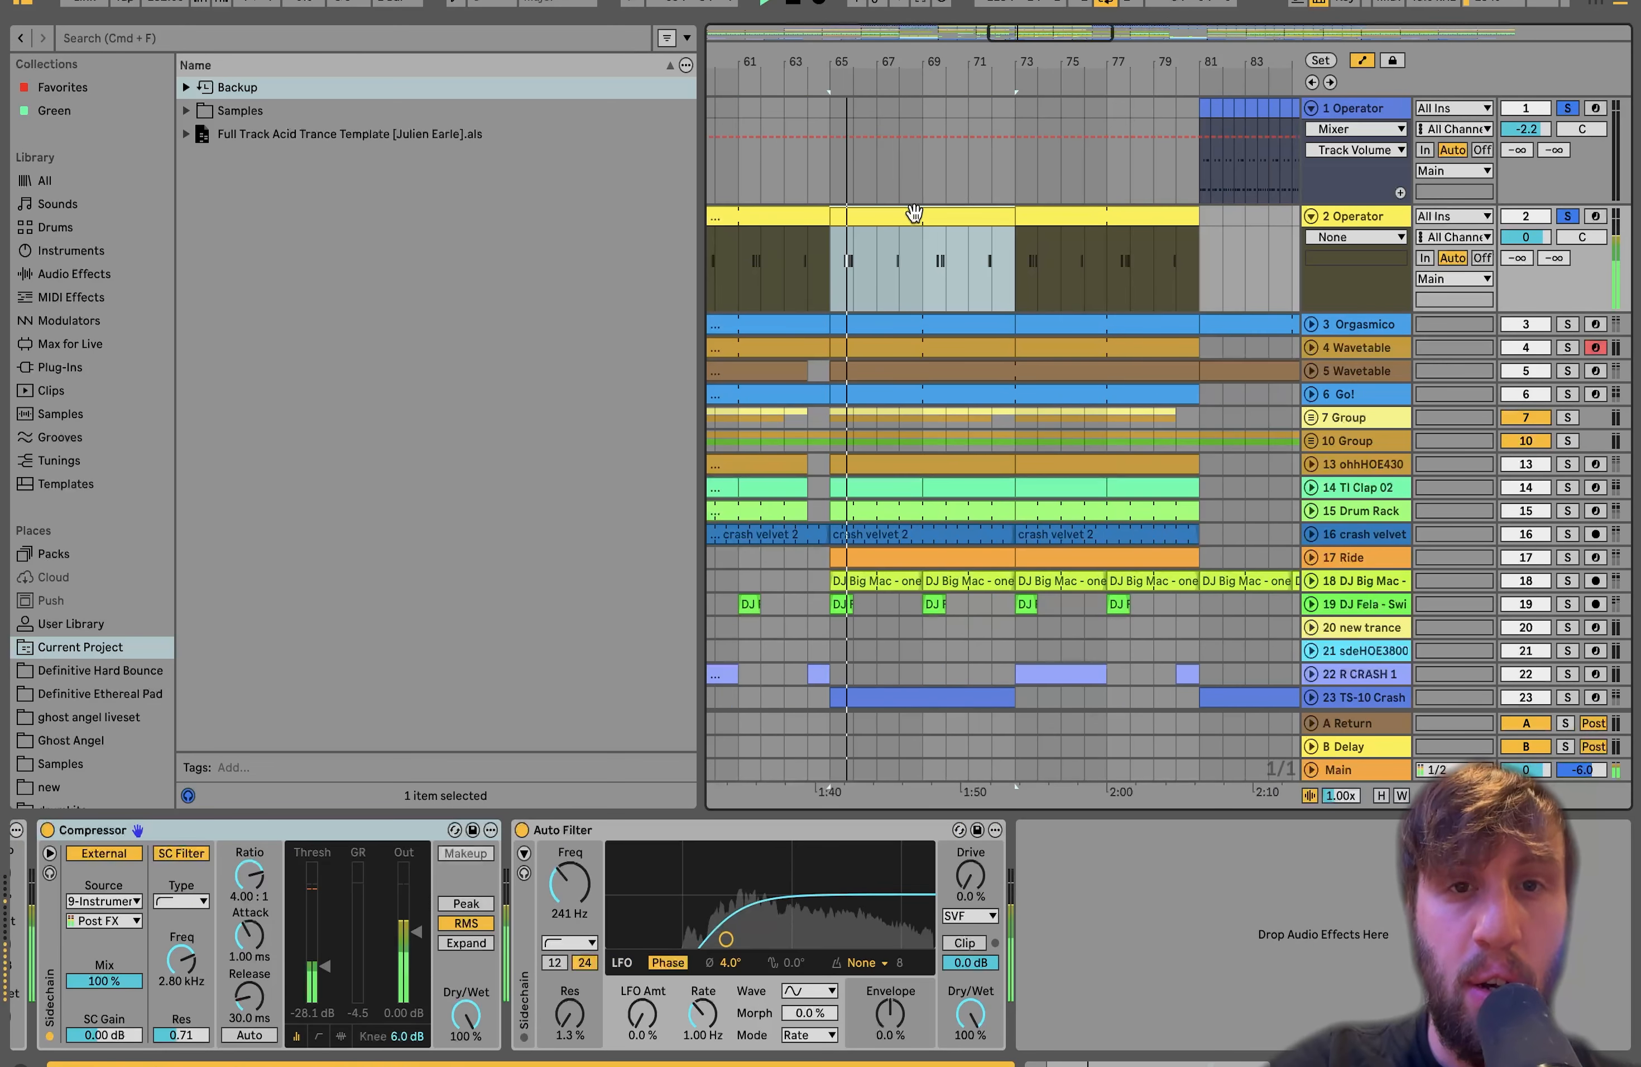
pyautogui.scroll(-4, 909, 228)
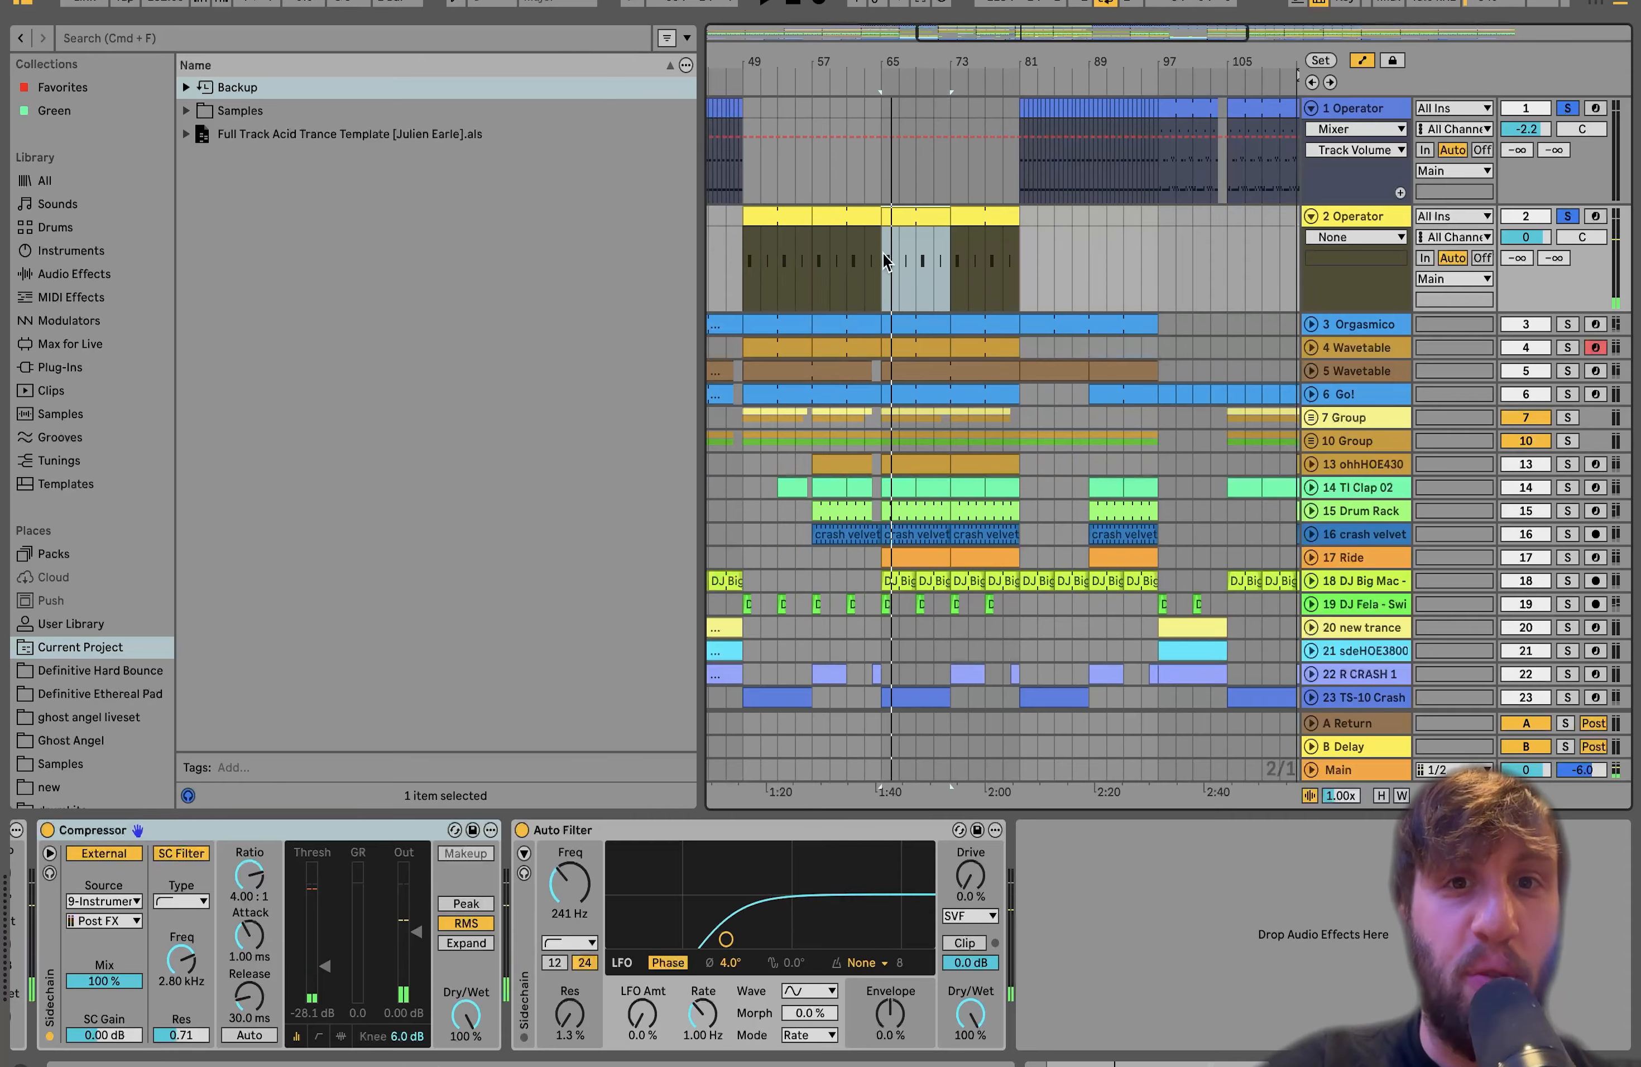
pyautogui.scroll(-3, 1149, 240)
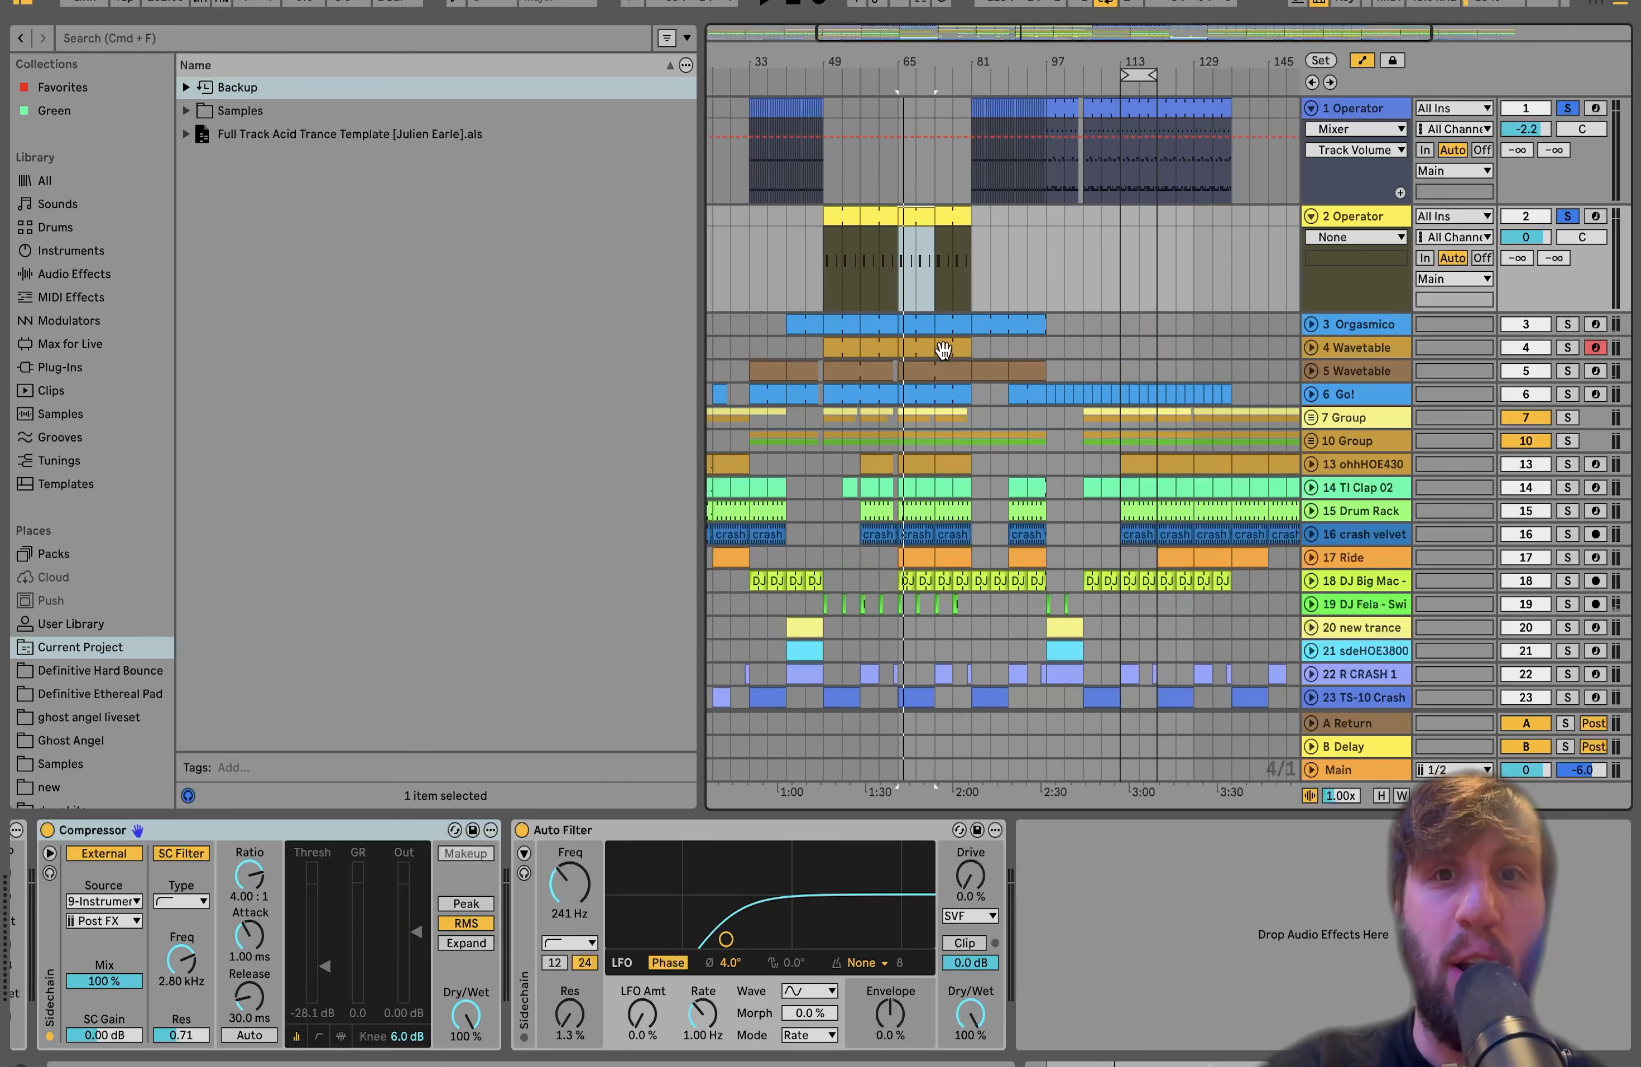
# Open the notes of the 1 Operator clip at bar 105 and examine its used pitches in folded view
pyautogui.click(1114, 156)
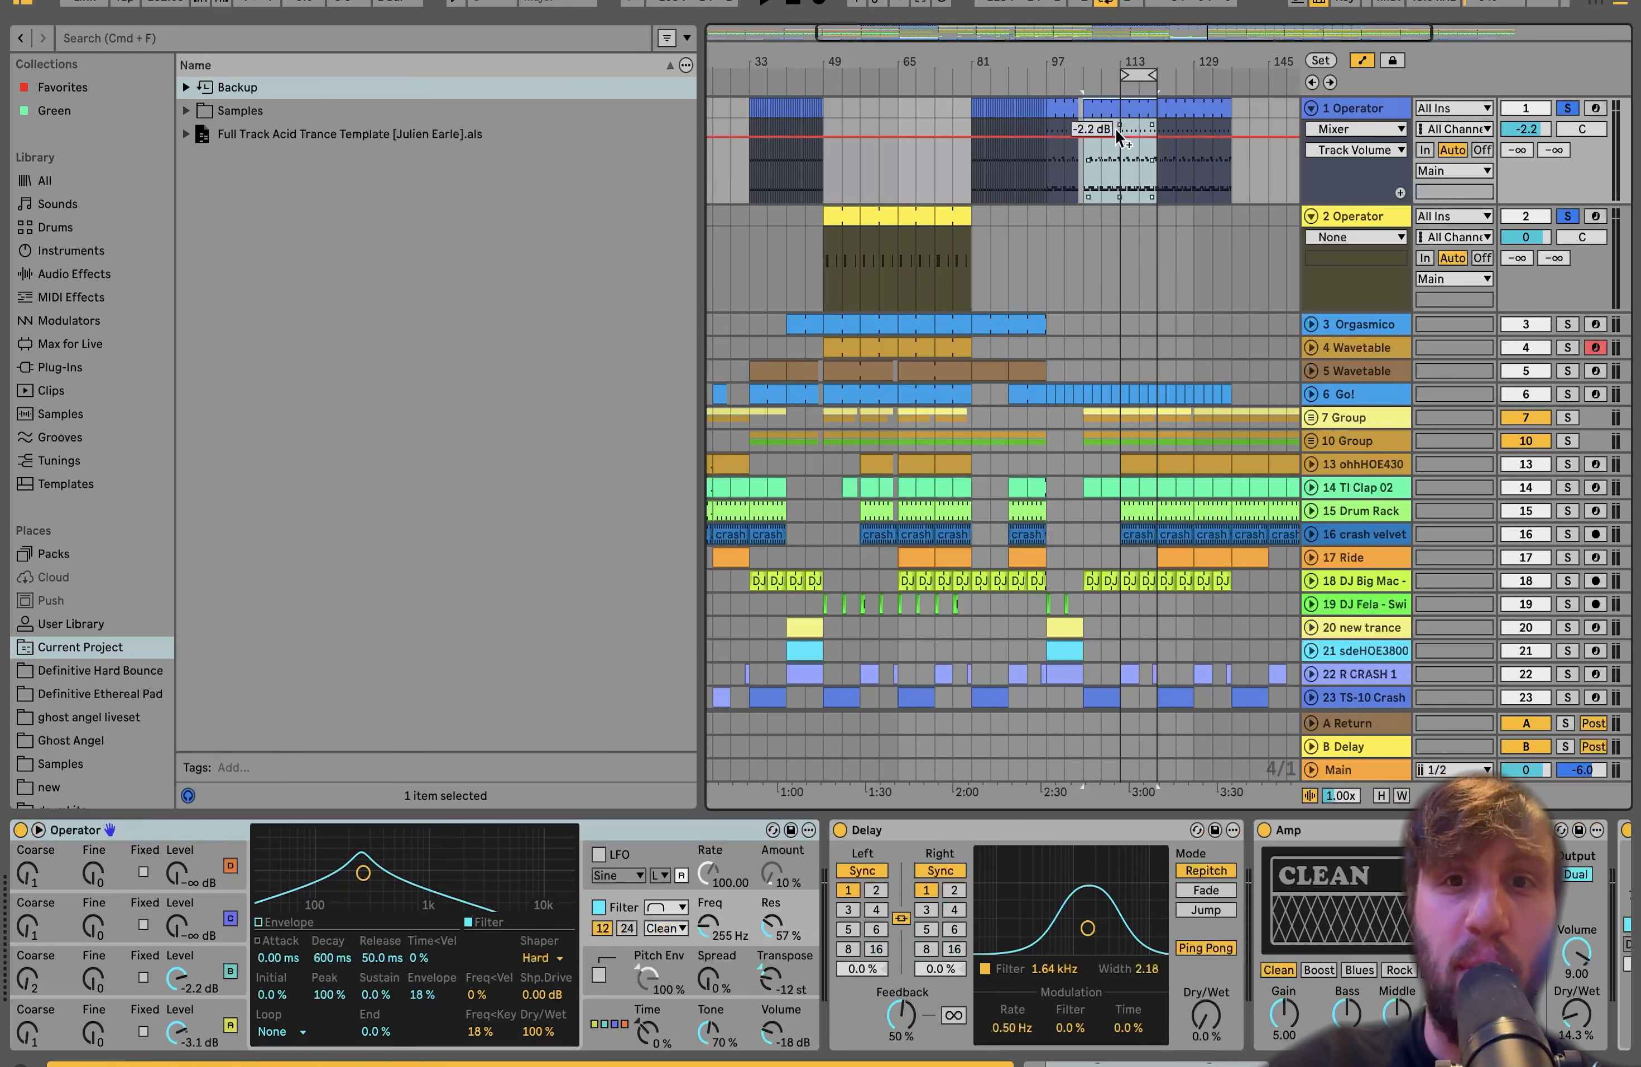
pyautogui.doubleClick(1078, 129)
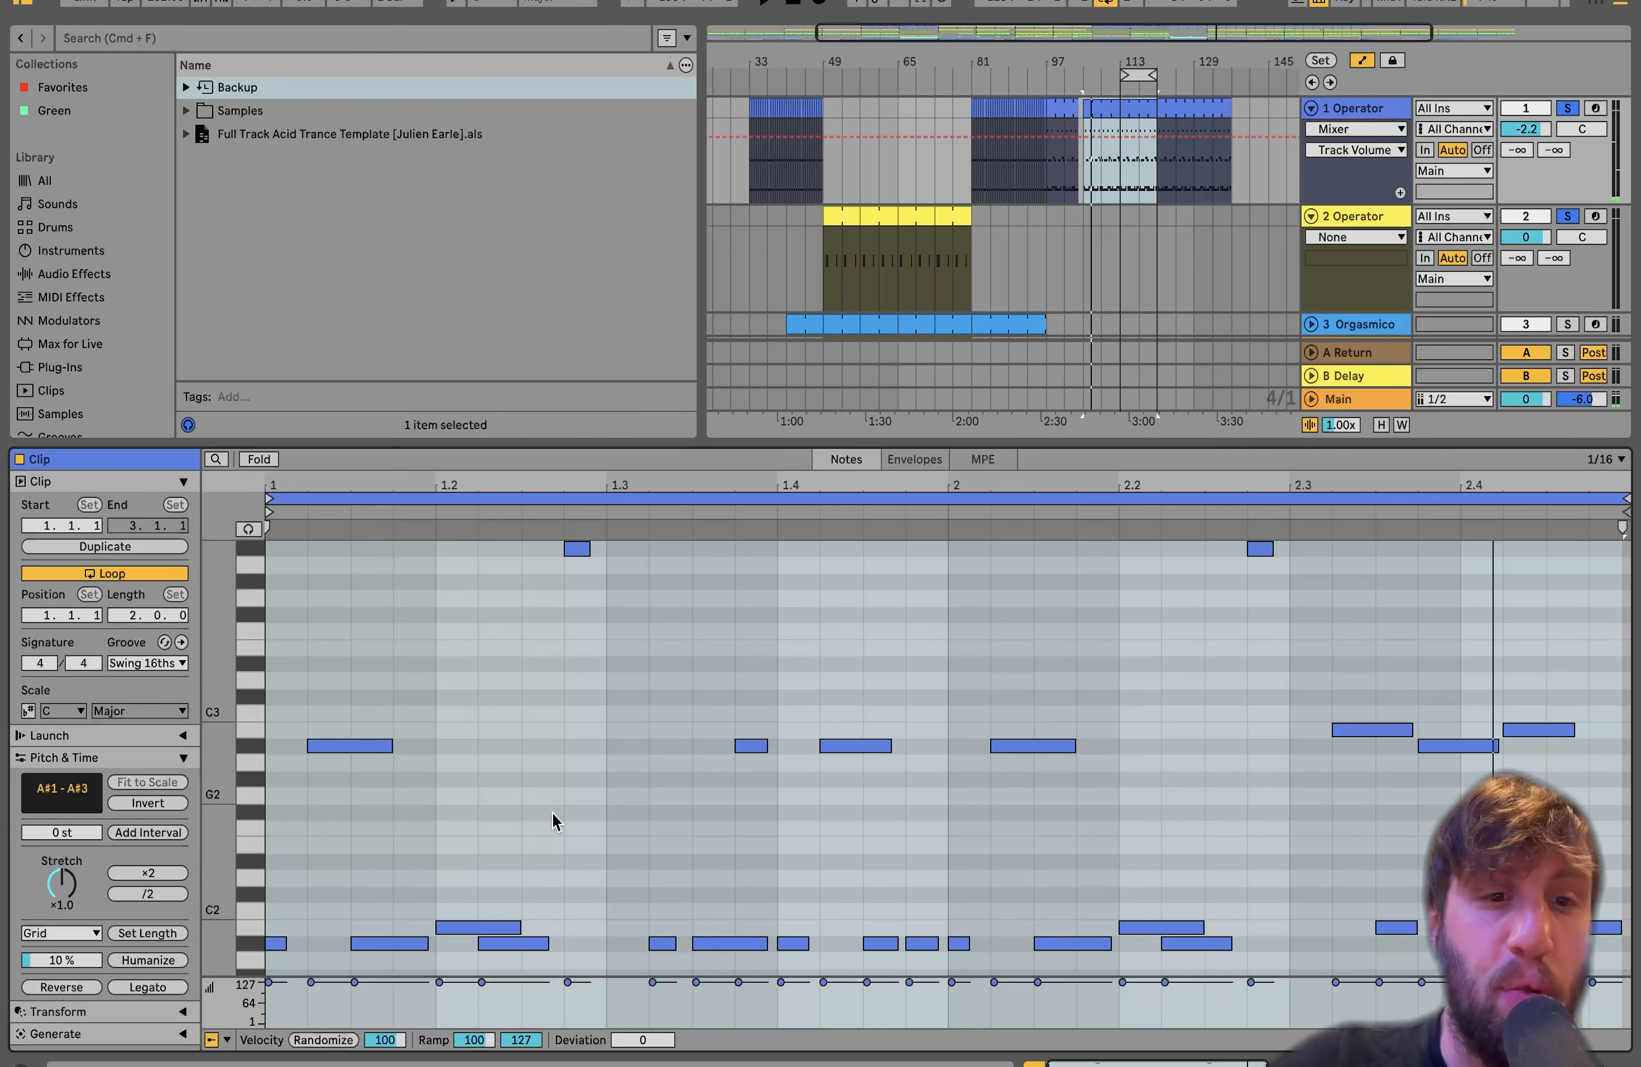
pyautogui.click(260, 459)
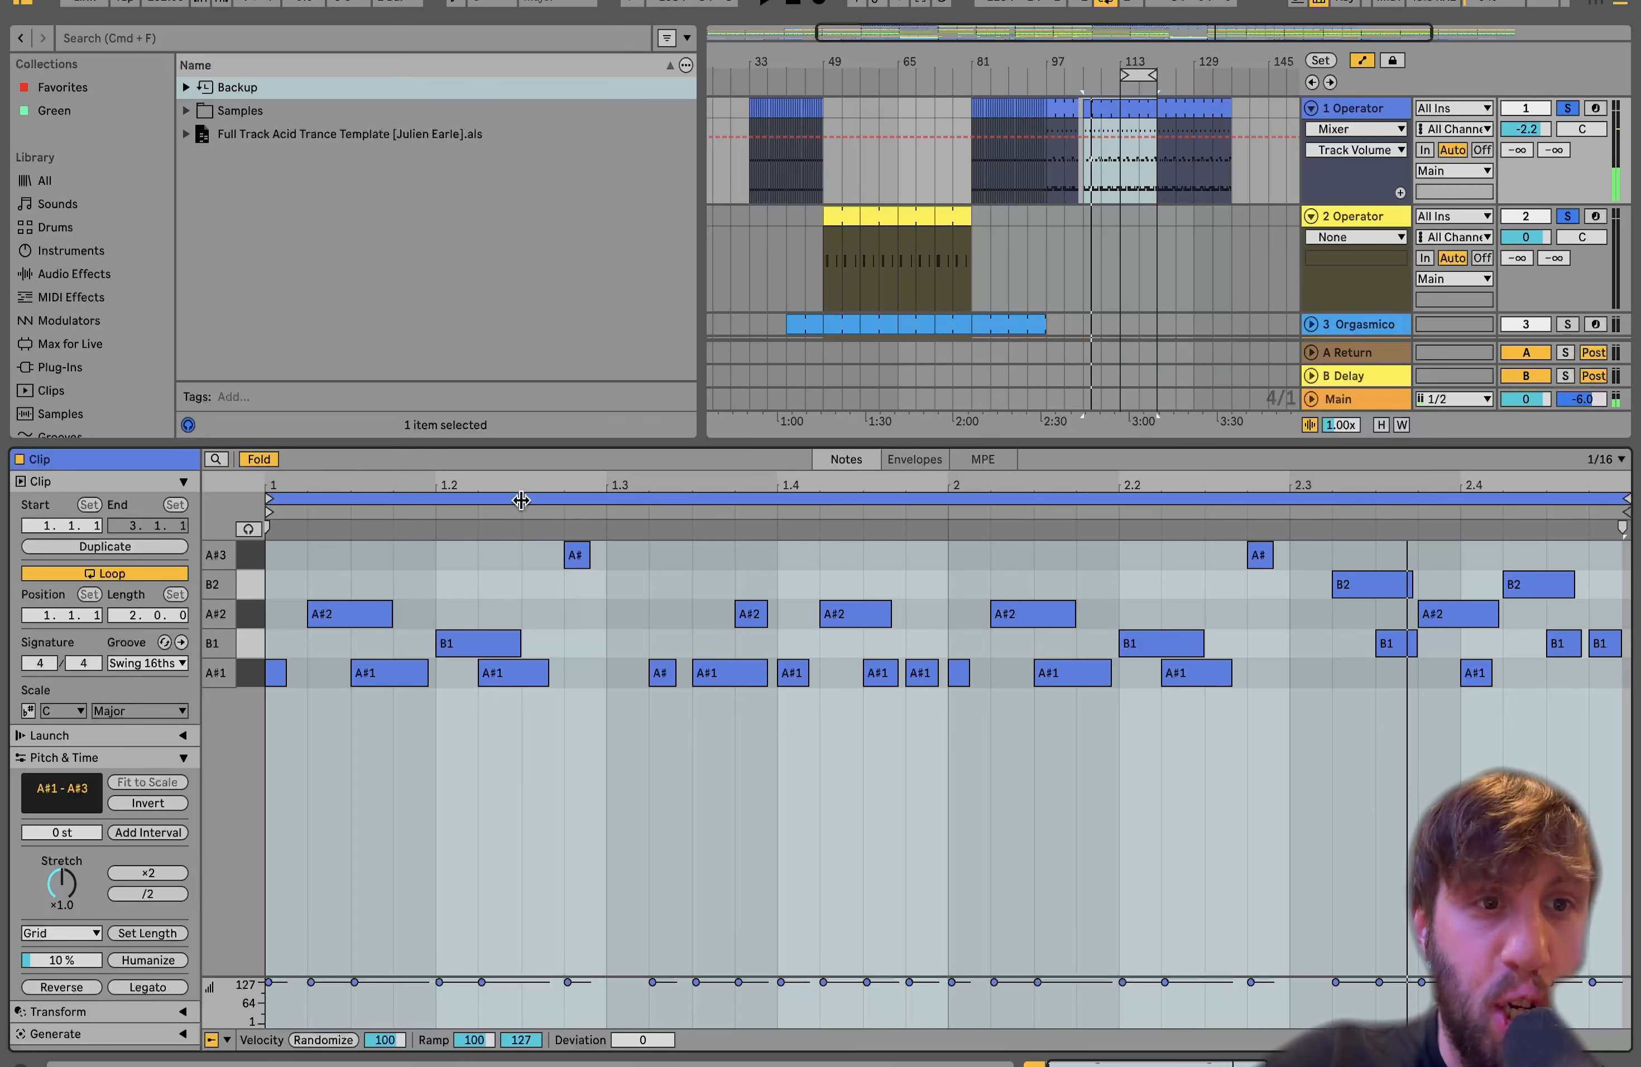
pyautogui.click(260, 460)
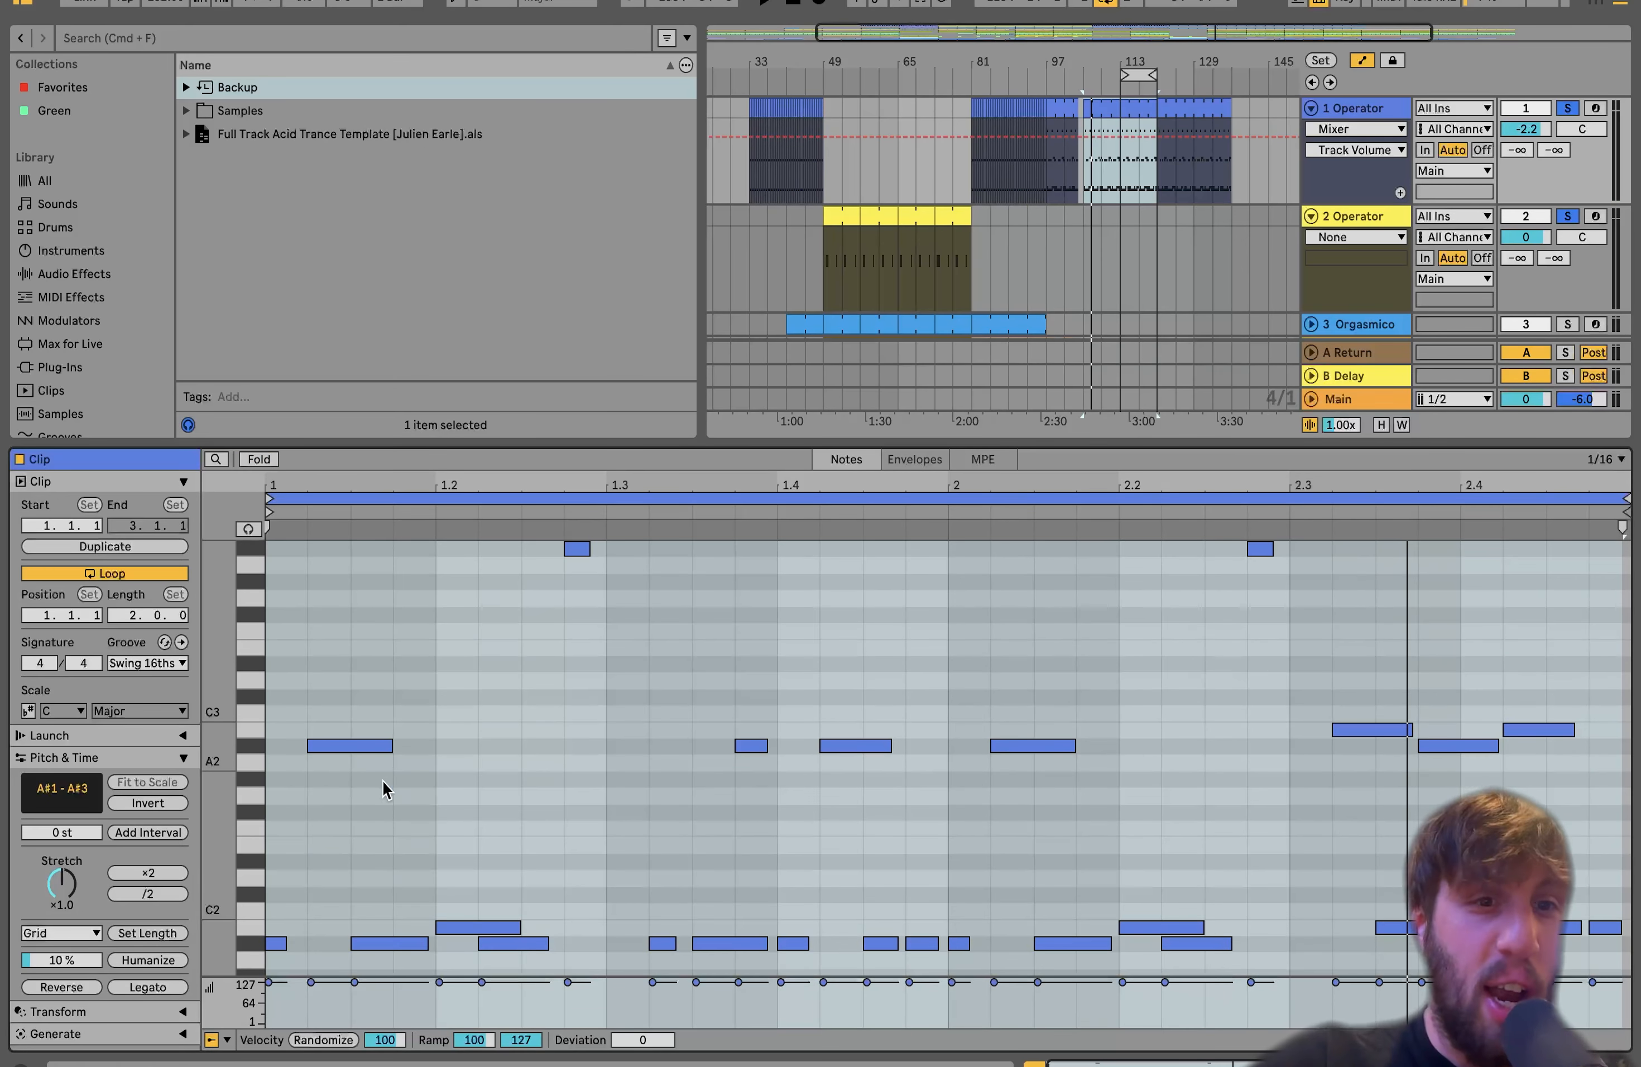
# Examine the overlapping B1 and A#1 notes around beat 1.2 and replay the clip
pyautogui.scroll(5, 495, 925)
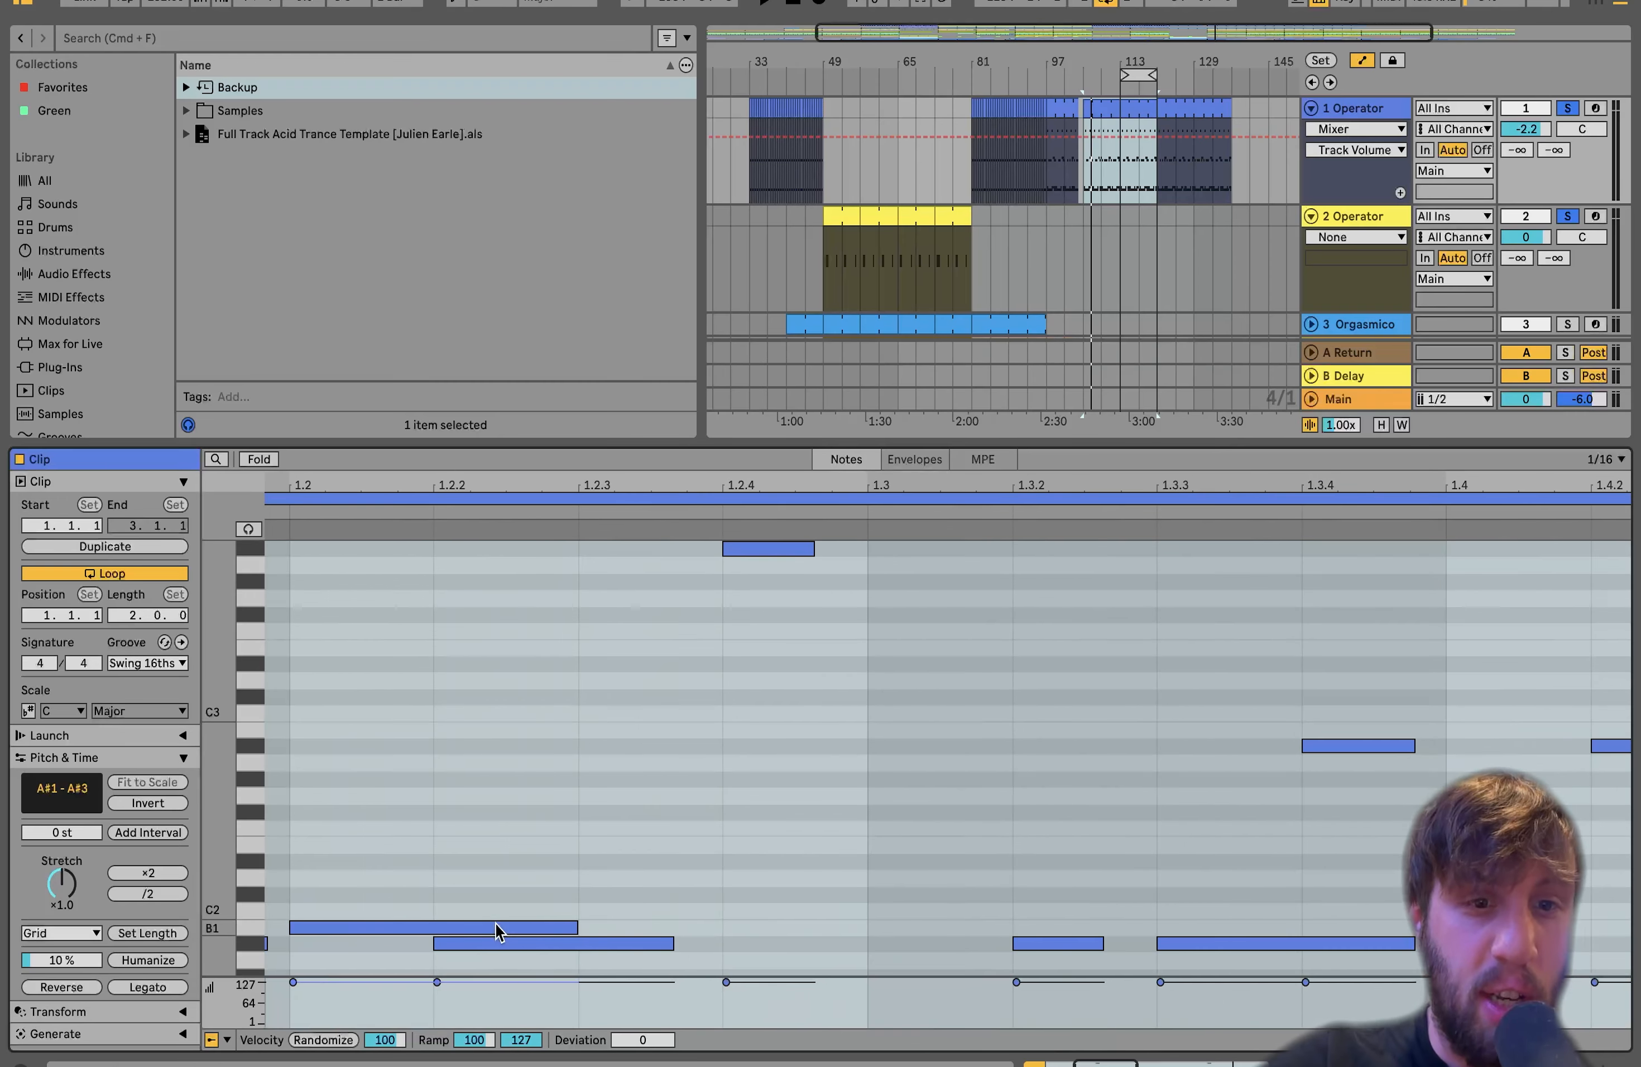
pyautogui.click(640, 967)
pyautogui.click(640, 945)
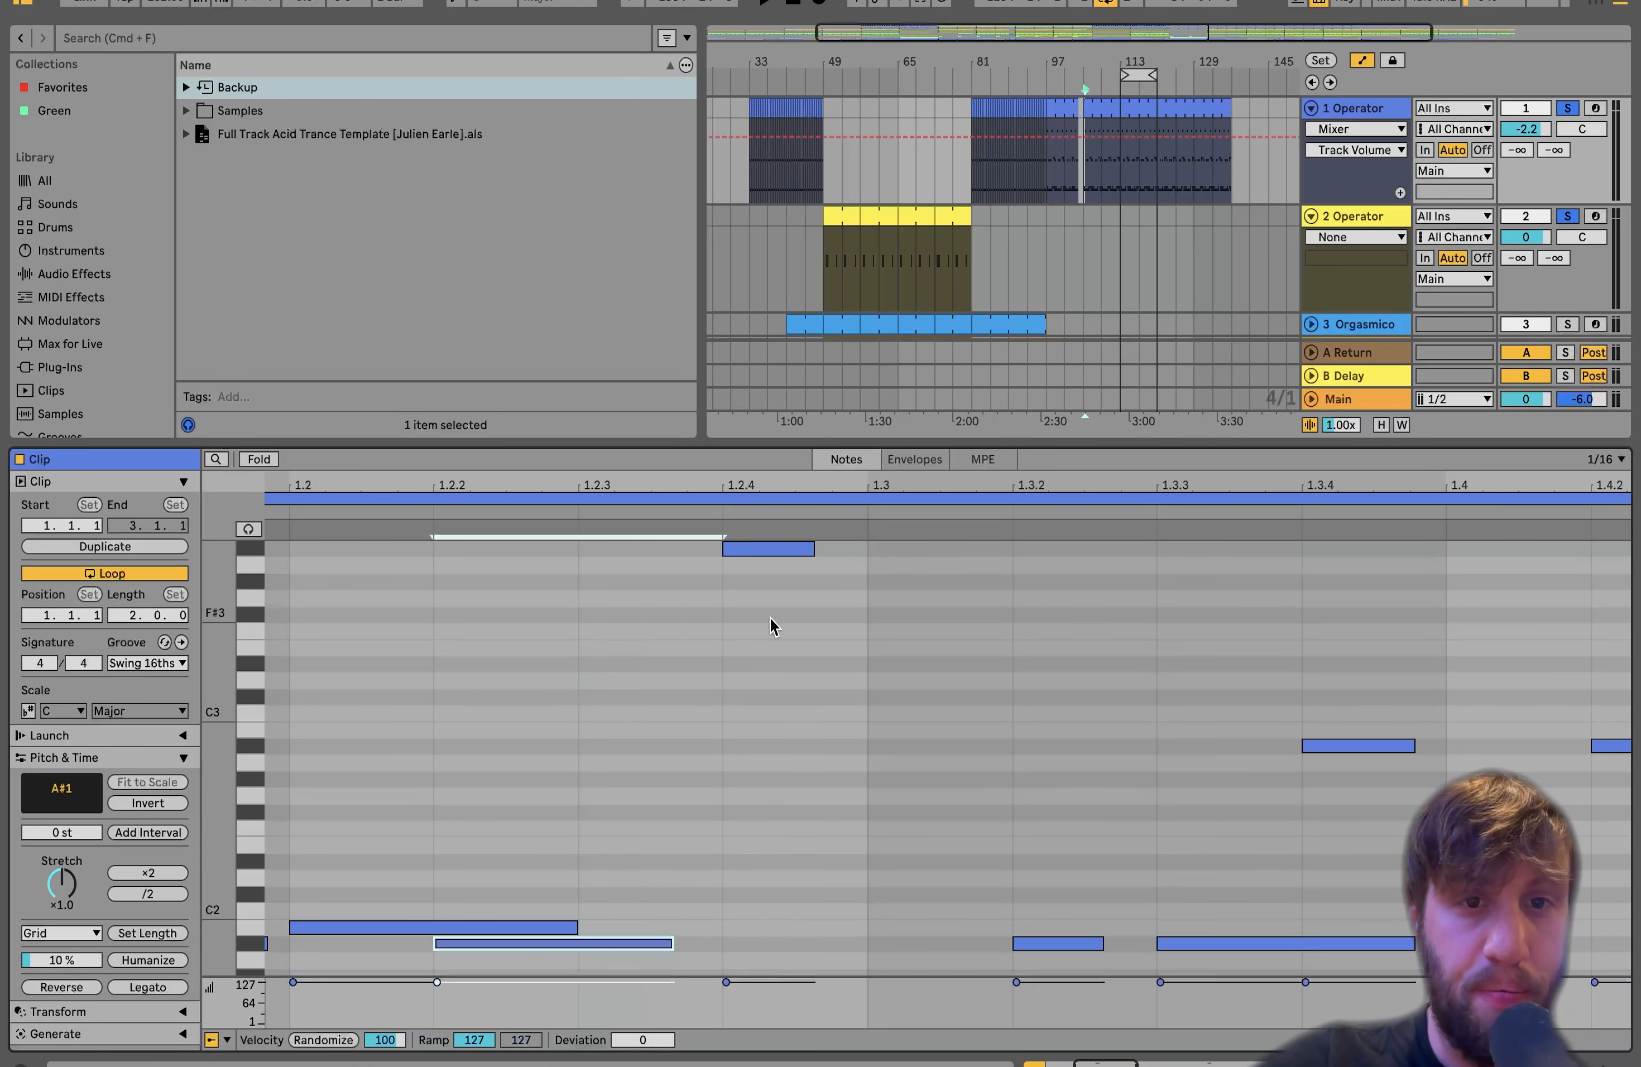
pyautogui.press('space')
pyautogui.scroll(-5, 771, 618)
pyautogui.press('space')
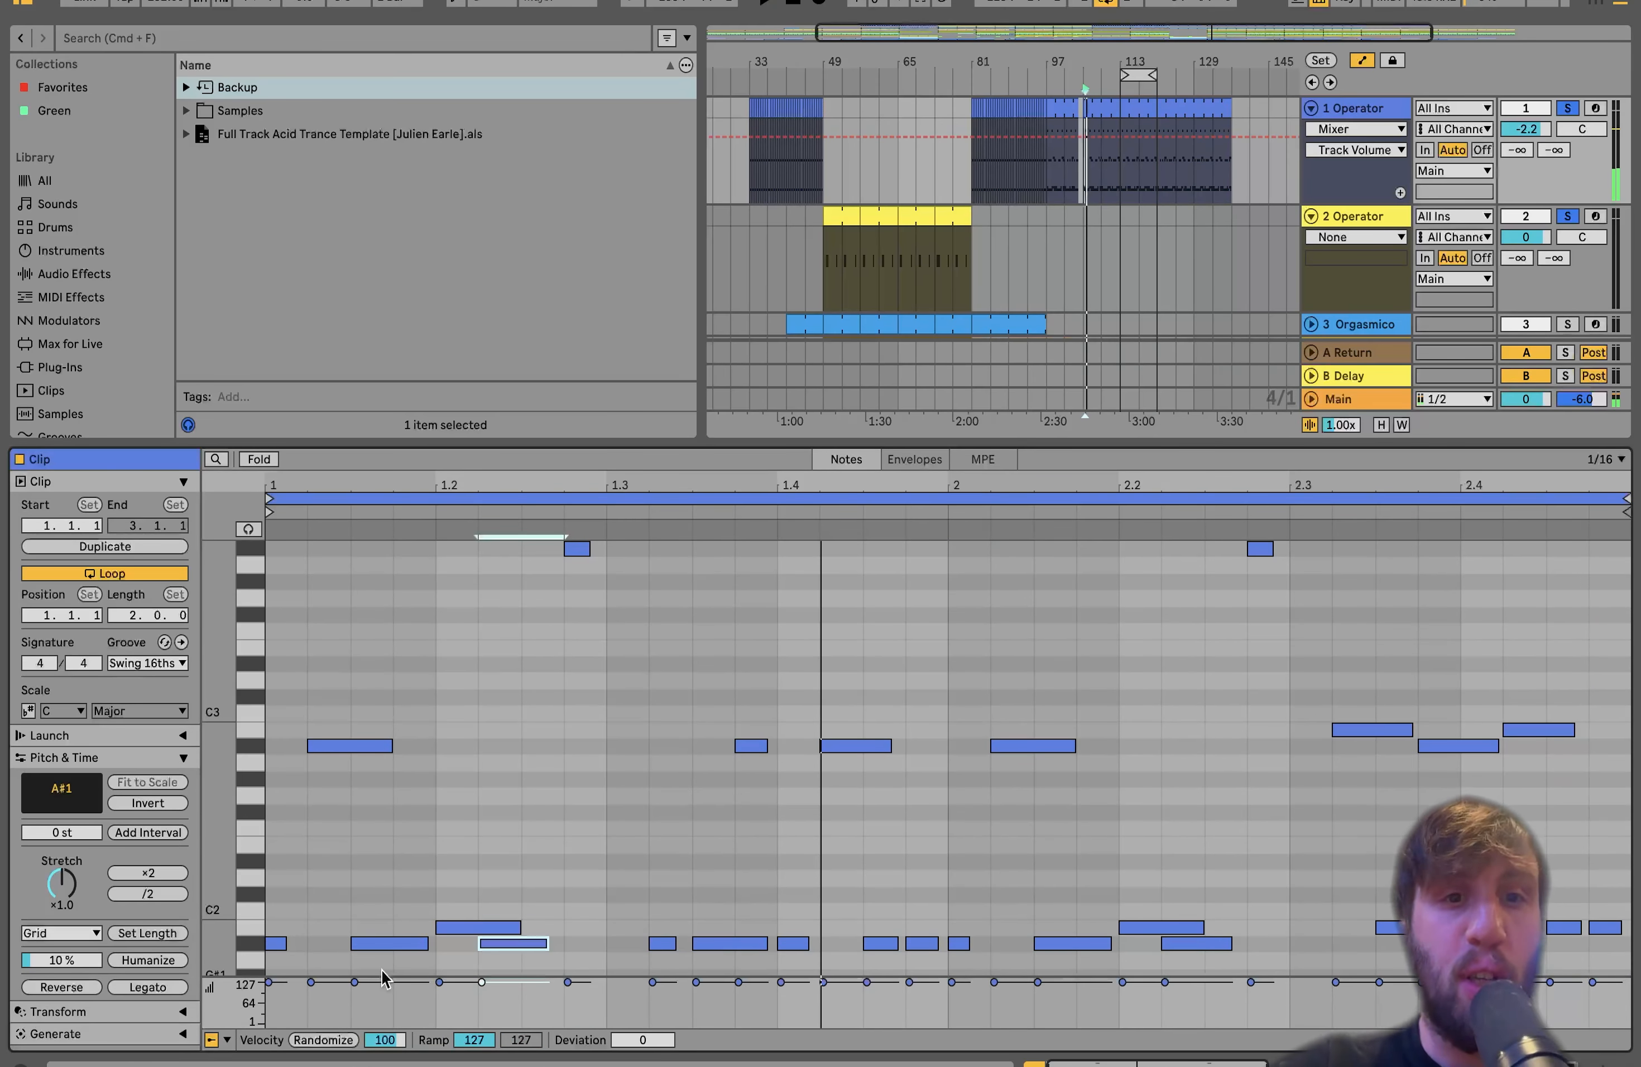
pyautogui.press('space')
pyautogui.press('space')
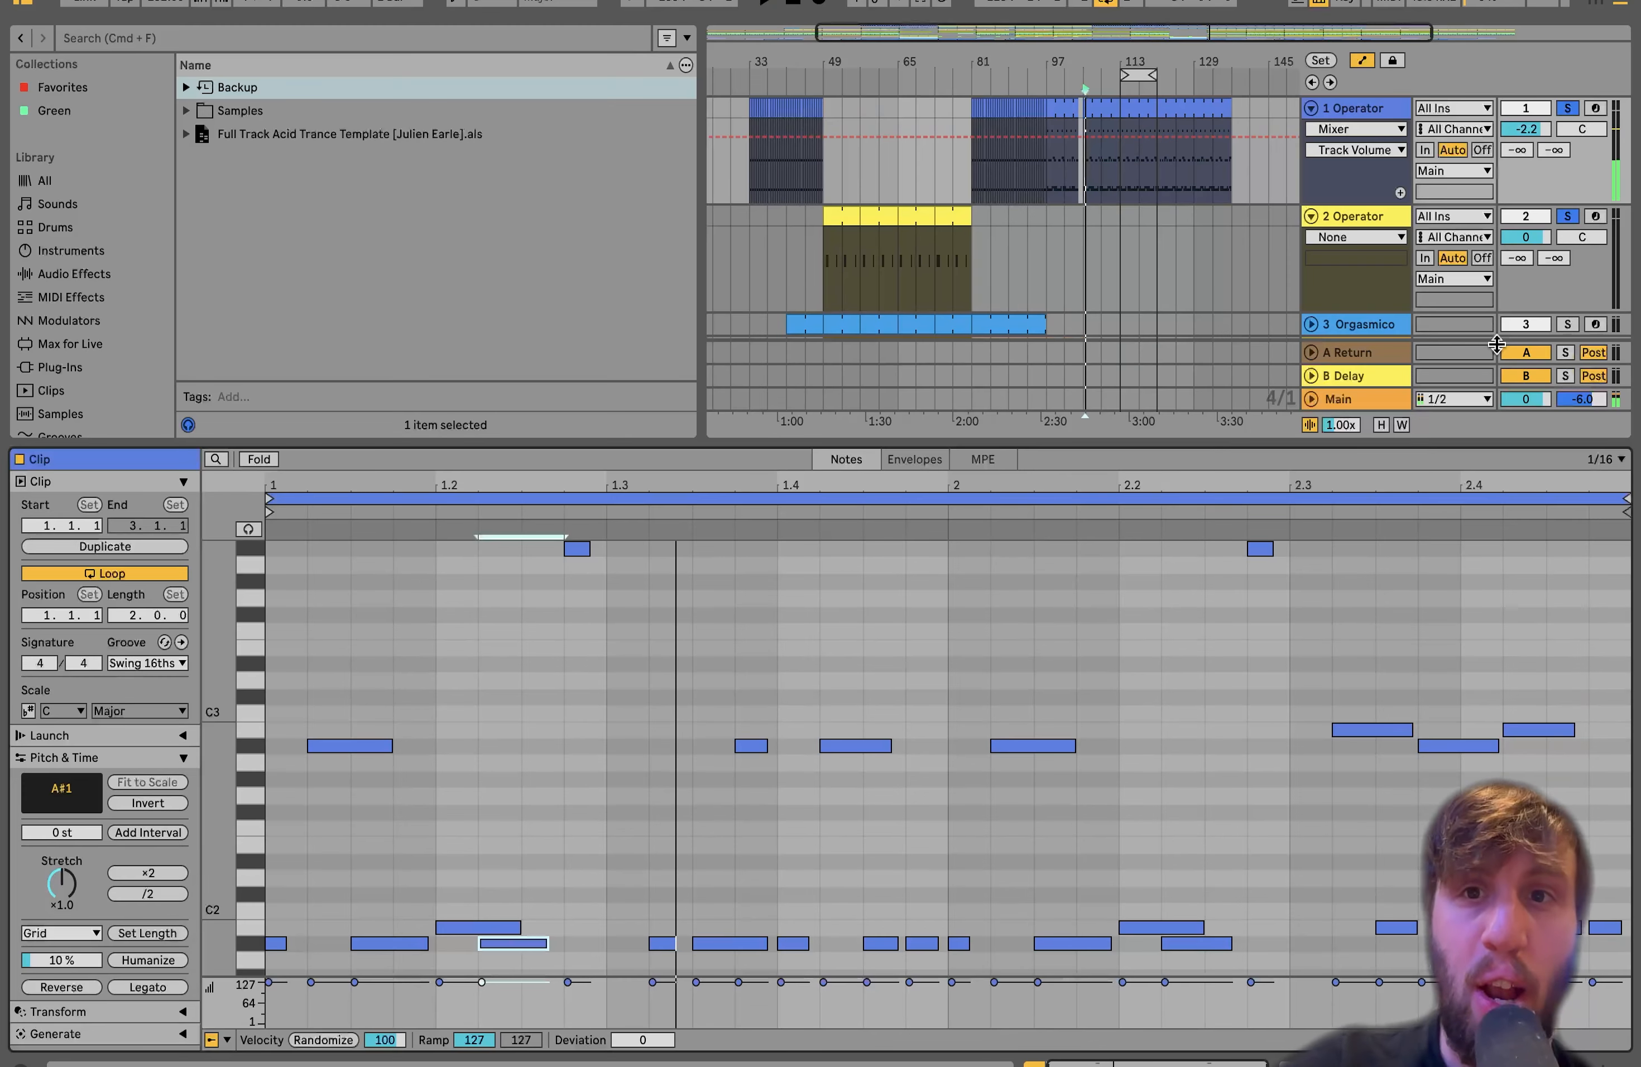
# Listen to the earlier sections of track 1 Operator around bars 81 and 41
pyautogui.click(973, 177)
pyautogui.press('space')
pyautogui.click(1016, 173)
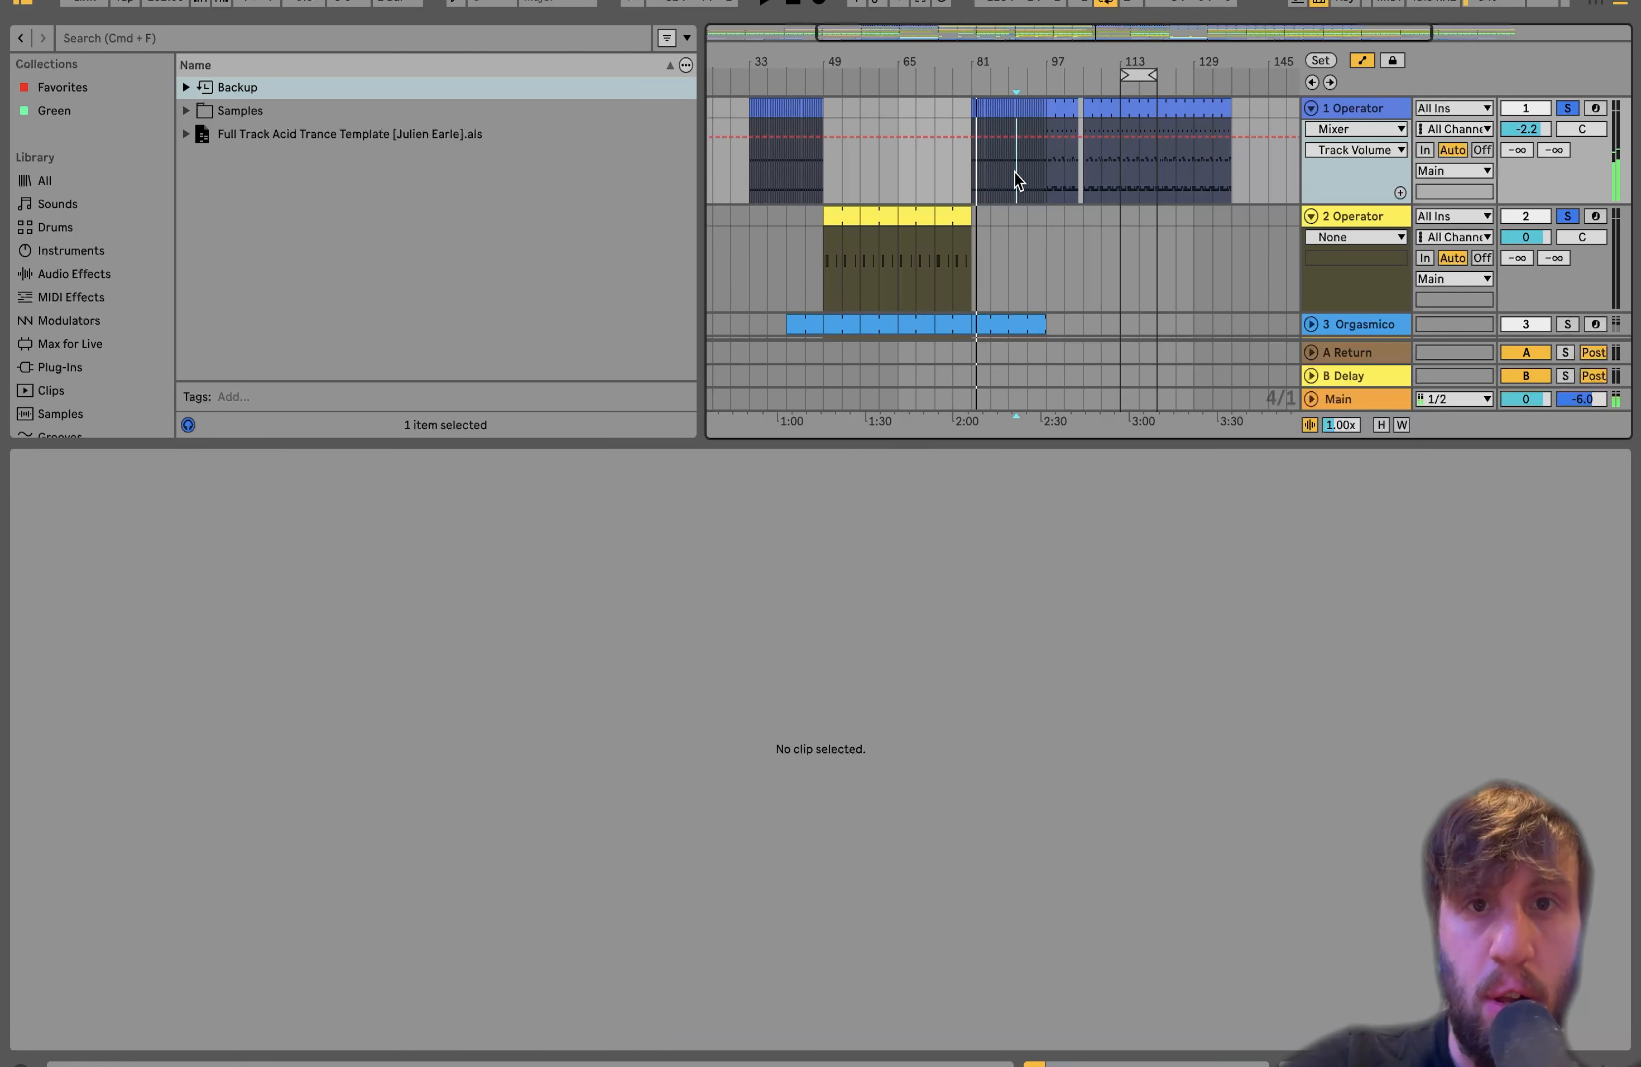
pyautogui.click(789, 181)
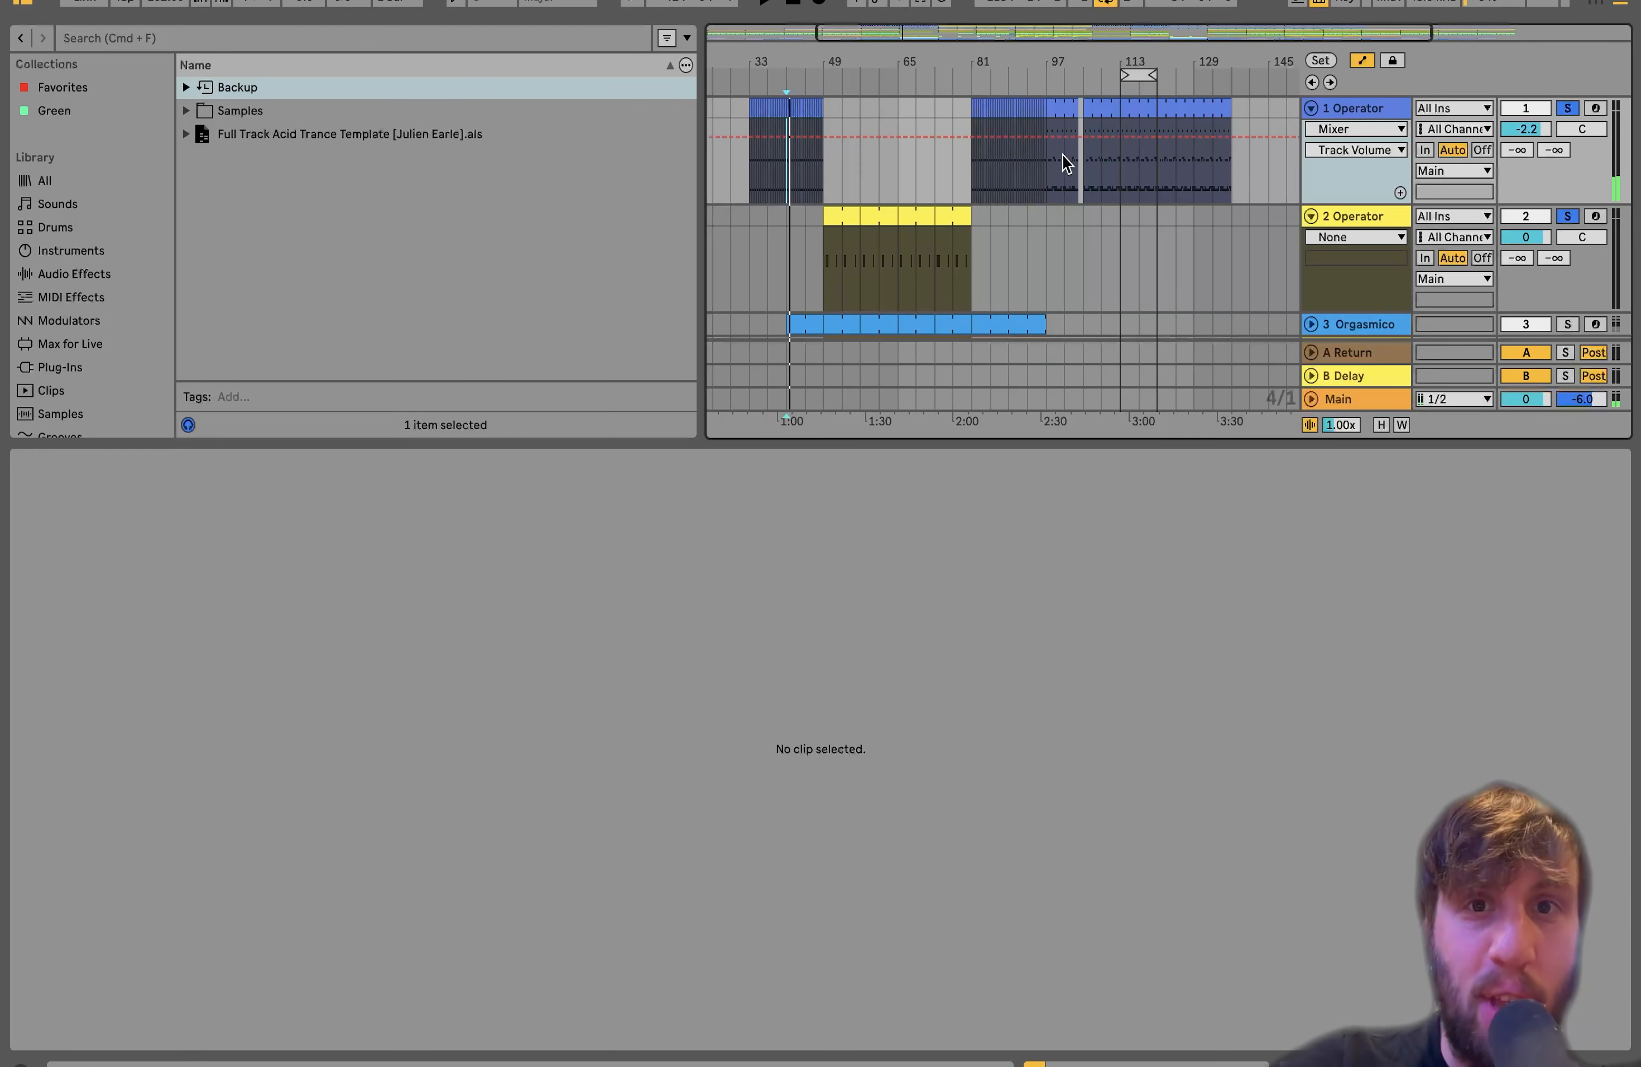
pyautogui.scroll(6, 1036, 183)
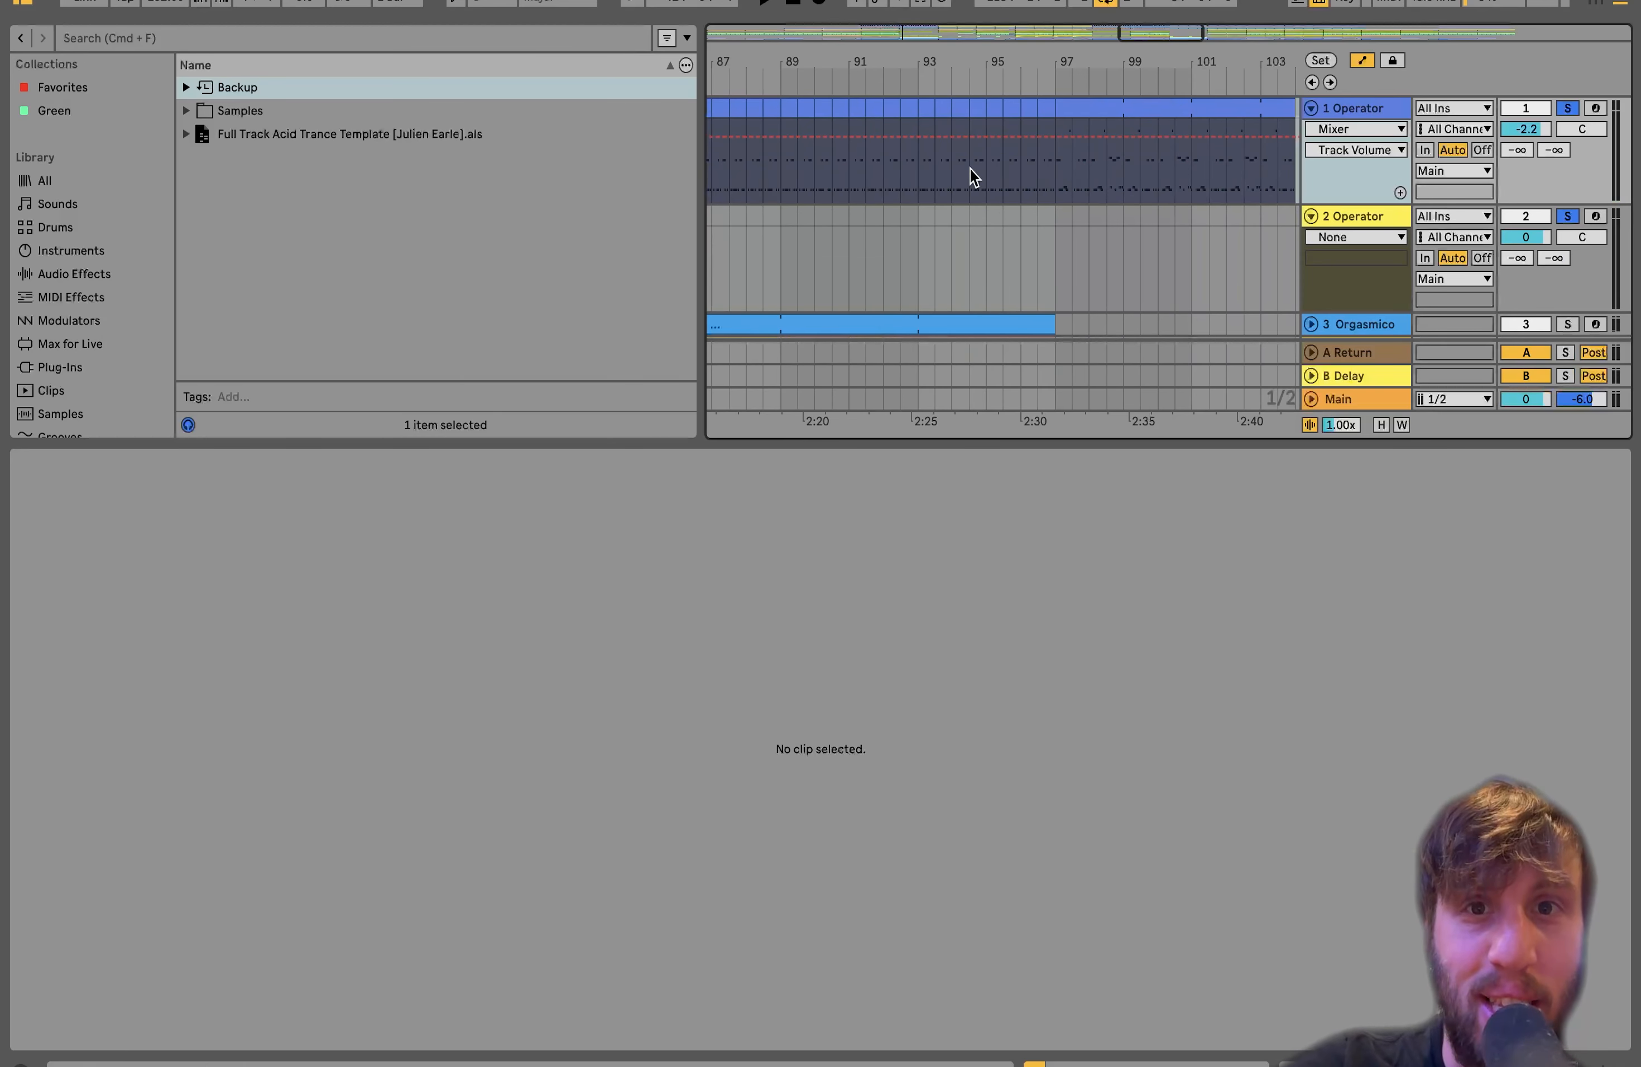
pyautogui.scroll(-3, 985, 196)
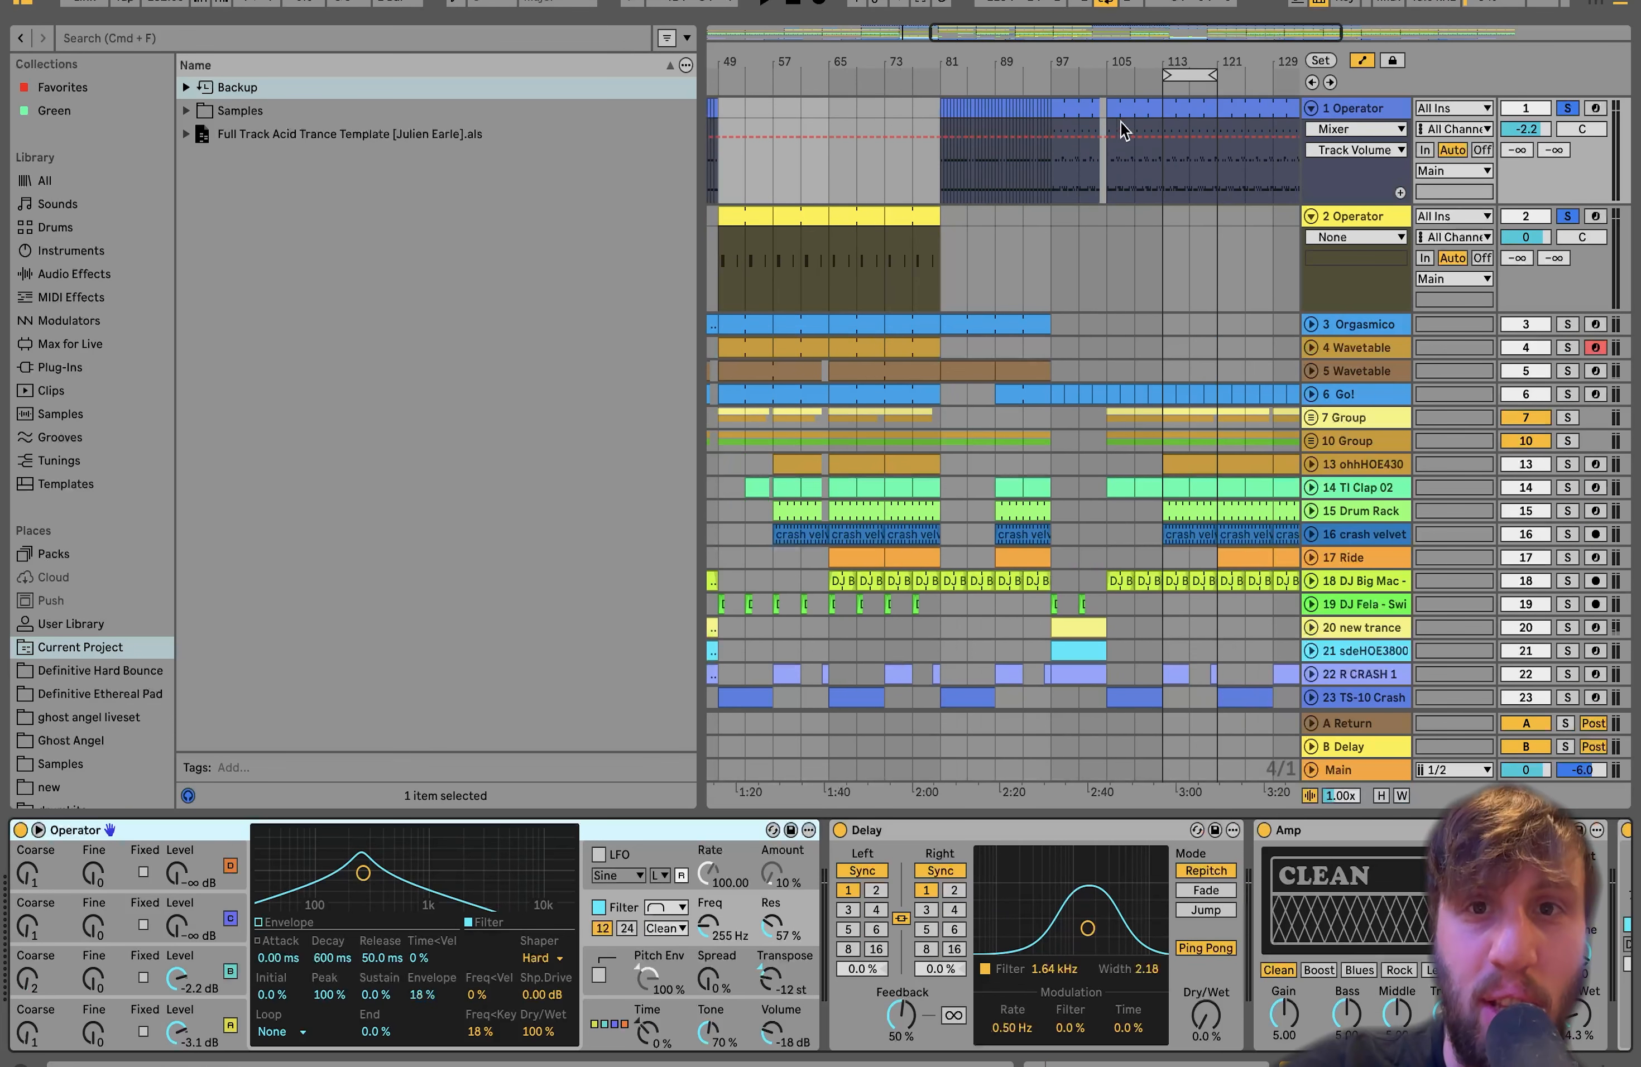
# Examine the Operator settings on track 1: oscillators A and B, the global section, the filter and its envelope
pyautogui.click(1130, 106)
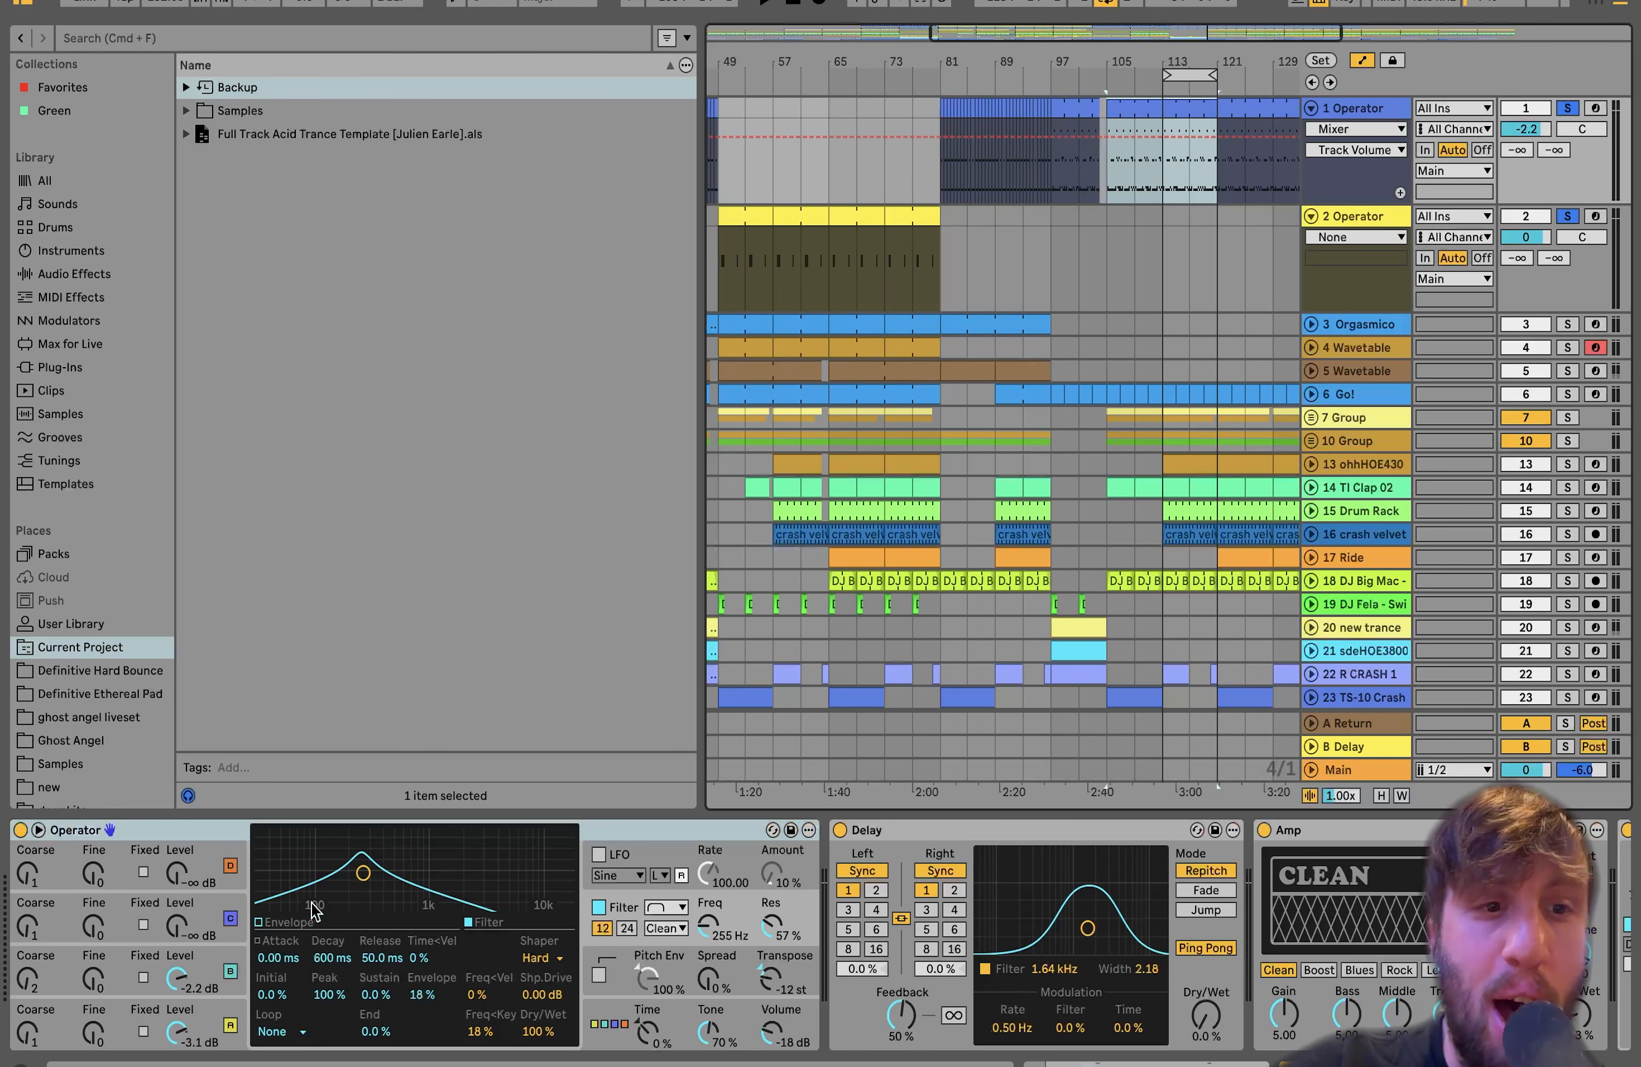
pyautogui.click(213, 1024)
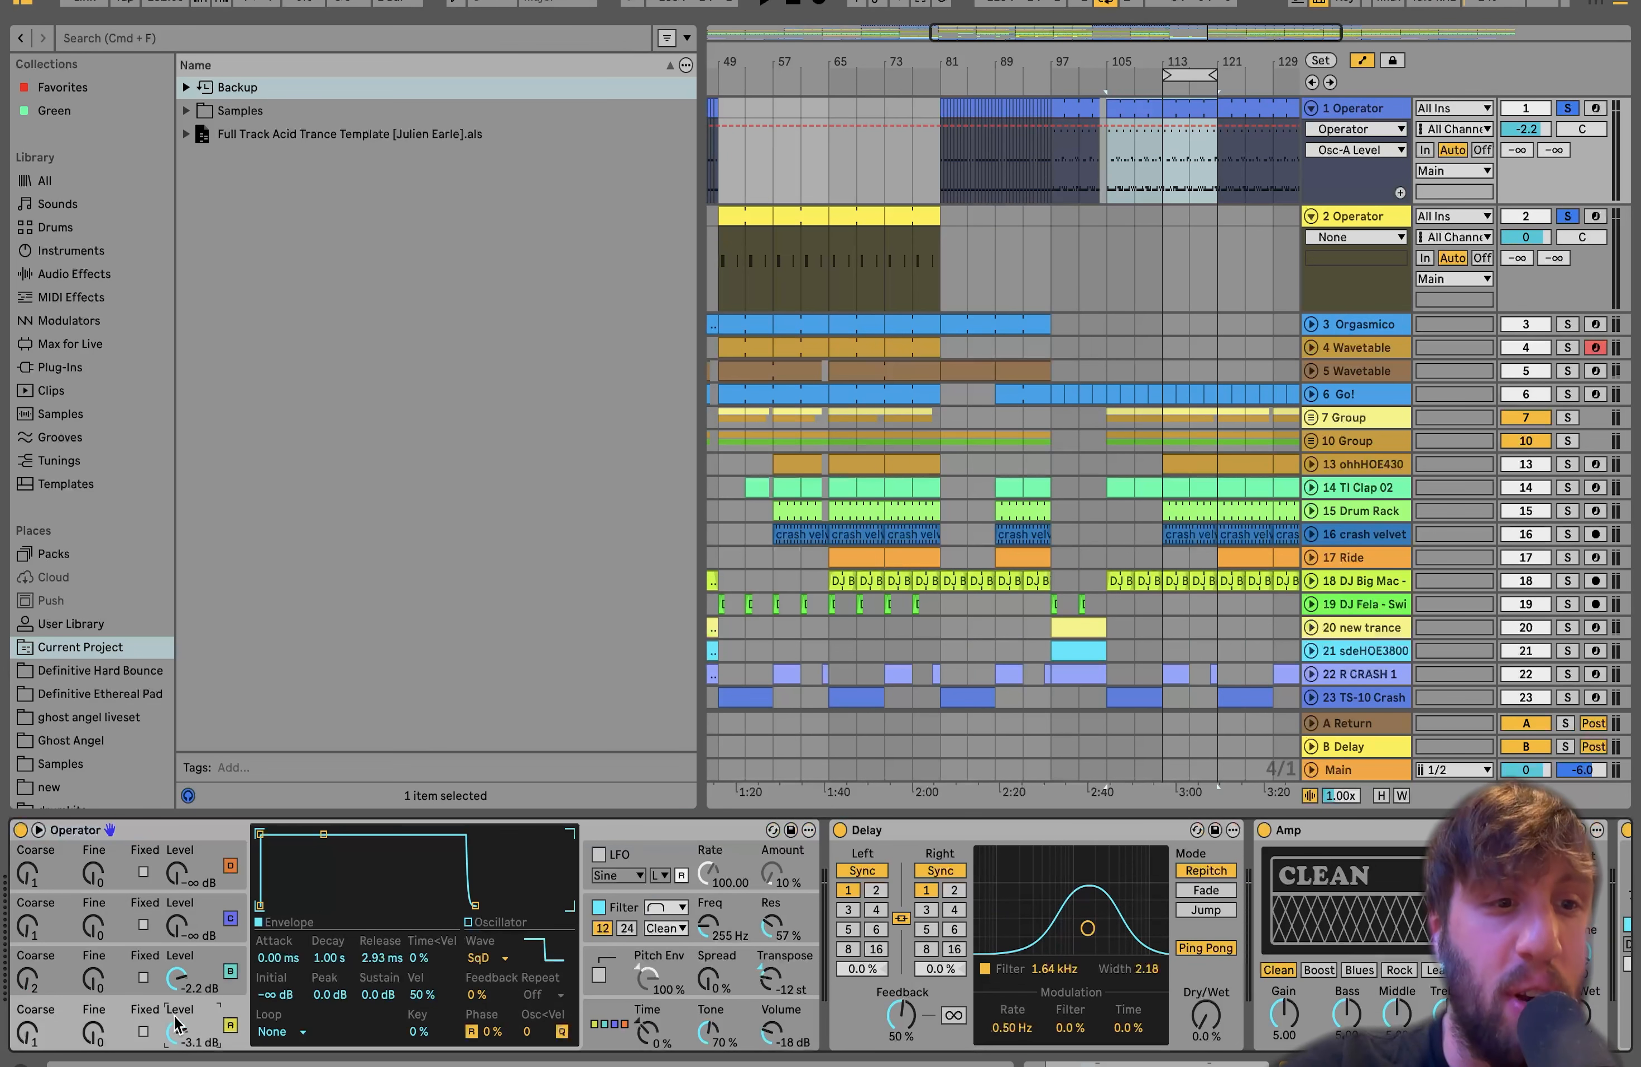
pyautogui.click(210, 961)
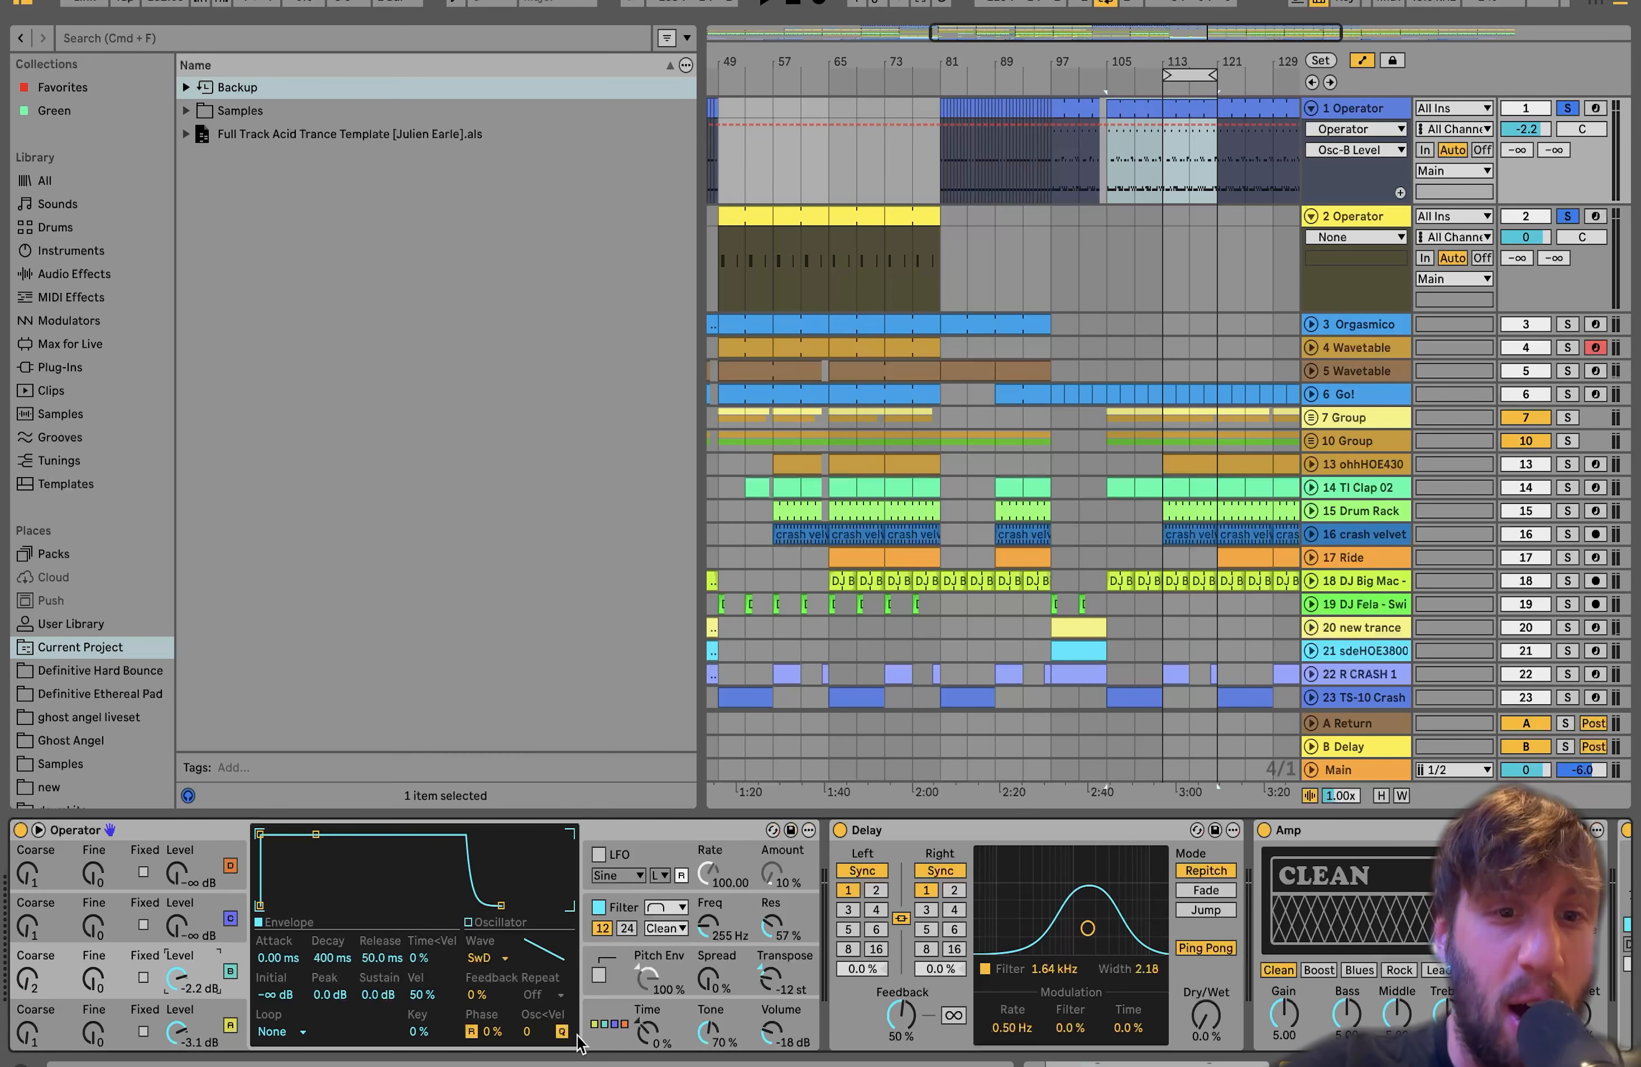
pyautogui.click(602, 1026)
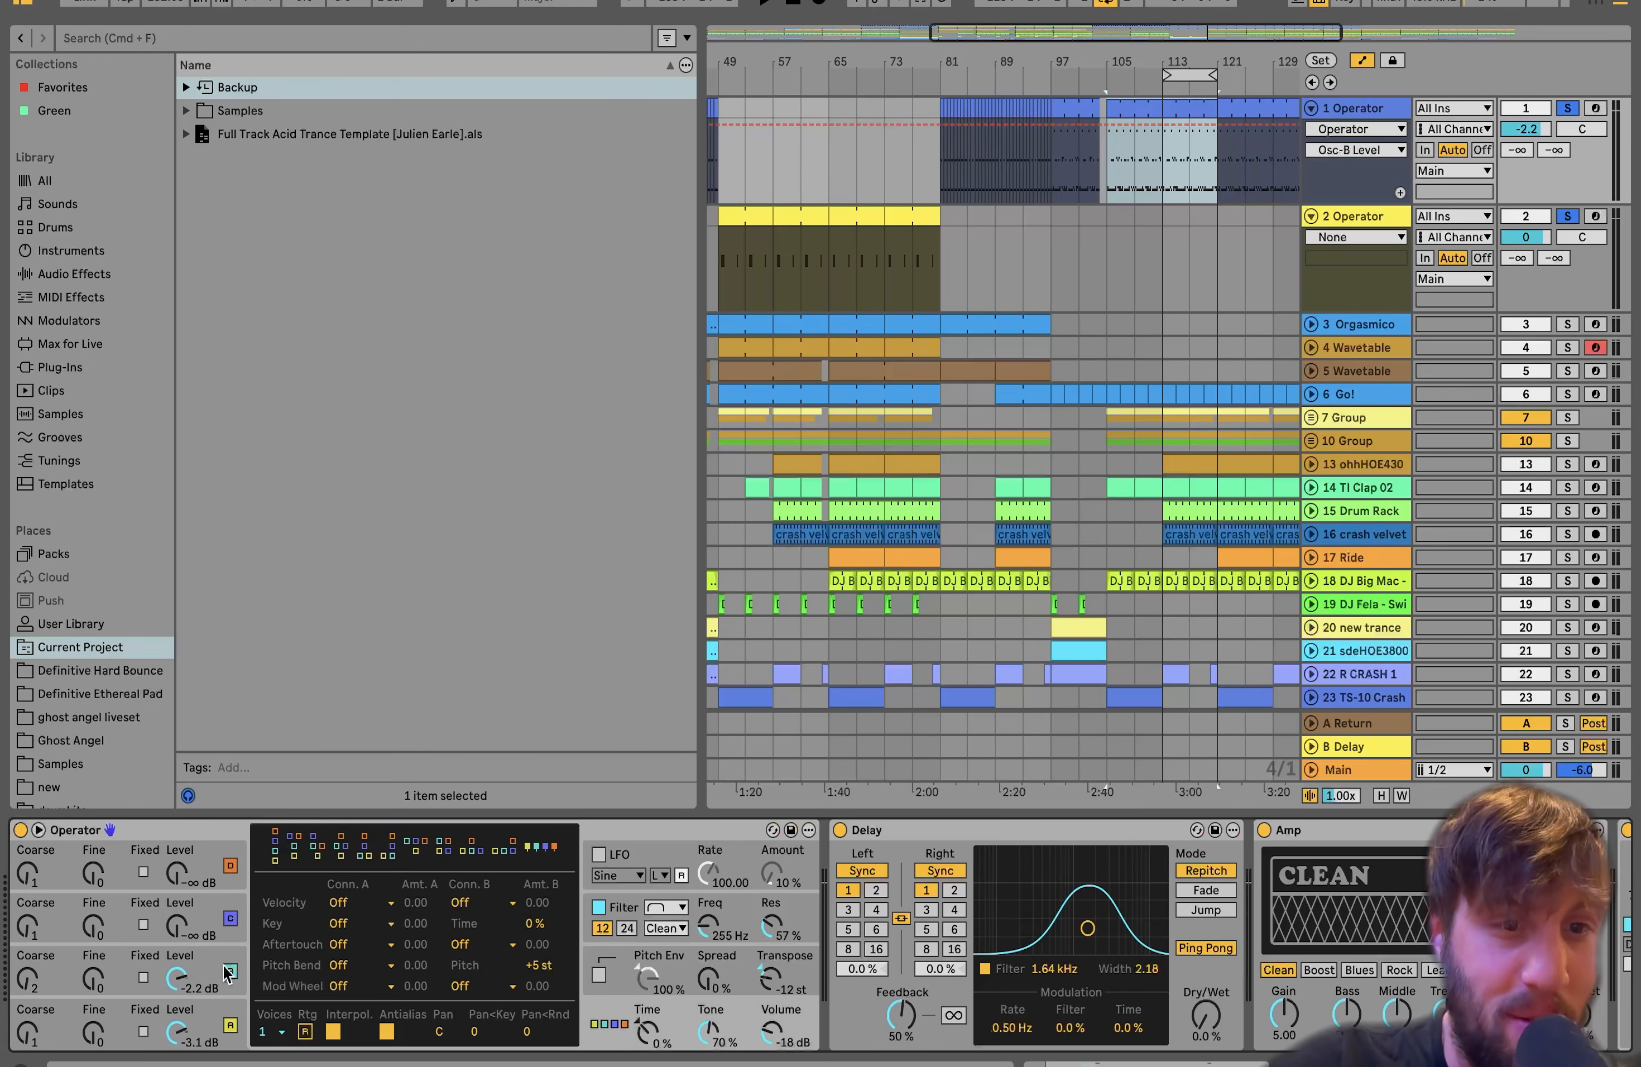
pyautogui.click(631, 924)
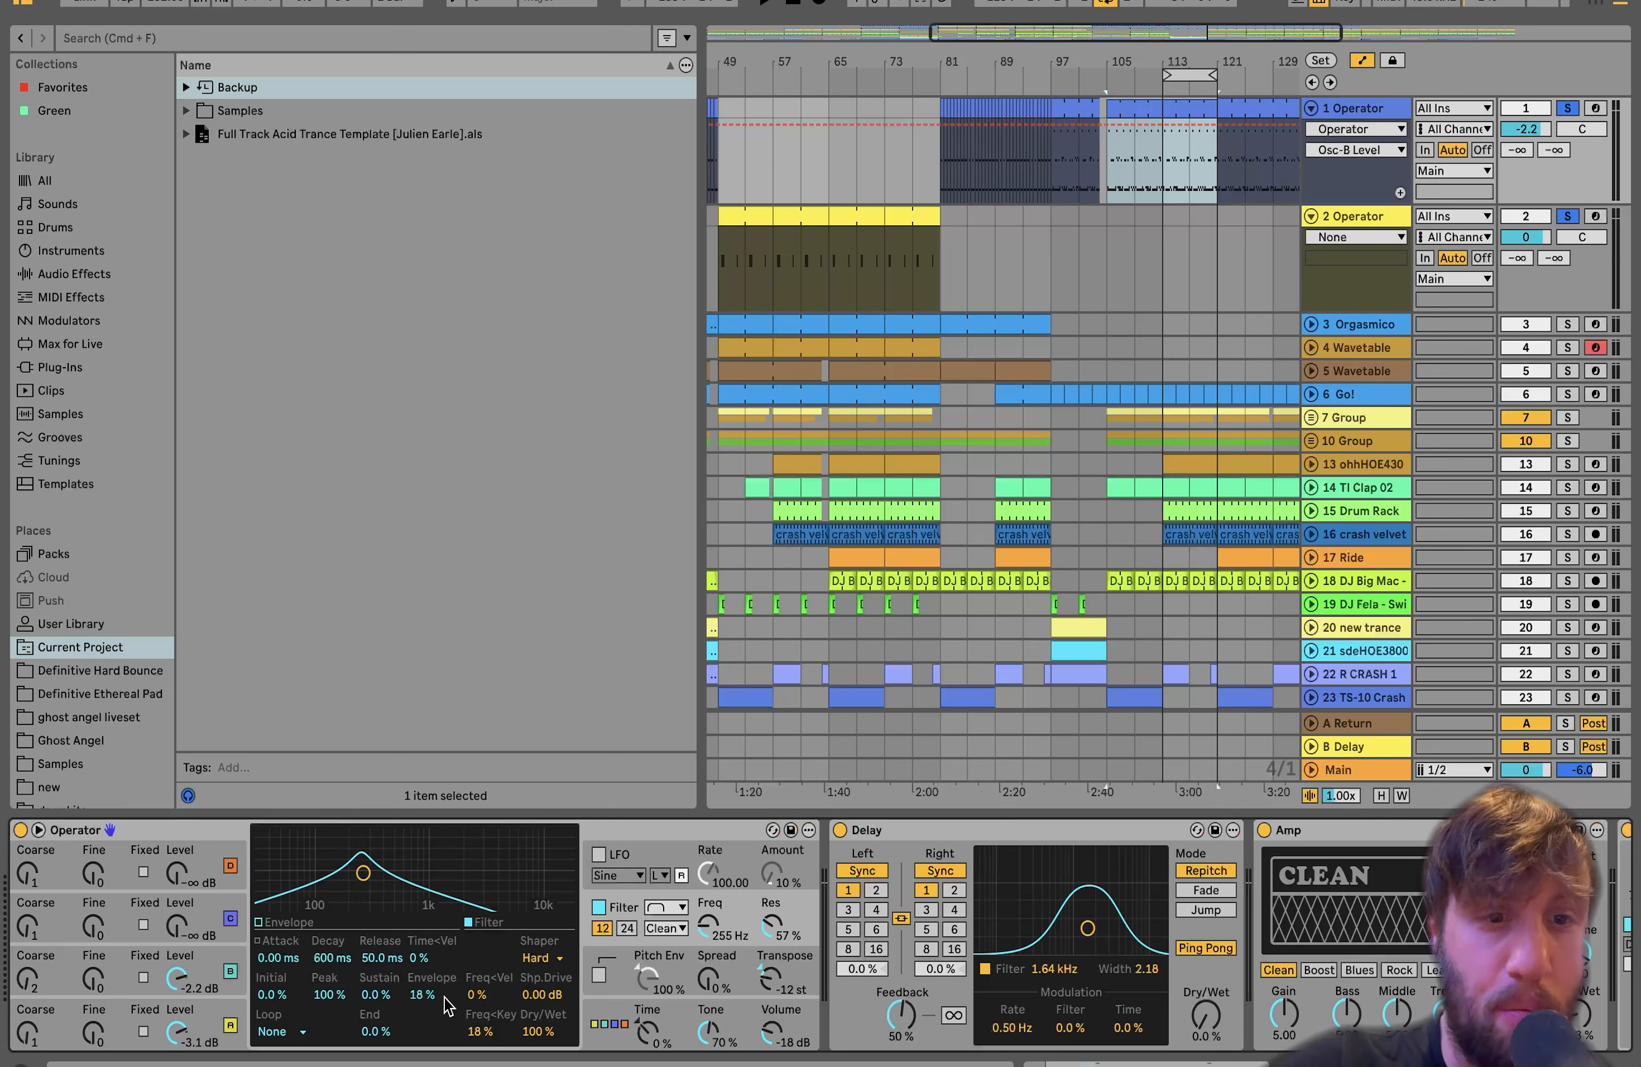
pyautogui.click(286, 923)
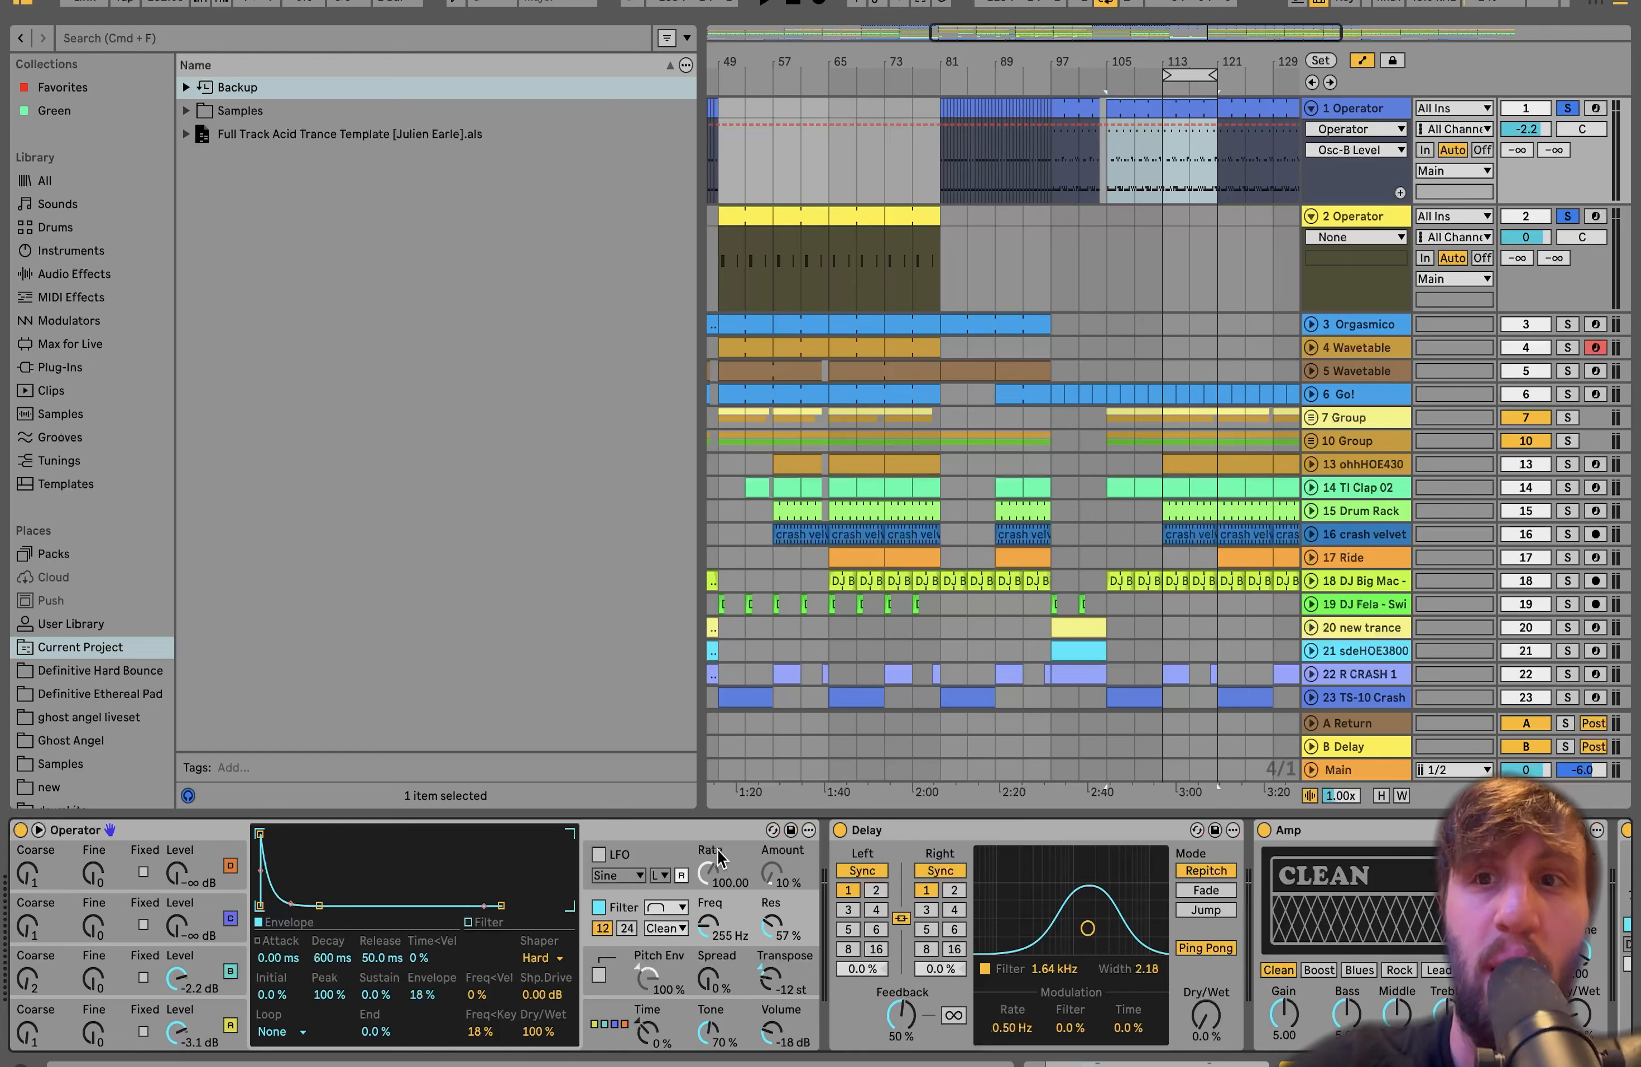
# Delete the Delay device from track 1 Operator and set the Echo's Dry/Wet to 12 %
pyautogui.press('space')
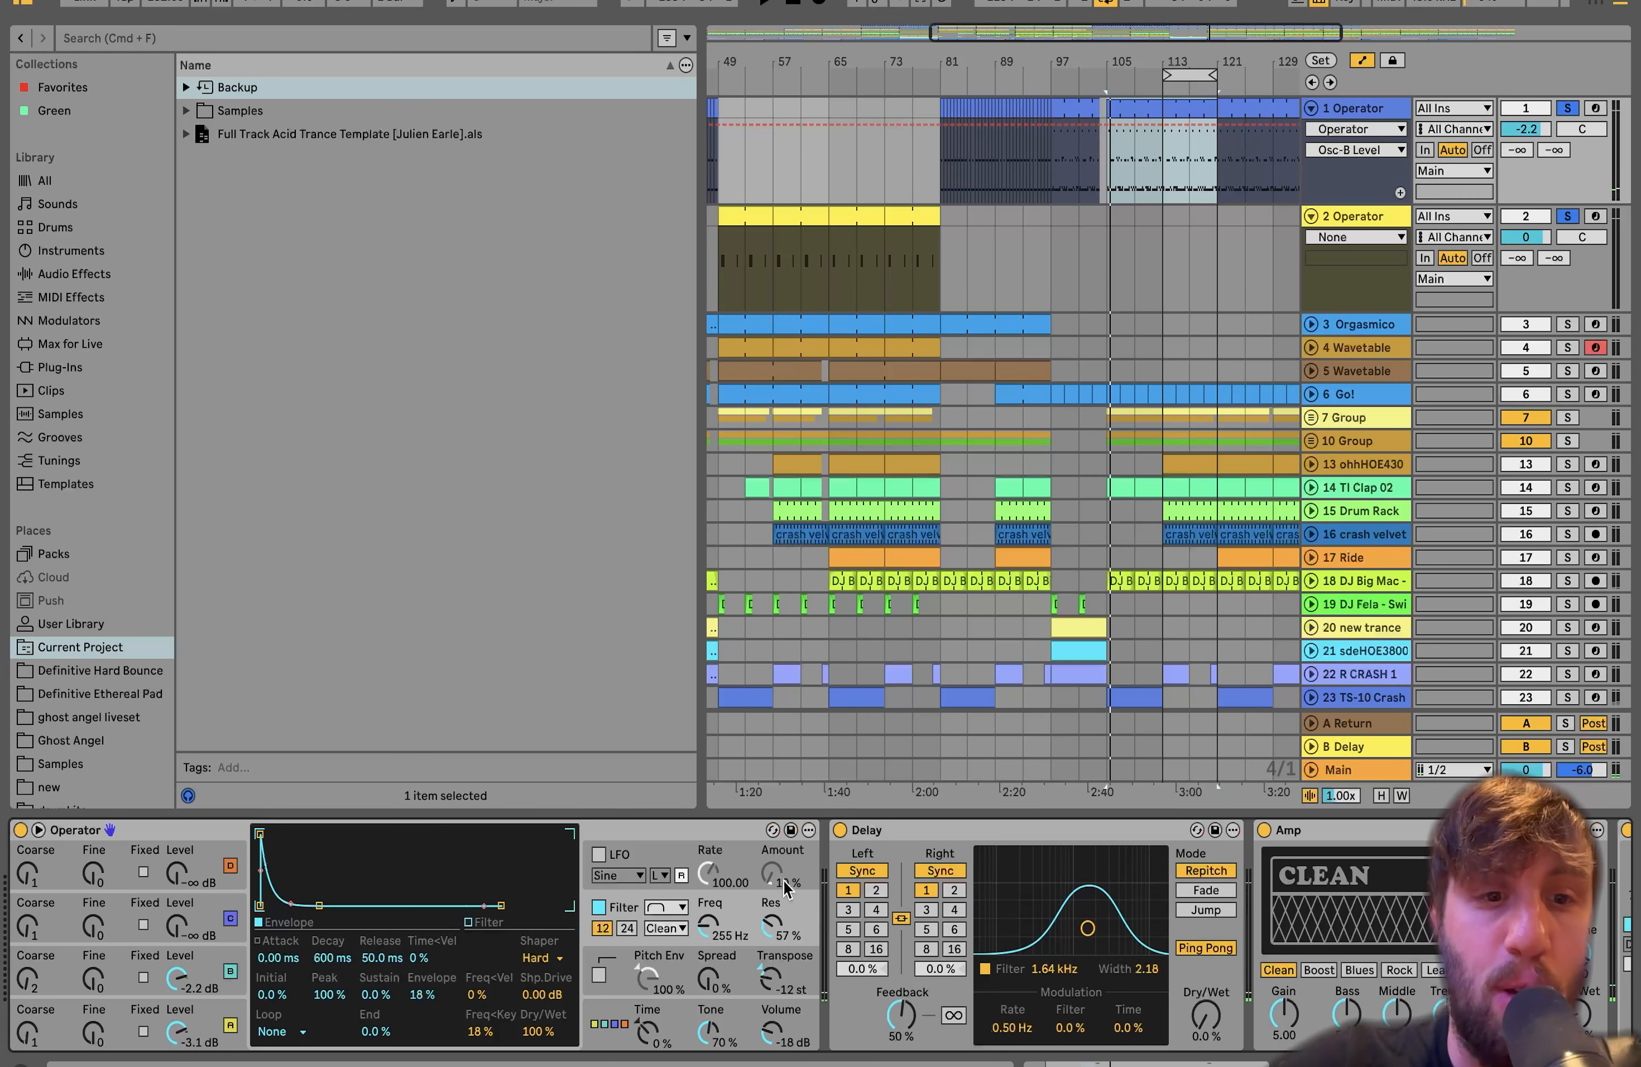
pyautogui.hscroll(10, 734, 918)
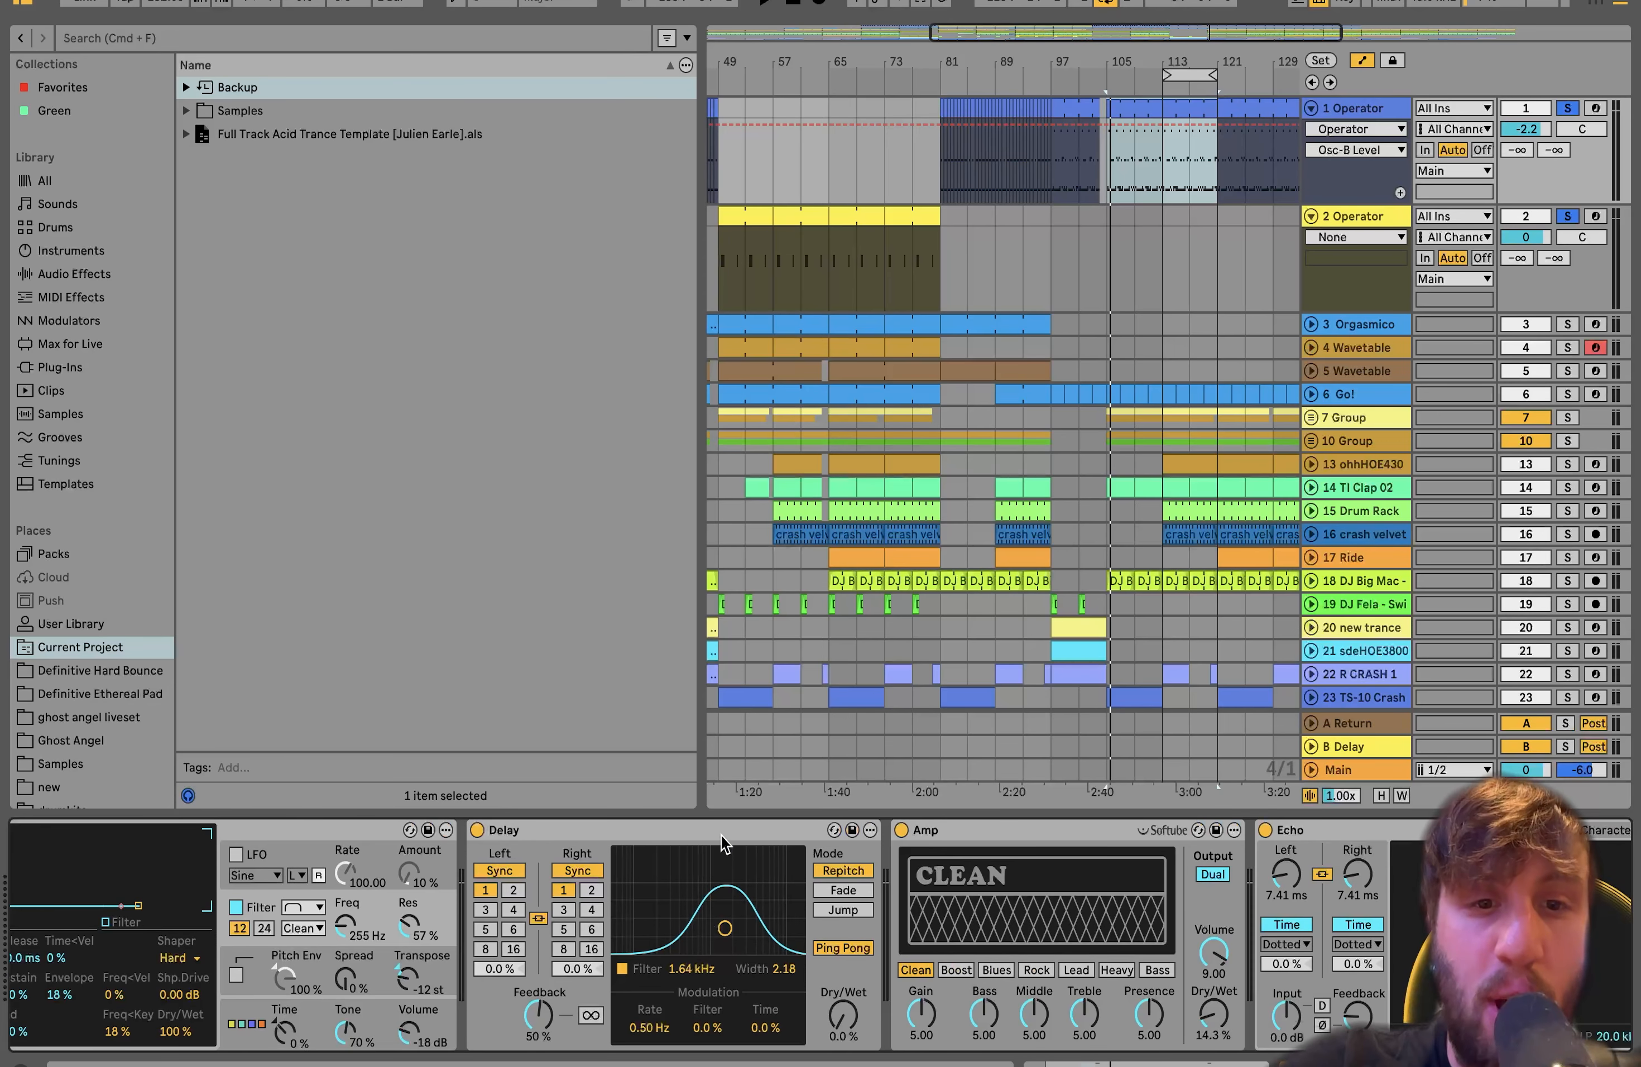
pyautogui.press('Delete')
pyautogui.hscroll(8, 805, 876)
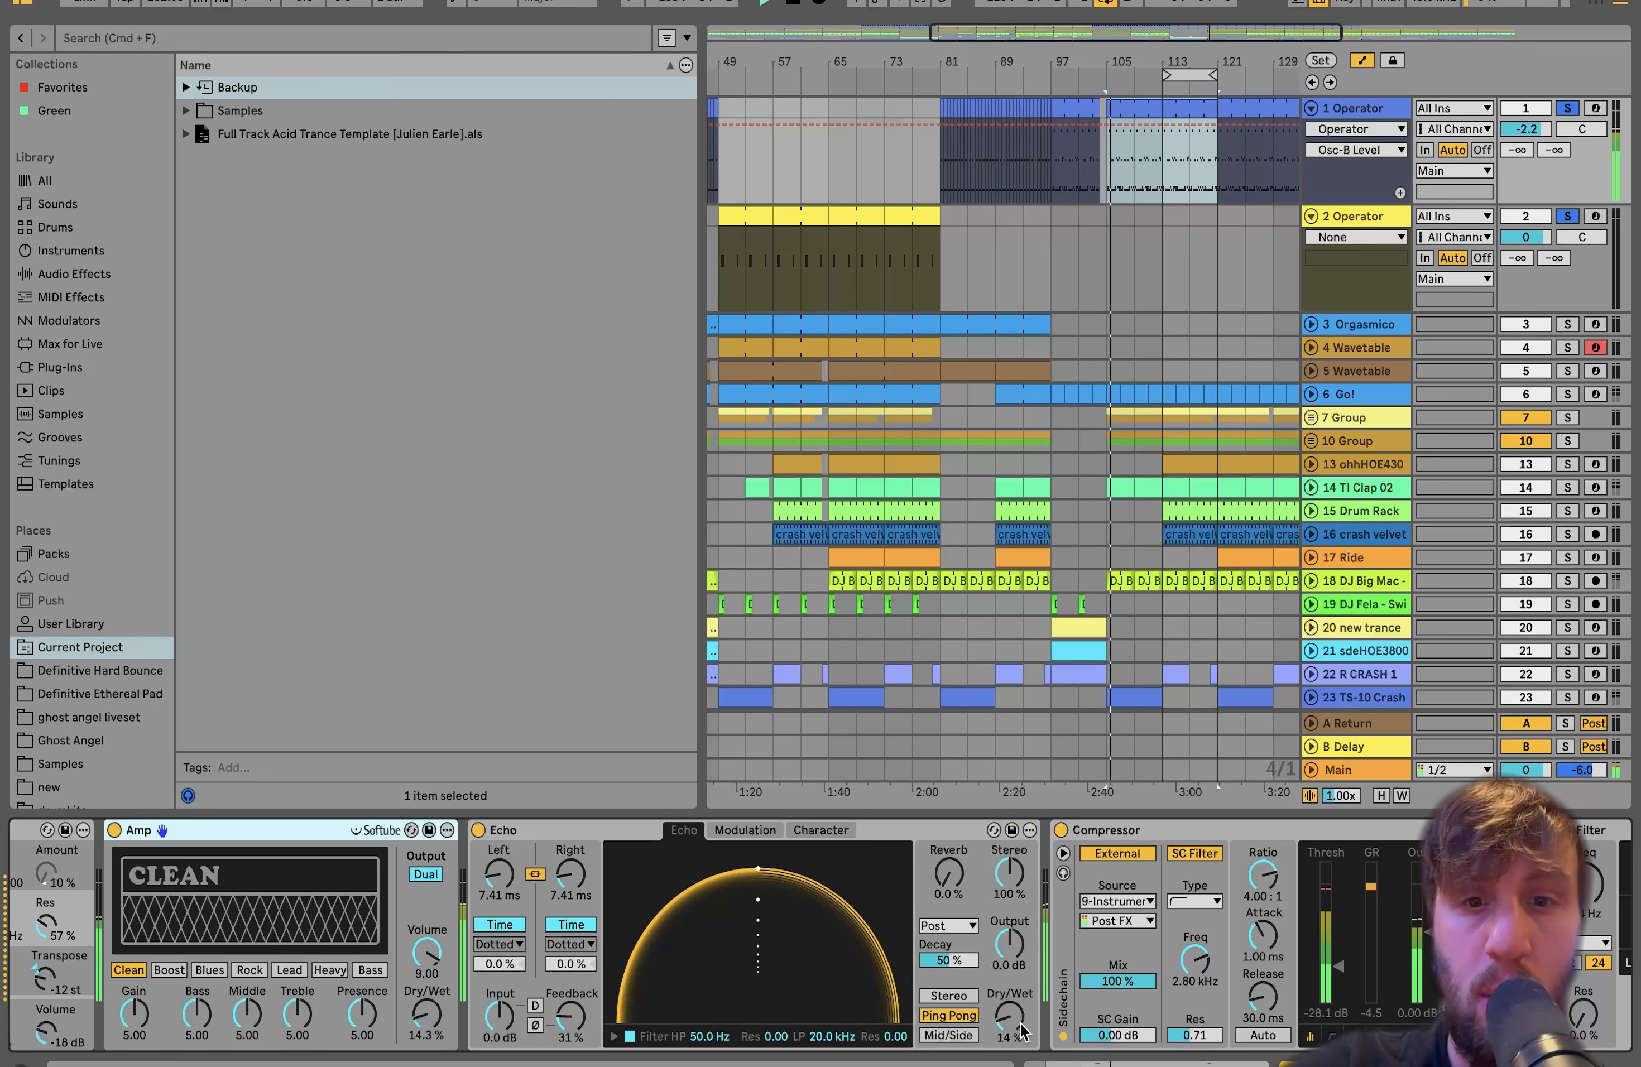
pyautogui.moveTo(1009, 1015)
pyautogui.mouseDown()
pyautogui.moveTo(1009, 1061)
pyautogui.moveTo(1009, 1005)
pyautogui.moveTo(1017, 1021)
pyautogui.mouseUp()
# Show the last Auto Filter's Frequency automation on track 1 and remove its 323 Hz breakpoint at bar 49
pyautogui.hscroll(10, 1017, 1019)
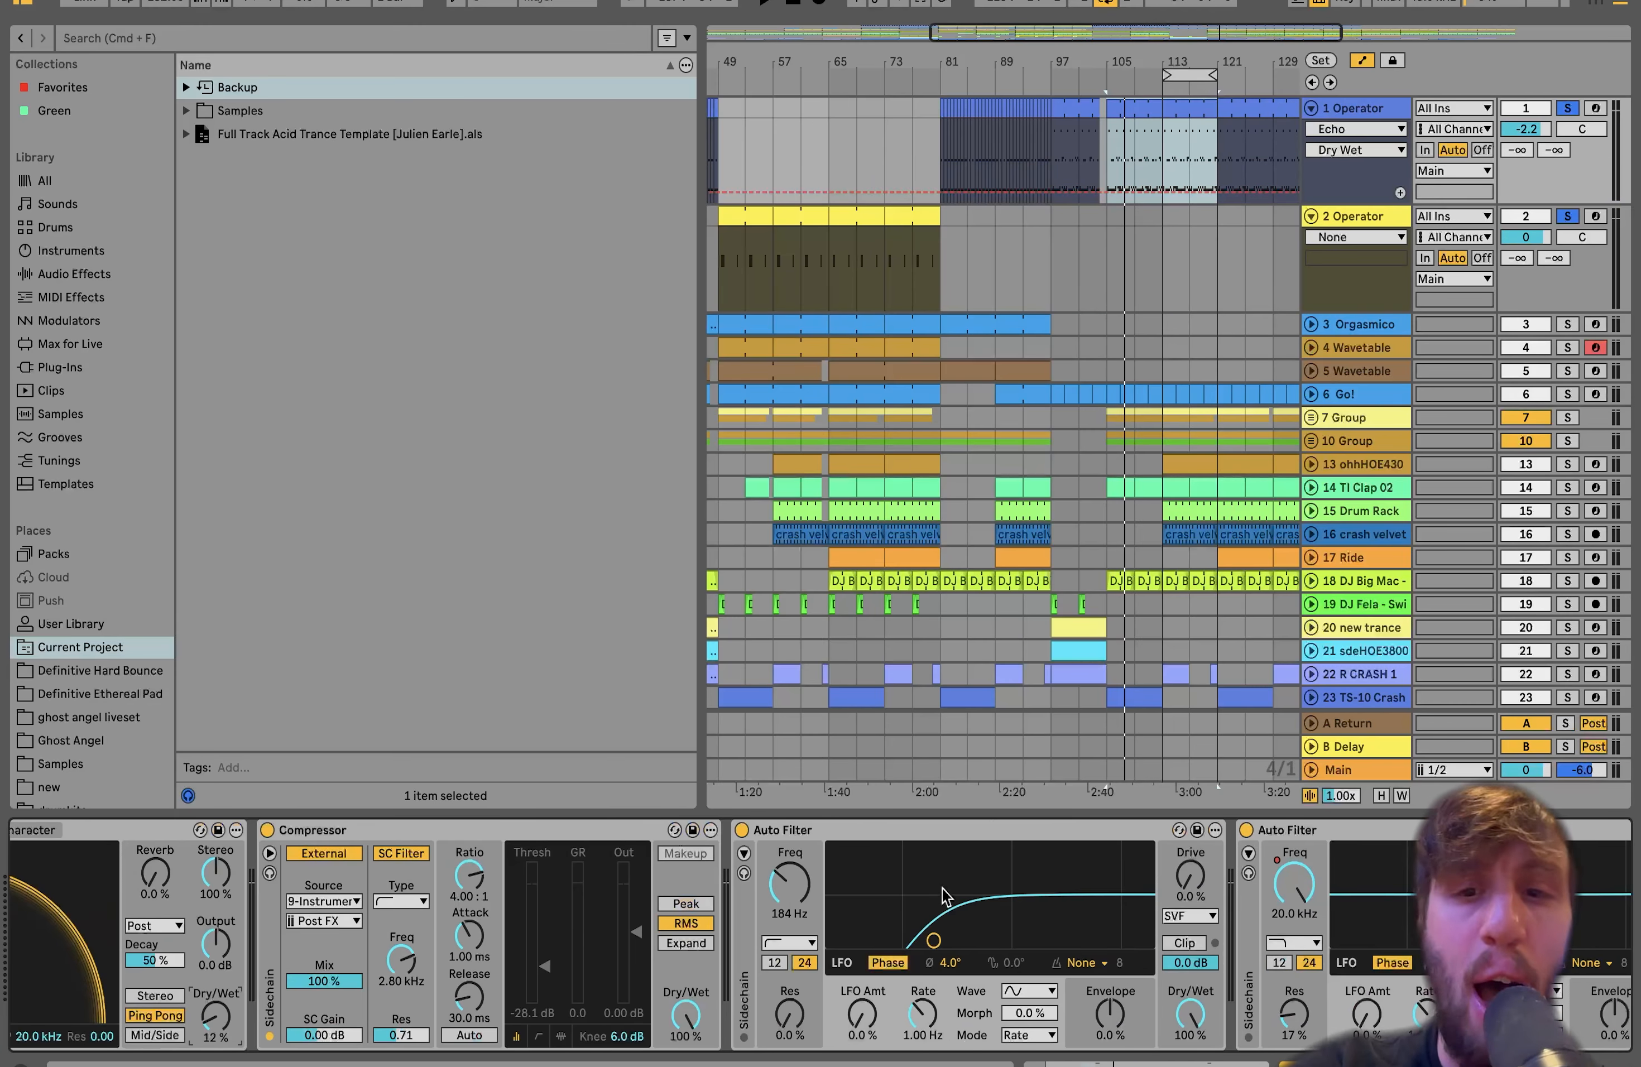
pyautogui.hscroll(5, 941, 950)
pyautogui.click(1062, 922)
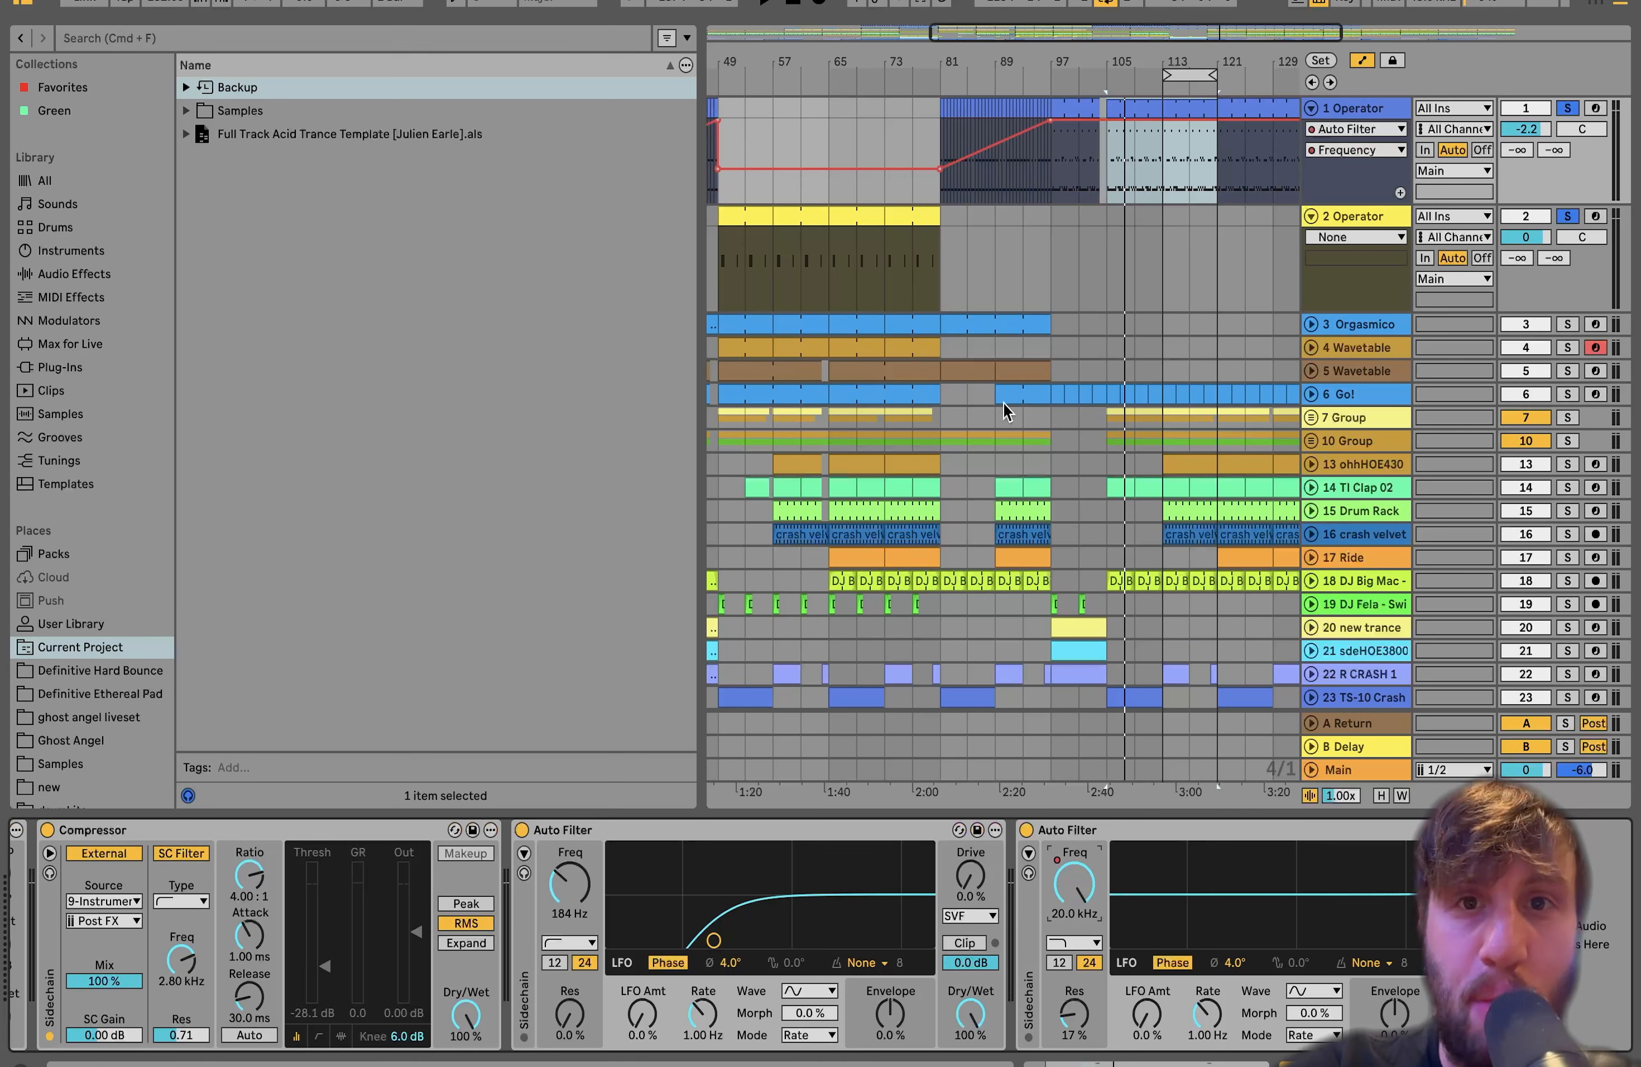
pyautogui.scroll(-3, 1008, 407)
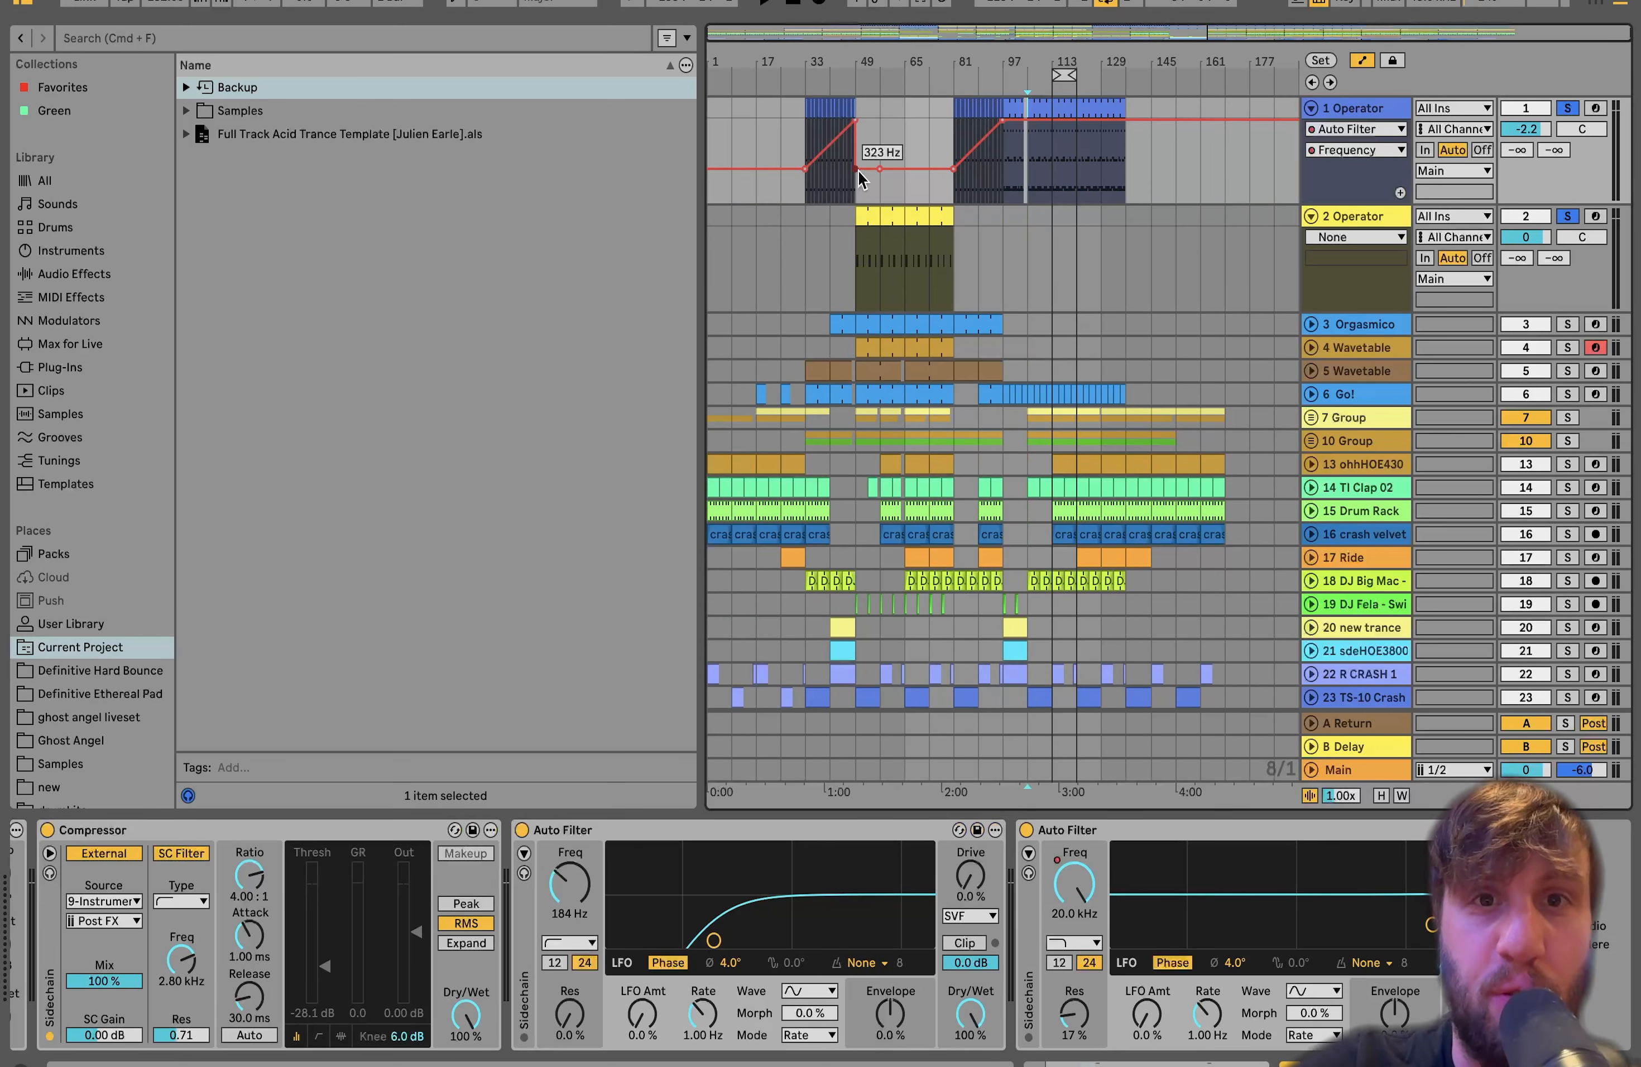
pyautogui.click(856, 168)
# Listen to the filter frequency sweep on track 1 between bars 81 and 97
pyautogui.click(990, 182)
pyautogui.press('space')
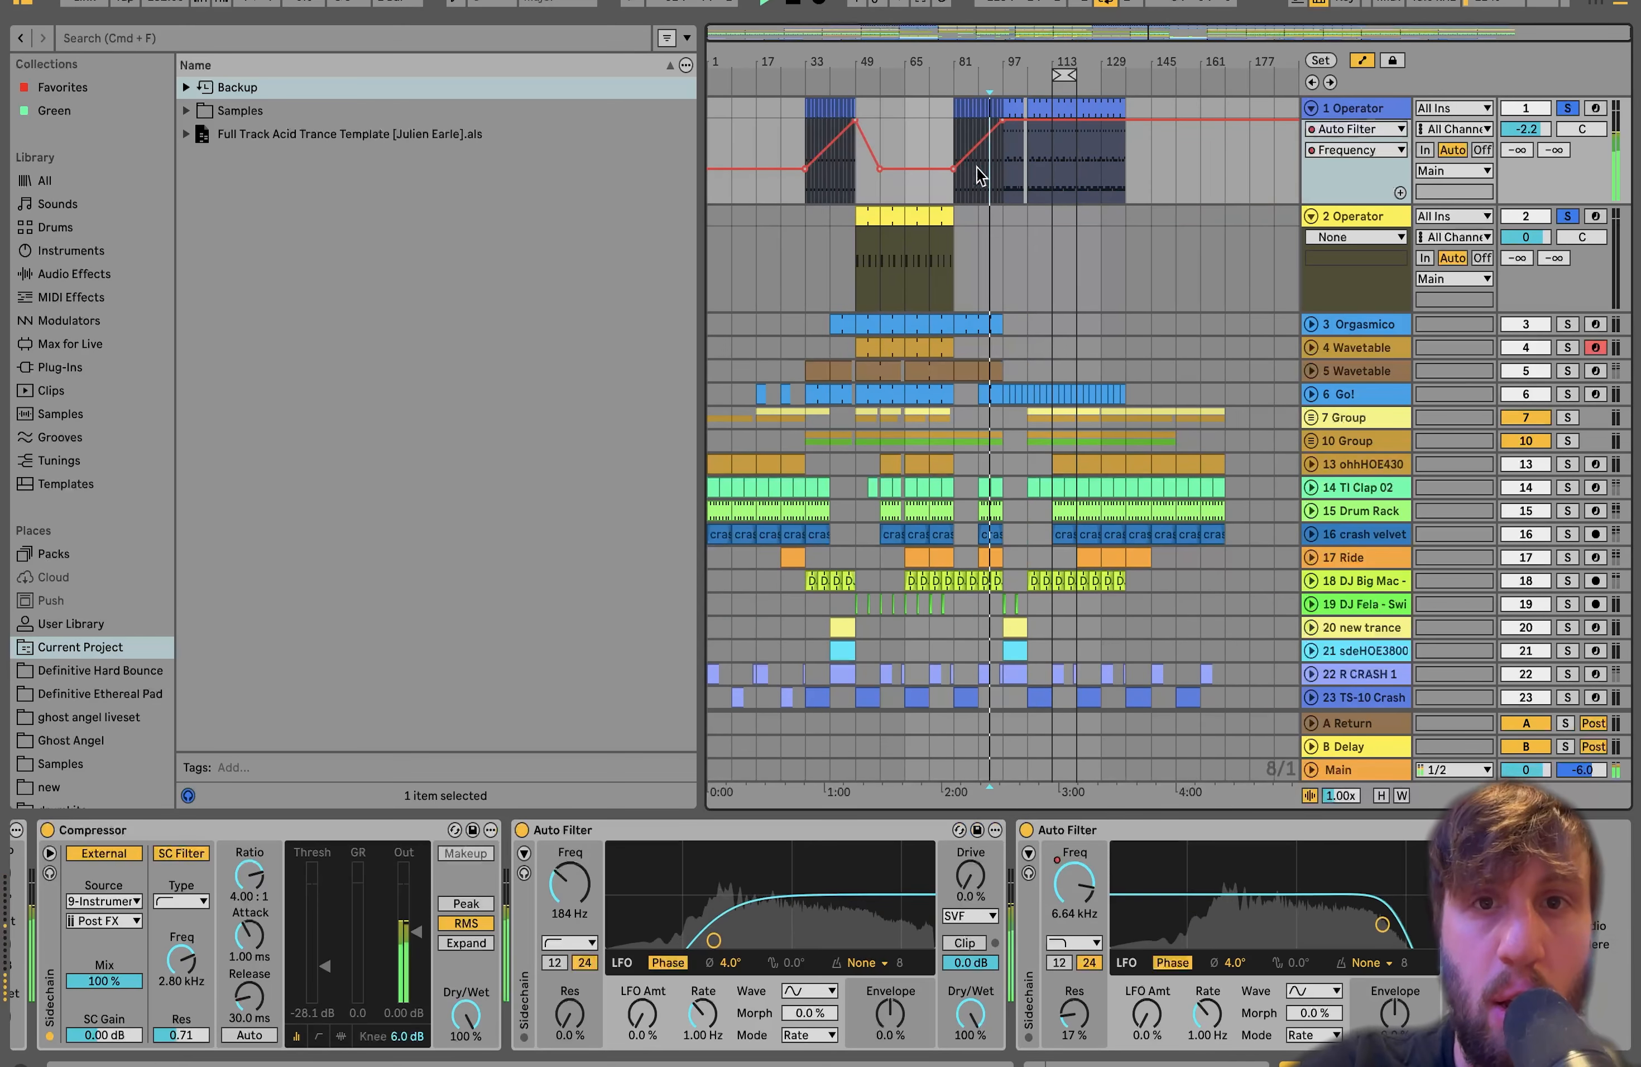
pyautogui.click(949, 136)
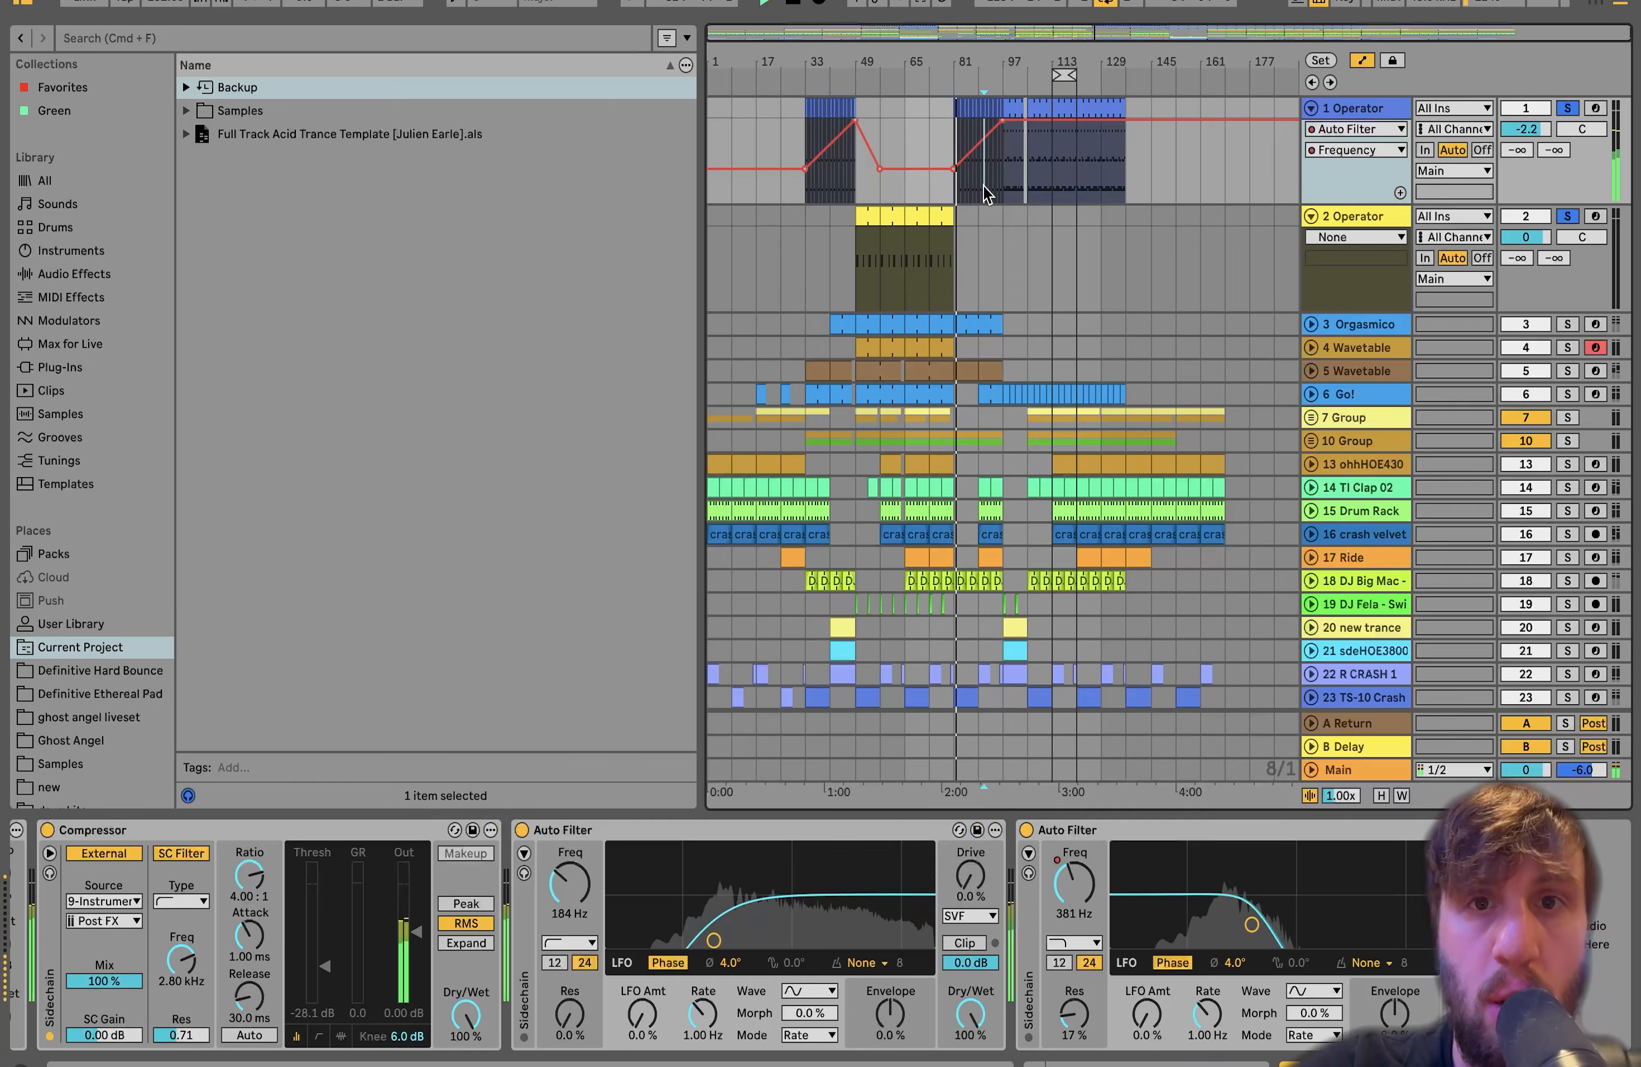
# End the solo on track 1 and listen to its filter sweep in the full mix from about bar 89
pyautogui.click(1567, 108)
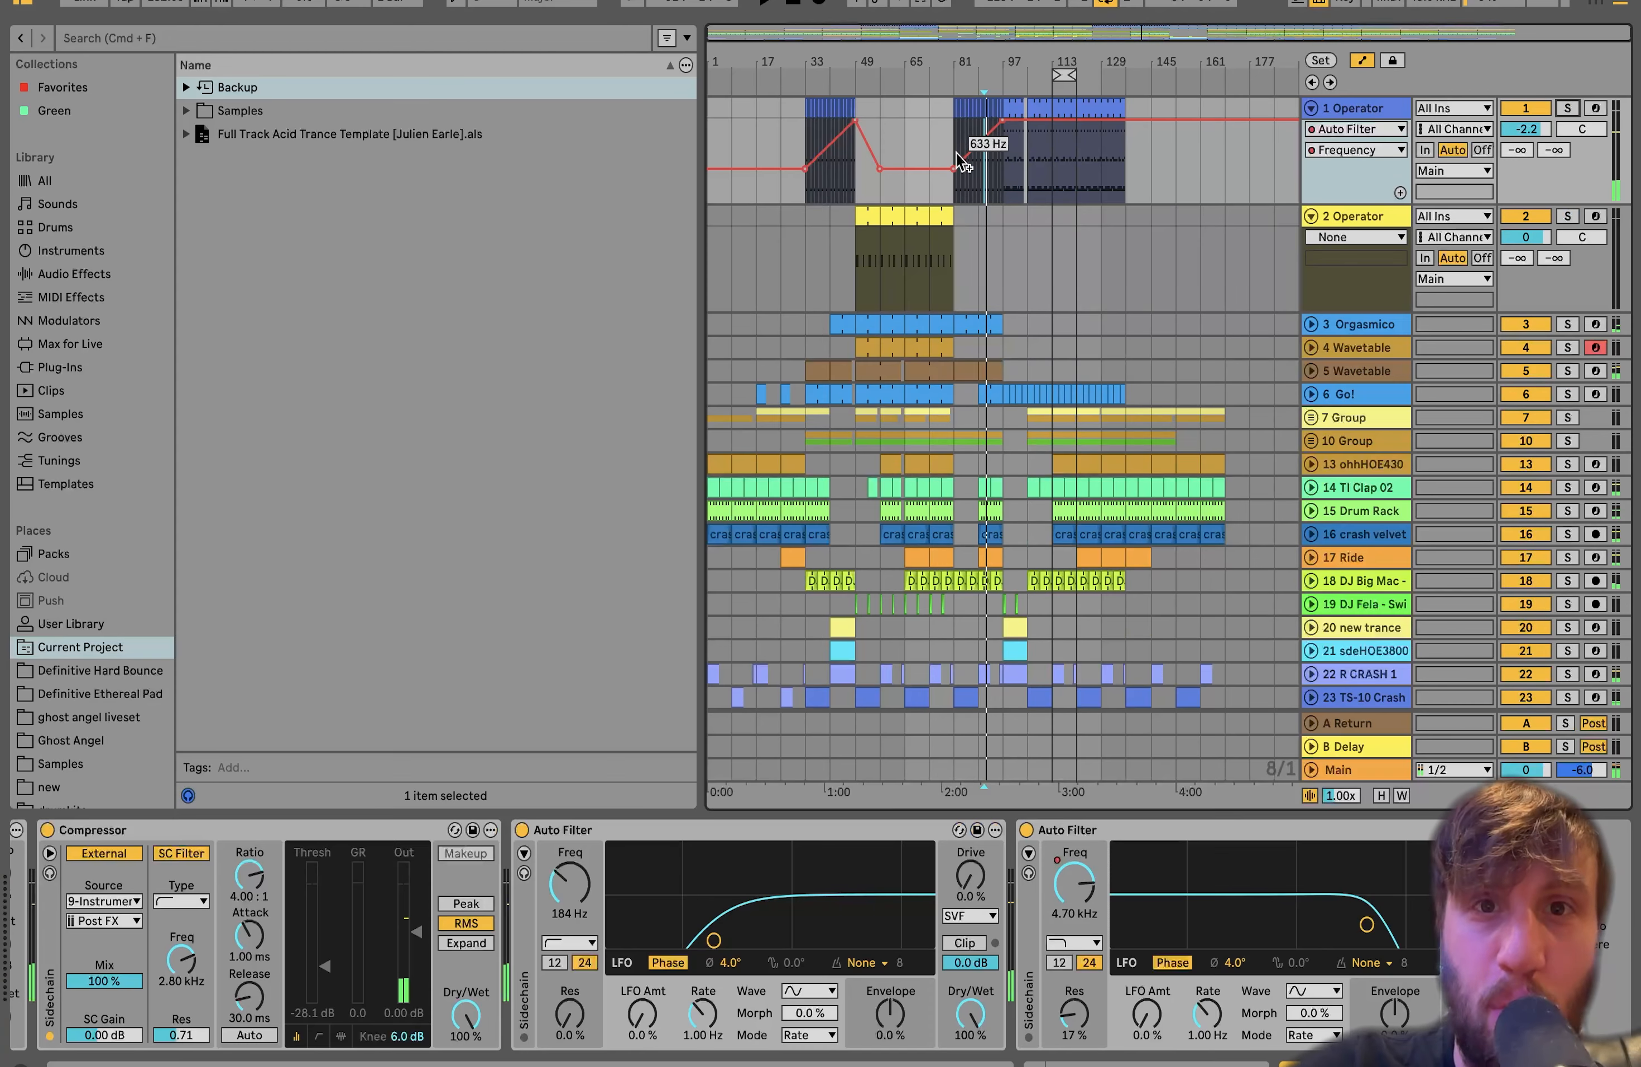
pyautogui.press('space')
pyautogui.click(978, 187)
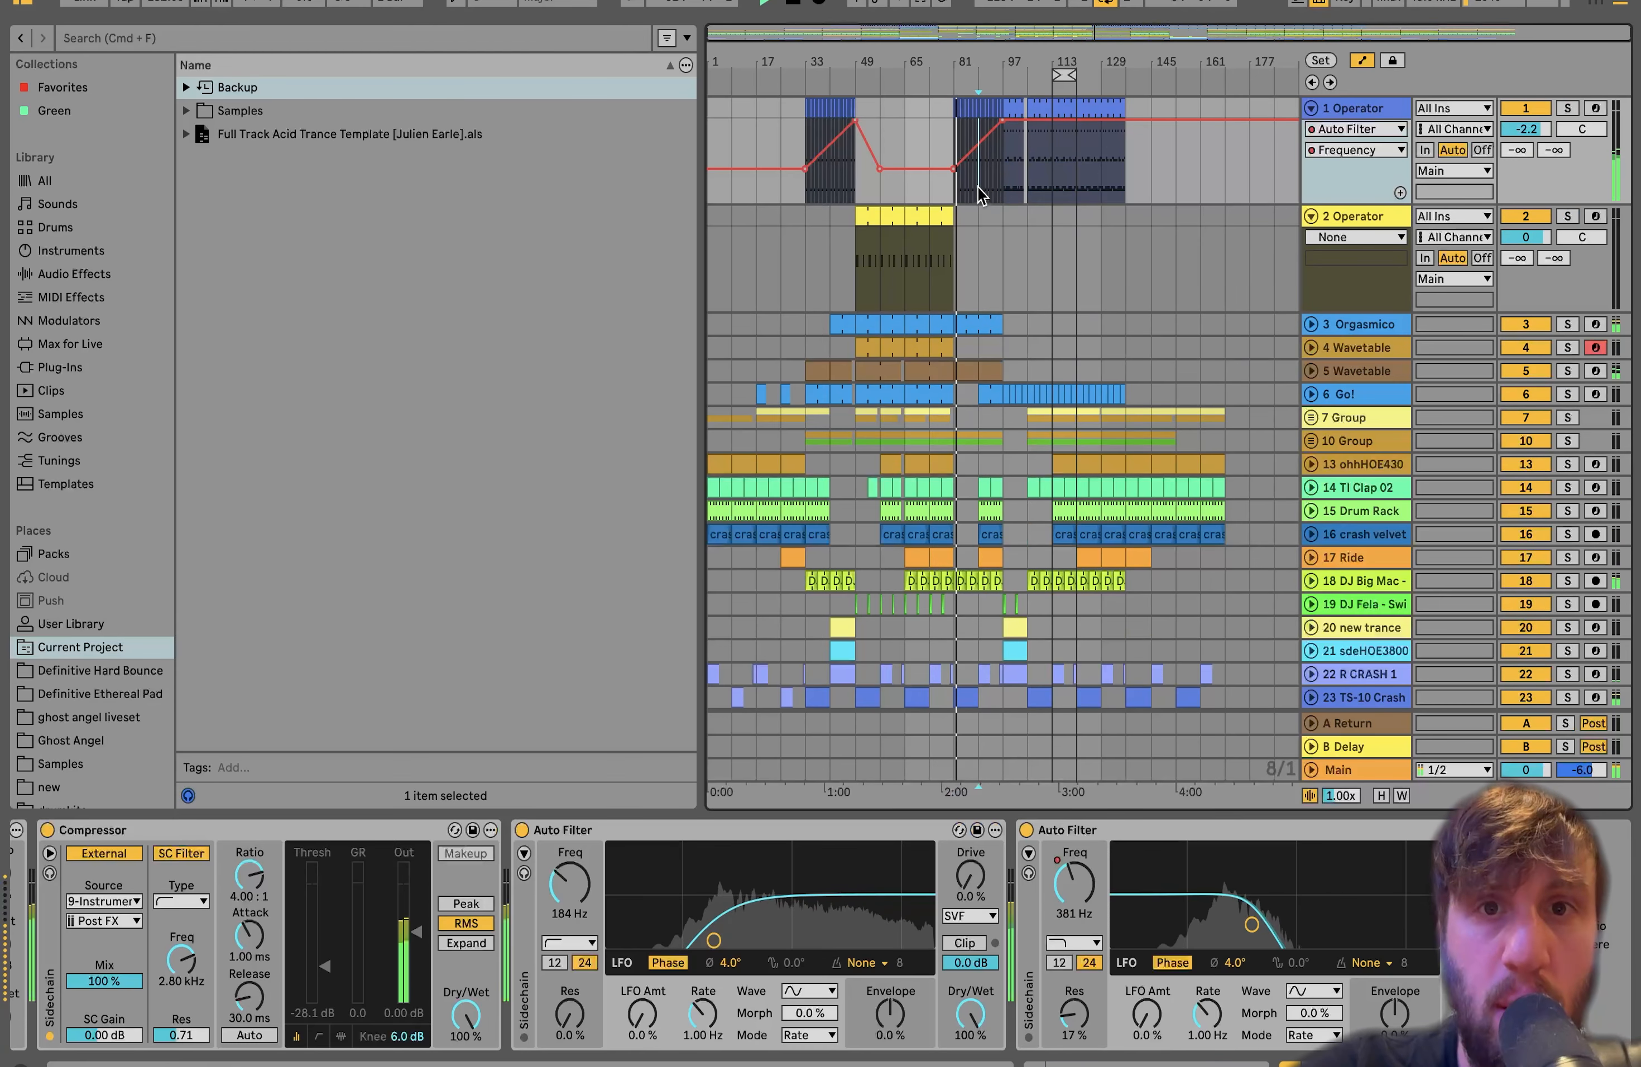
pyautogui.press('space')
pyautogui.press('space')
pyautogui.scroll(5, 978, 187)
pyautogui.scroll(-4, 977, 187)
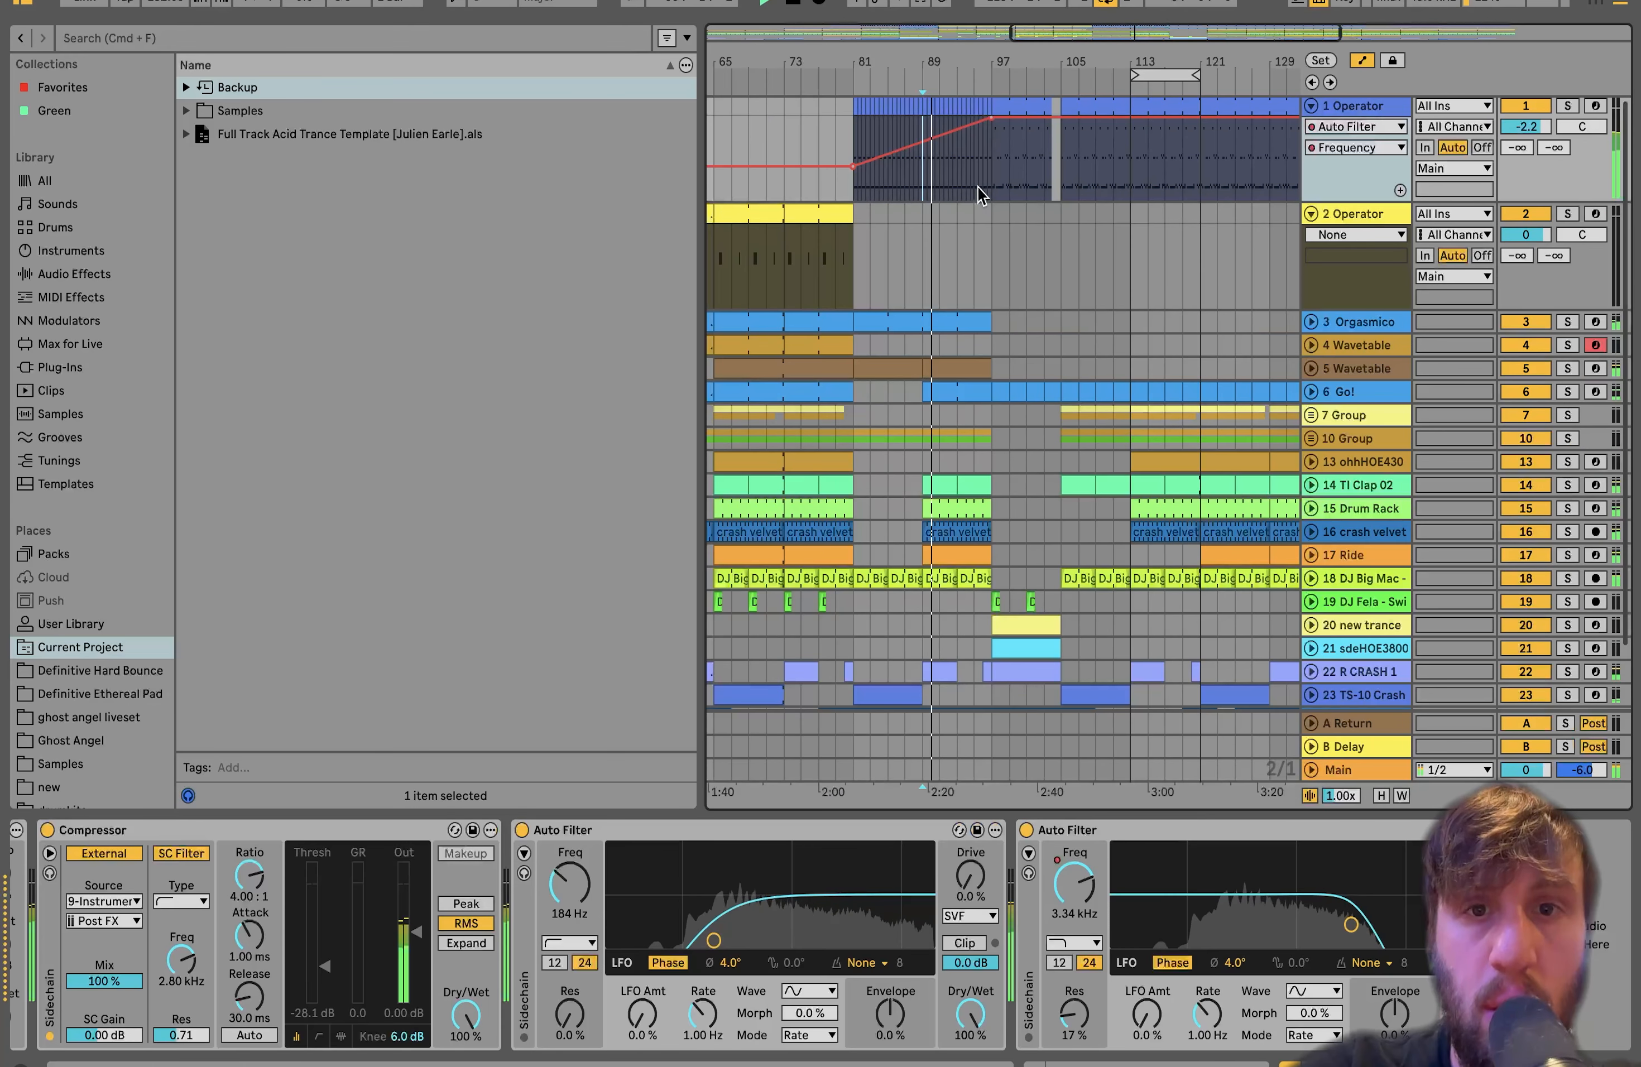
pyautogui.scroll(-1, 978, 187)
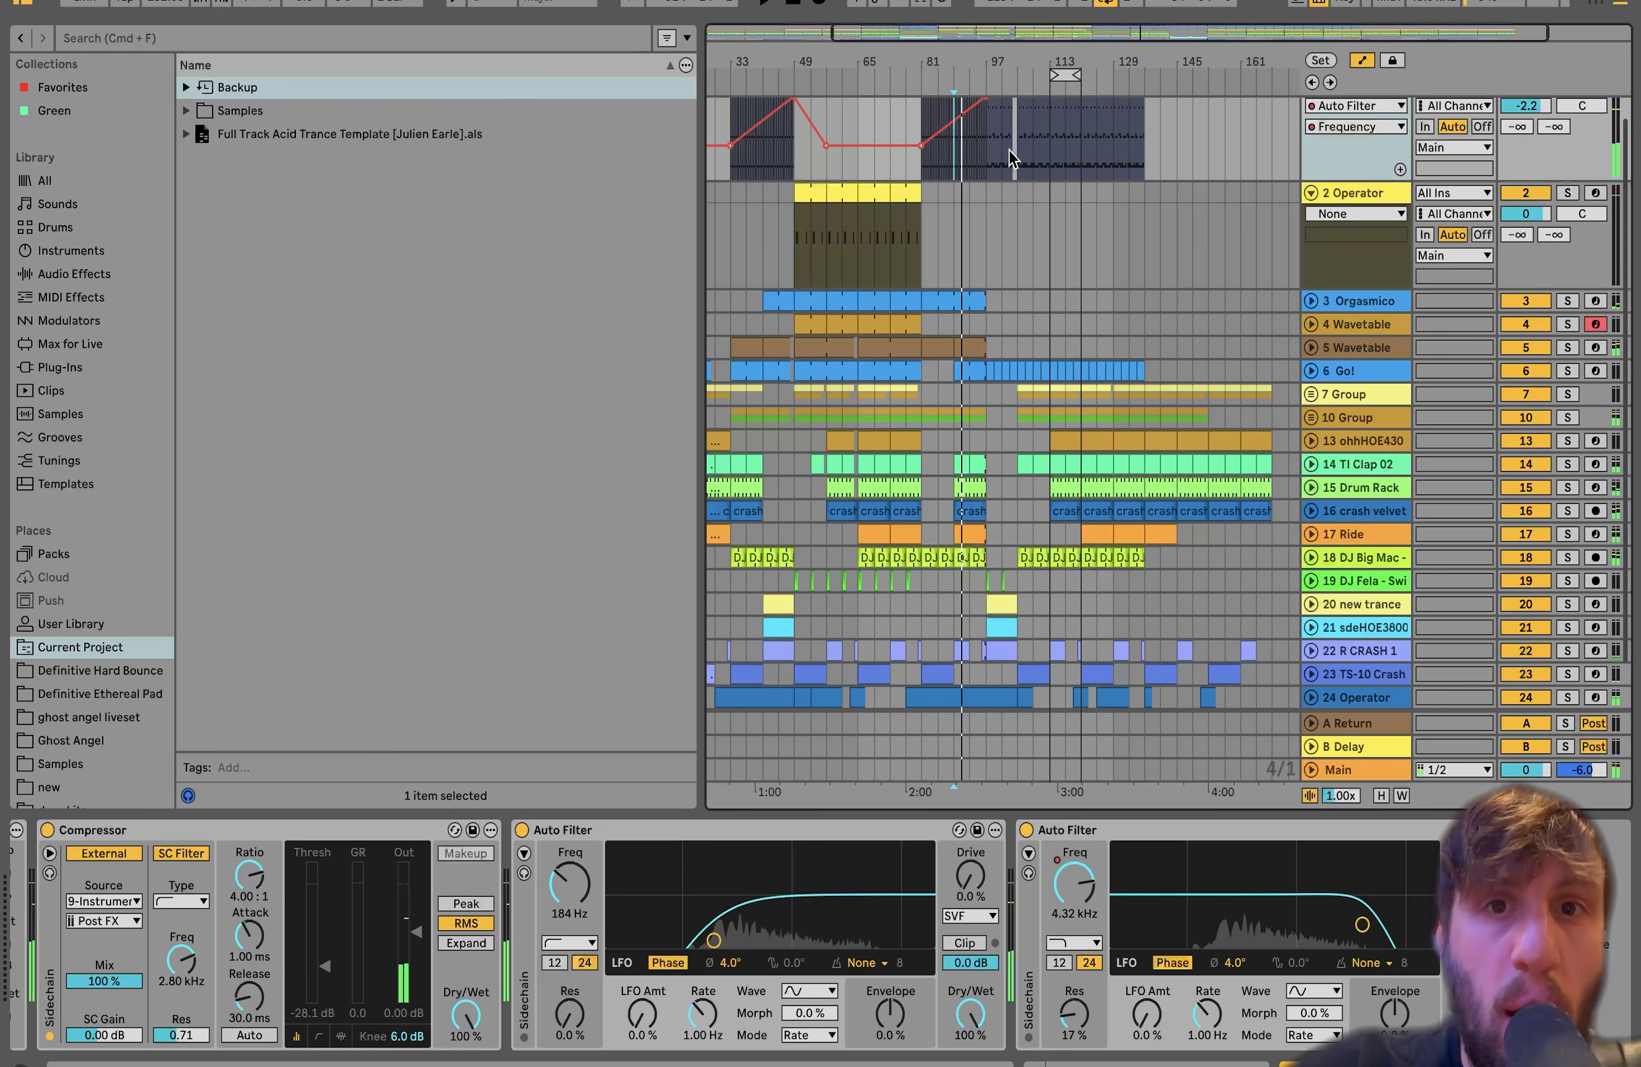
pyautogui.scroll(1, 1009, 149)
pyautogui.hscroll(-1, 1009, 149)
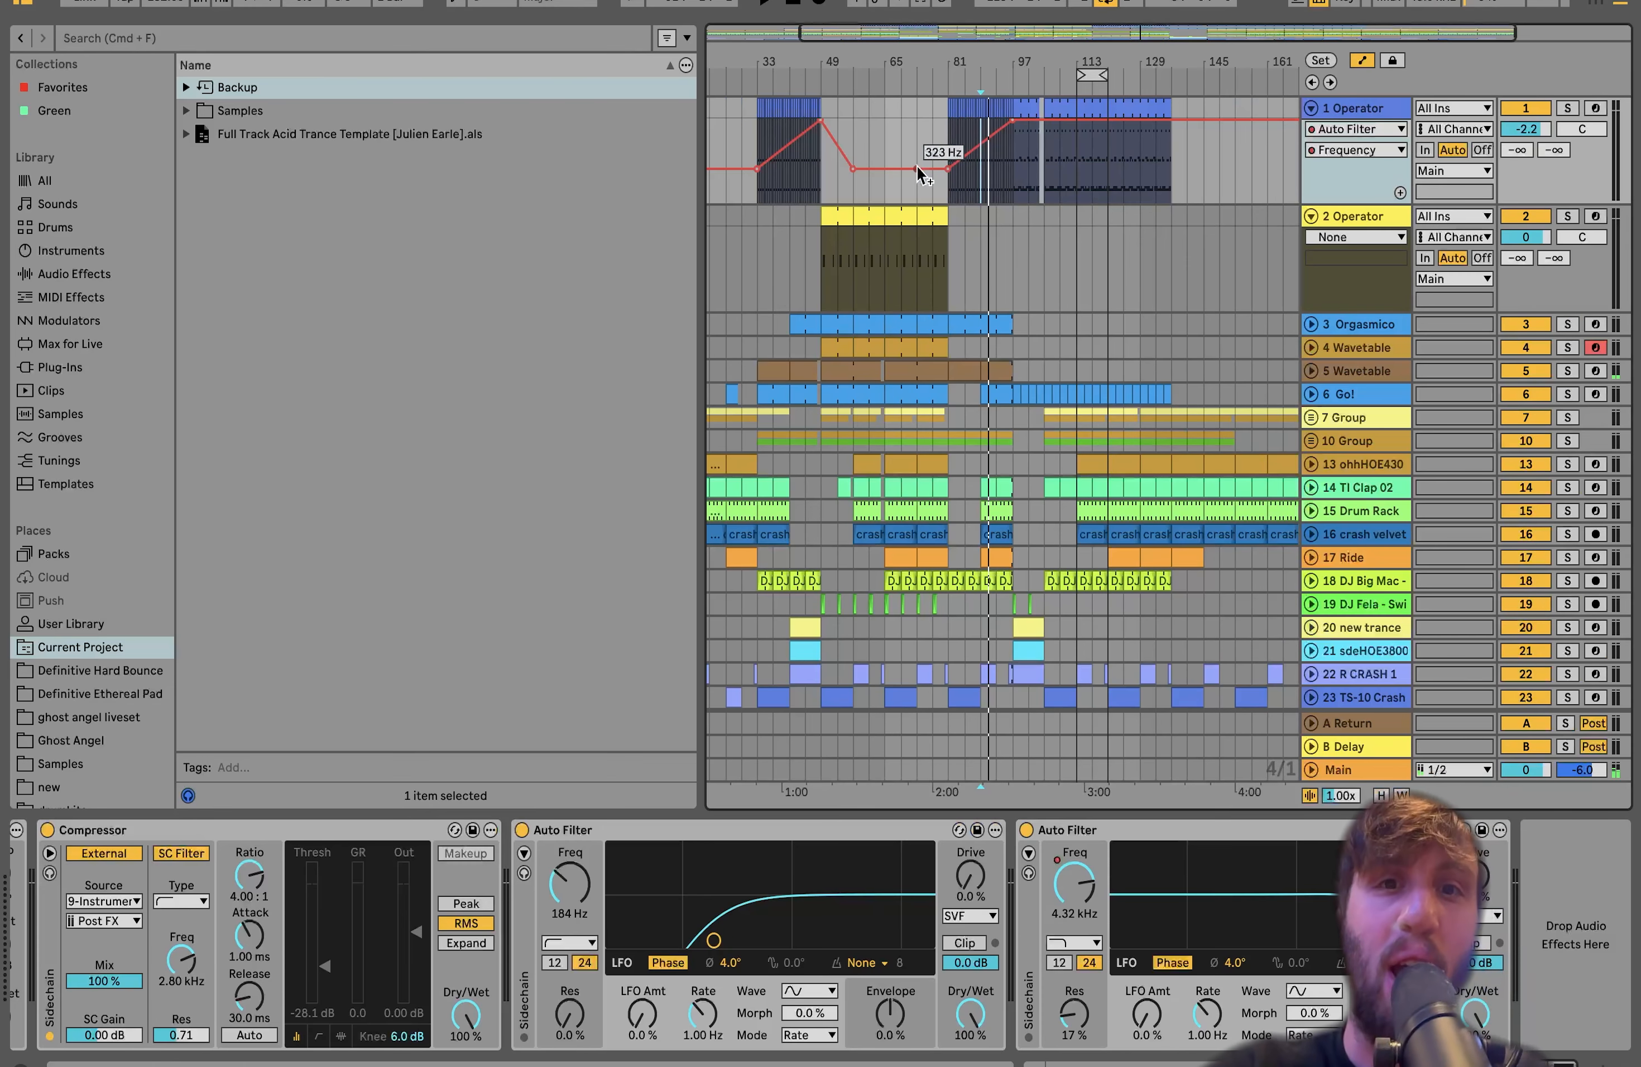
# Bypass the last Auto Filter on track 1, listen to the mix without it, and re-enable the device
pyautogui.click(1026, 830)
pyautogui.press('space')
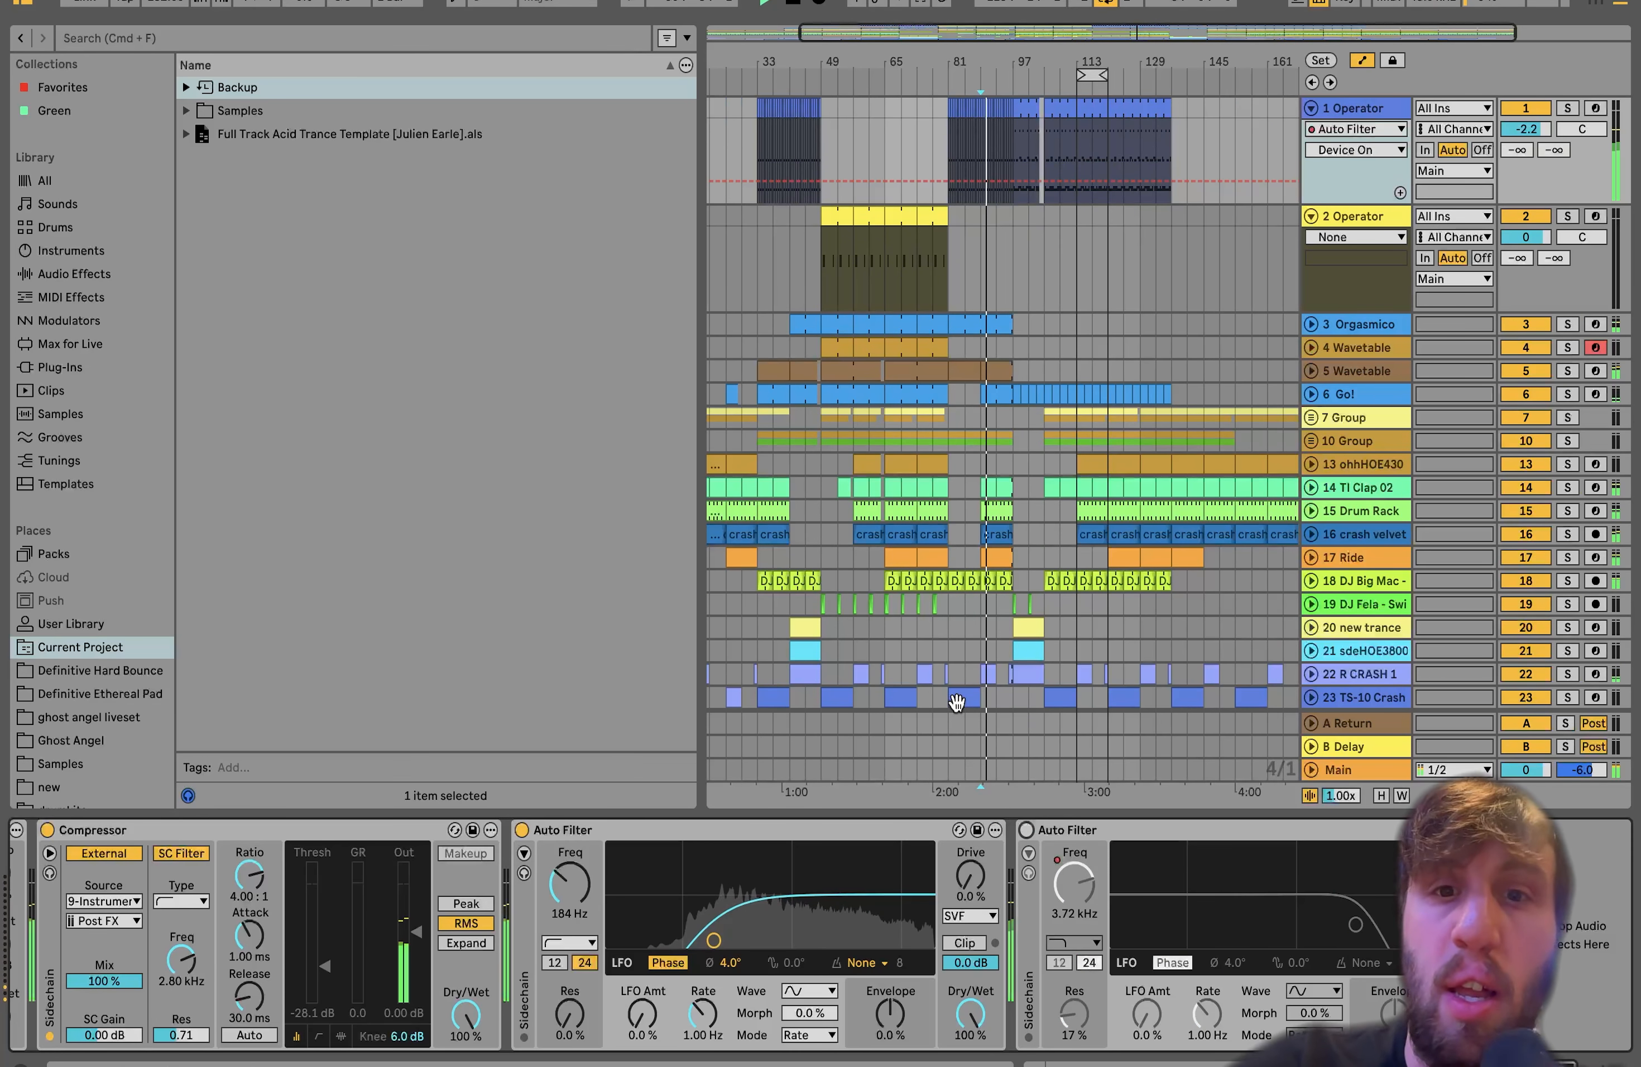
pyautogui.click(1026, 832)
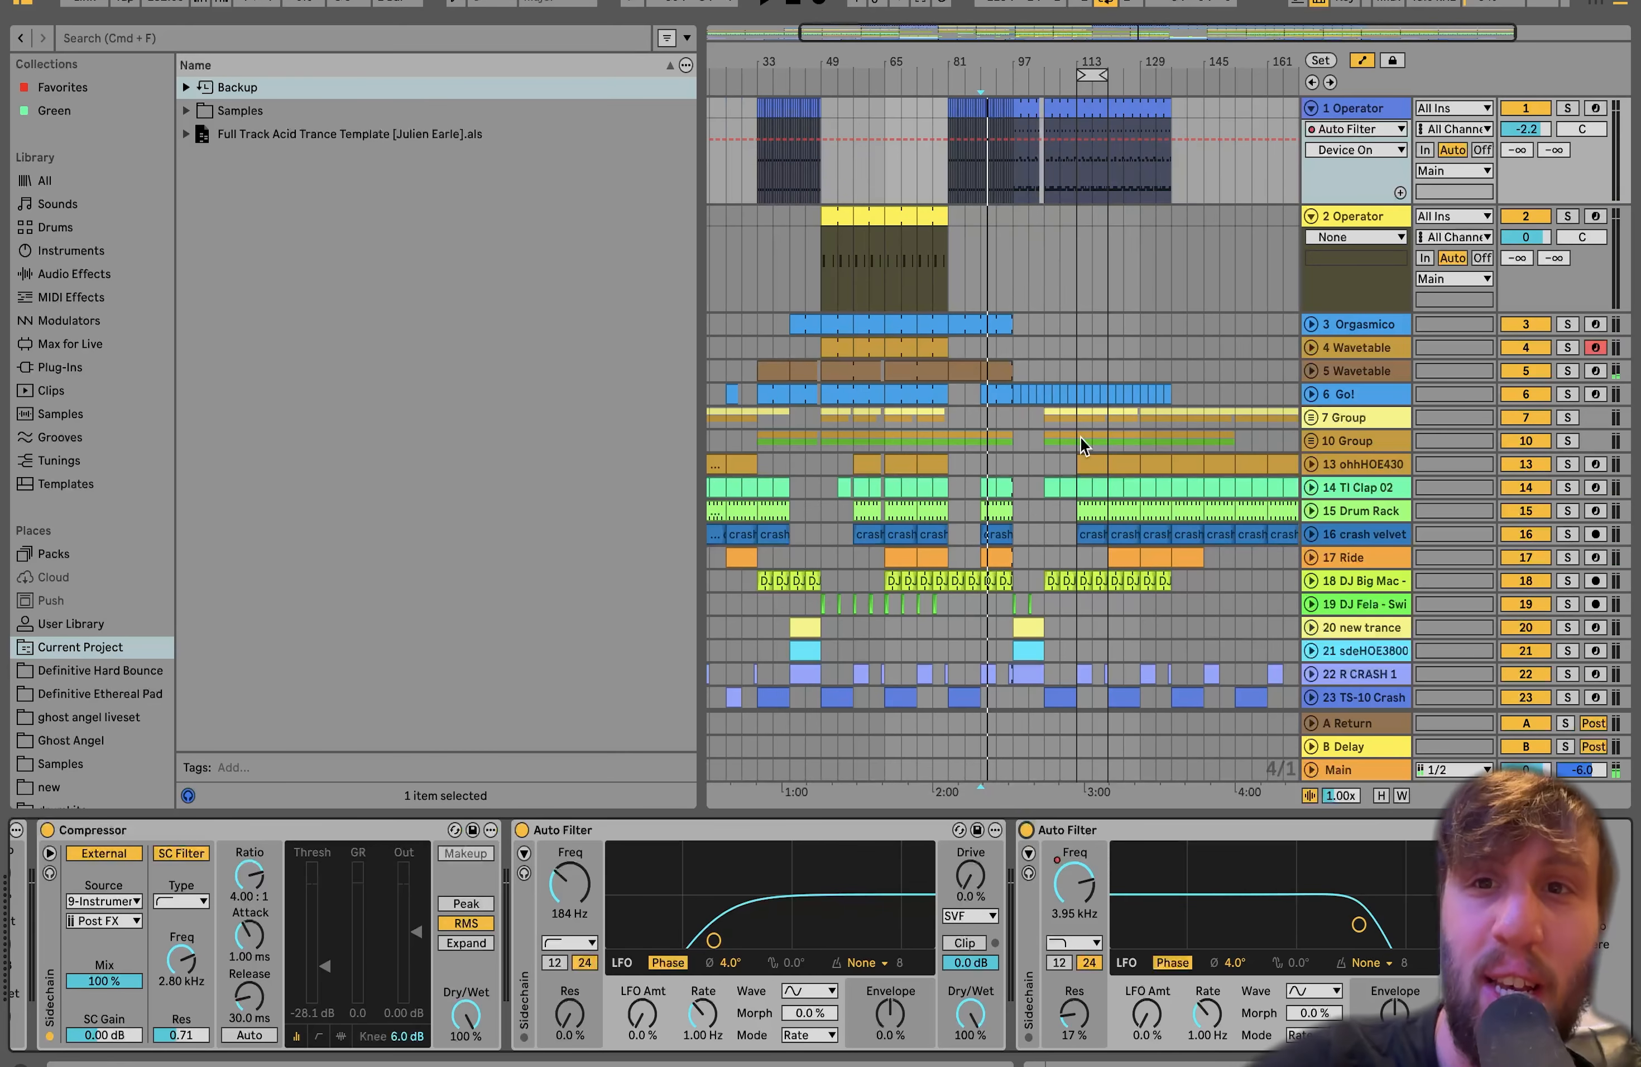
# Solo track 2 Operator, listen to its clip at bar 65, inspect the clip's notes and end the solo
pyautogui.click(896, 213)
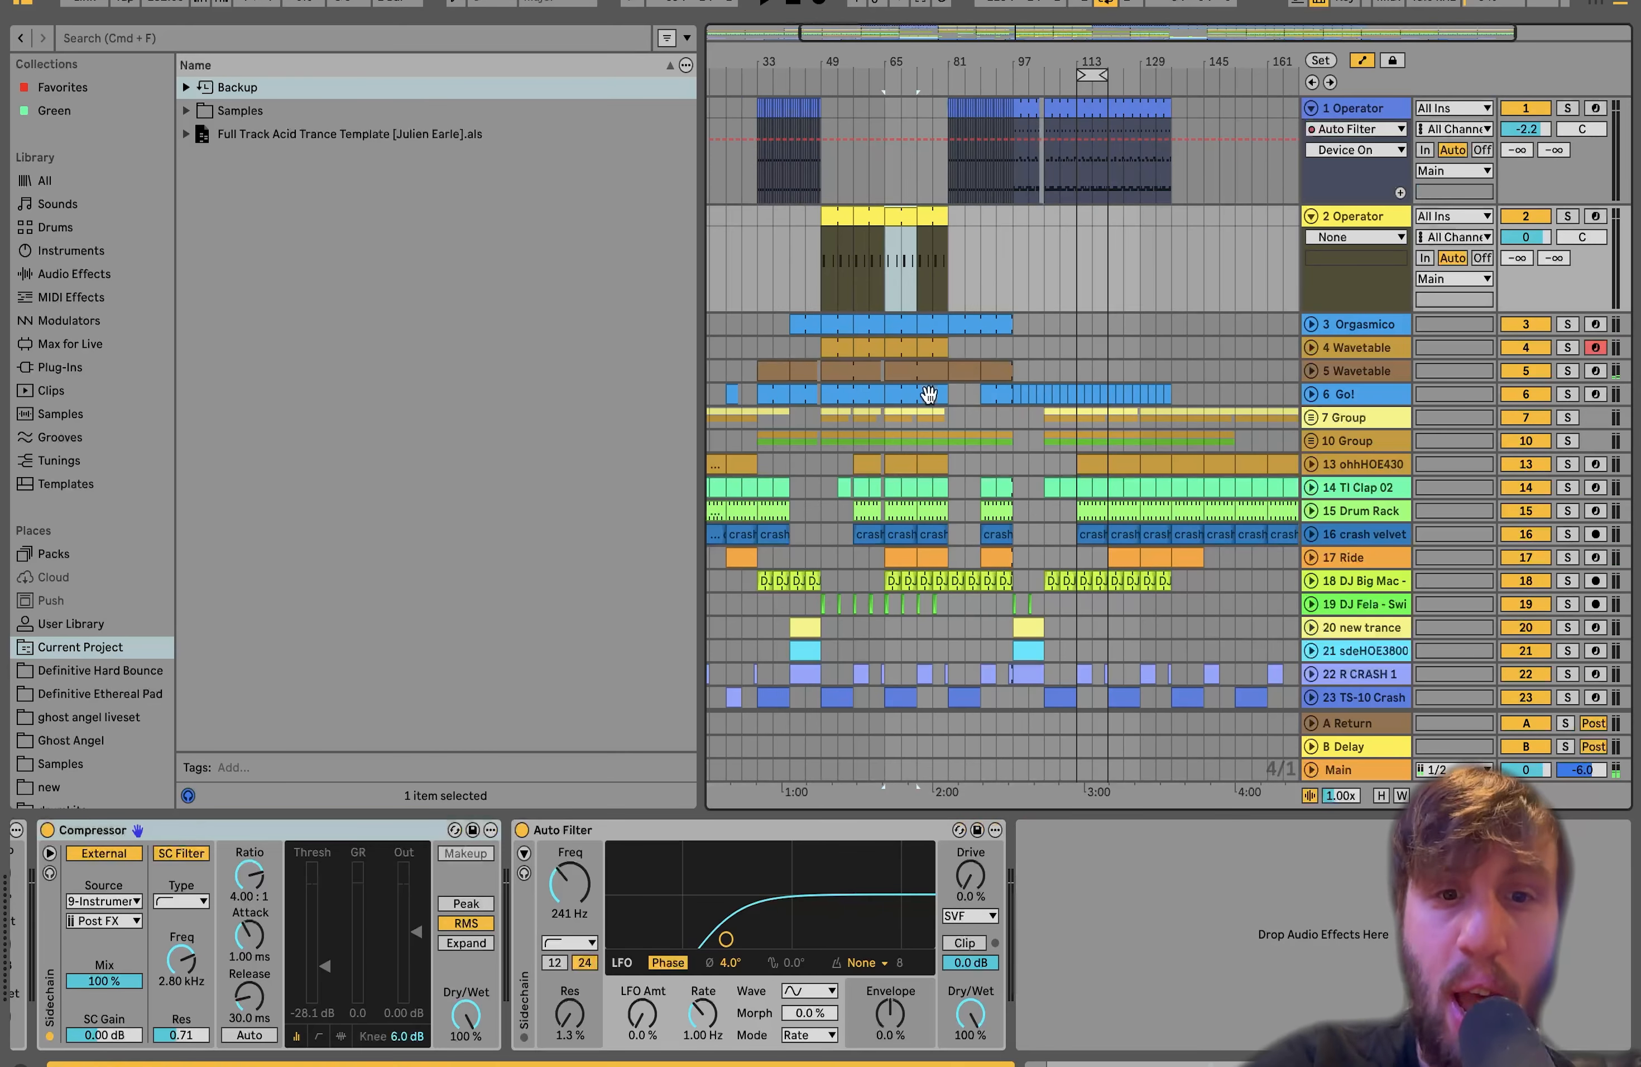
pyautogui.click(1567, 215)
pyautogui.press('space')
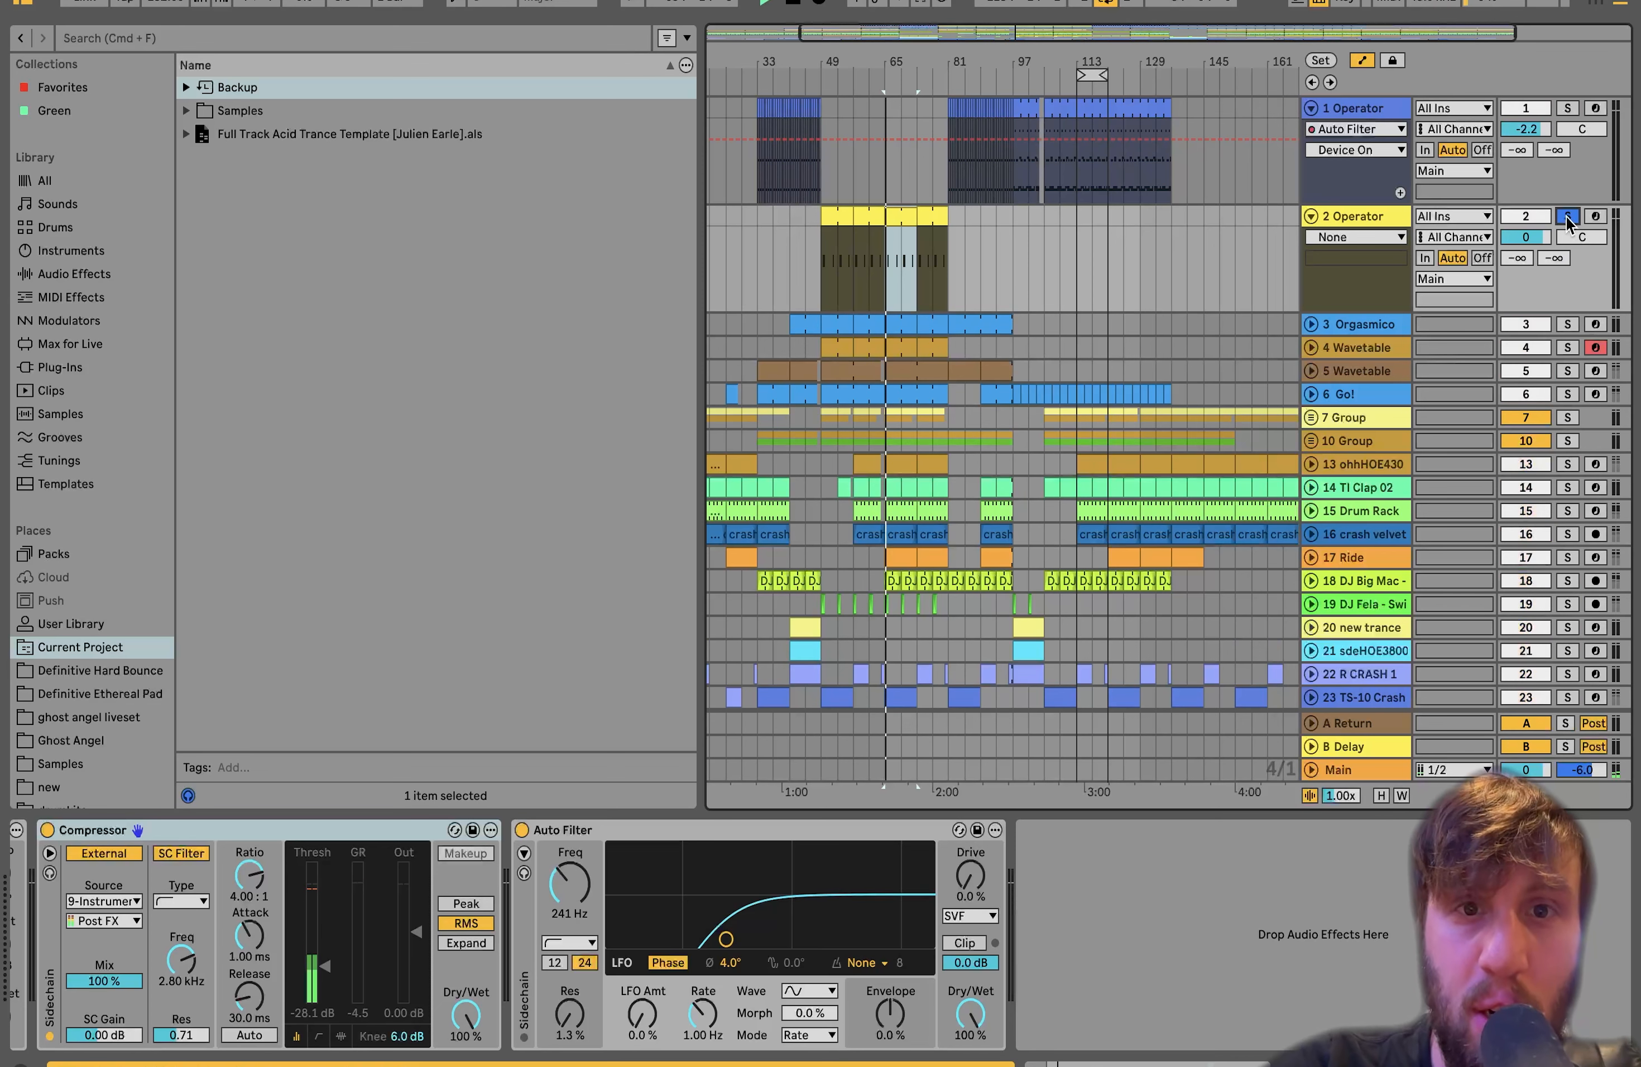
pyautogui.press('space')
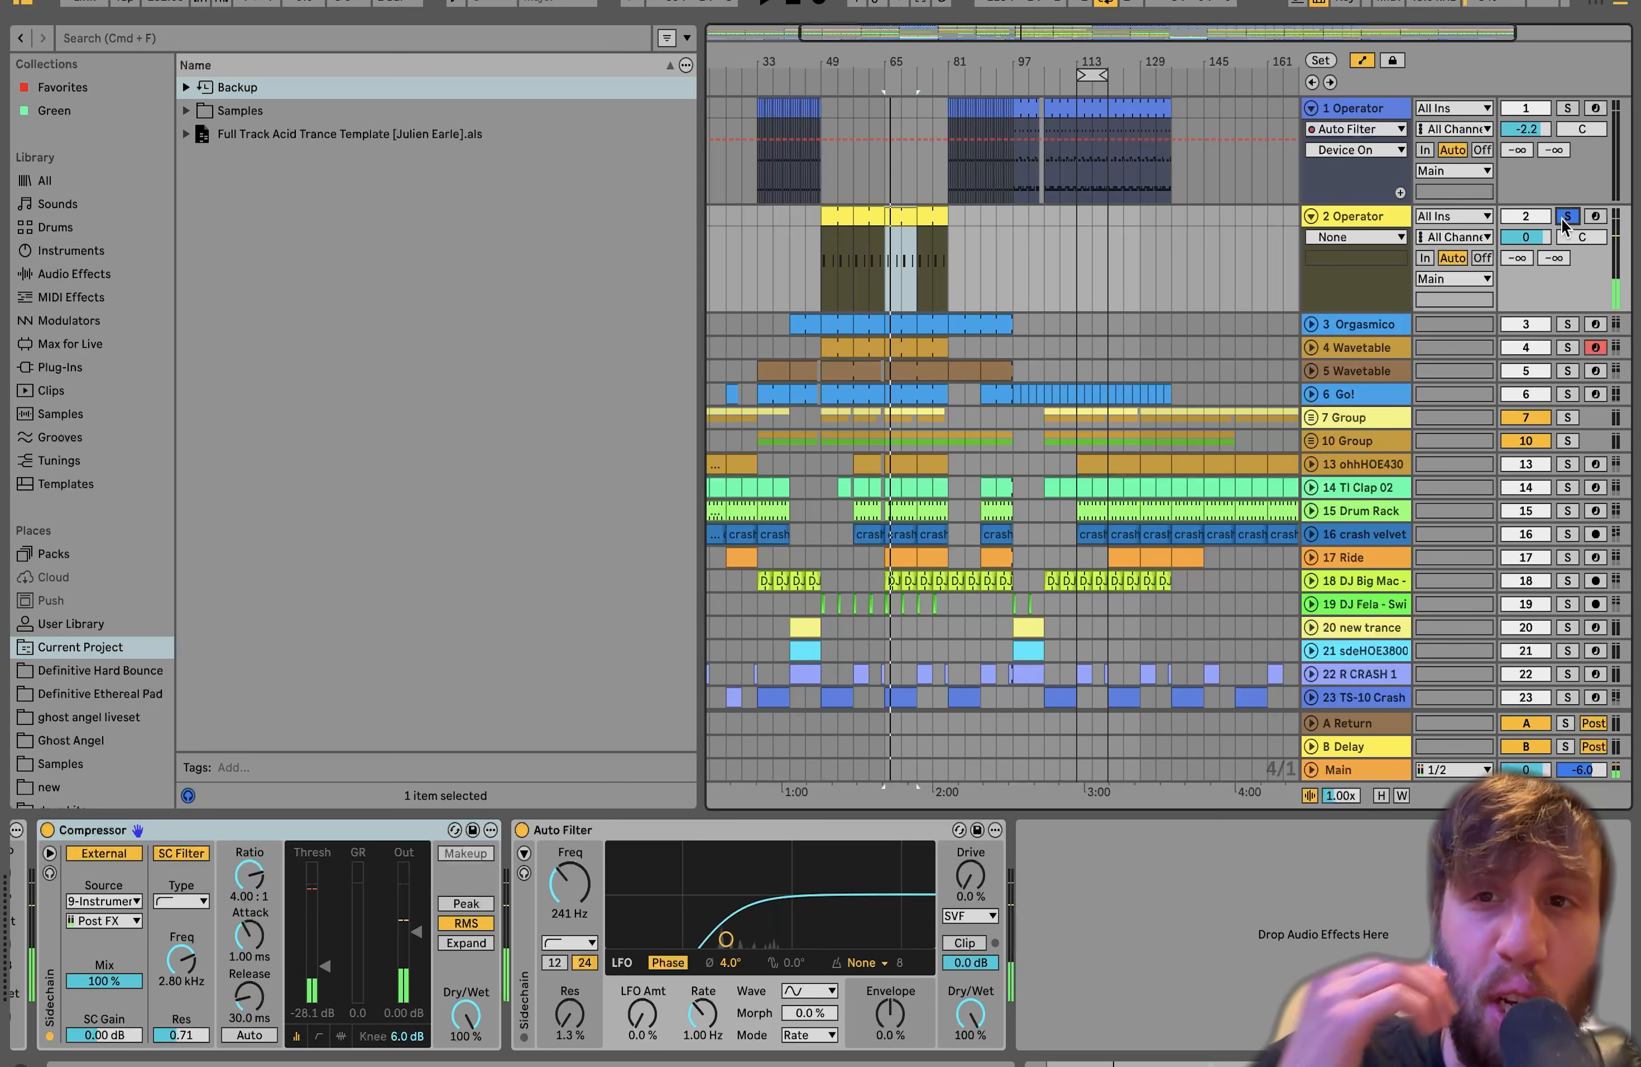
pyautogui.doubleClick(897, 213)
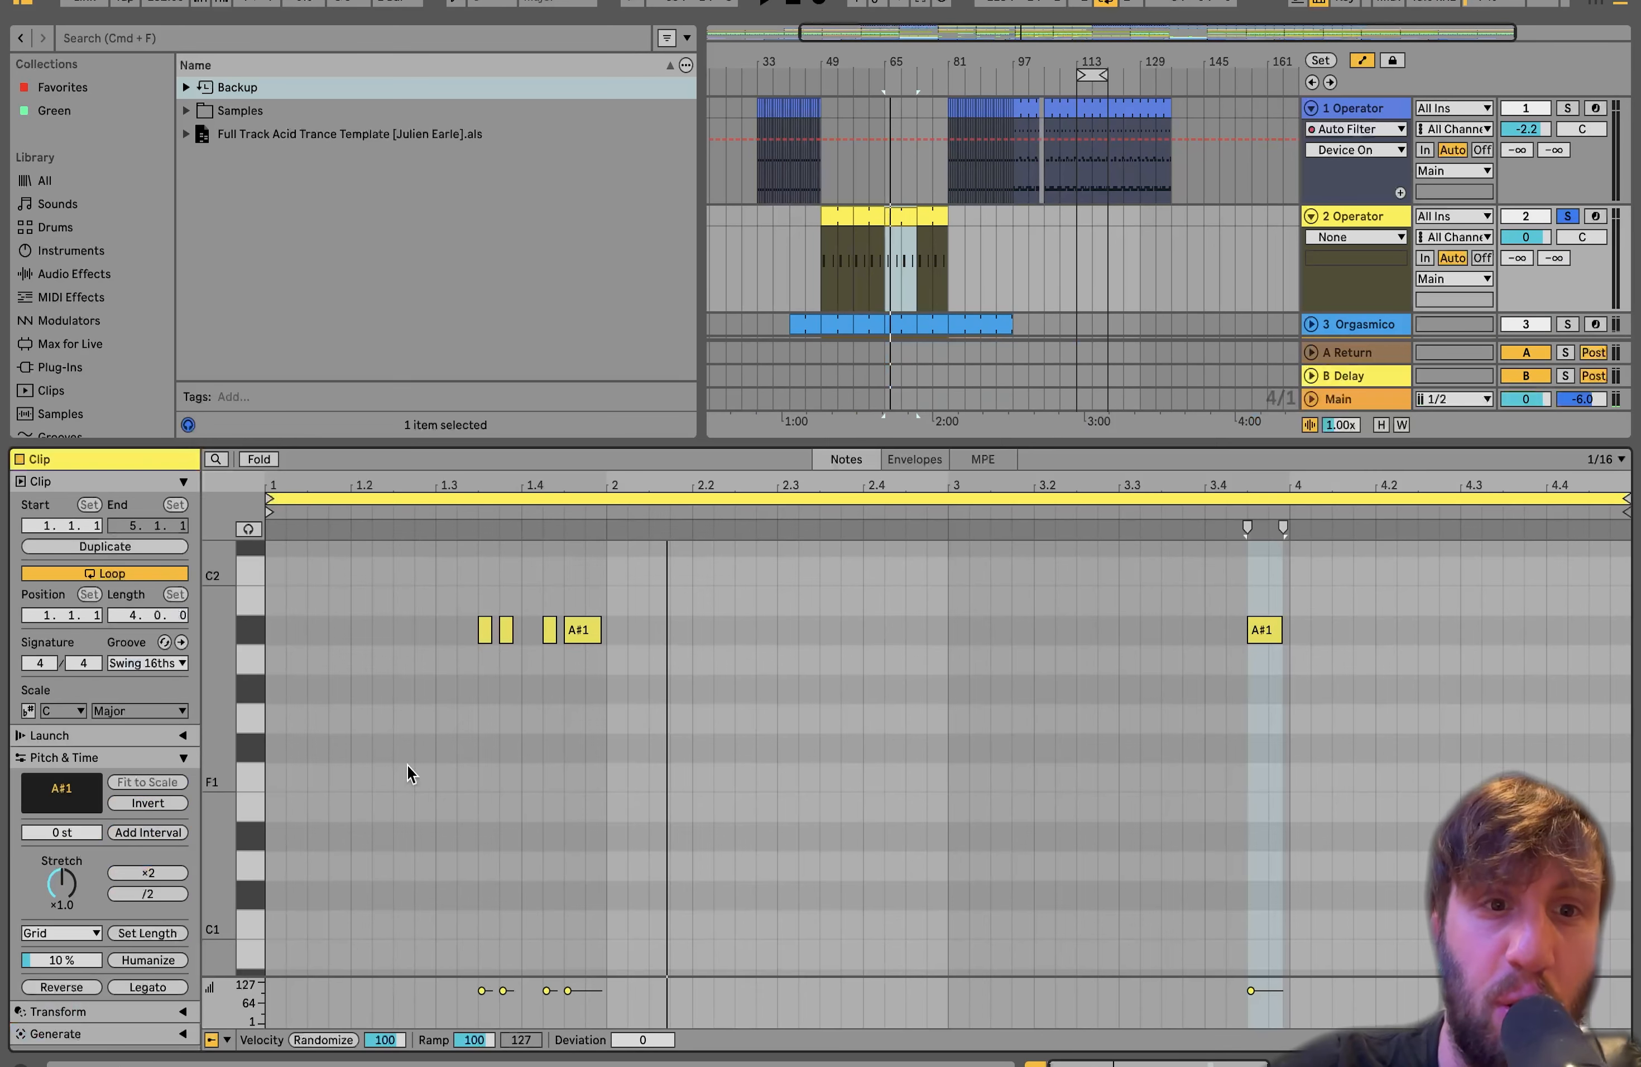
pyautogui.click(1569, 218)
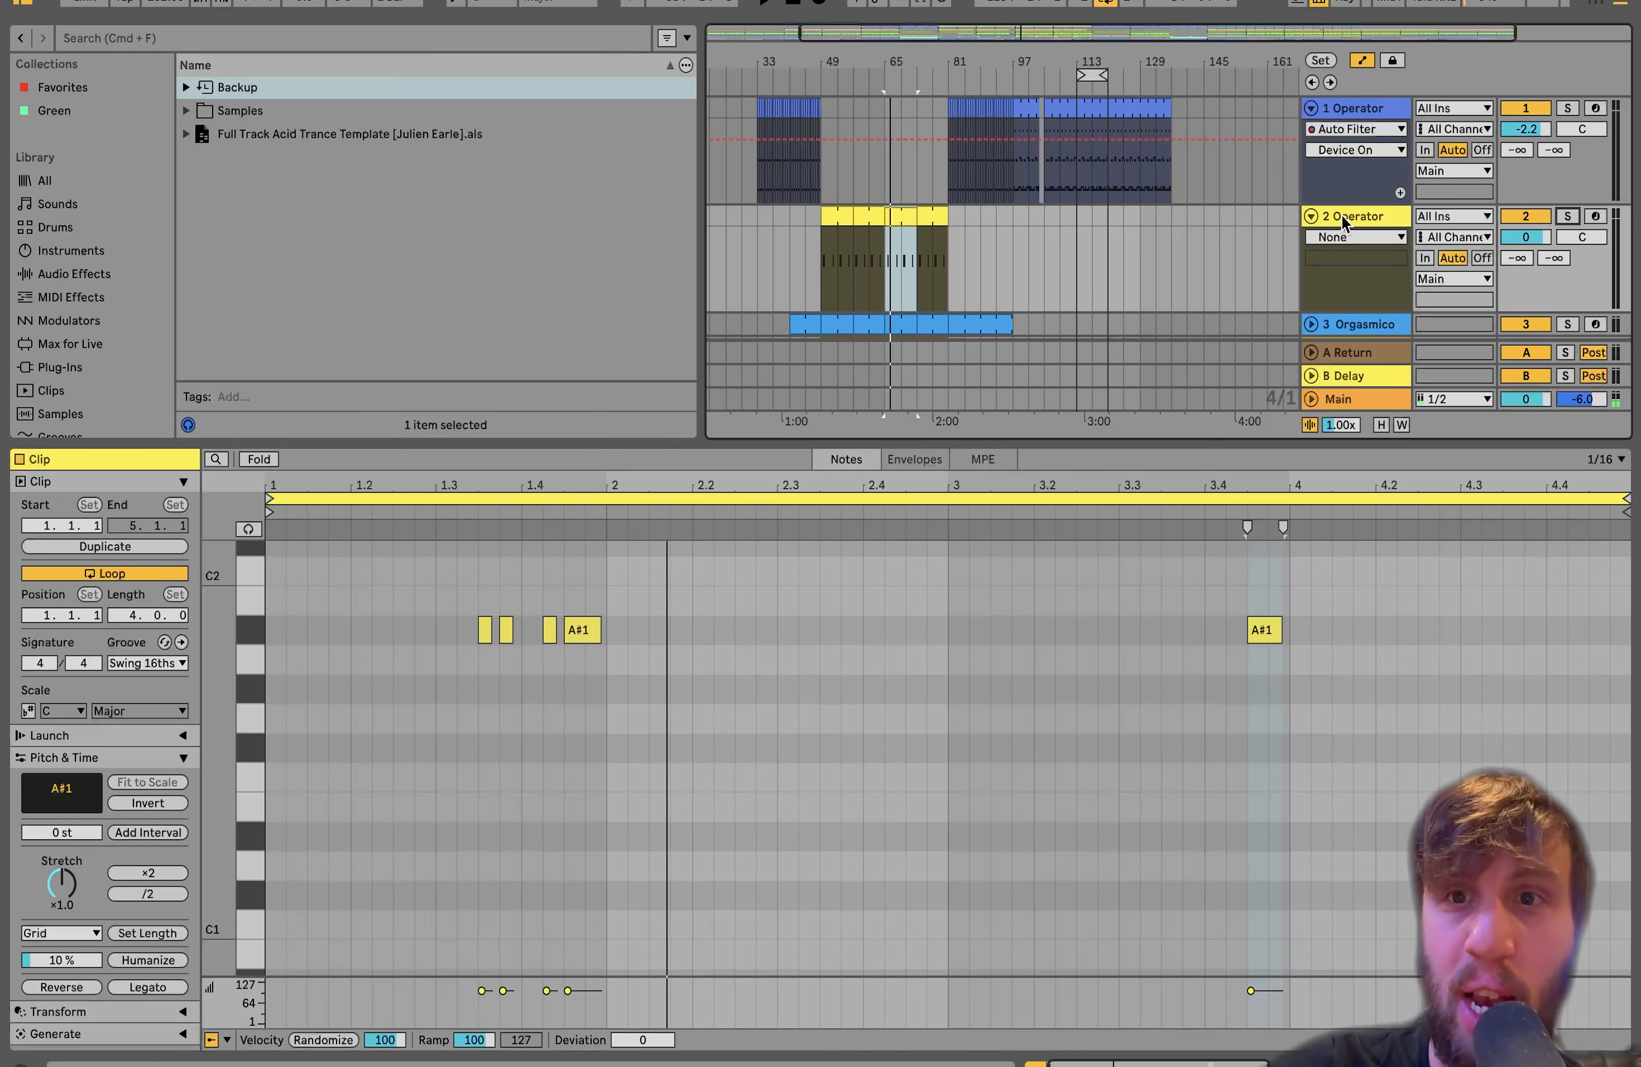
# Solo tracks 2 to 5 together, listen to them from bar 65, and end their solo
pyautogui.click(1338, 214)
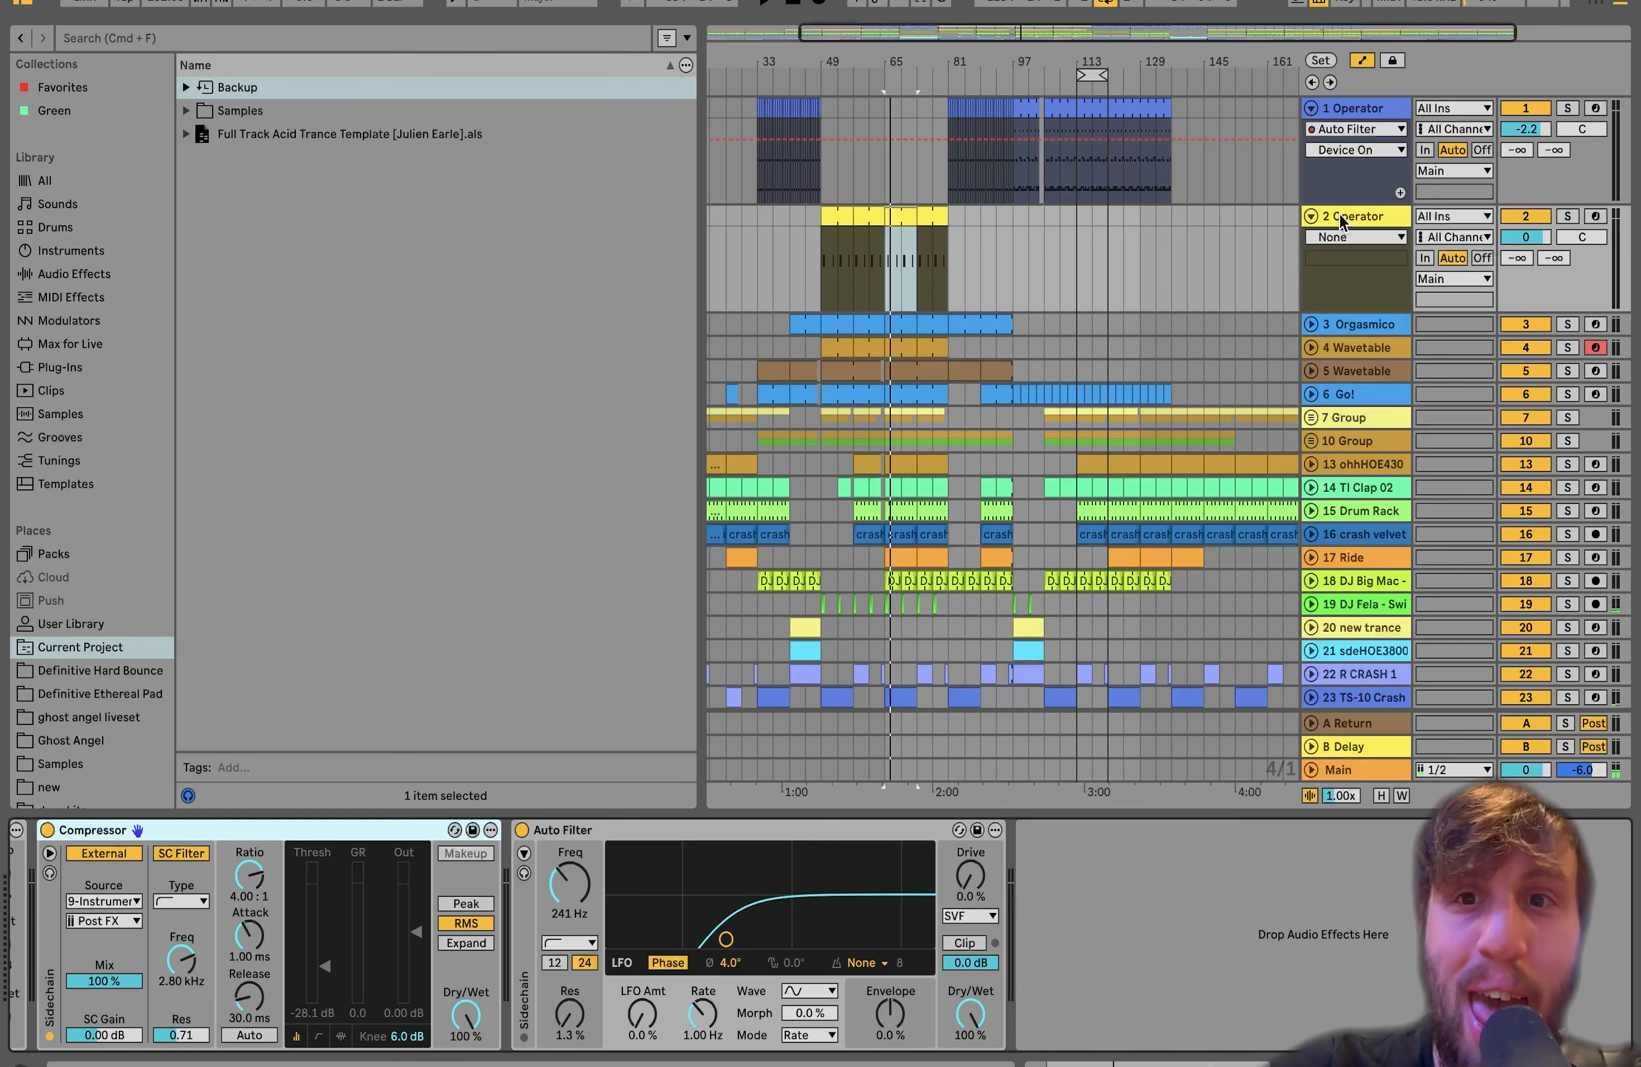
pyautogui.keyDown('shift'); pyautogui.click(1348, 371); pyautogui.keyUp('shift')
pyautogui.click(1570, 369)
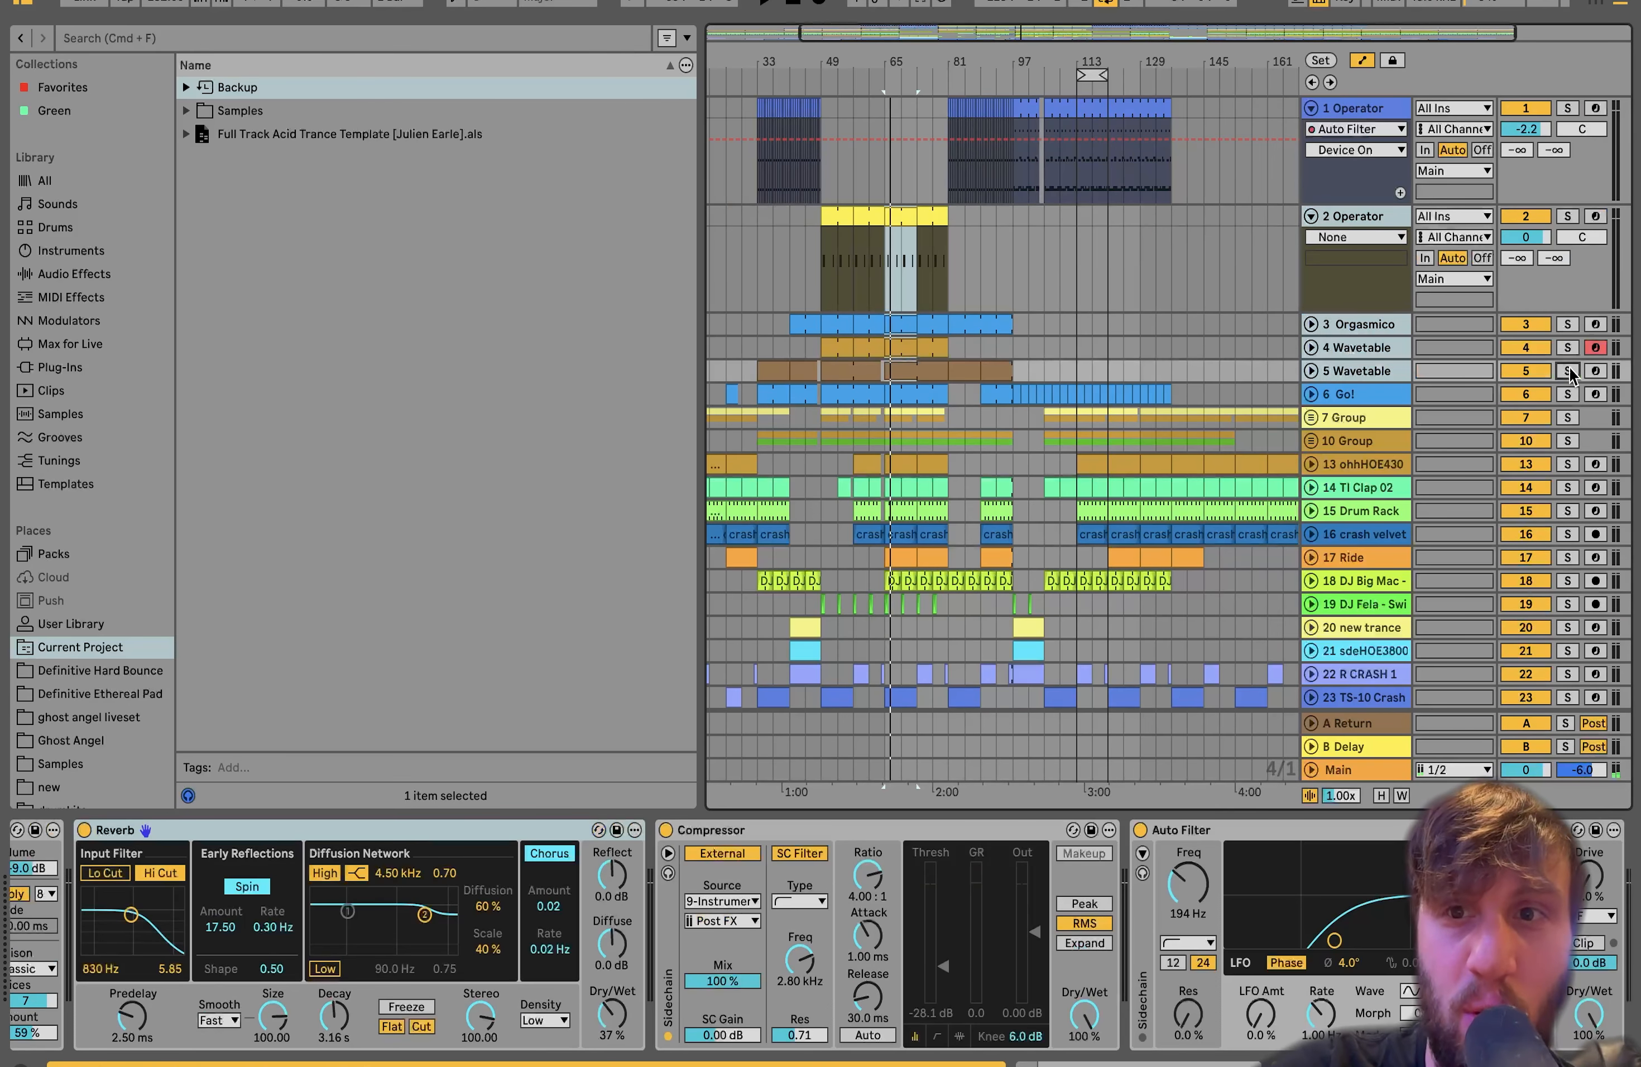
pyautogui.press('space')
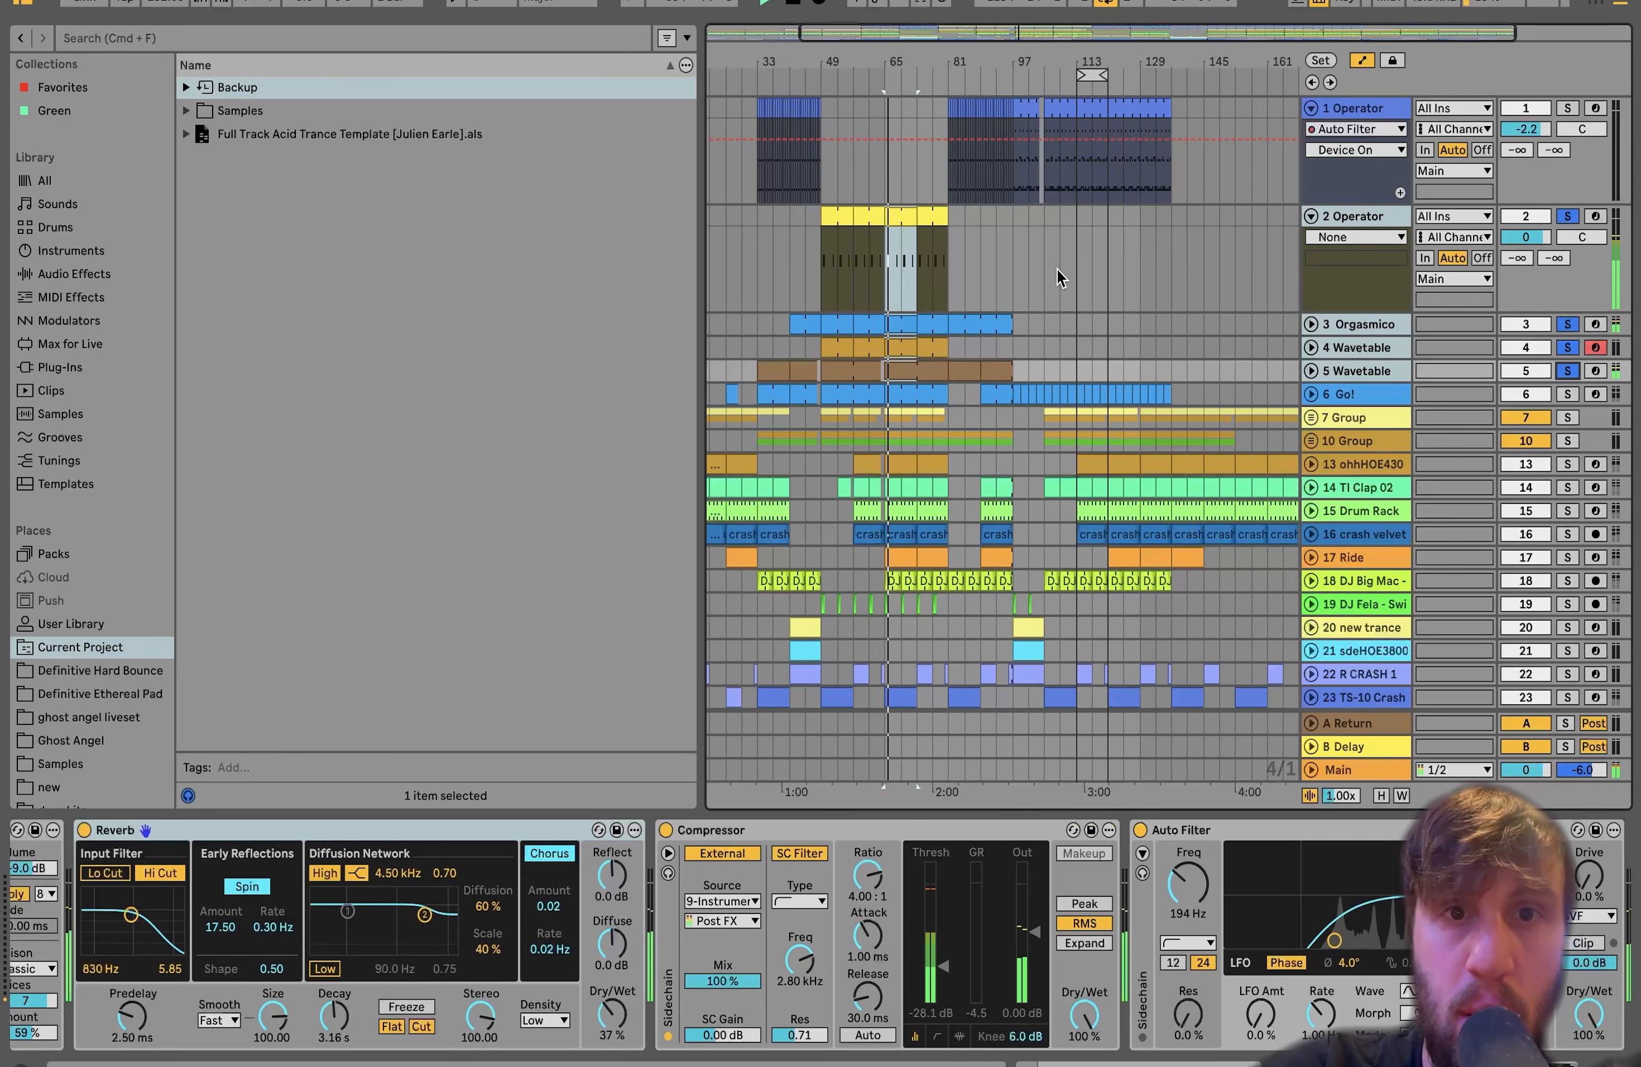
pyautogui.scroll(3, 873, 287)
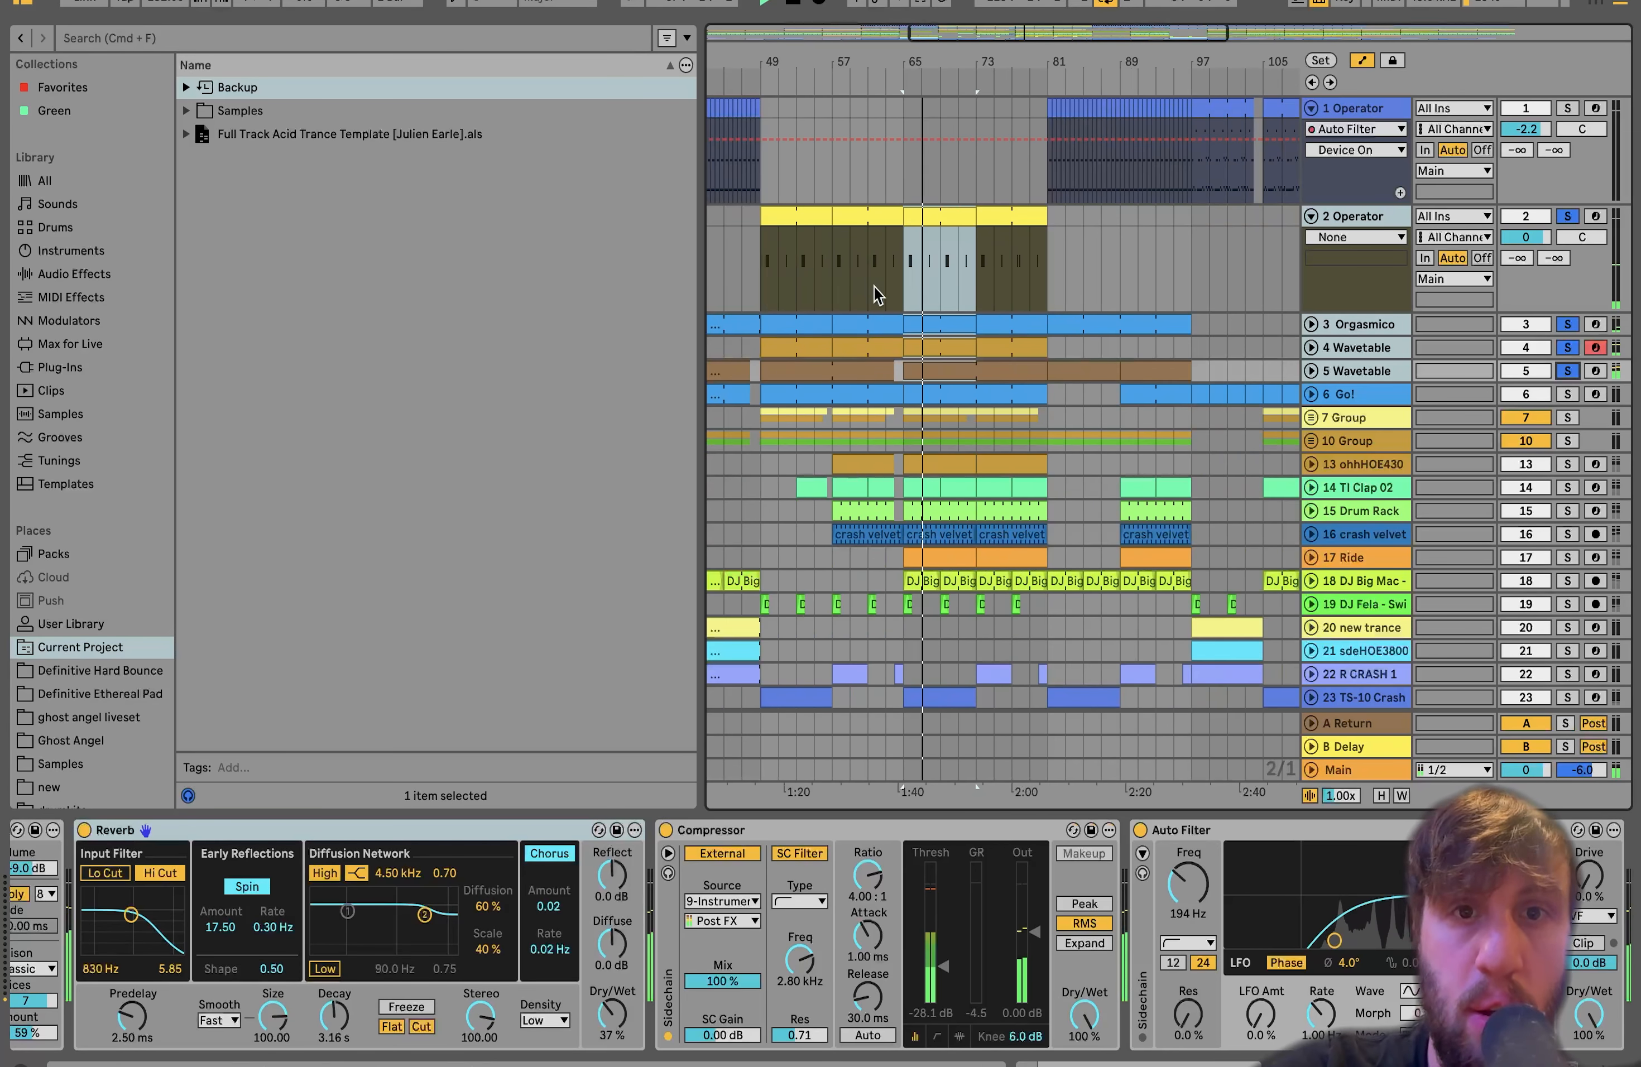
pyautogui.scroll(-2, 873, 286)
pyautogui.press('space')
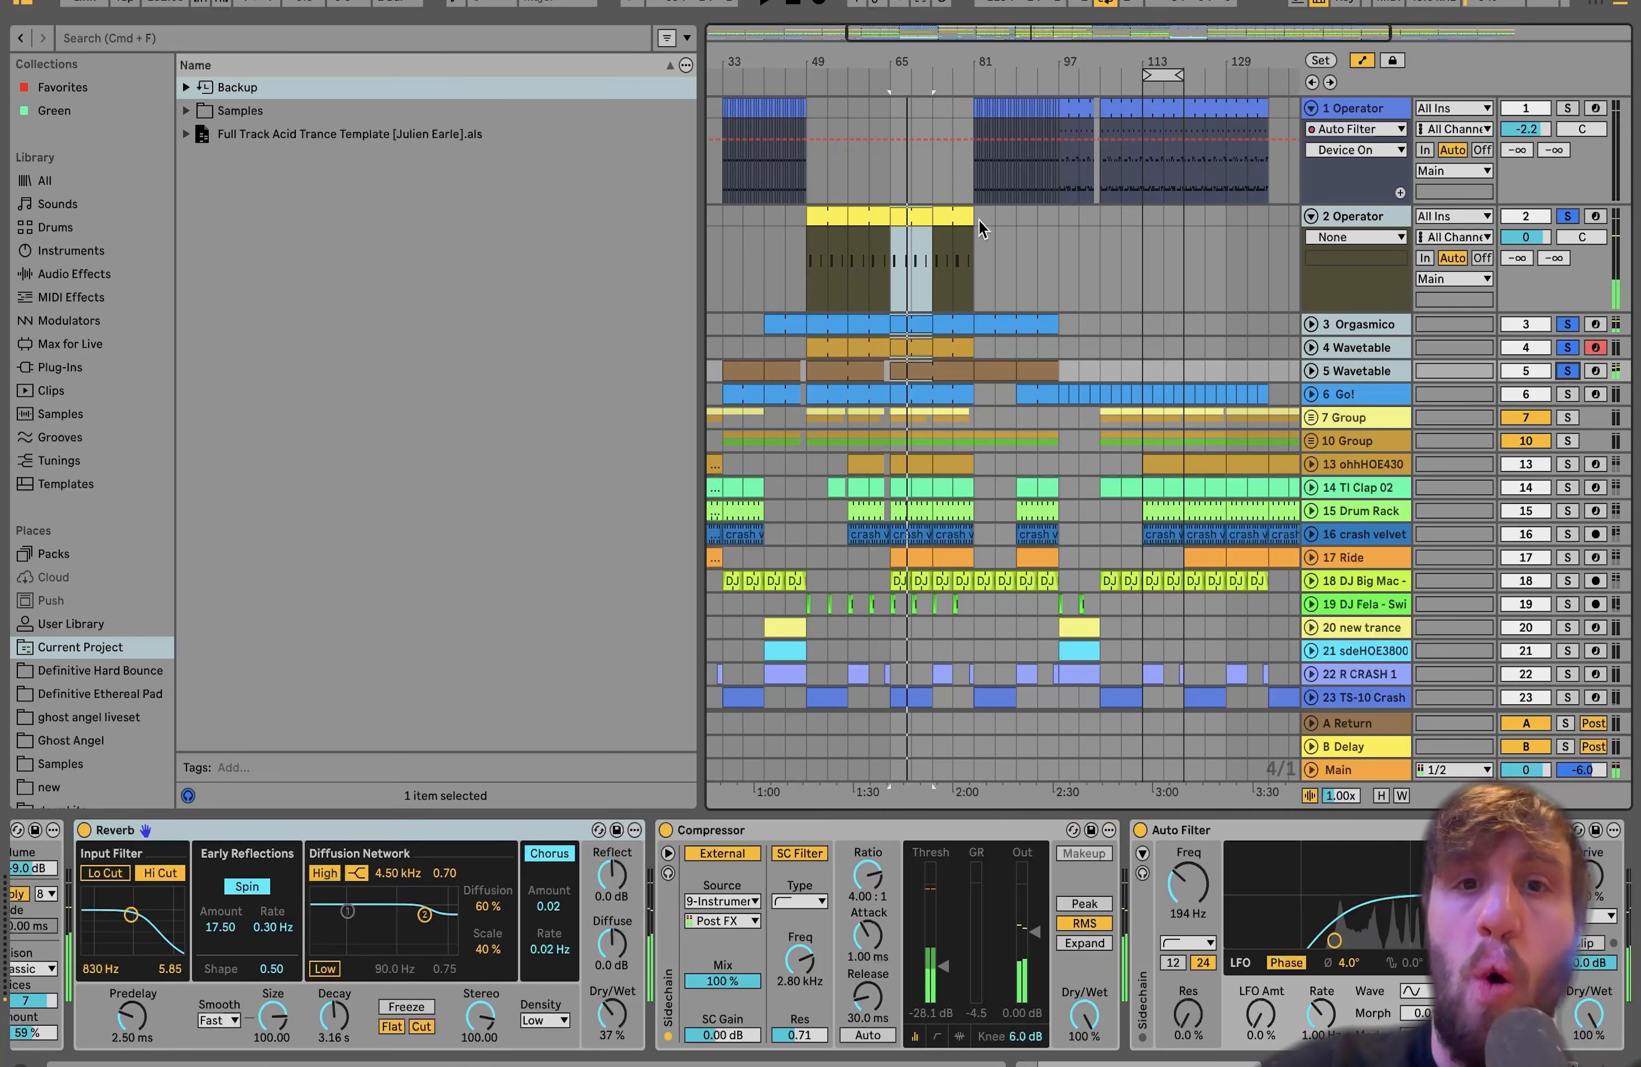
pyautogui.scroll(-3, 1171, 368)
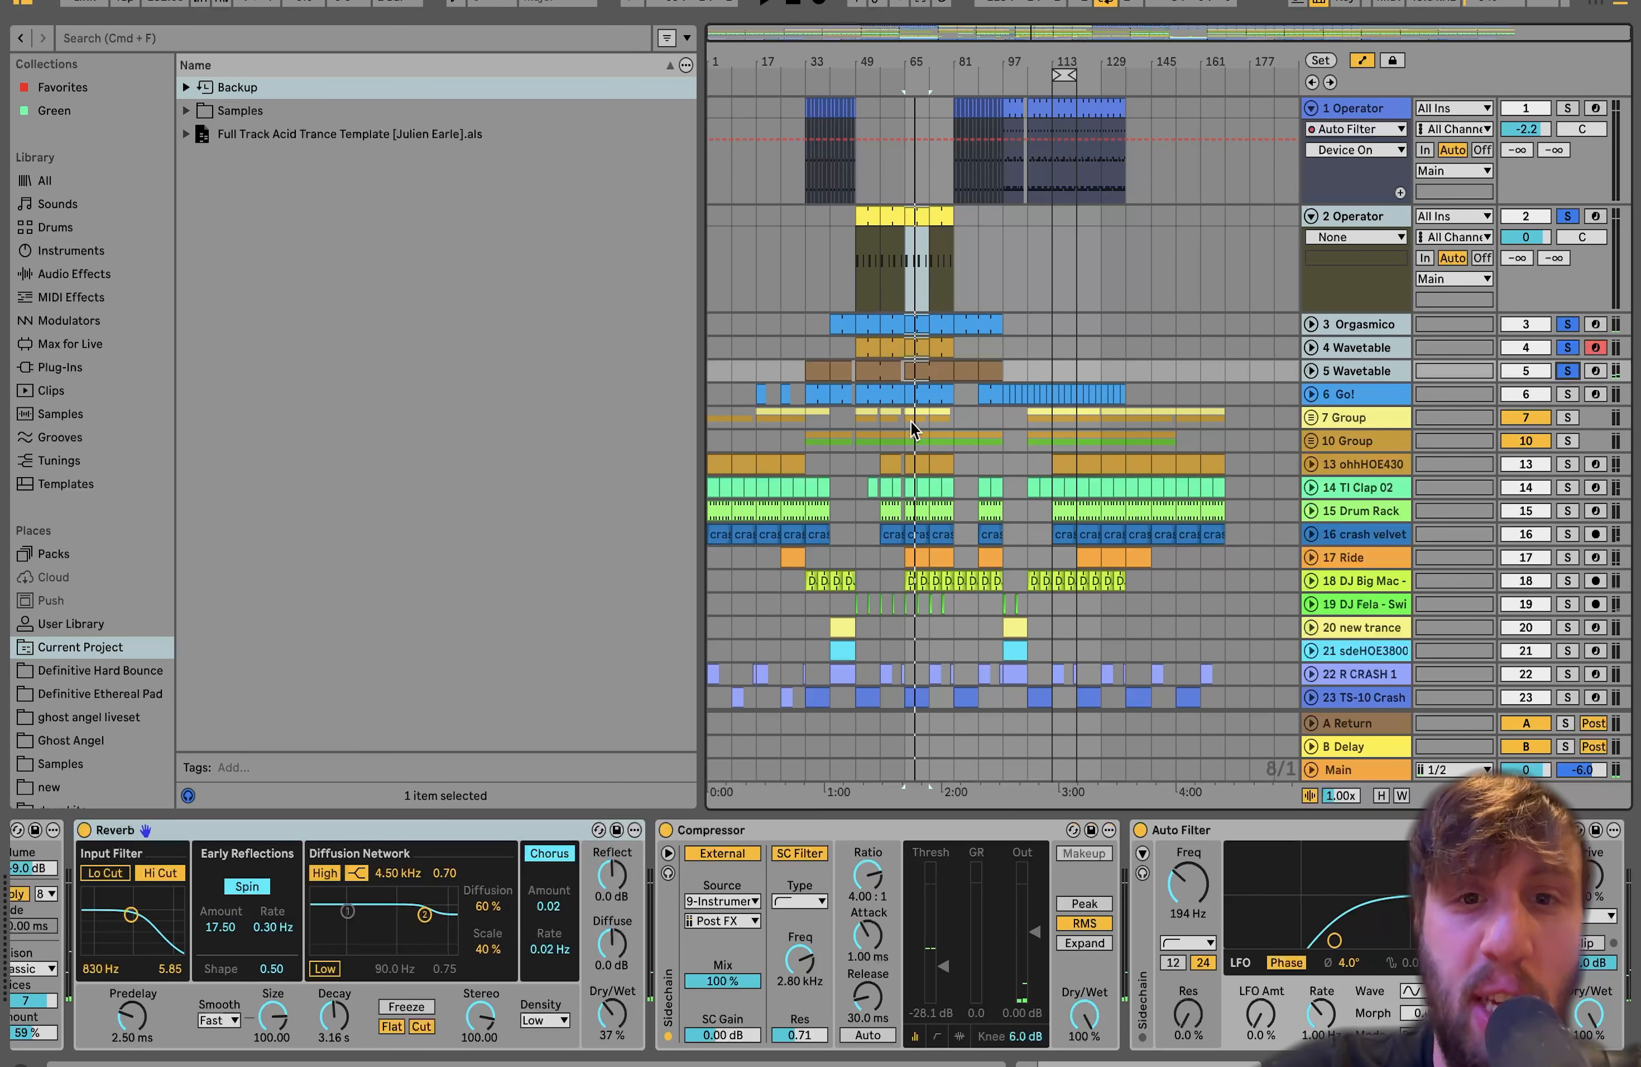
pyautogui.click(1567, 324)
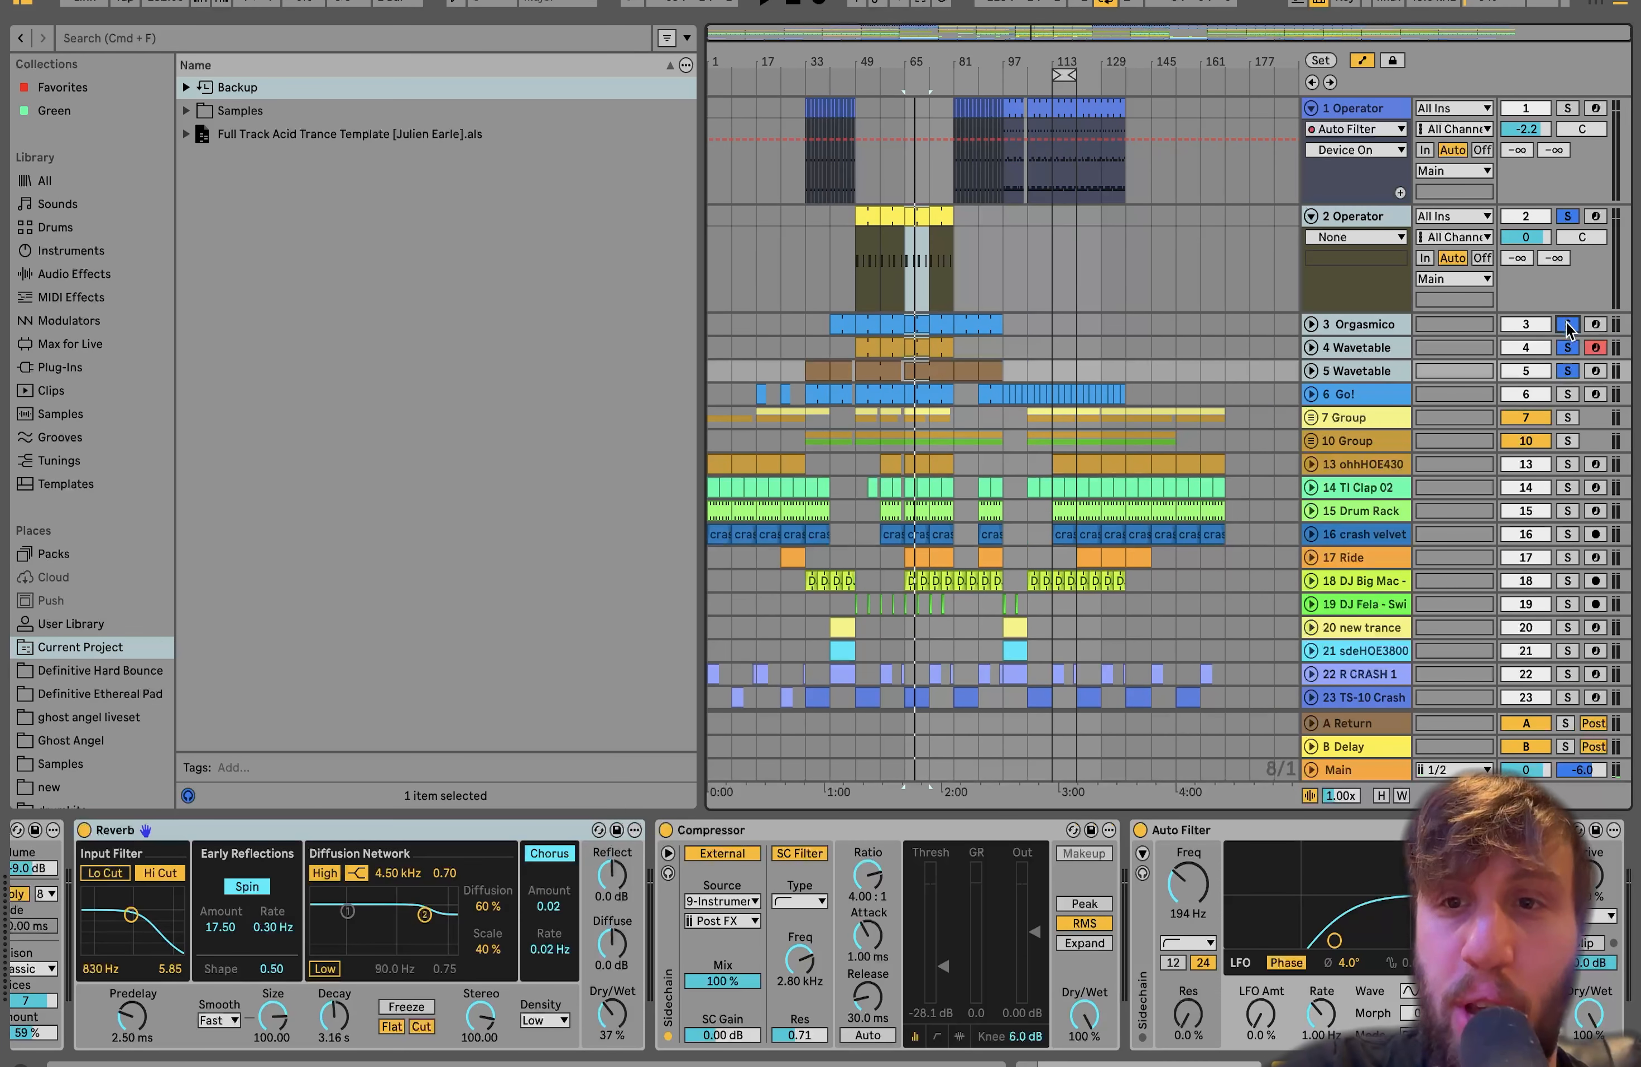
# Listen to the full mix from bar 49 and from bar 113
pyautogui.click(856, 419)
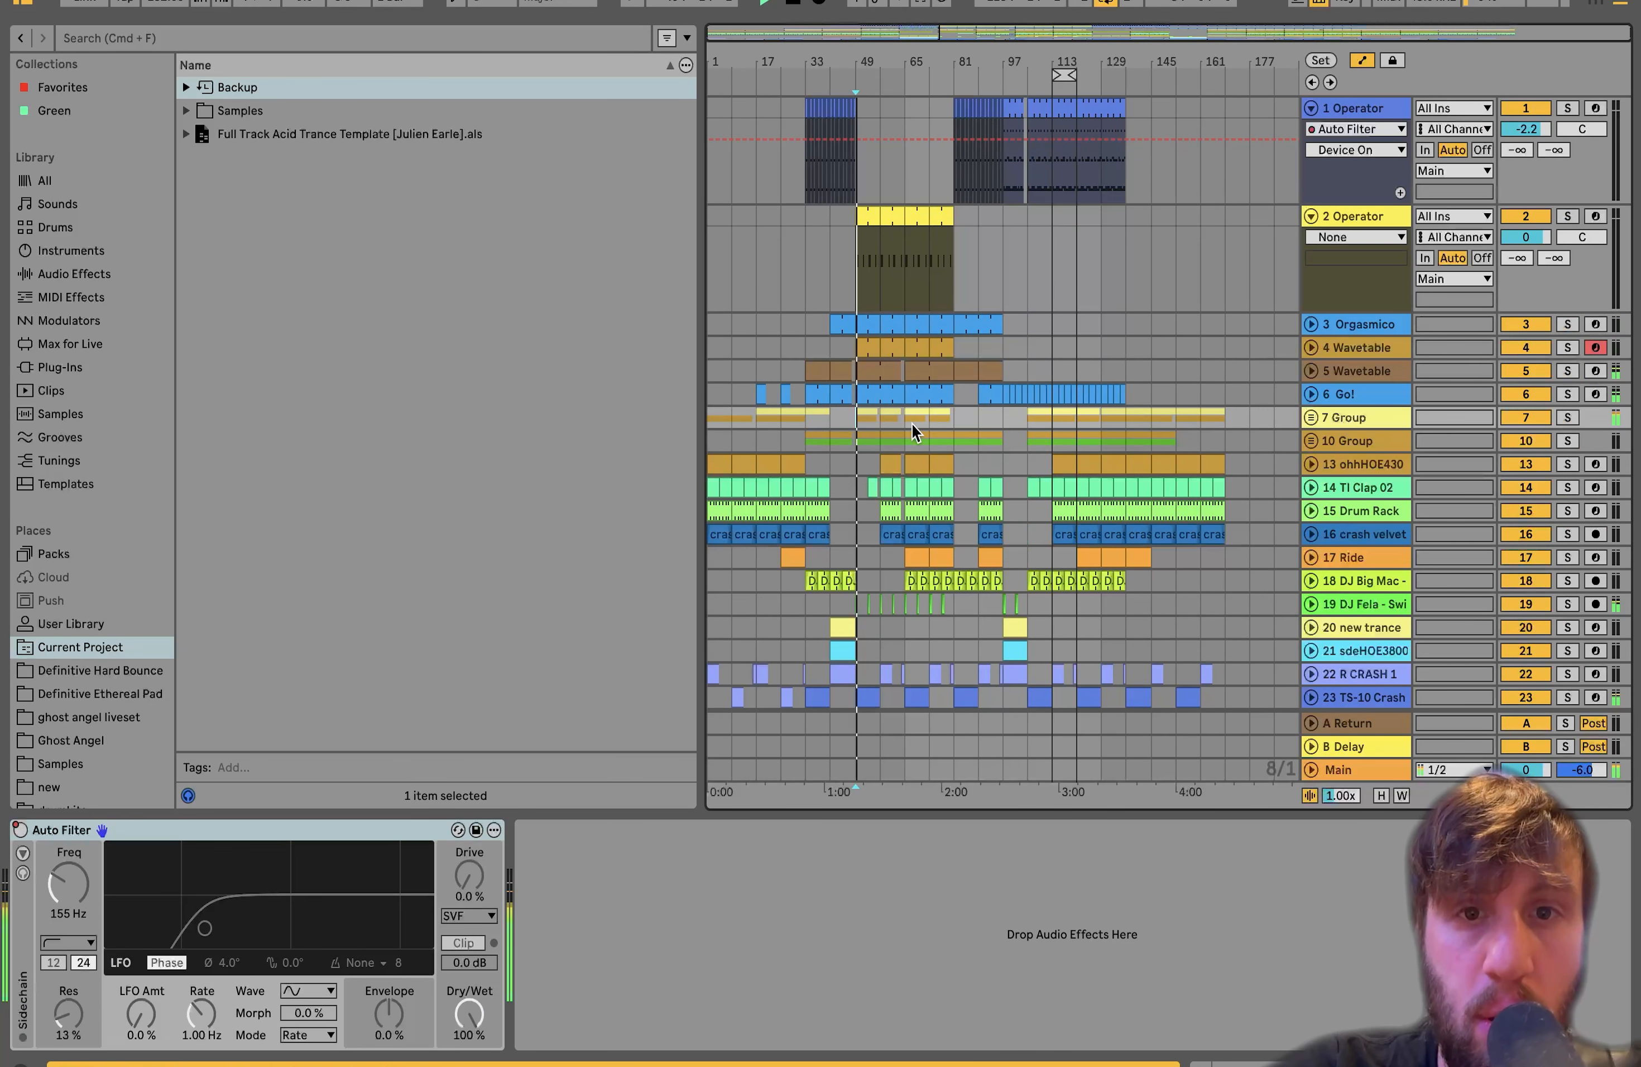
pyautogui.press('space')
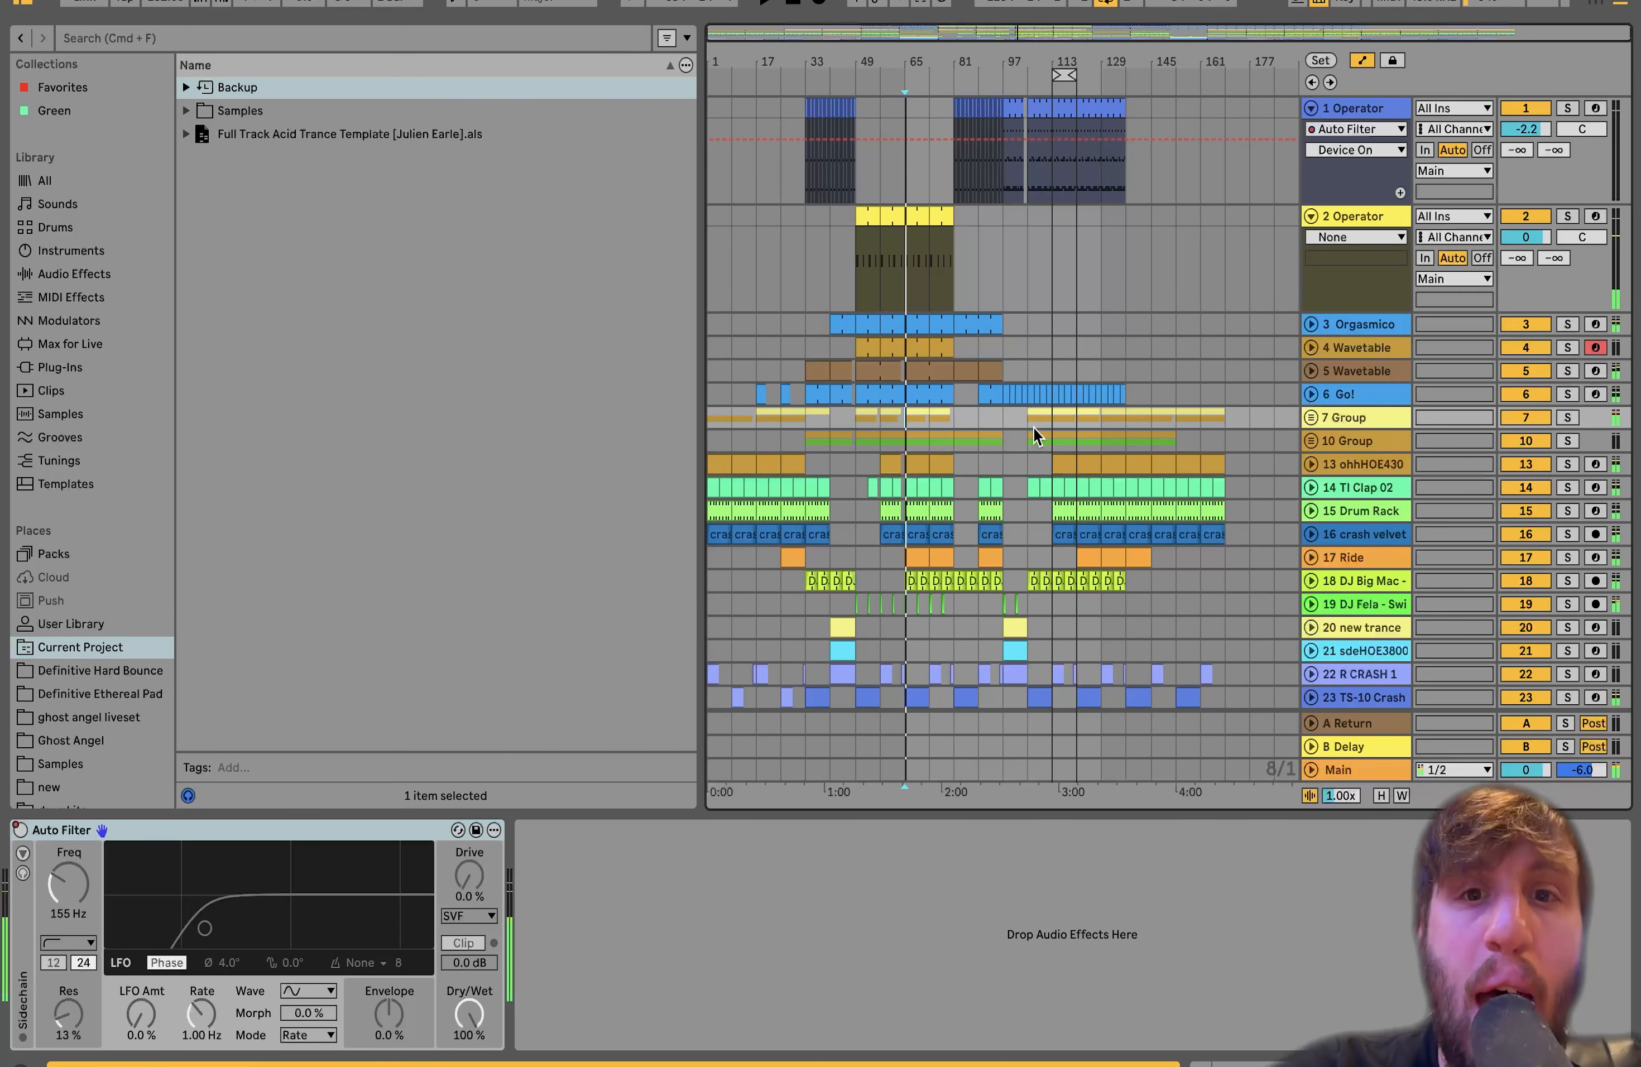
pyautogui.click(1056, 421)
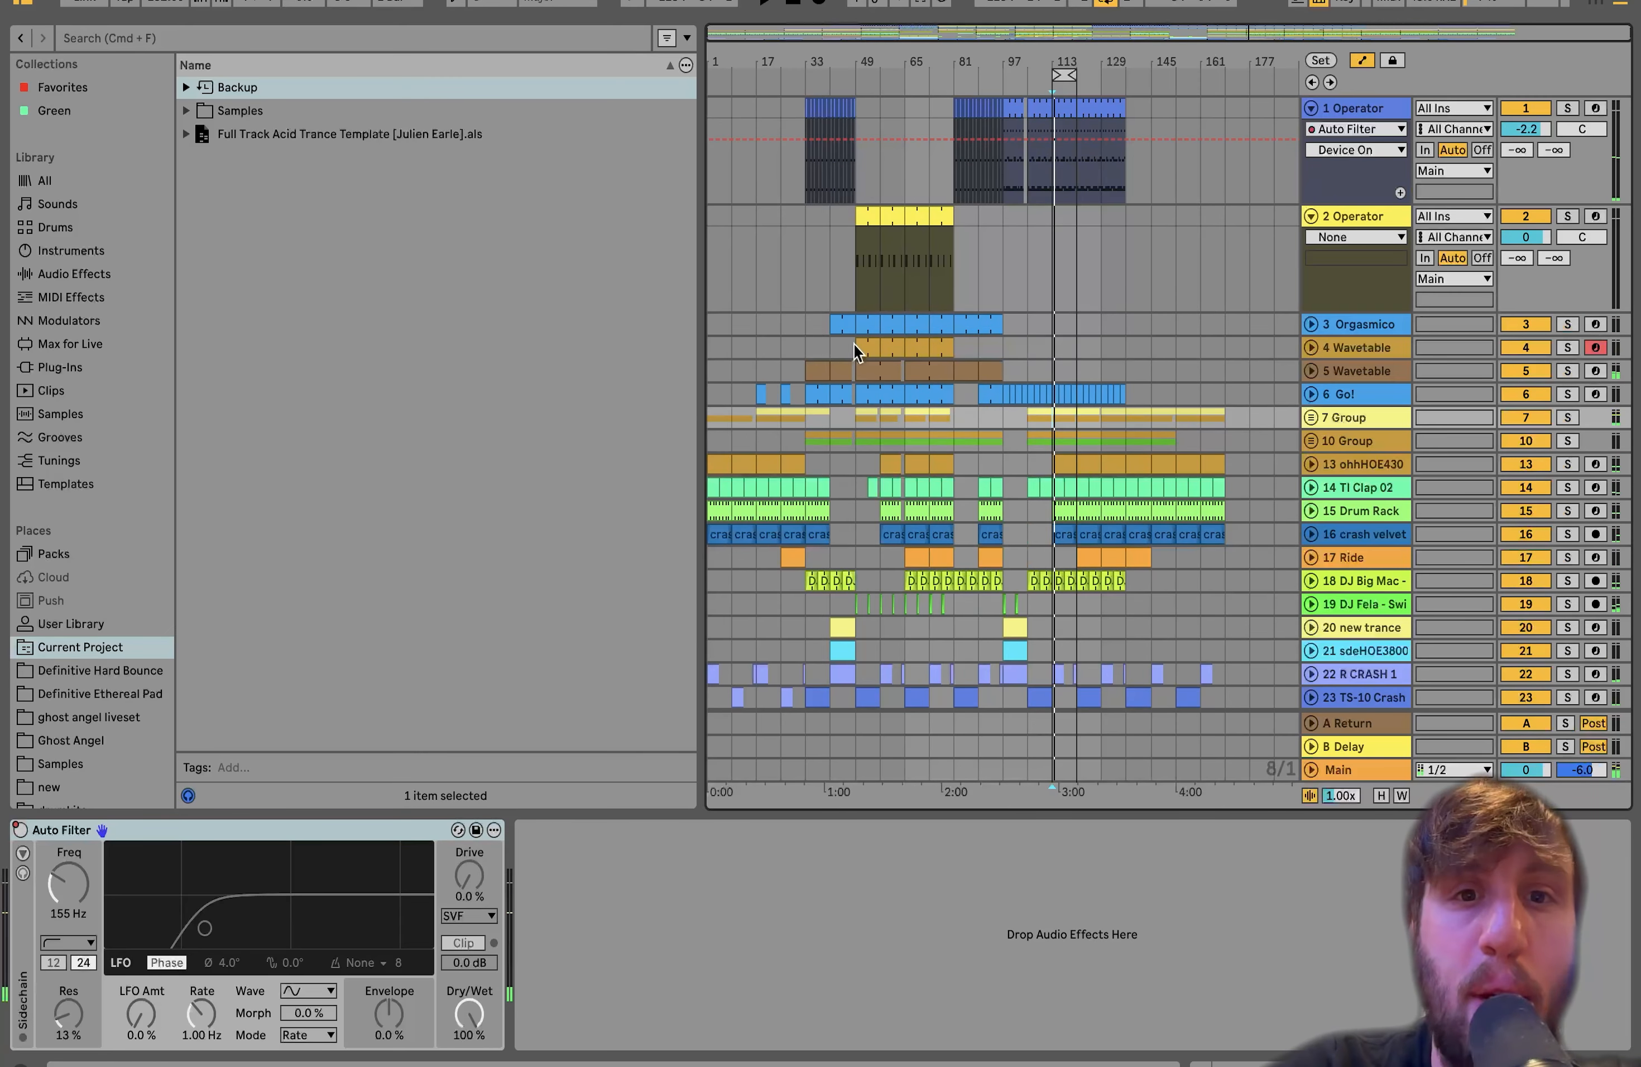
# Unfold track 3 Orgasmico and listen to it soloed from bar 57
pyautogui.click(879, 291)
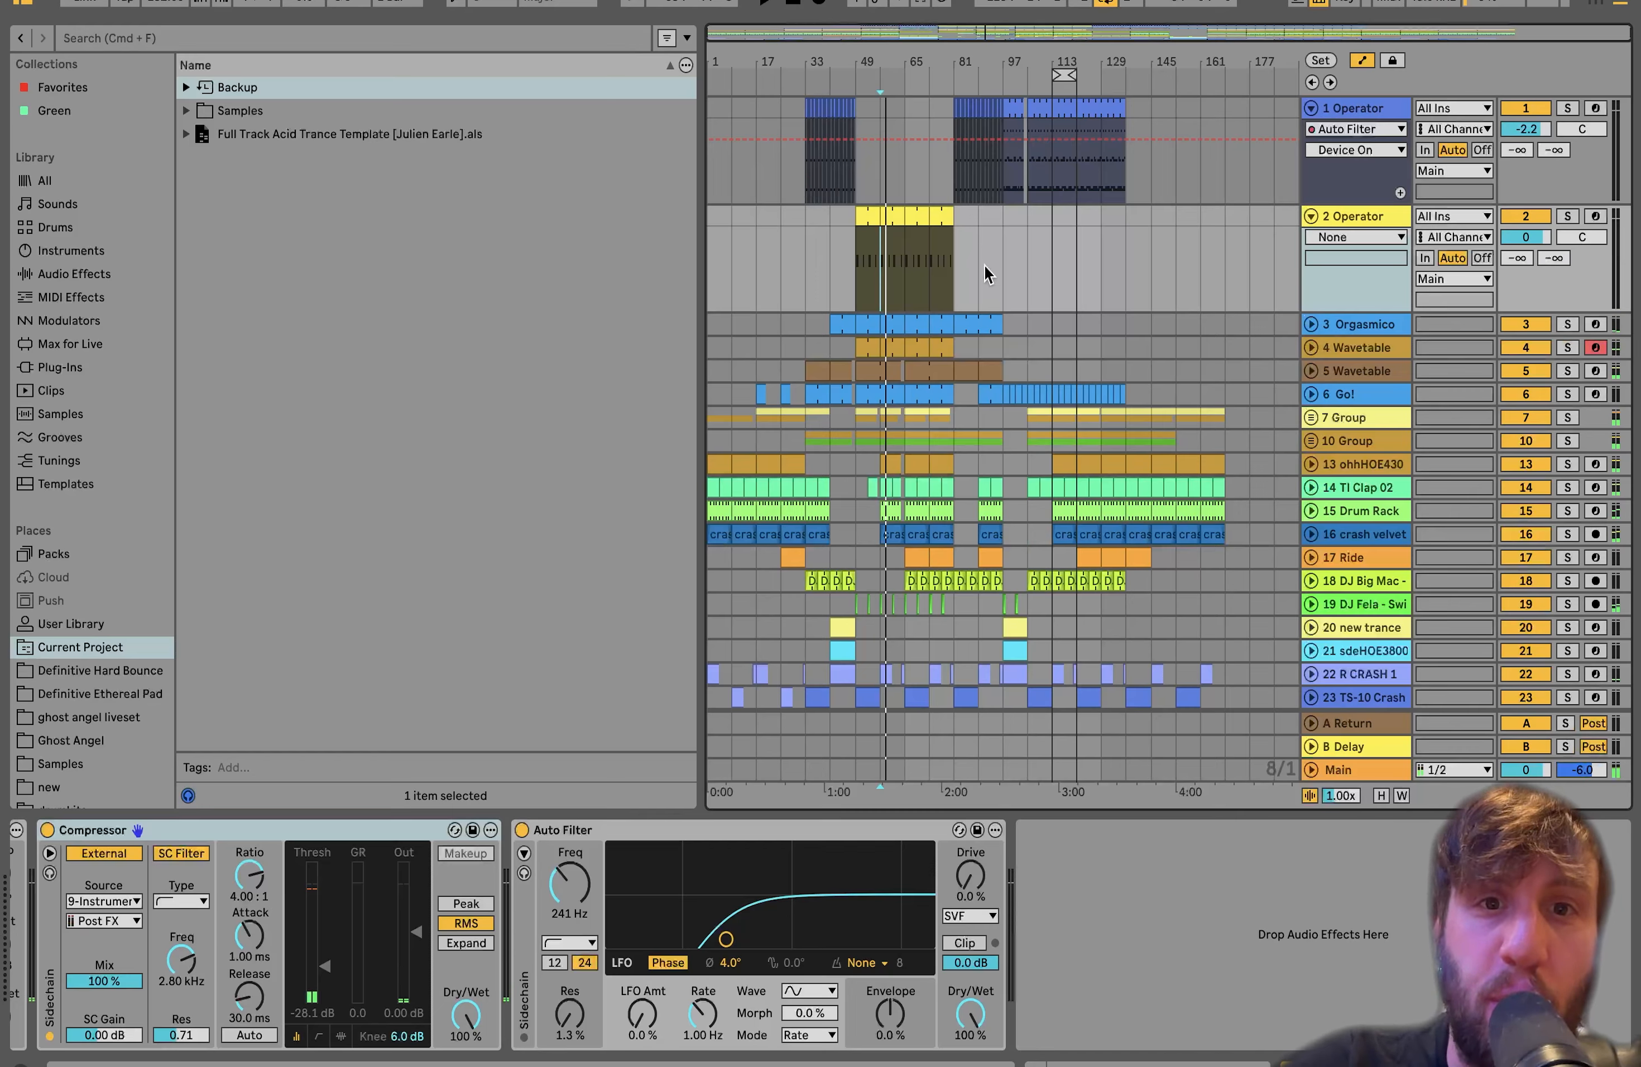
pyautogui.click(1310, 324)
pyautogui.click(1567, 325)
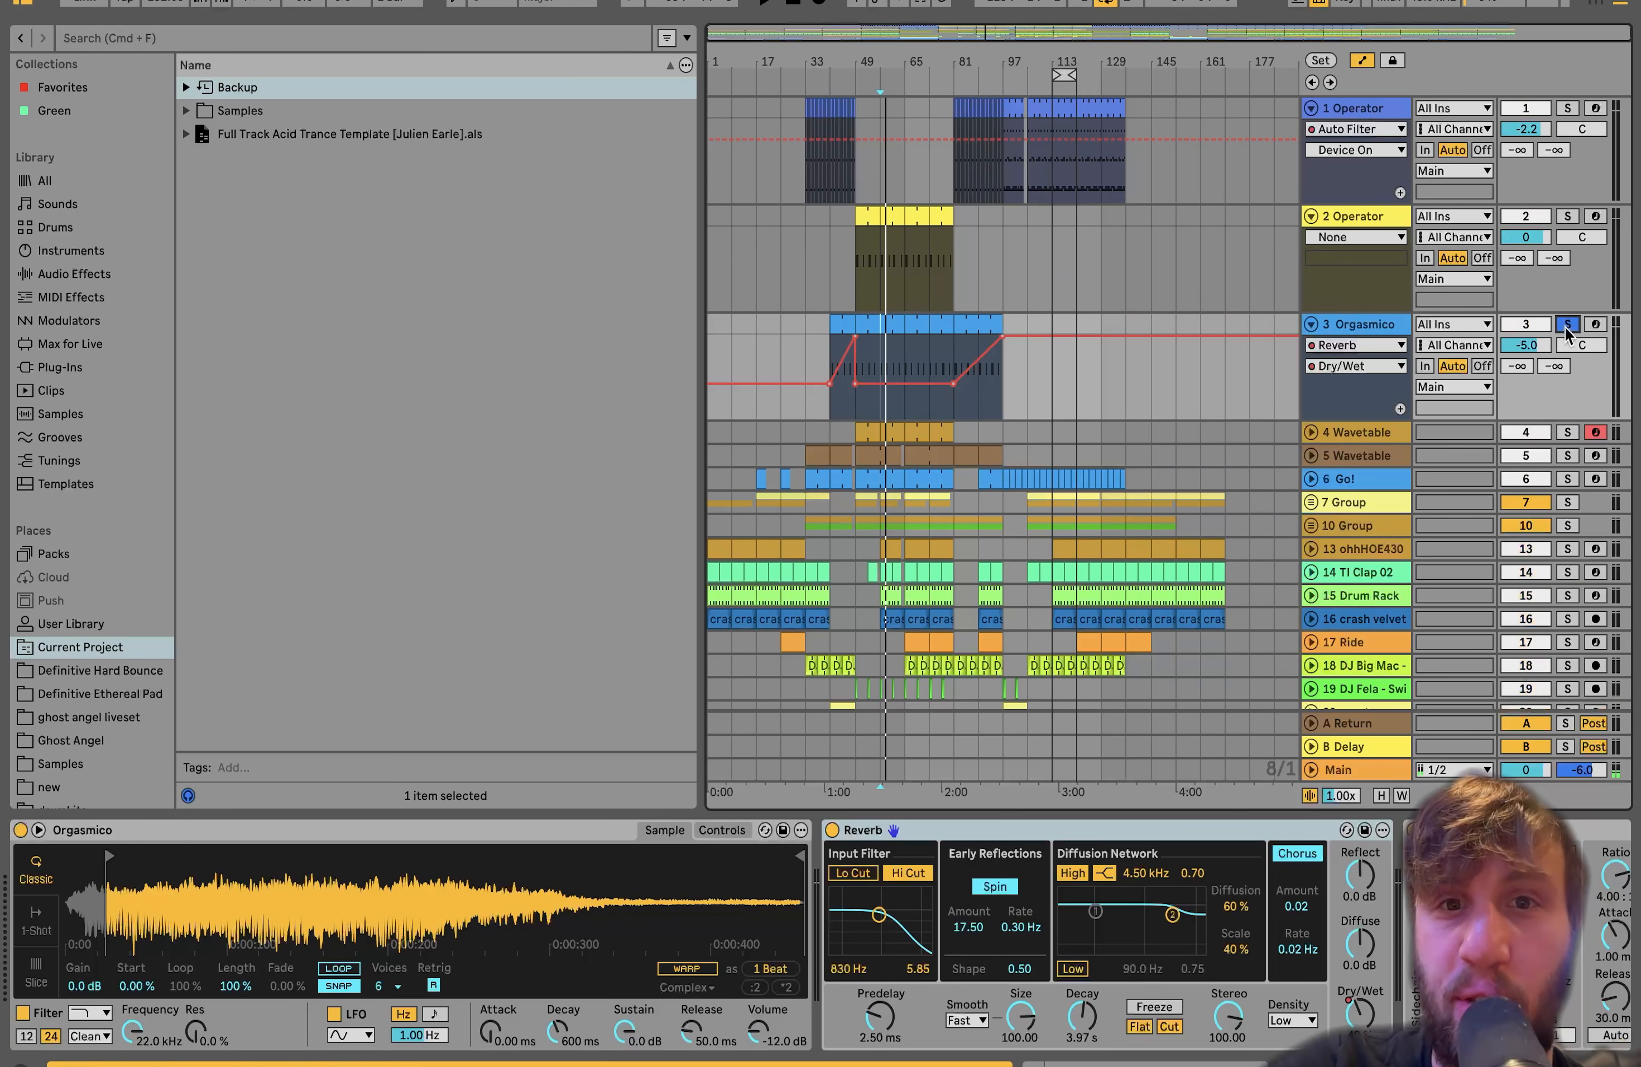
pyautogui.press('space')
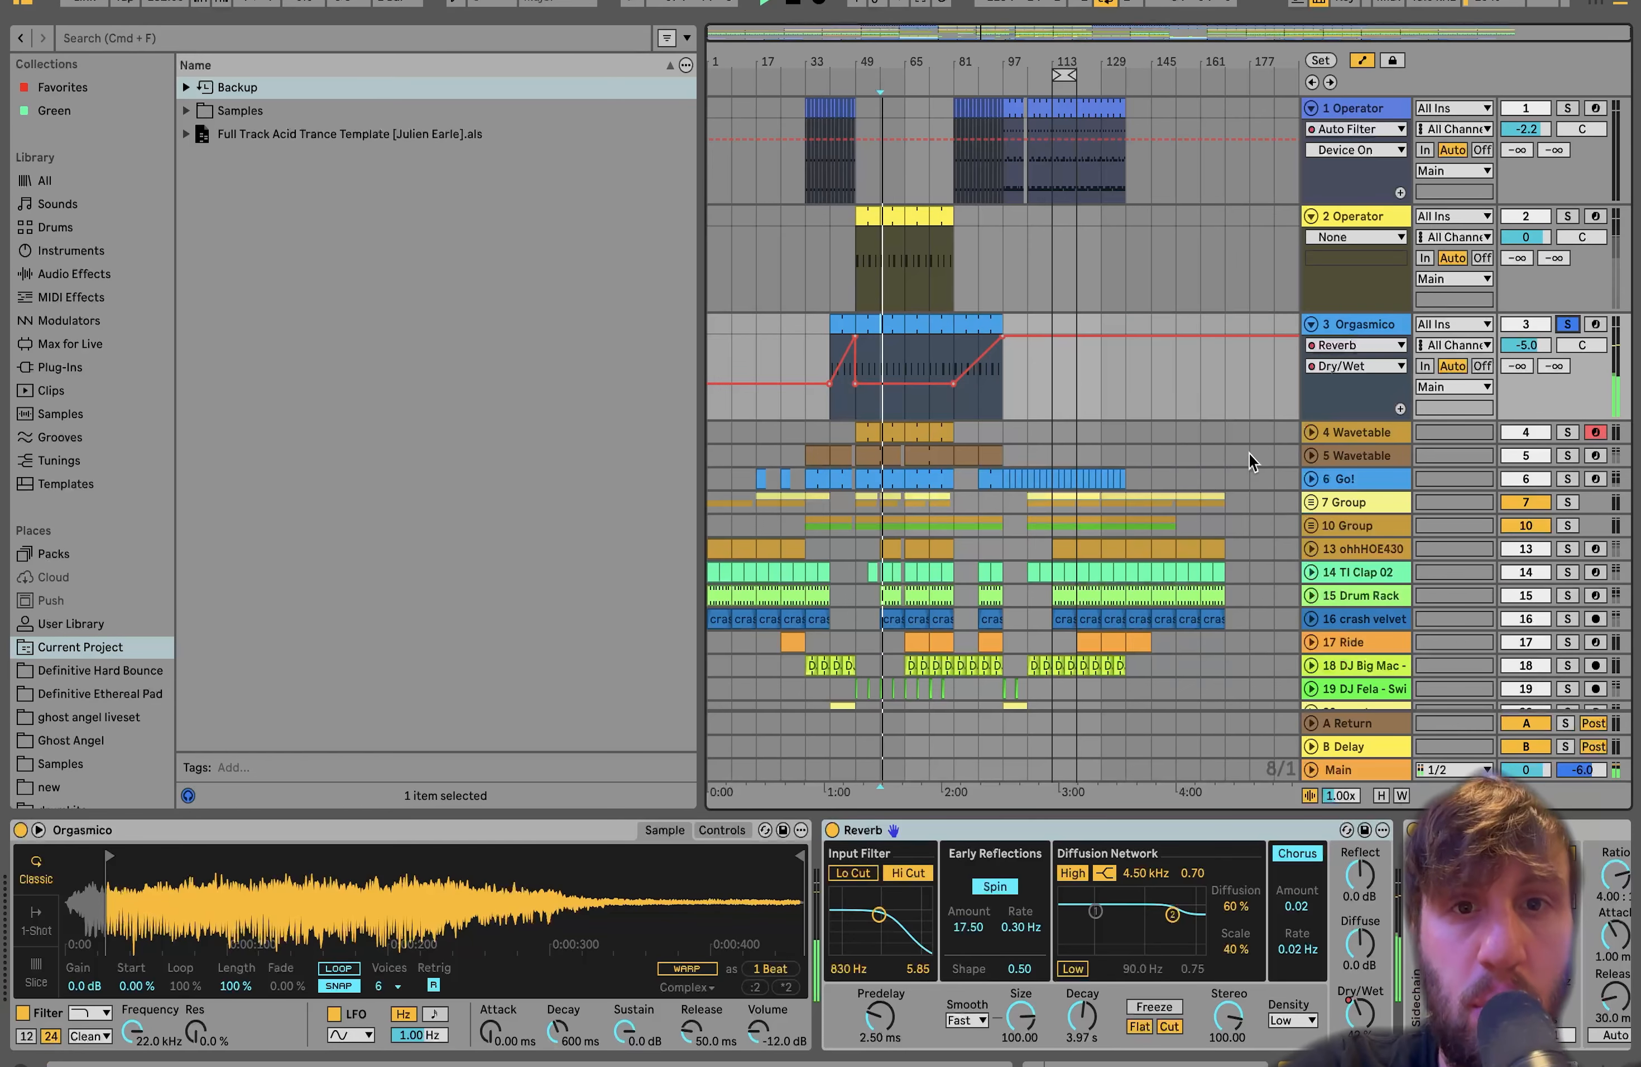
# Solo and unfold track 4 Wavetable and listen to its part from bar 57
pyautogui.click(1567, 432)
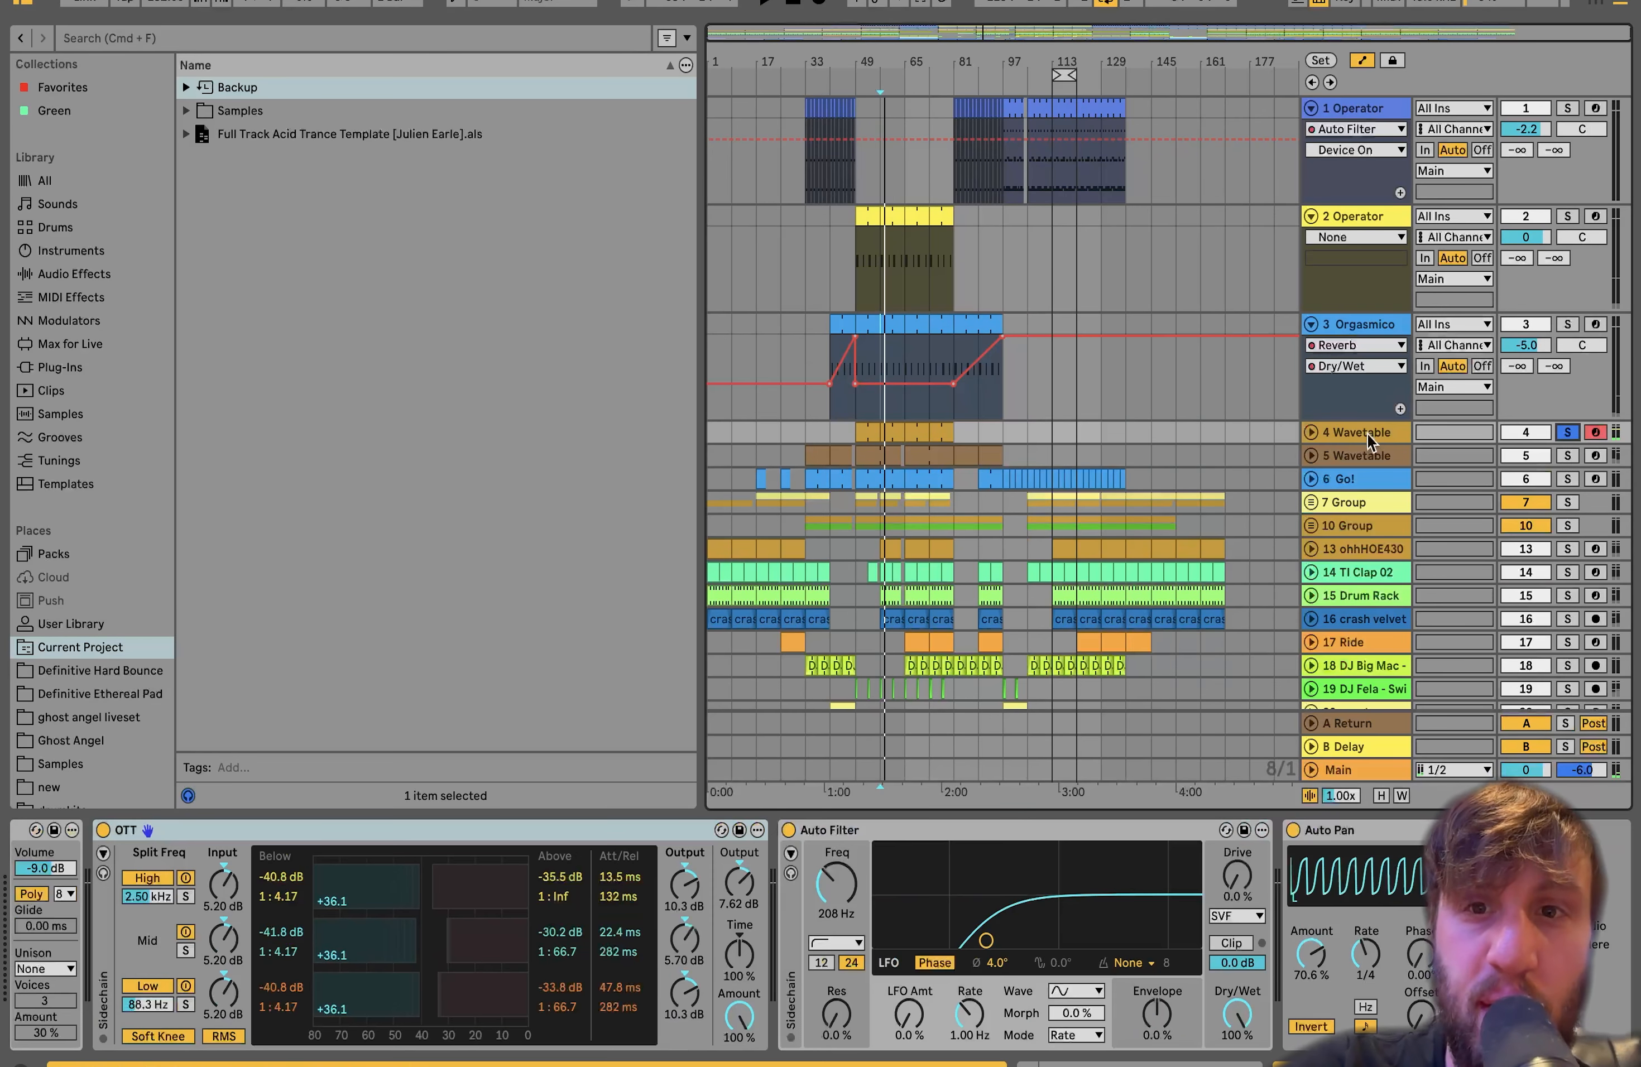
pyautogui.click(1311, 433)
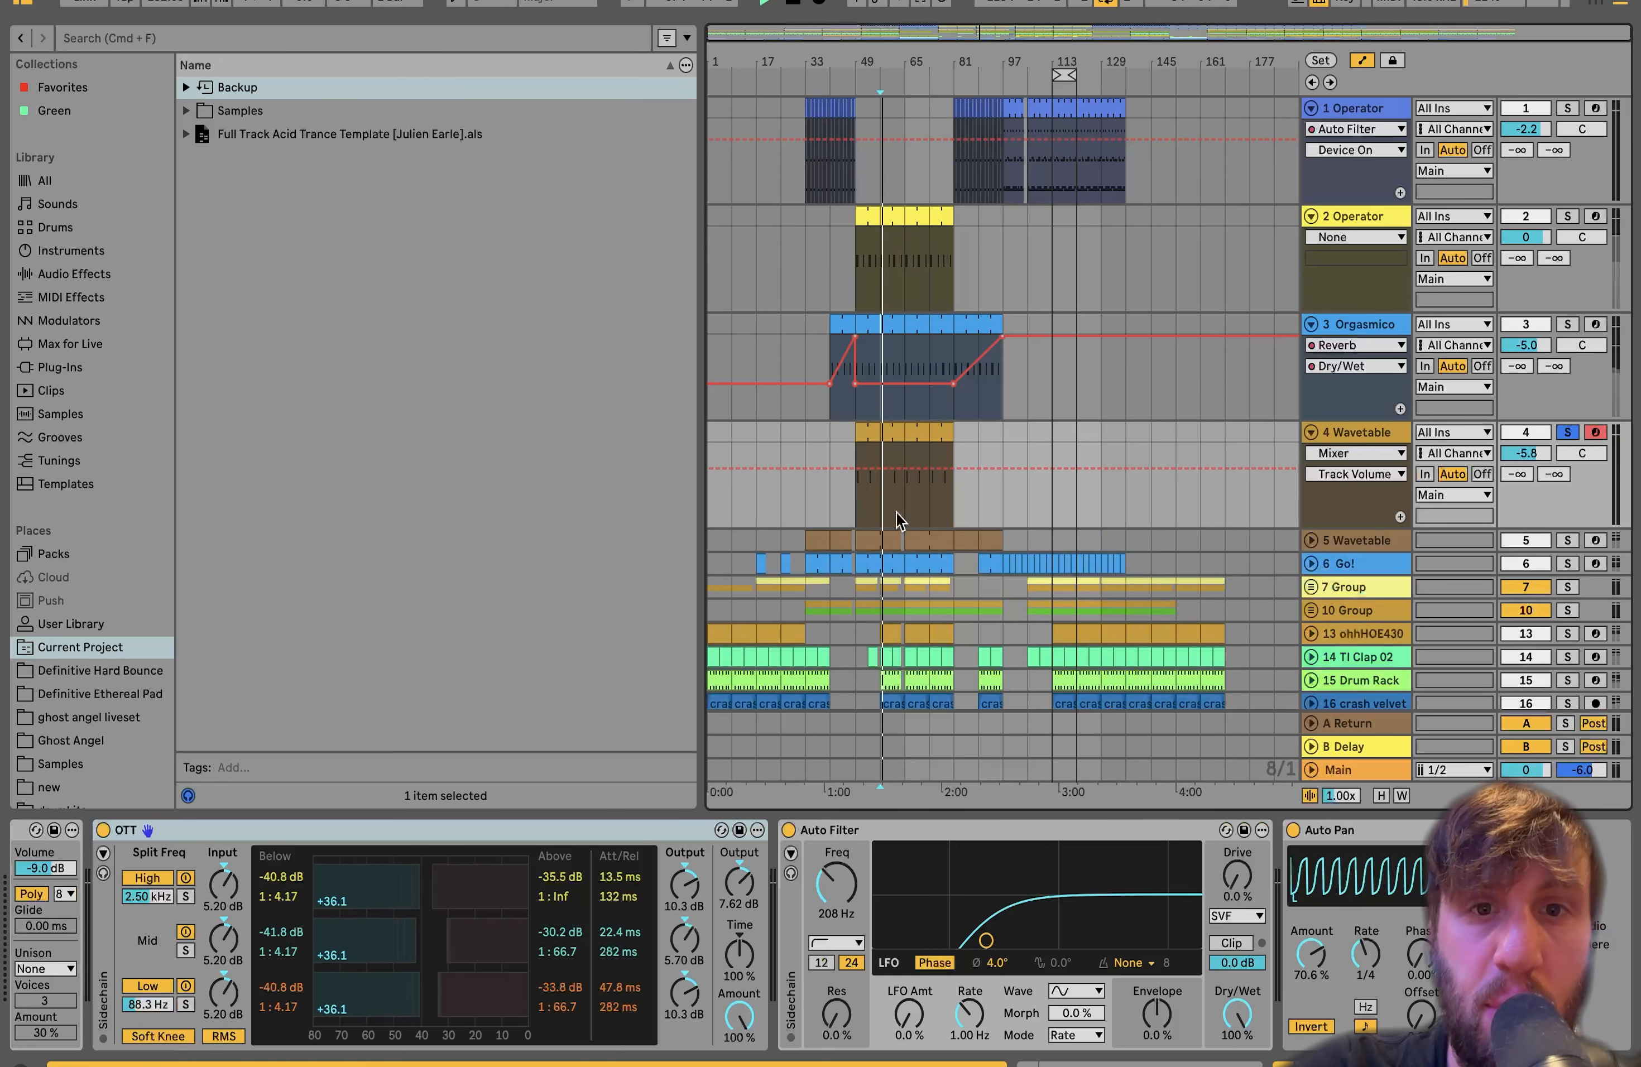
pyautogui.scroll(8, 896, 513)
pyautogui.press('space')
pyautogui.scroll(-6, 896, 513)
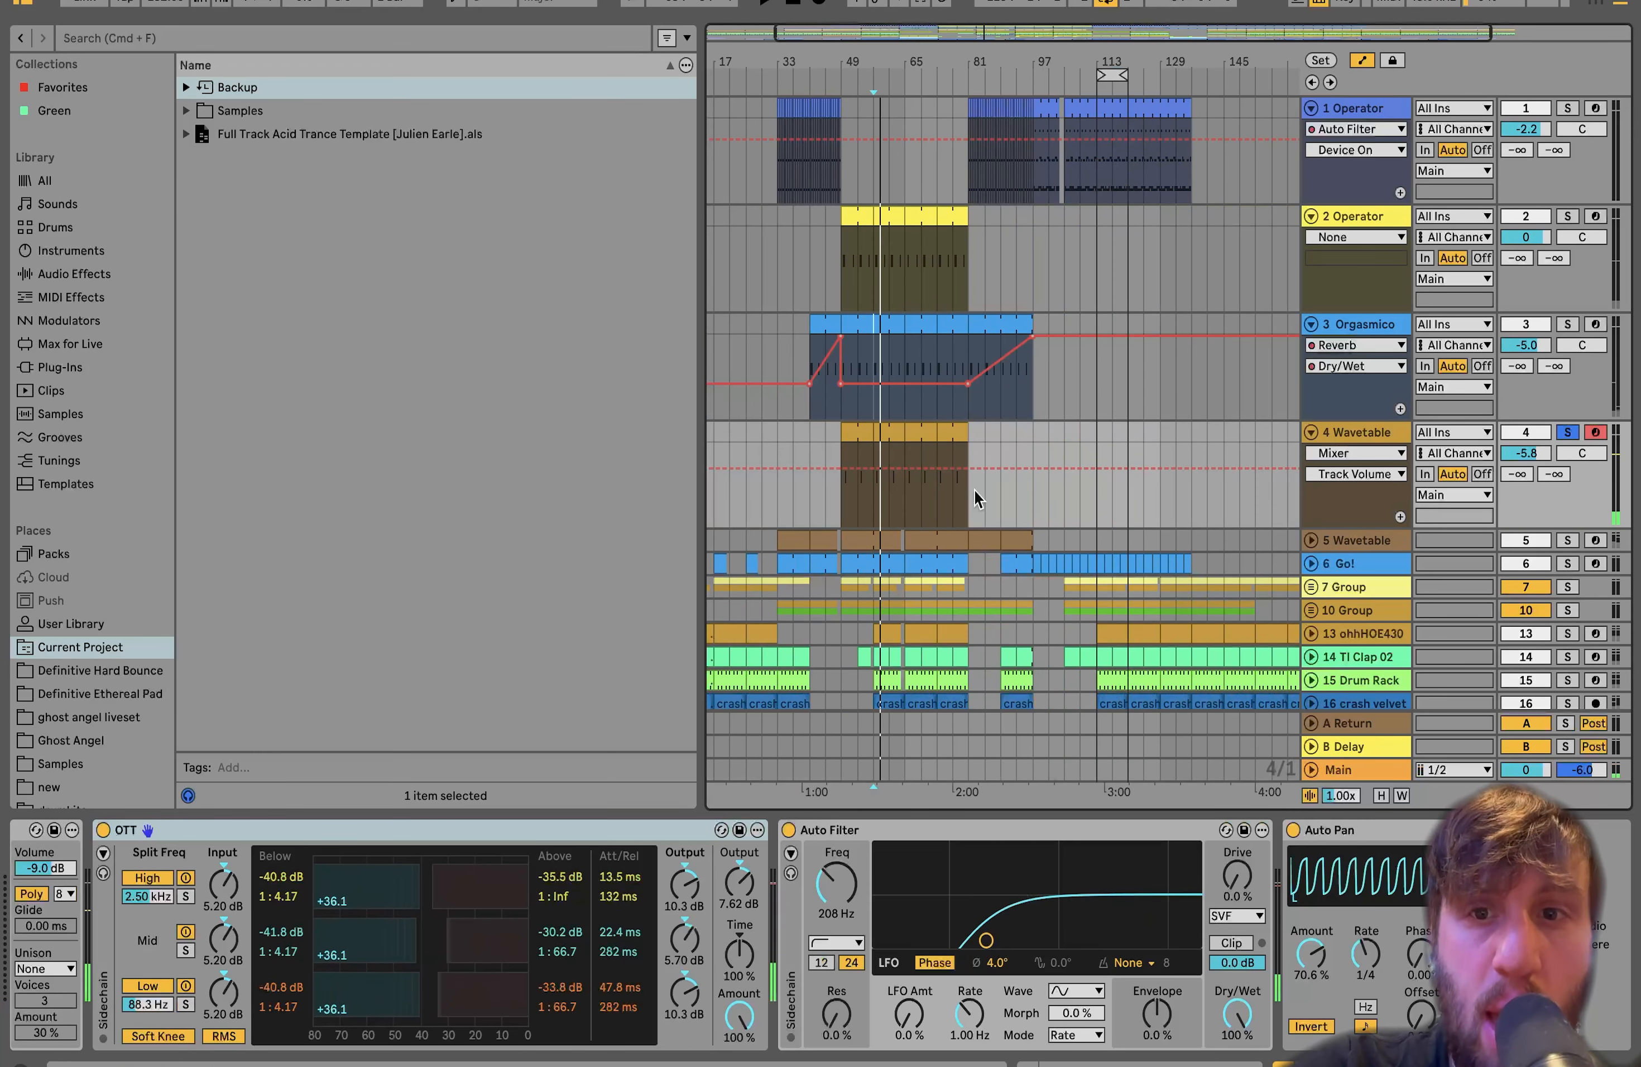
# Solo and unfold track 5 Wavetable, listen to it from bar 57, inspect its bar 49 clip's notes, and return to its devices
pyautogui.click(1565, 540)
pyautogui.click(1311, 540)
pyautogui.press('space')
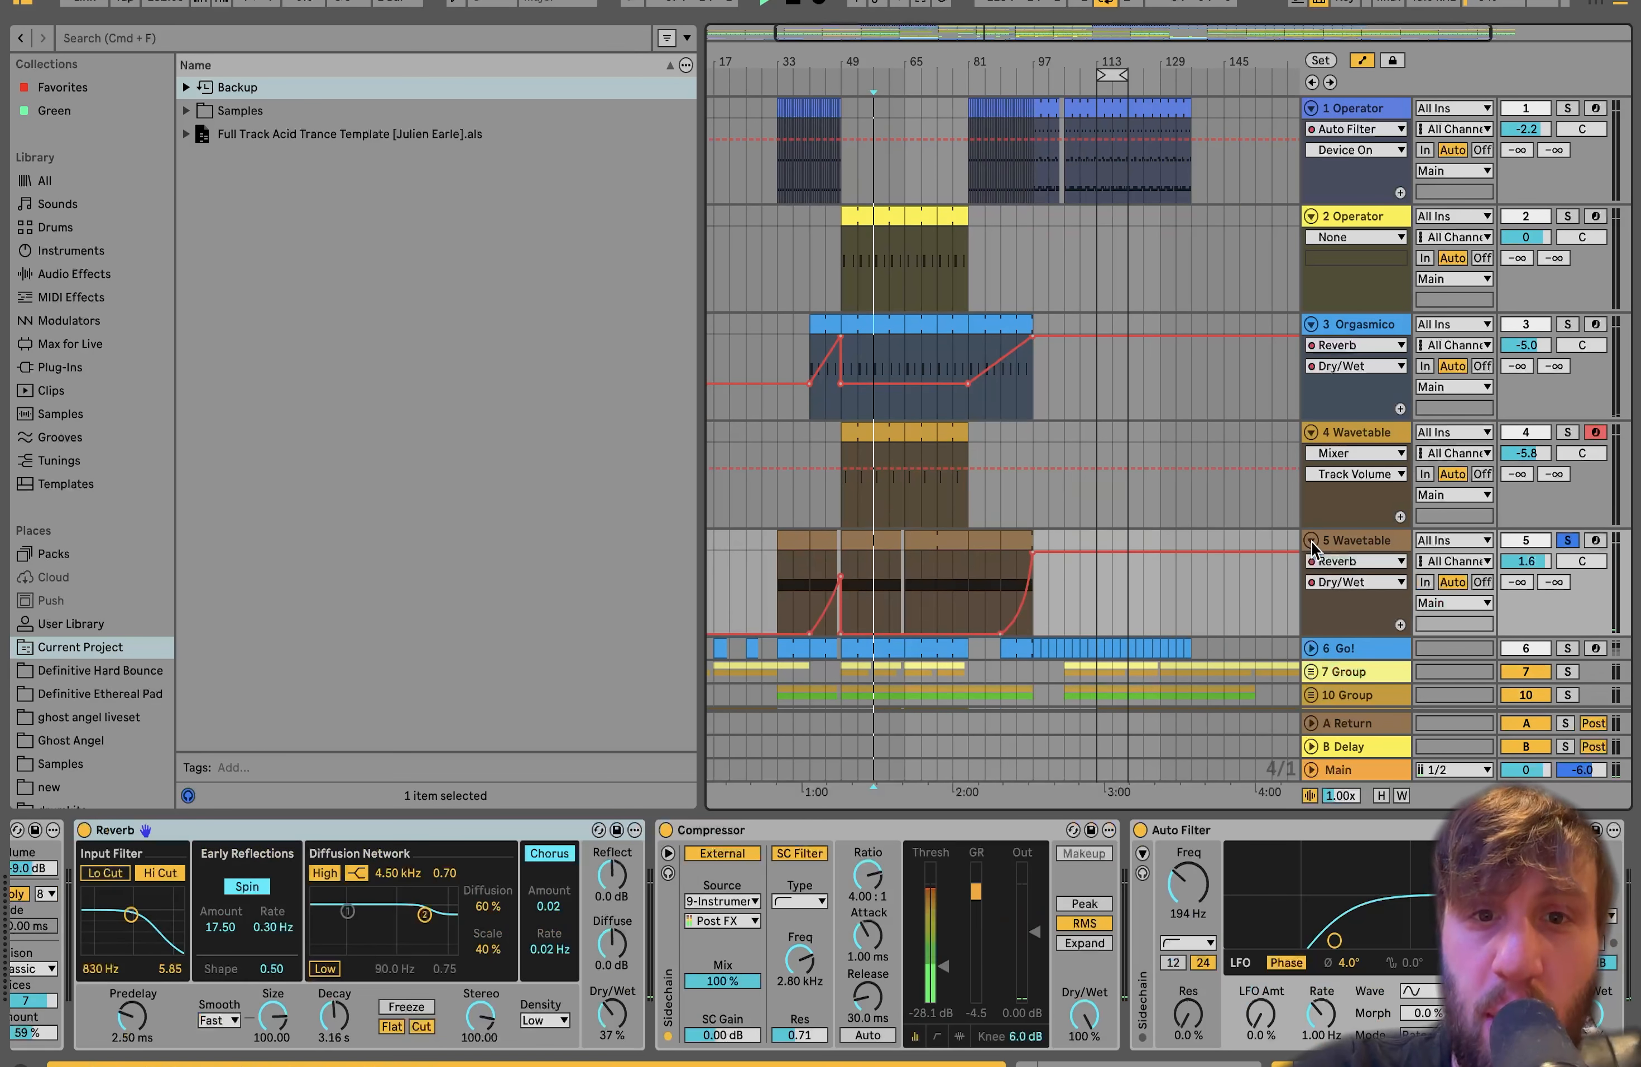
pyautogui.scroll(-4, 1312, 543)
pyautogui.scroll(-1, 1314, 551)
pyautogui.click(1347, 391)
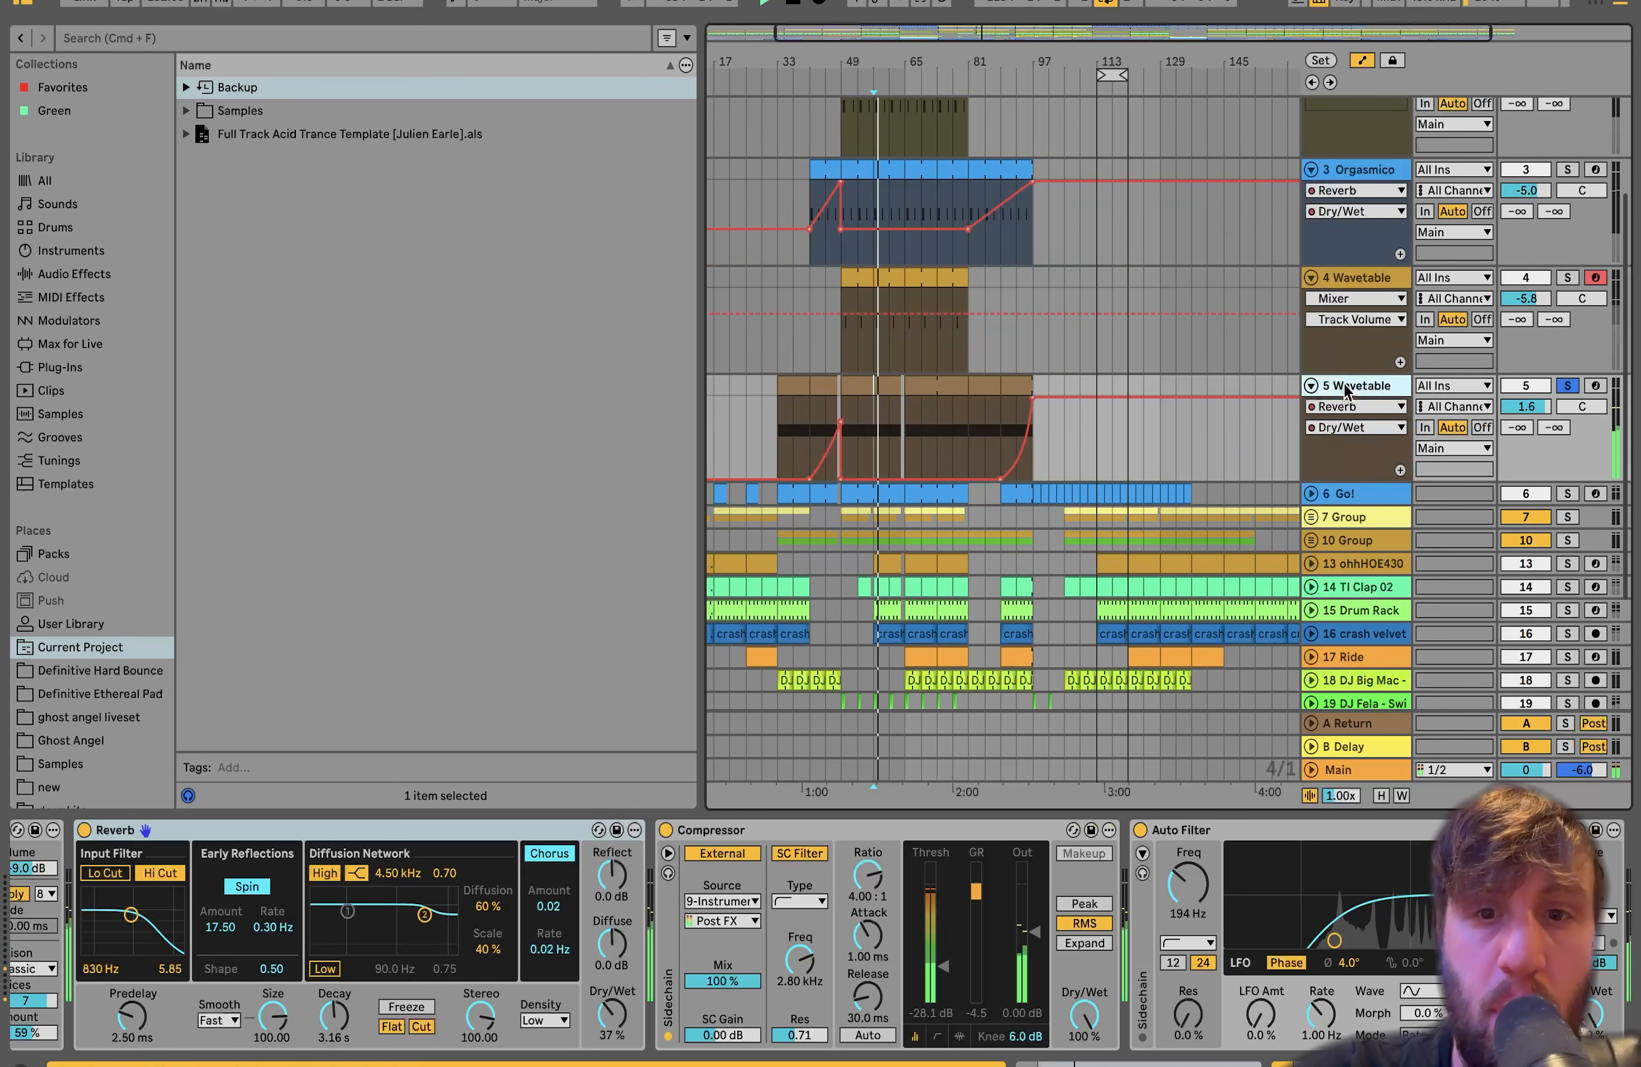
pyautogui.doubleClick(875, 393)
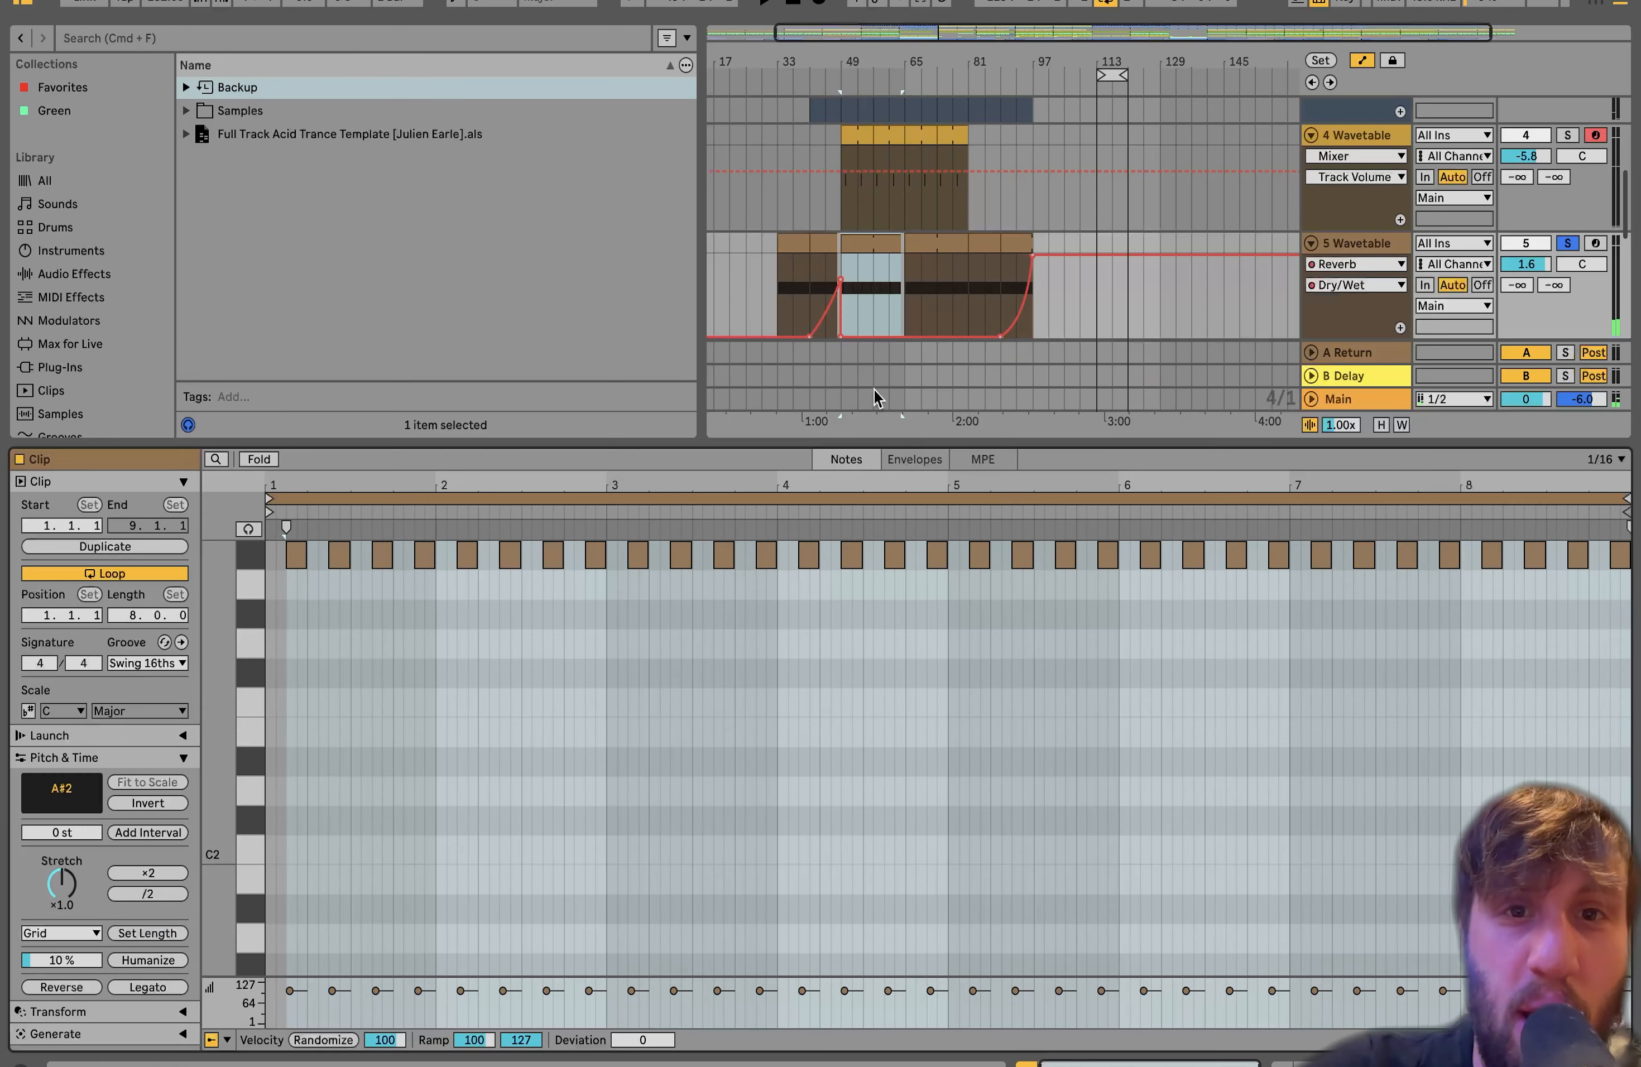
pyautogui.doubleClick(1363, 247)
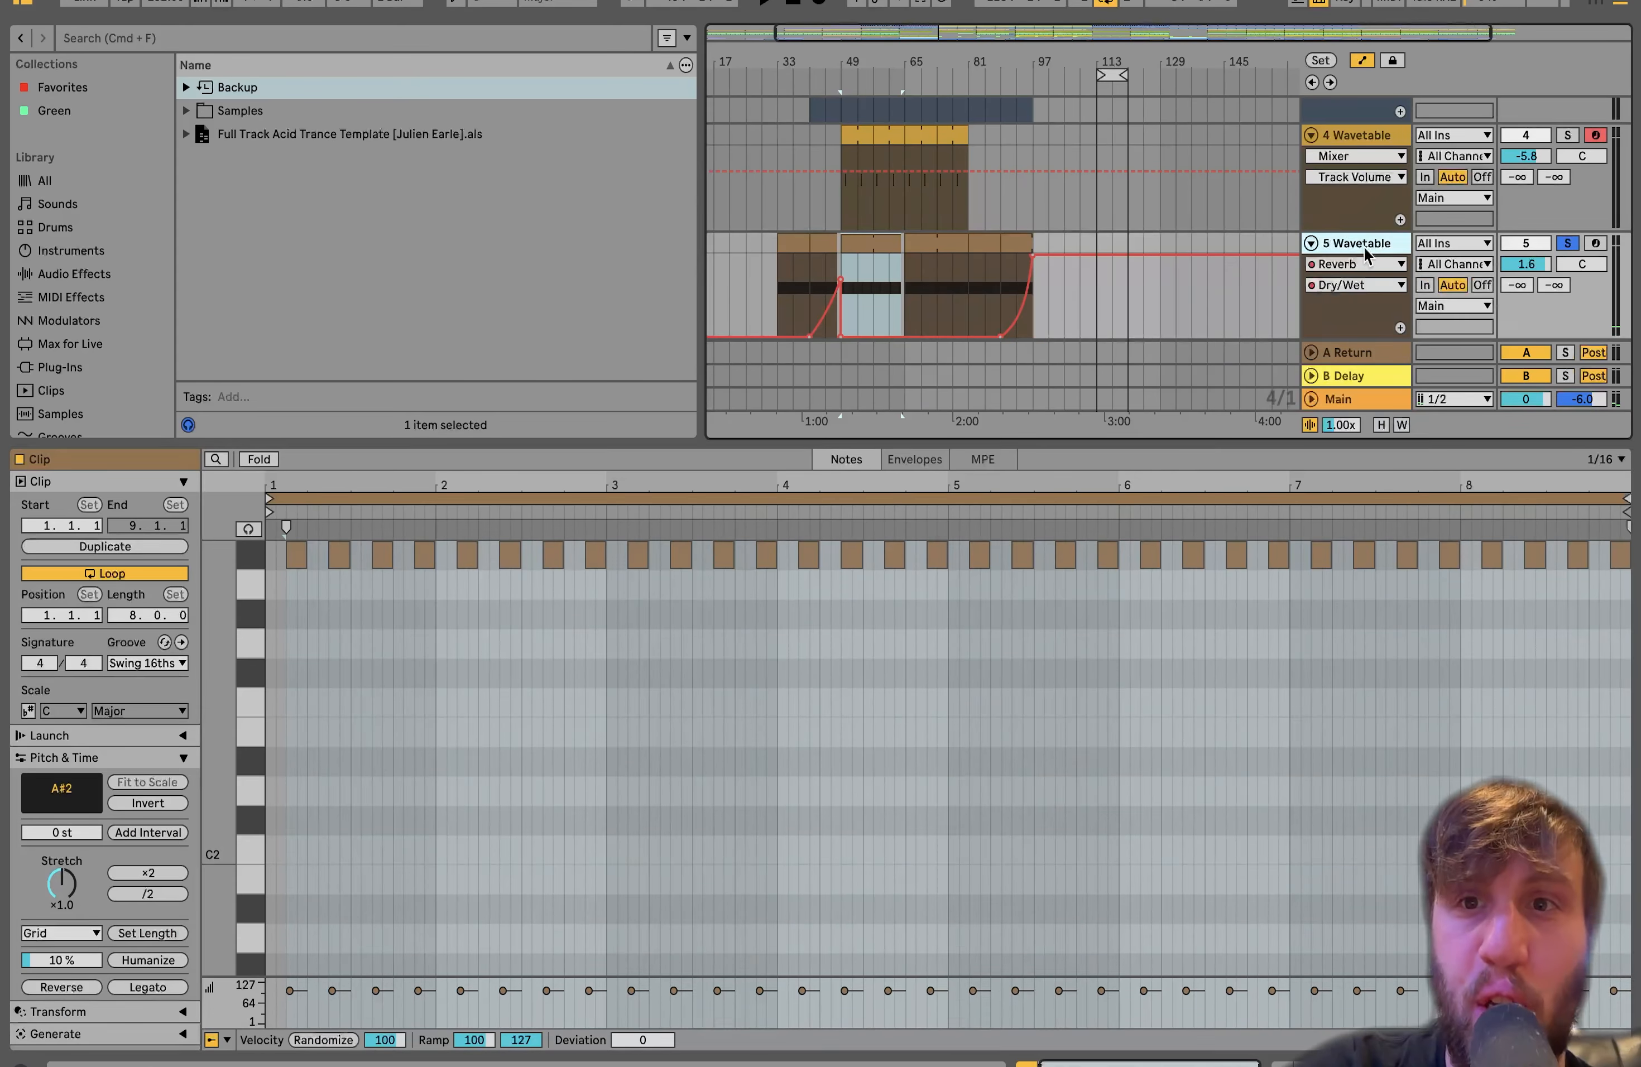
pyautogui.scroll(3, 1348, 461)
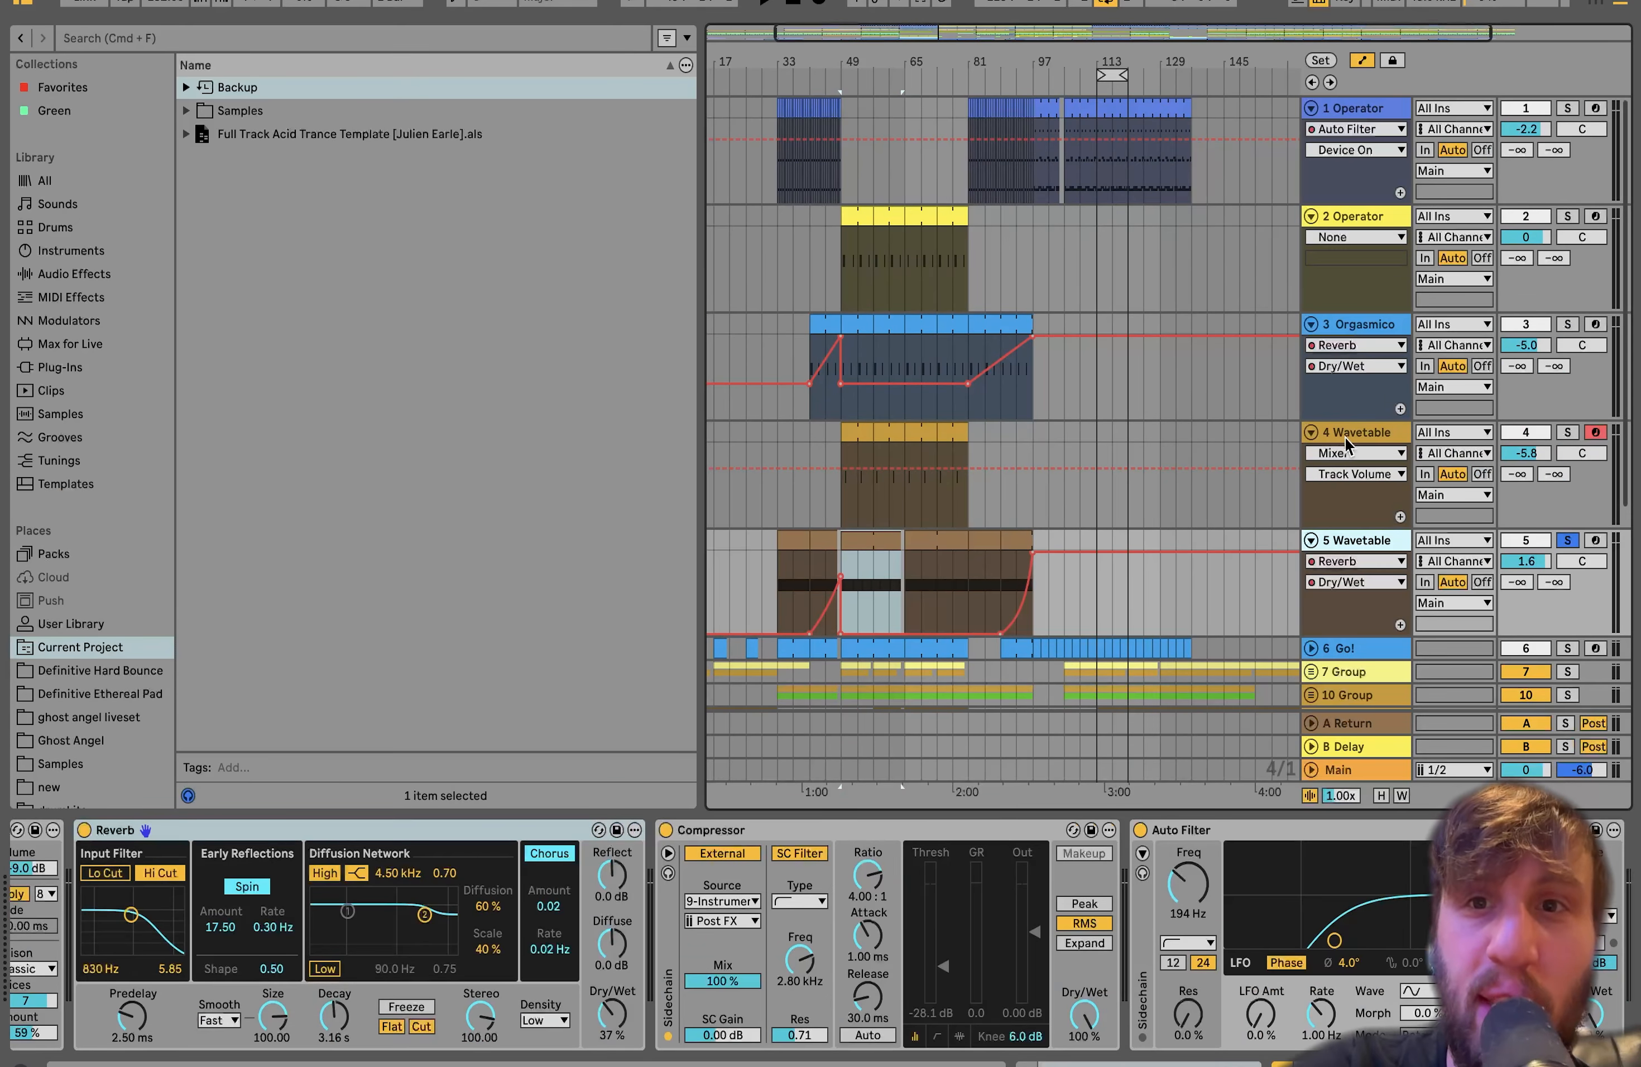
# Solo tracks 2 to 5 as a group and listen to the layered parts from bar 49
pyautogui.keyDown('shift'); pyautogui.click(1343, 219); pyautogui.keyUp('shift')
pyautogui.click(1567, 216)
pyautogui.press('space')
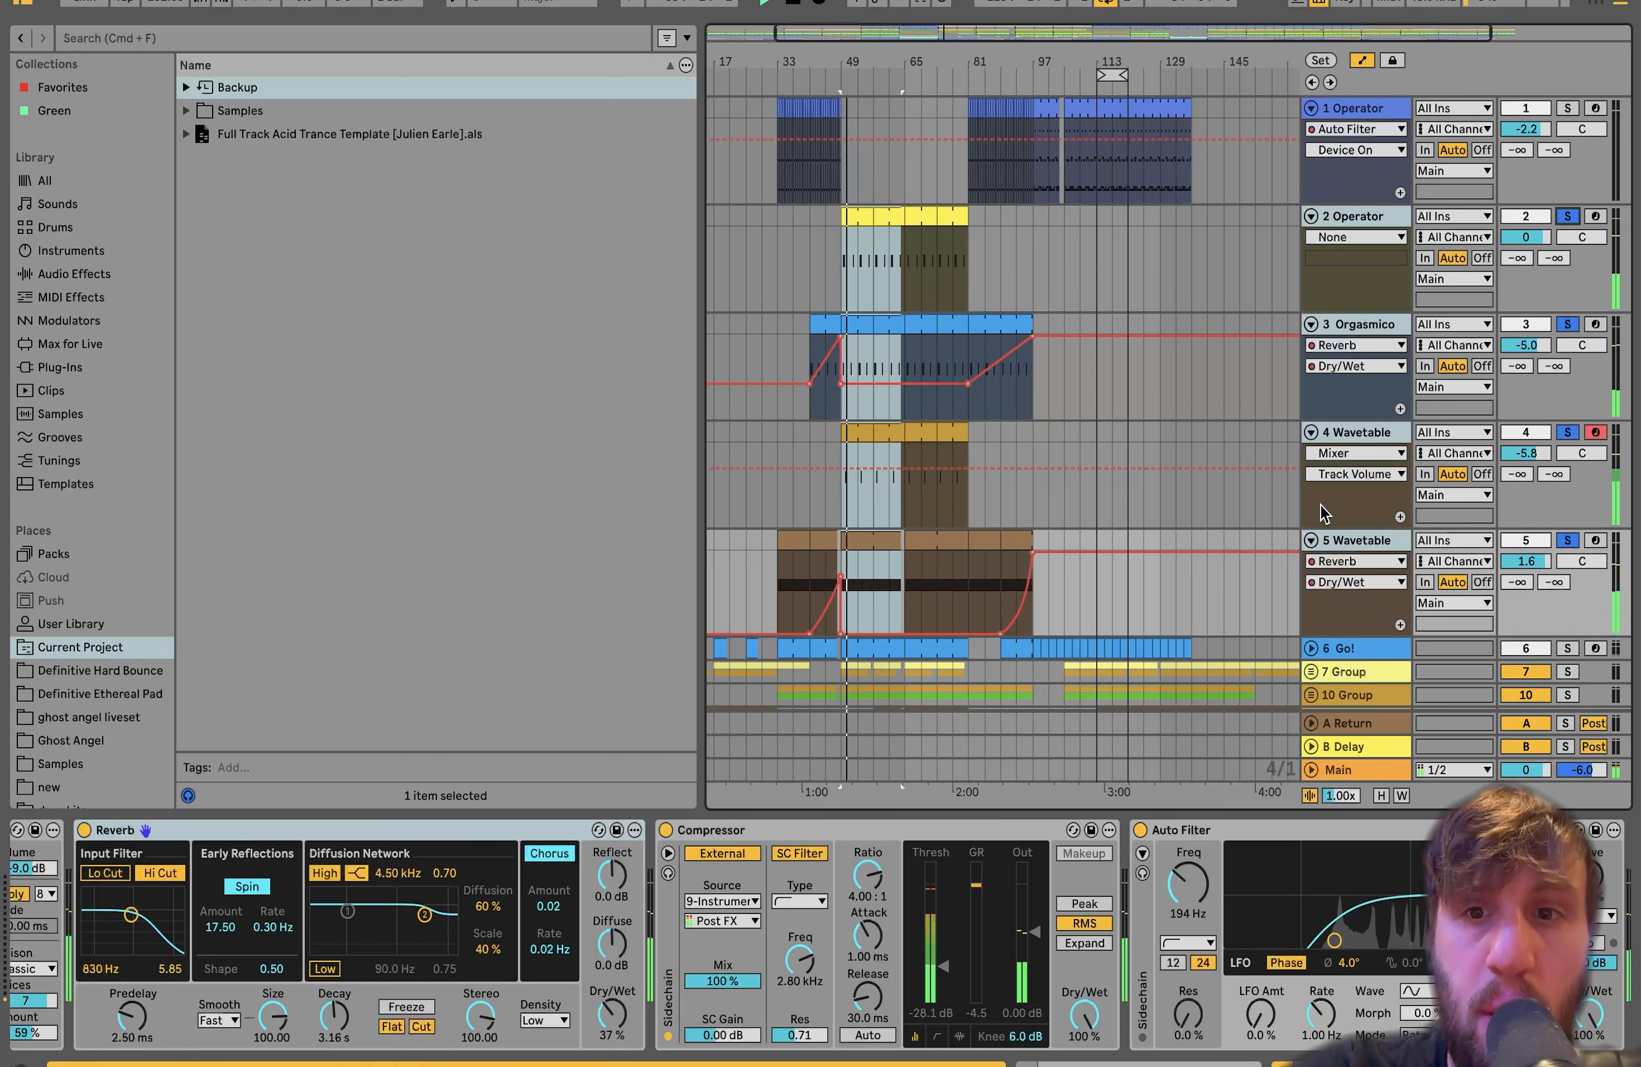
pyautogui.scroll(-2, 1324, 513)
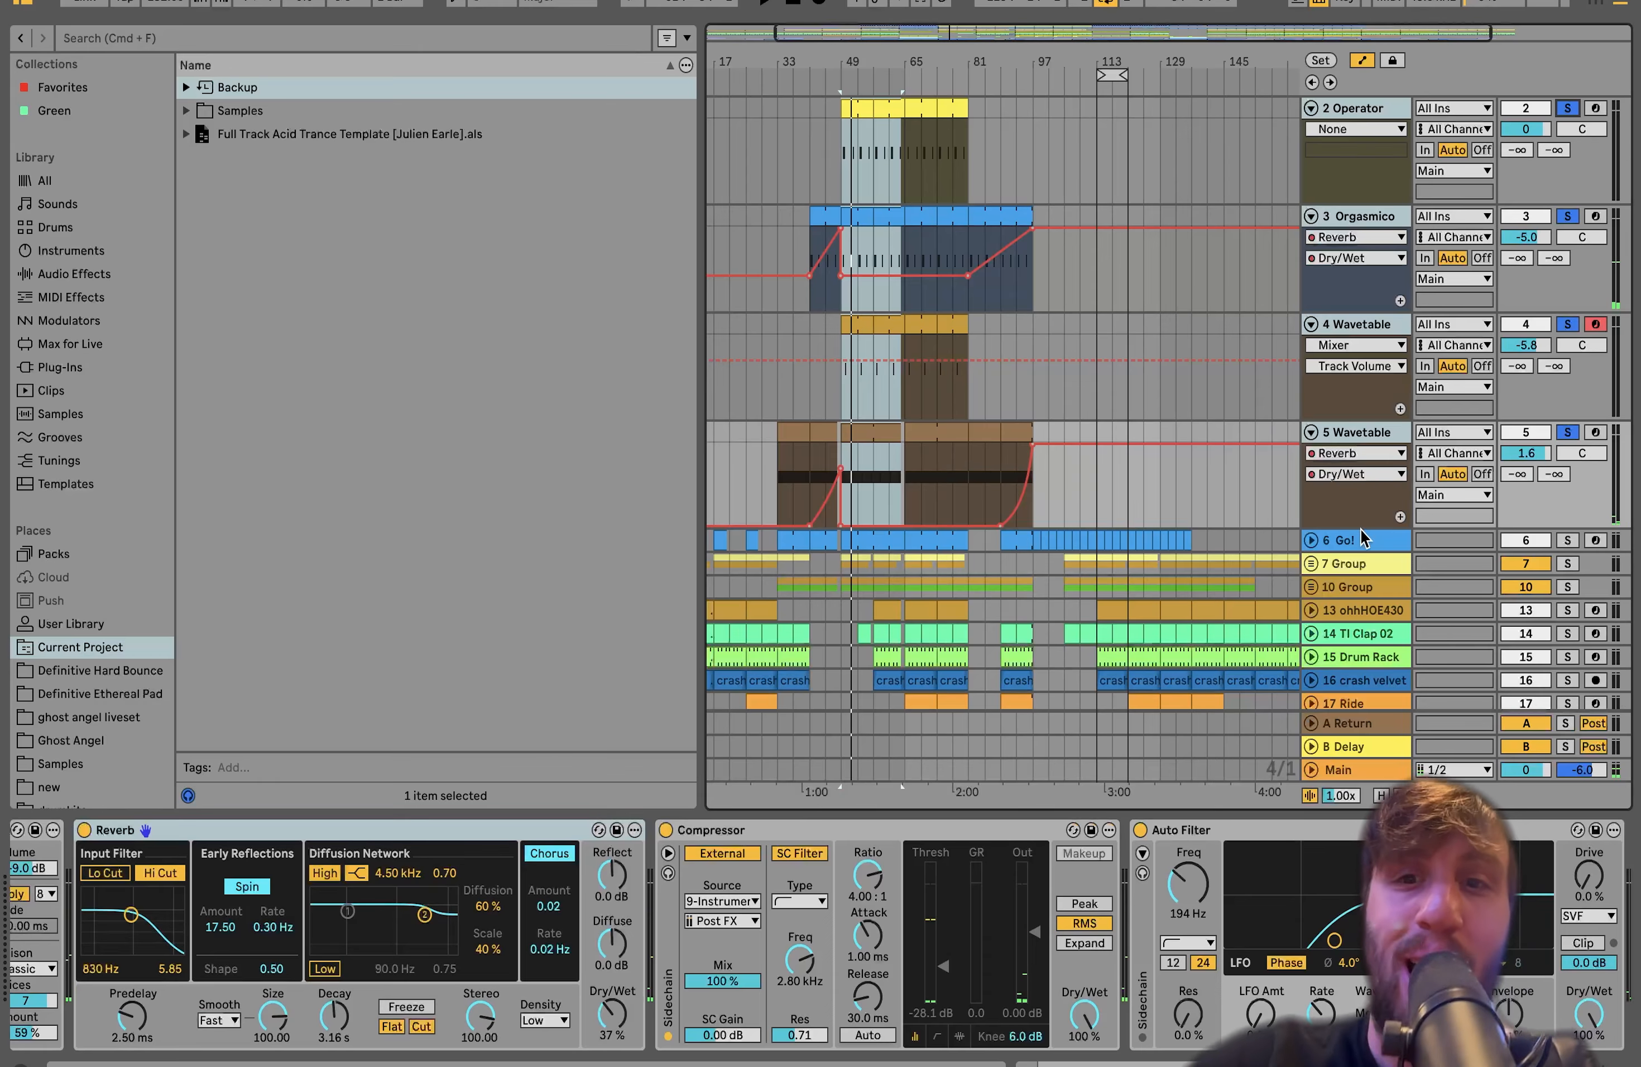
# Unsolo tracks 2 to 5 and listen to the full mix from bar 49, continuing from bar 65
pyautogui.click(1567, 433)
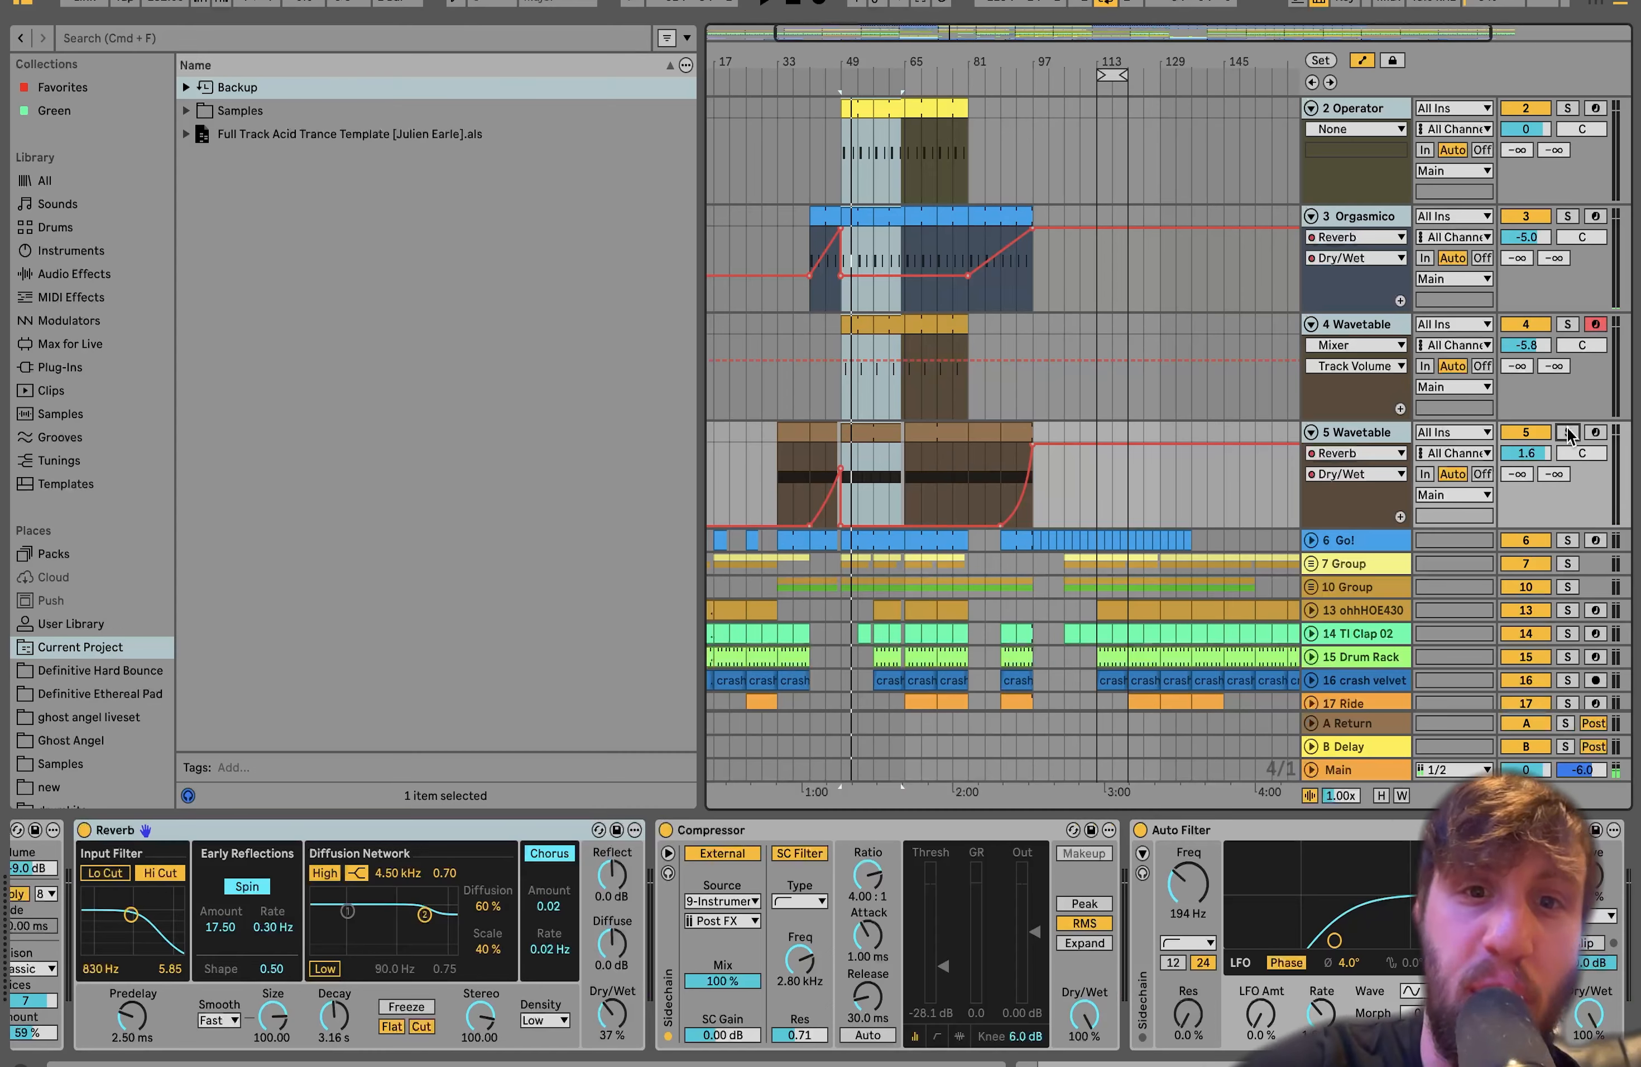
pyautogui.press('space')
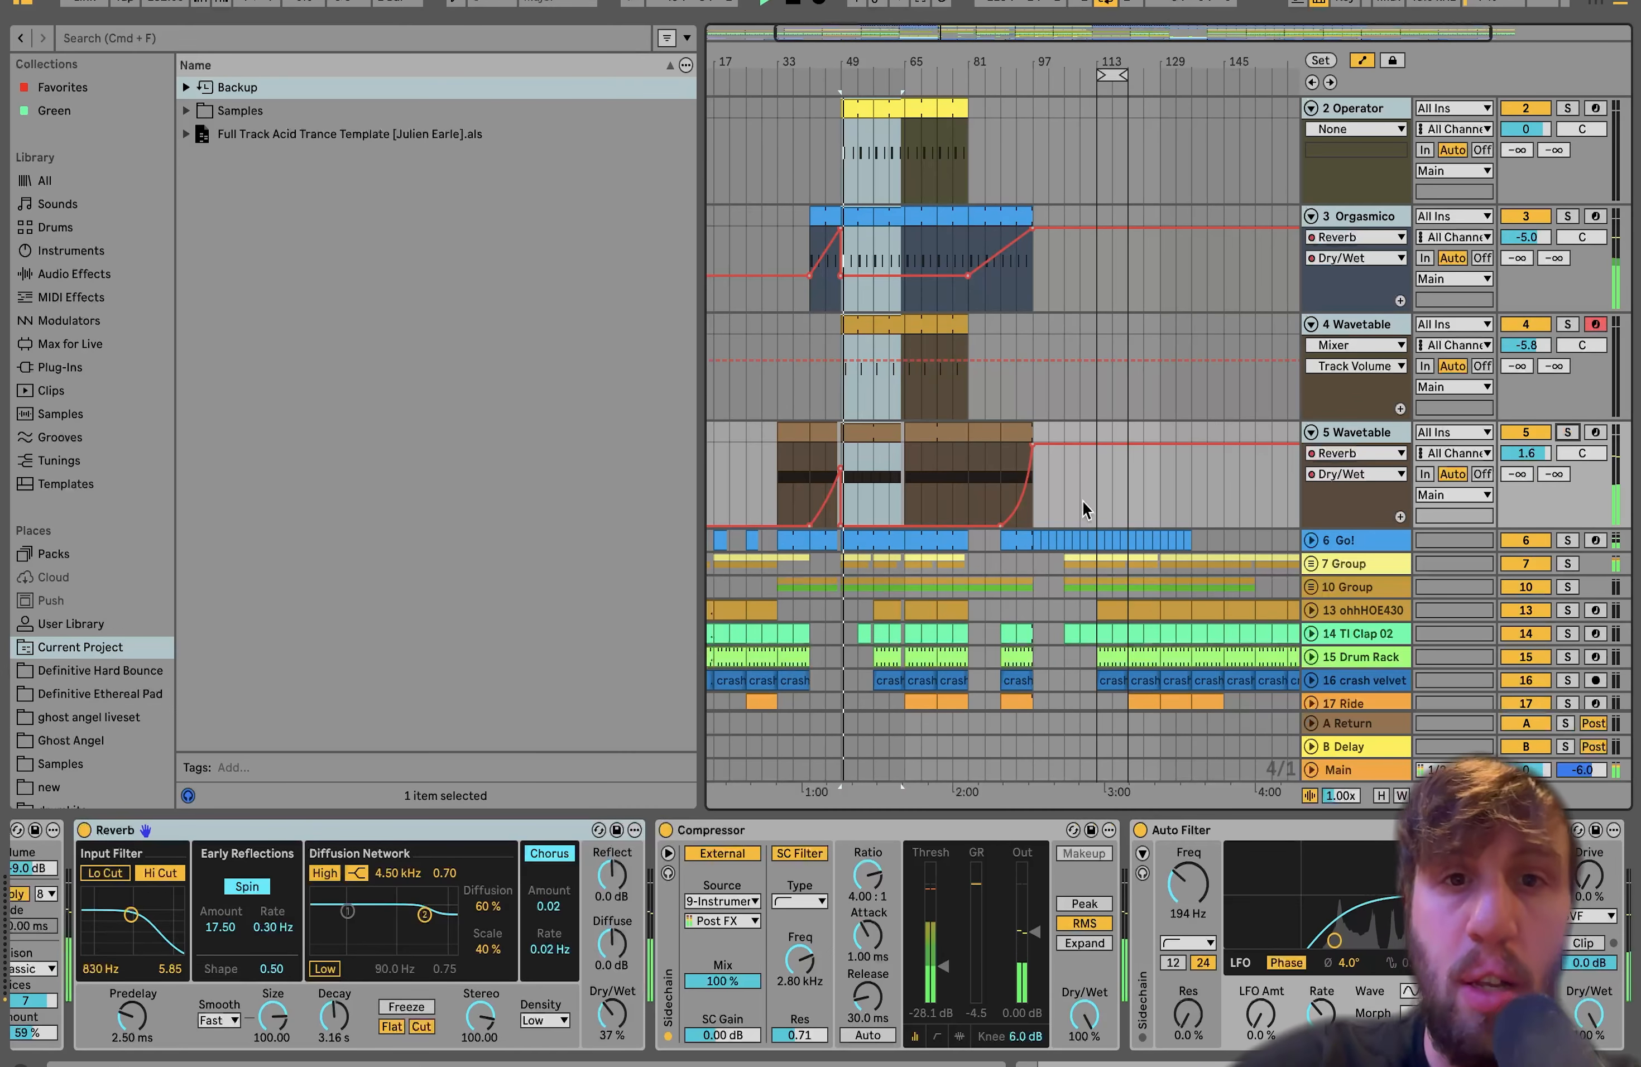
pyautogui.click(905, 398)
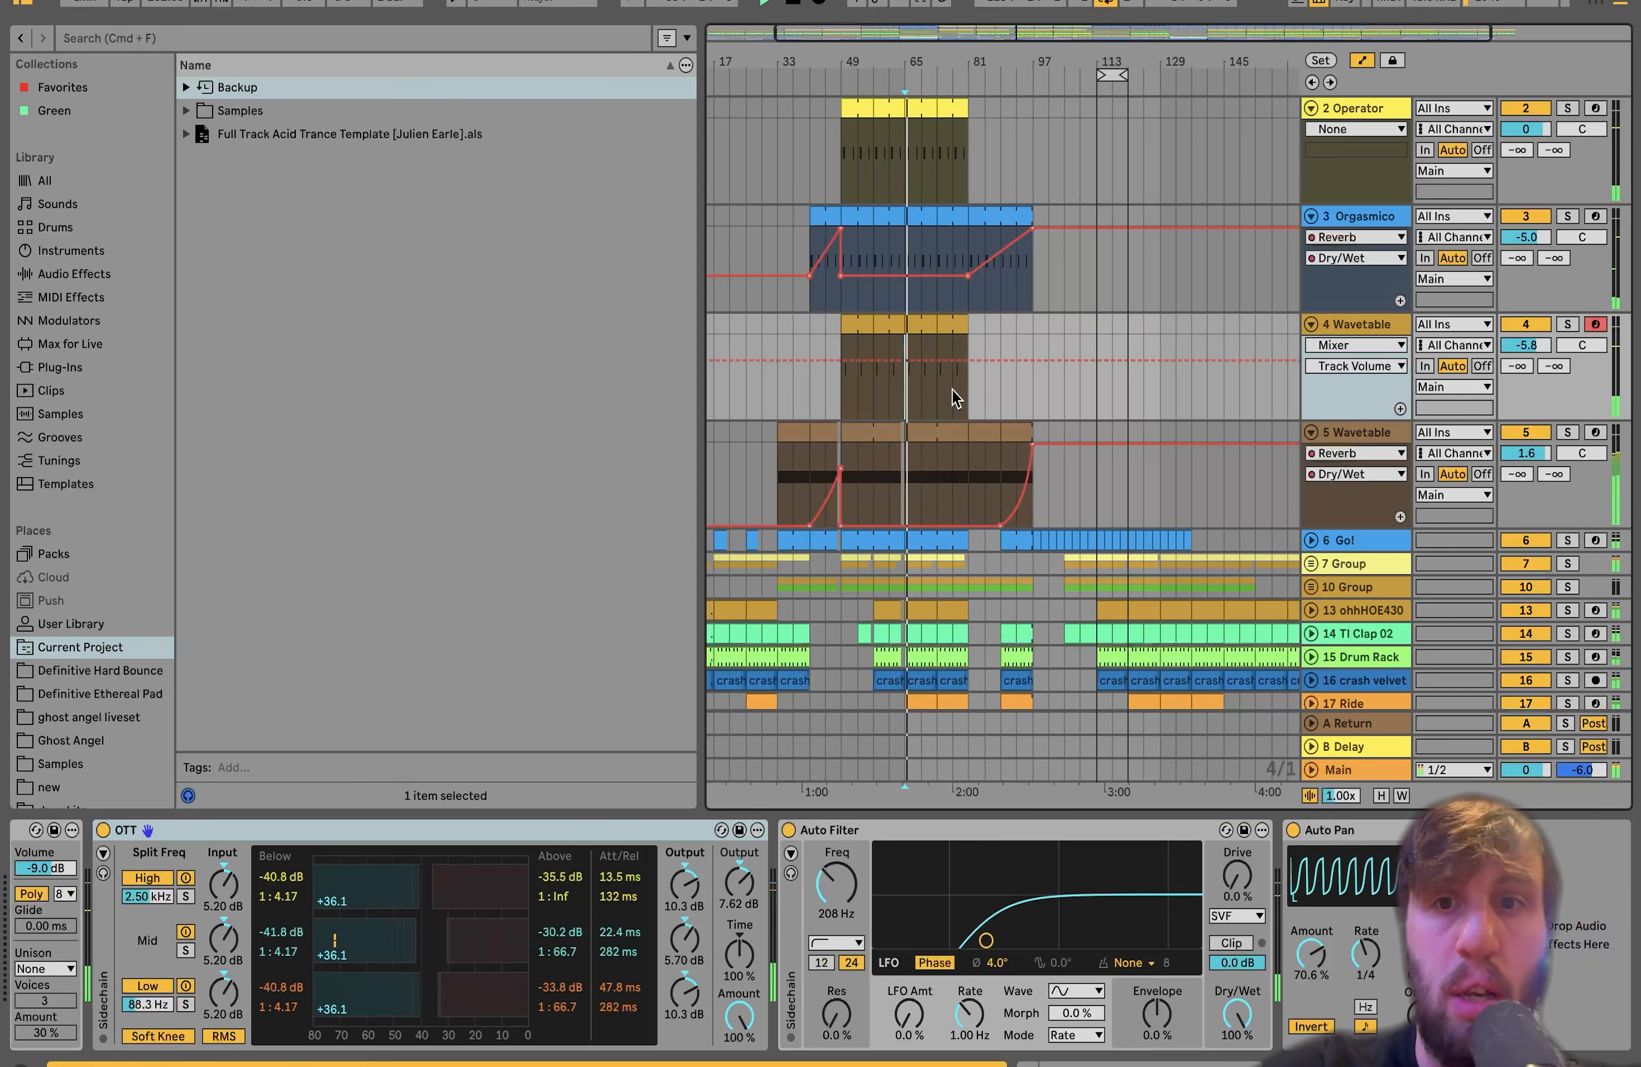
# Solo tracks 2 to 5 together again and listen to the layered parts from bar 65
pyautogui.click(1345, 433)
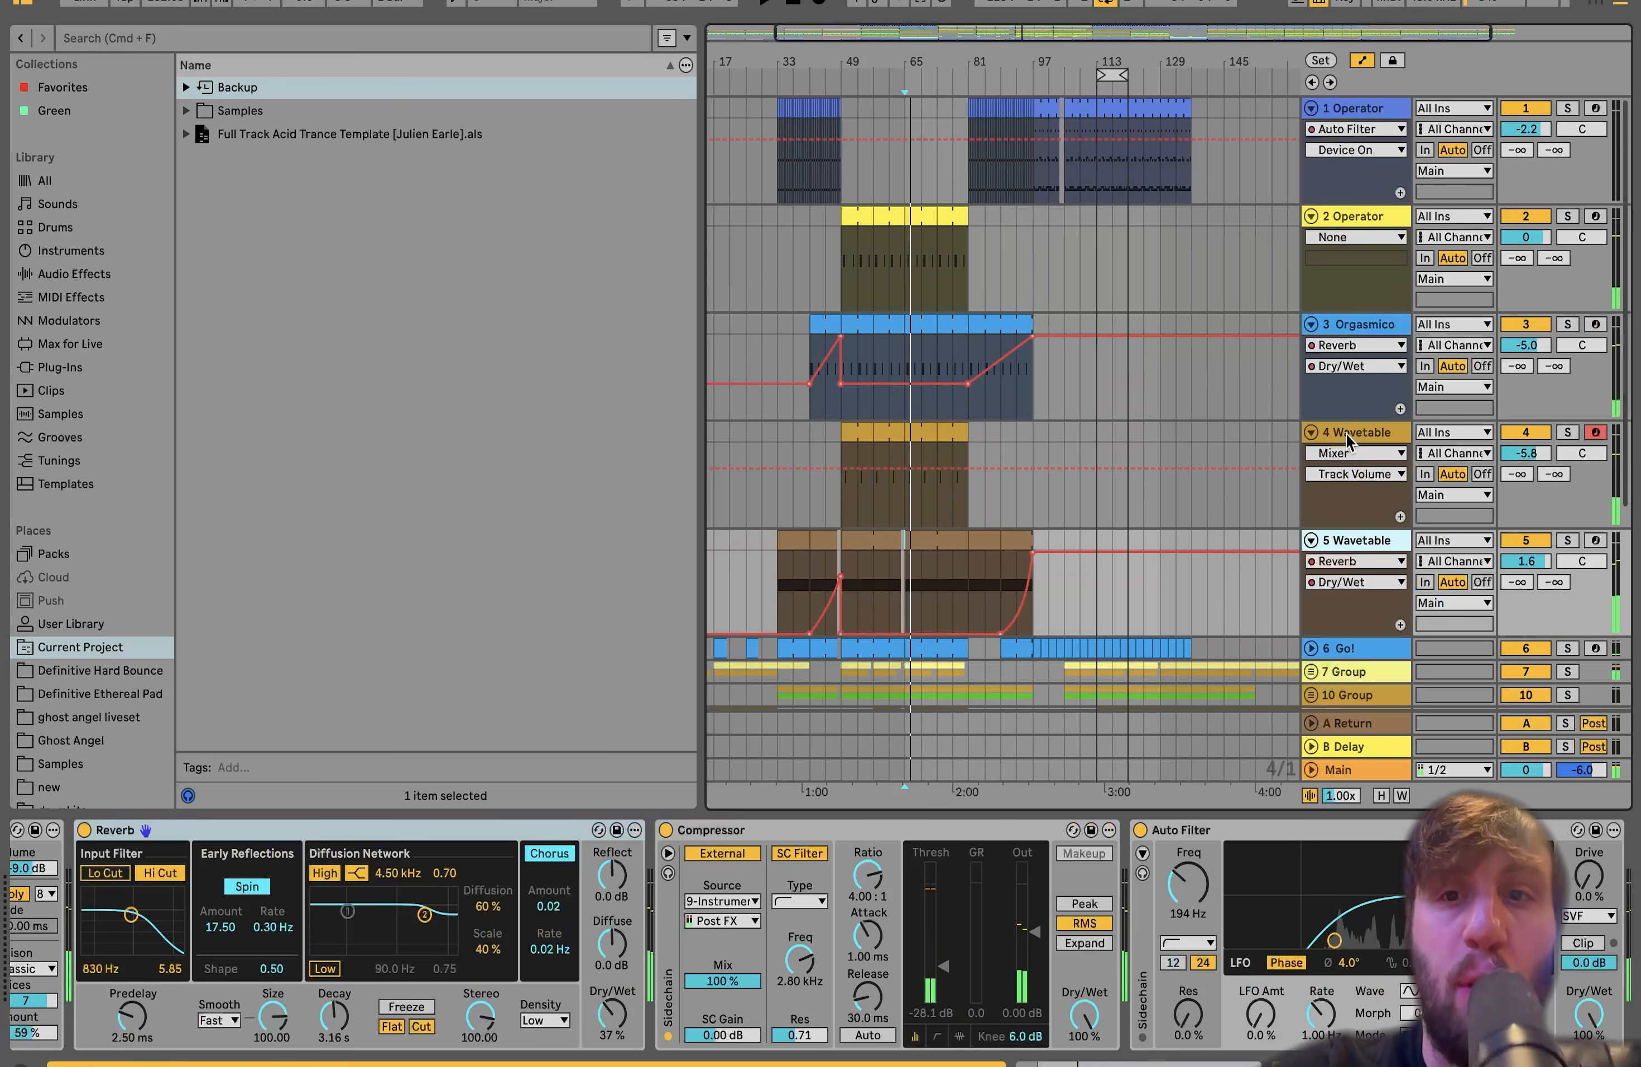
pyautogui.scroll(2, 1346, 433)
pyautogui.keyDown('shift'); pyautogui.click(1348, 218); pyautogui.keyUp('shift')
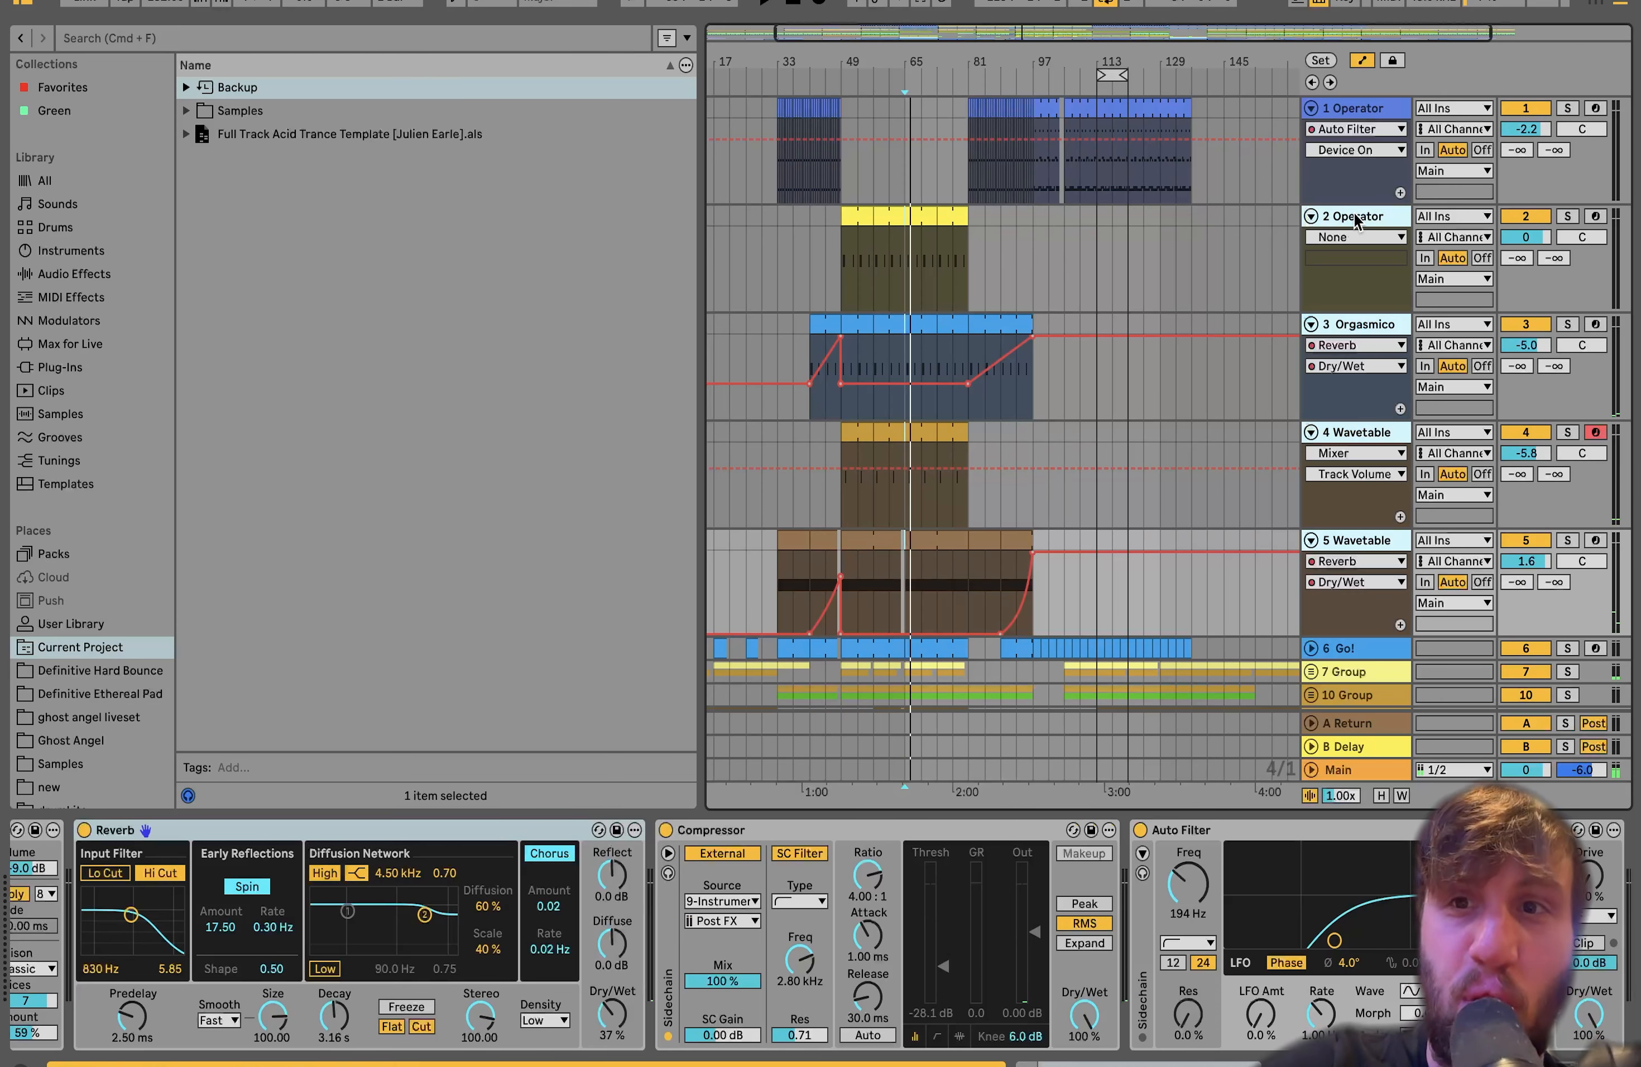
pyautogui.click(1568, 216)
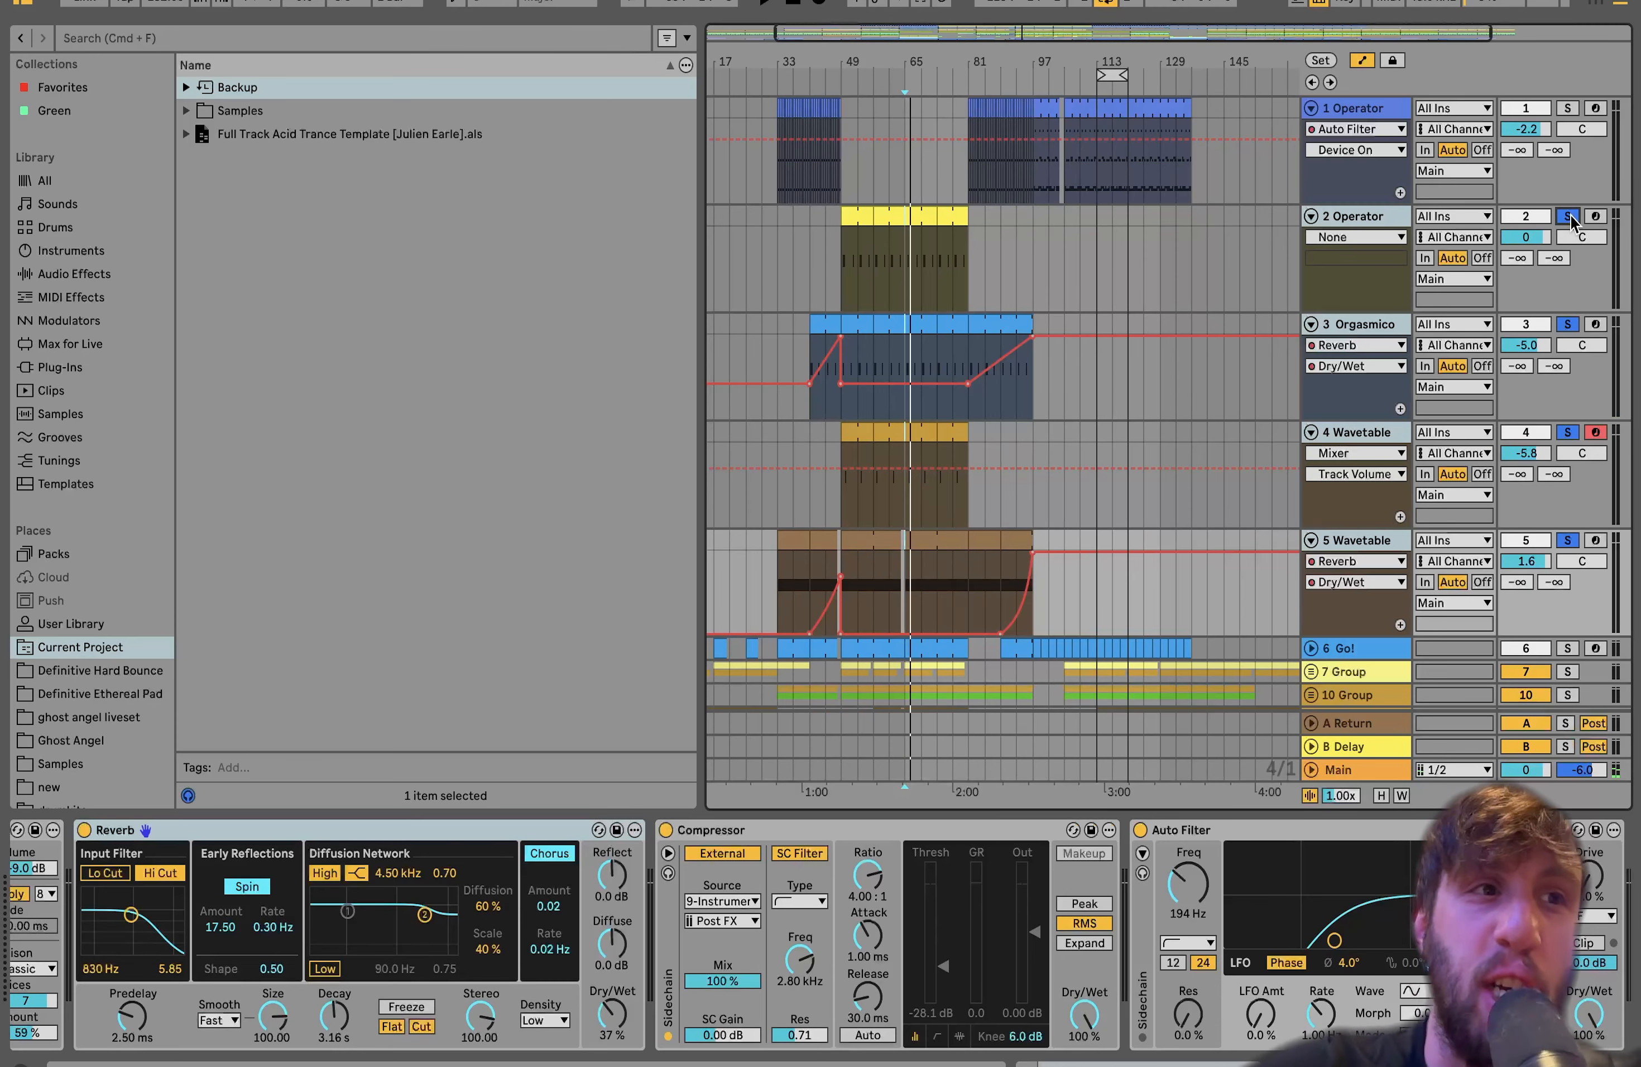
pyautogui.press('space')
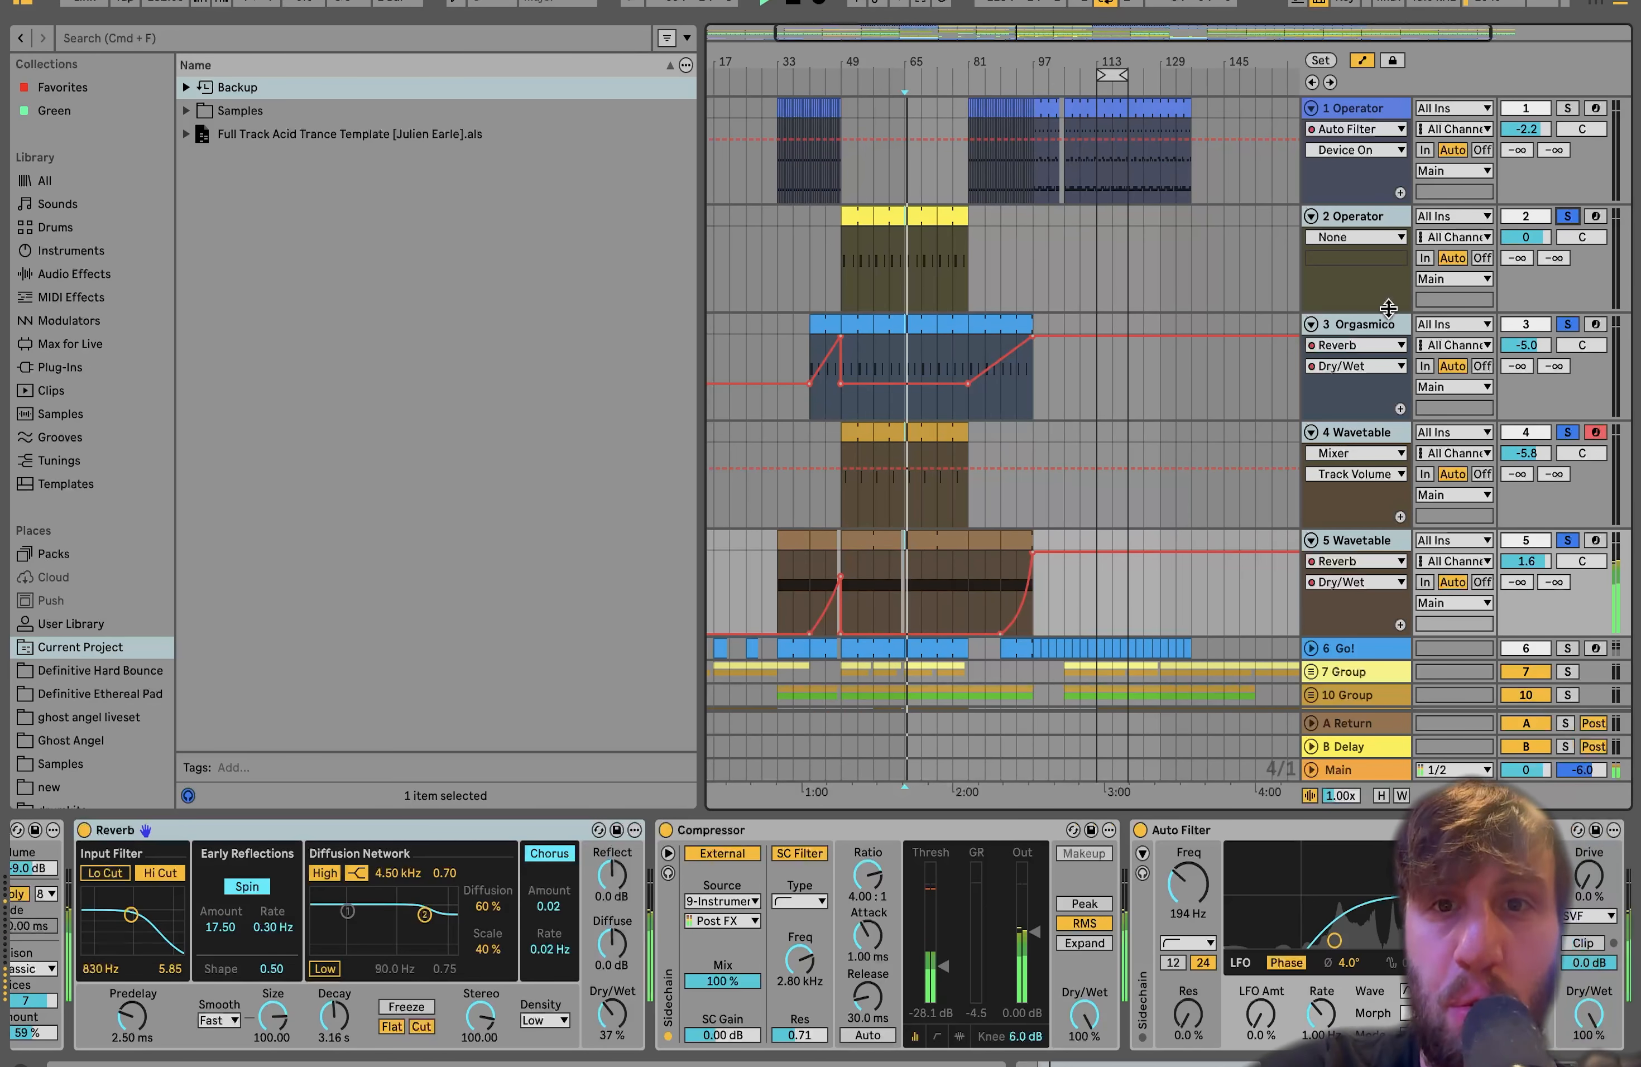
pyautogui.scroll(-3, 1360, 337)
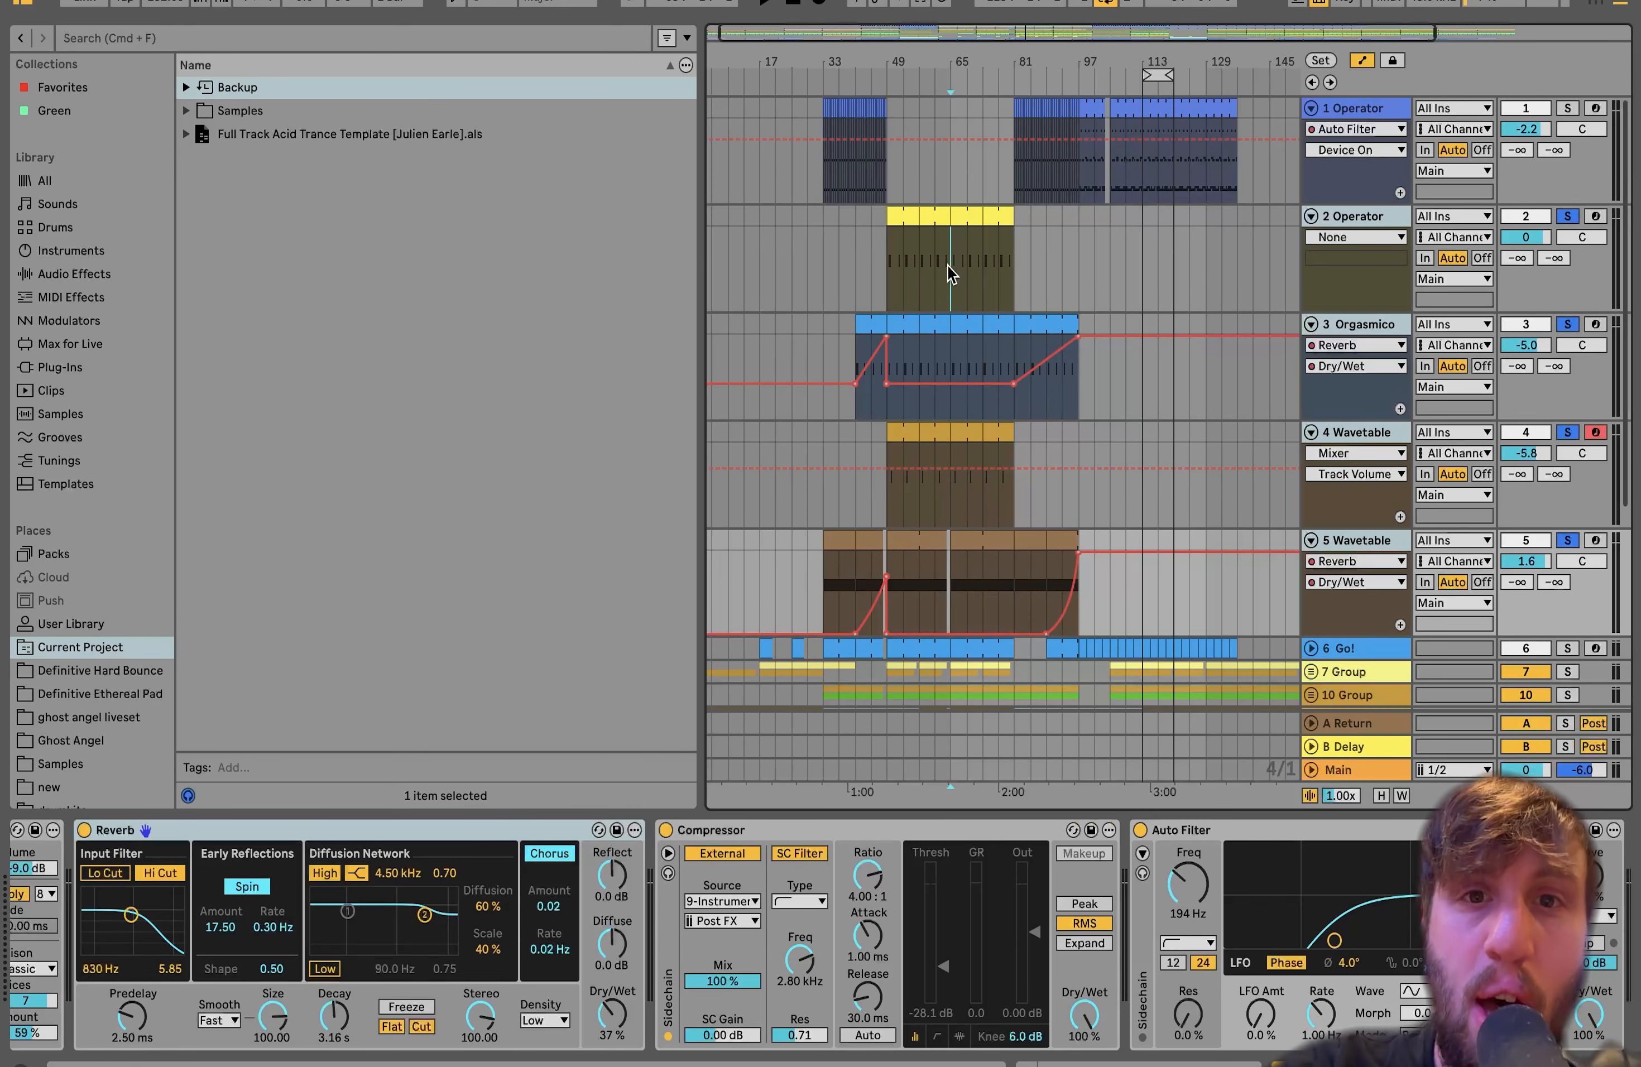
pyautogui.click(950, 264)
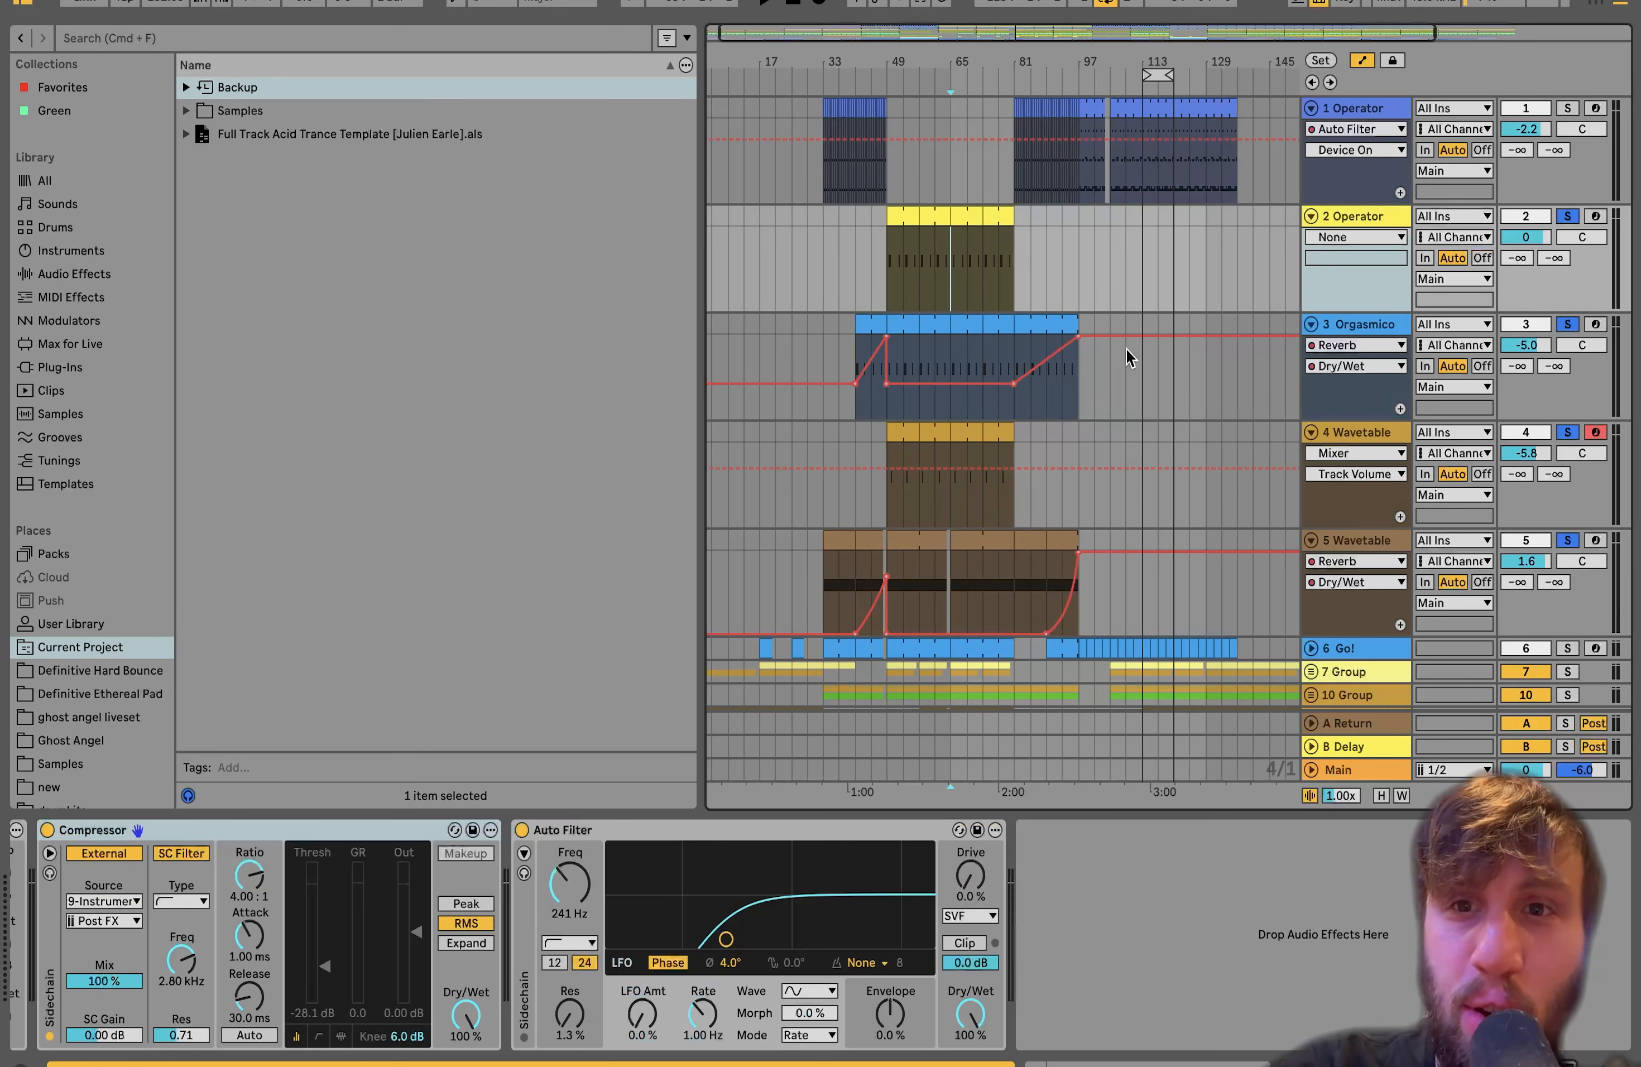
# Solo track 3 Orgasmico and compare its reverb automation by listening near bars 65, 93 and 45
pyautogui.click(1567, 326)
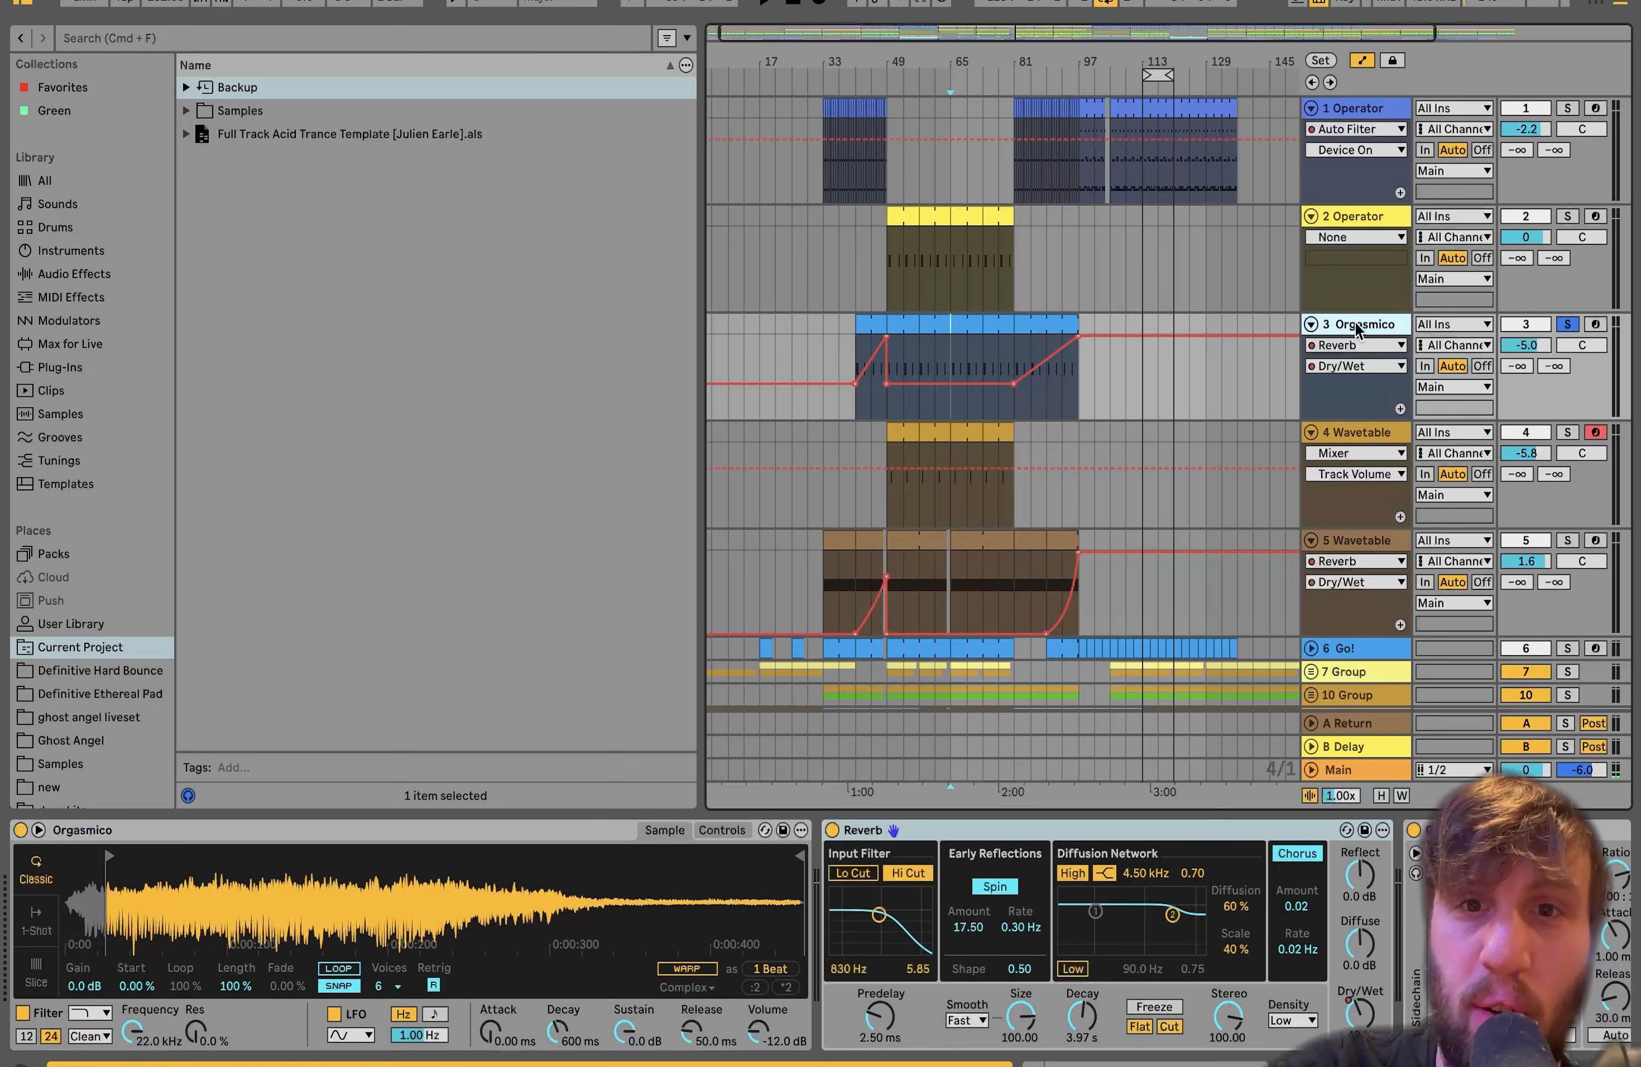
pyautogui.press('space')
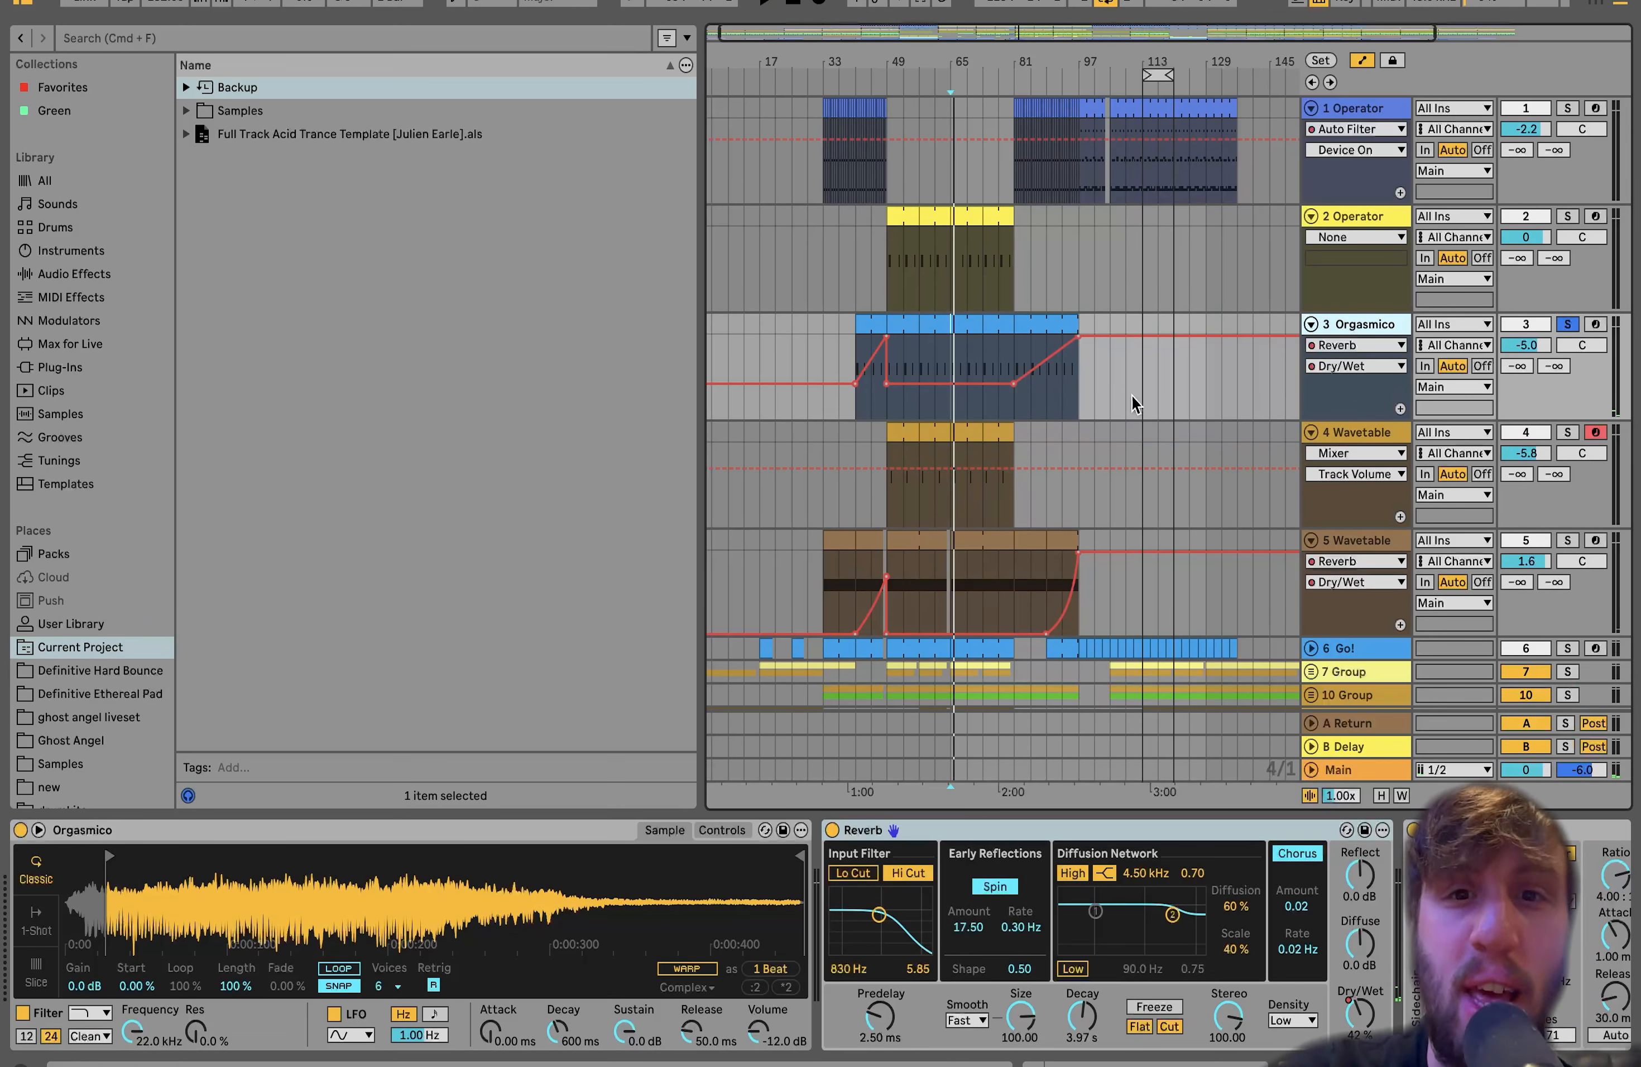
pyautogui.click(1059, 398)
pyautogui.press('space')
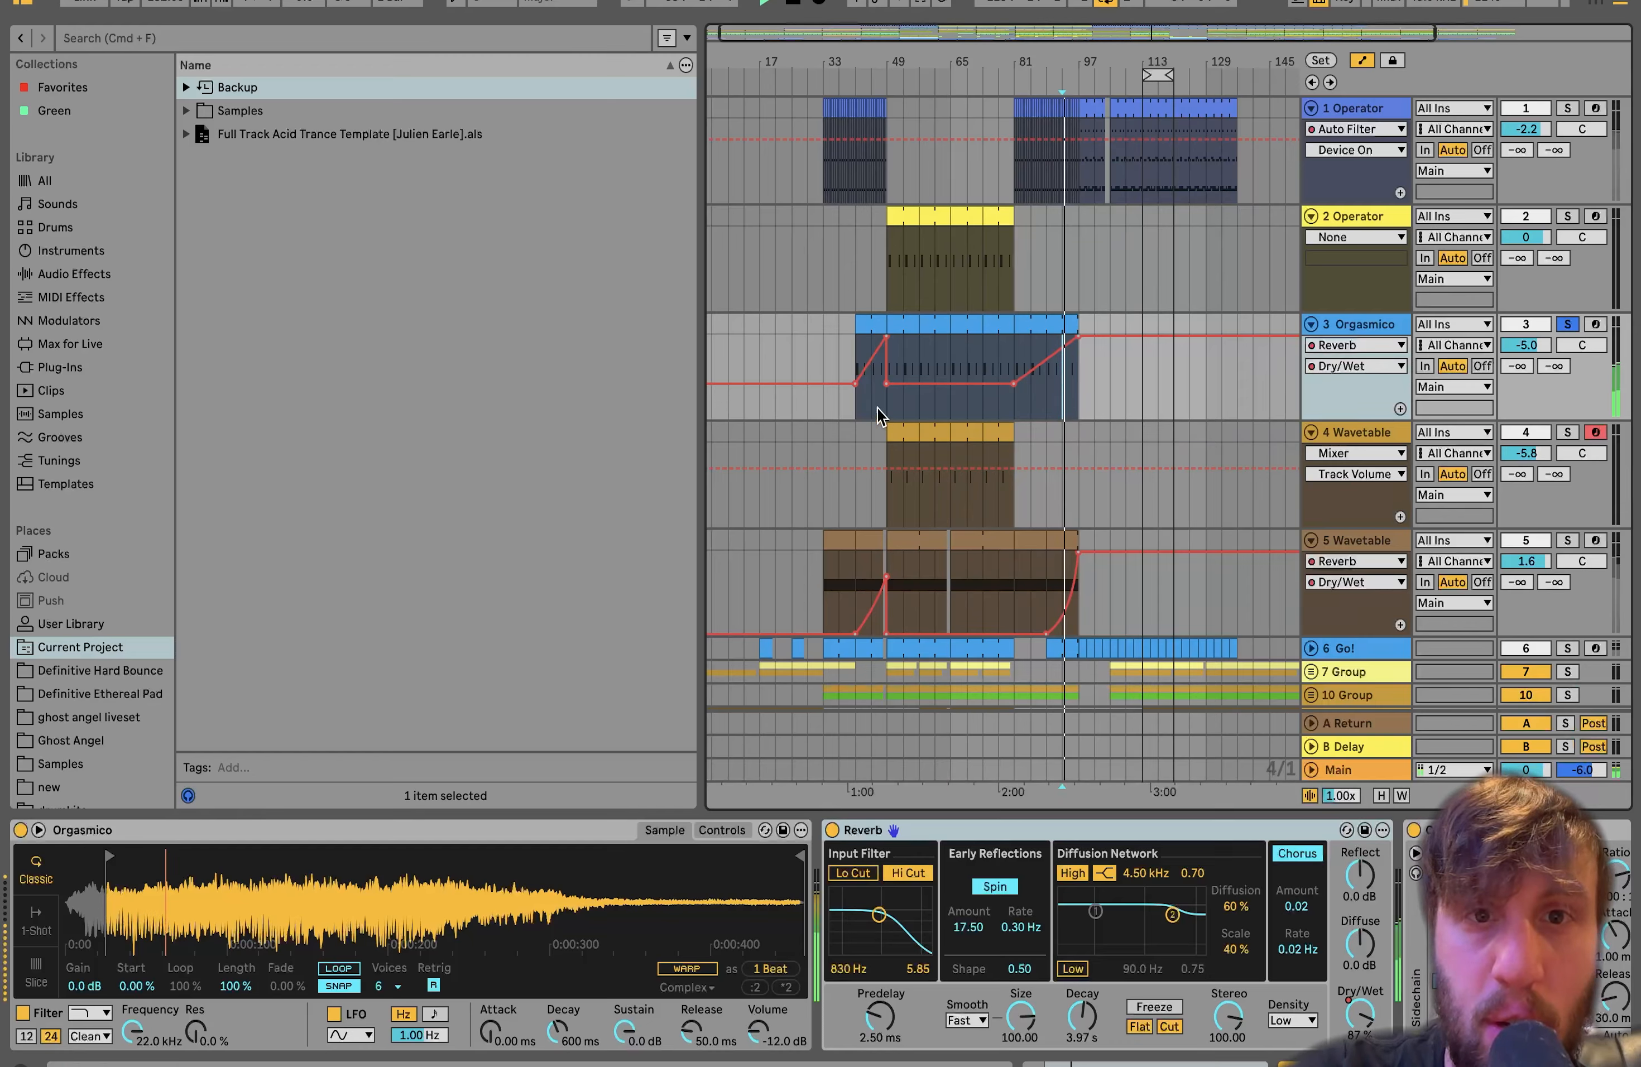
pyautogui.click(872, 409)
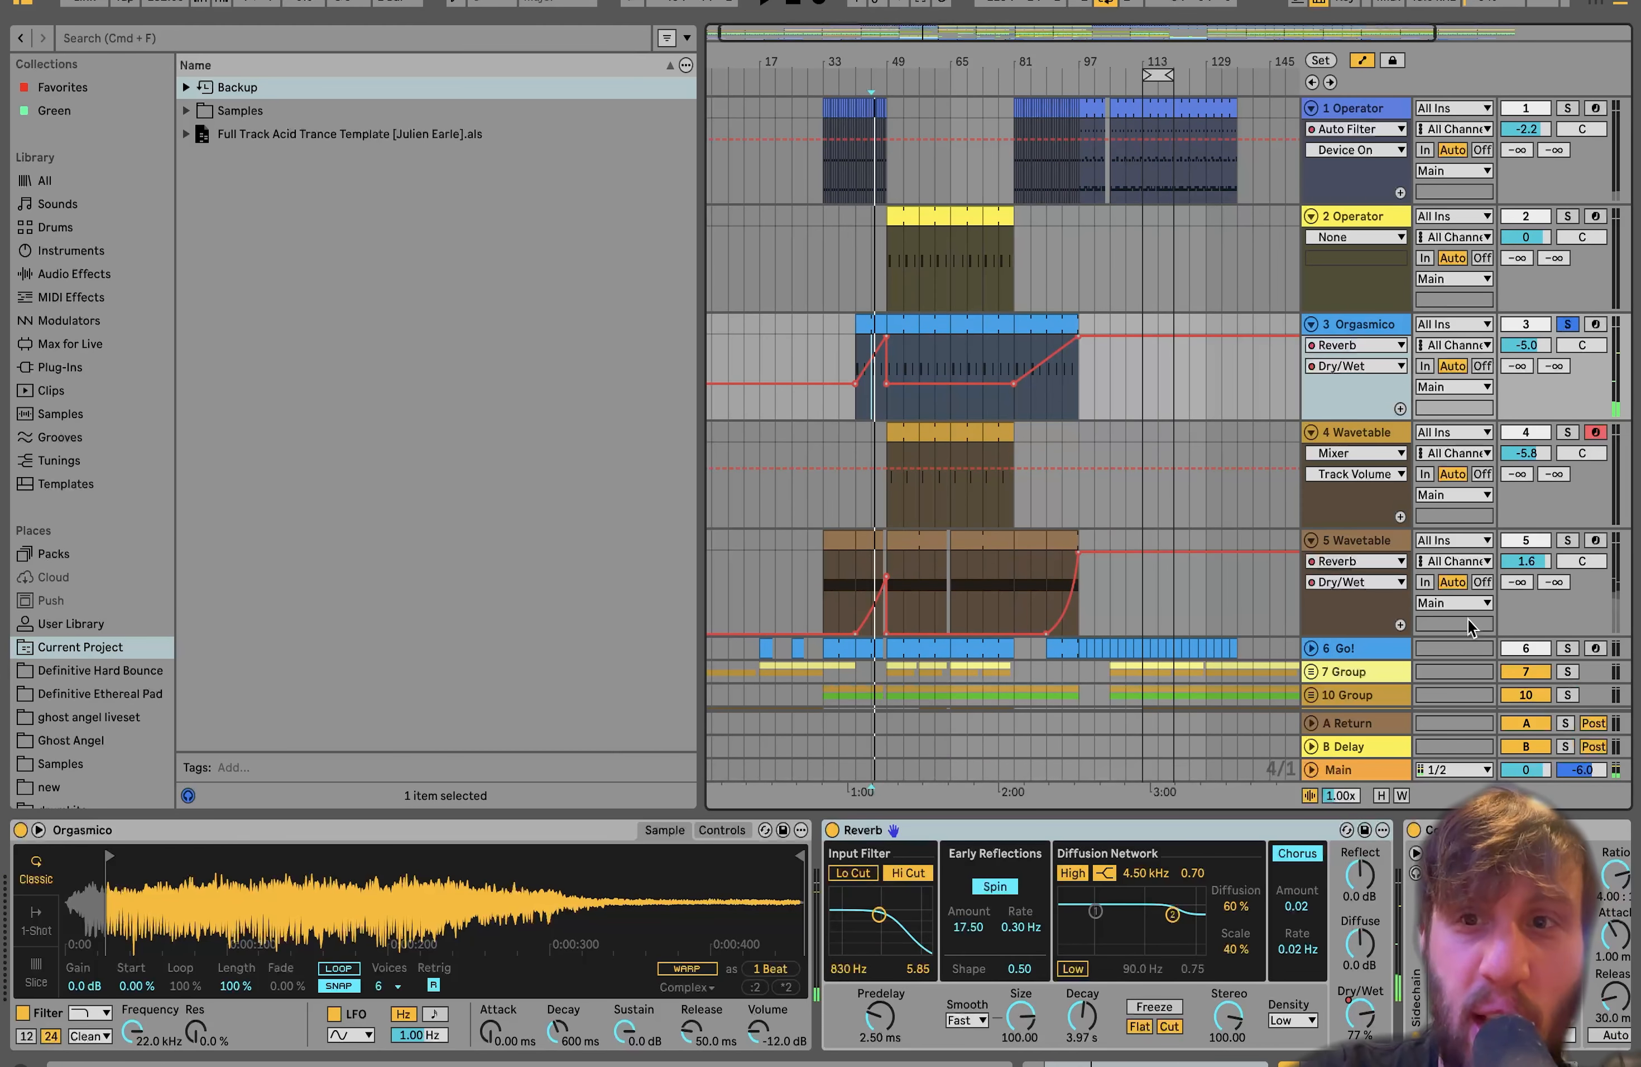
# Unsolo track 3, listen to the full mix building into bar 49, and inspect the Orgasmico Reverb's Dry/Wet setting
pyautogui.click(1566, 324)
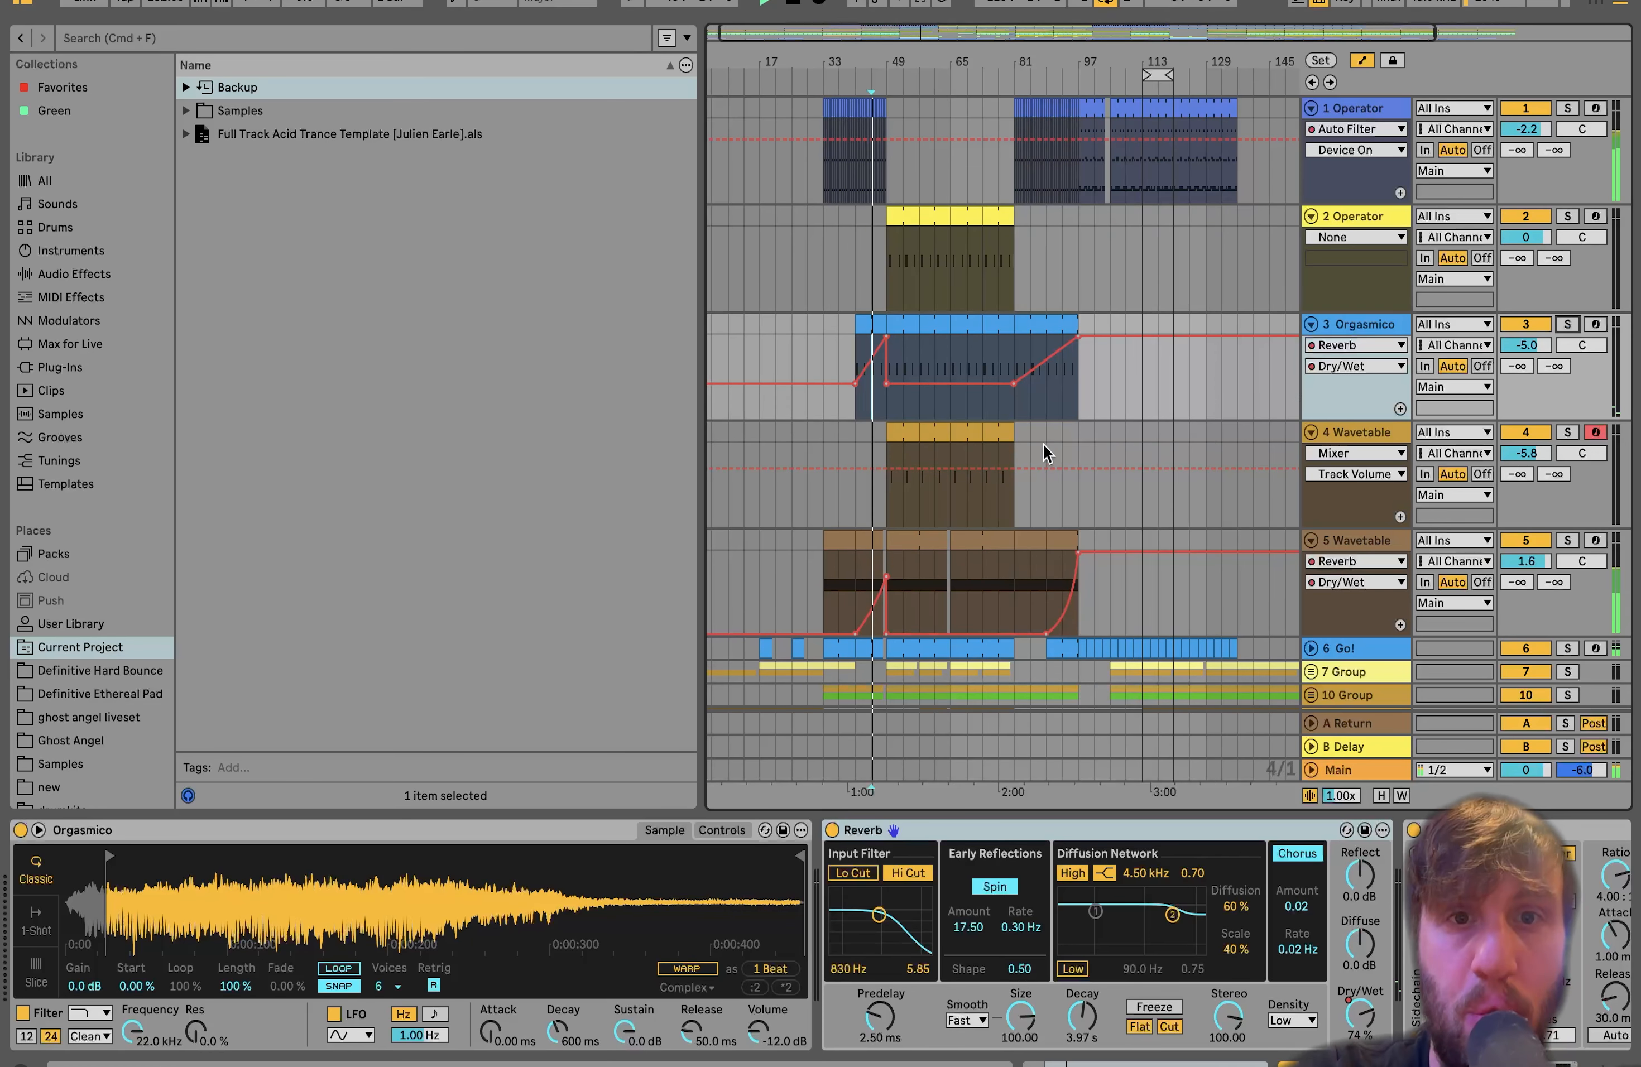
pyautogui.scroll(5, 872, 440)
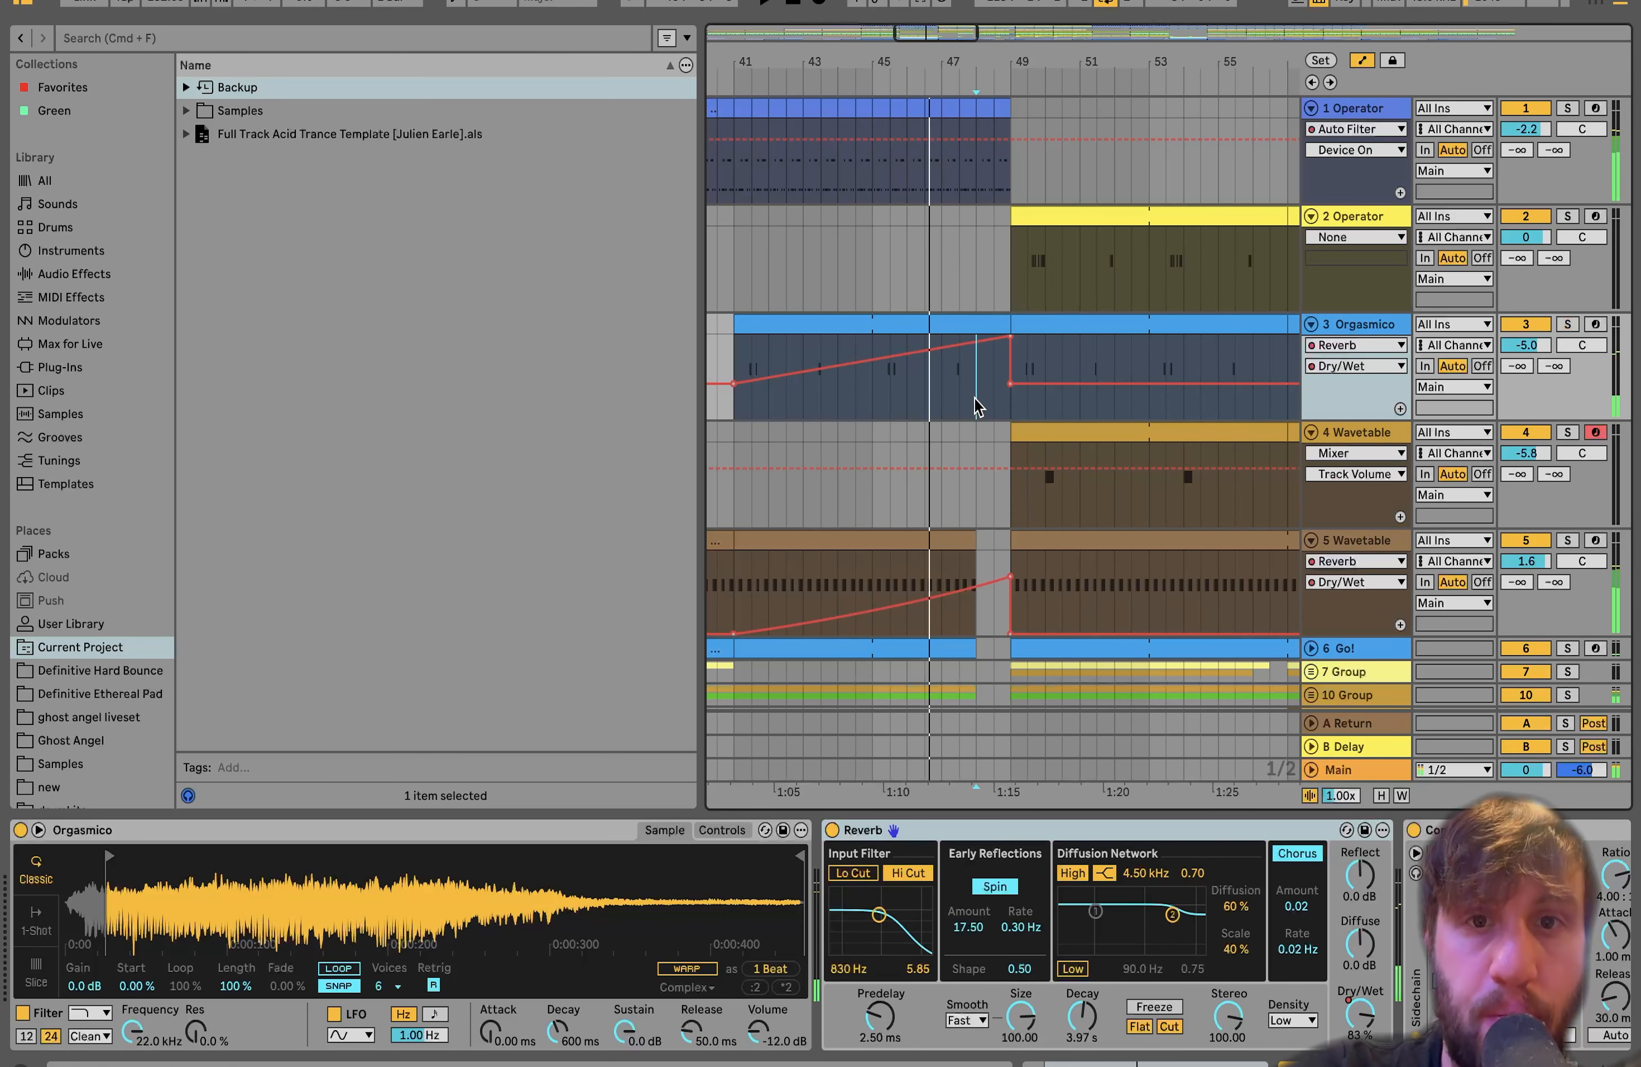
pyautogui.scroll(-5, 975, 398)
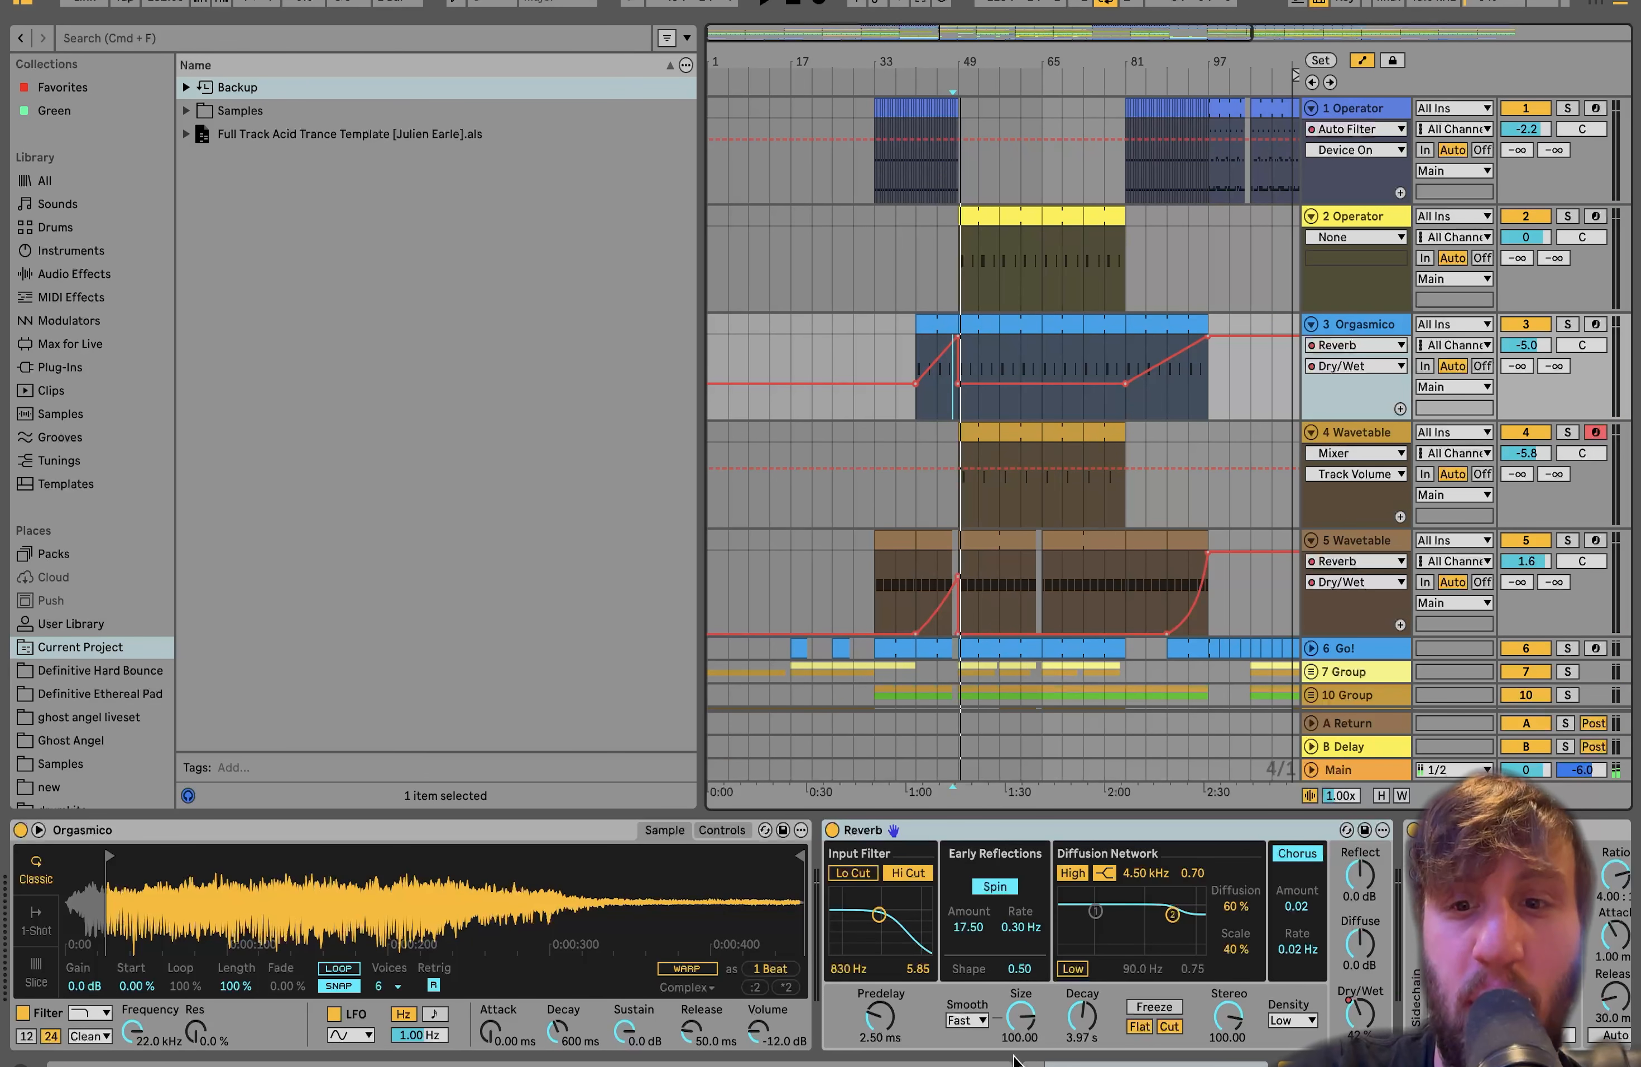
pyautogui.hscroll(5, 1006, 1005)
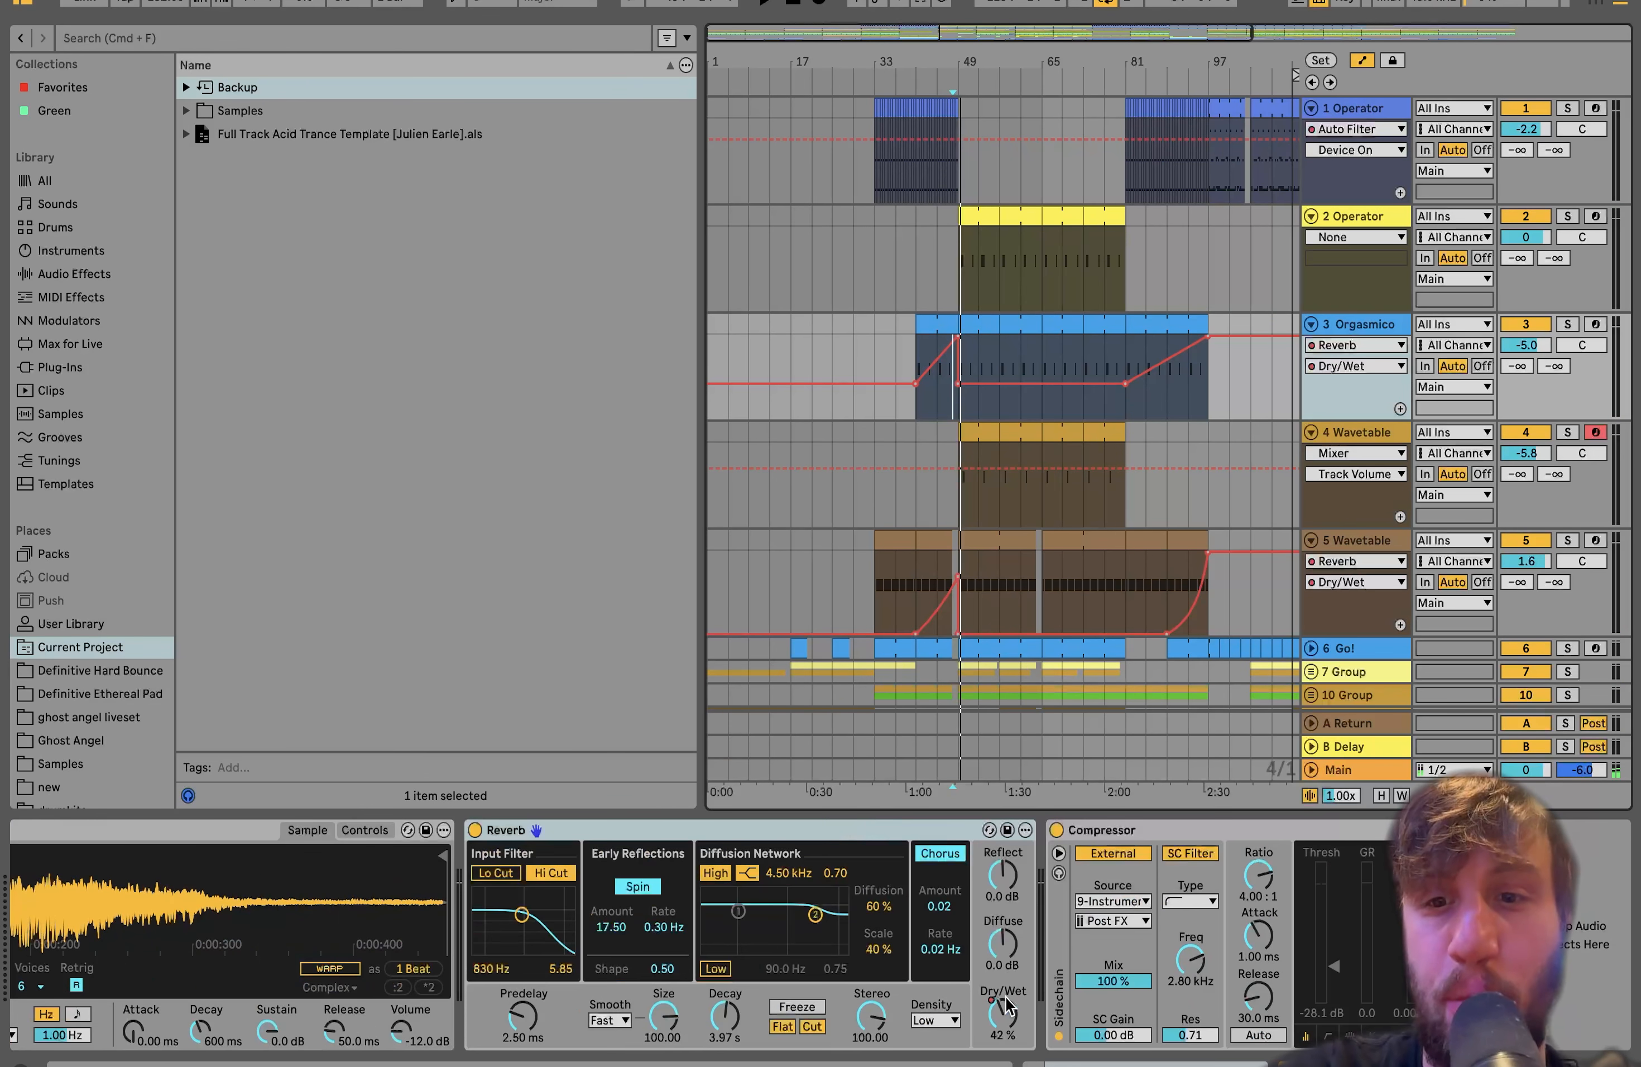
# Solo track 4 Wavetable and listen to its part from bar 58
pyautogui.click(1019, 441)
pyautogui.click(1566, 433)
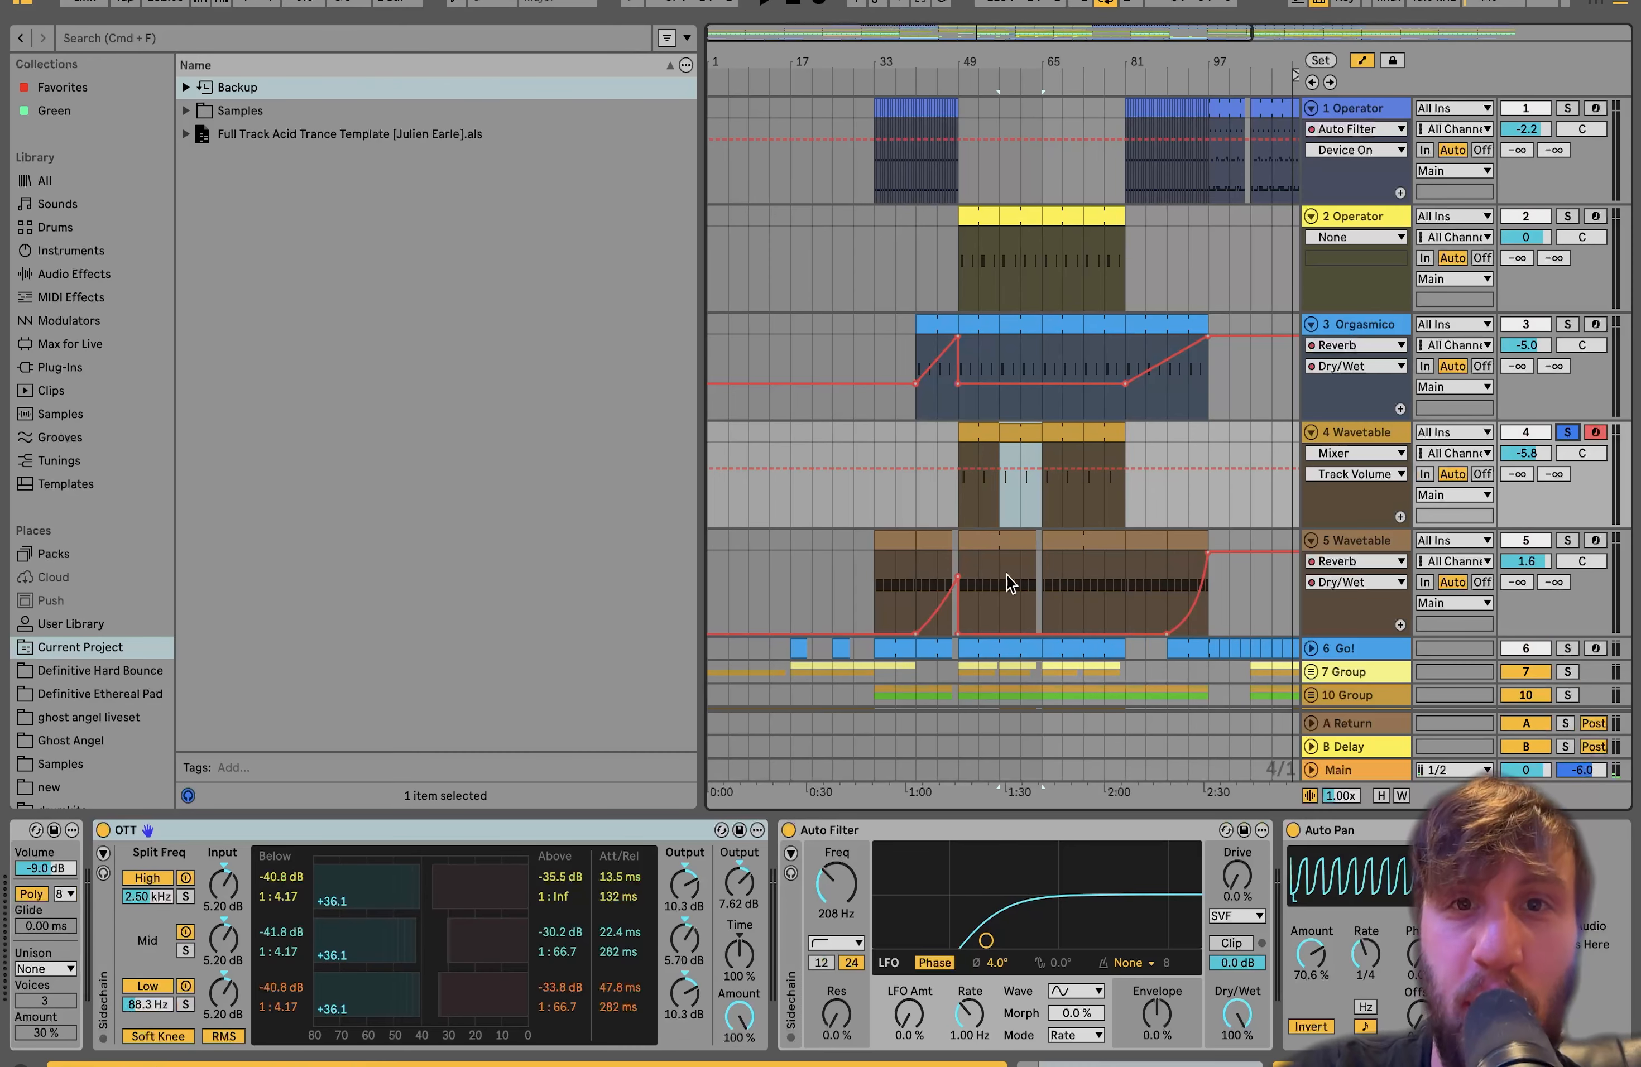
pyautogui.scroll(5, 976, 560)
pyautogui.click(1107, 504)
pyautogui.press('space')
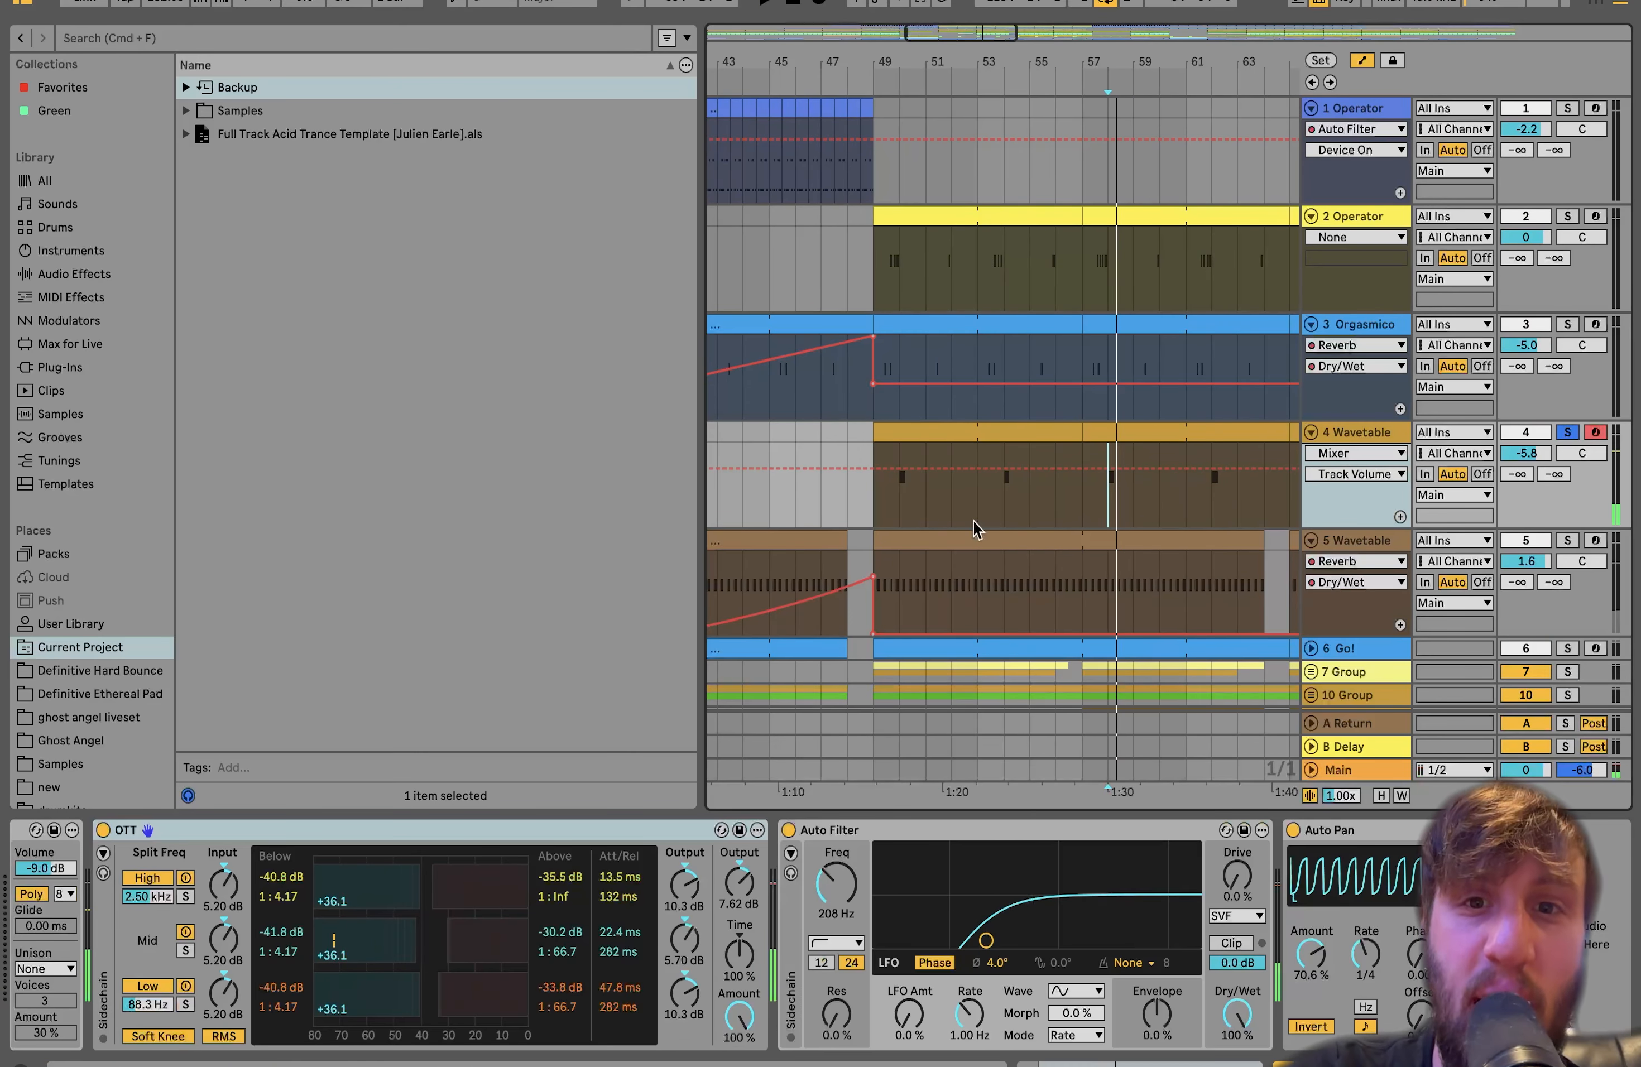
# Inspect track 4's Wavetable oscillator, its modulation matrix and the Env 2 envelope
pyautogui.scroll(-3, 1101, 570)
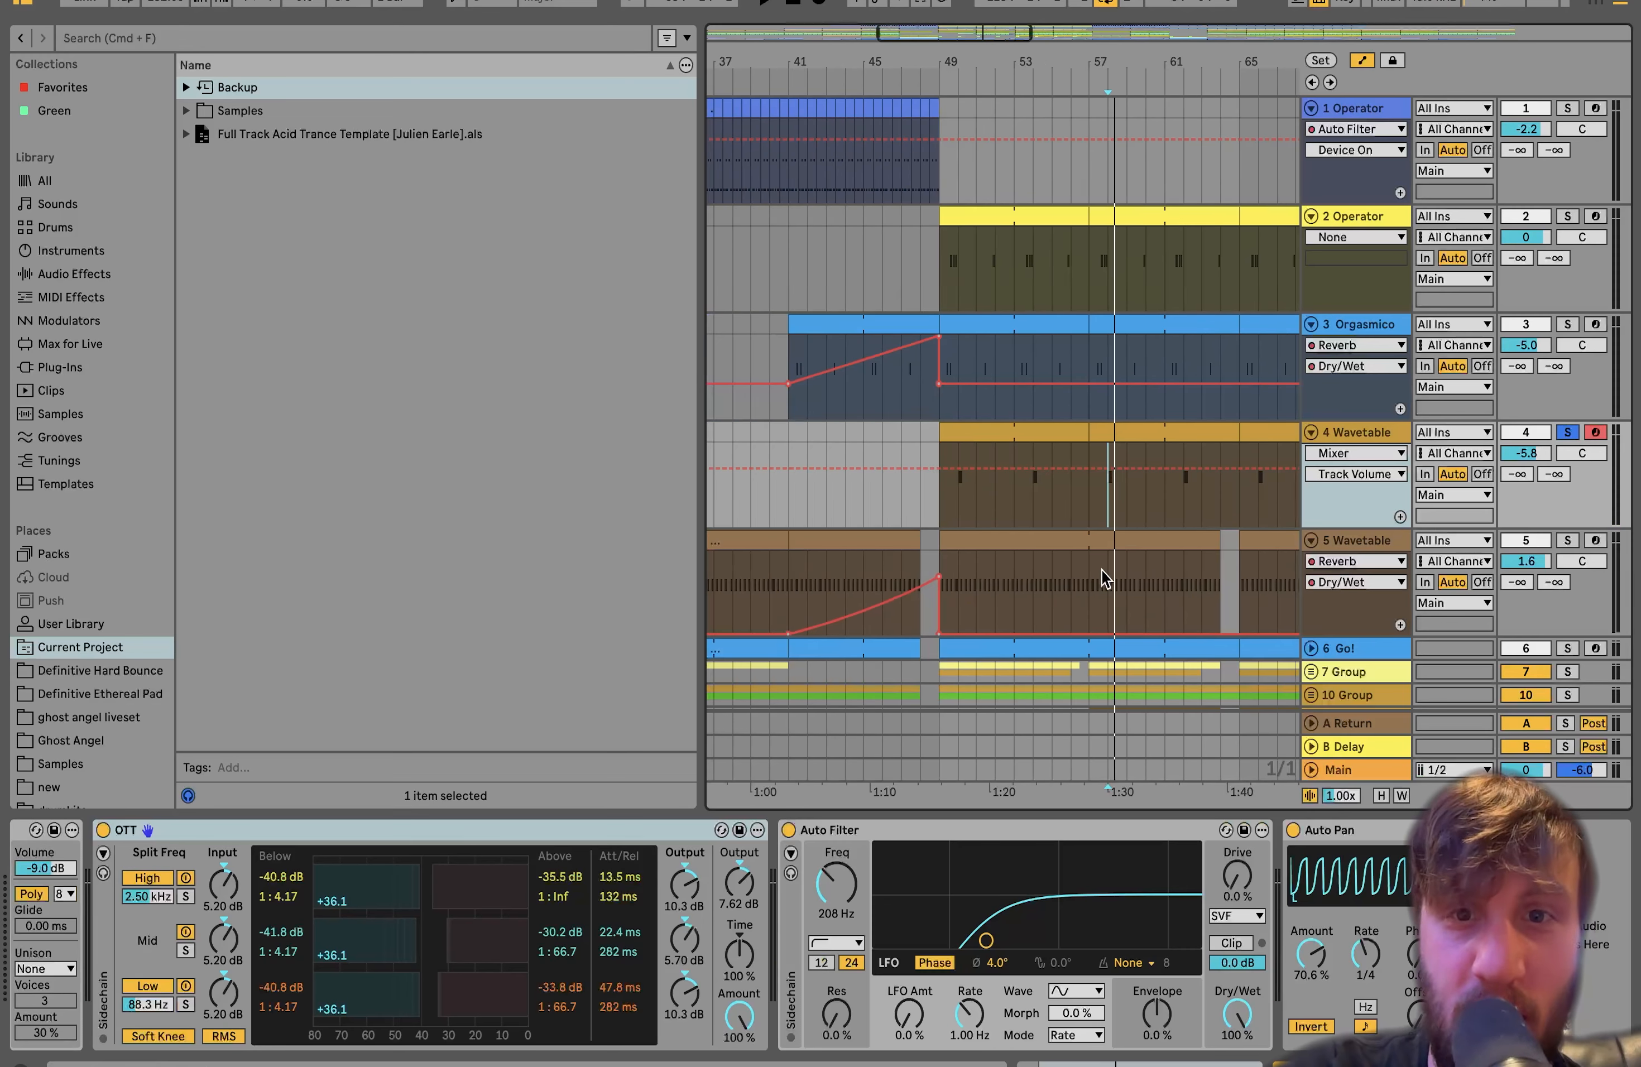
pyautogui.hscroll(-5, 634, 867)
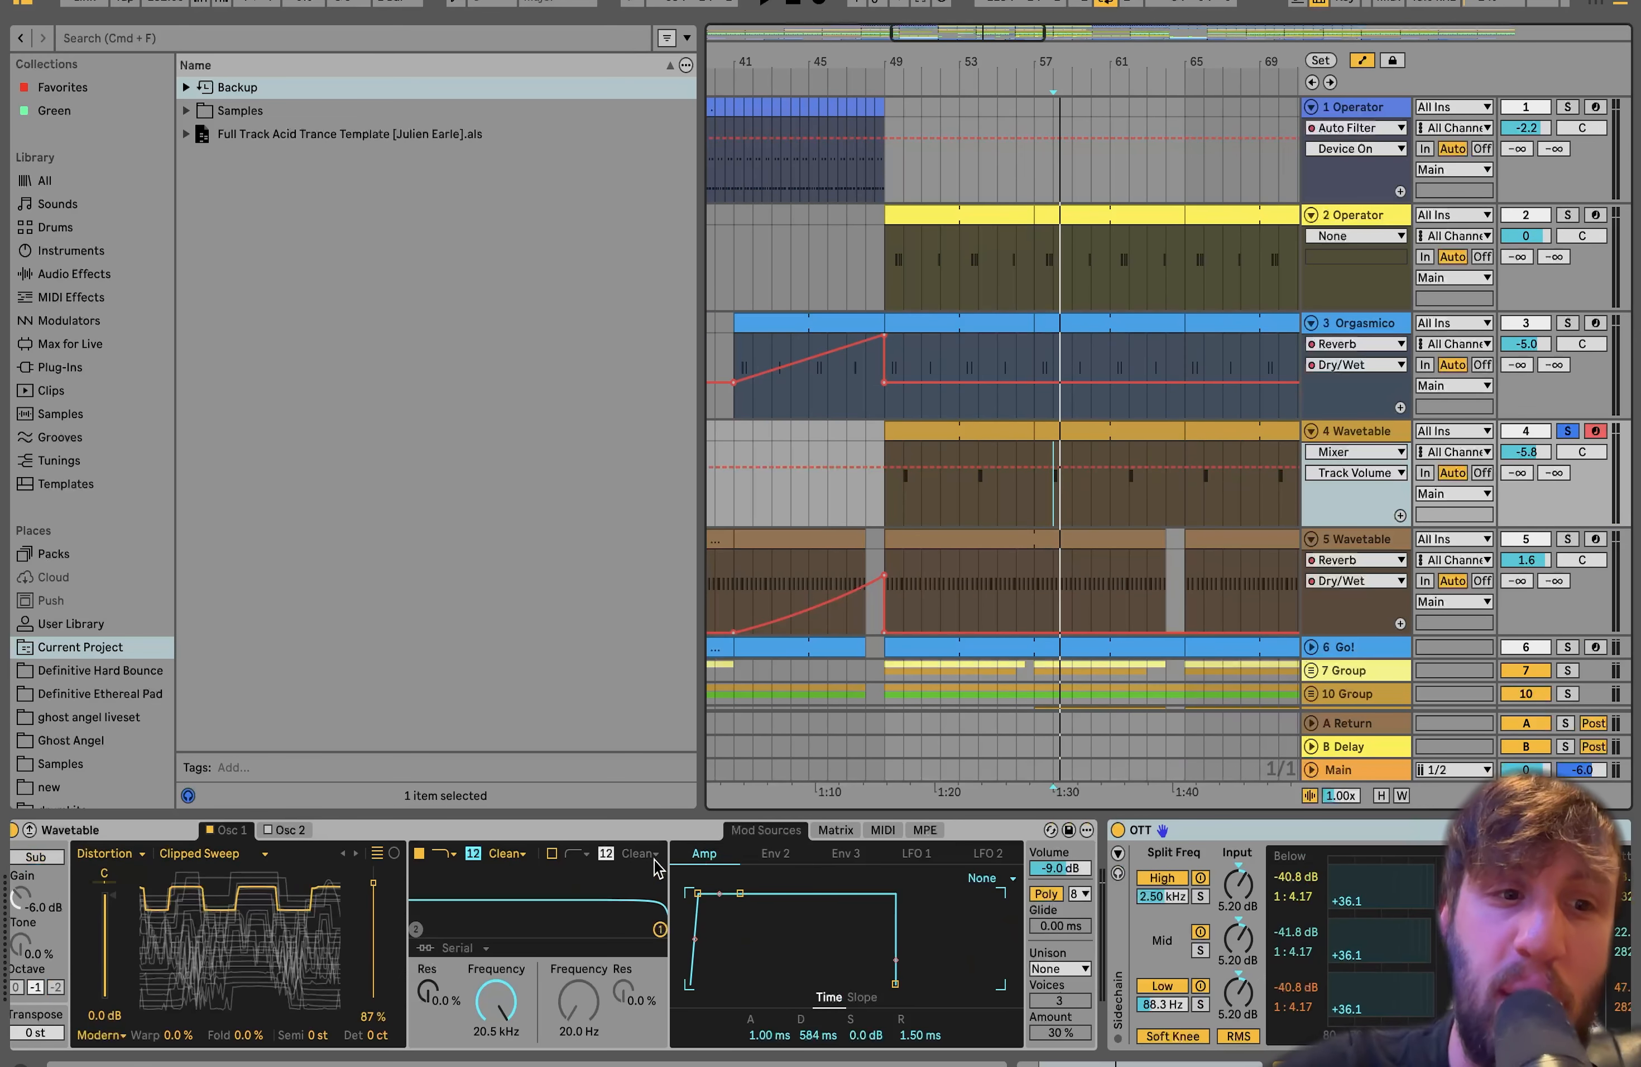
pyautogui.hscroll(3, 777, 904)
pyautogui.hscroll(-3, 777, 905)
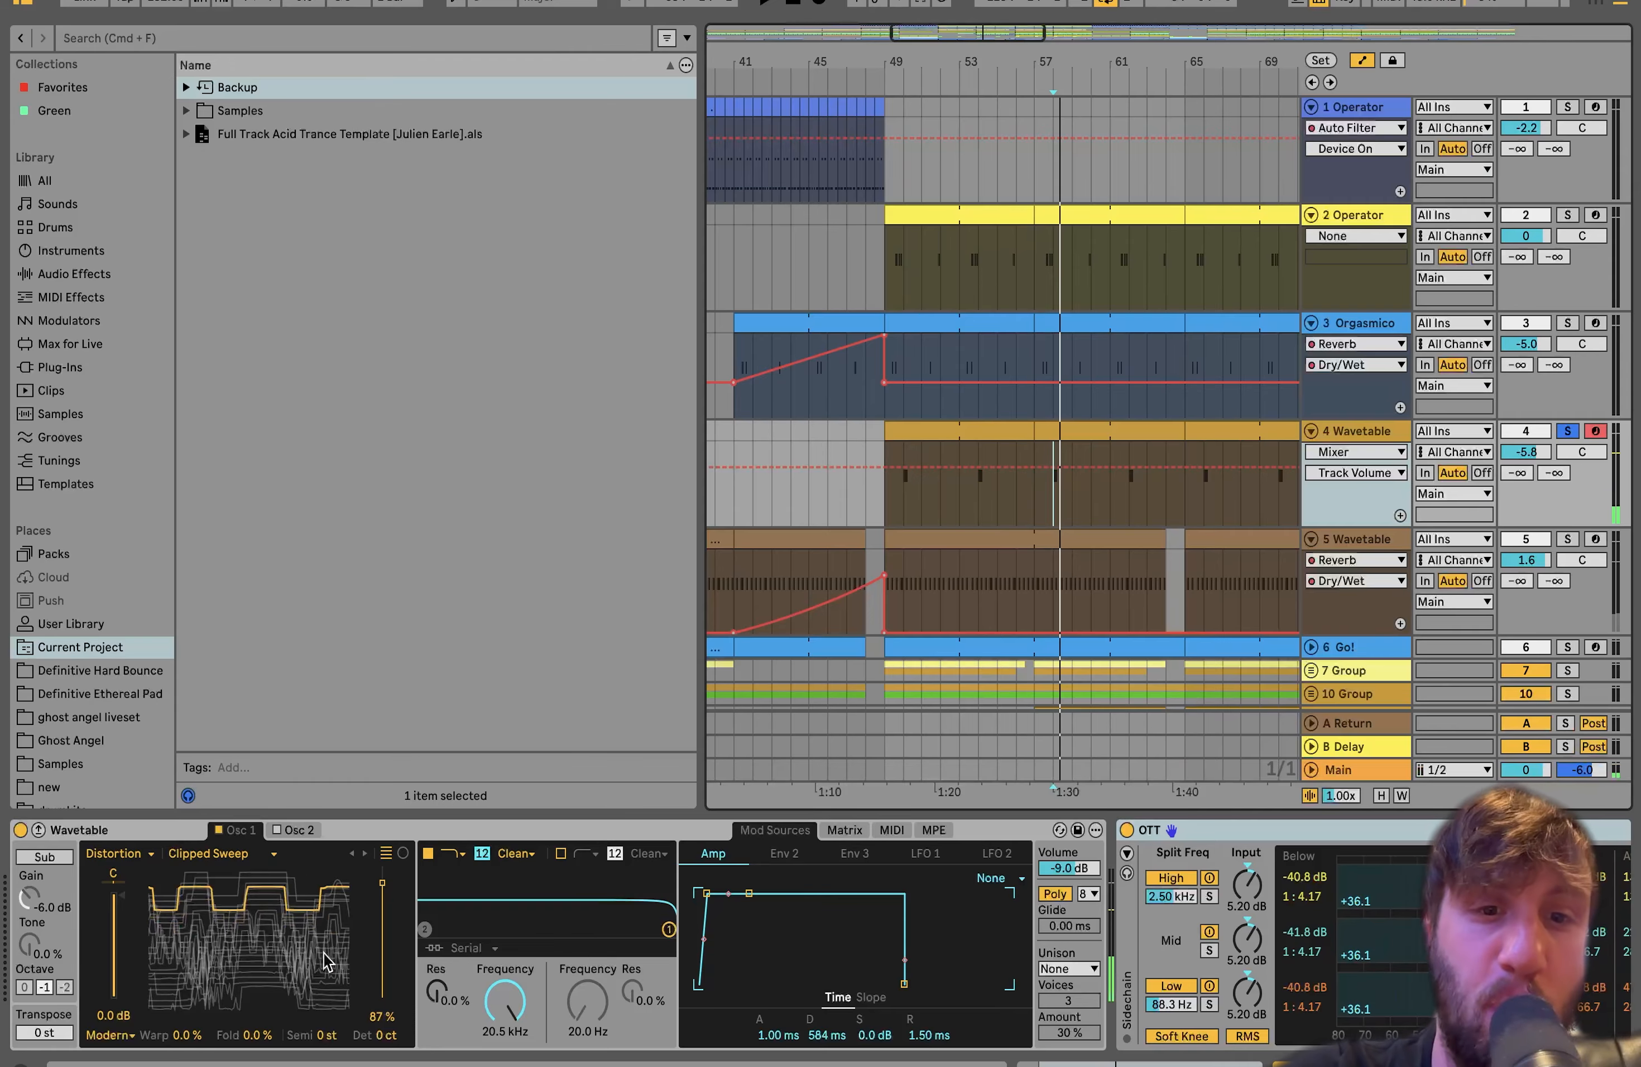
pyautogui.click(844, 830)
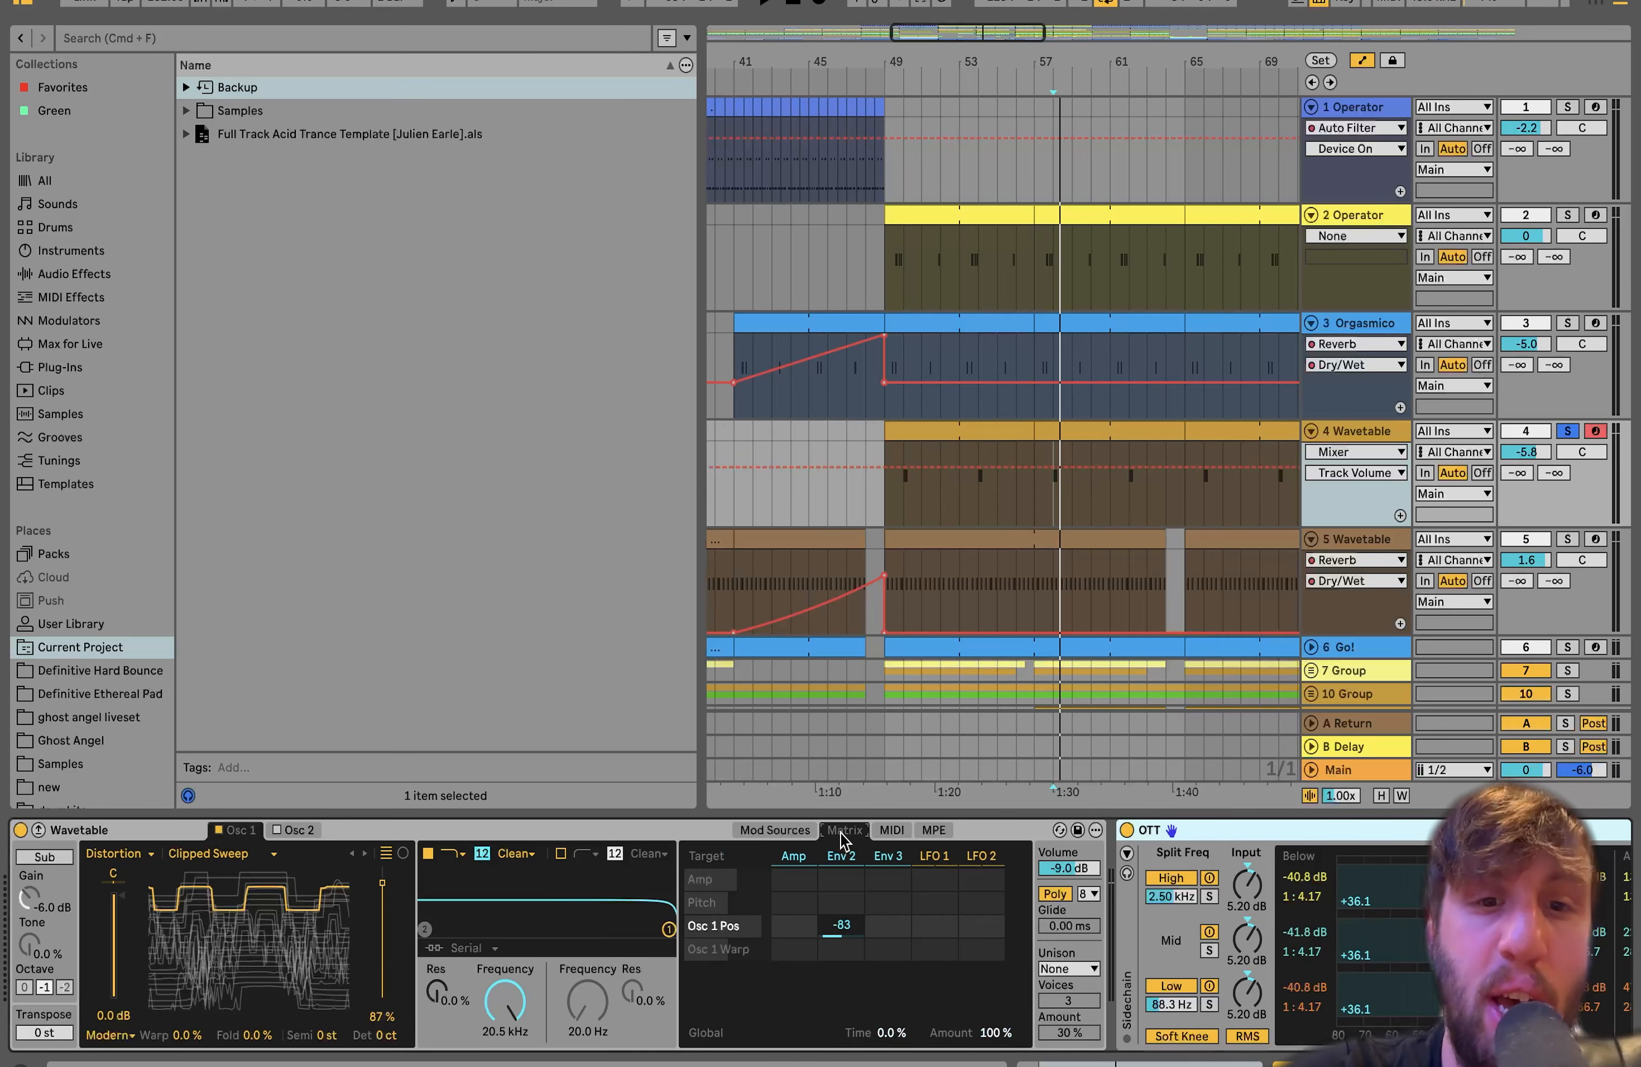
pyautogui.click(840, 860)
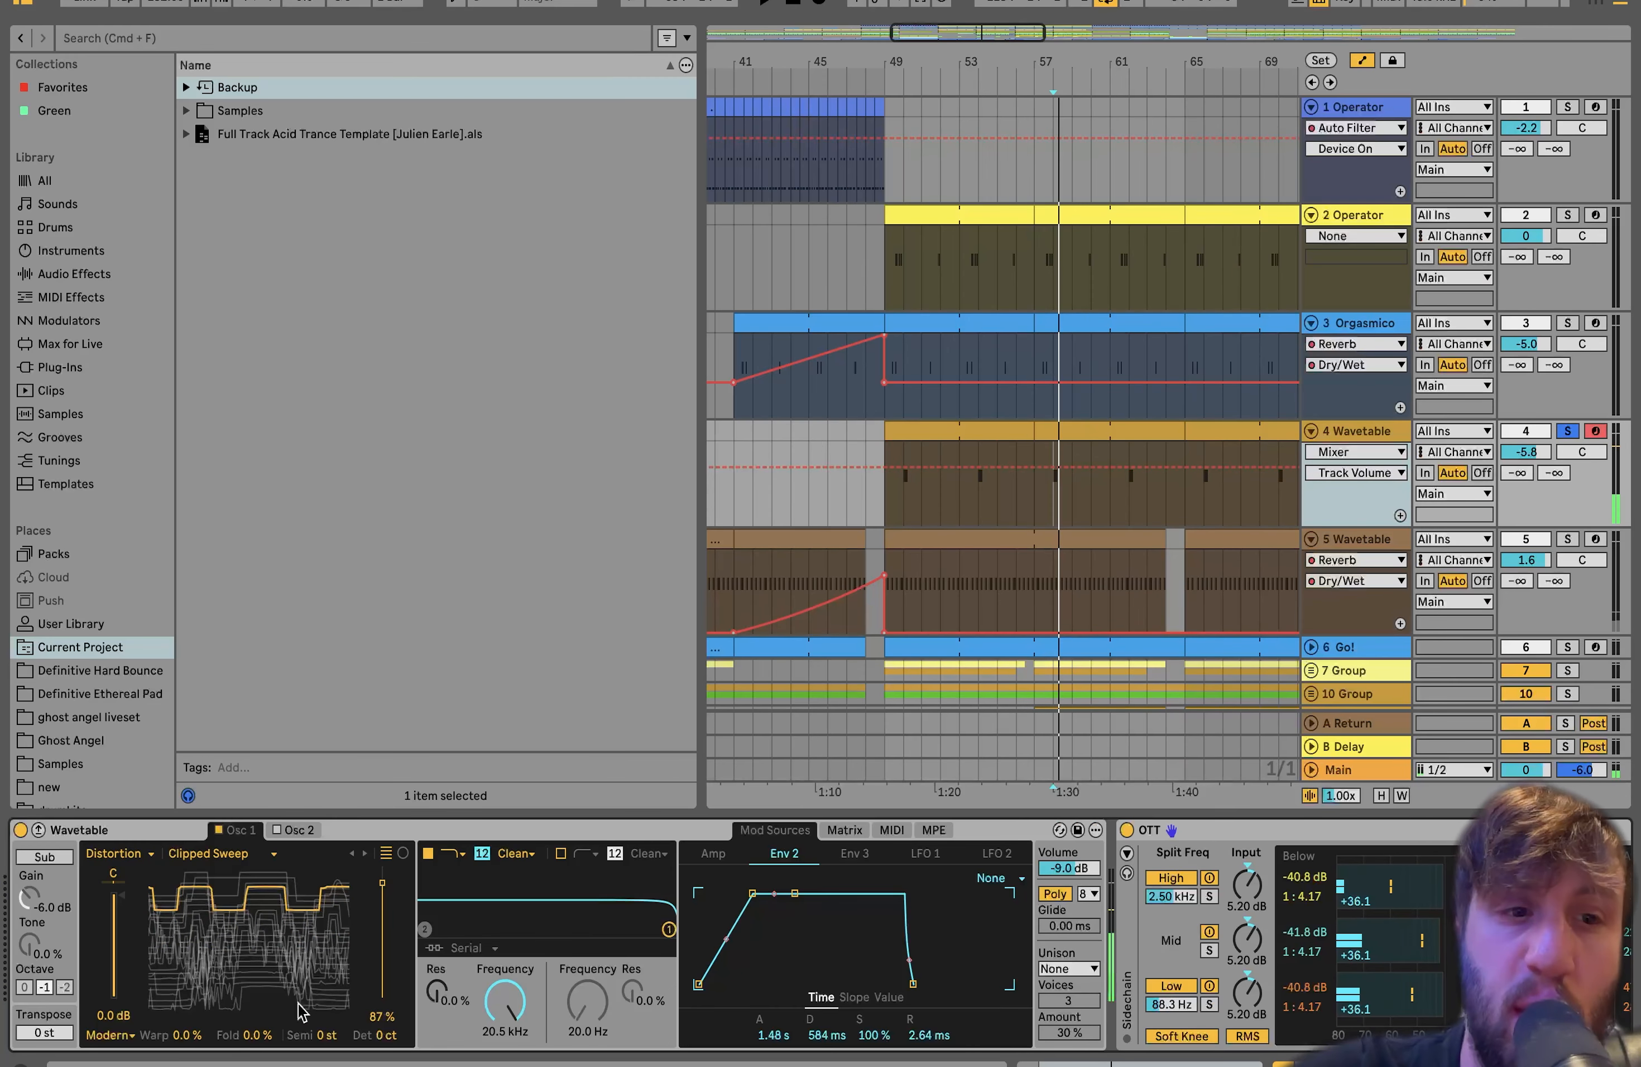
# Audition the OTT Amount on track 4 while playing the soloed sound, keeping it at 100%
pyautogui.hscroll(5, 543, 913)
pyautogui.hscroll(6, 543, 914)
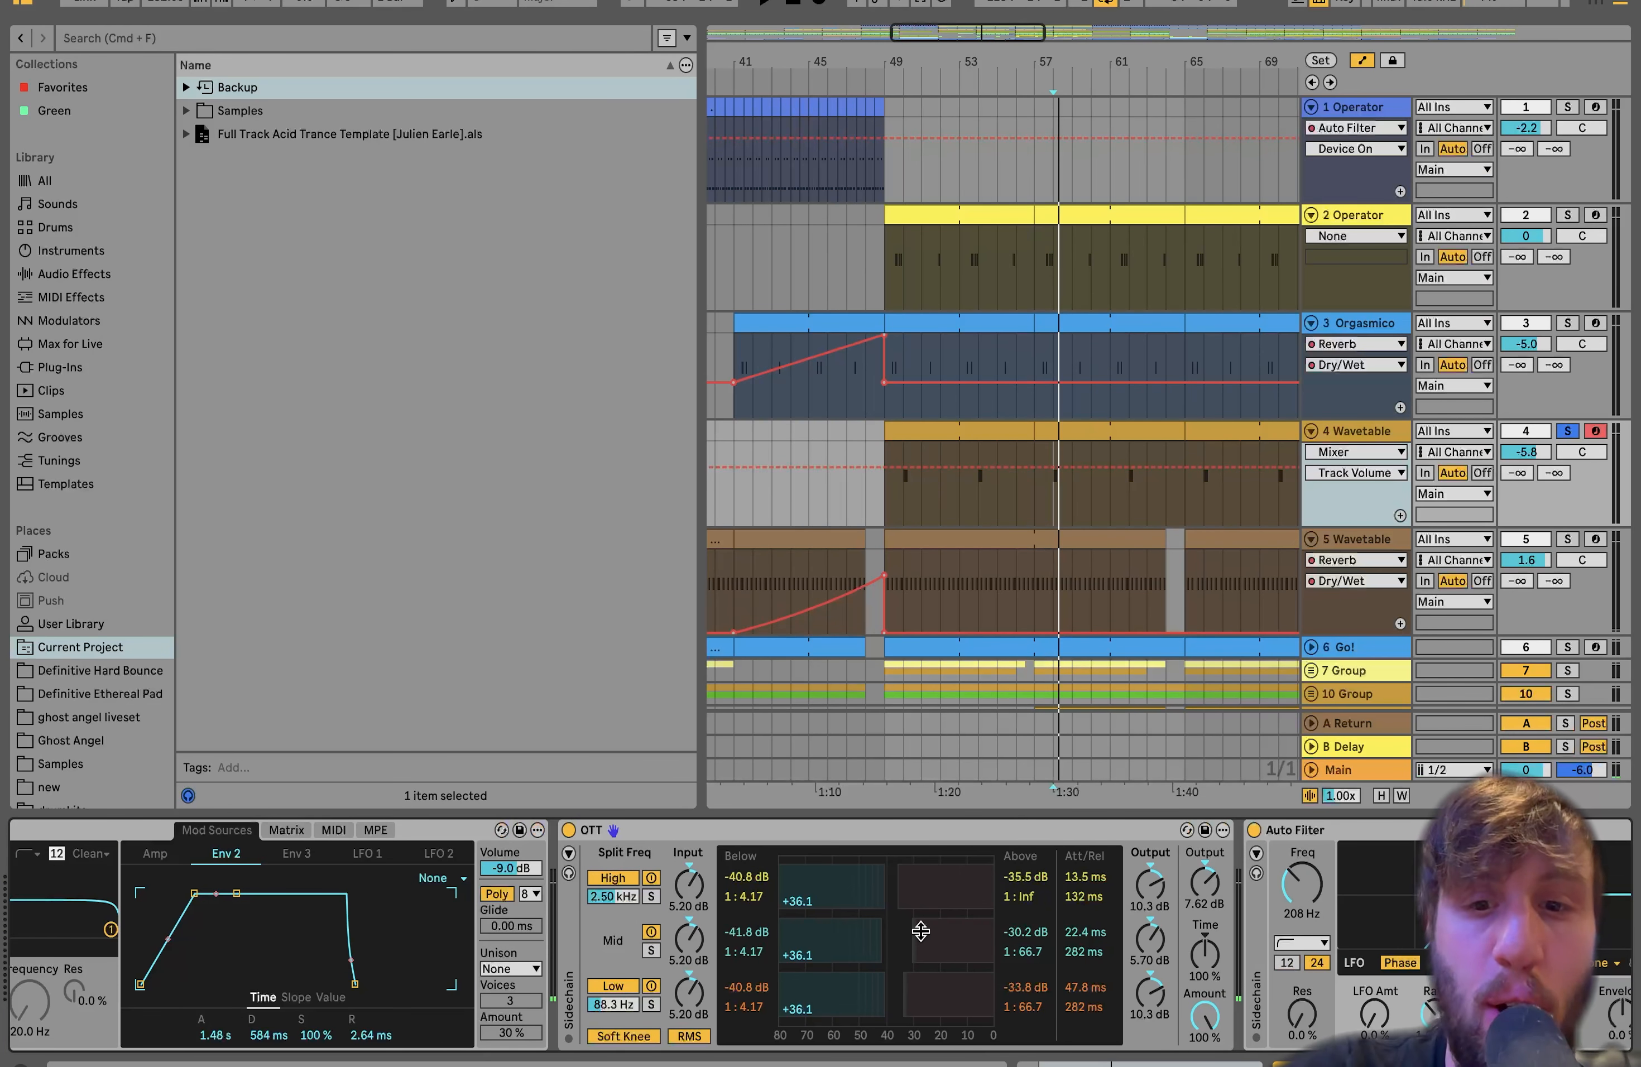
pyautogui.moveTo(1204, 1016)
pyautogui.mouseDown()
pyautogui.moveTo(1214, 1033)
pyautogui.moveTo(1212, 901)
pyautogui.mouseUp()
pyautogui.press('space')
pyautogui.press('space')
pyautogui.press('space')
pyautogui.press('space')
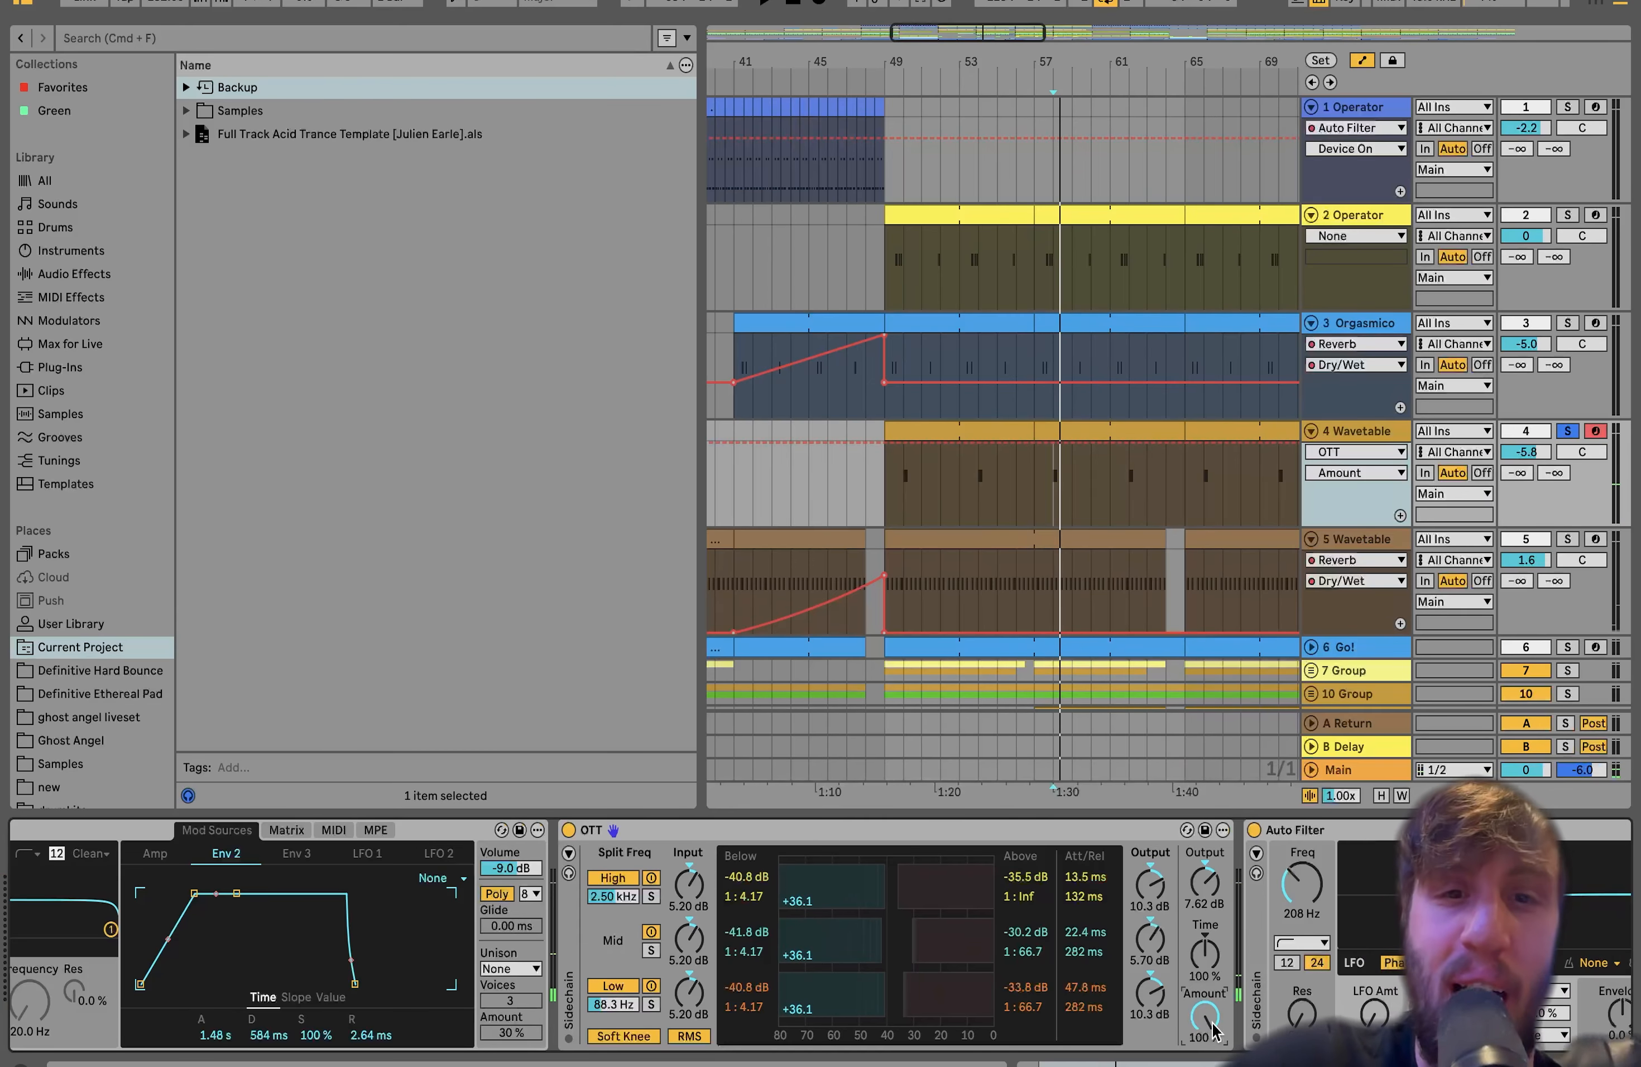
# Examine the Auto Filter and Auto Pan at the end of track 4's device chain
pyautogui.hscroll(3, 1212, 1033)
pyautogui.scroll(-4, 1093, 508)
pyautogui.hscroll(5, 1094, 508)
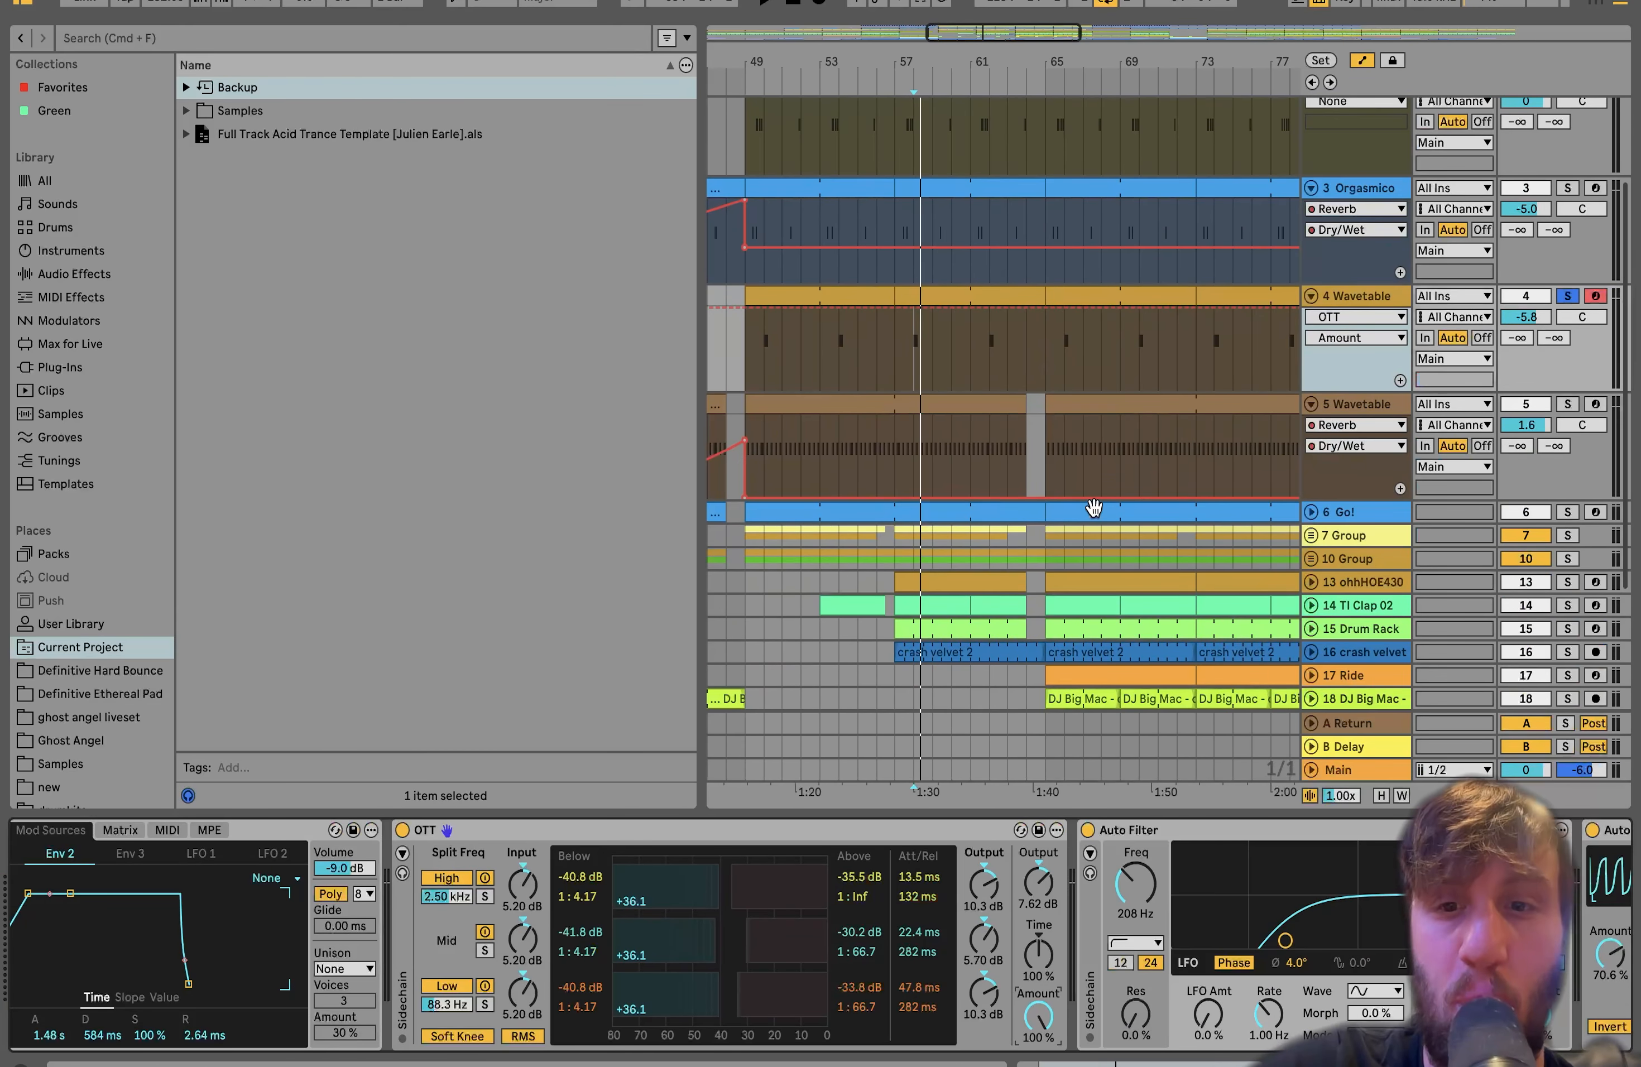
pyautogui.hscroll(5, 1260, 937)
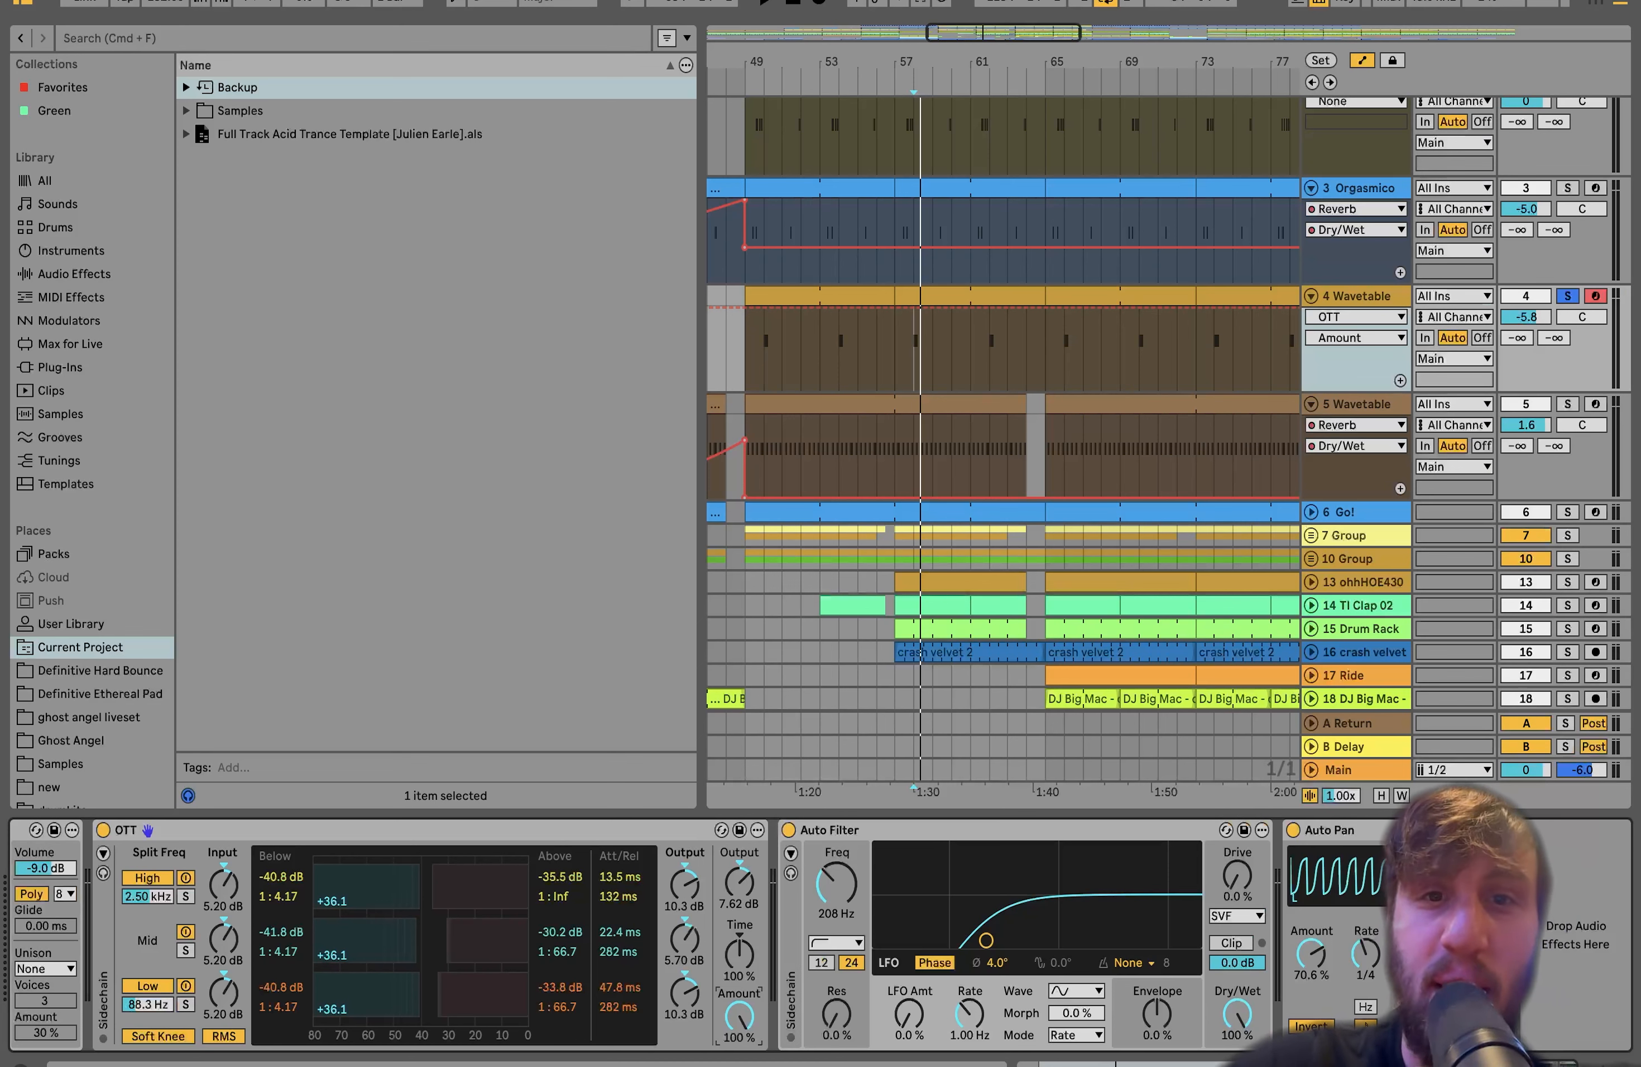
# Solo track 5 Wavetable, listen to it from bar 65, and arm the track for live playing
pyautogui.click(1569, 406)
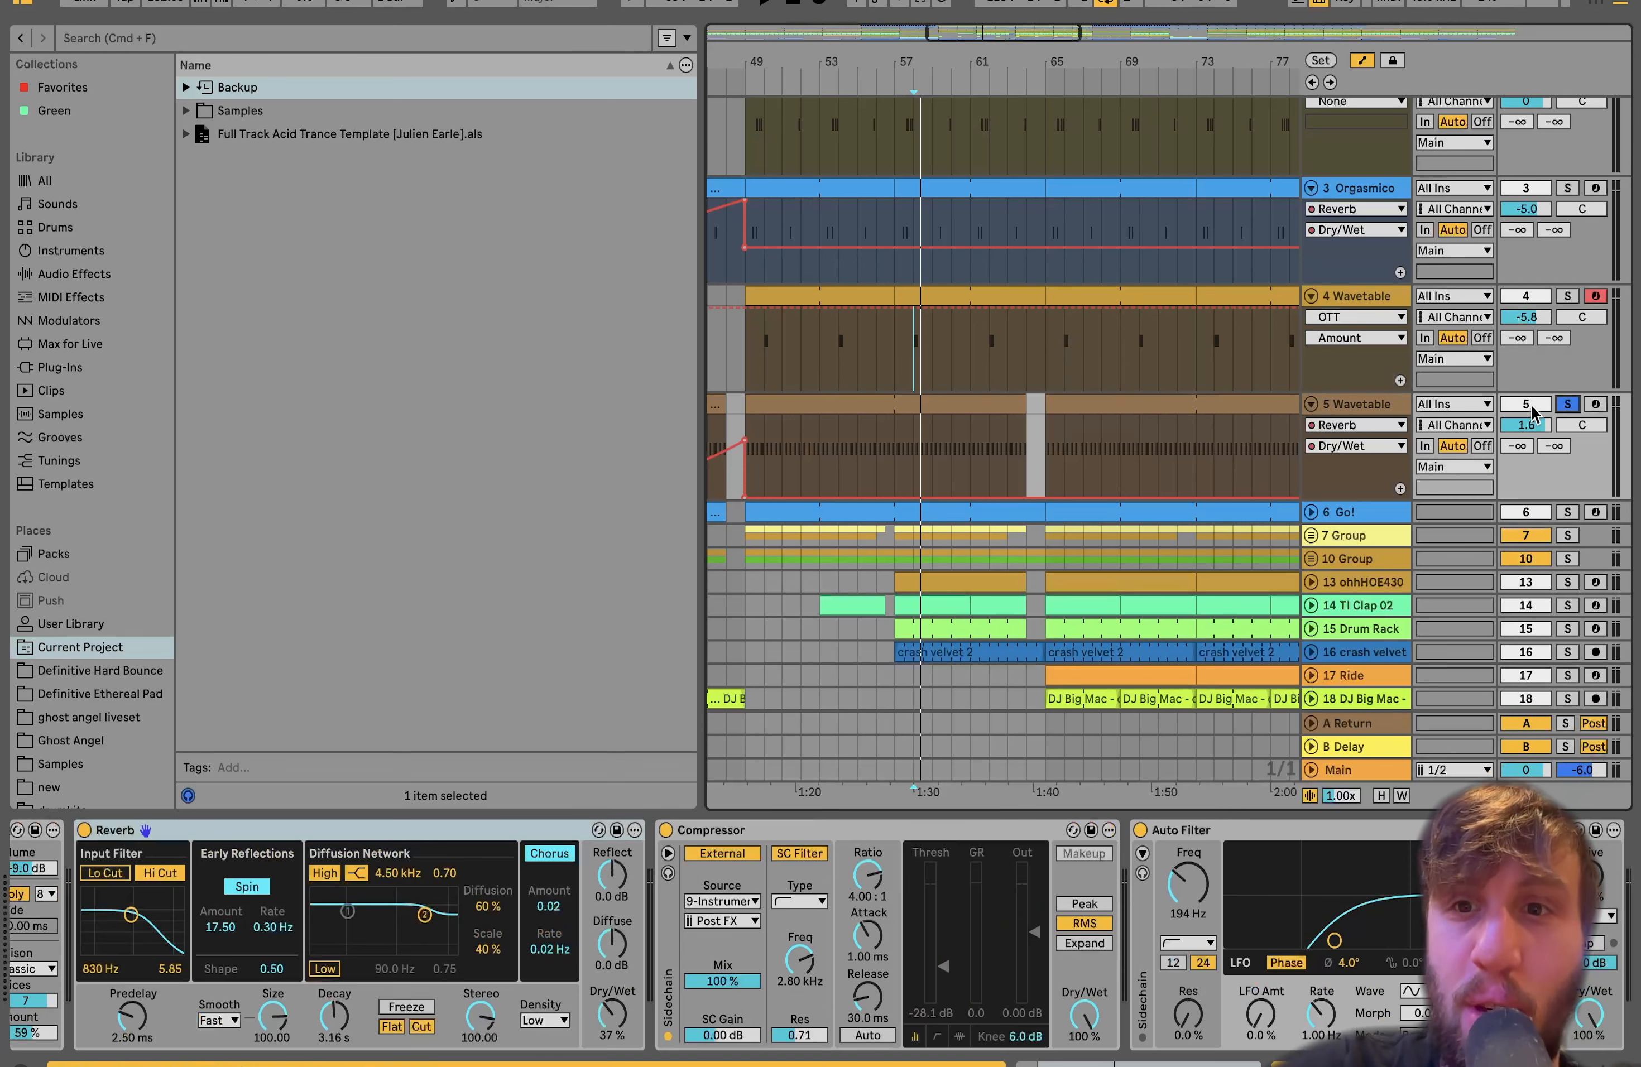
pyautogui.click(1050, 457)
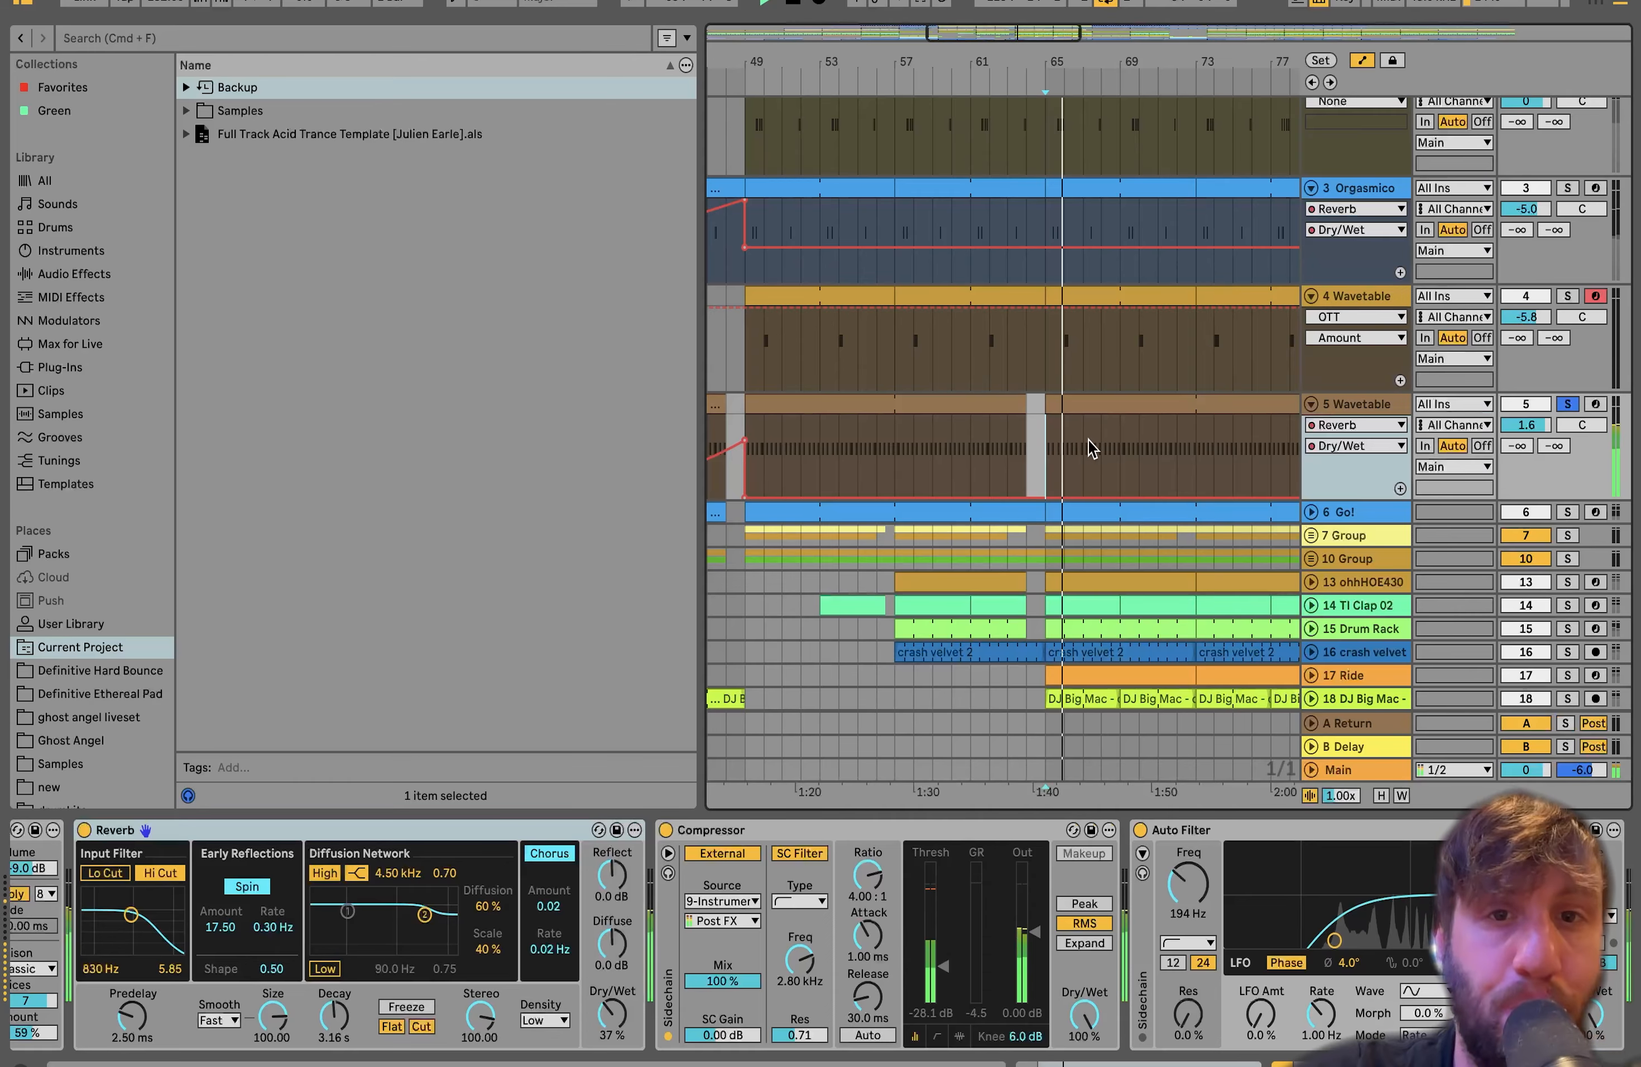
pyautogui.scroll(-3, 1091, 445)
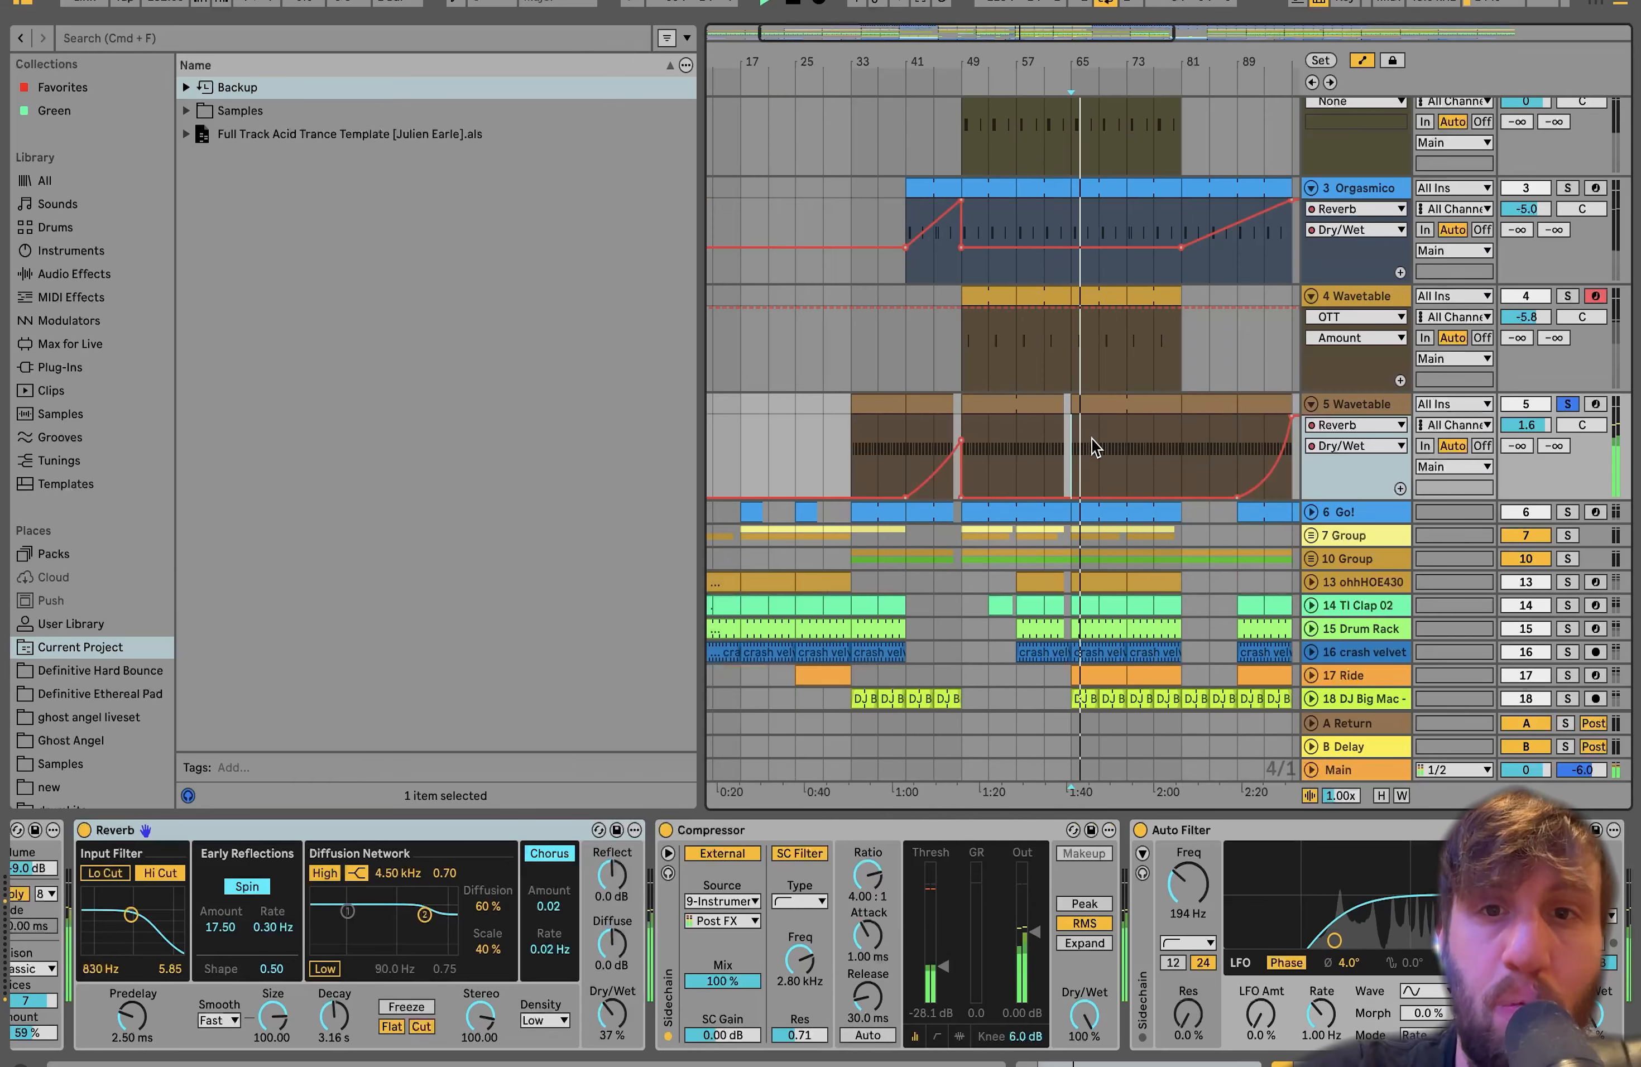
pyautogui.click(1597, 405)
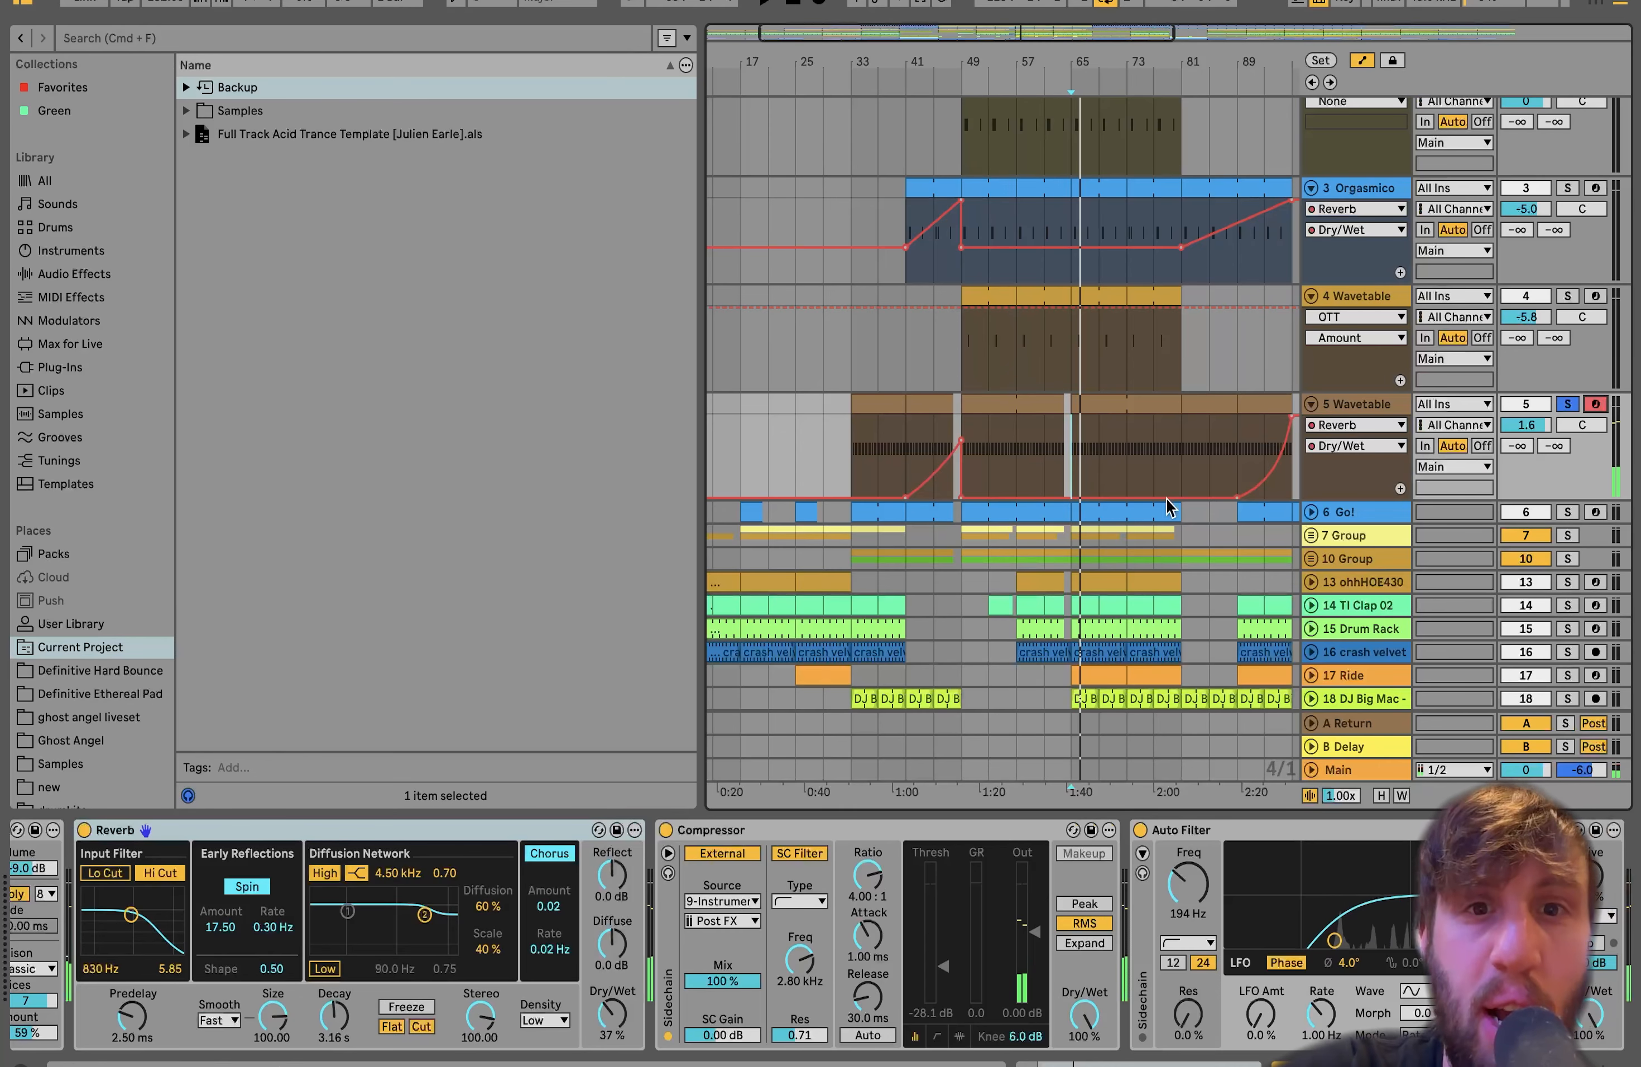
# Show the Filter 1 Freq automation of track 5's Wavetable and listen to it from bar 81
pyautogui.hscroll(-10, 568, 967)
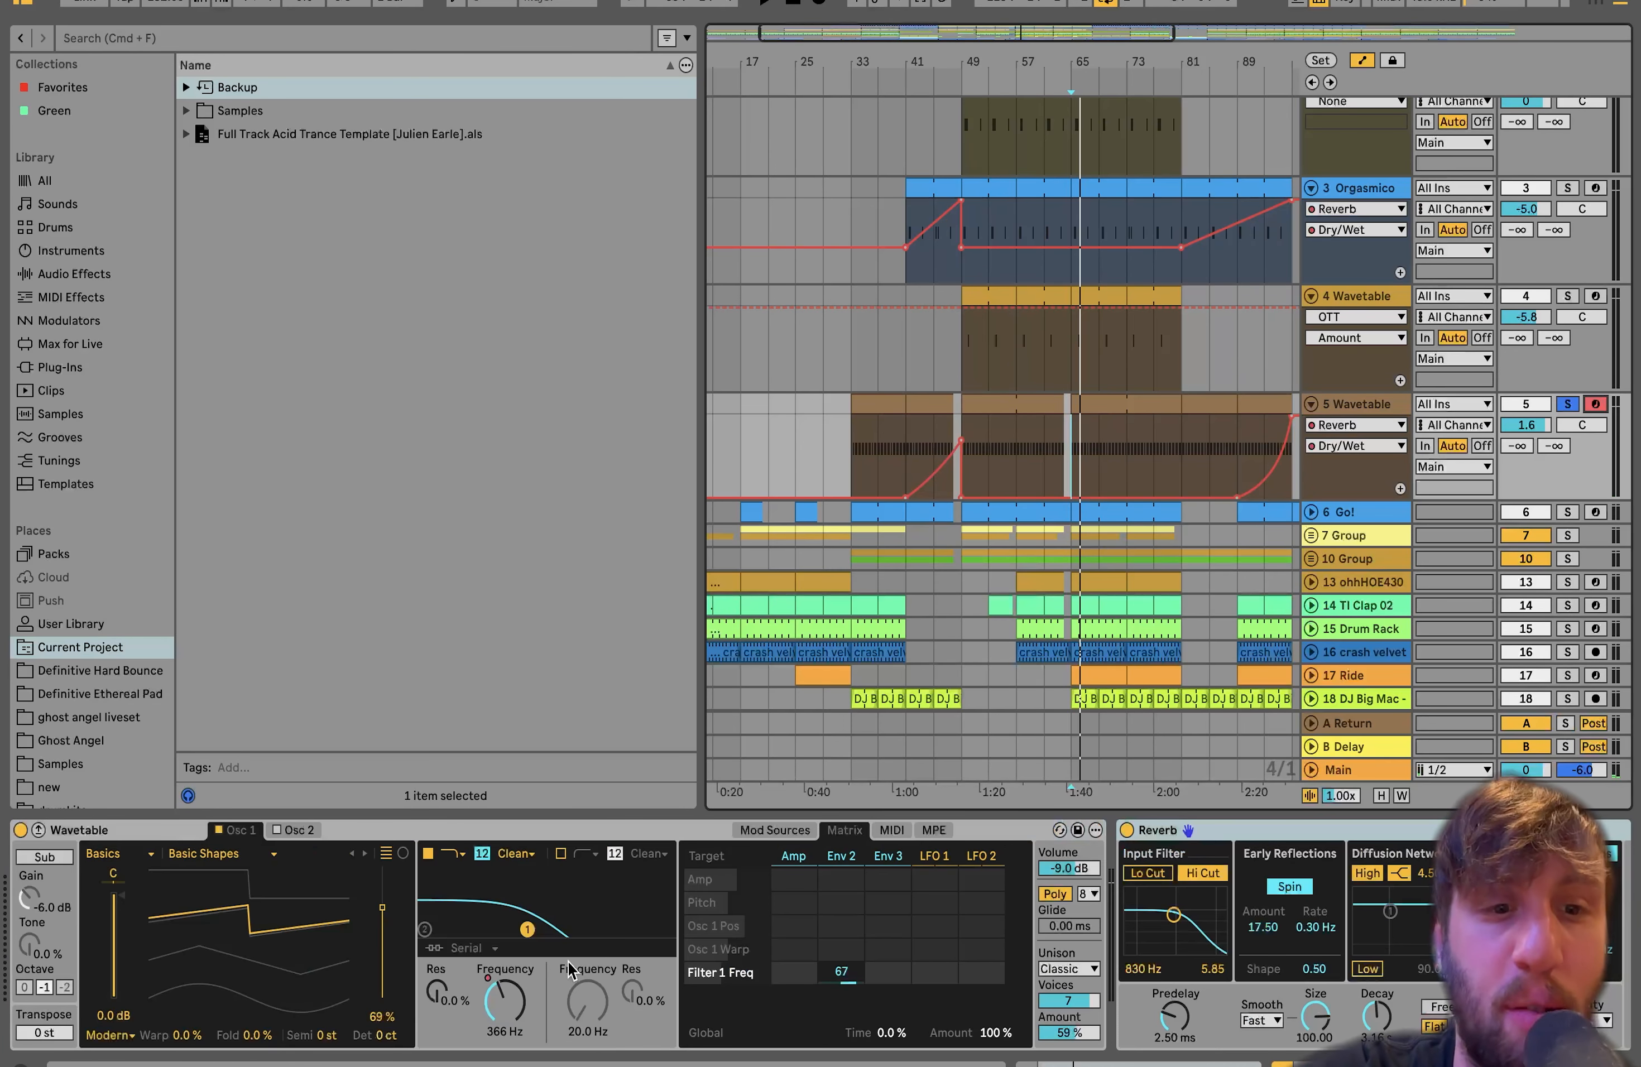
pyautogui.click(505, 1005)
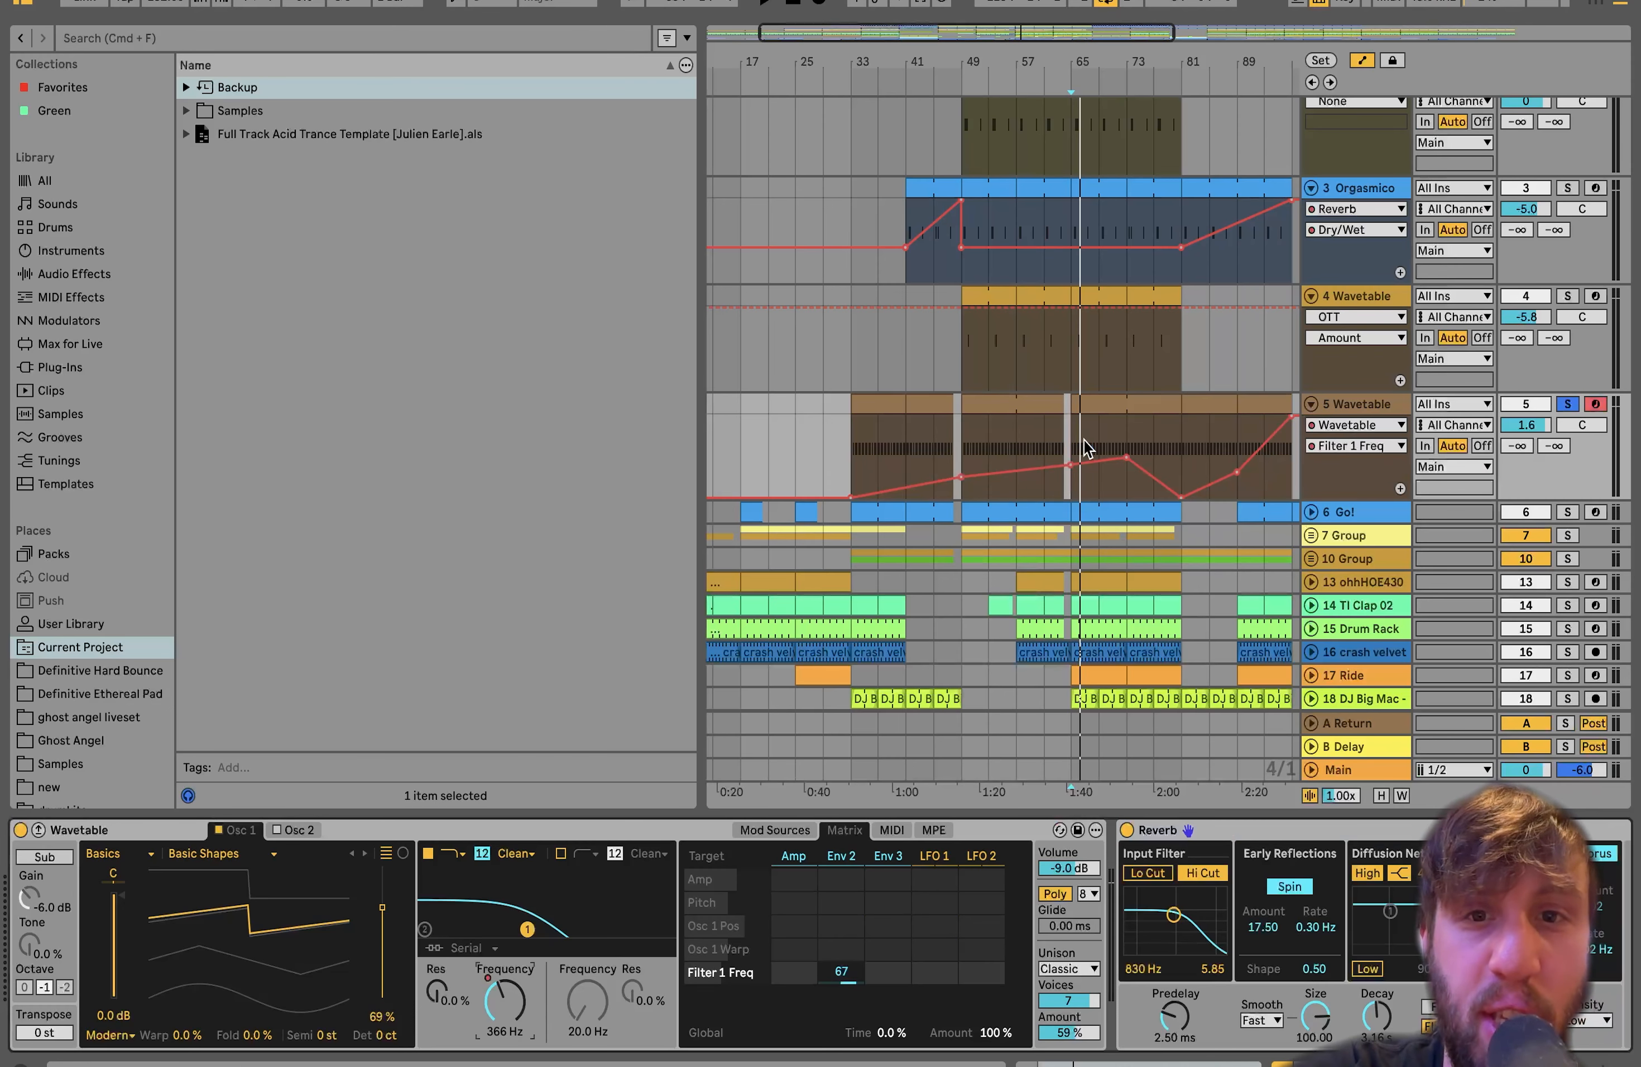
pyautogui.click(1179, 433)
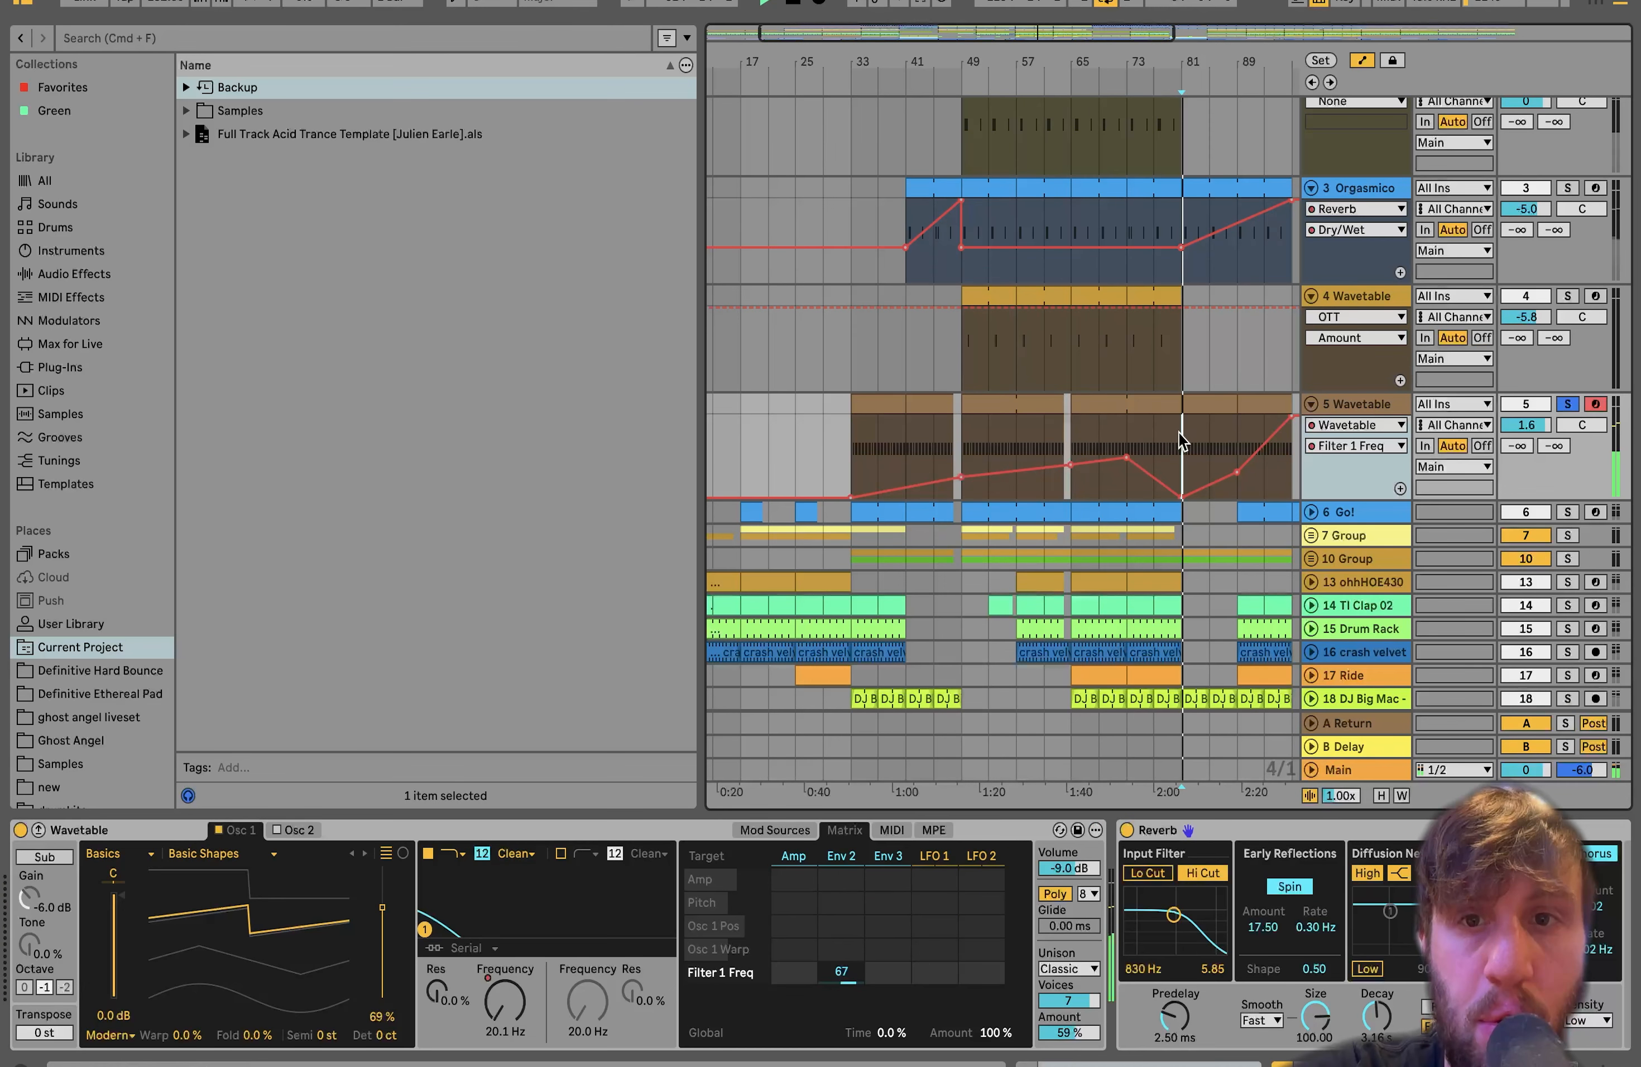
# Listen to track 5 Wavetable's filter rise from bar 93, unsoloing the track to hear it with the full mix
pyautogui.scroll(1, 1179, 434)
pyautogui.hscroll(4, 1182, 440)
pyautogui.click(1134, 516)
pyautogui.press('space')
pyautogui.press('space')
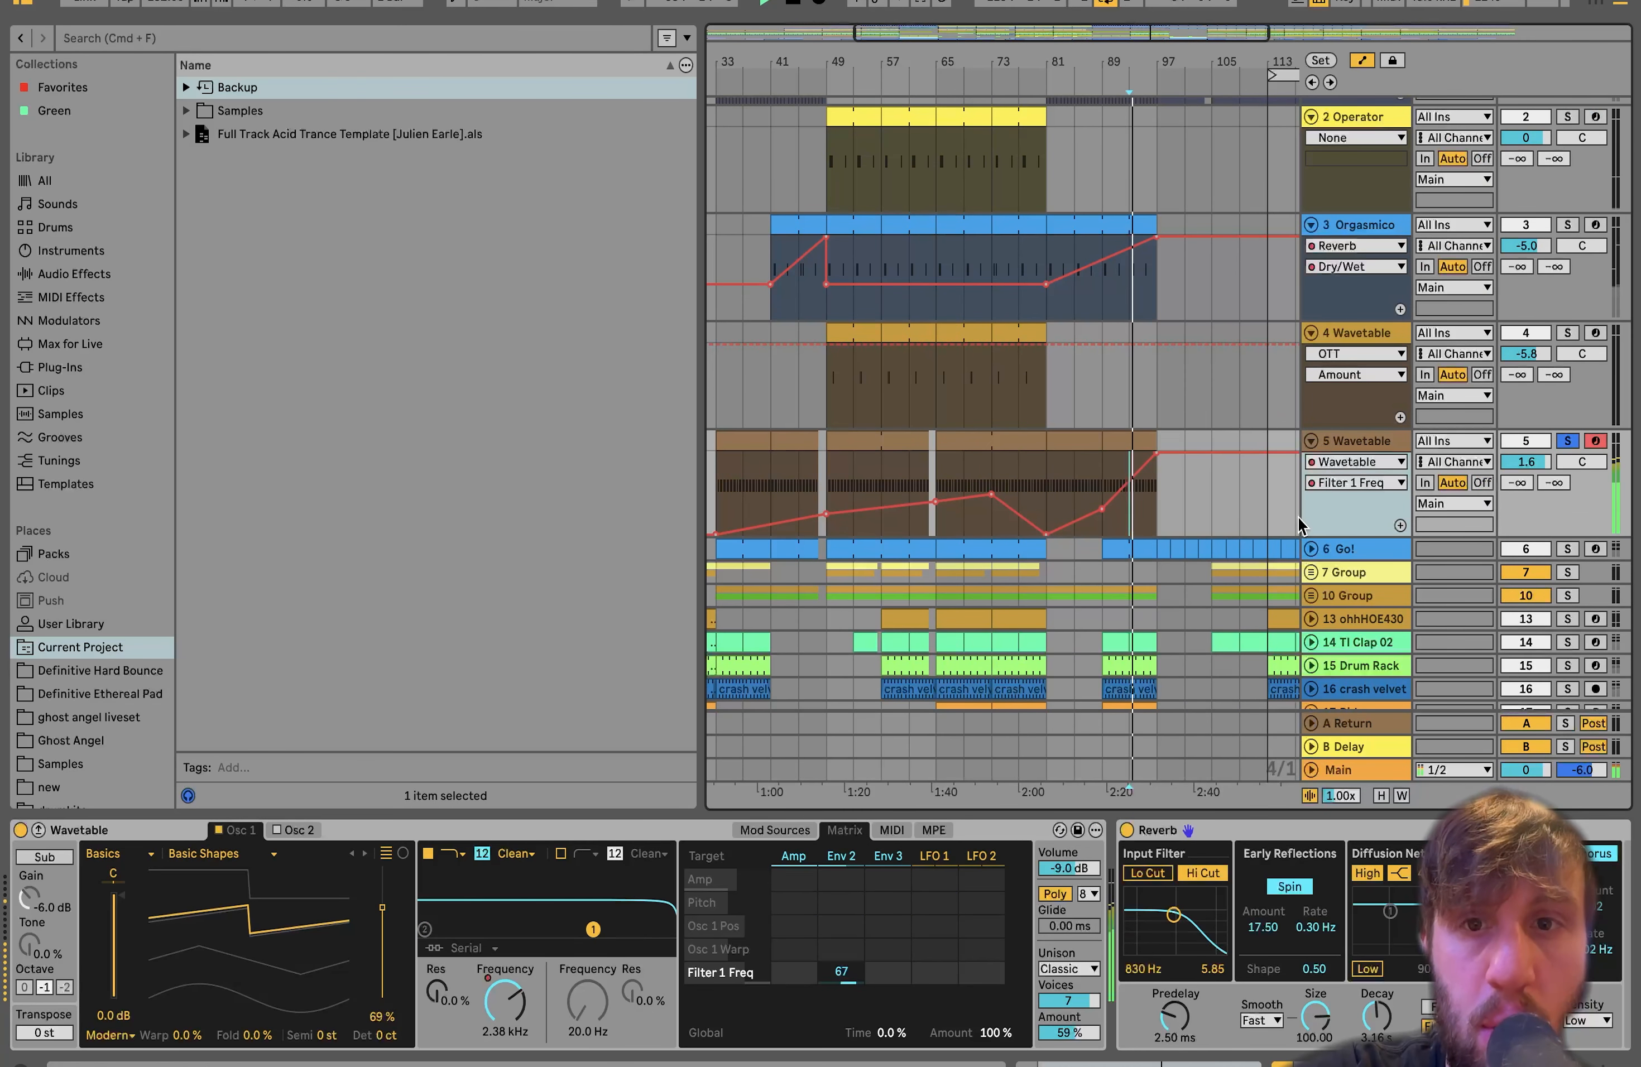
pyautogui.click(1567, 442)
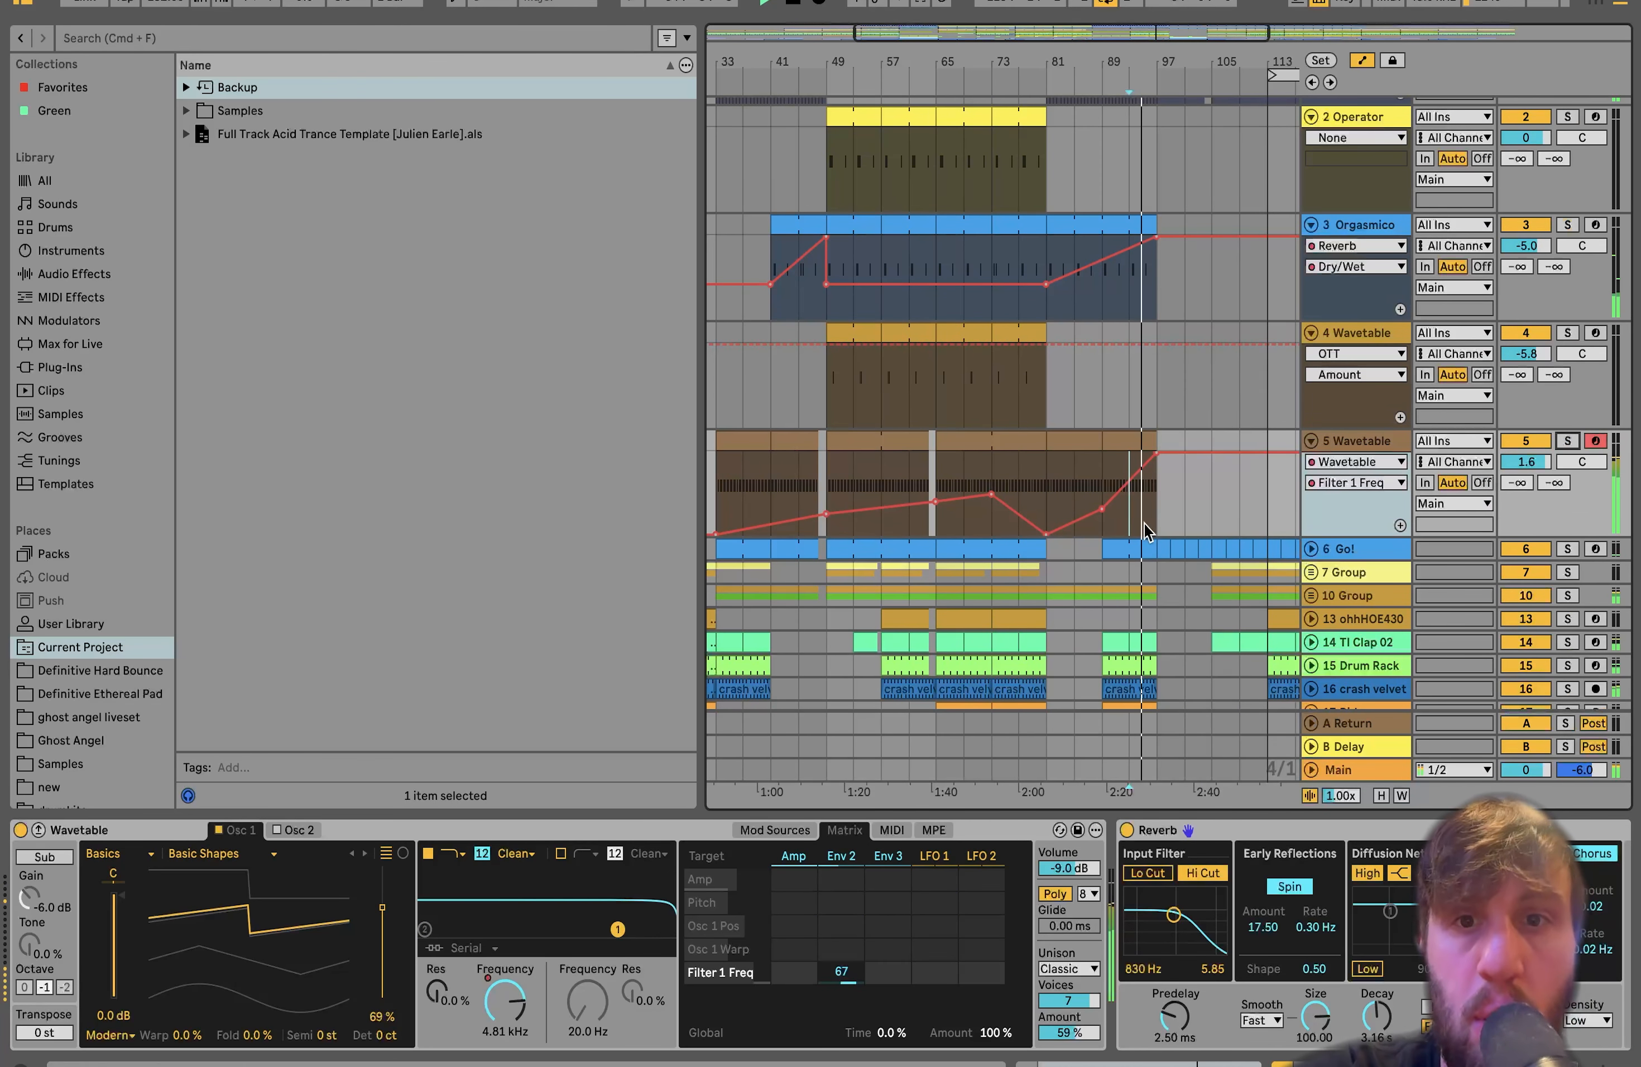
pyautogui.press('-')
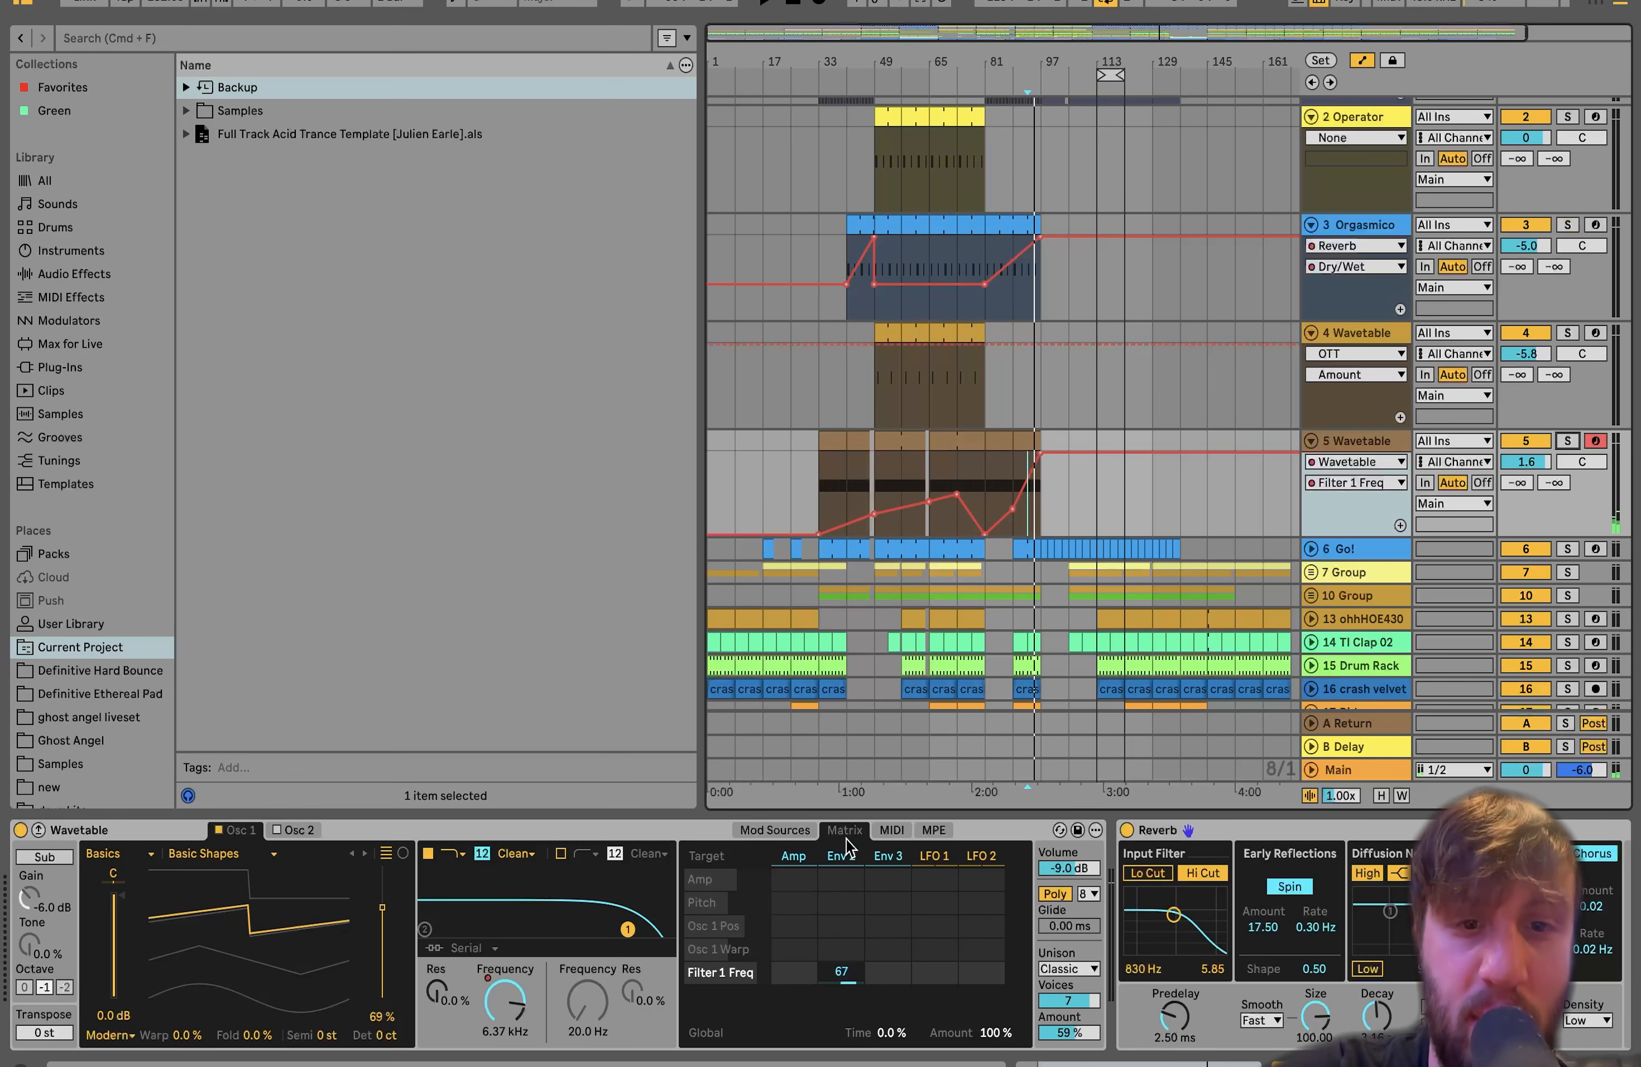
# Show the Env 2 envelope in track 5's Wavetable and listen to the full mix from bar 57
pyautogui.click(843, 858)
pyautogui.hscroll(10, 889, 955)
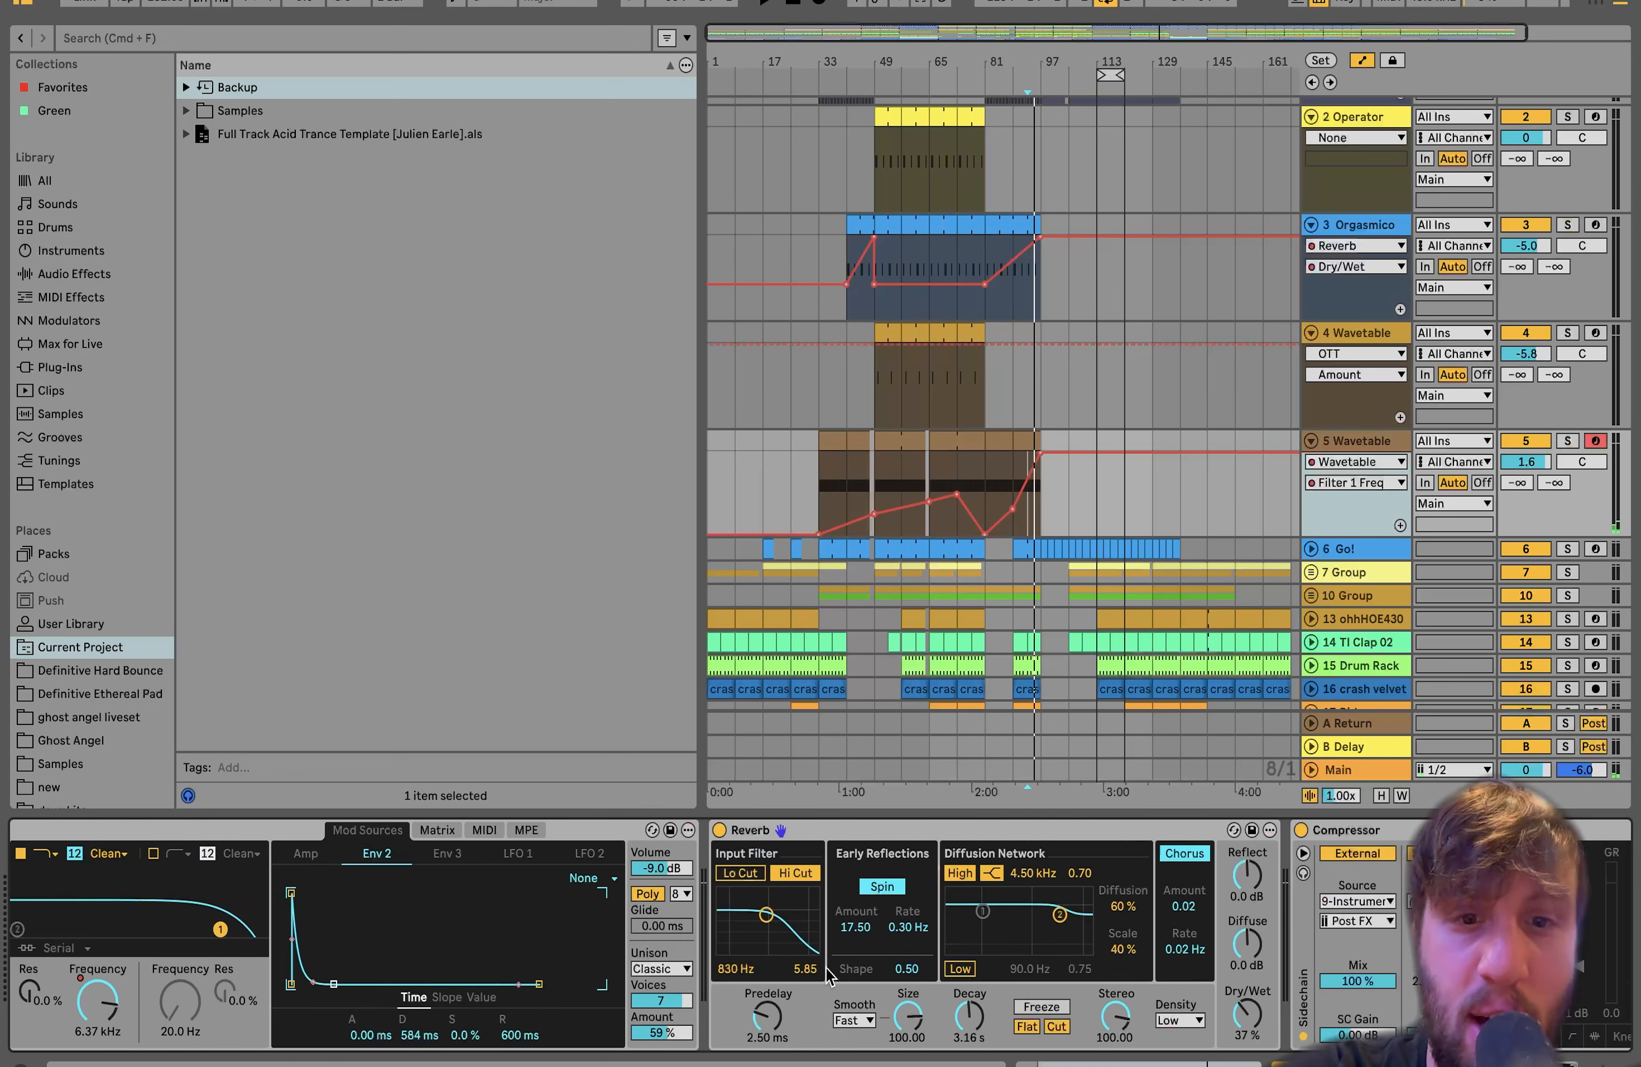
pyautogui.click(901, 473)
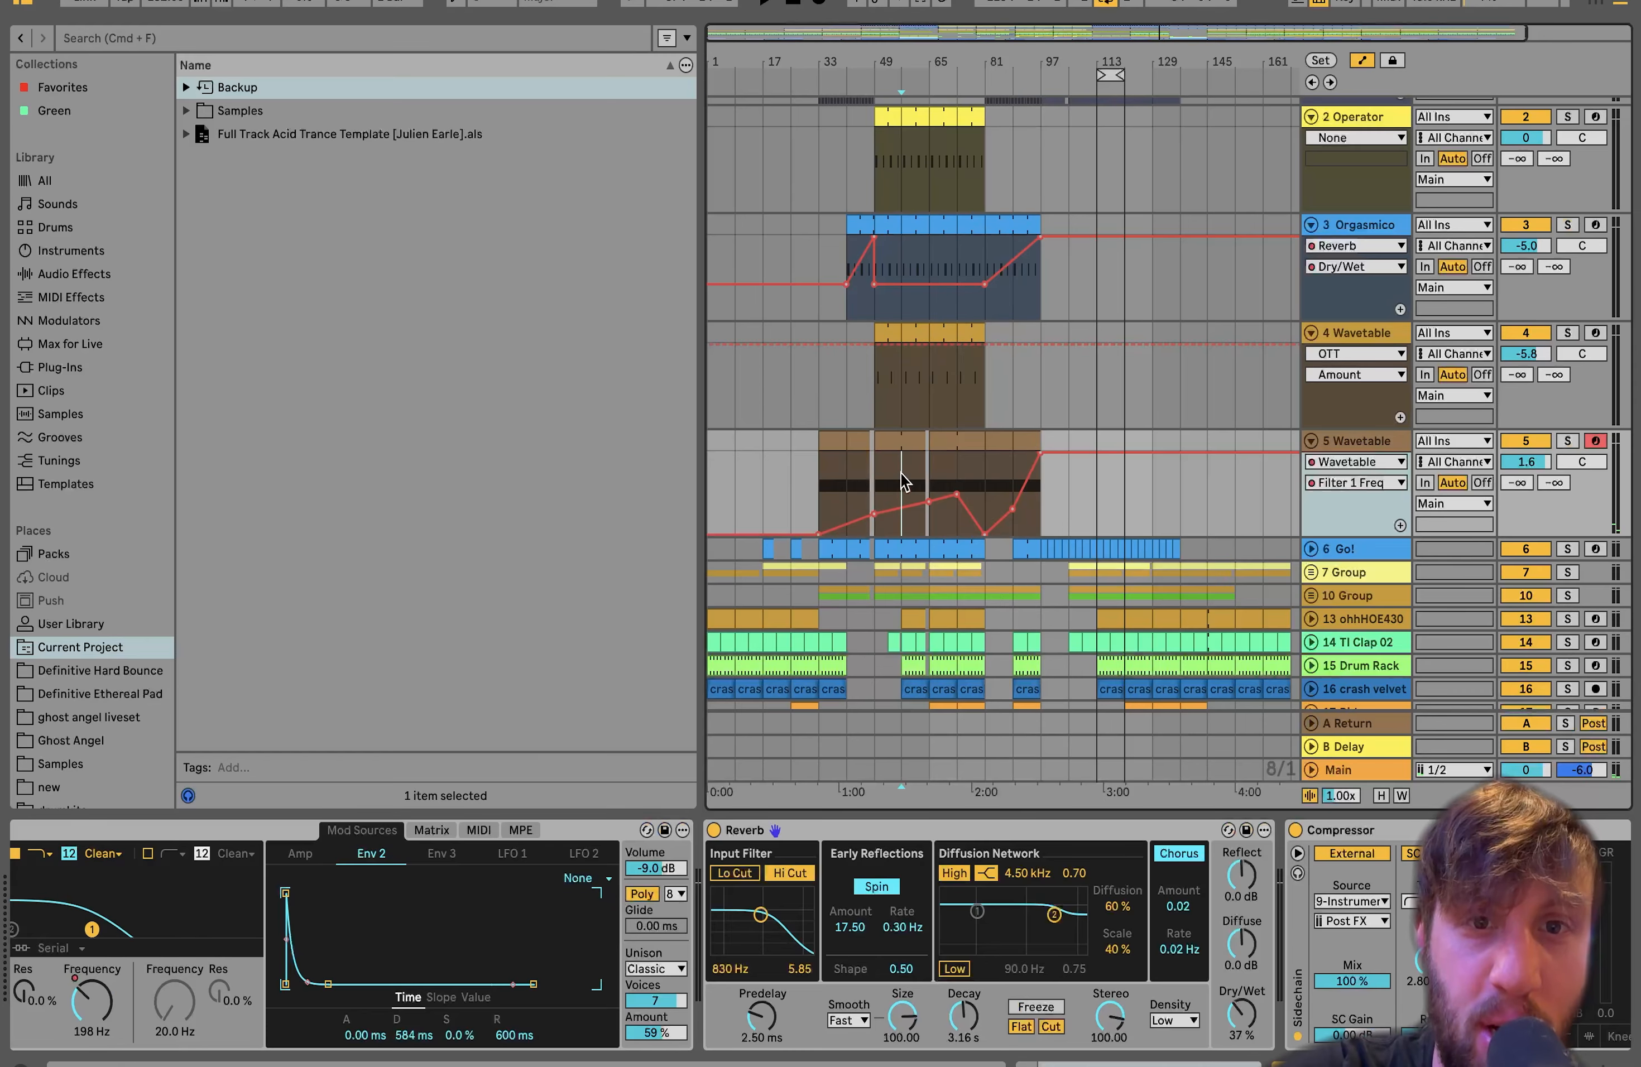
pyautogui.press('space')
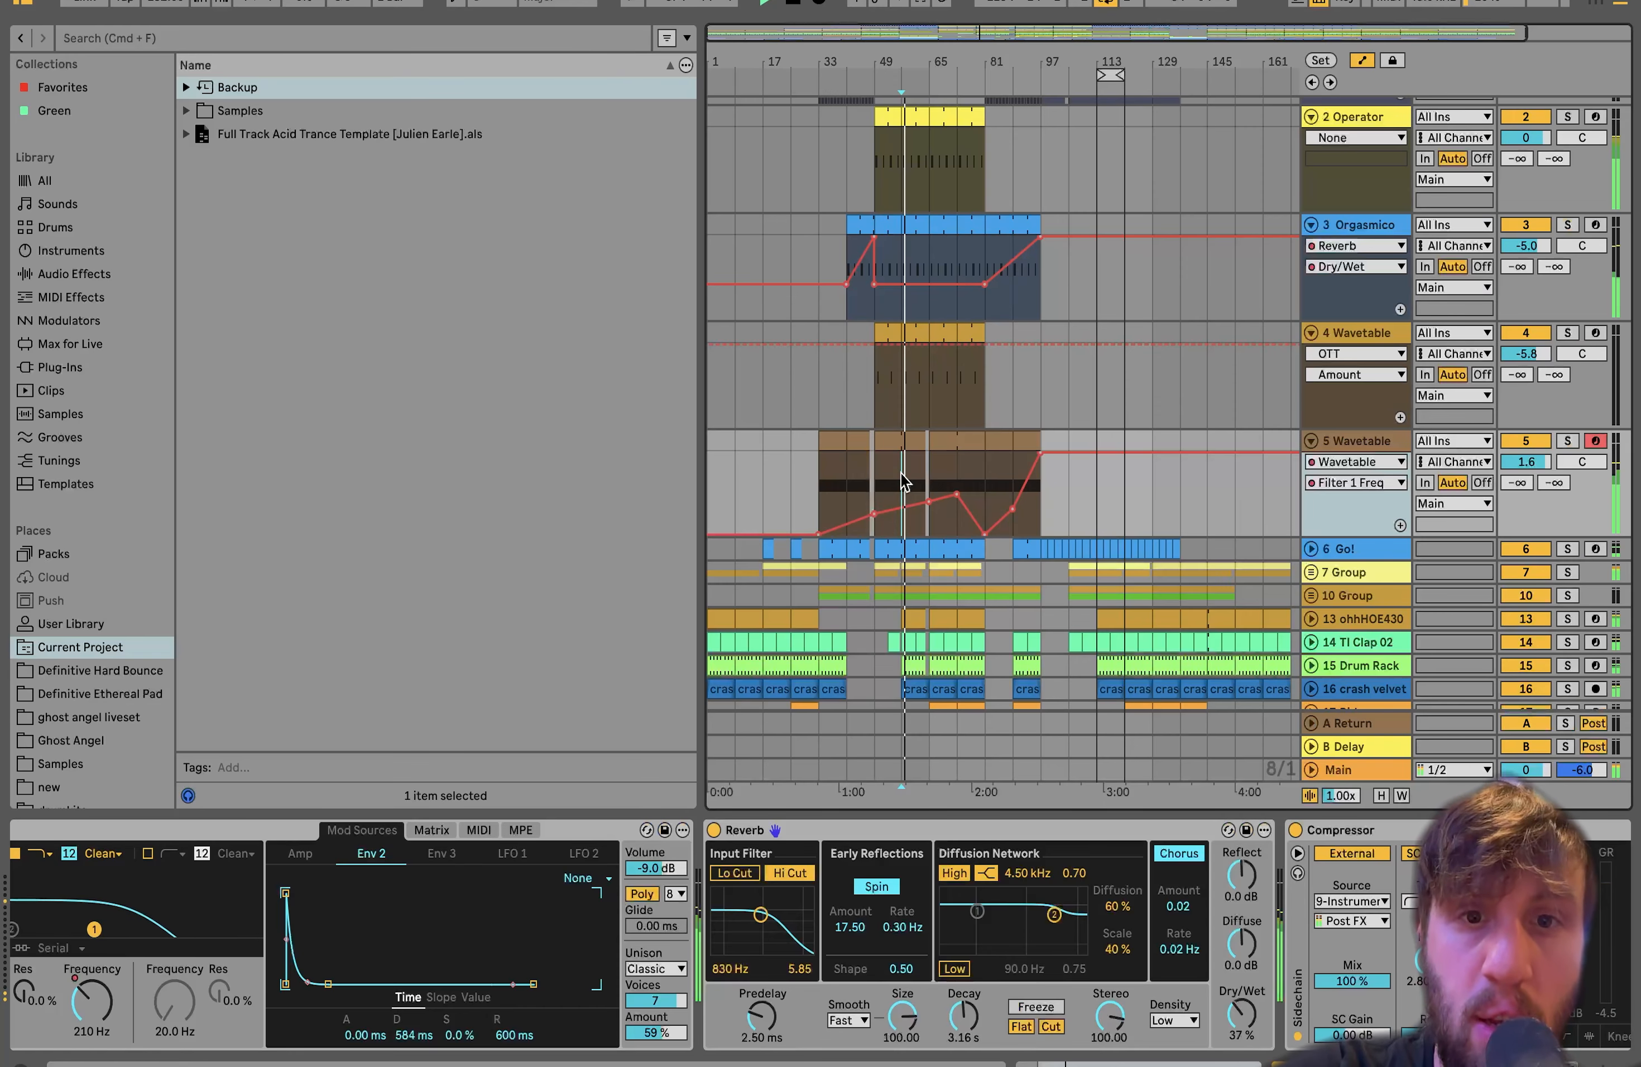
# Examine track 5's Compressor and Auto Filter, and show the Dry/Wet automation of its second Reverb
pyautogui.hscroll(3, 882, 1039)
pyautogui.hscroll(20, 881, 1040)
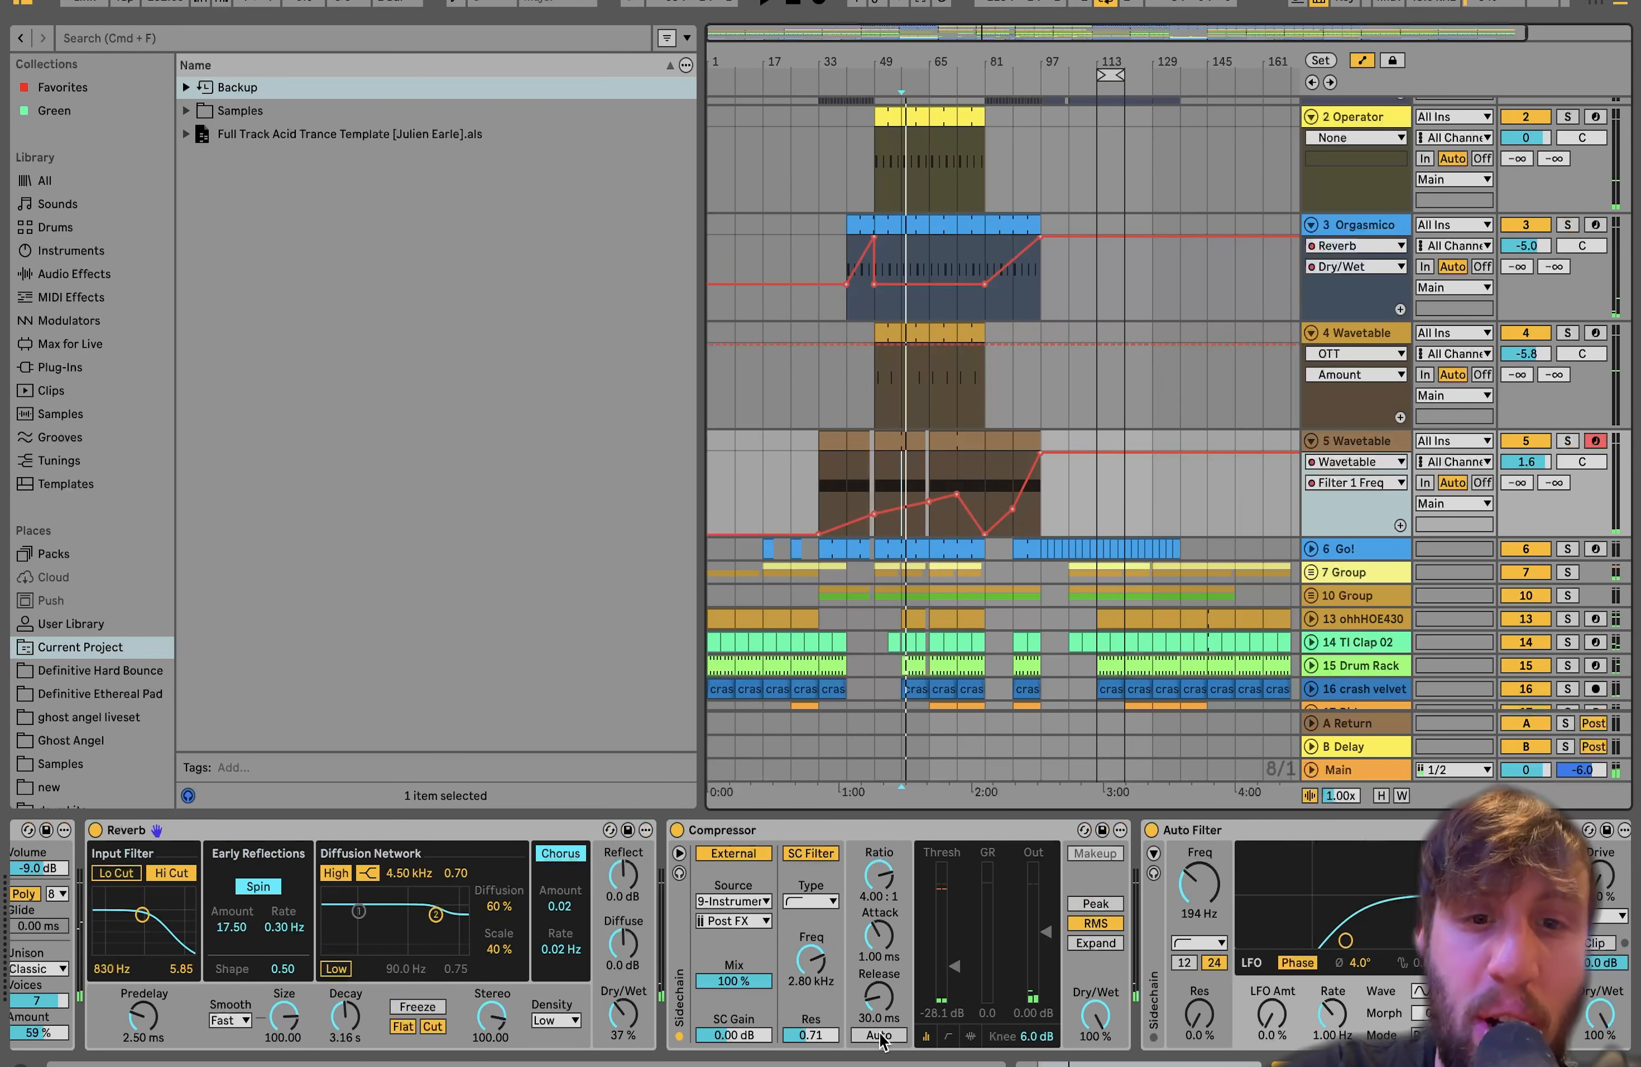
pyautogui.hscroll(11, 1126, 956)
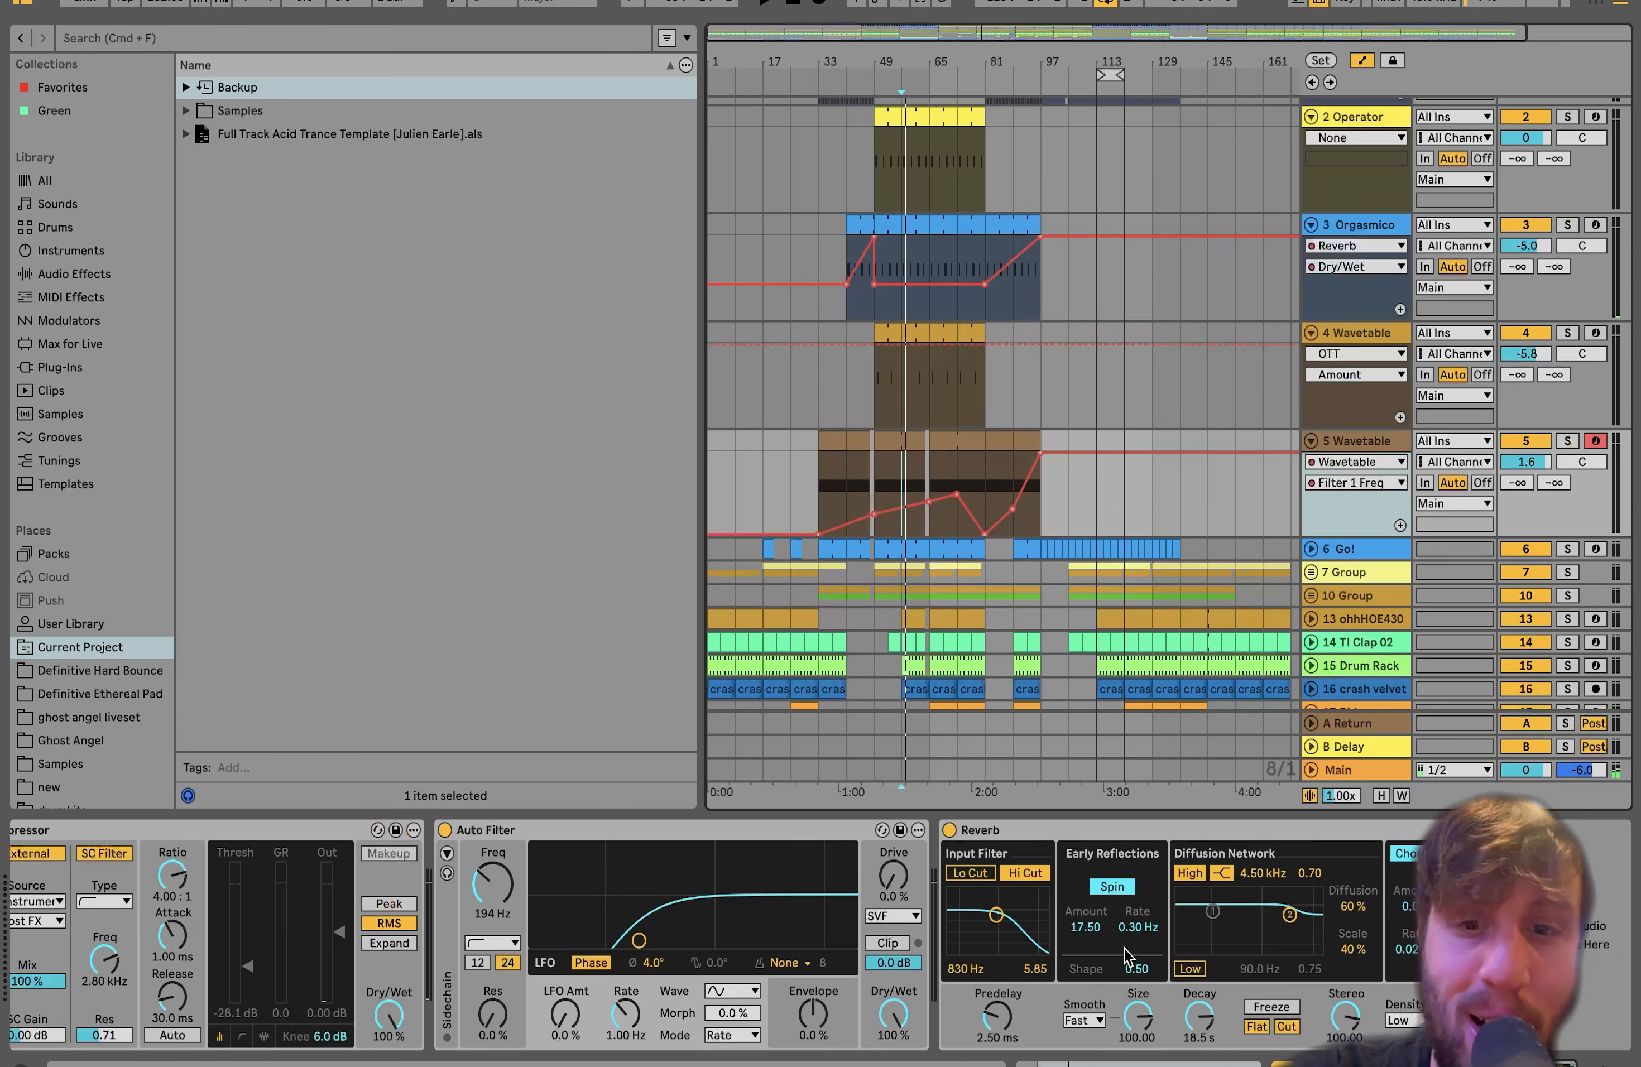
pyautogui.click(1480, 1015)
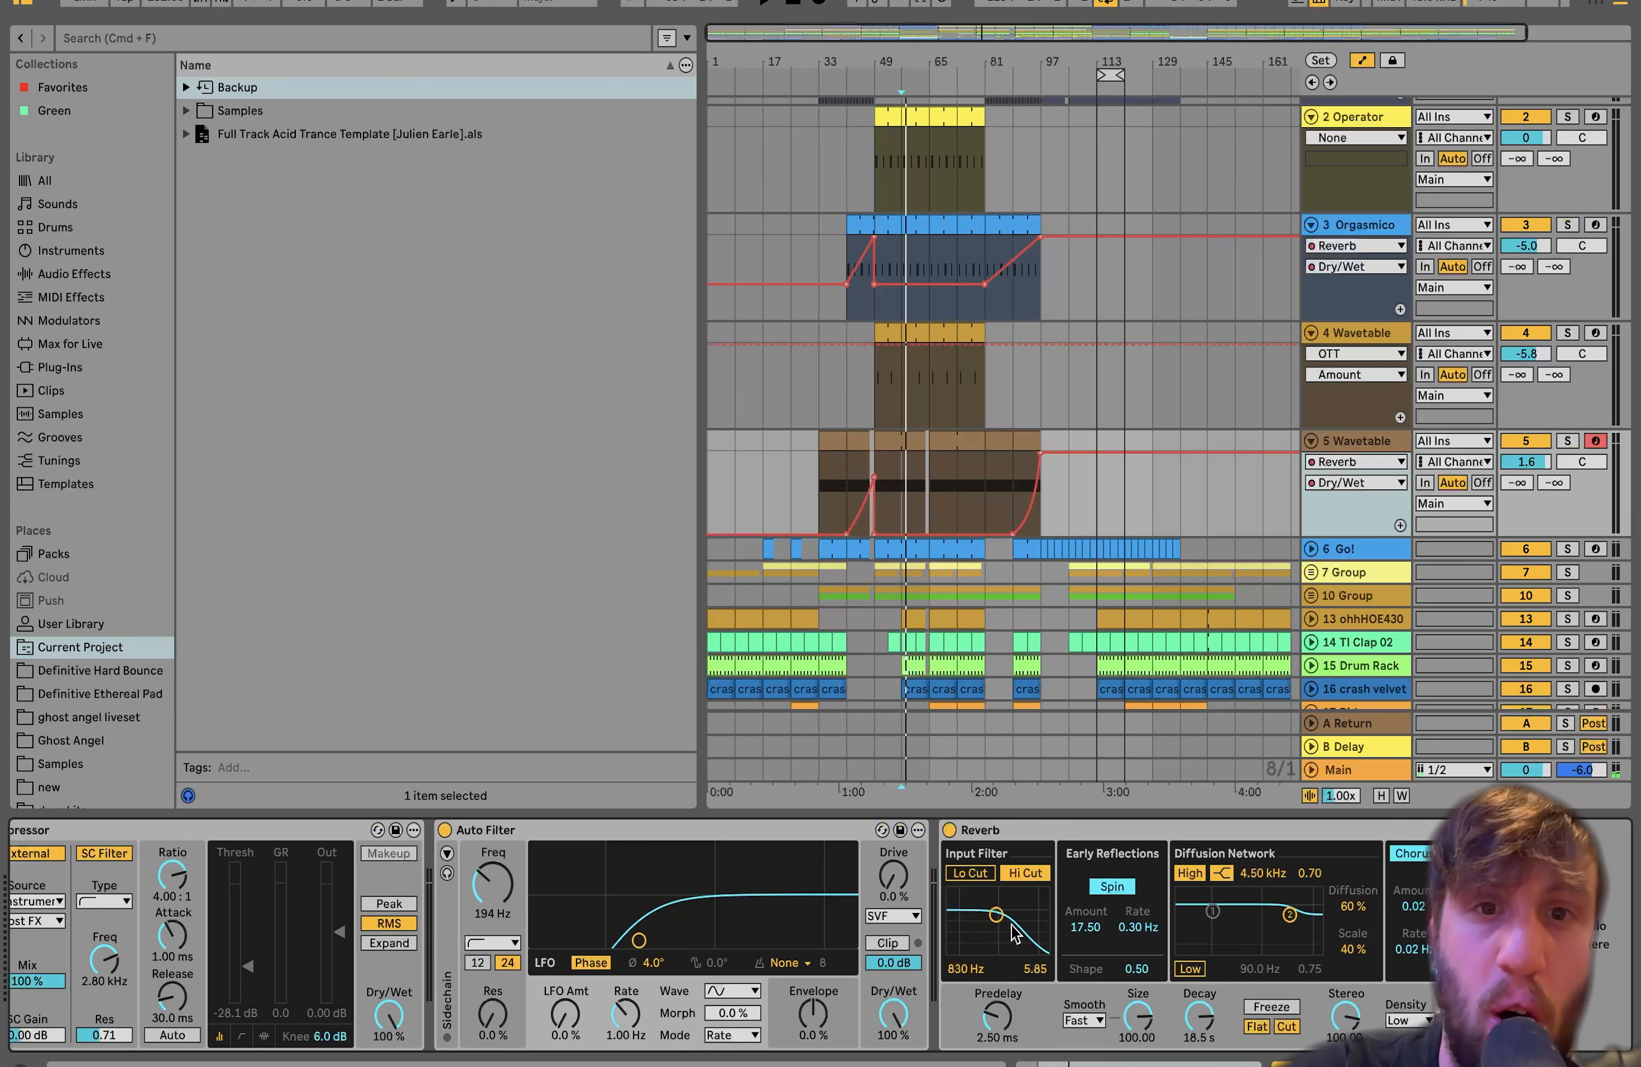
# Listen to the reverb Dry/Wet rise from bar 47 and solo track 5 Wavetable
pyautogui.scroll(10, 858, 487)
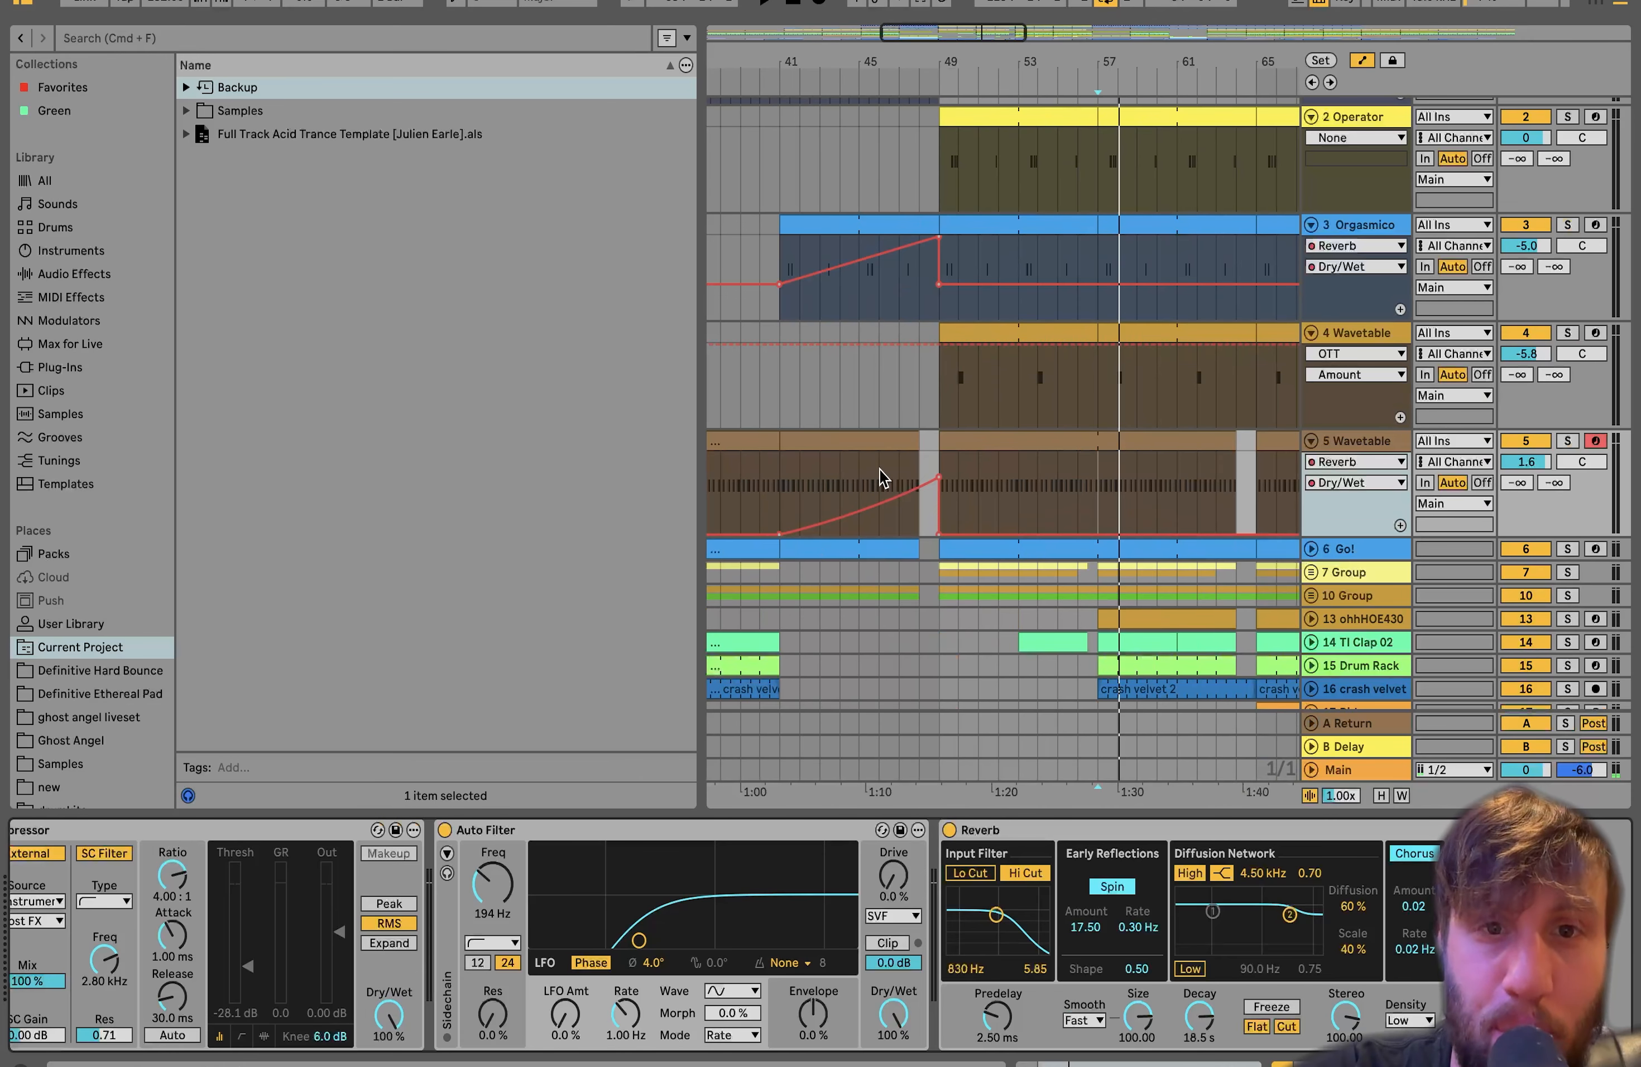
pyautogui.click(899, 476)
pyautogui.press('space')
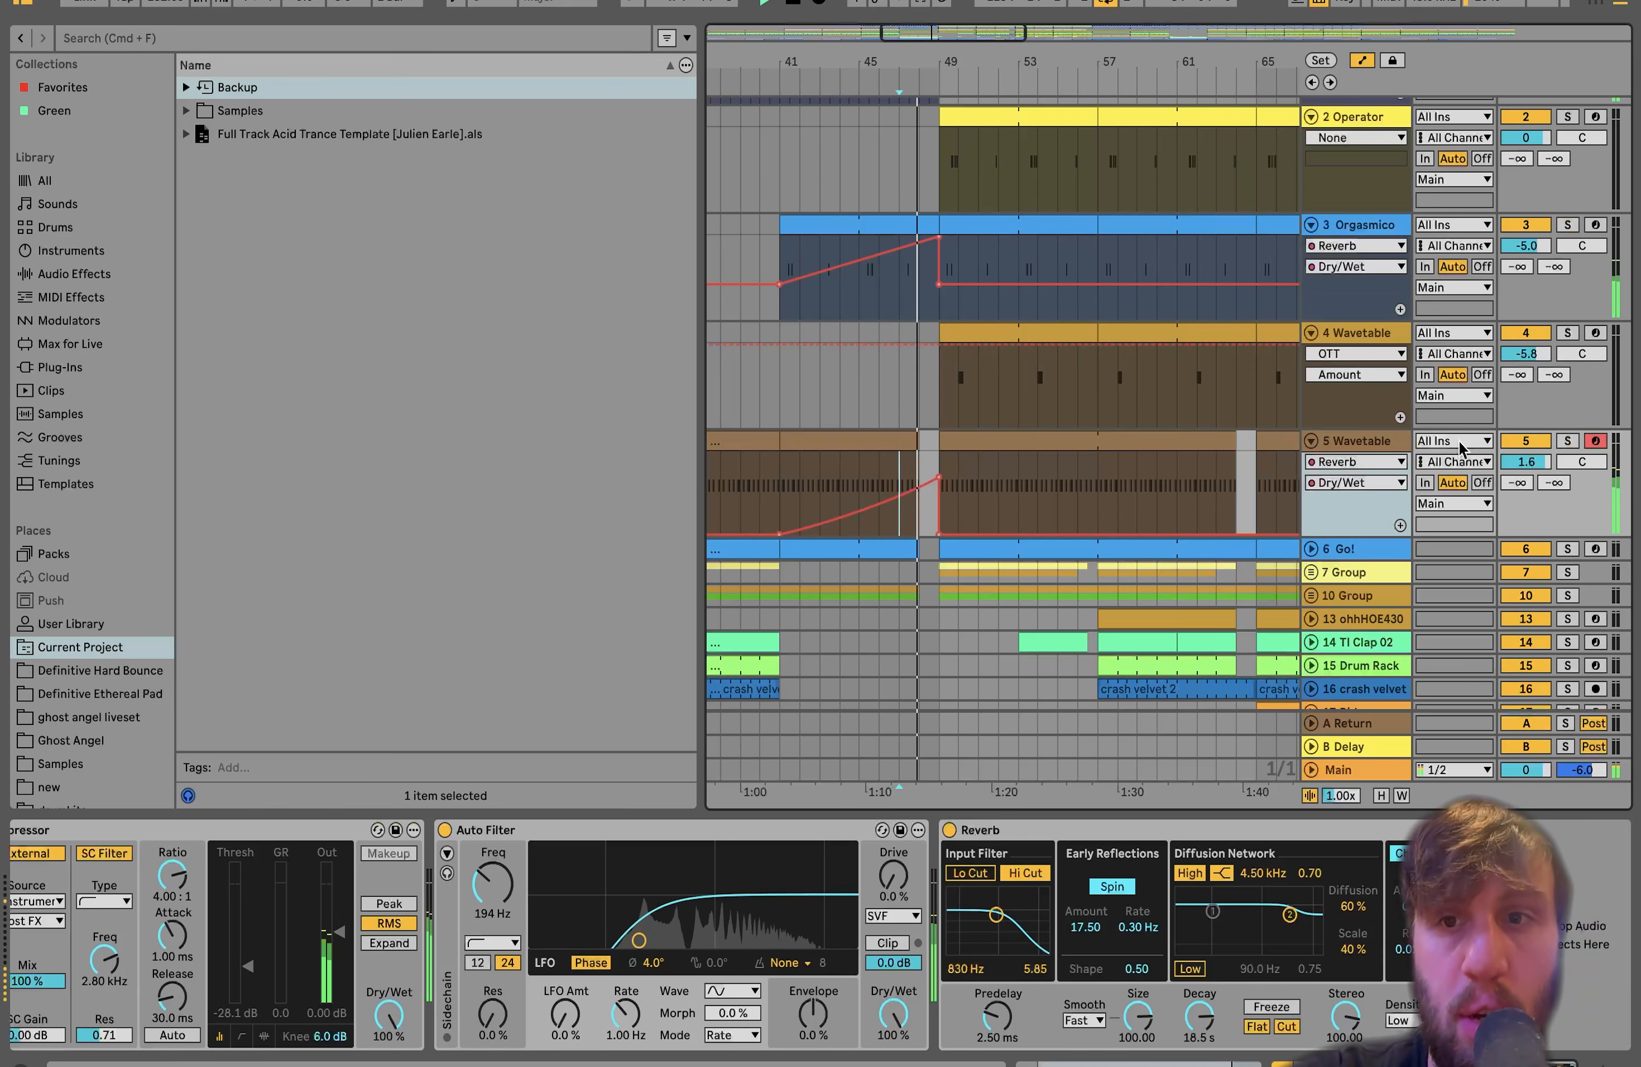
pyautogui.click(1567, 441)
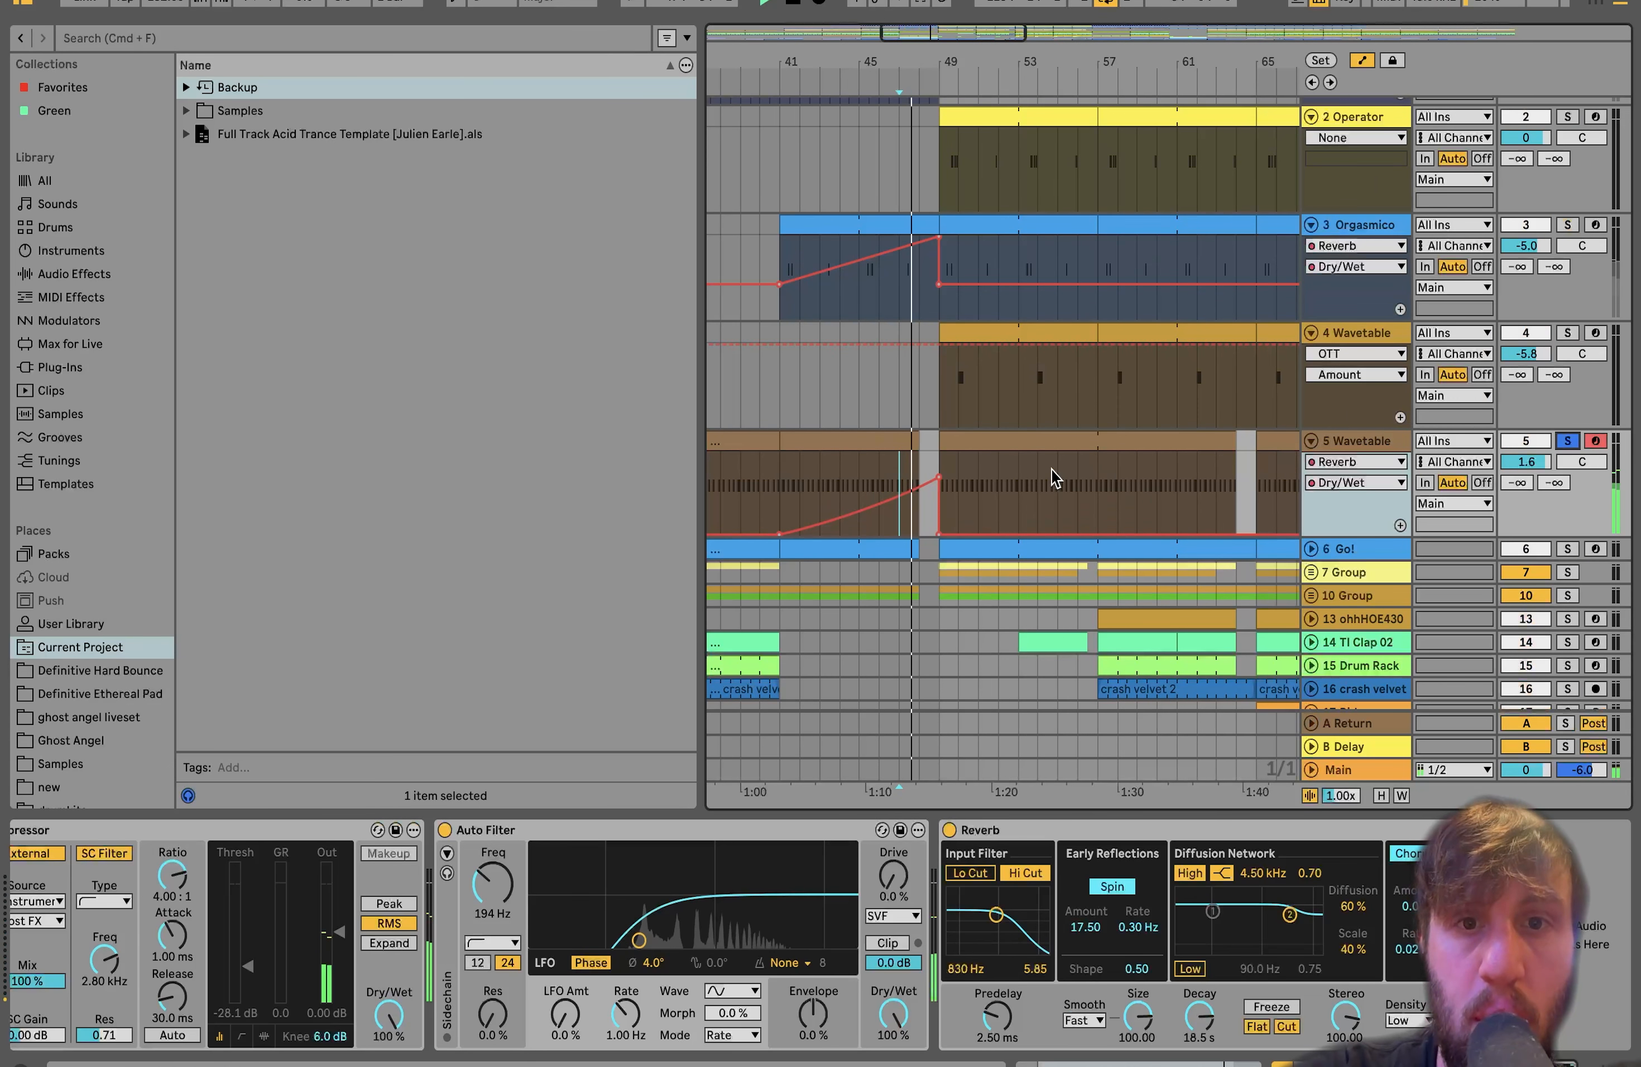
# Listen to track 5's second reverb rise from bar 95, unsoloing it to hear how the full mix continues
pyautogui.hscroll(15, 1051, 478)
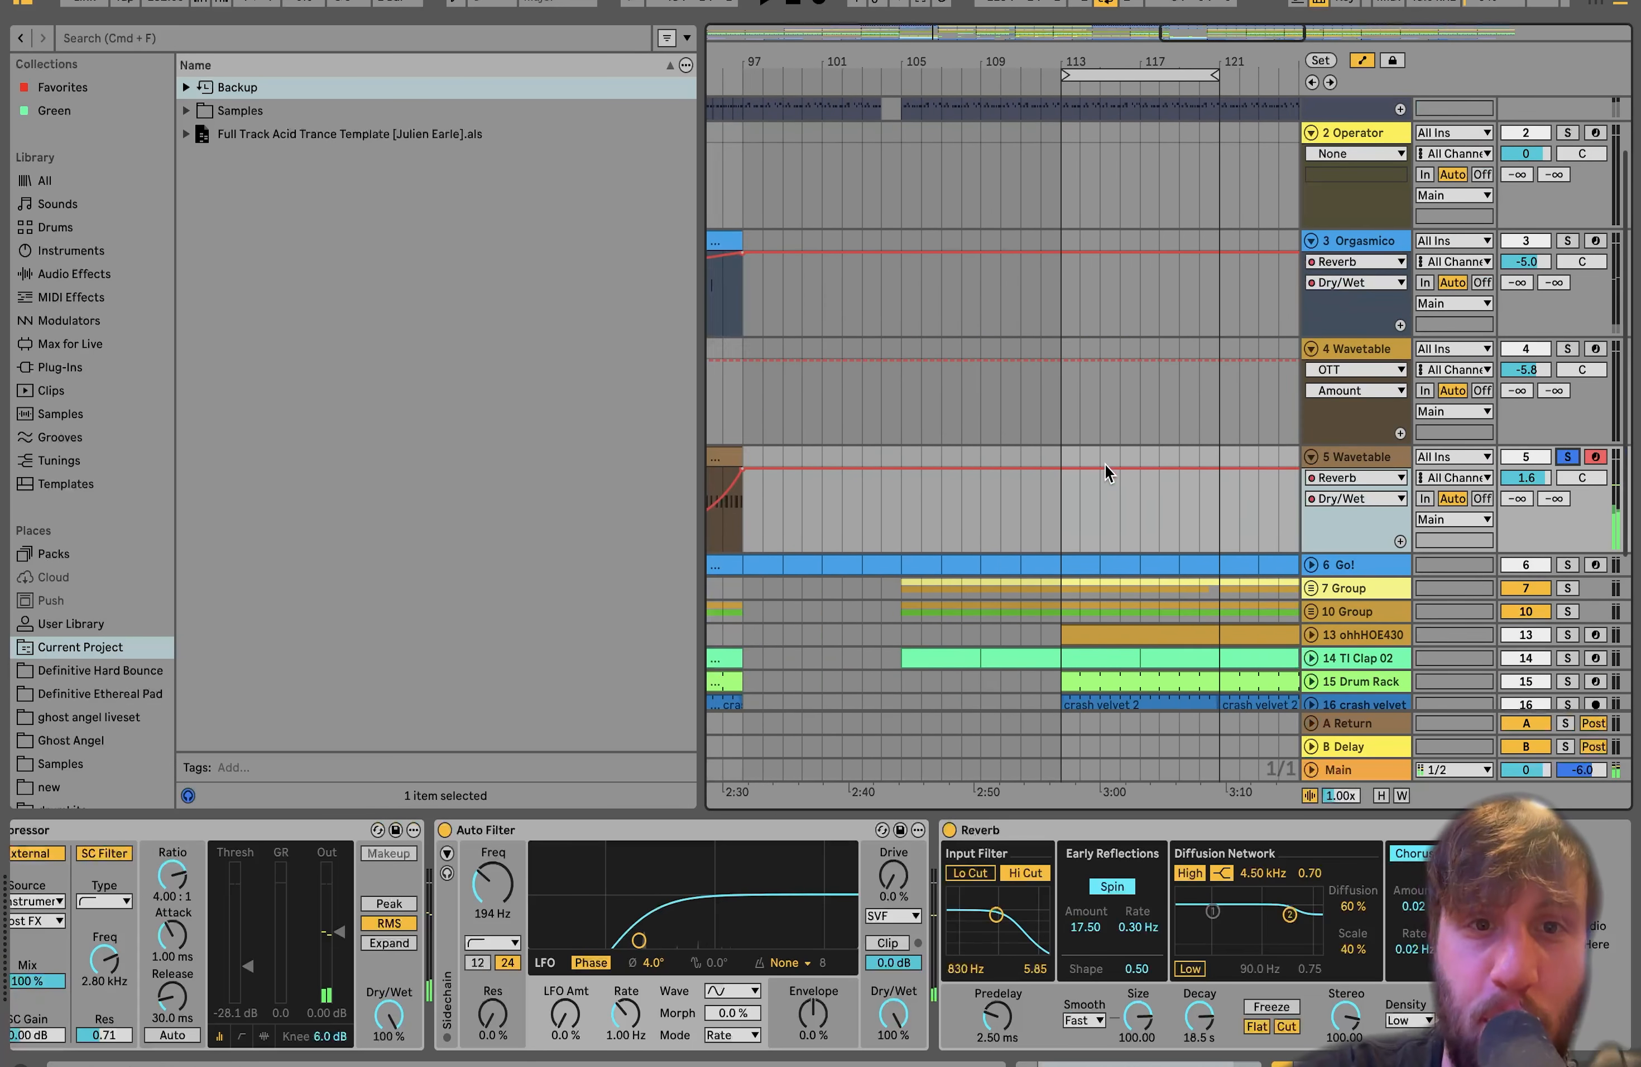
pyautogui.hscroll(-3, 1107, 473)
pyautogui.press('space')
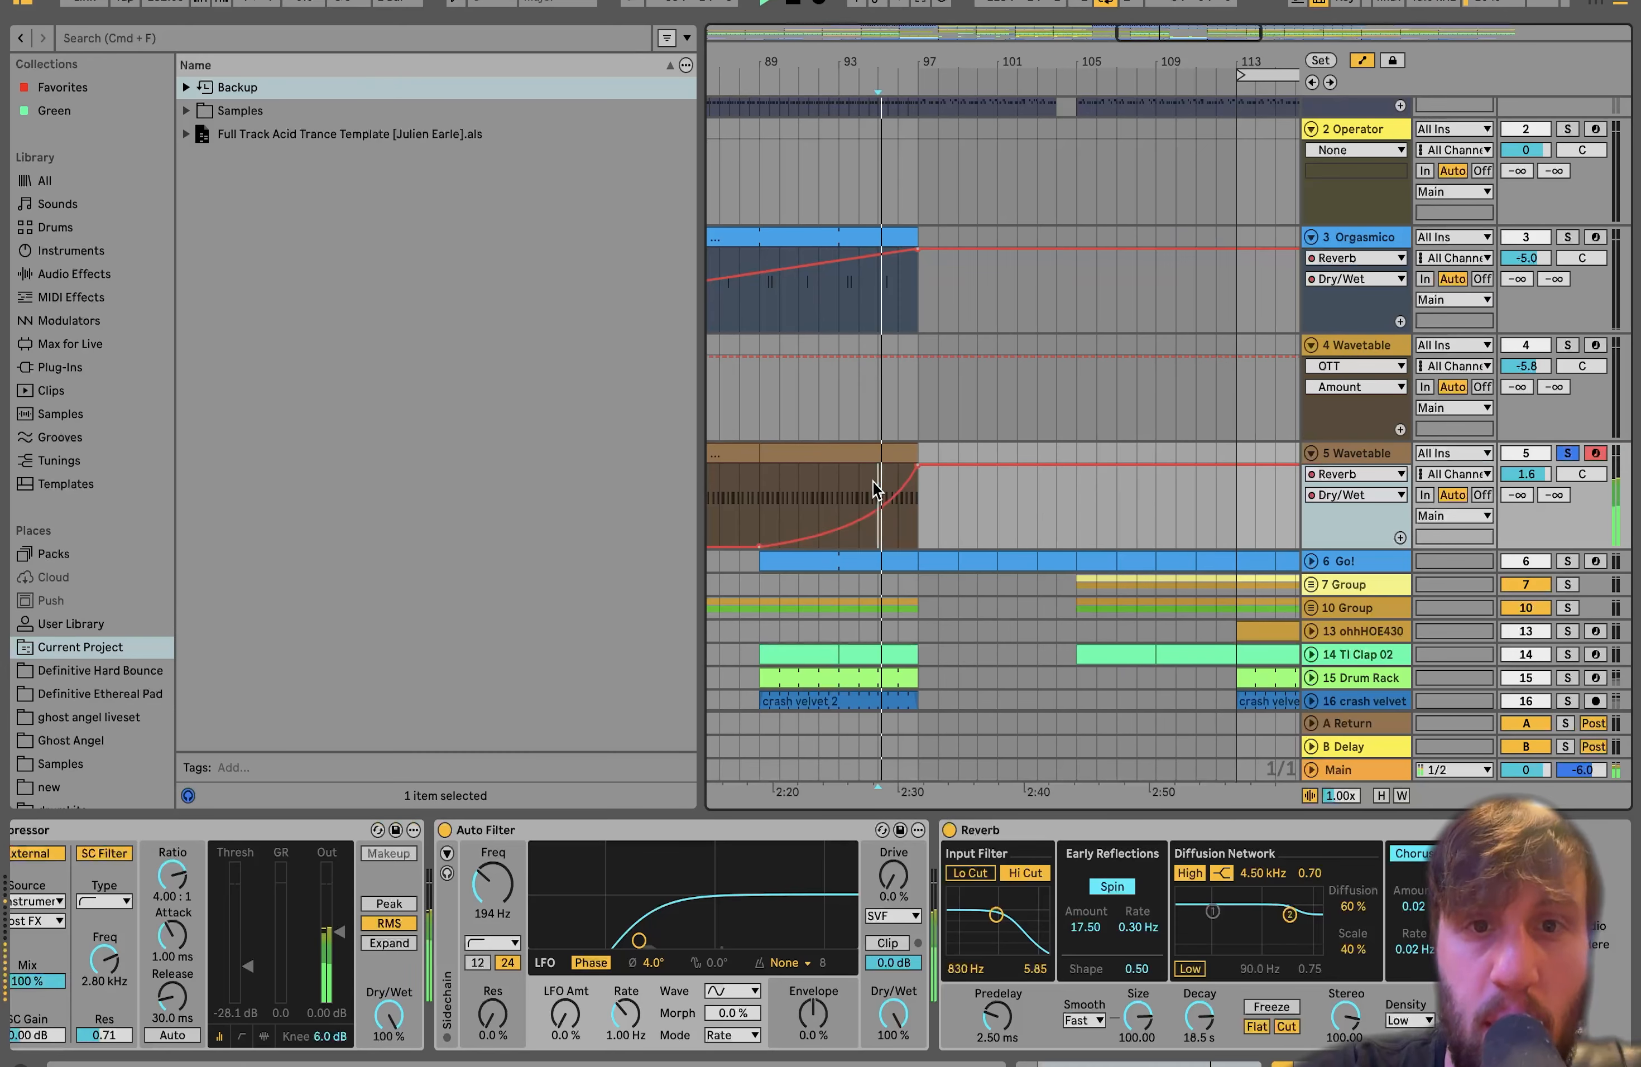
pyautogui.click(1568, 453)
pyautogui.scroll(-5, 1059, 533)
pyautogui.scroll(-3, 1059, 532)
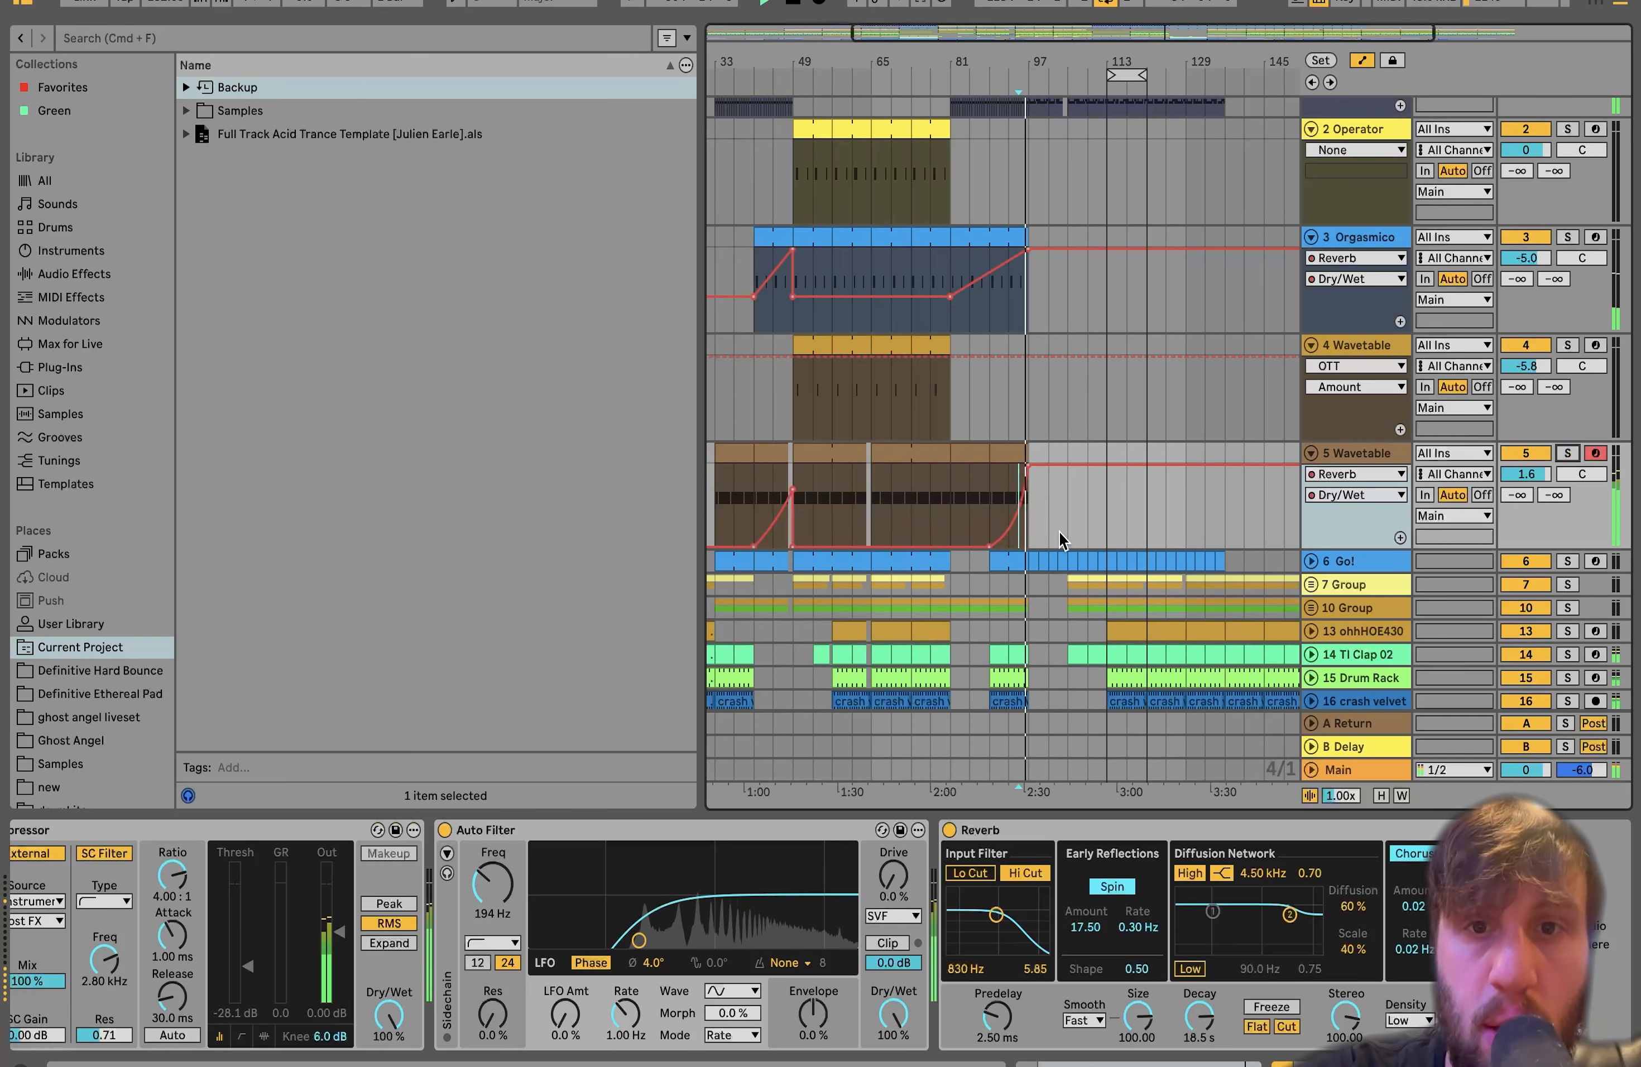
pyautogui.scroll(-5, 1059, 533)
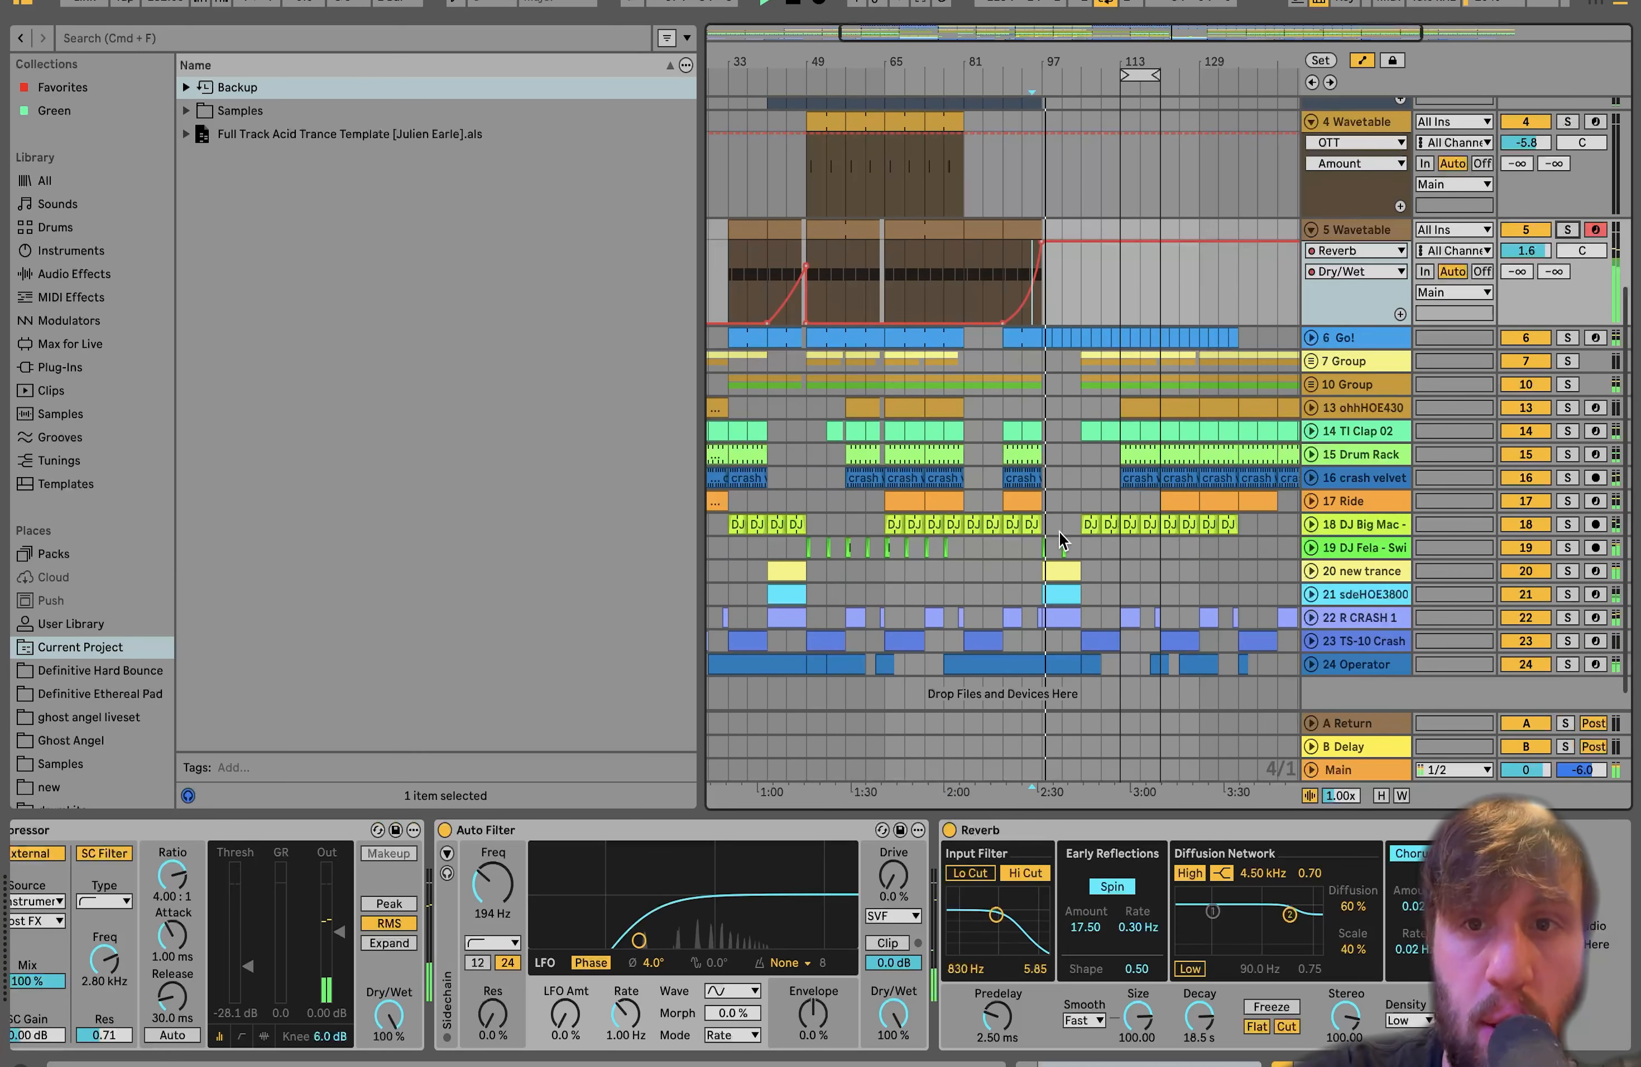
pyautogui.scroll(3, 1059, 533)
pyautogui.scroll(-3, 1059, 532)
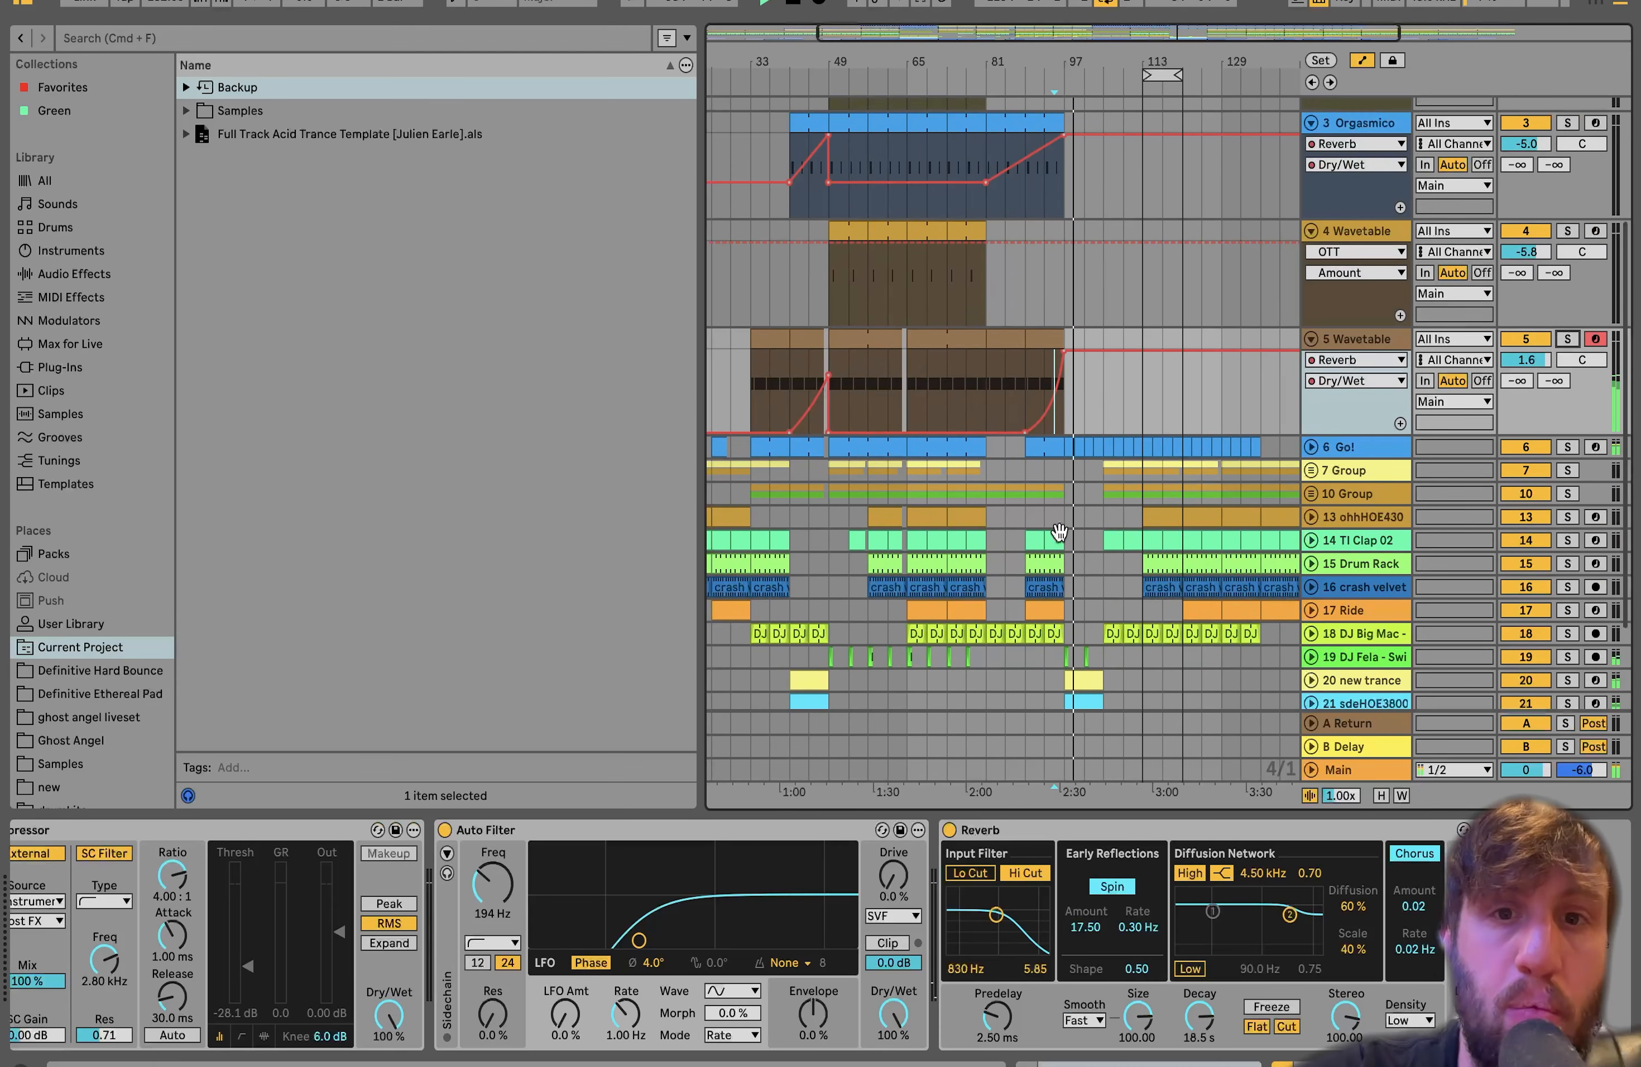
pyautogui.press('space')
# Solo and unfold track 6 Go!, and listen to its part from about bar 99
pyautogui.click(1567, 448)
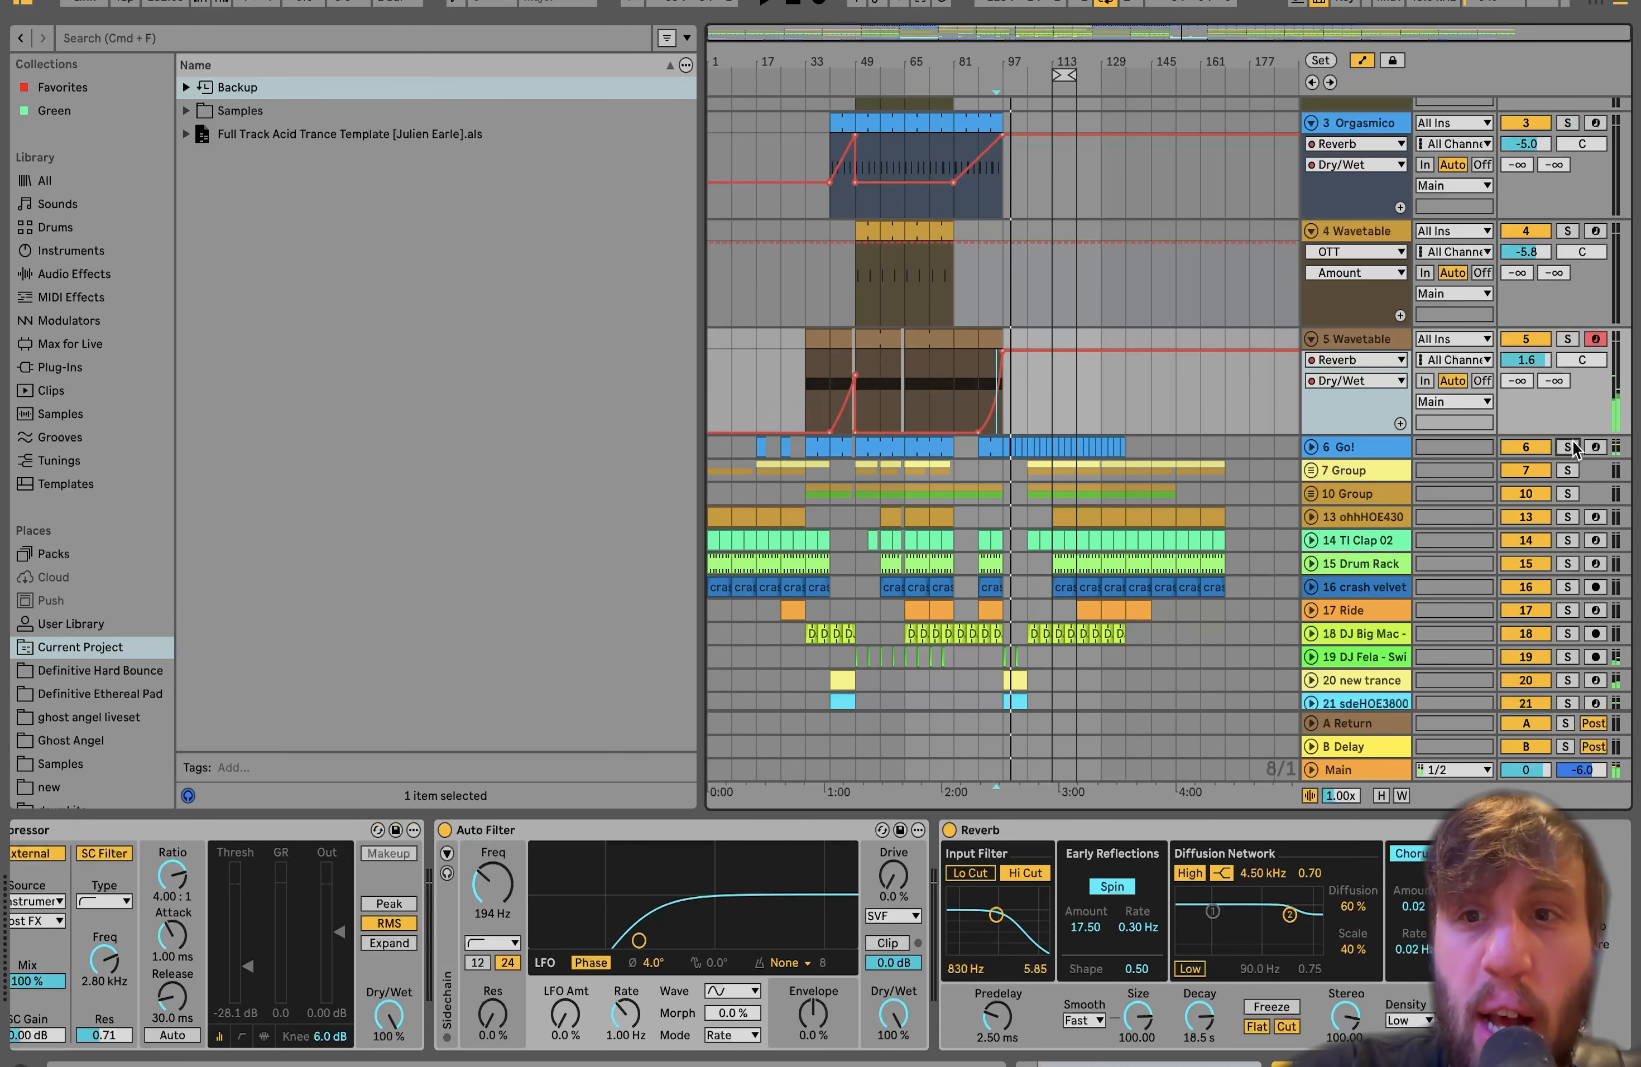
pyautogui.click(1344, 447)
pyautogui.click(1310, 447)
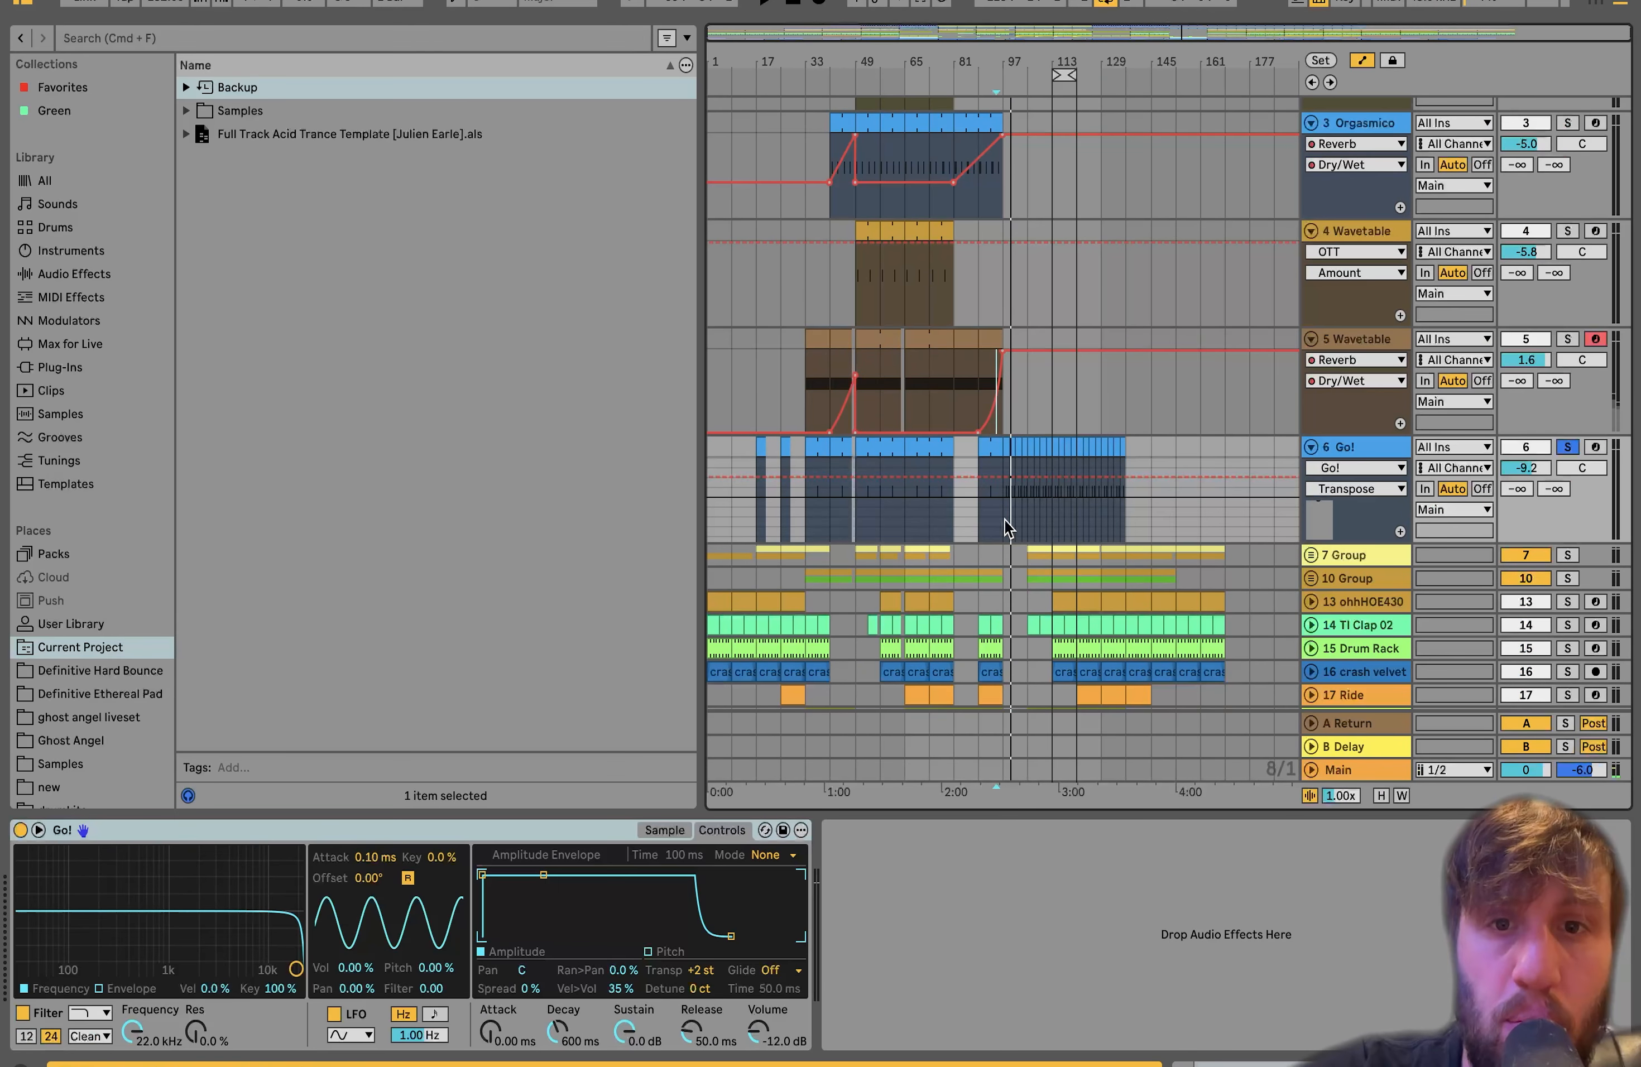
pyautogui.press('space')
pyautogui.scroll(5, 1005, 527)
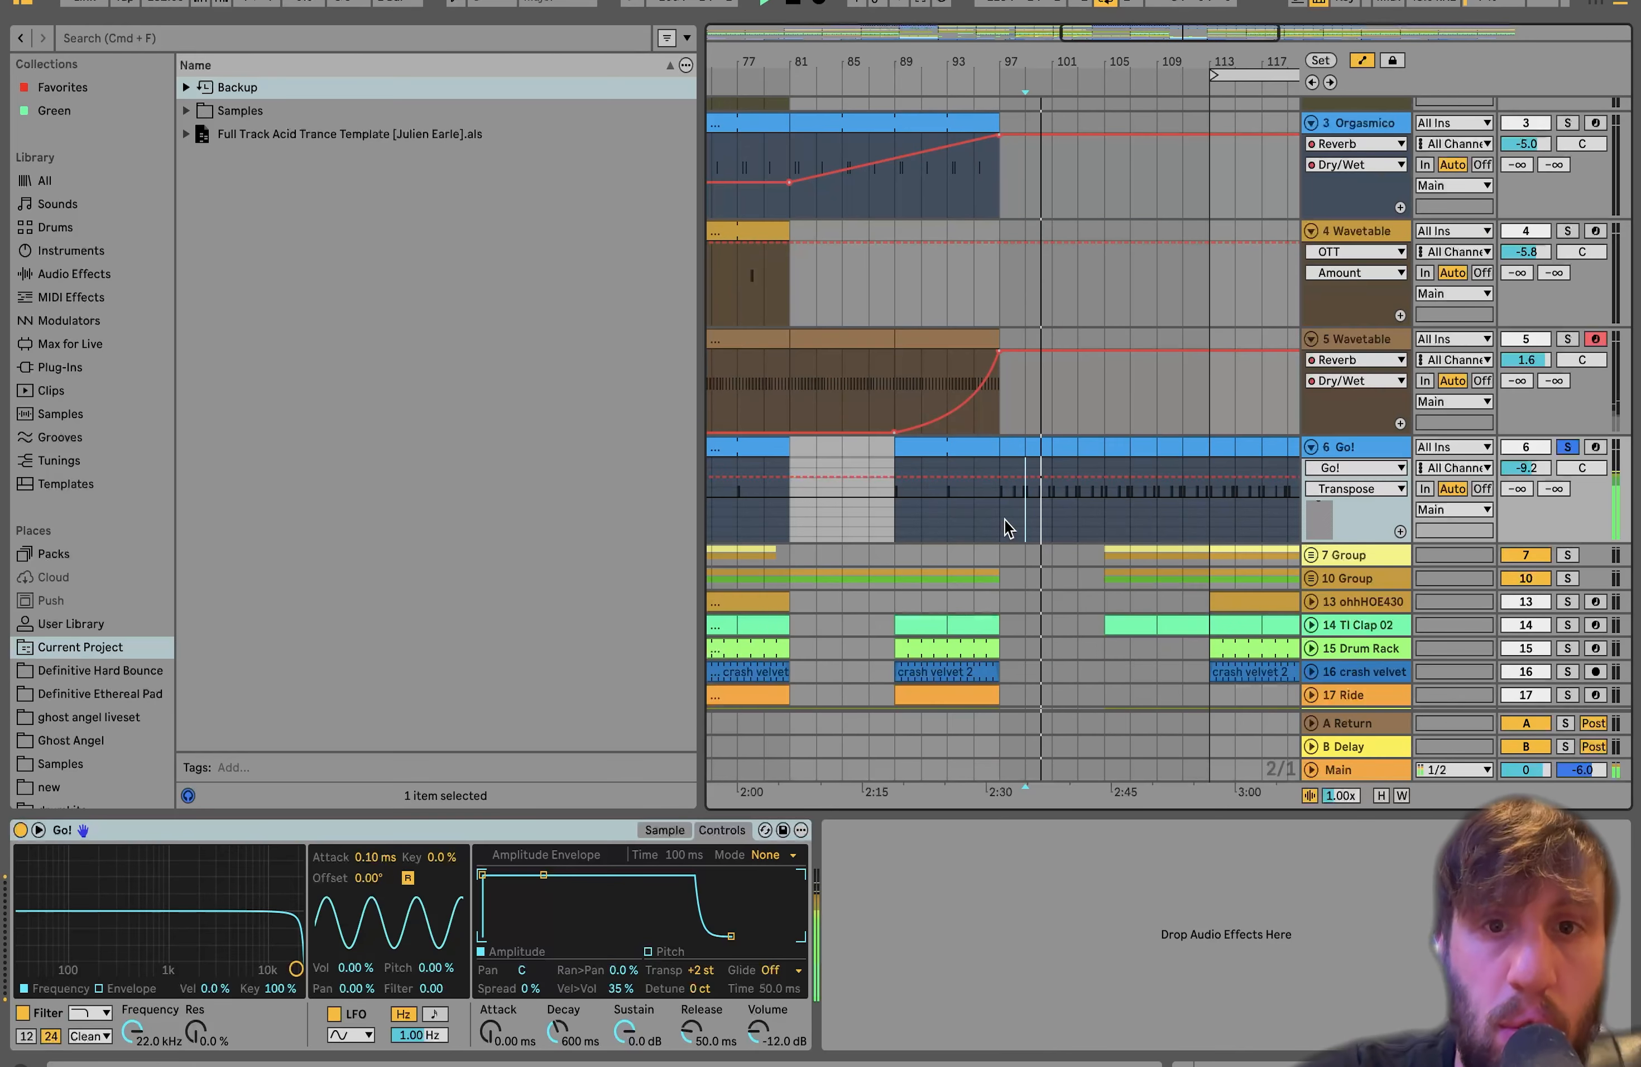
pyautogui.scroll(-2, 1004, 519)
pyautogui.scroll(-3, 1005, 519)
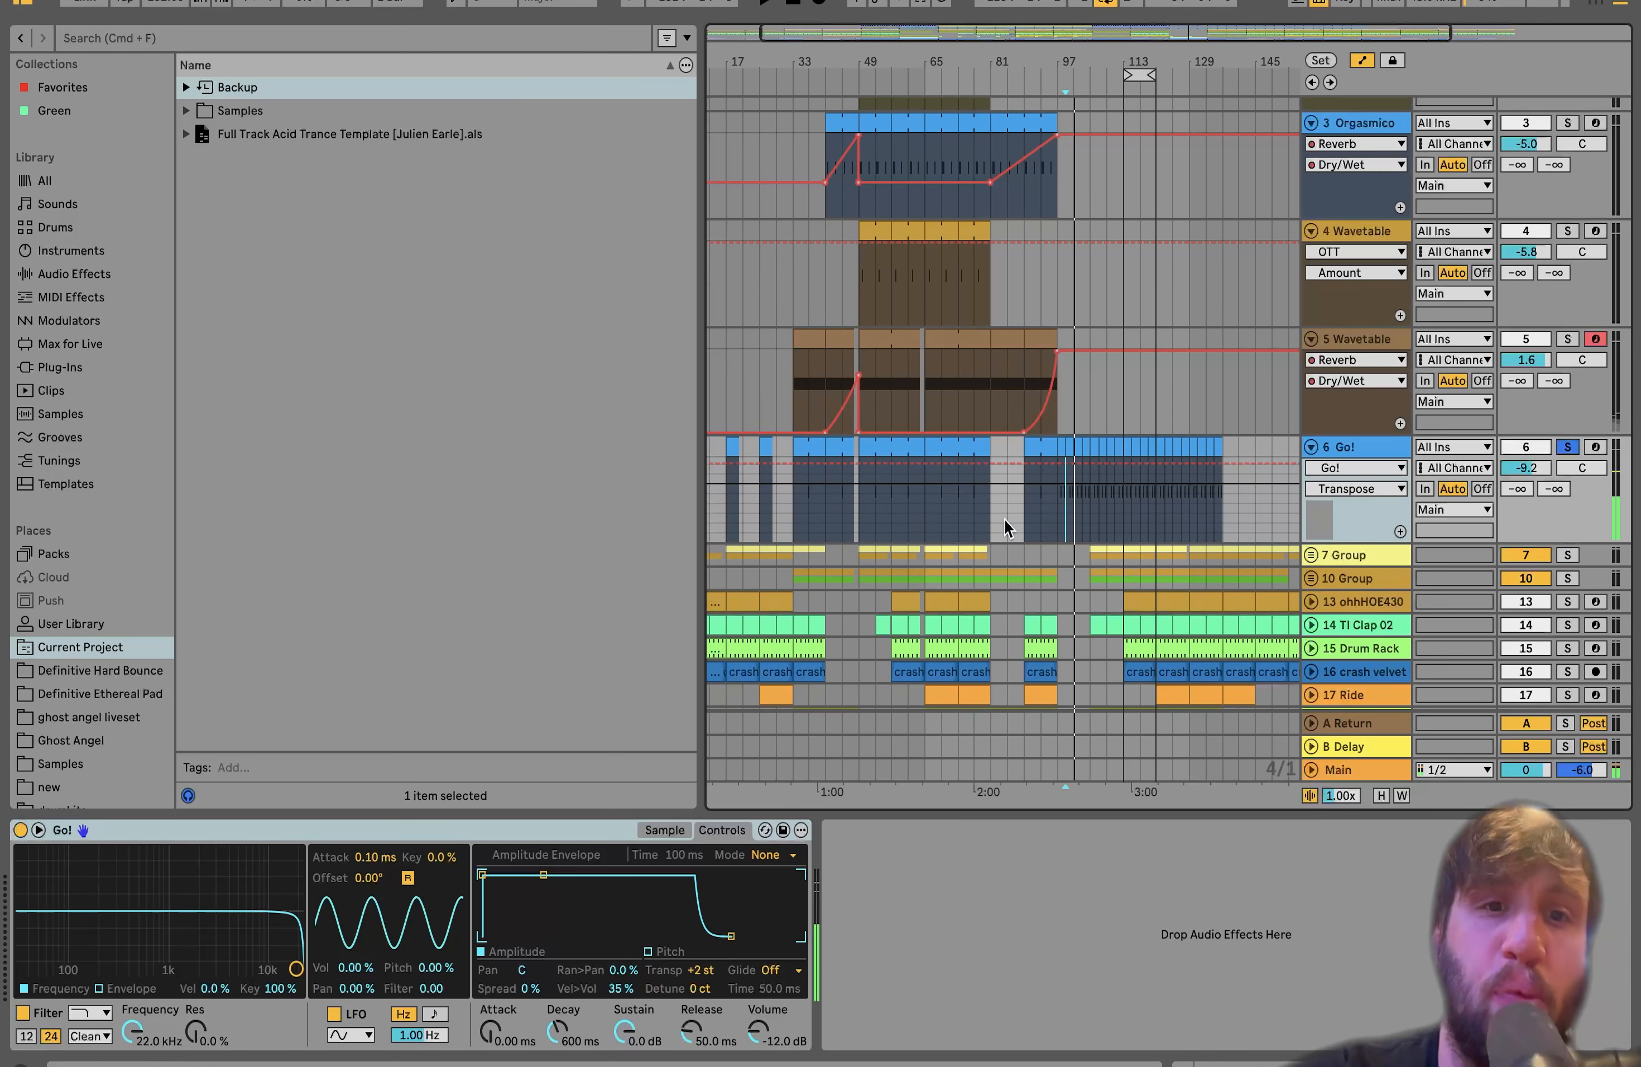
# Zoom in on track 6 Go!'s clip starting at bar 49 and listen to it from bar 53
pyautogui.hscroll(-2, 1004, 519)
pyautogui.click(932, 447)
pyautogui.press('space')
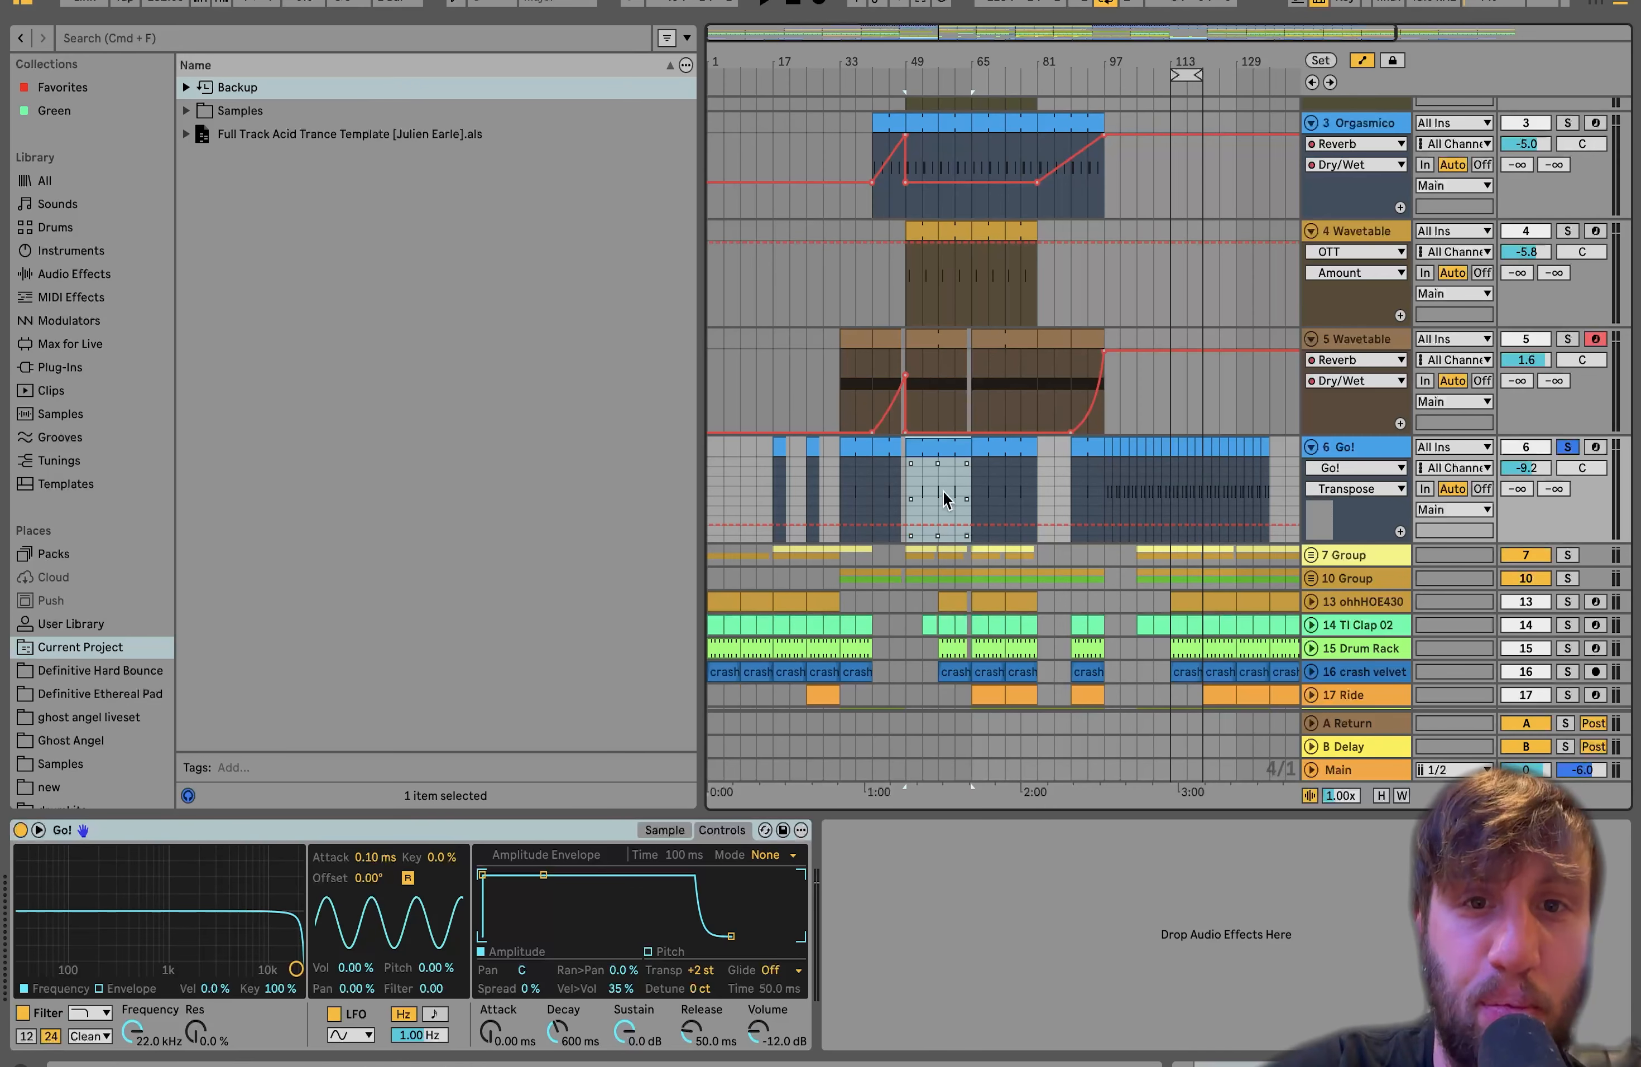
pyautogui.press('z')
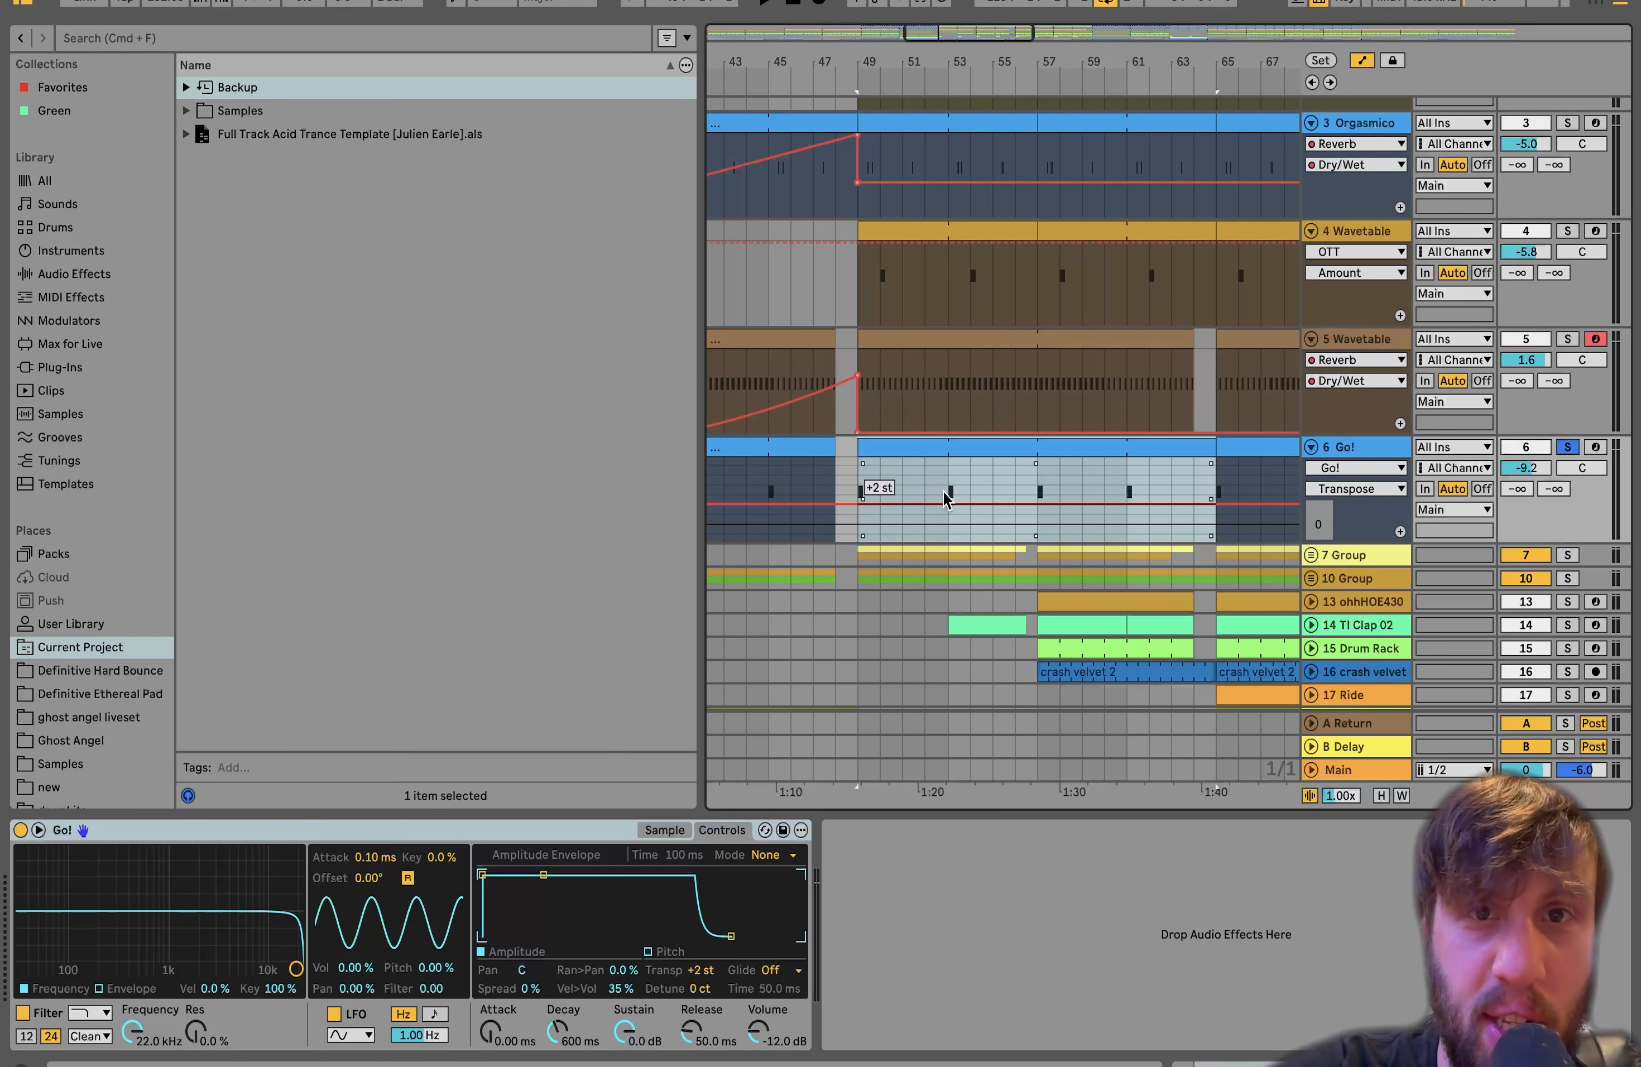
pyautogui.press('space')
pyautogui.click(942, 472)
pyautogui.press('space')
pyautogui.press('space')
# Unsolo track 6 Go! and listen to it within the full mix from bar 97
pyautogui.scroll(-5, 942, 471)
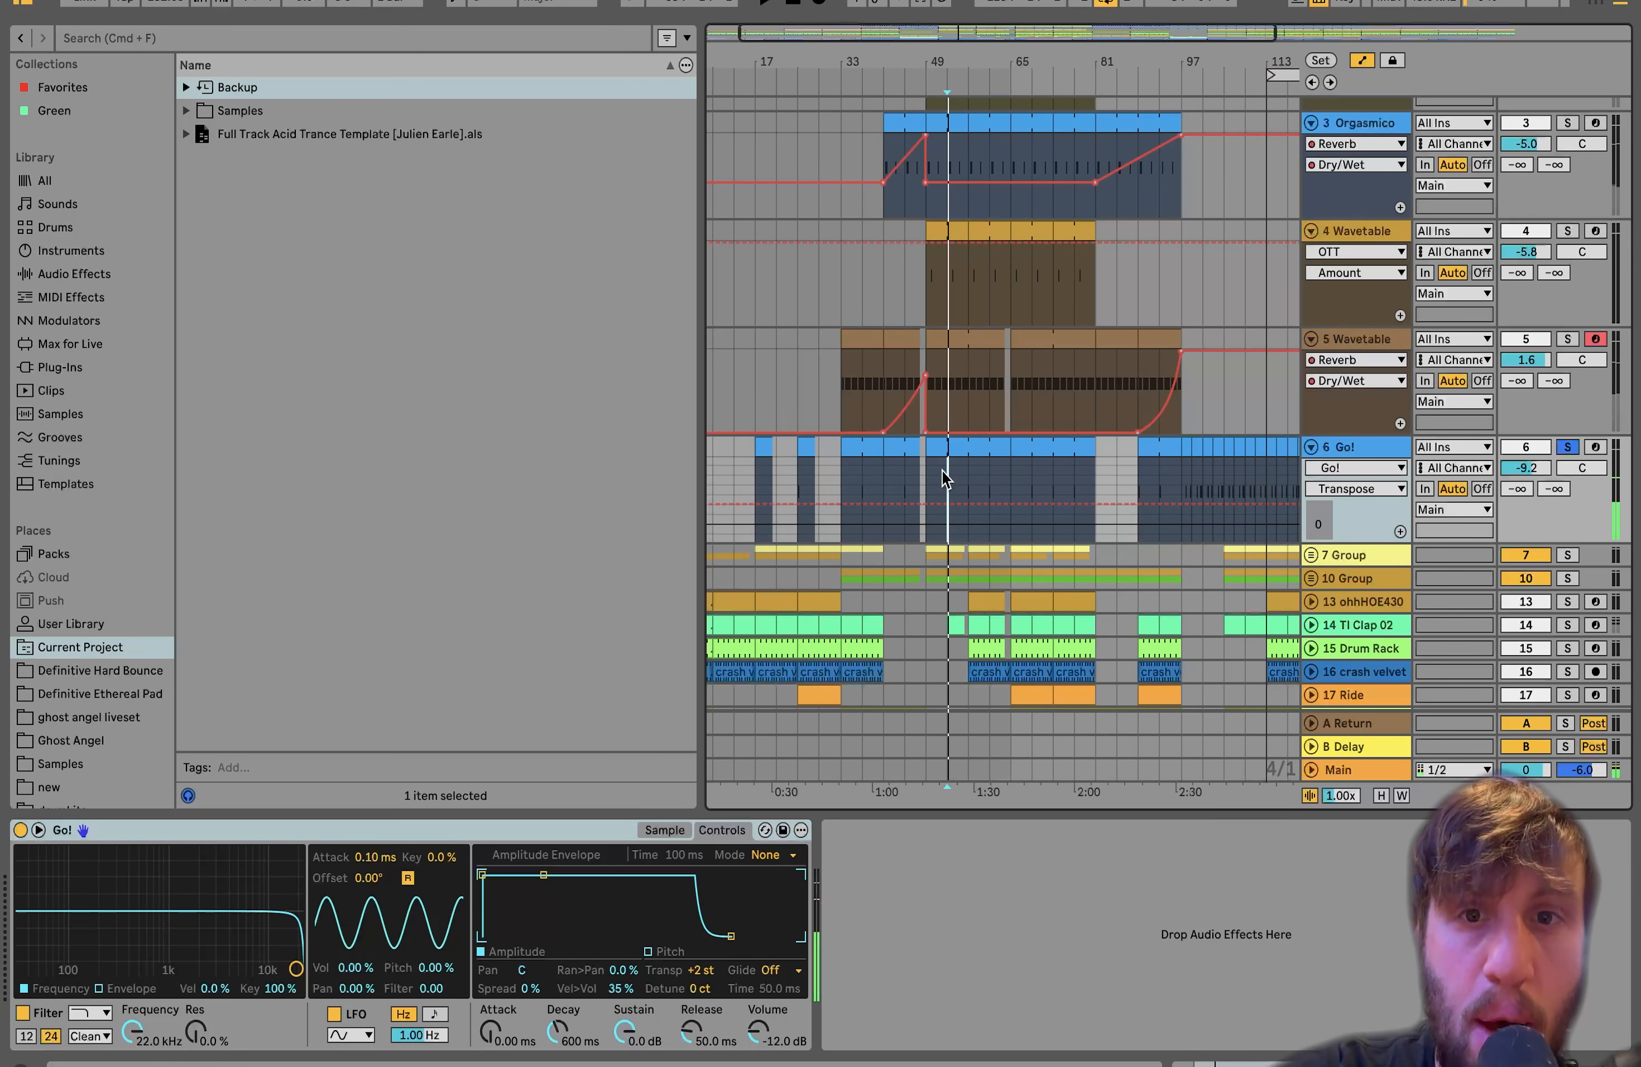
pyautogui.hscroll(5, 941, 471)
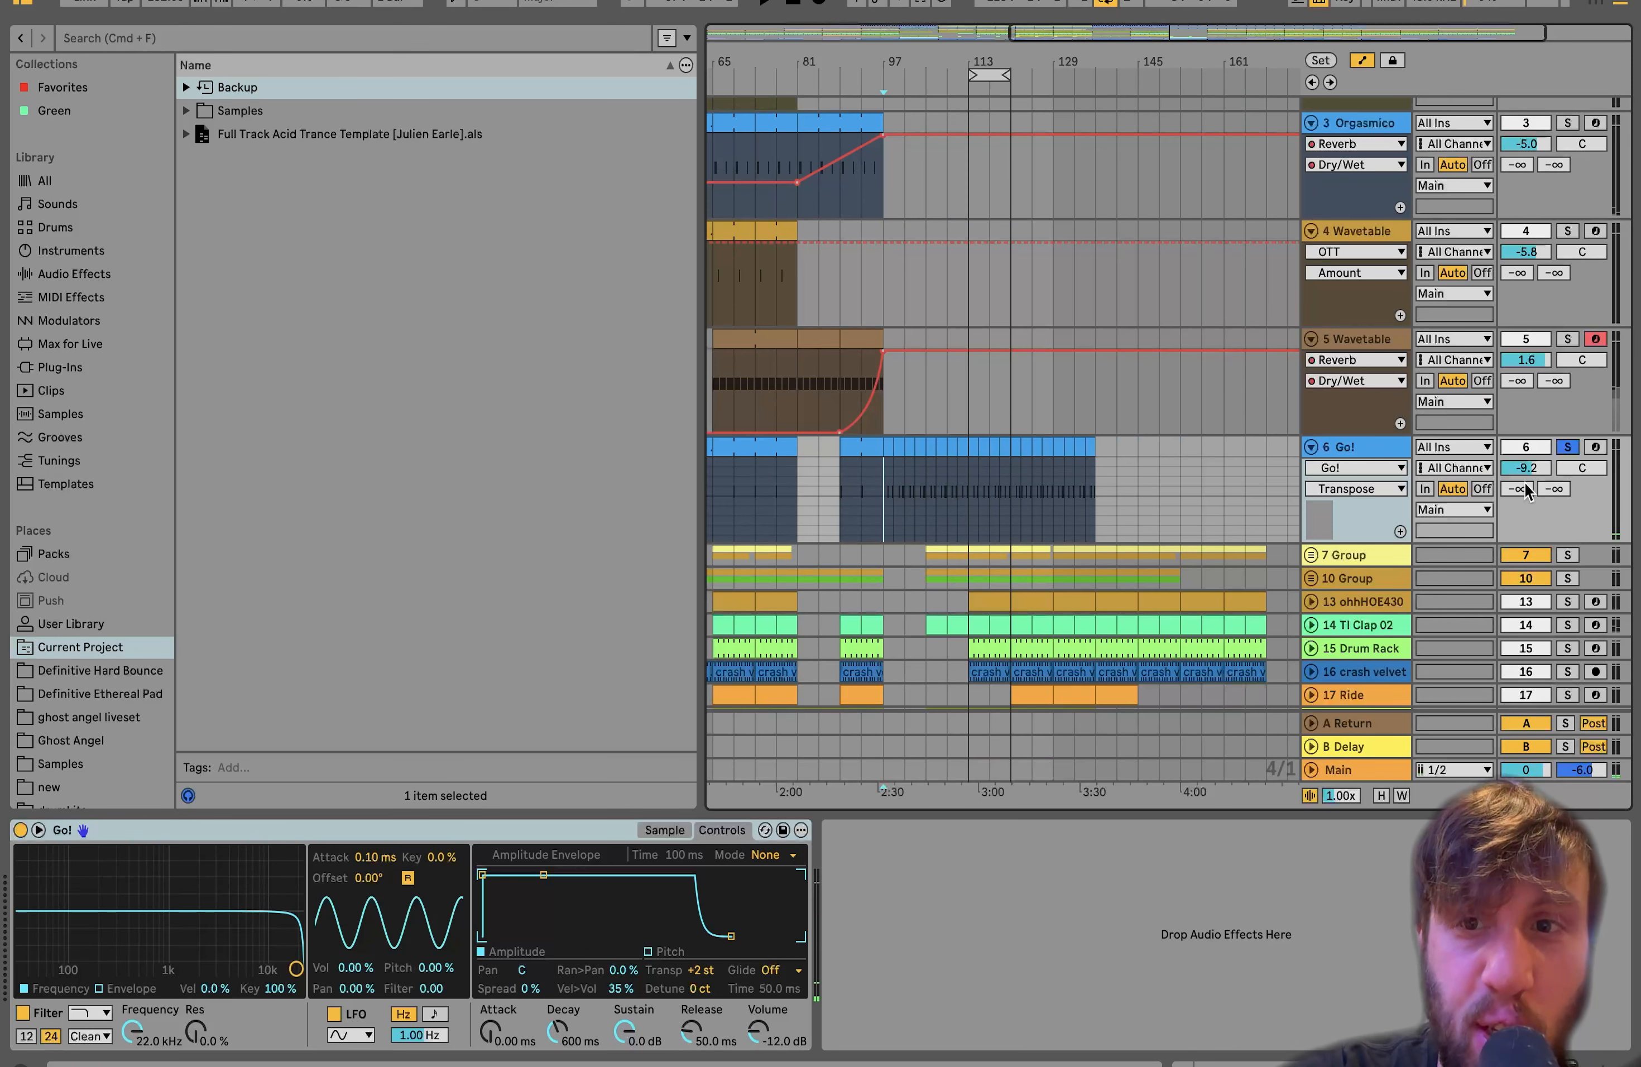
pyautogui.click(1569, 448)
pyautogui.press('space')
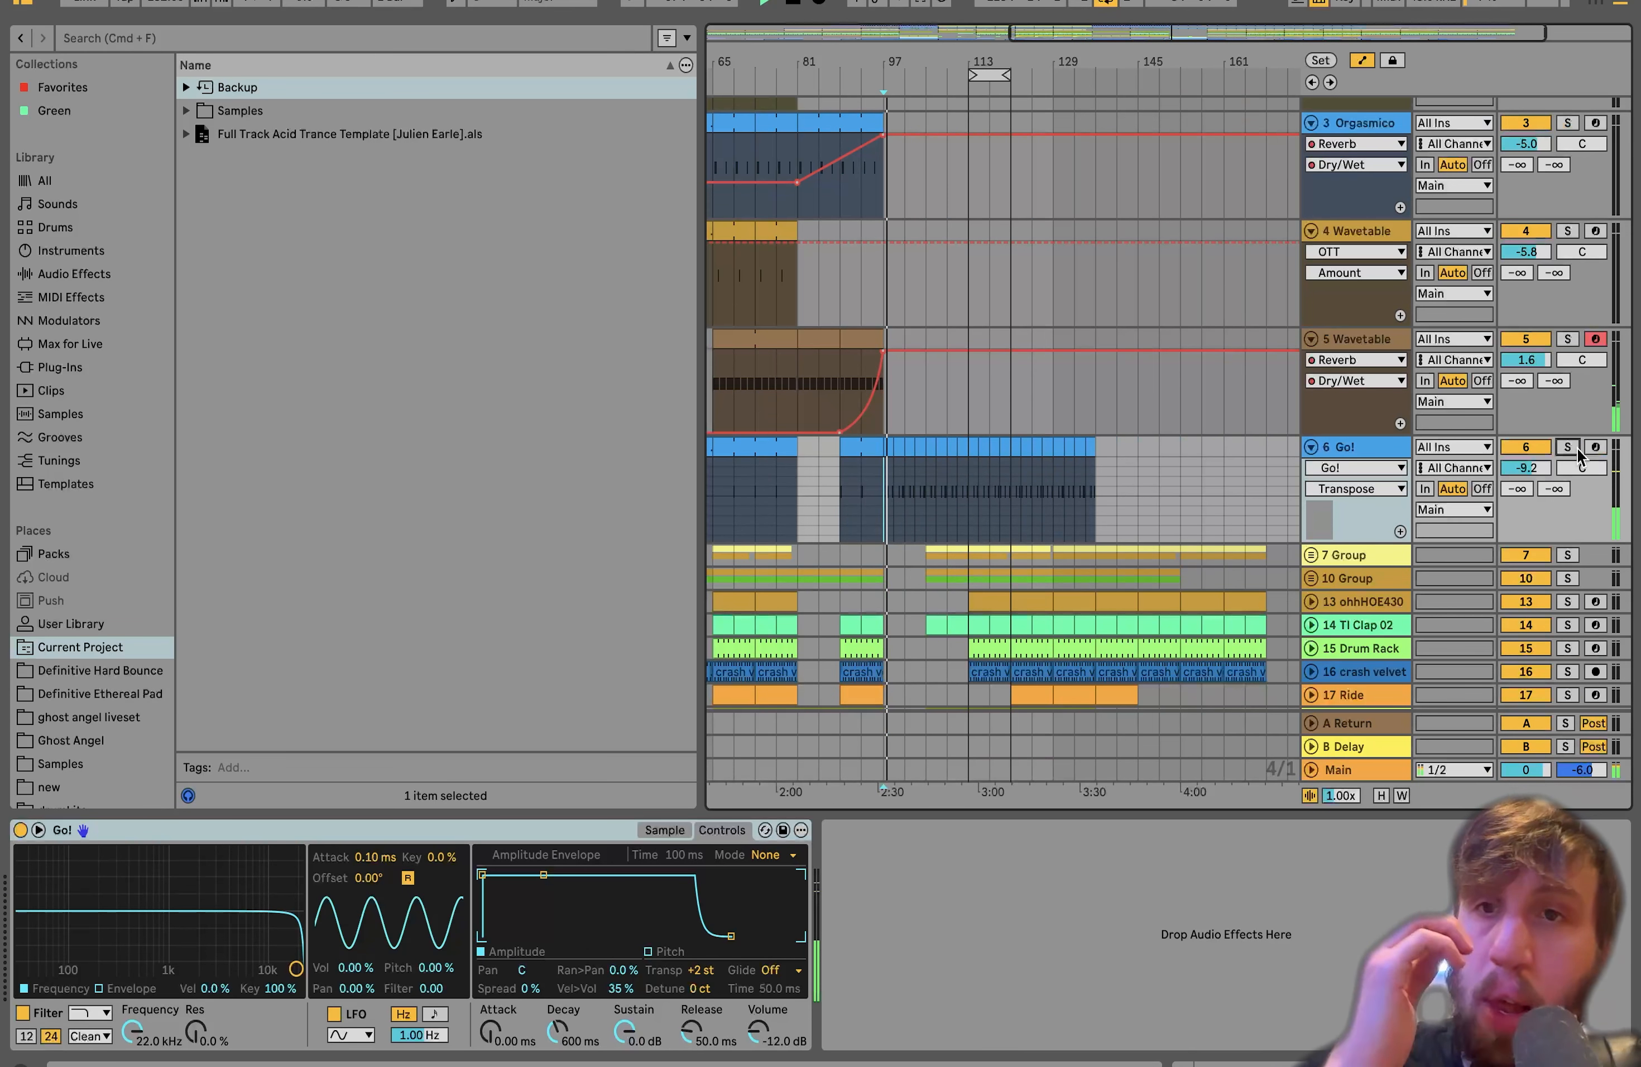
pyautogui.scroll(5, 946, 495)
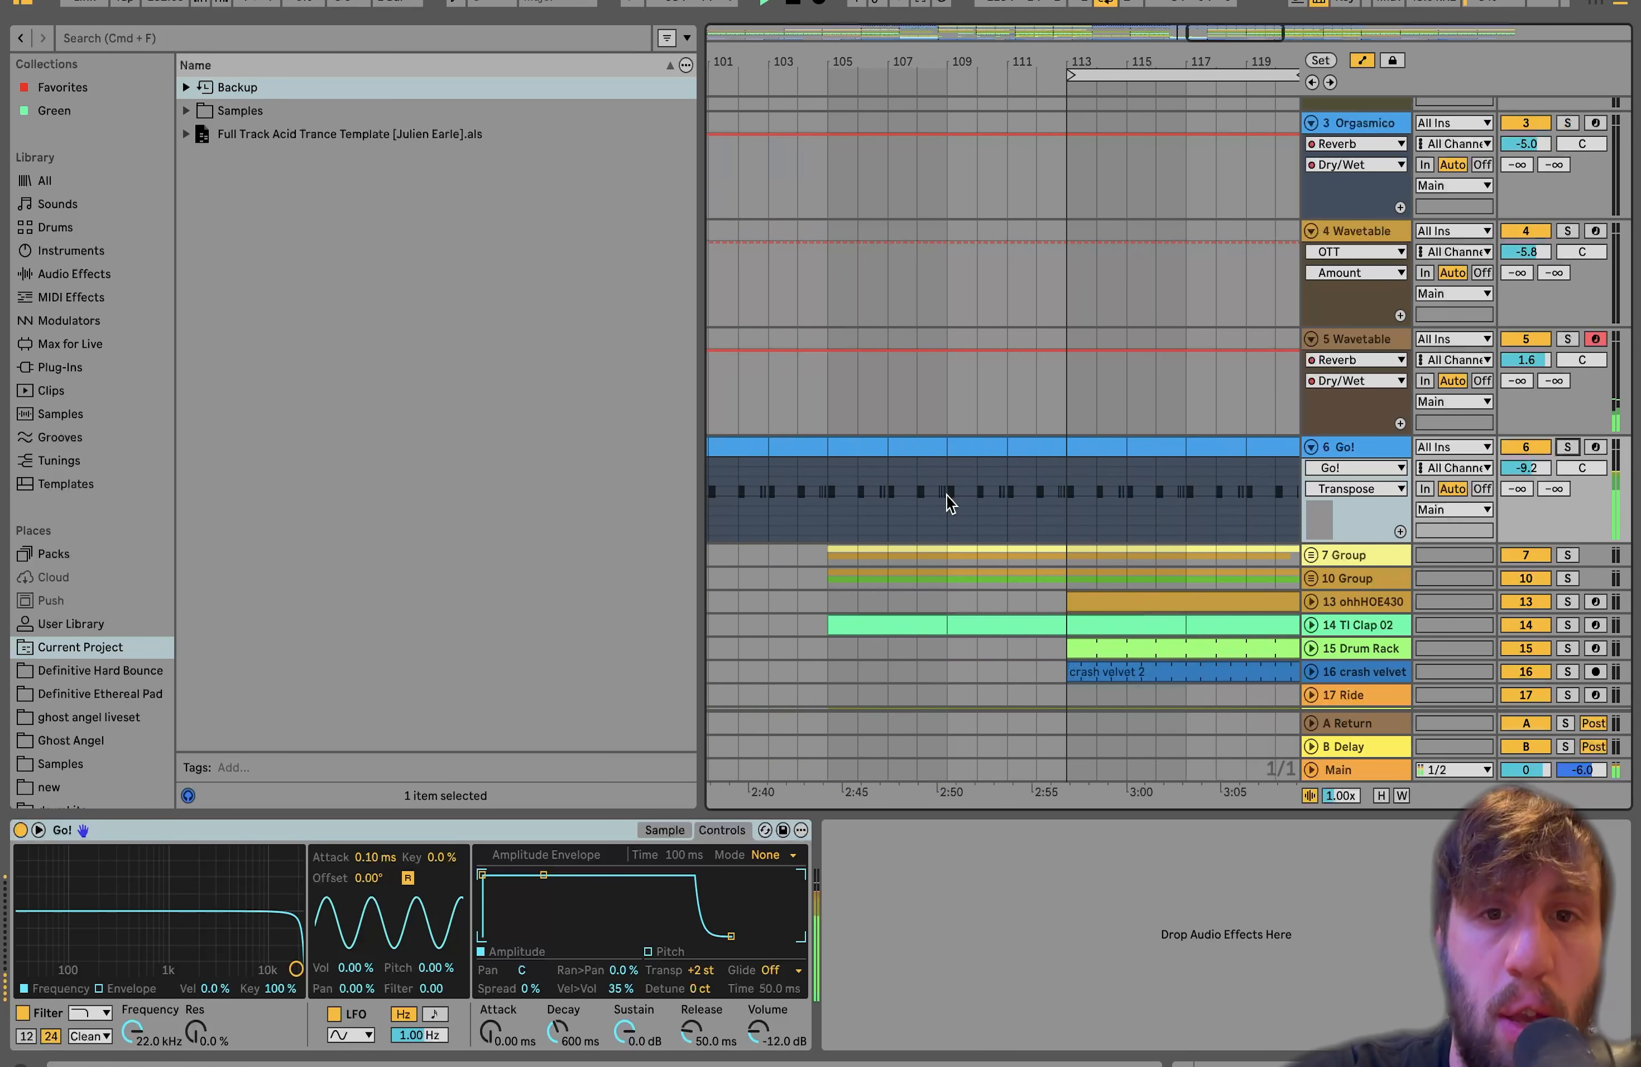
pyautogui.scroll(-10, 1028, 433)
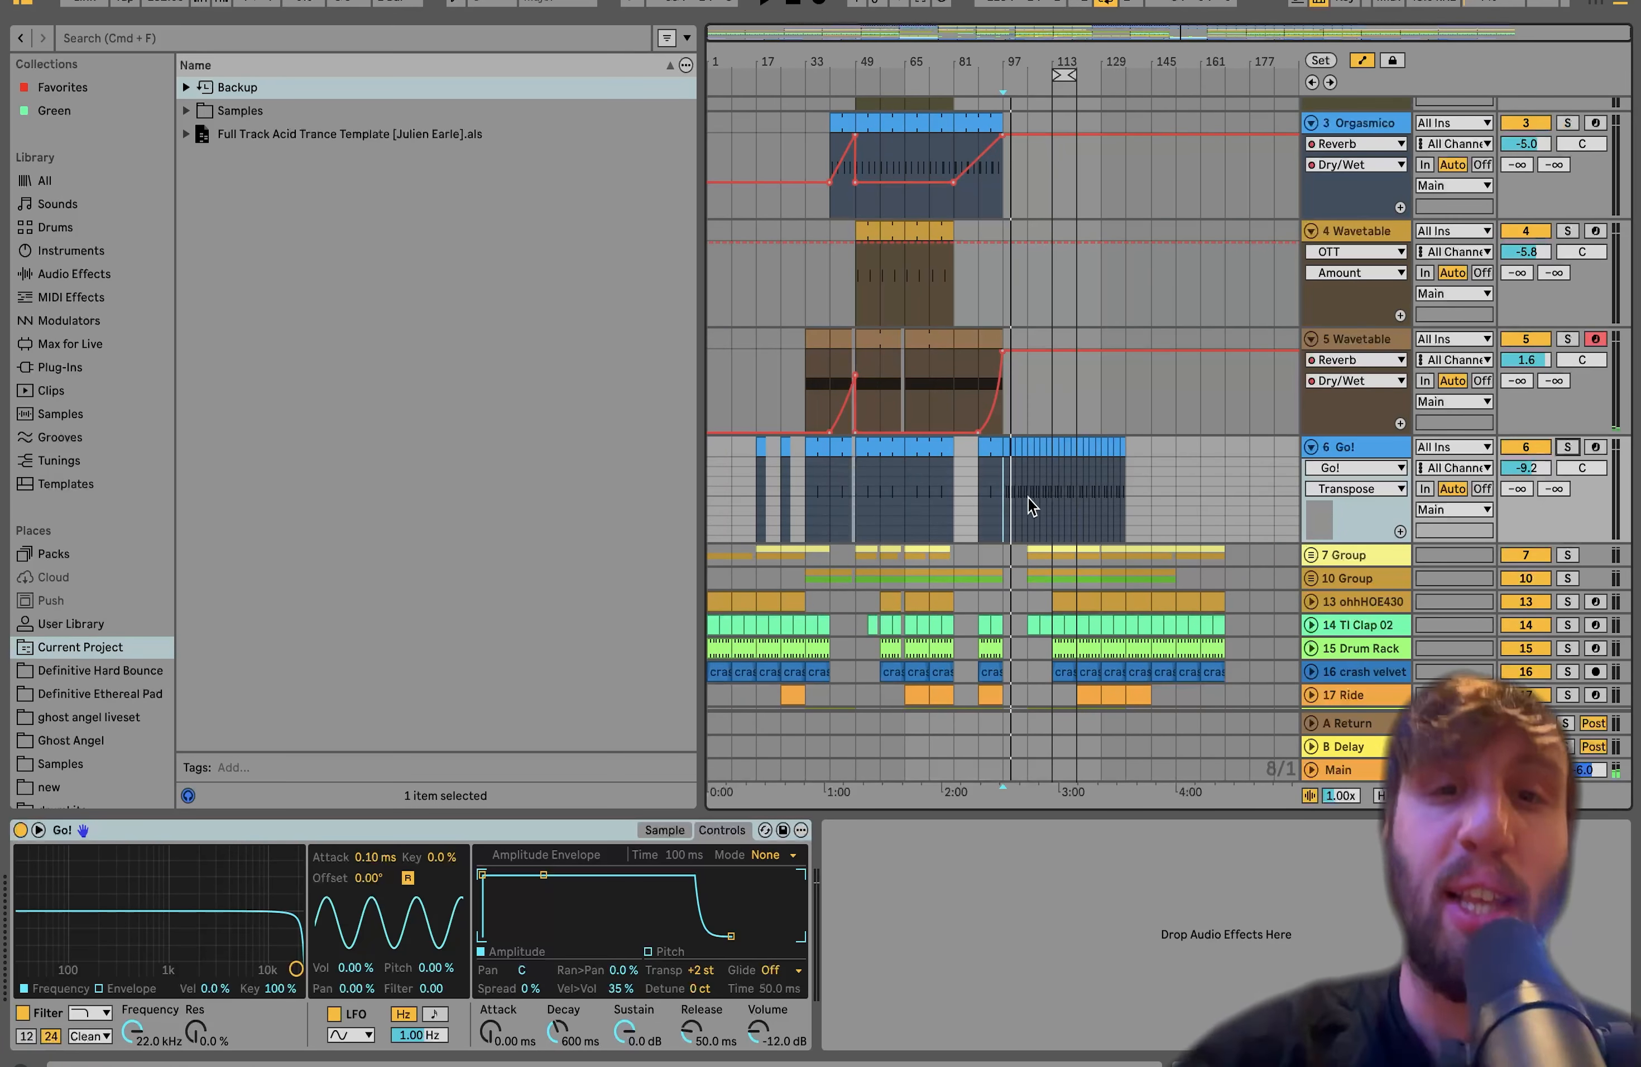
# Compare the full mix at bar 113 with the section at bar 57 by listening to both
pyautogui.click(1047, 474)
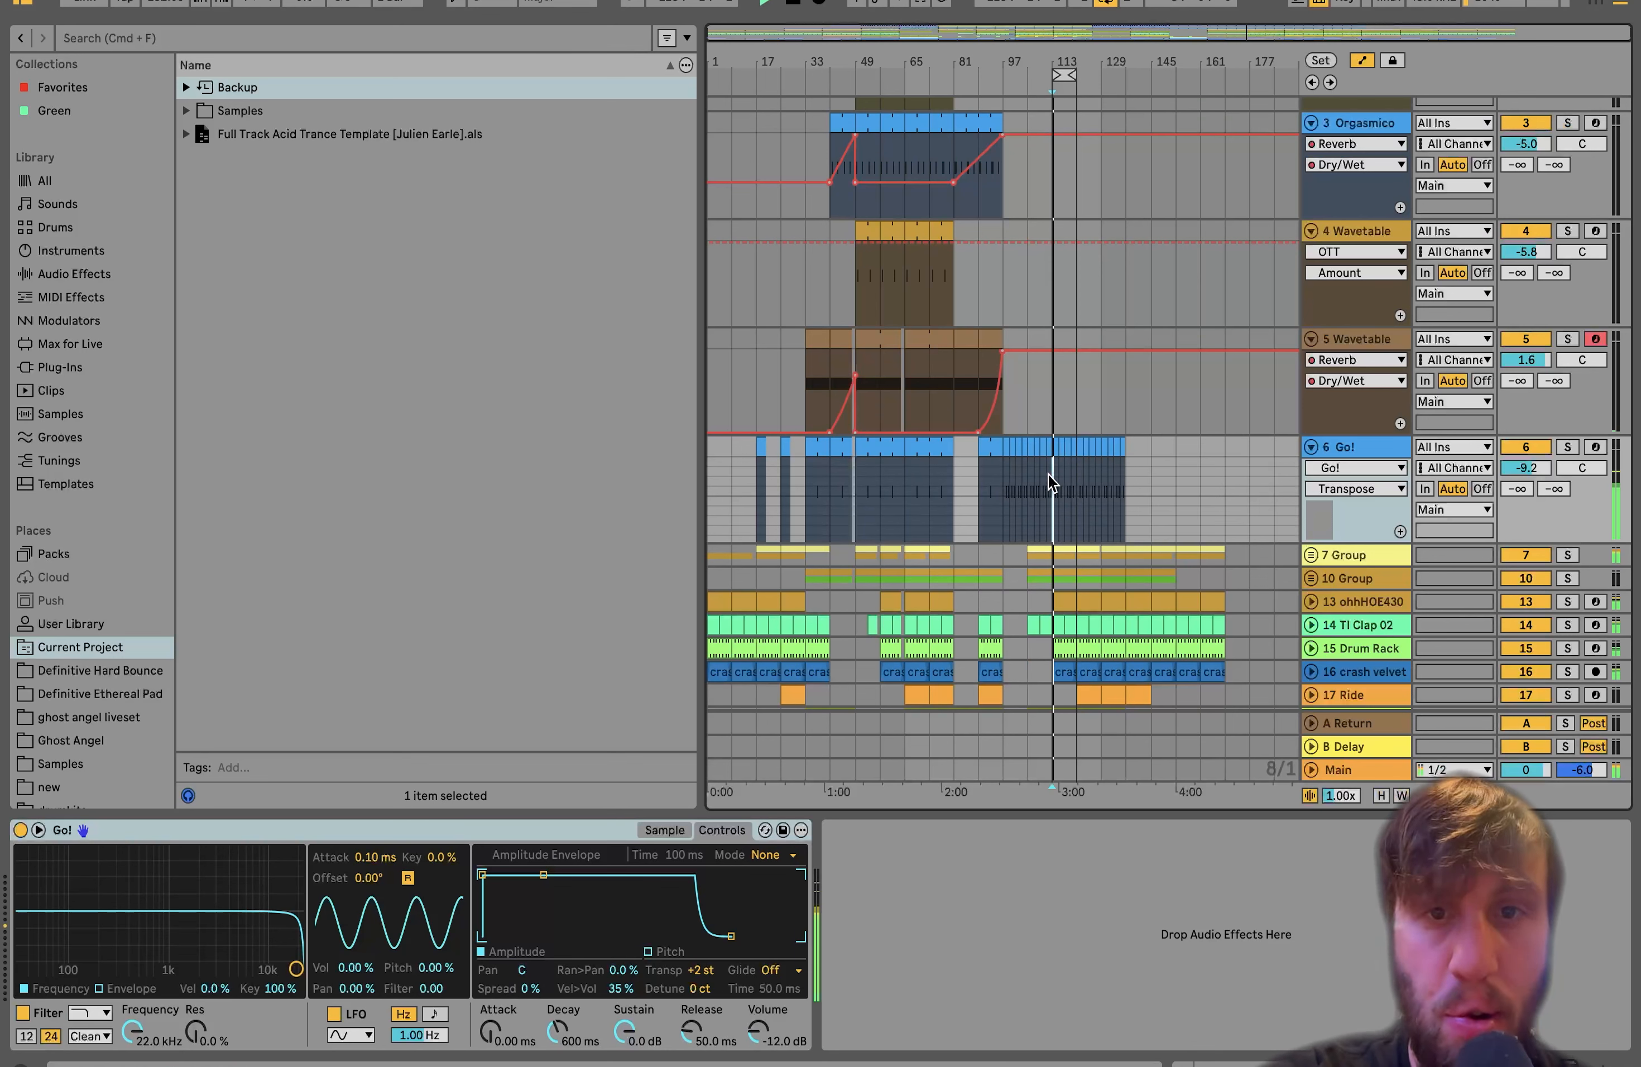
pyautogui.press('space')
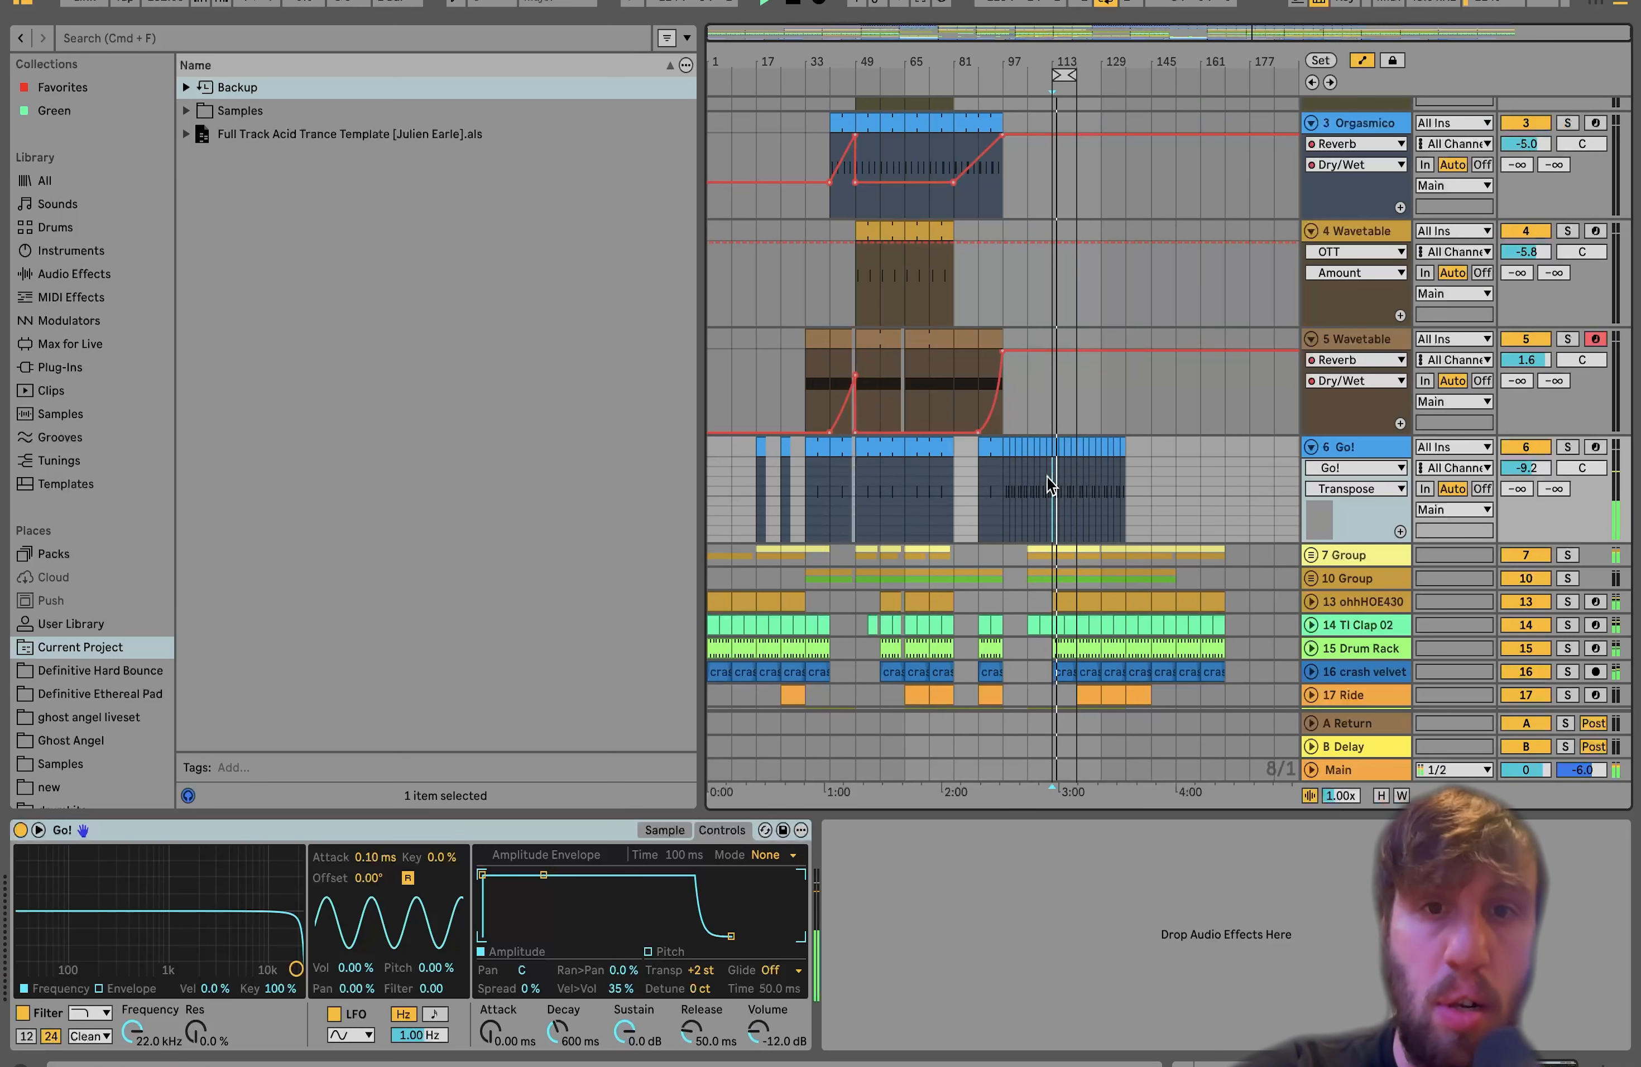
pyautogui.click(879, 490)
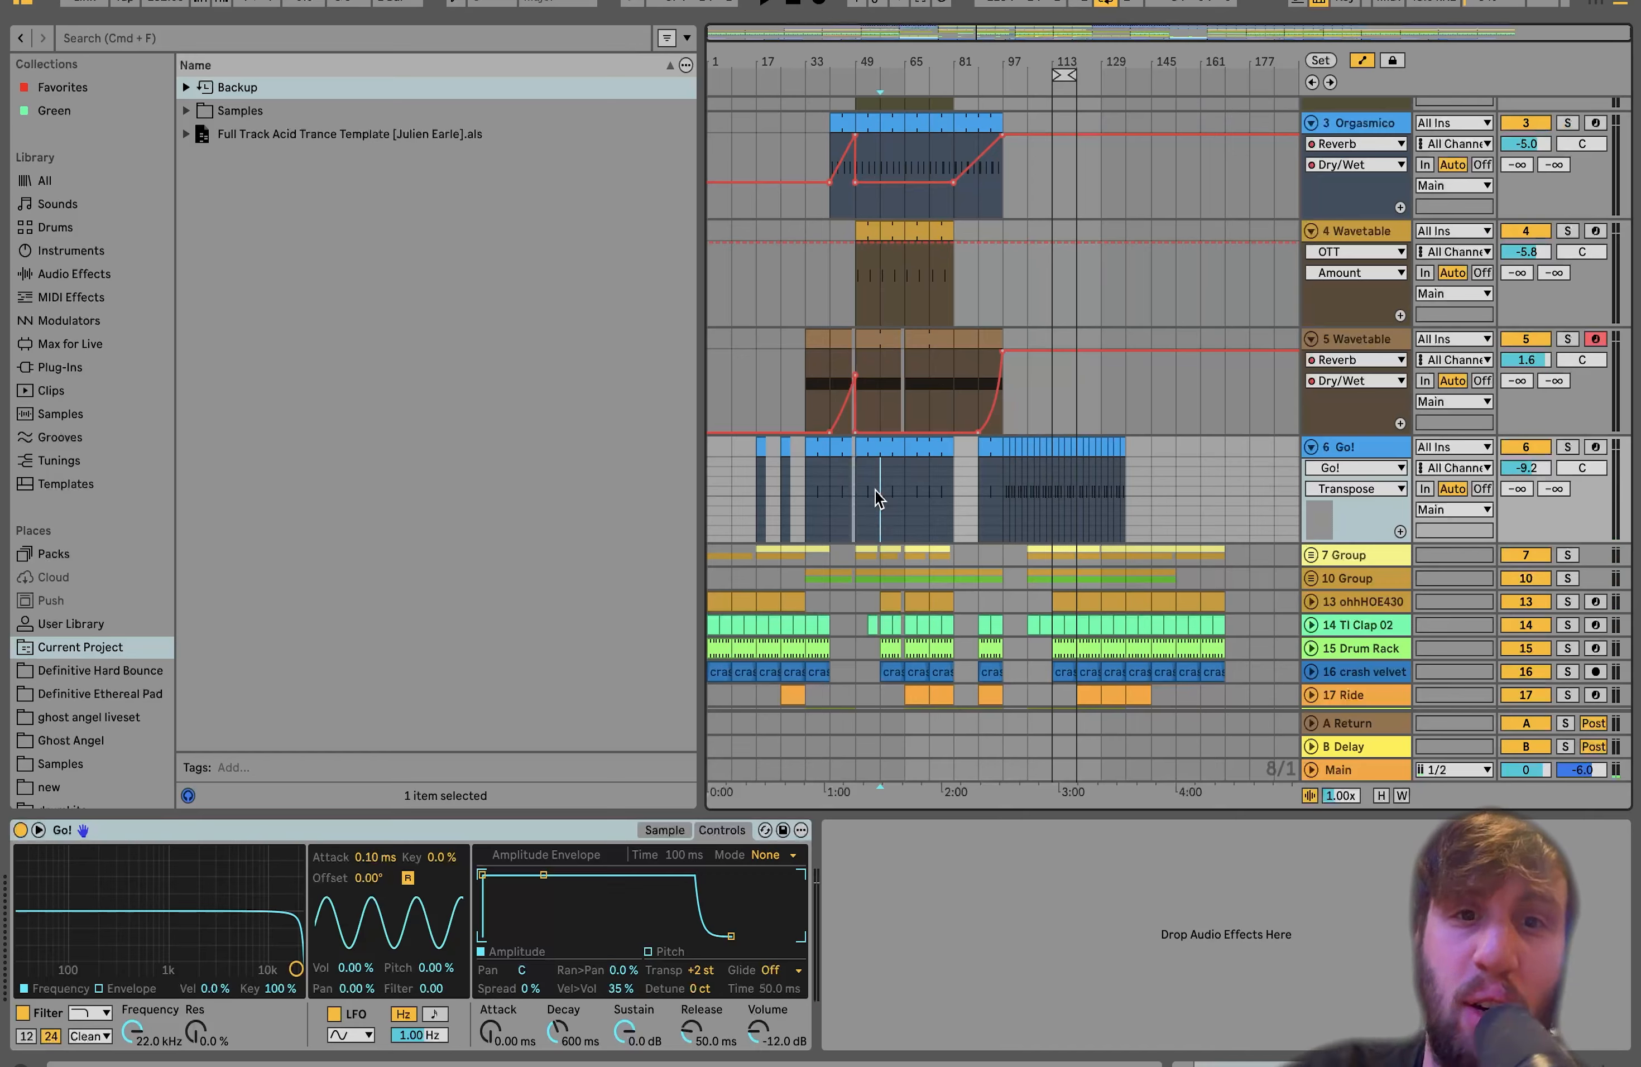
pyautogui.press('space')
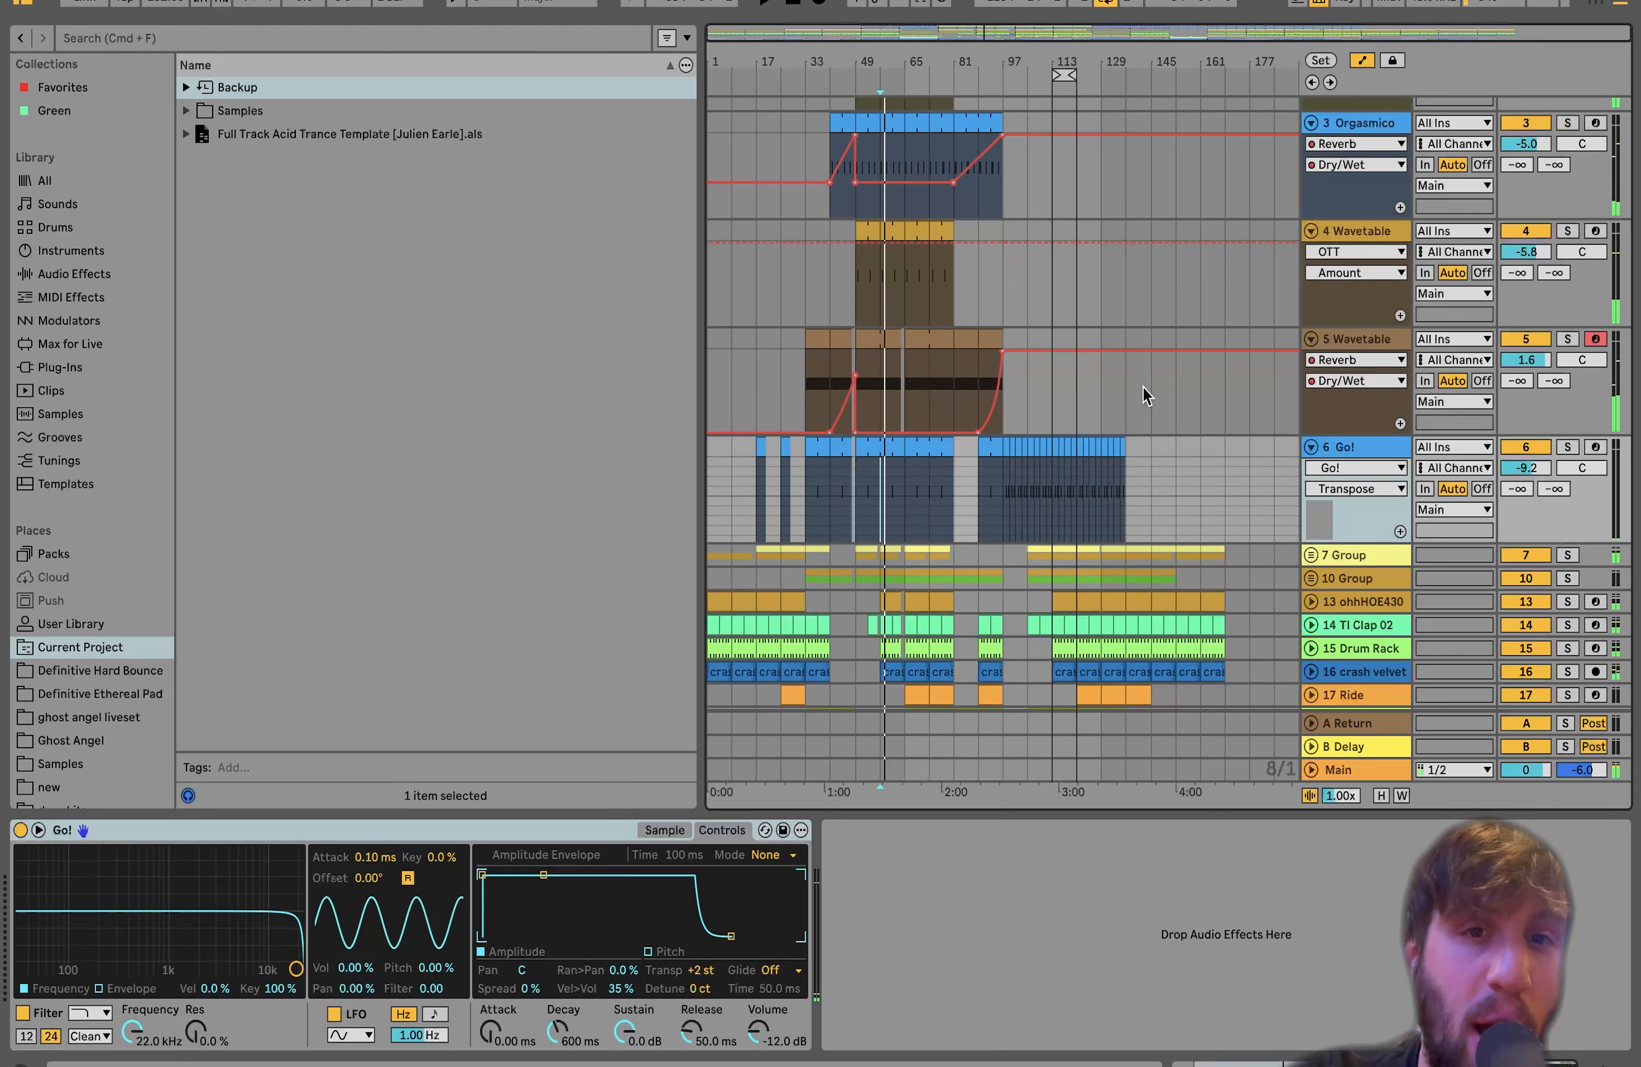
# Play the full mix from bar 113 again and solo 7 Group
pyautogui.click(1053, 495)
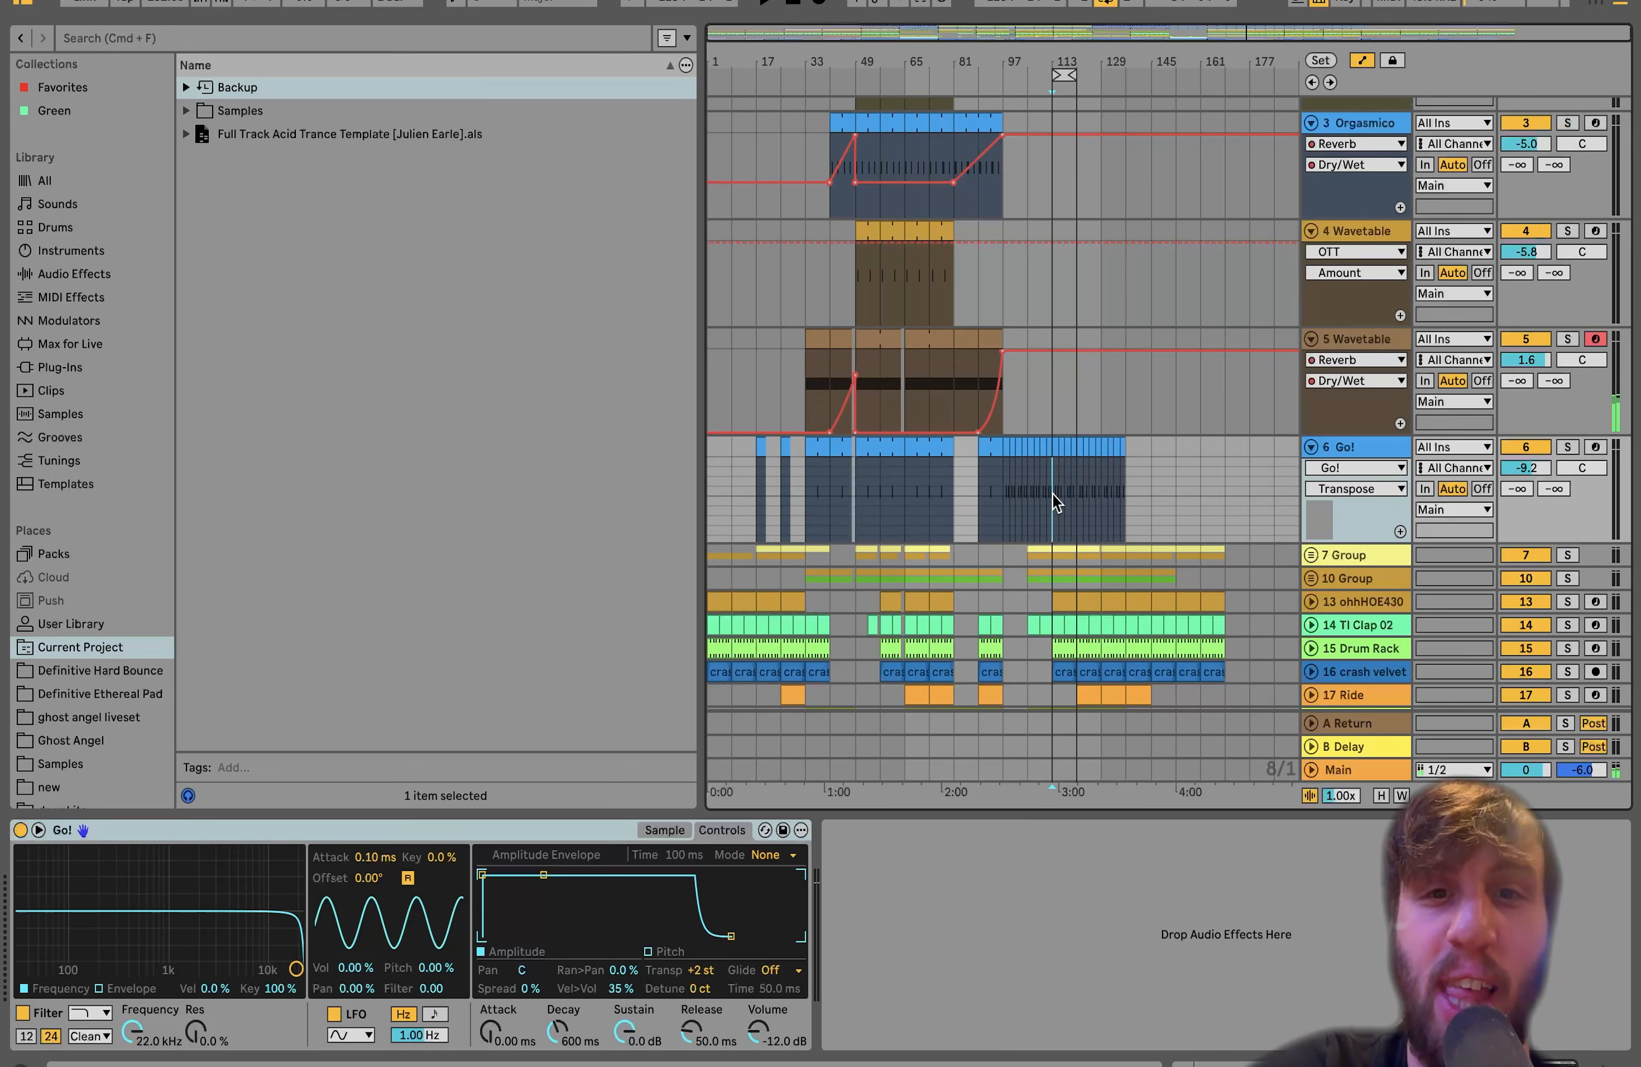
pyautogui.press('space')
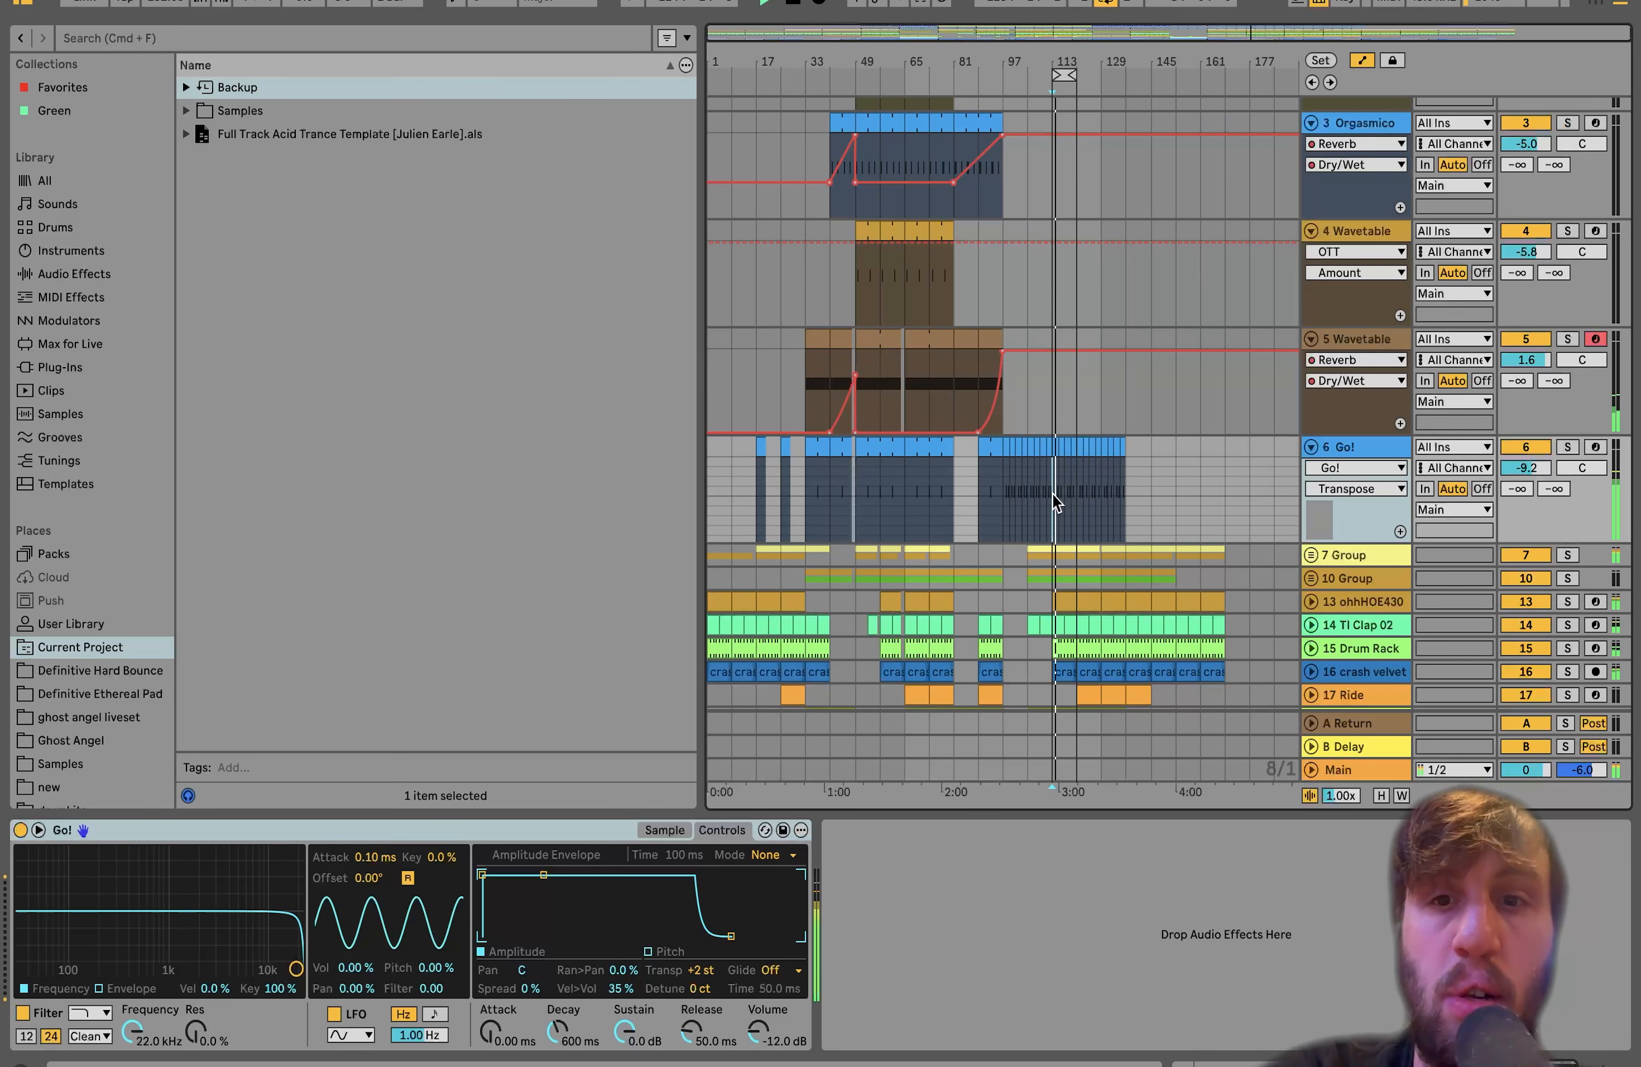
pyautogui.click(1568, 554)
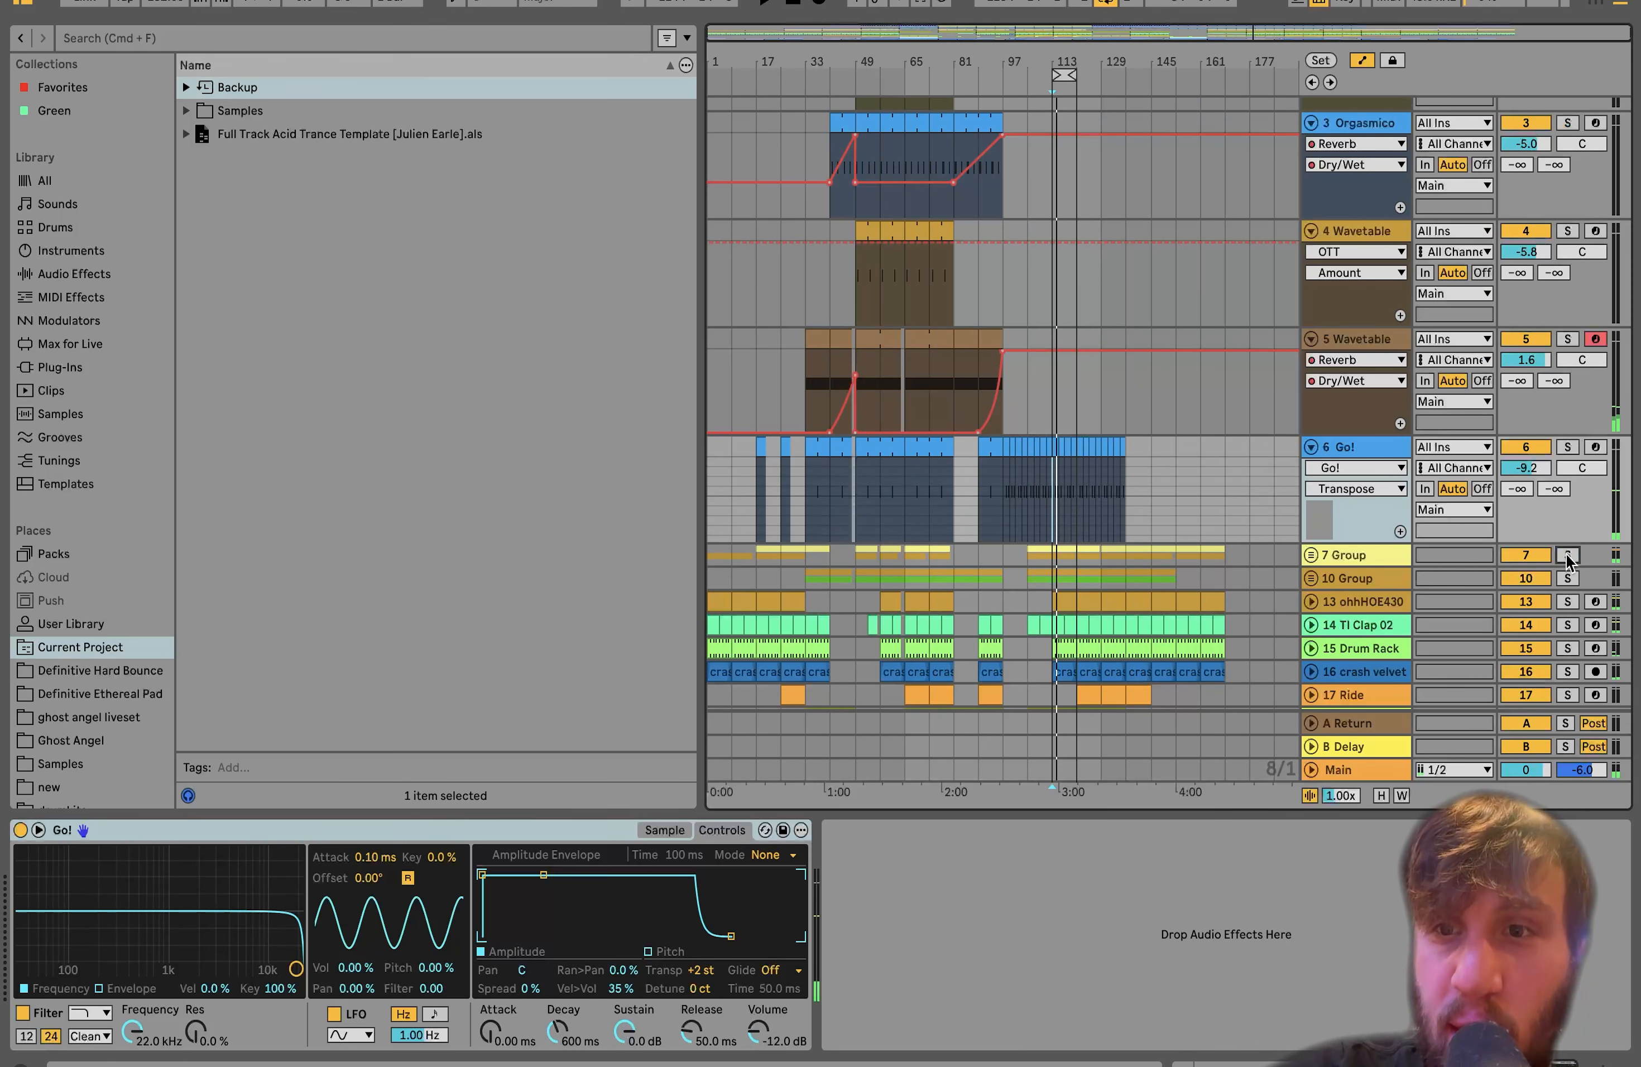
# Expand 7 Group and examine its Drift and Instrument tracks around bar 113
pyautogui.click(1310, 555)
pyautogui.scroll(-10, 1320, 574)
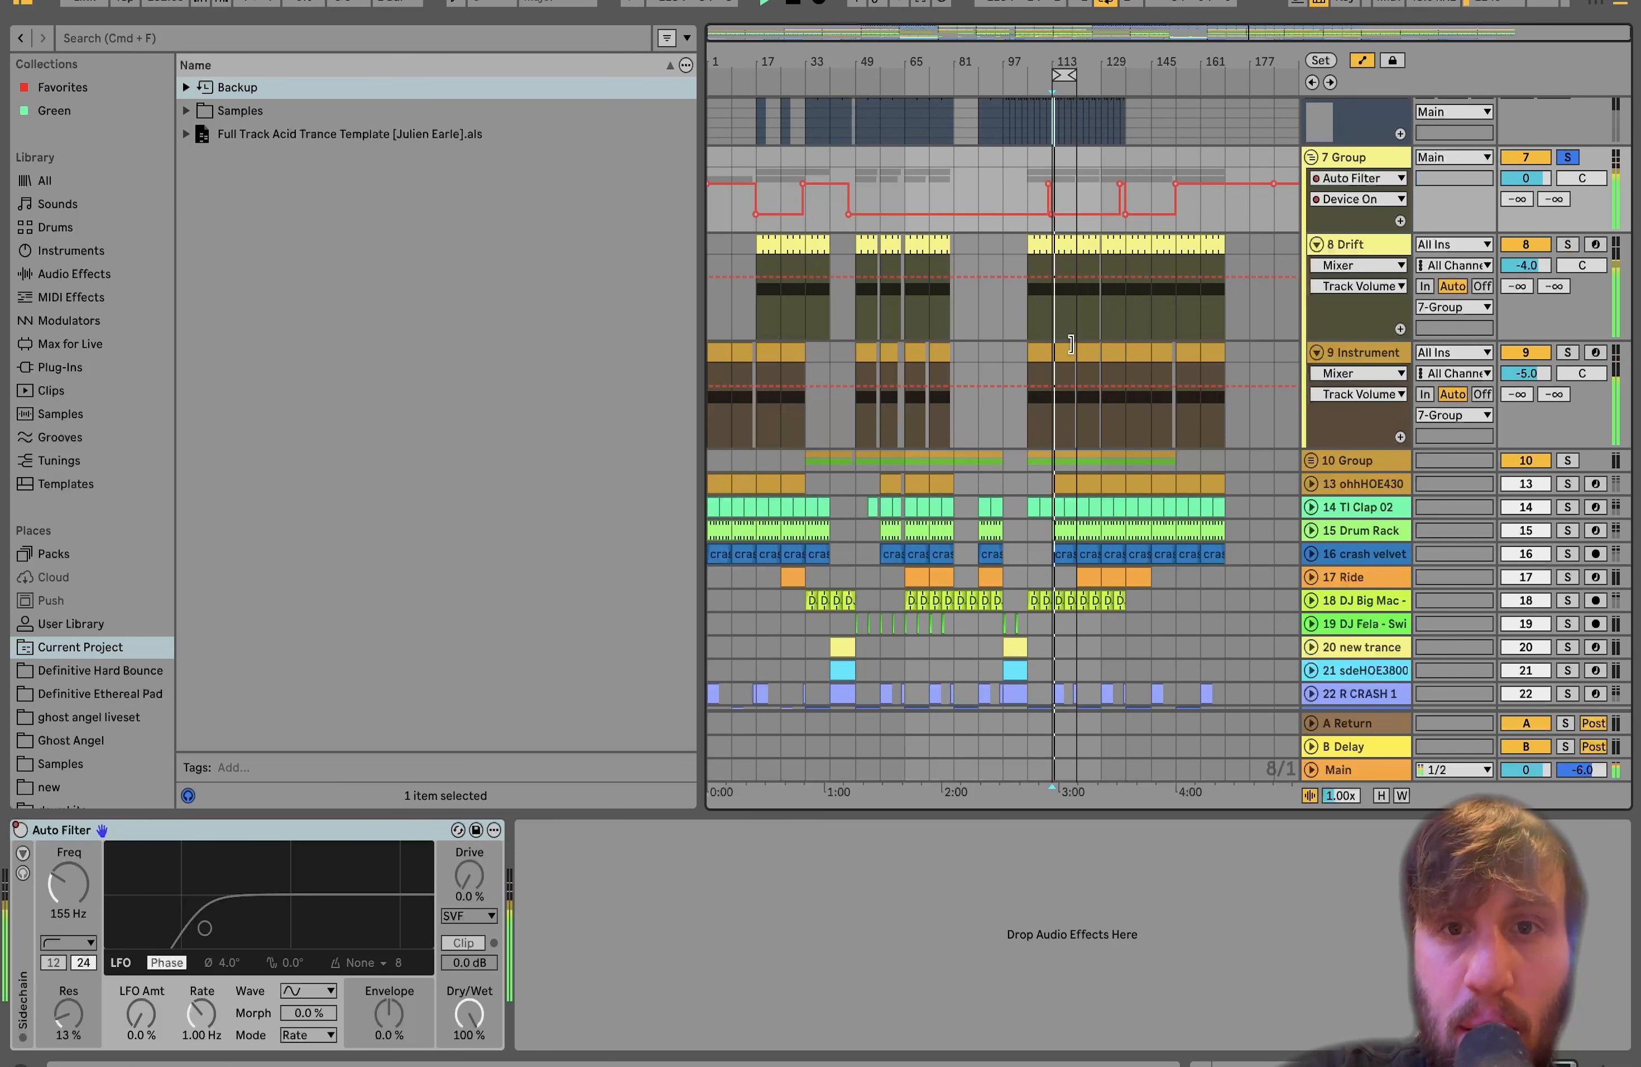
pyautogui.scroll(8, 1073, 355)
pyautogui.click(1360, 161)
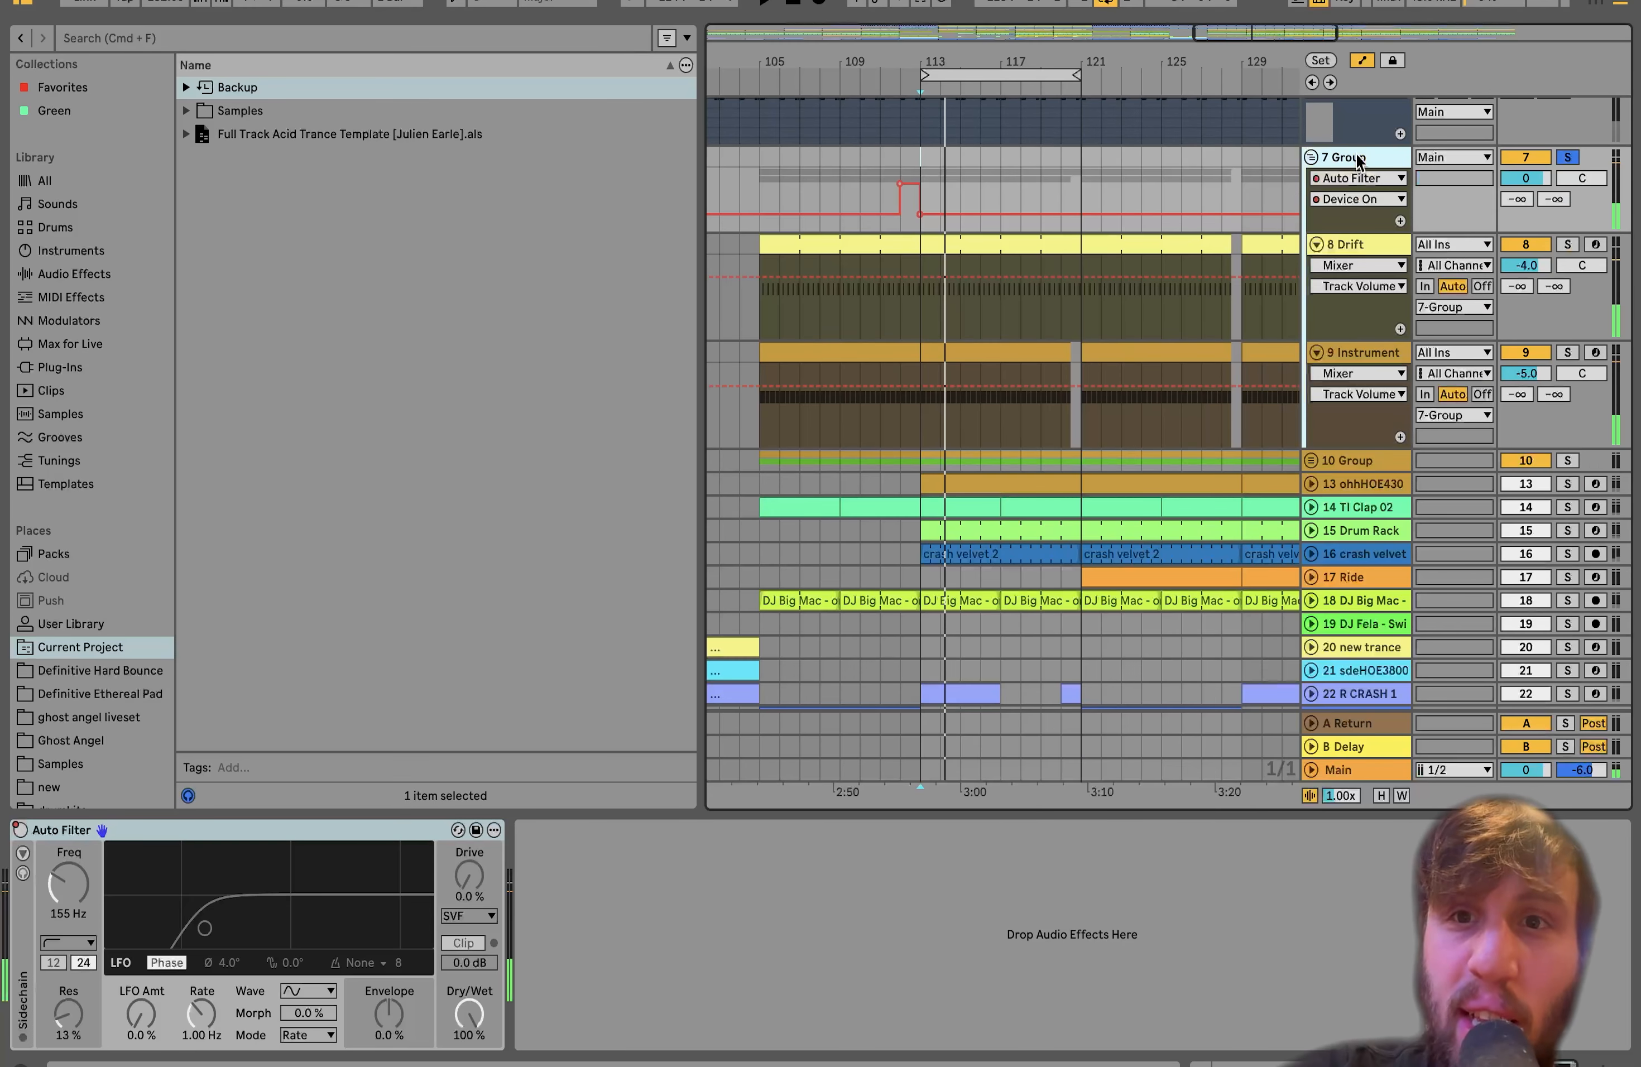
# Solo track 8 Drift, listen from bar 113 and examine the MIDI notes of its clip there
pyautogui.click(1569, 245)
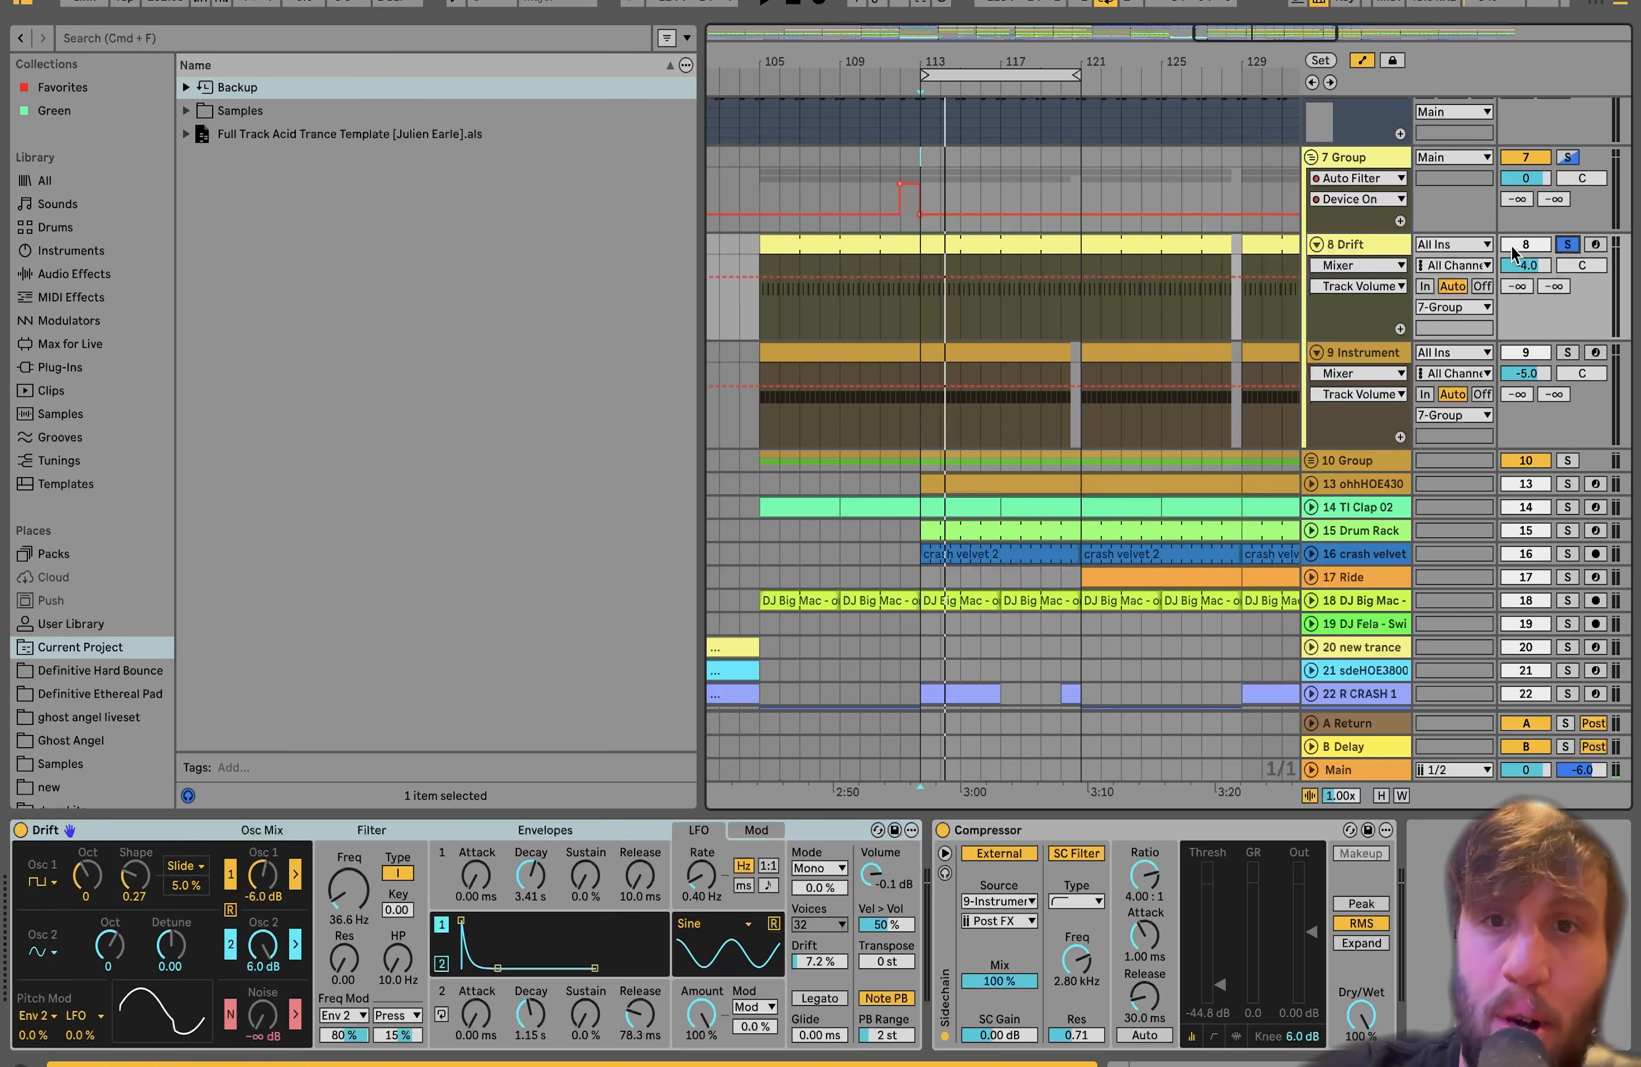
pyautogui.click(997, 244)
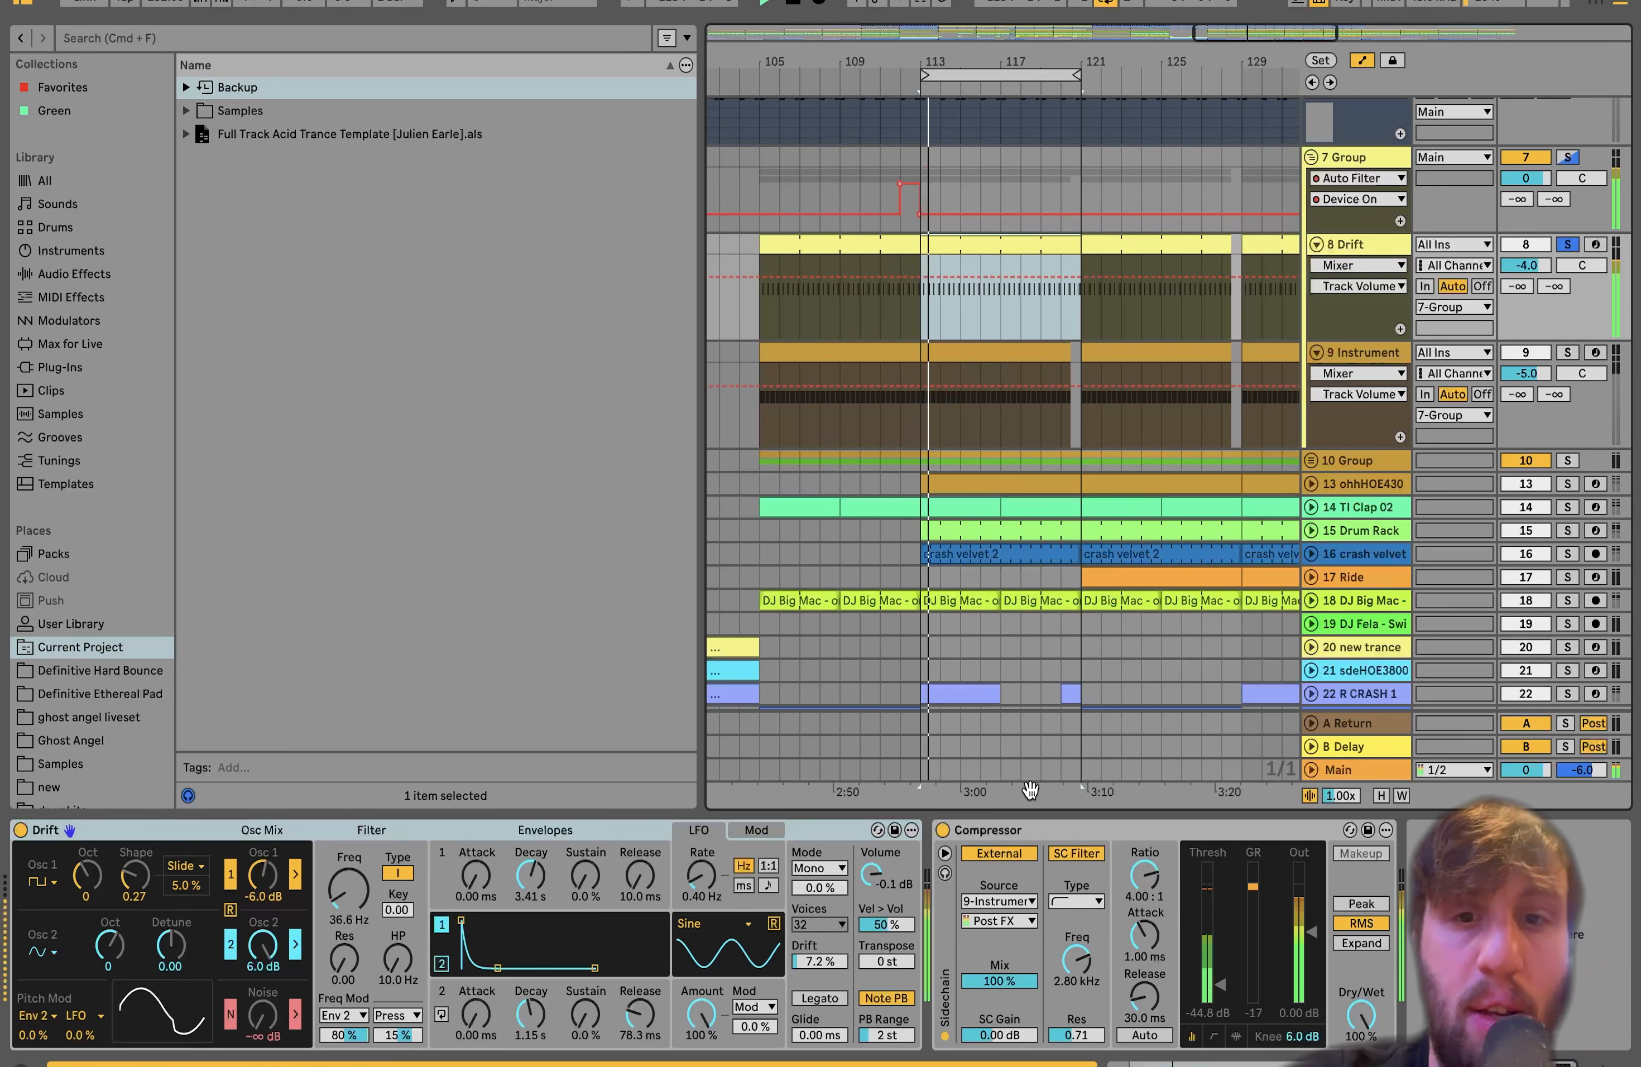
pyautogui.doubleClick(965, 242)
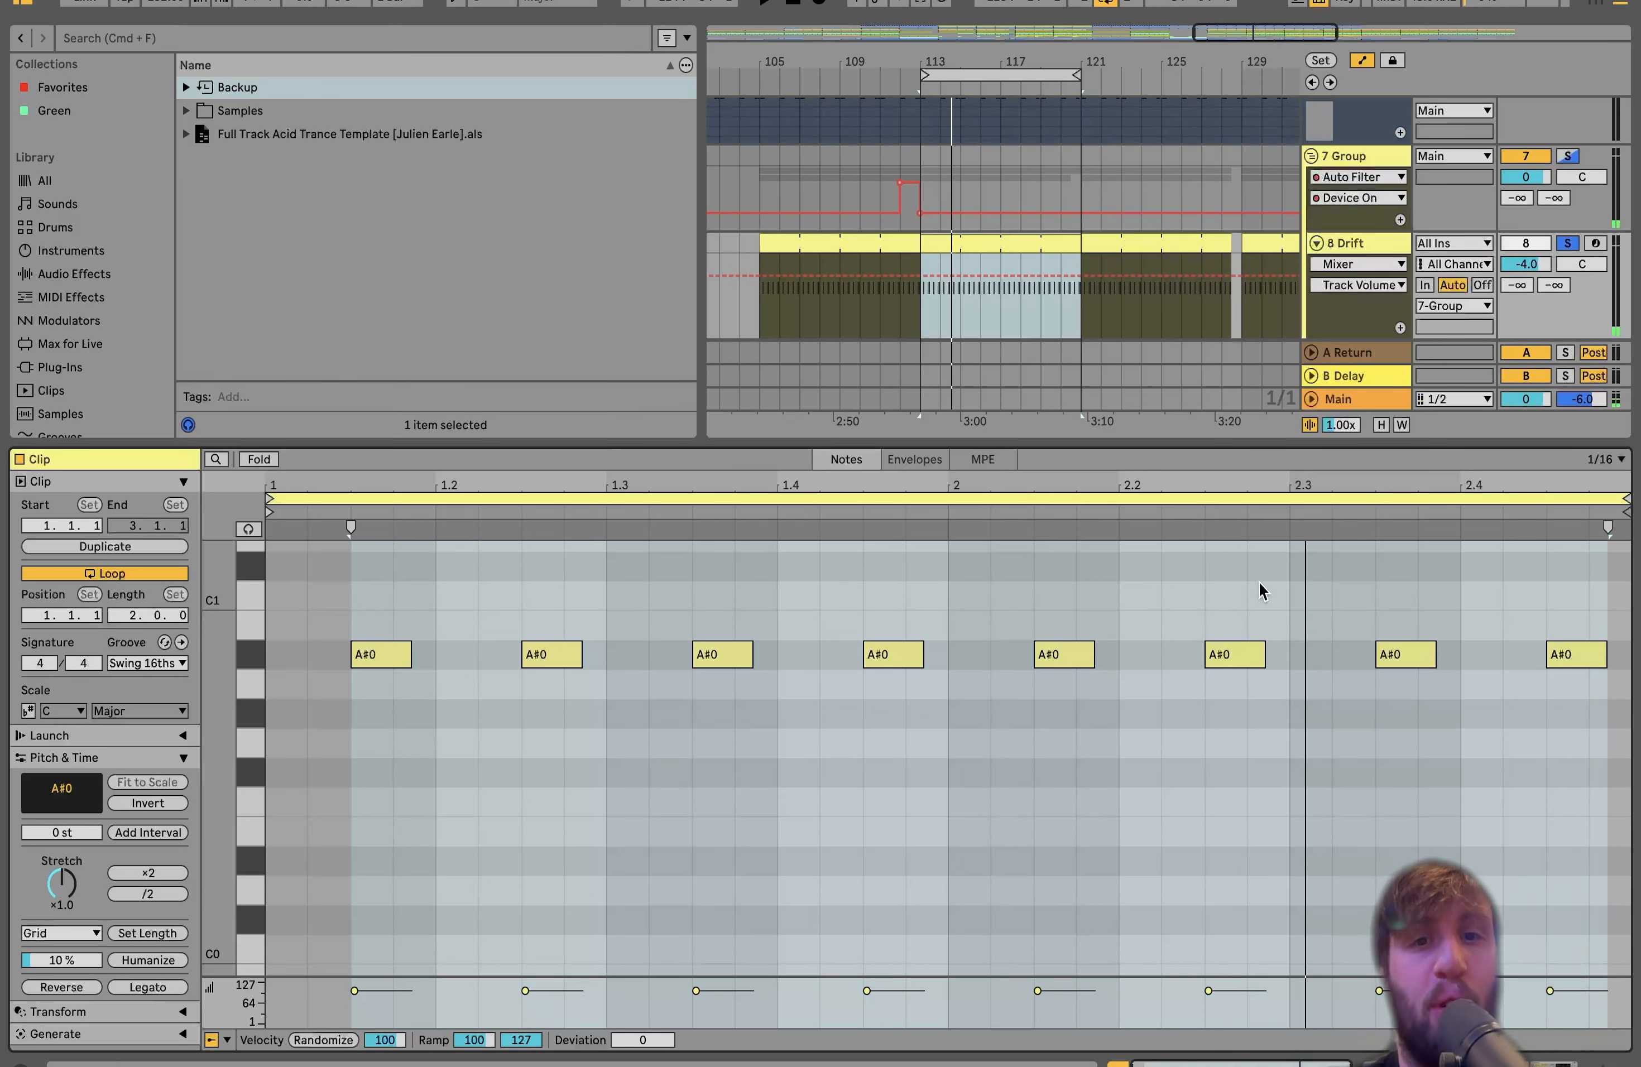
pyautogui.click(1369, 244)
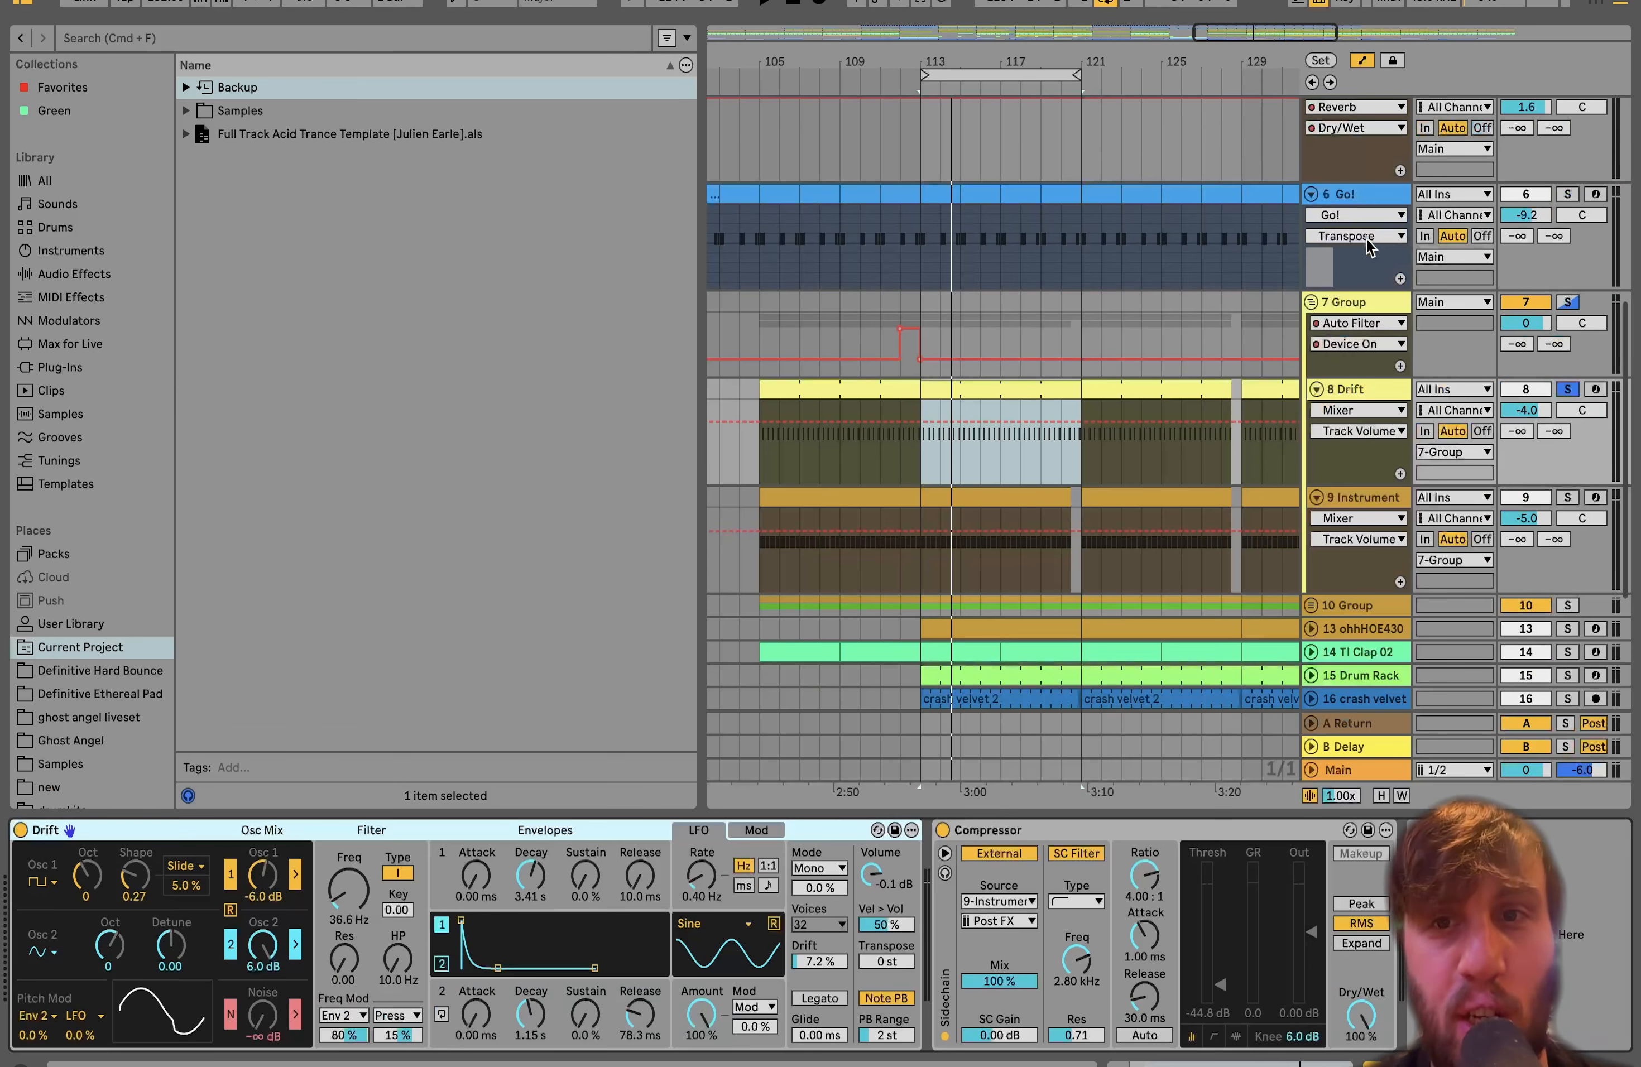
pyautogui.doubleClick(978, 387)
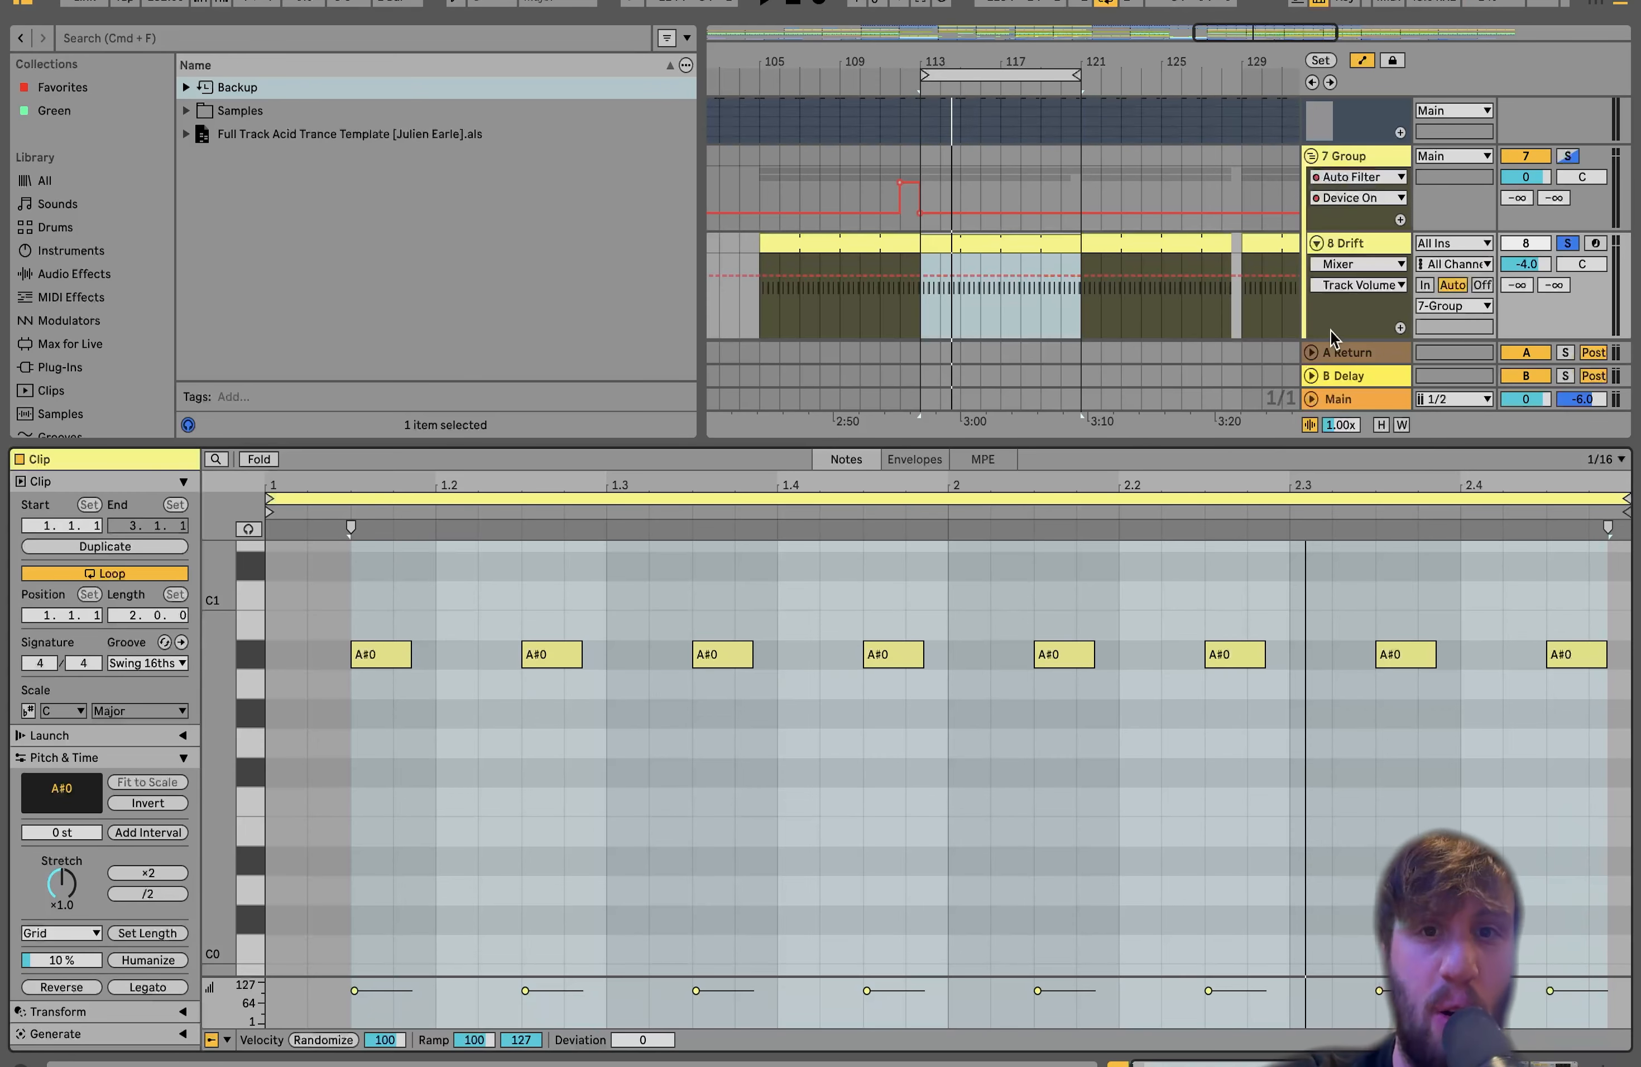
# Solo 7 Group, listen to the Drift and Instrument layers together from bar 113 and return to Drift's devices
pyautogui.click(1569, 158)
pyautogui.press('space')
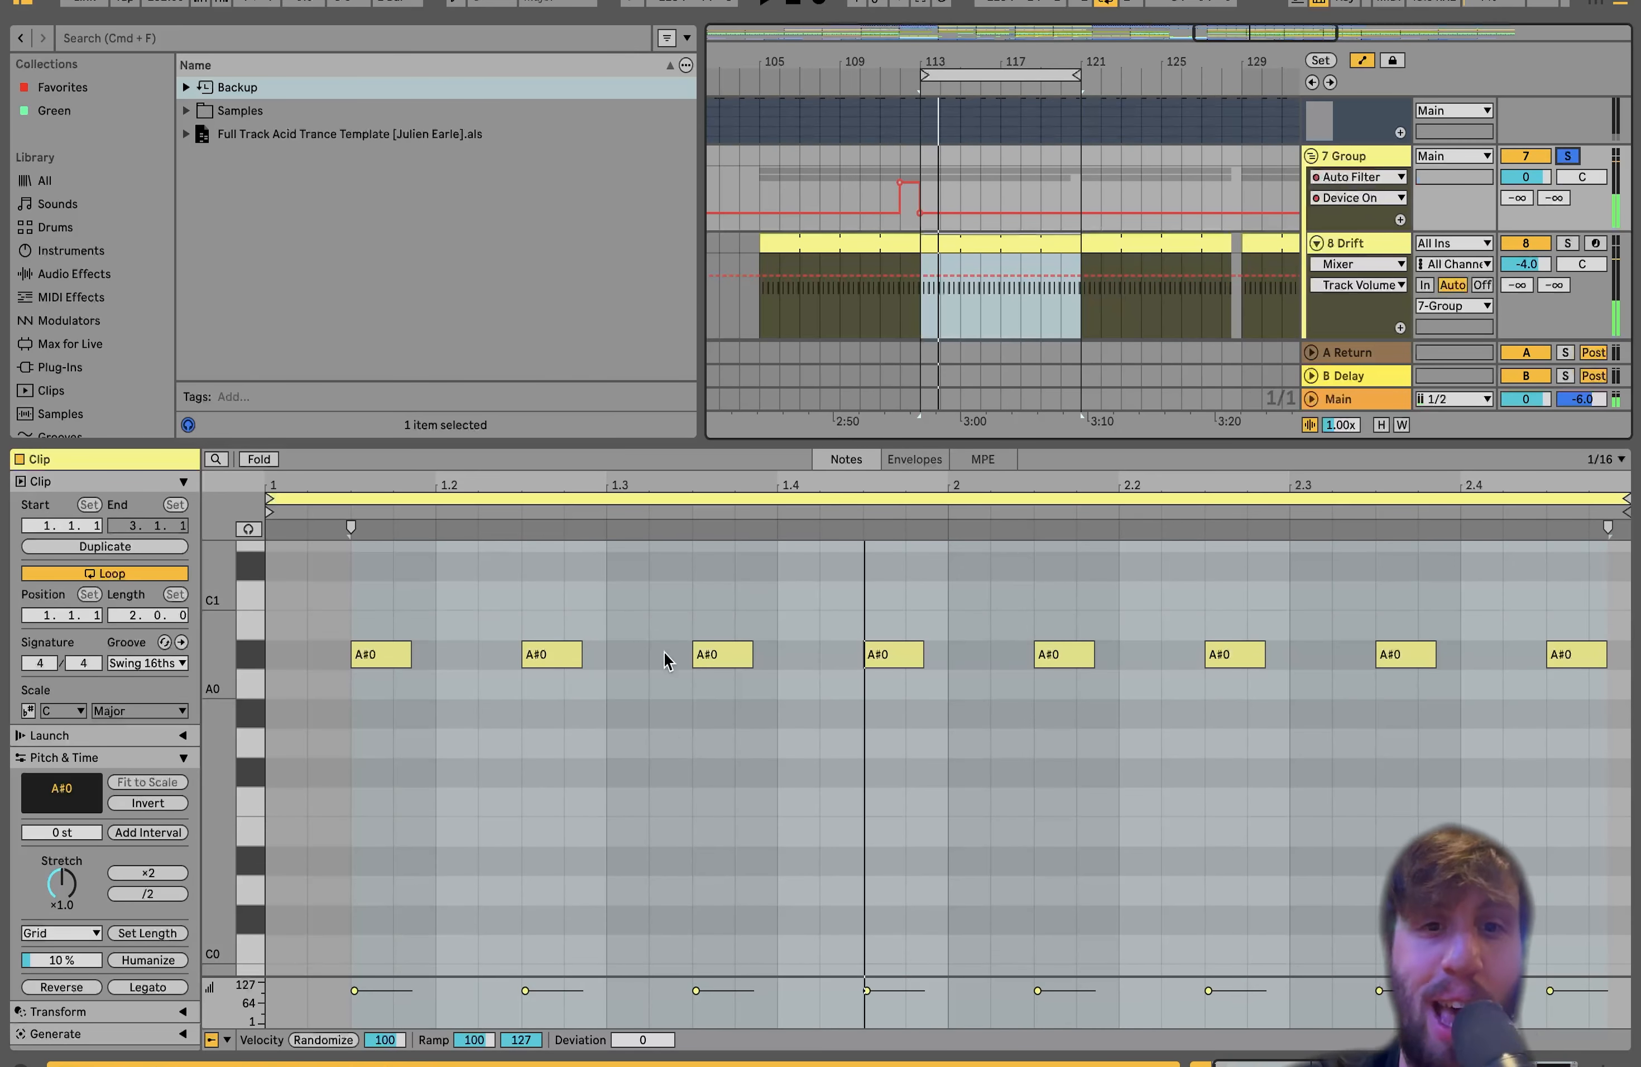
pyautogui.scroll(5, 985, 671)
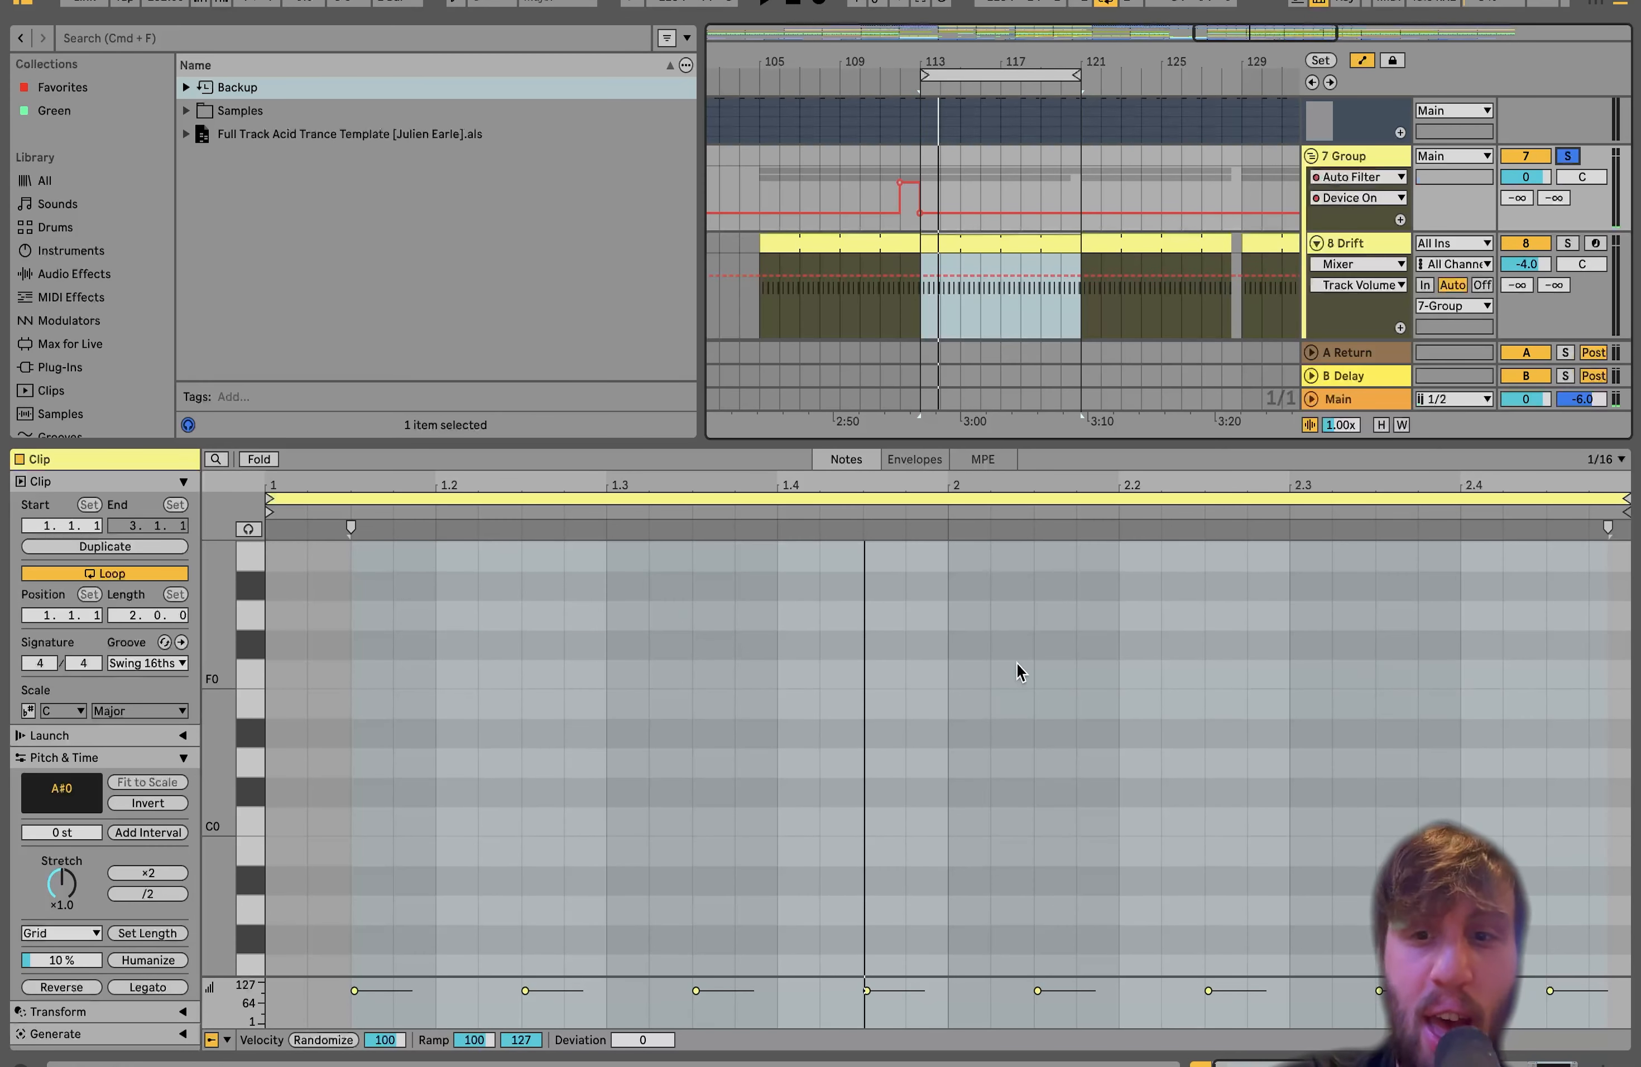
pyautogui.hotkey('shift', 'Tab')
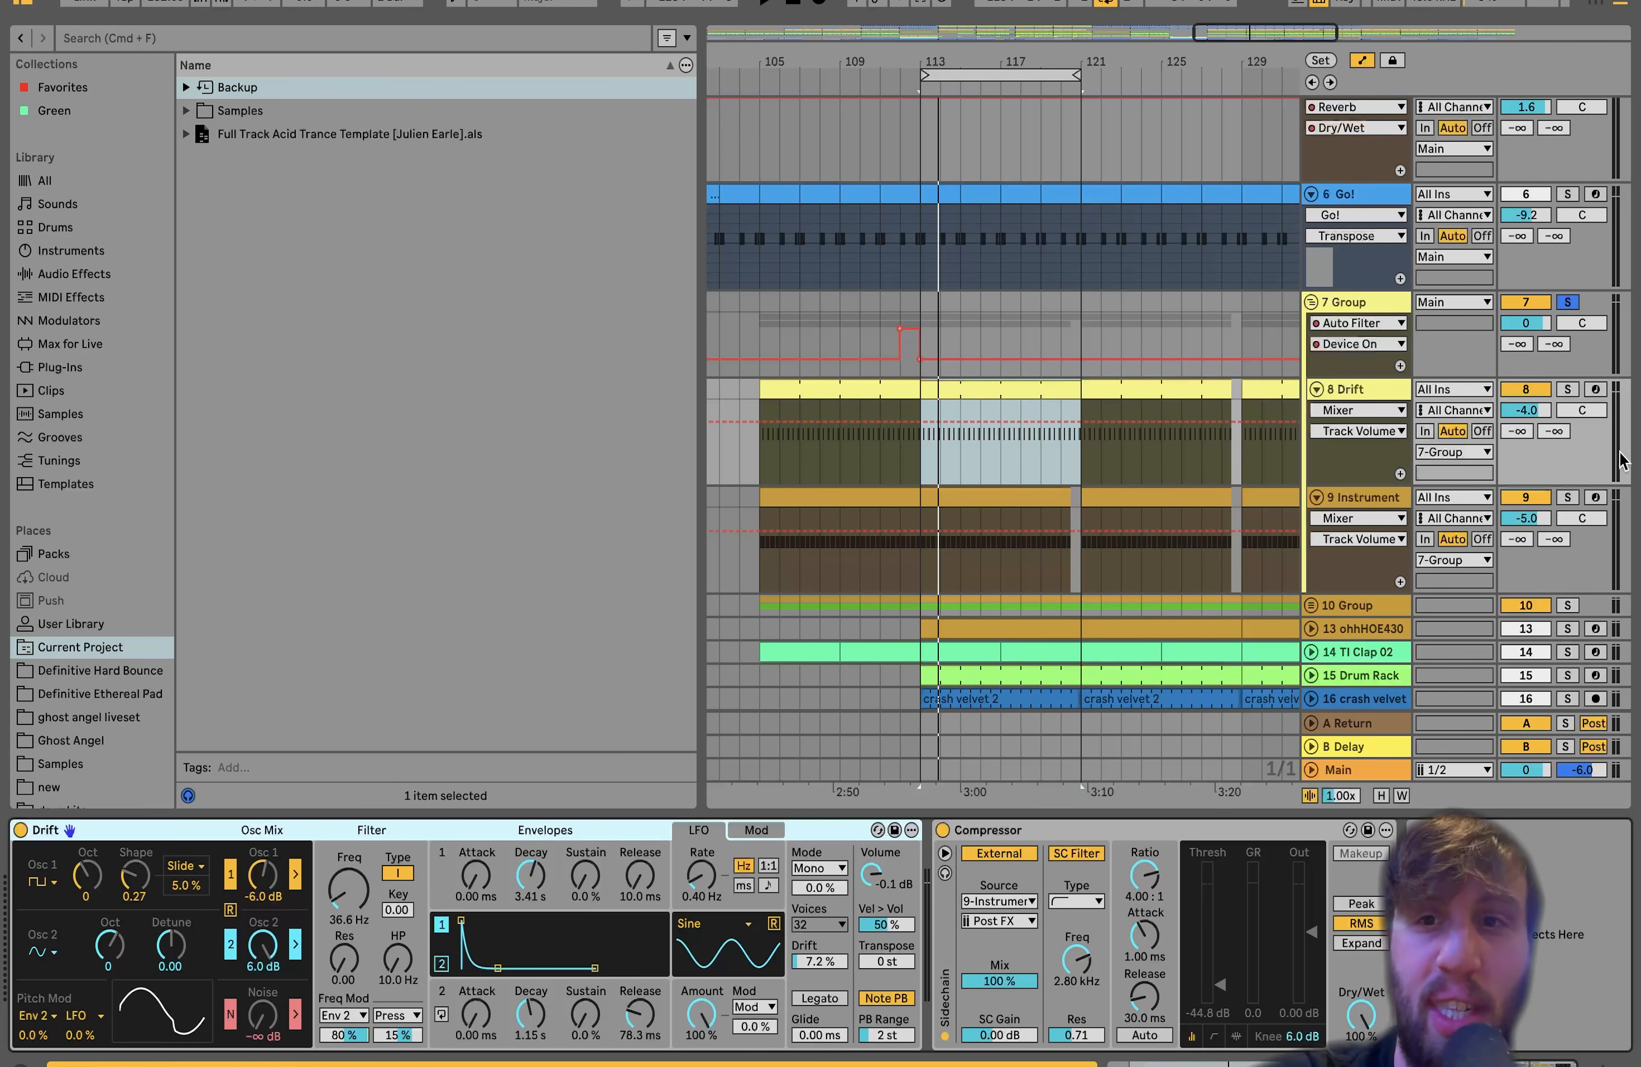
# Solo track 8 Drift, turn off its Compressor and play from bar 113
pyautogui.click(1568, 390)
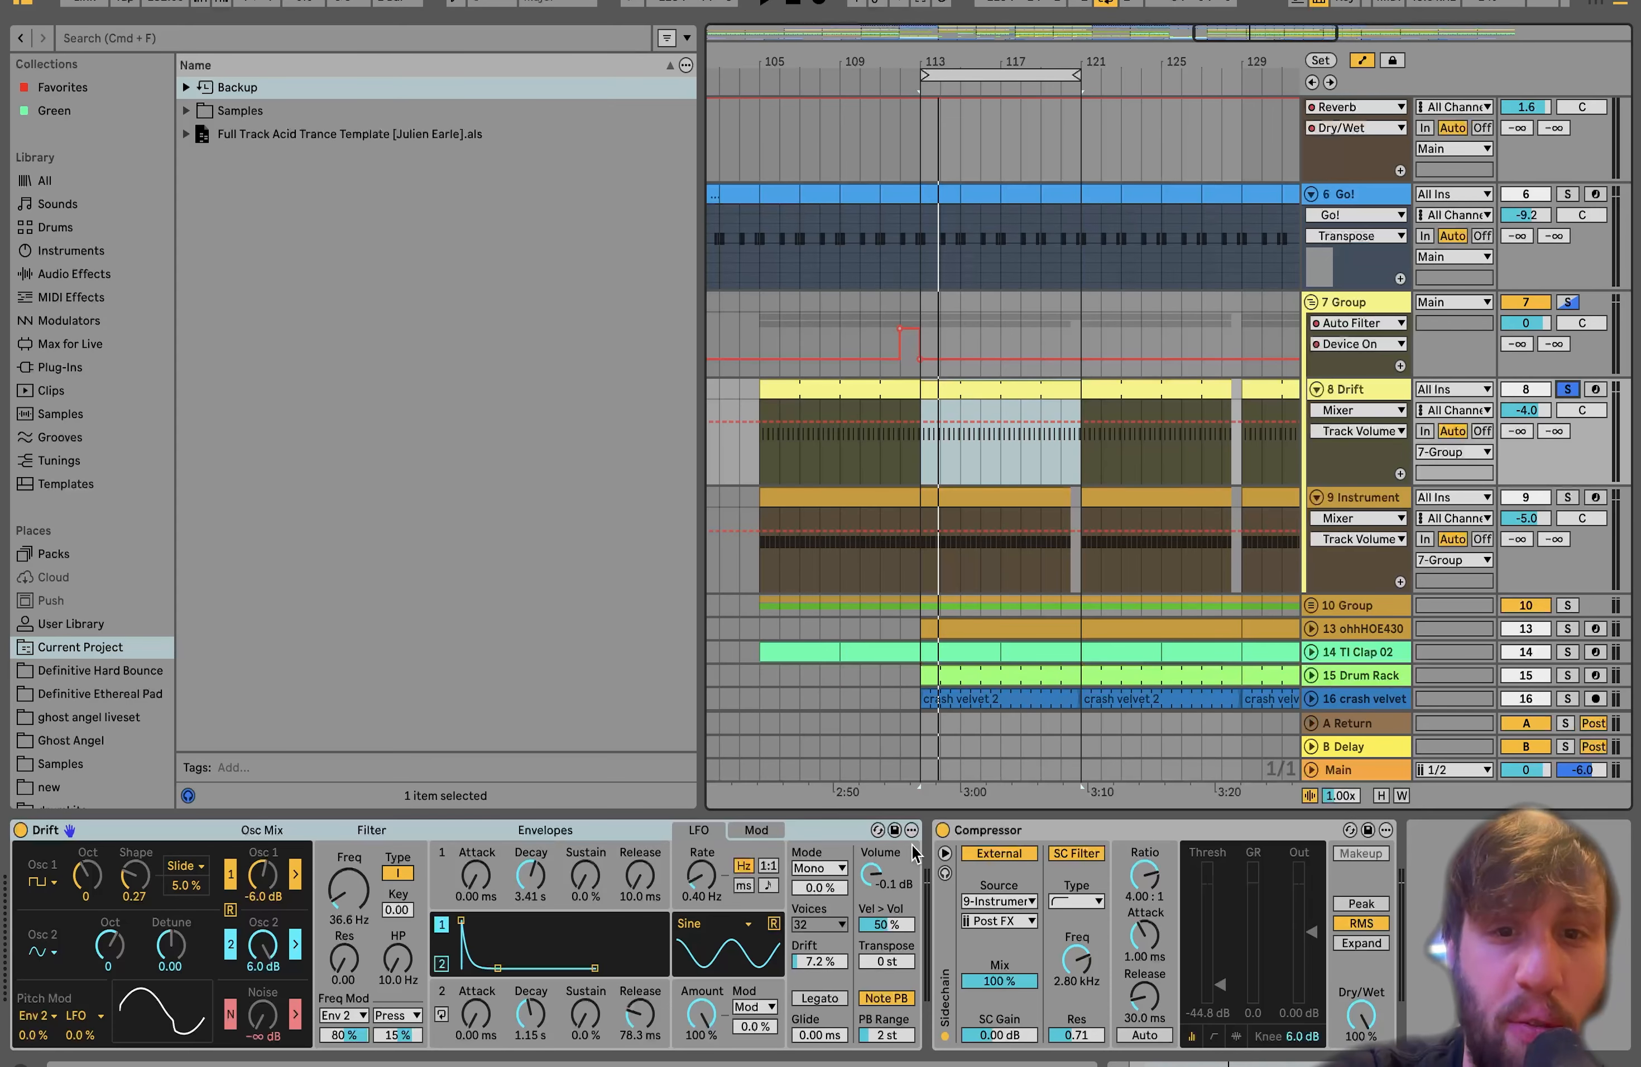
pyautogui.click(943, 830)
pyautogui.press('space')
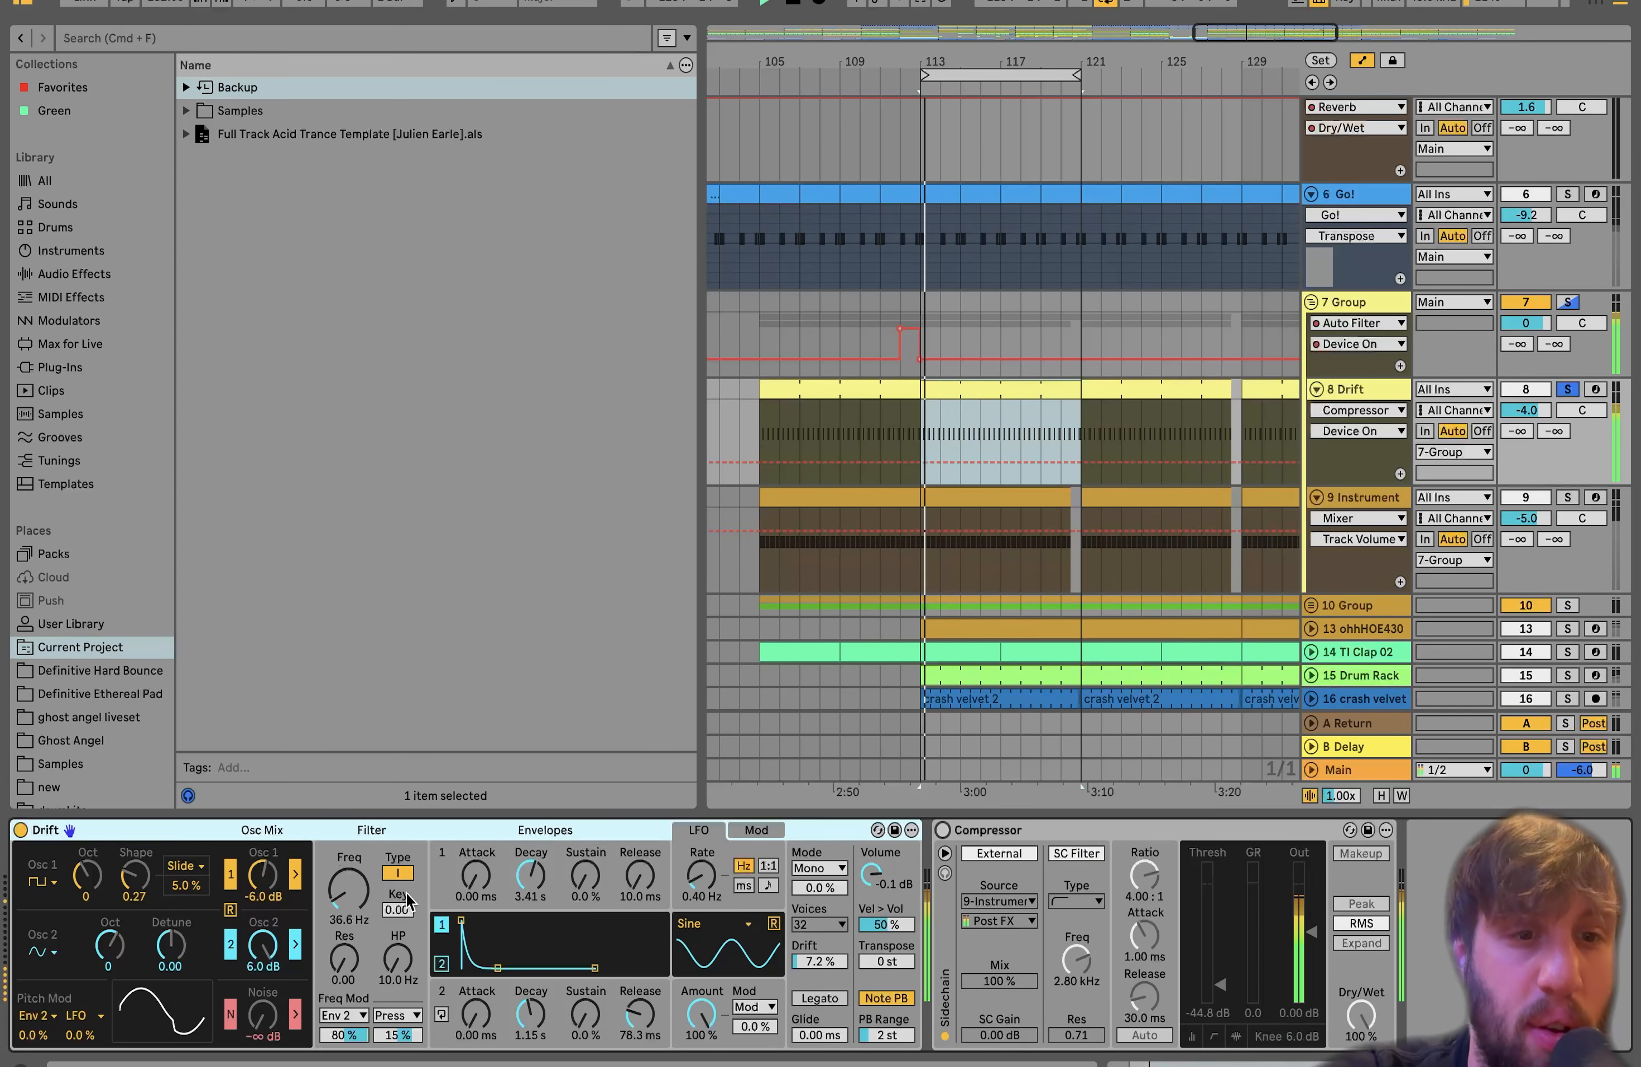
# Try Drift's filter frequency at 20.0 kHz and Osc 1 Shape at 0.00 while listening, and undo the shape change
pyautogui.doubleClick(349, 890)
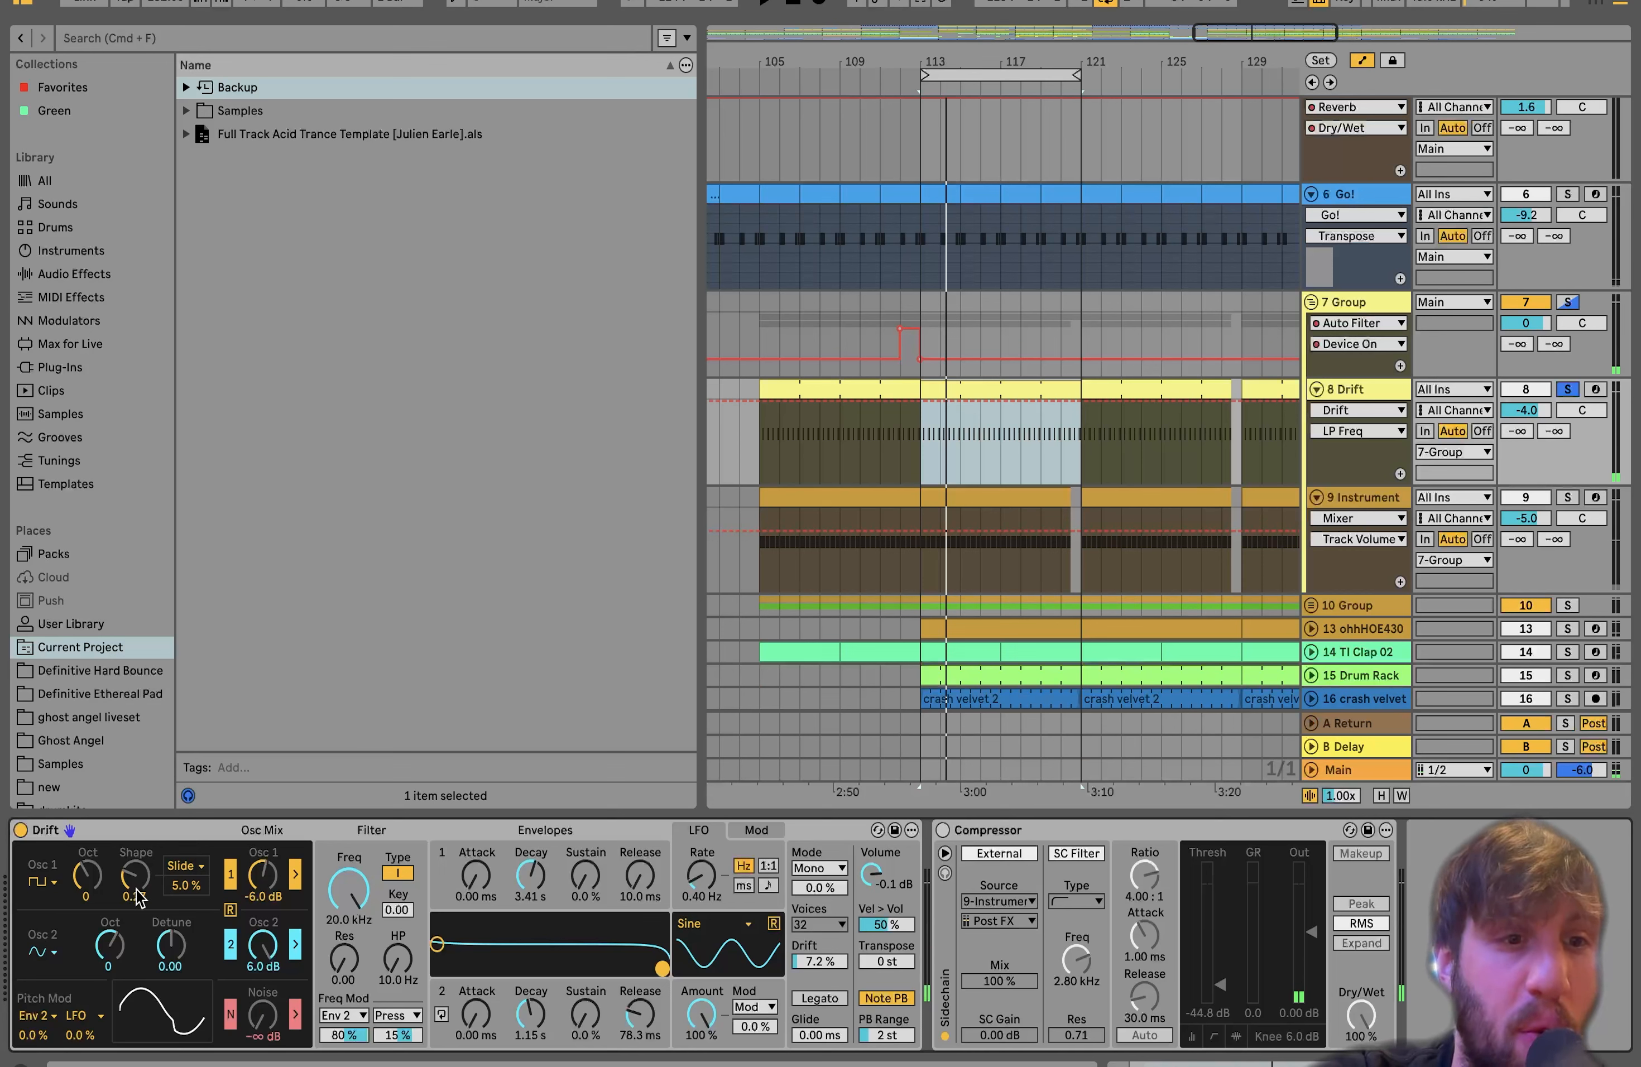
pyautogui.press('space')
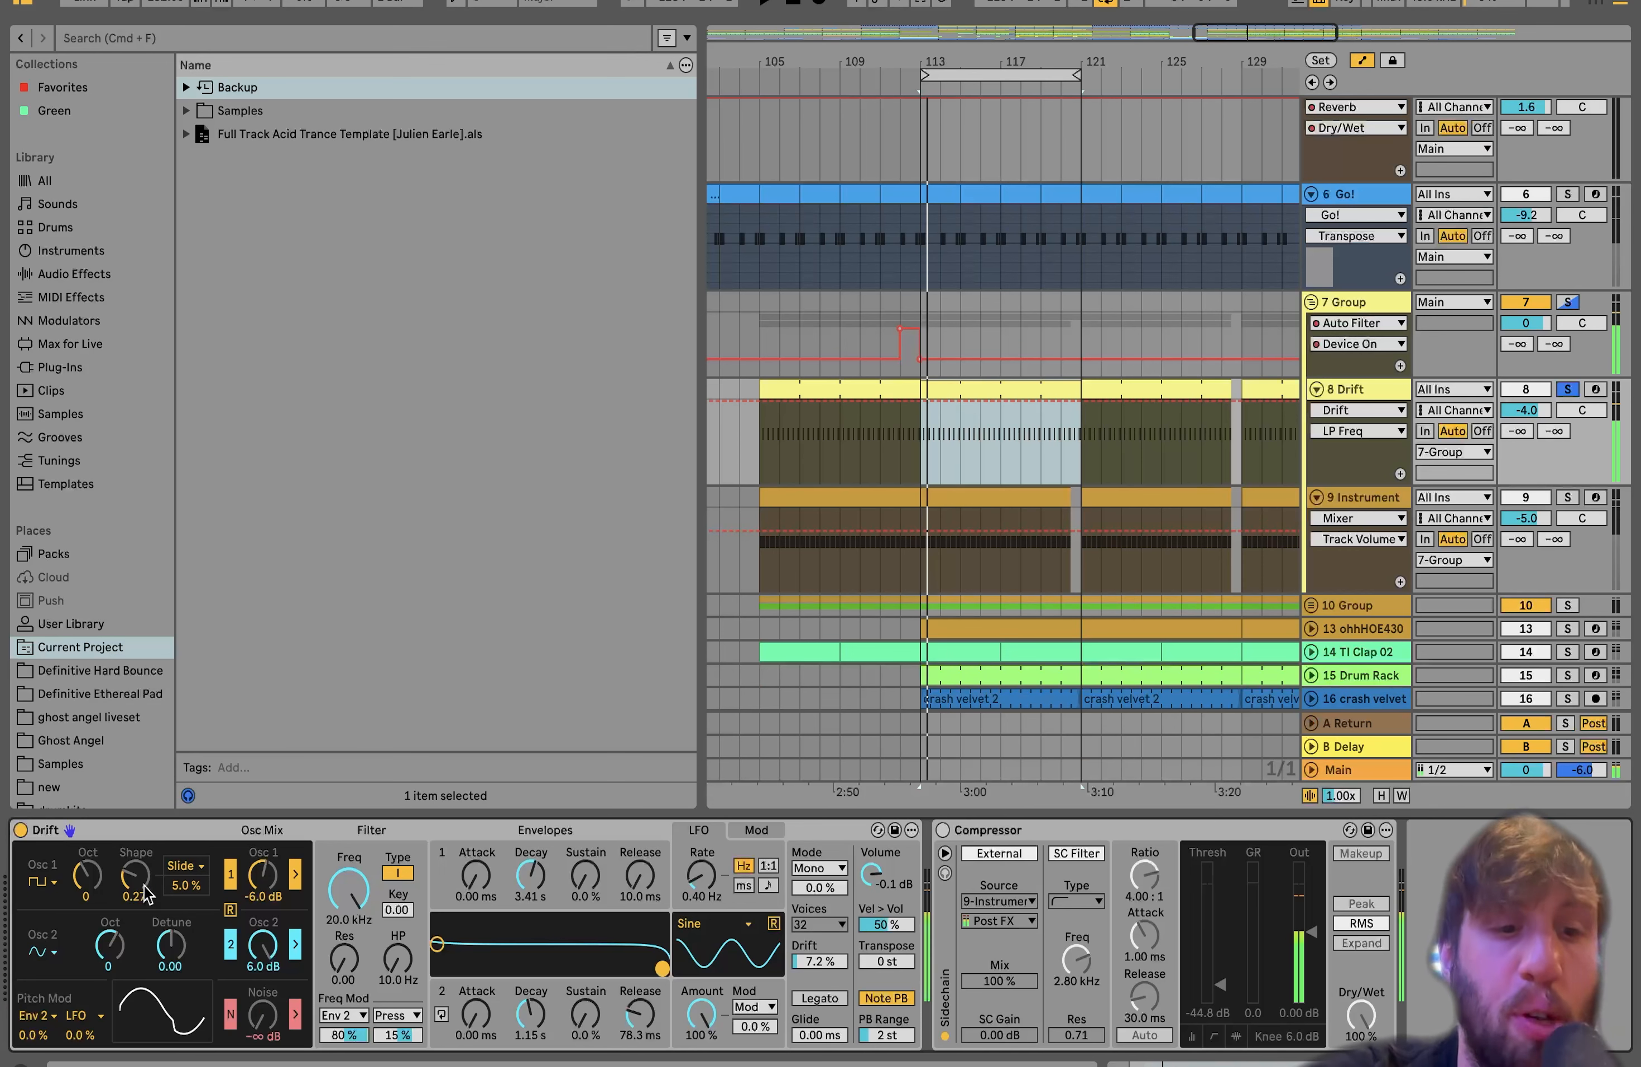
pyautogui.moveTo(146, 894)
pyautogui.mouseDown()
pyautogui.moveTo(146, 877)
pyautogui.moveTo(145, 932)
pyautogui.mouseUp()
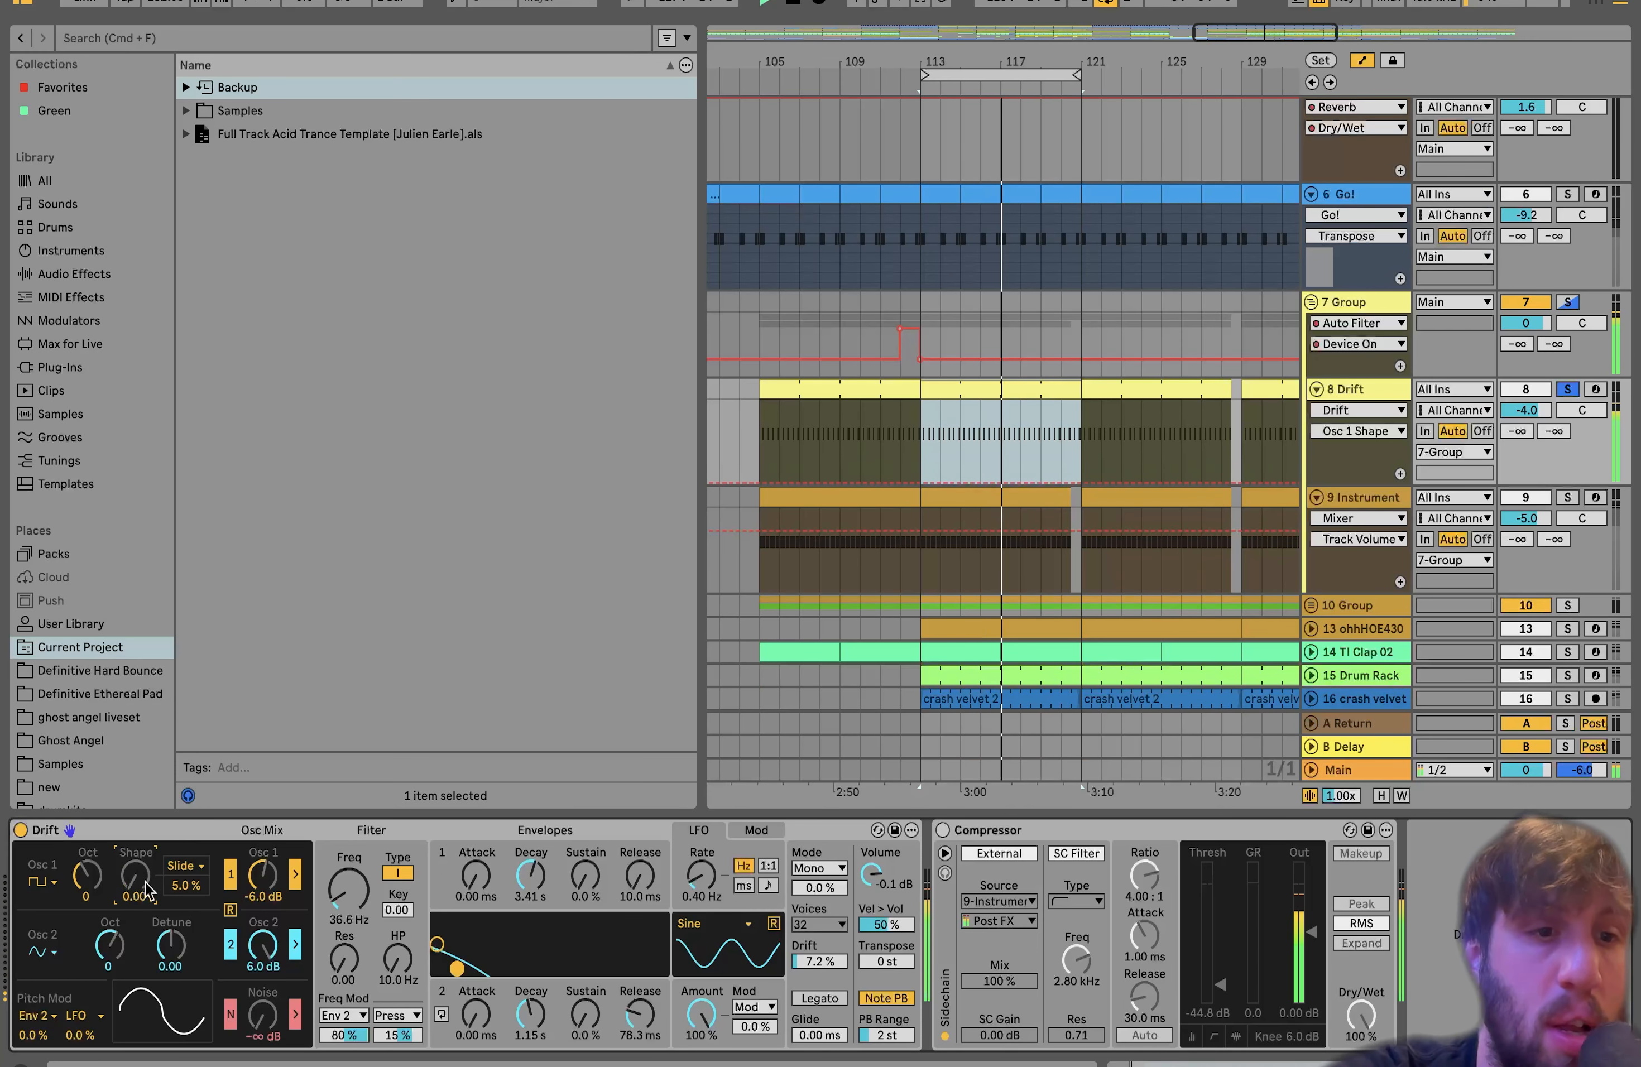
pyautogui.press('super+z')
pyautogui.press('space')
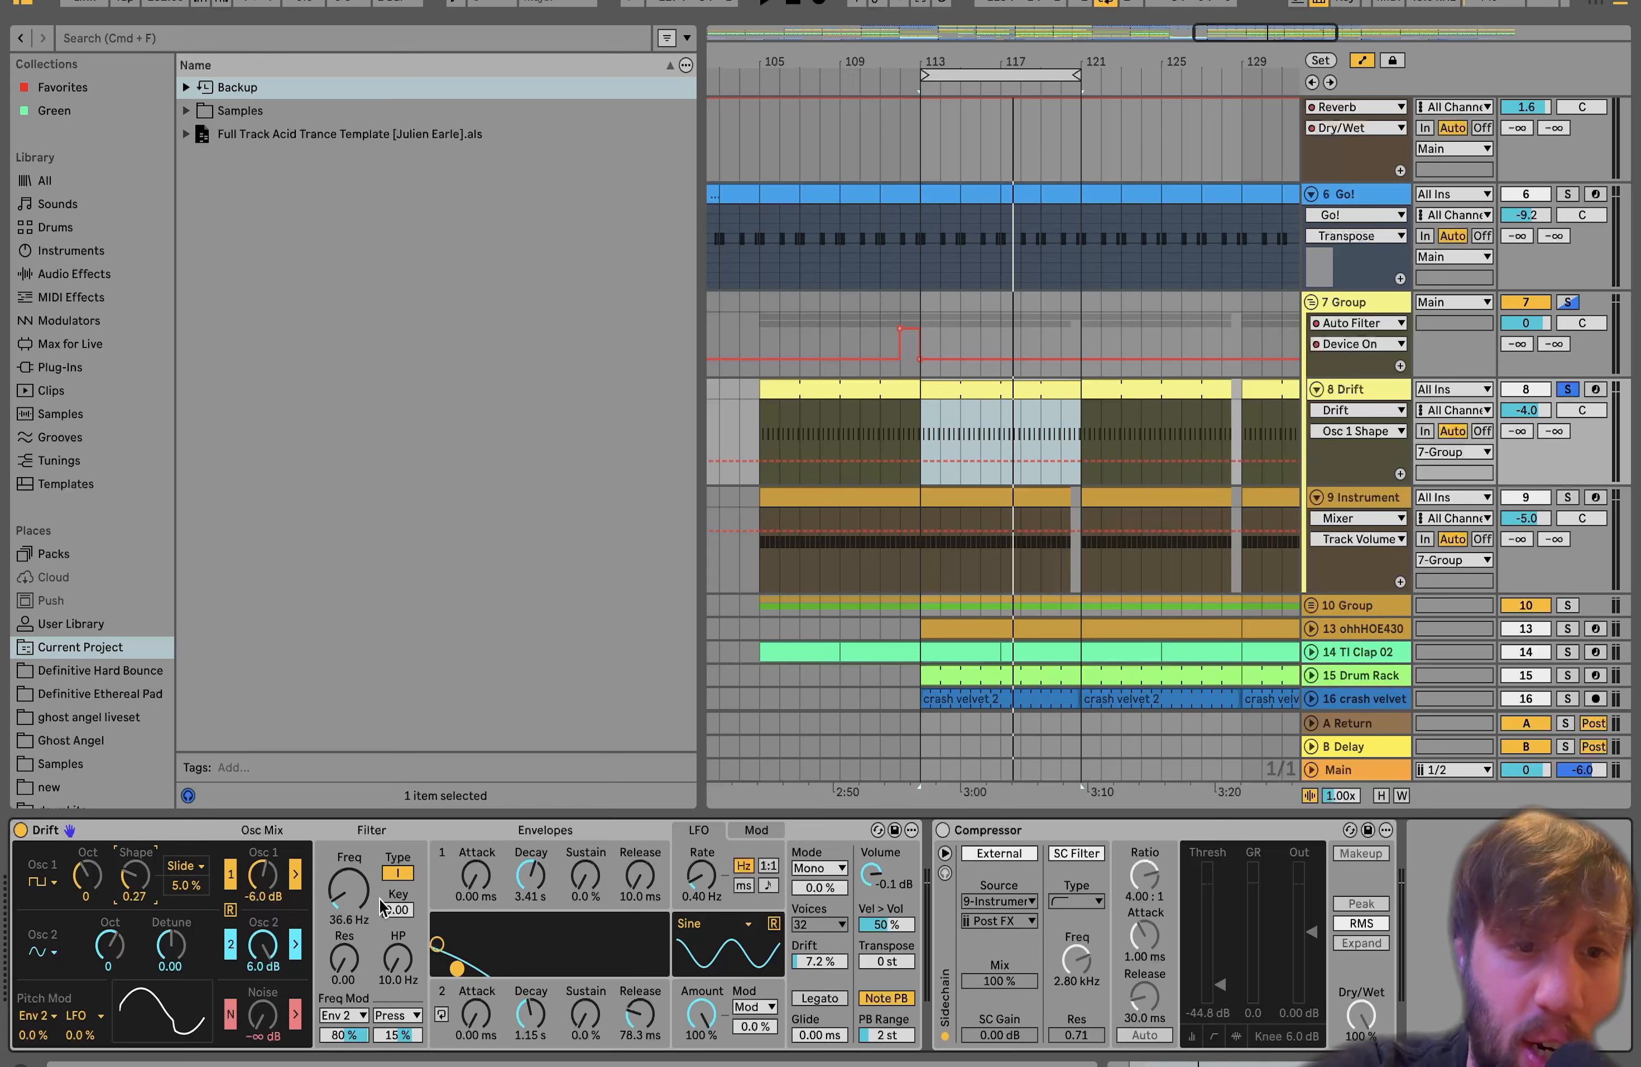
# Show Drift's second envelope, and turn its Compressor back on to hear the sidechaining from bar 113
pyautogui.click(505, 992)
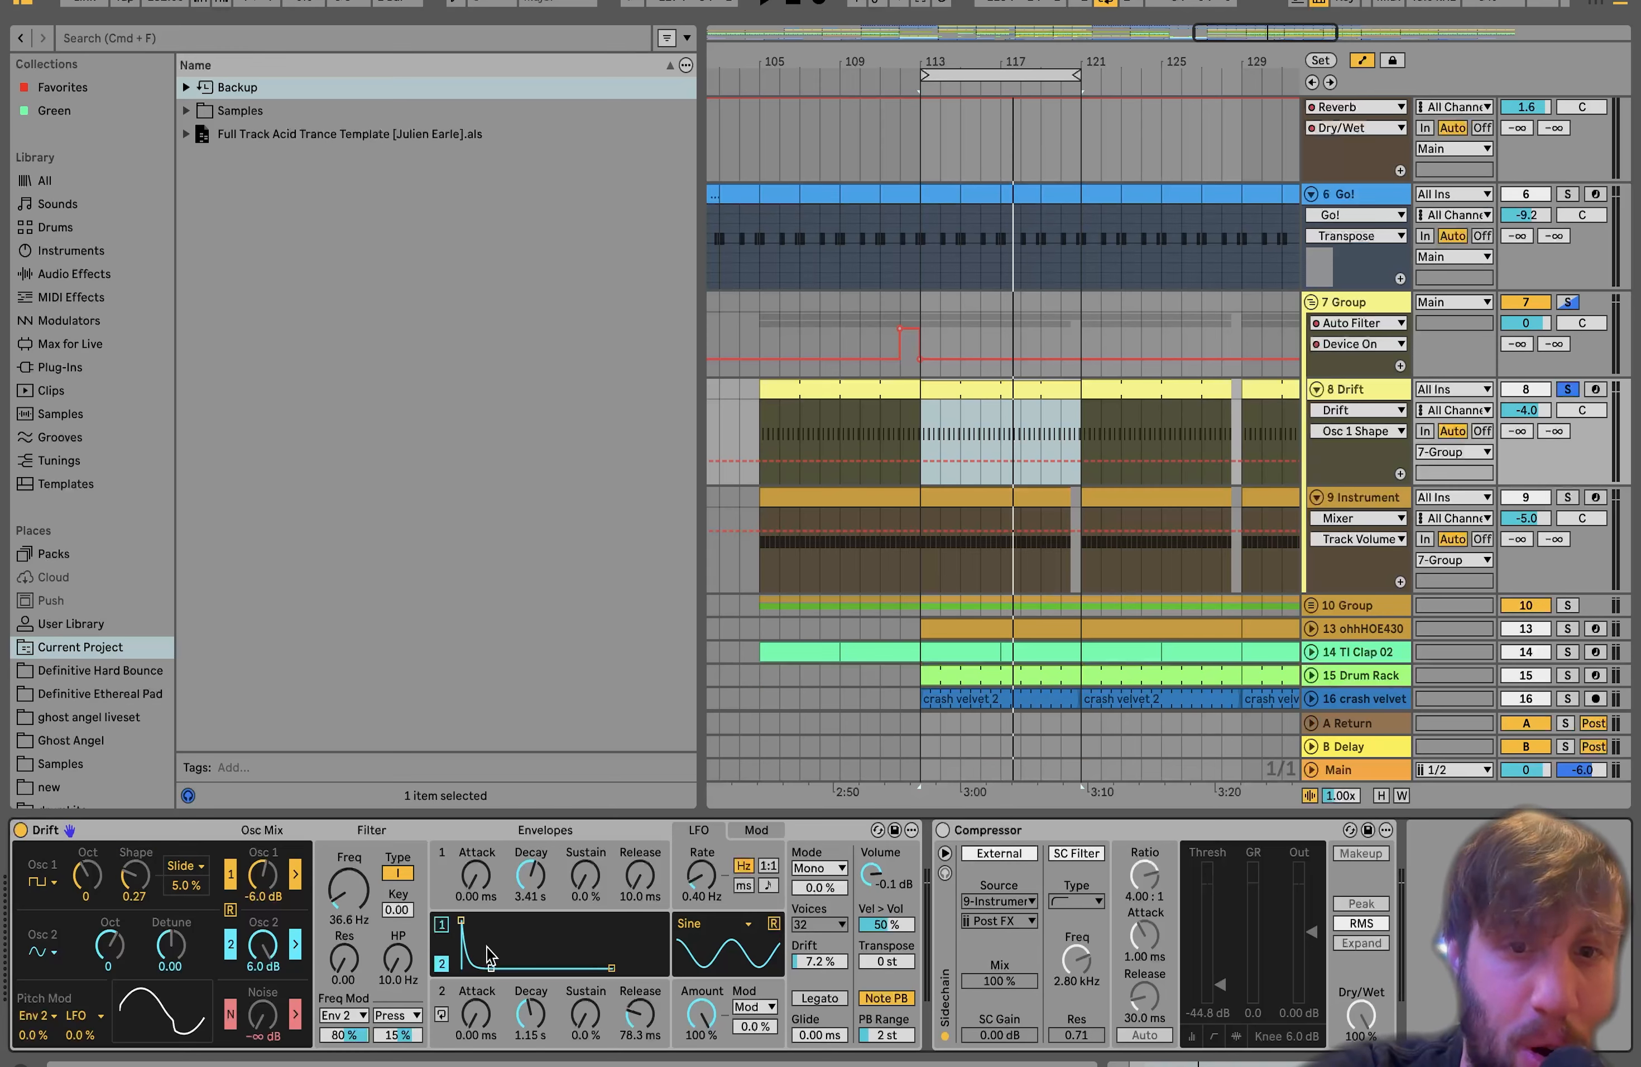
pyautogui.click(944, 830)
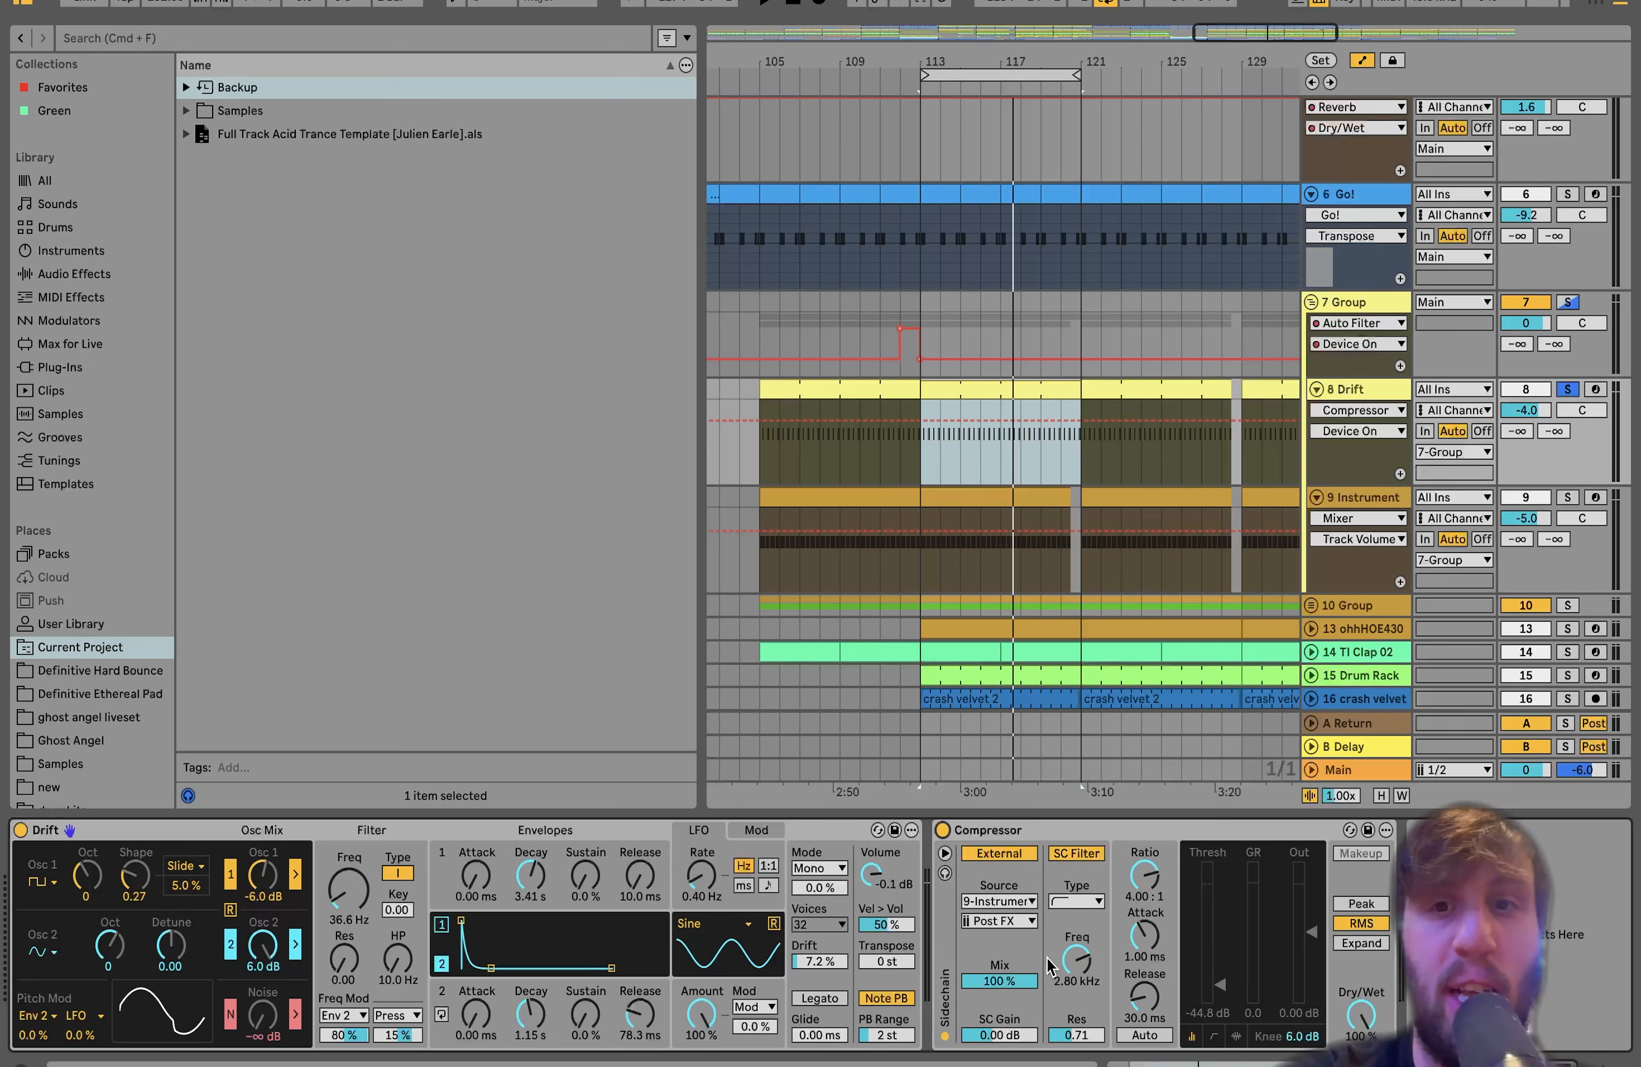
pyautogui.press('space')
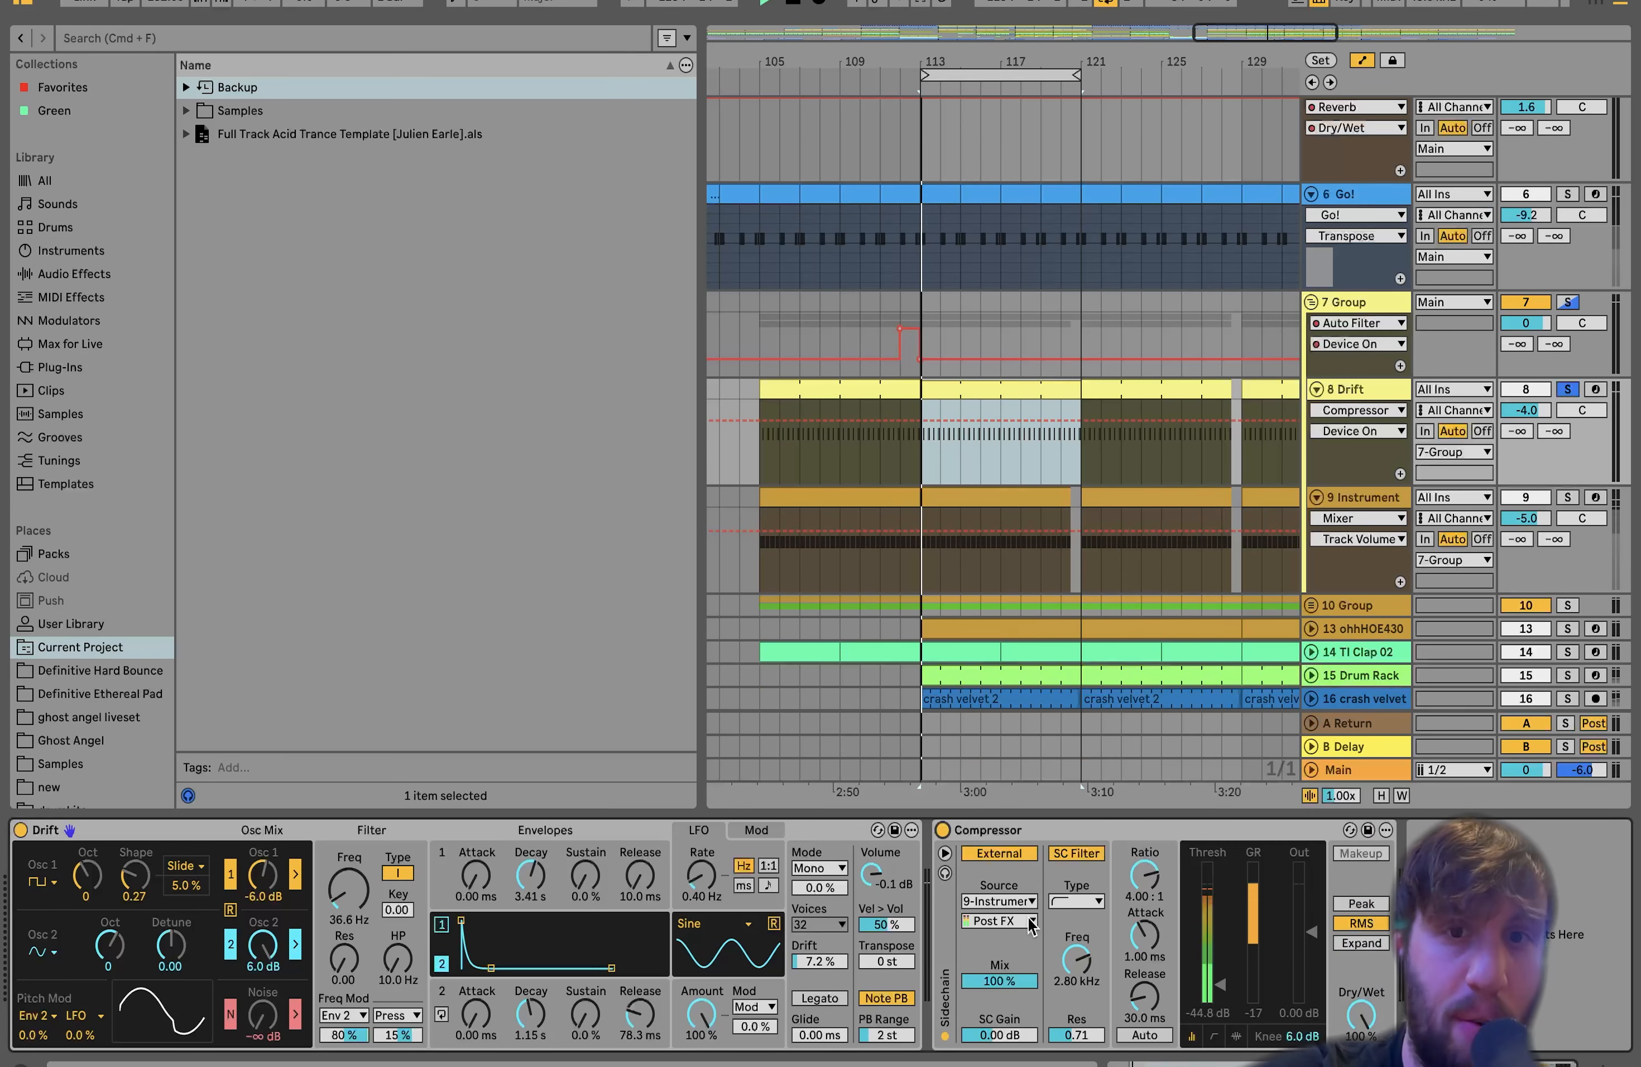
# Remove the Roar device and the second rack chain from soloed track 9 Instrument, and listen to it within 7 Group
pyautogui.click(1568, 499)
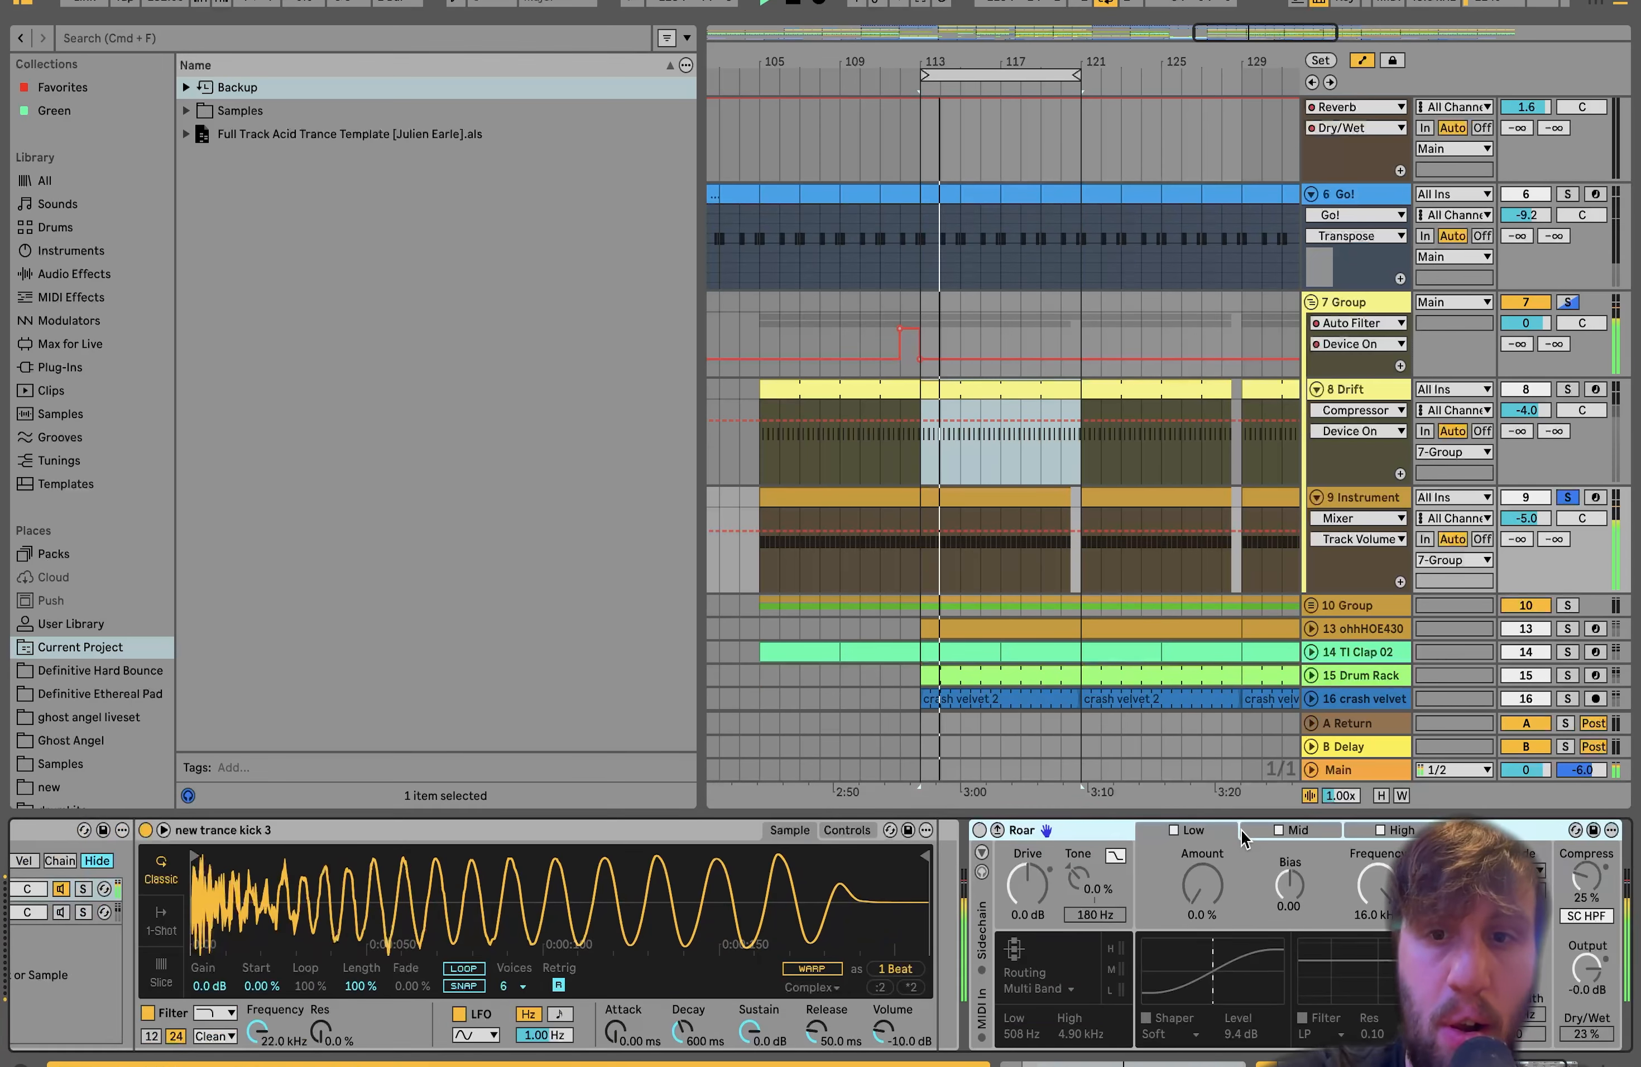
pyautogui.press('Delete')
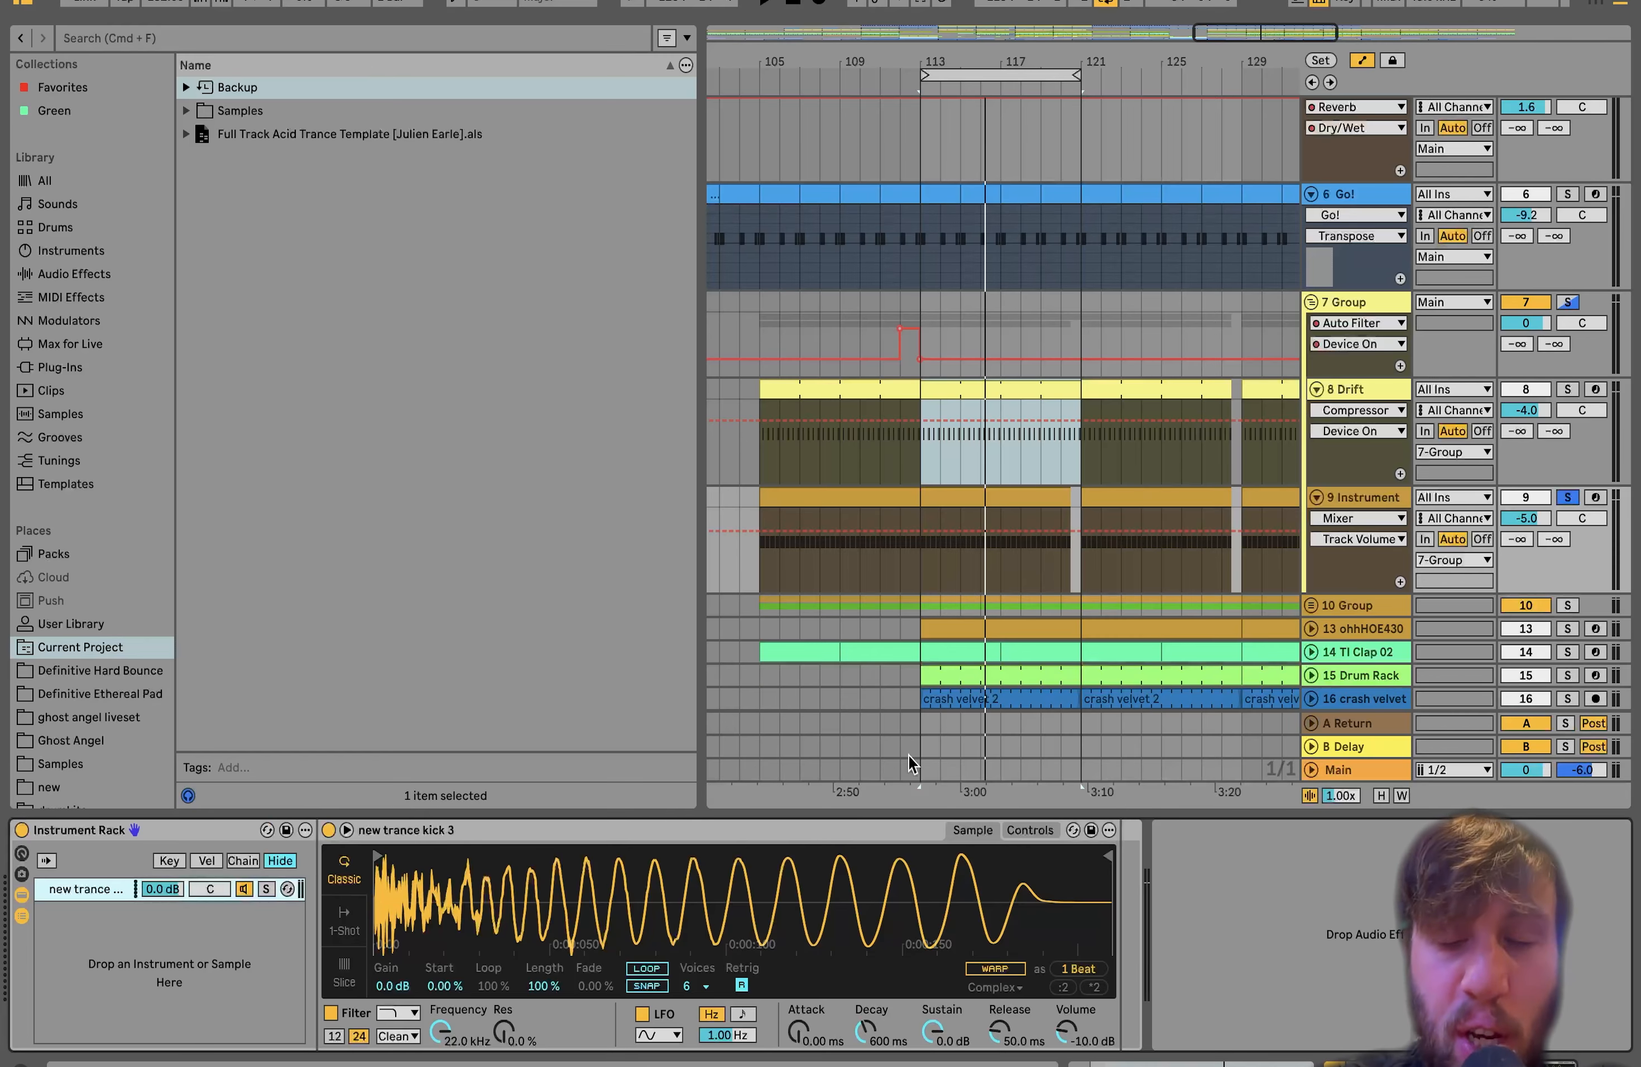
pyautogui.press('space')
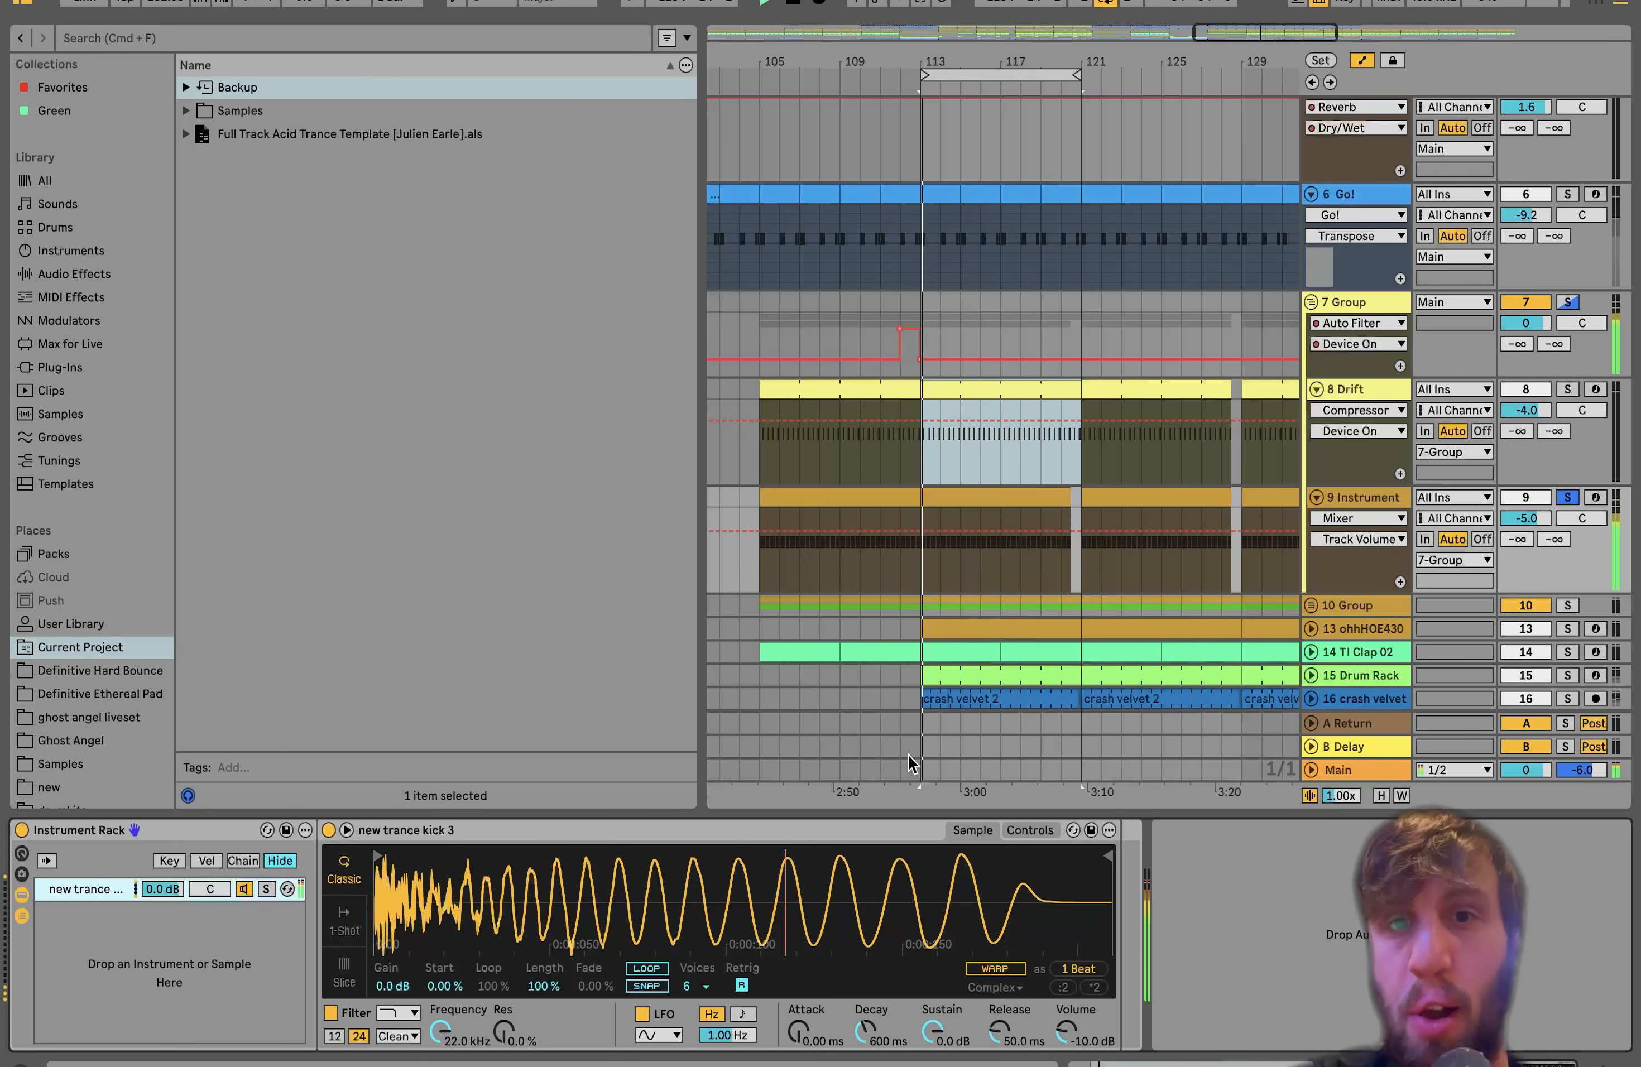
pyautogui.click(1568, 303)
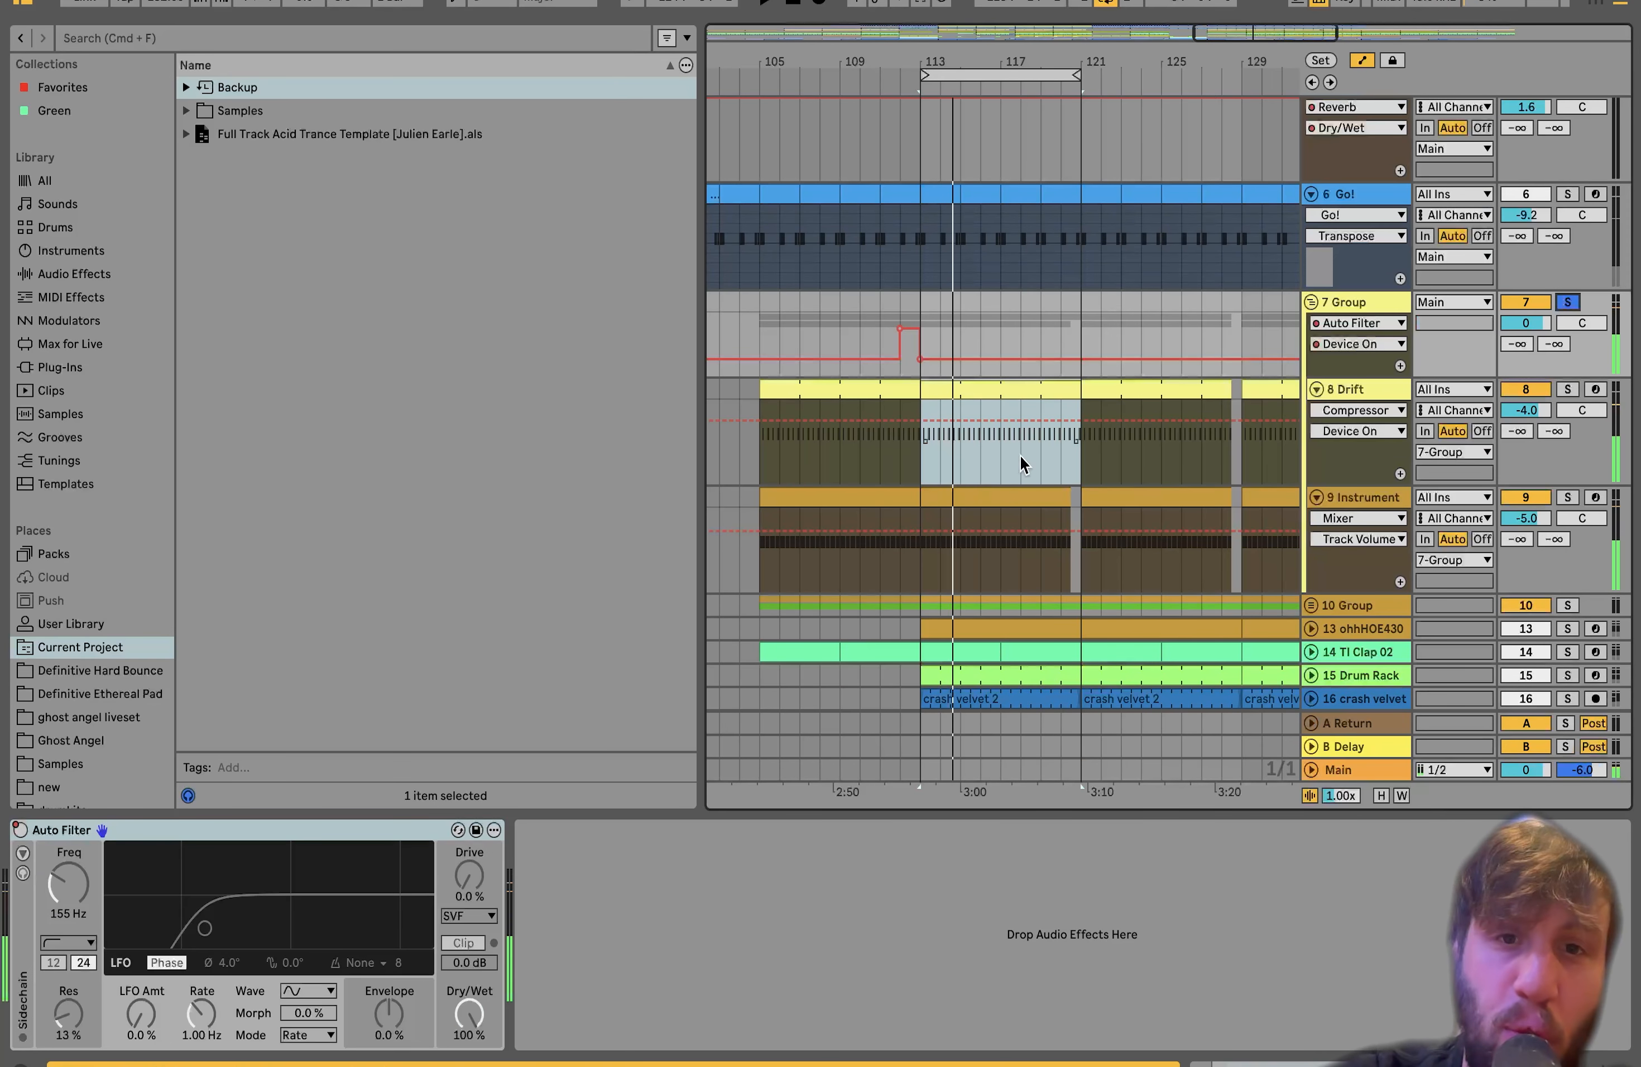
# Bounce tracks 8 Drift and 9 Instrument in place
pyautogui.scroll(5, 946, 527)
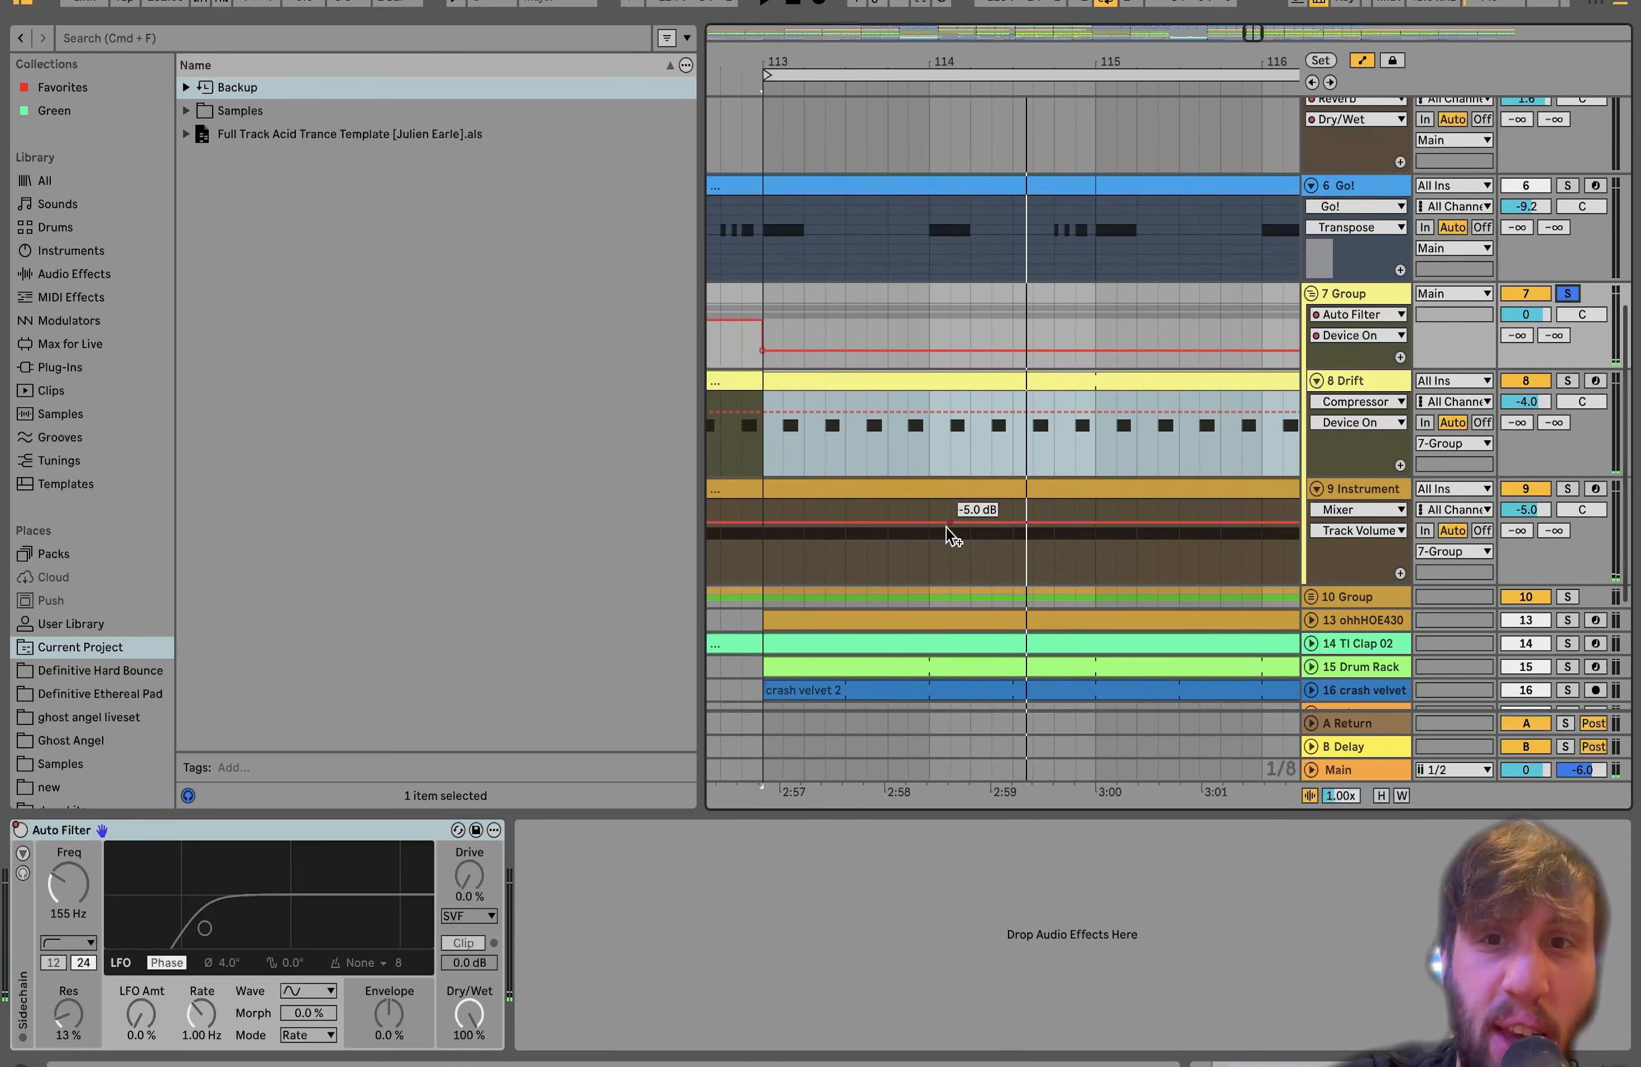
pyautogui.click(1366, 488)
pyautogui.keyDown('shift'); pyautogui.click(1348, 384); pyautogui.keyUp('shift')
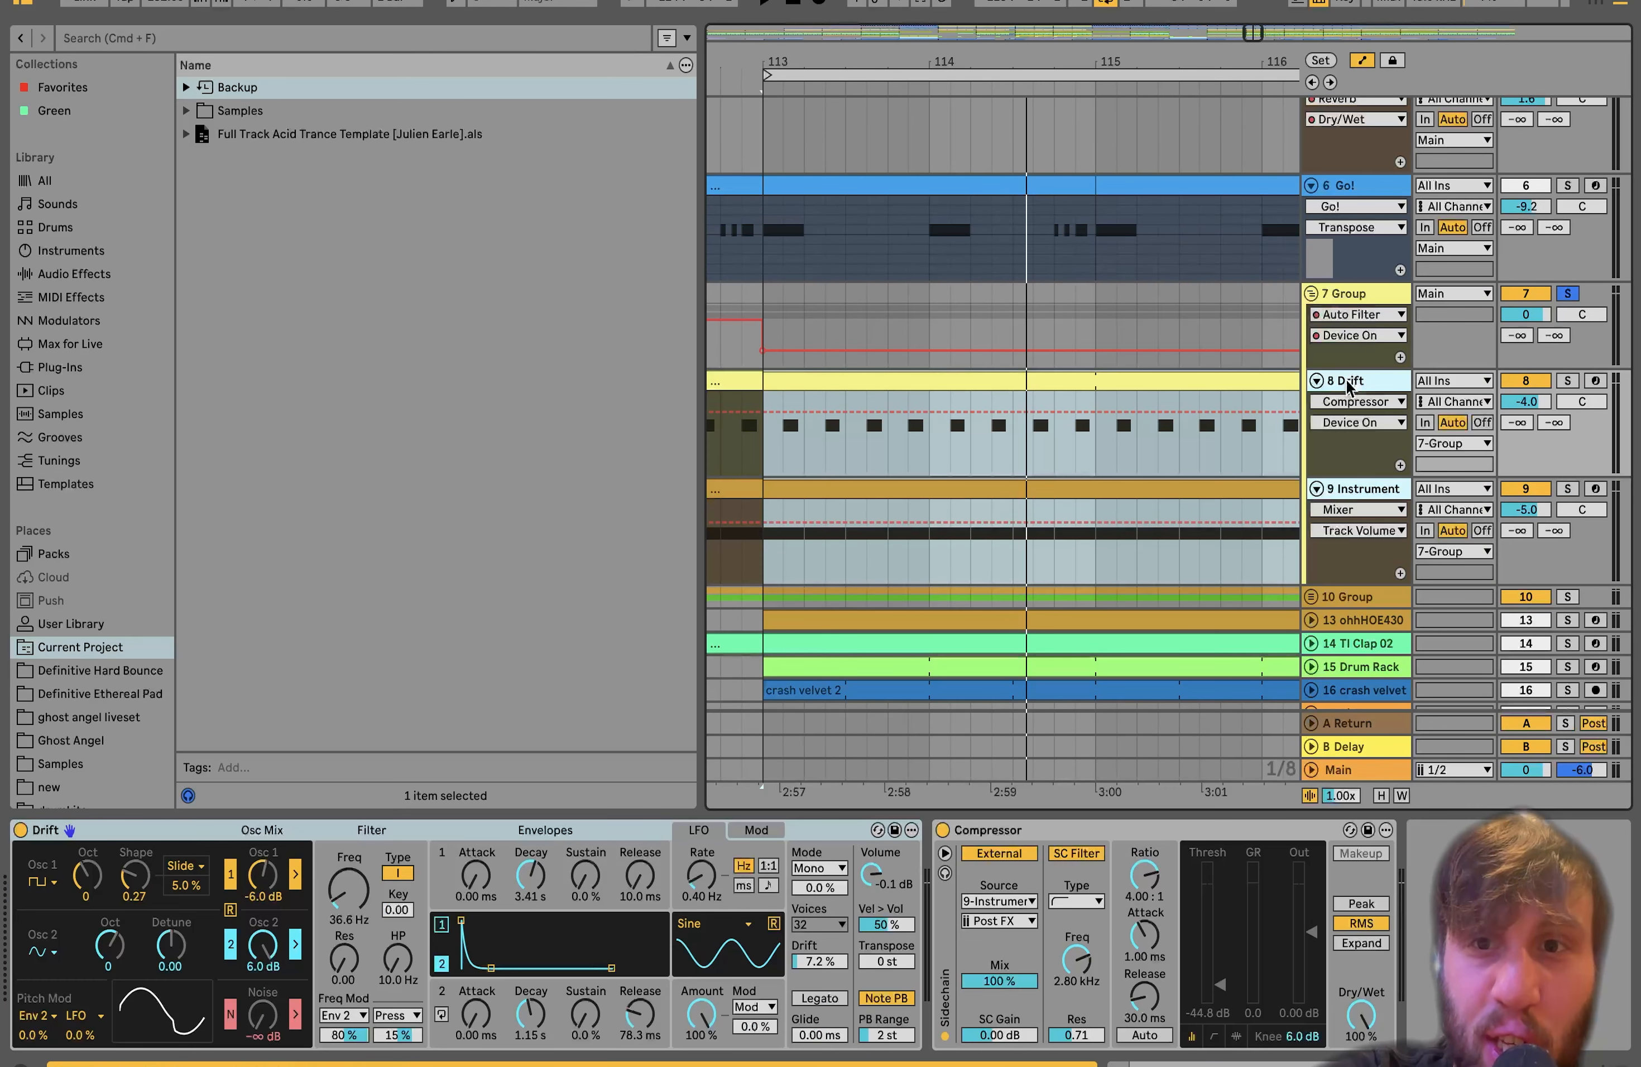
pyautogui.rightClick(1348, 385)
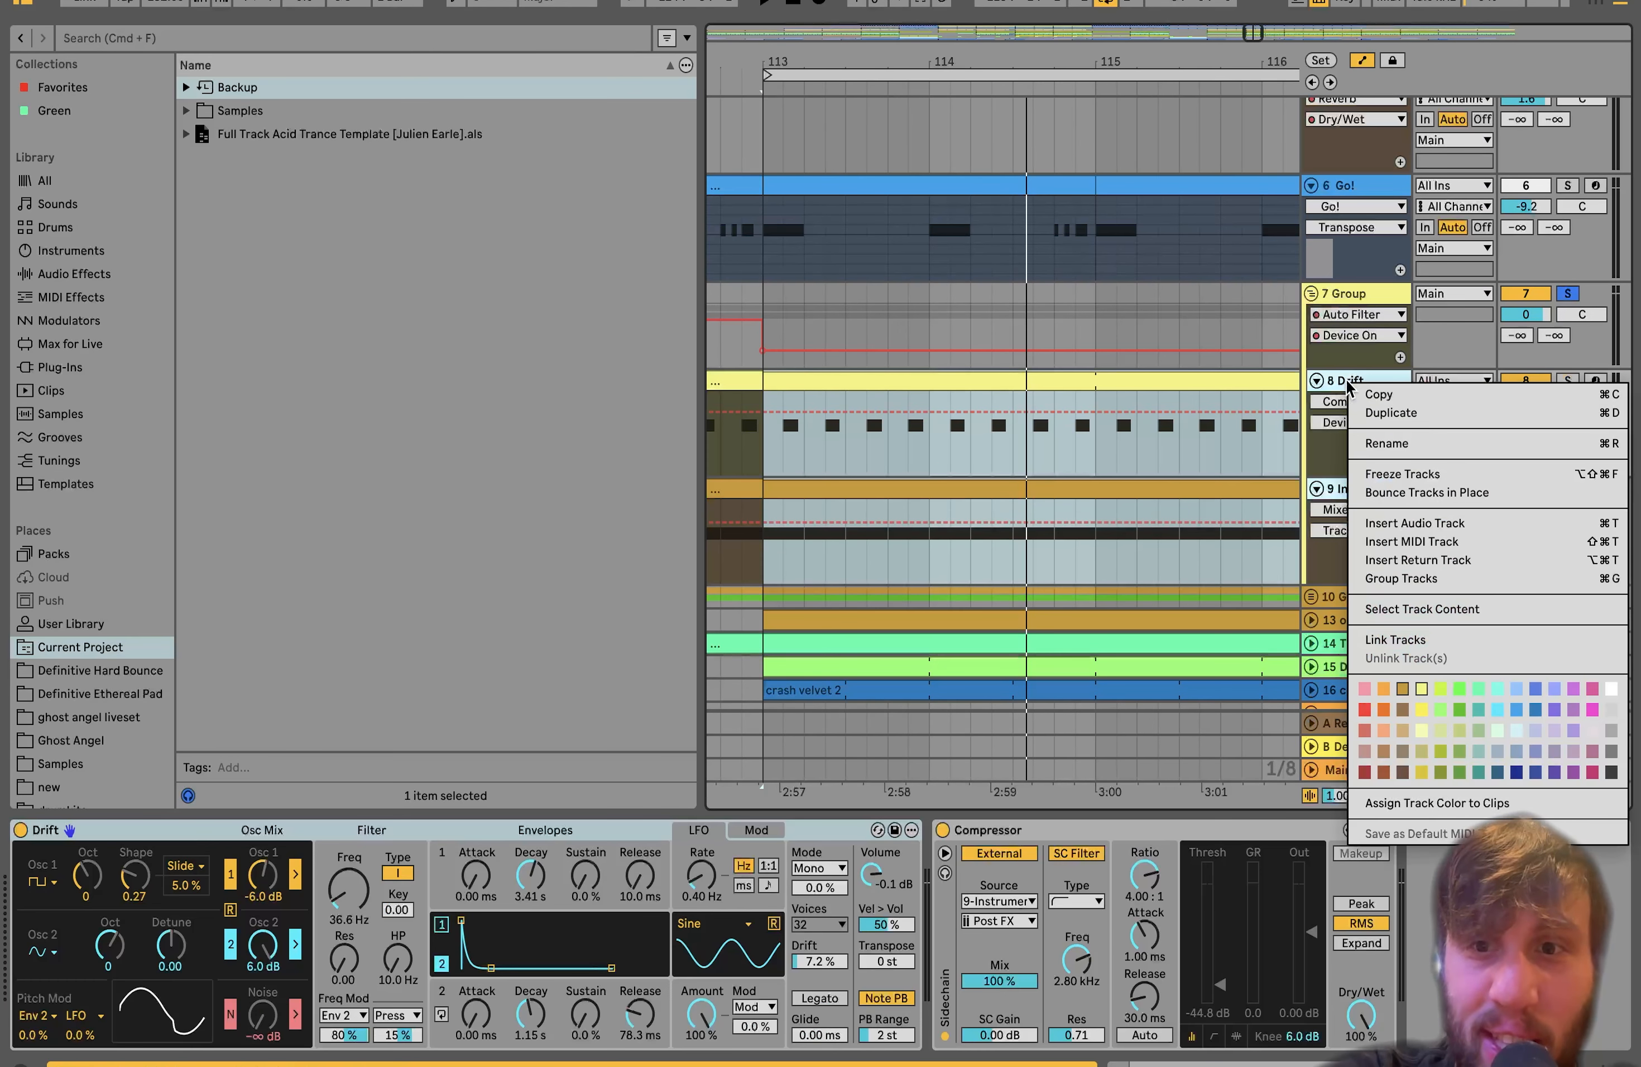
pyautogui.click(1404, 493)
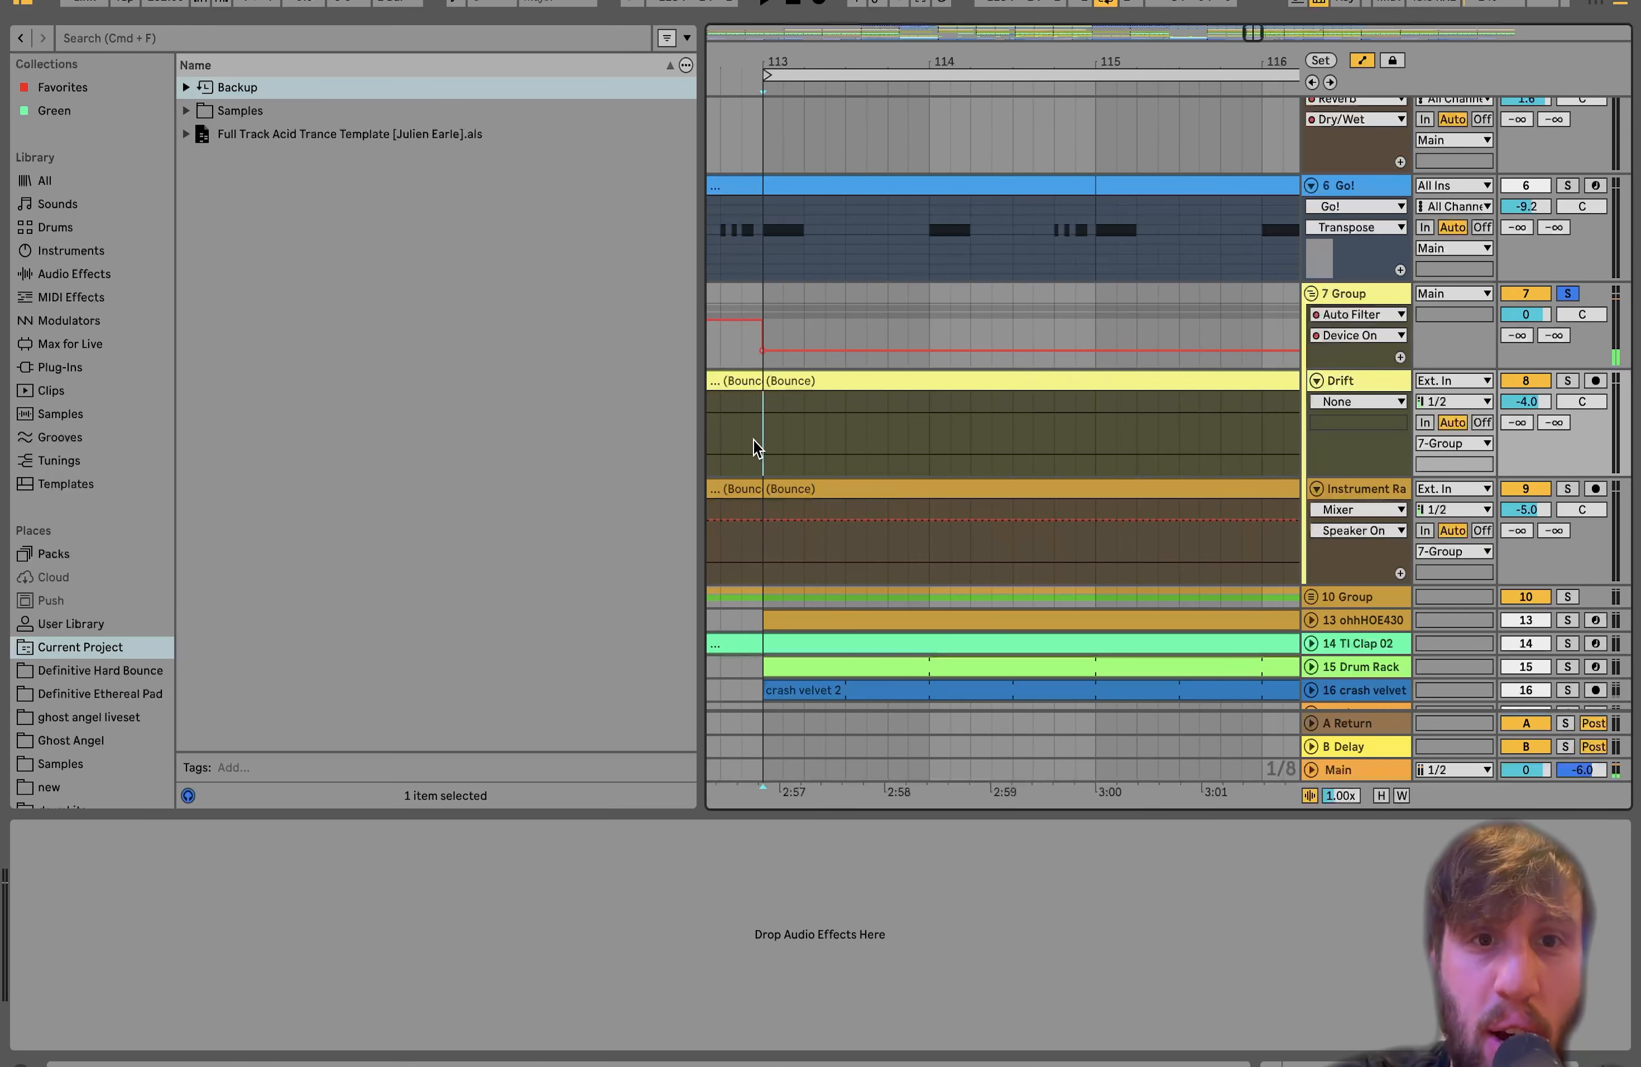
# Compare the bounced Drift and Instrument waveforms around bar 67, and undo the bounce
pyautogui.hscroll(-20, 752, 440)
pyautogui.scroll(-3, 752, 440)
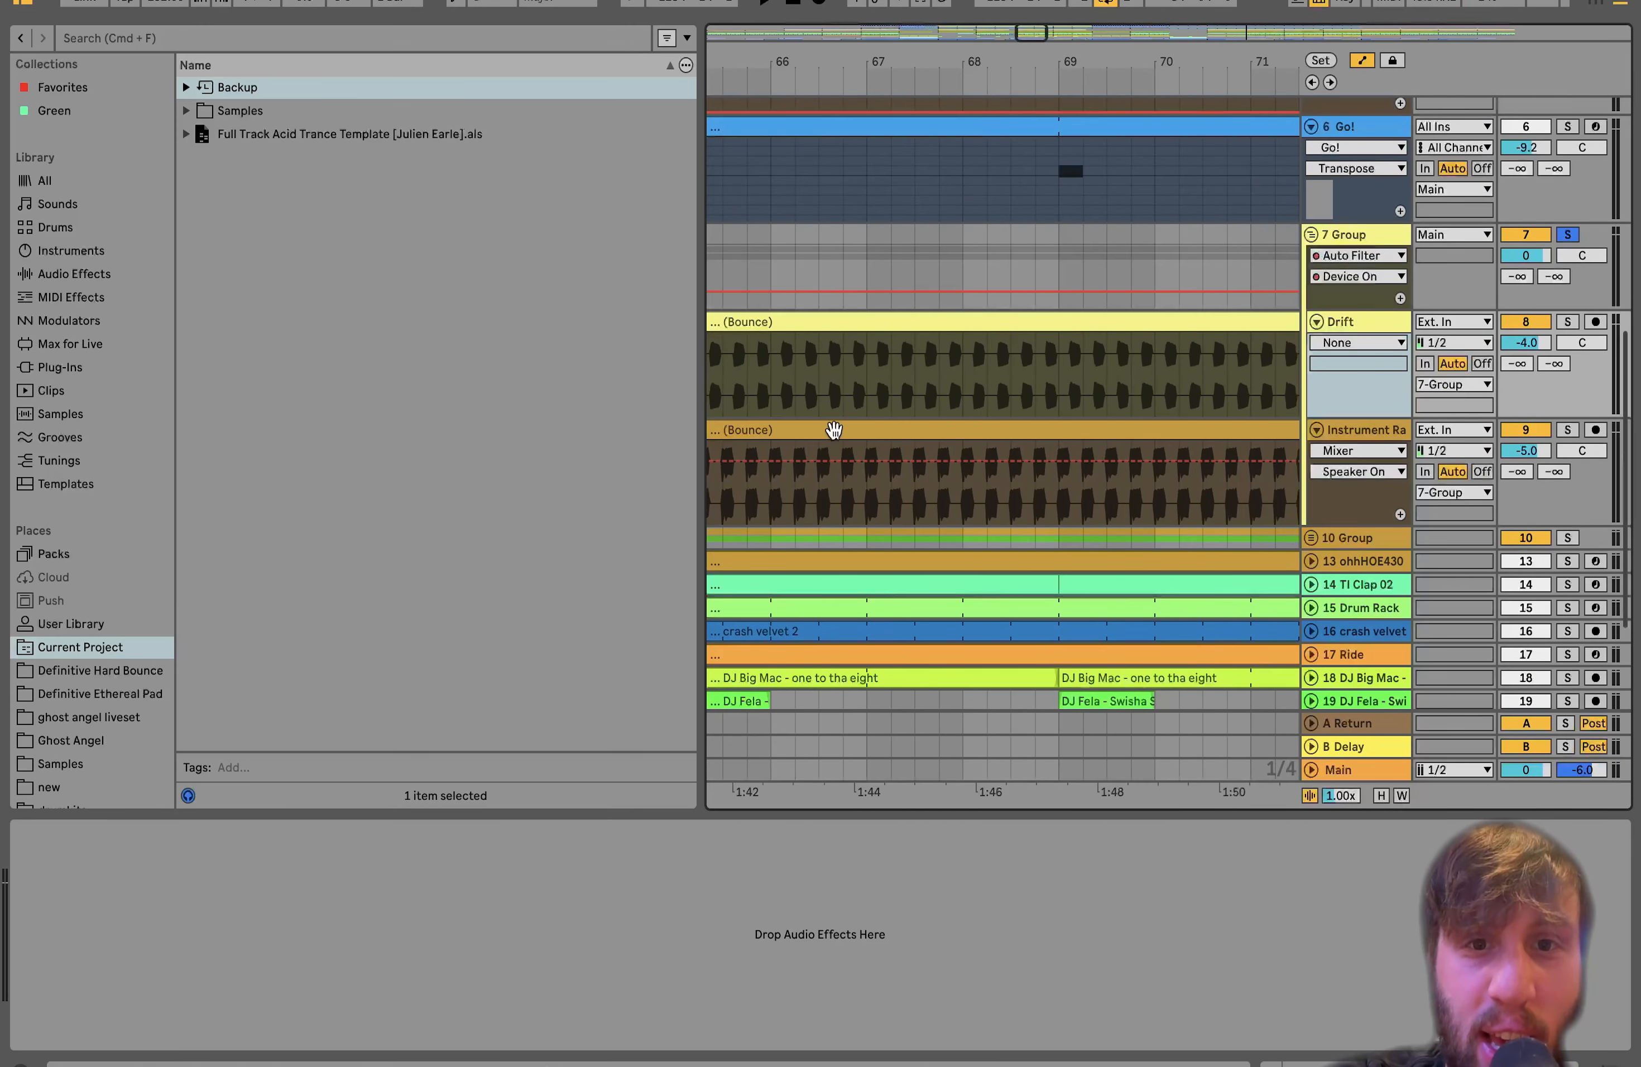
pyautogui.scroll(10, 889, 432)
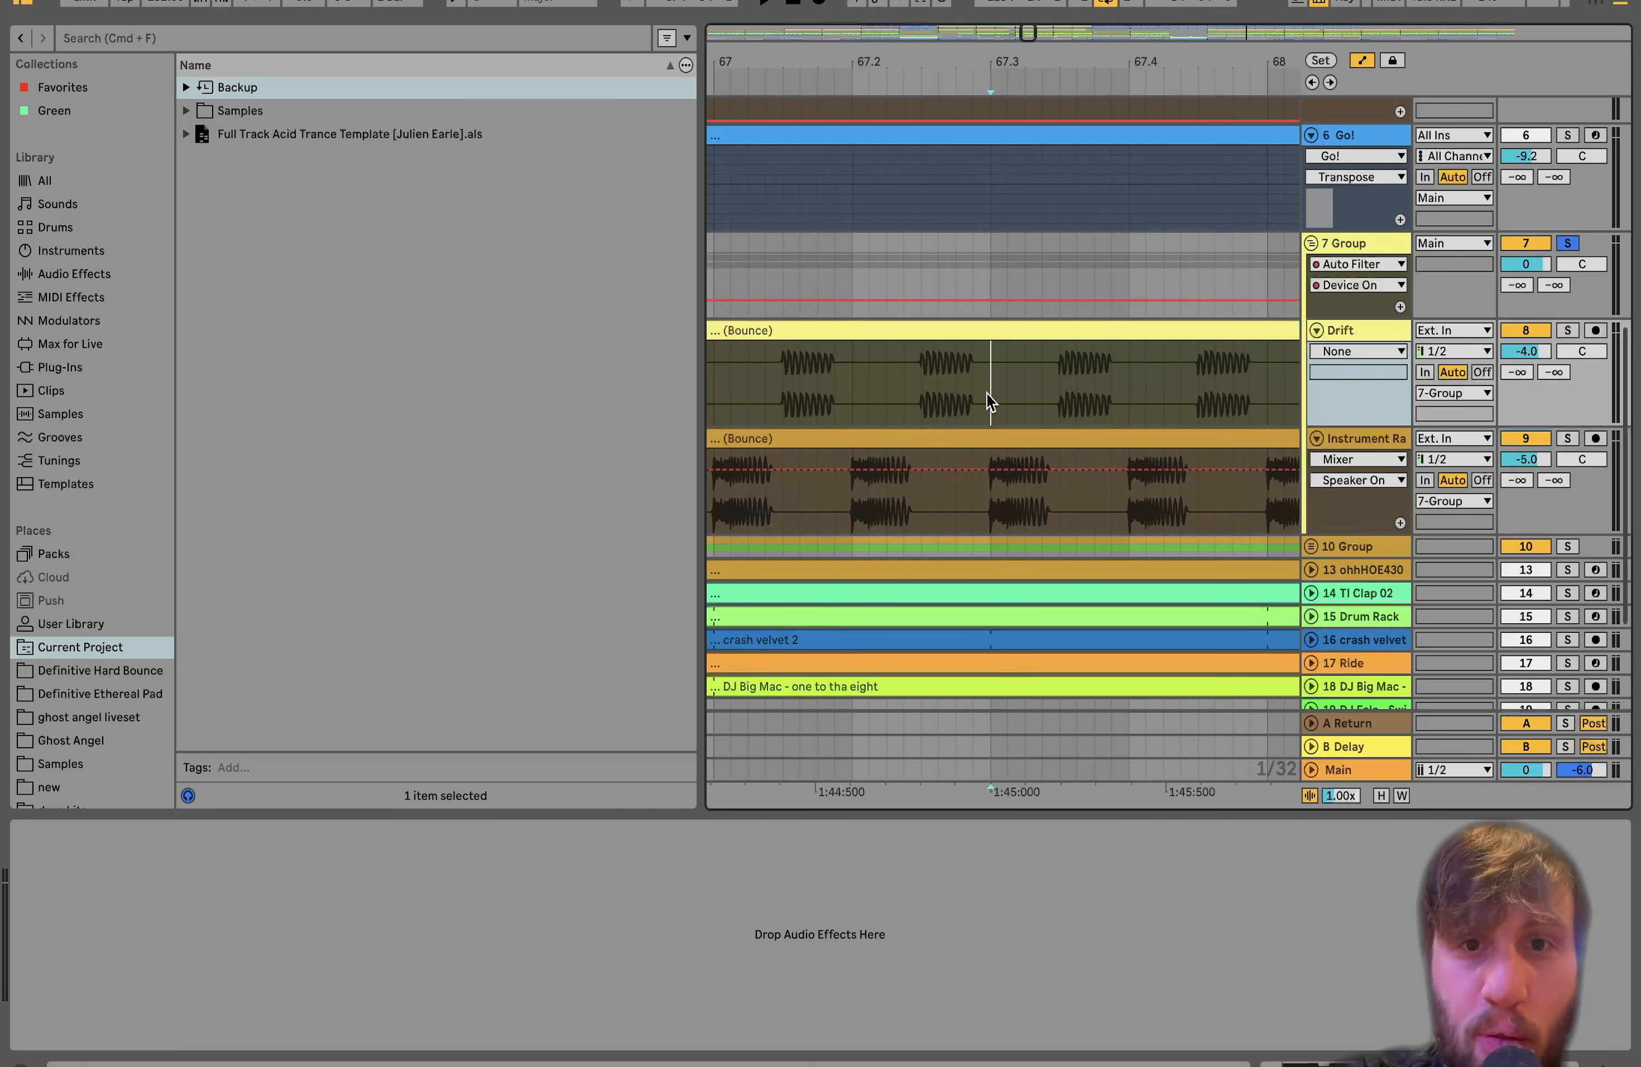
pyautogui.scroll(5, 986, 393)
pyautogui.press('space')
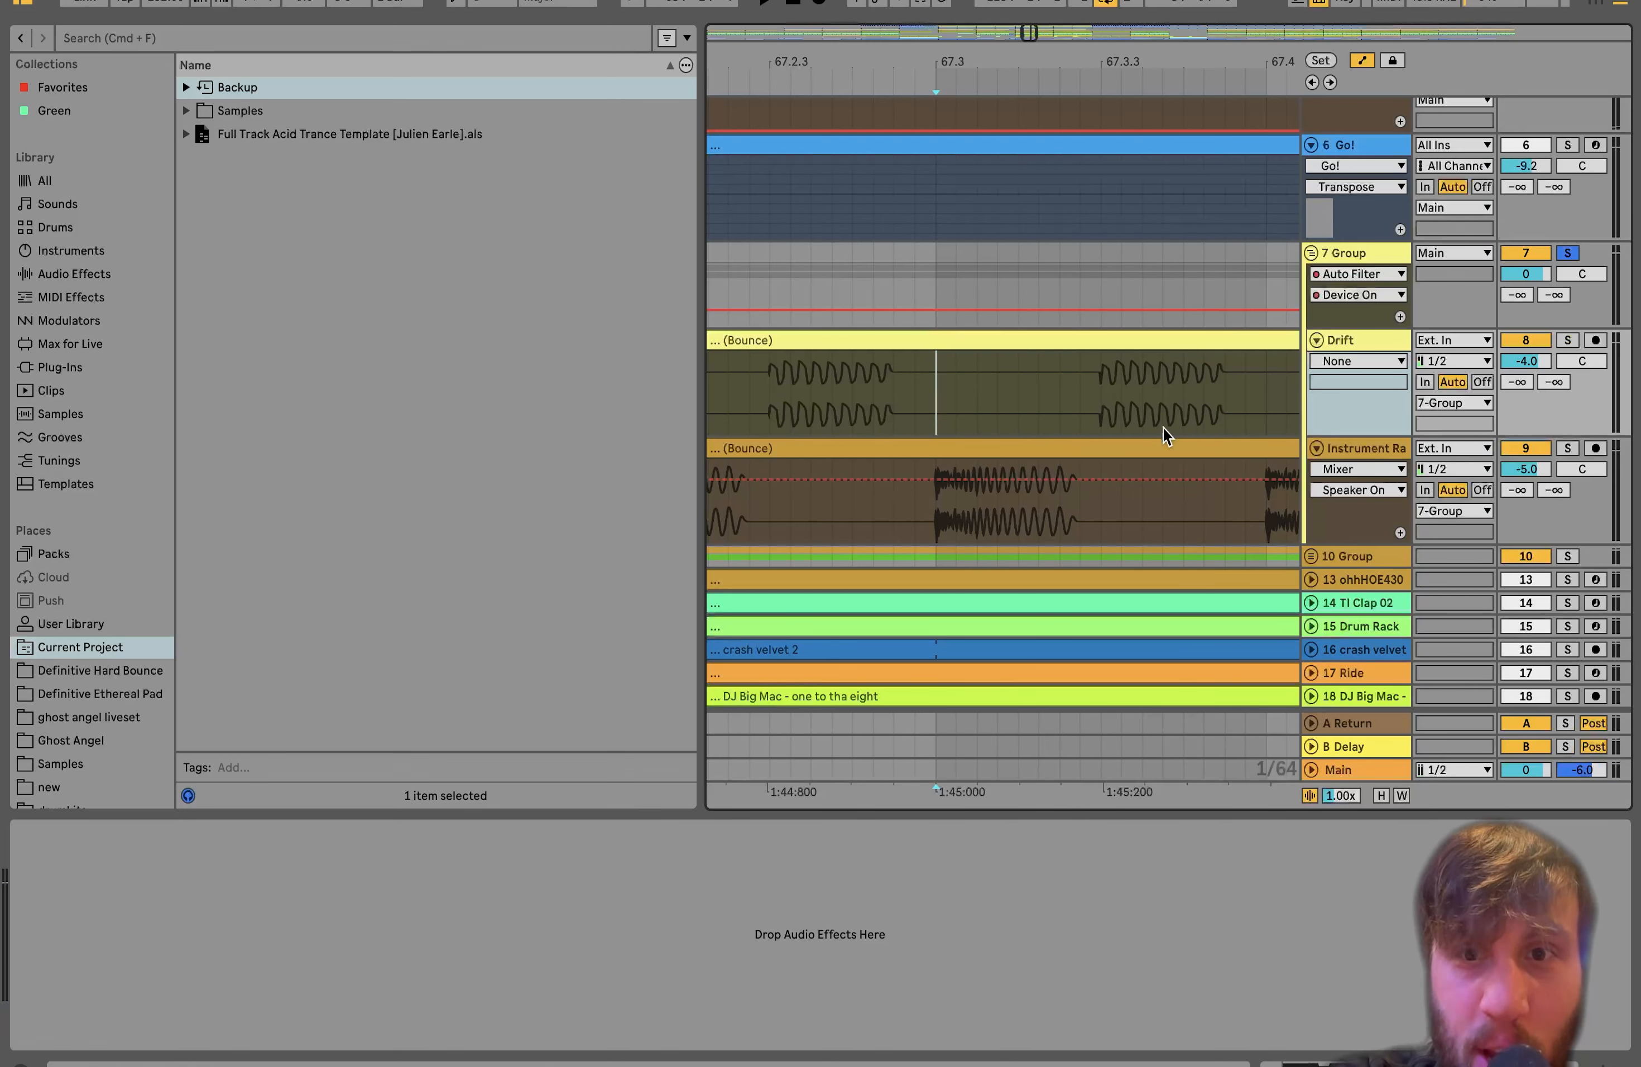
pyautogui.press('super+z')
# Go back to the bar 113 section and select track 9 Instrument's clip there to review the surrounding arrangement
pyautogui.scroll(-8, 1219, 437)
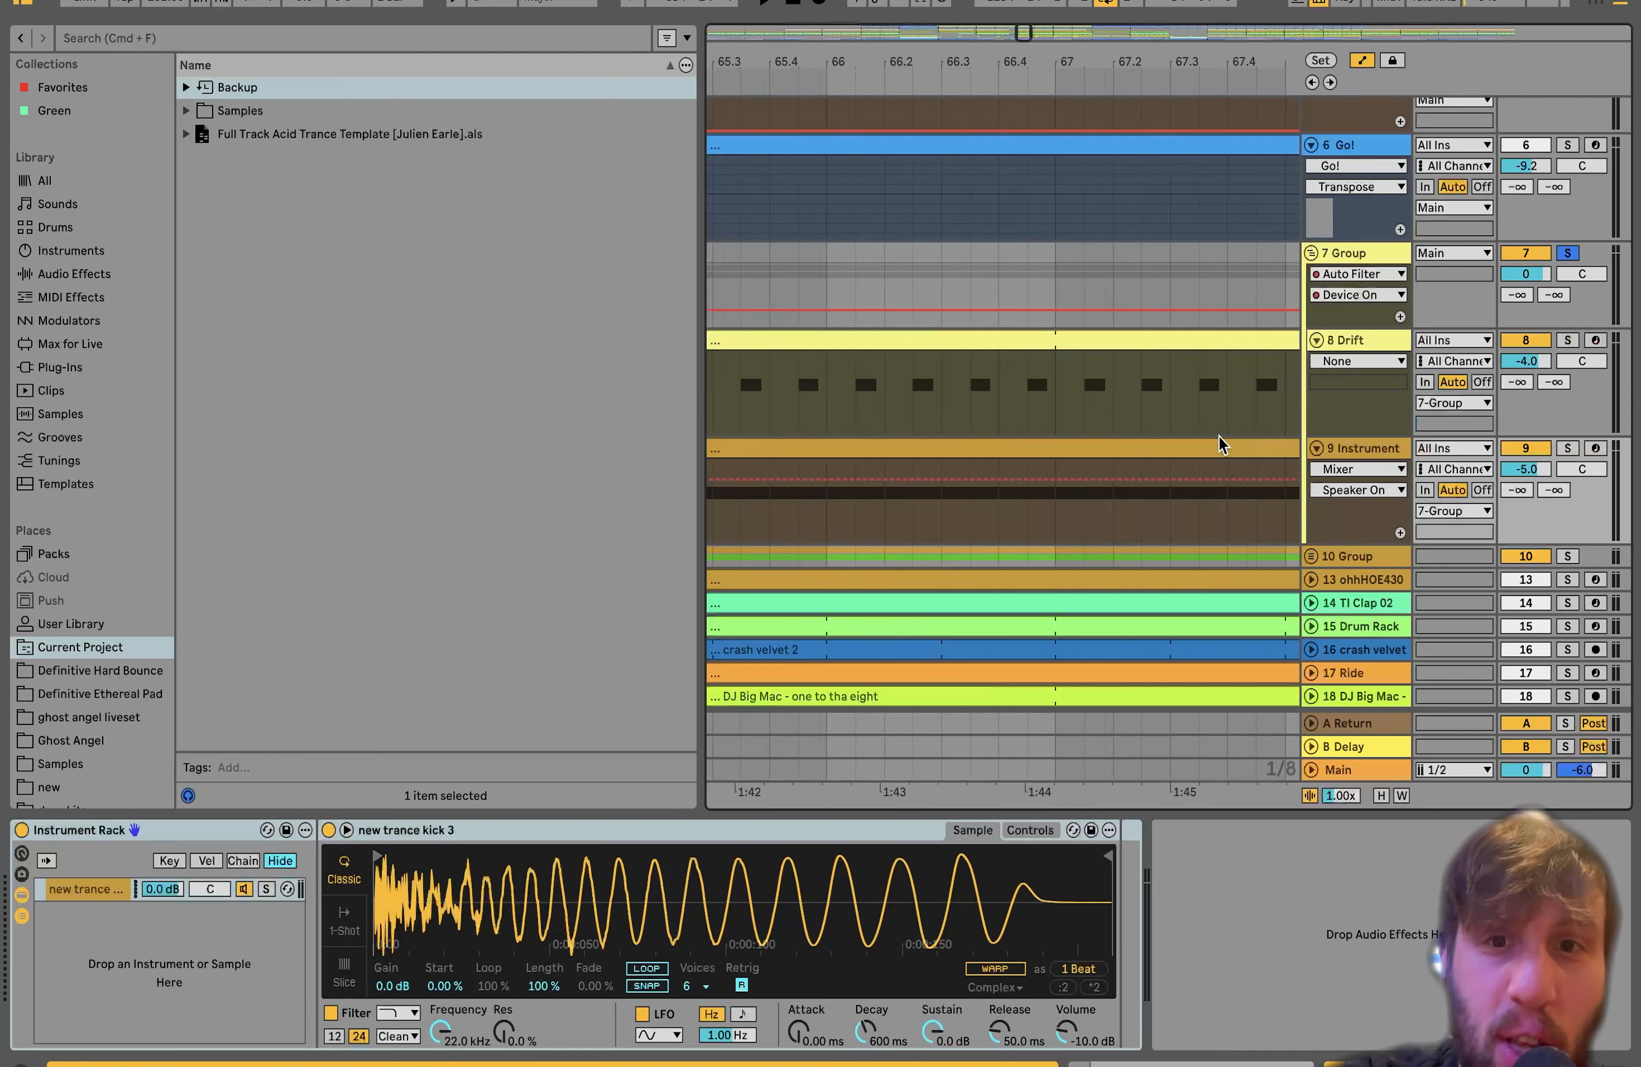
pyautogui.scroll(-8, 1218, 441)
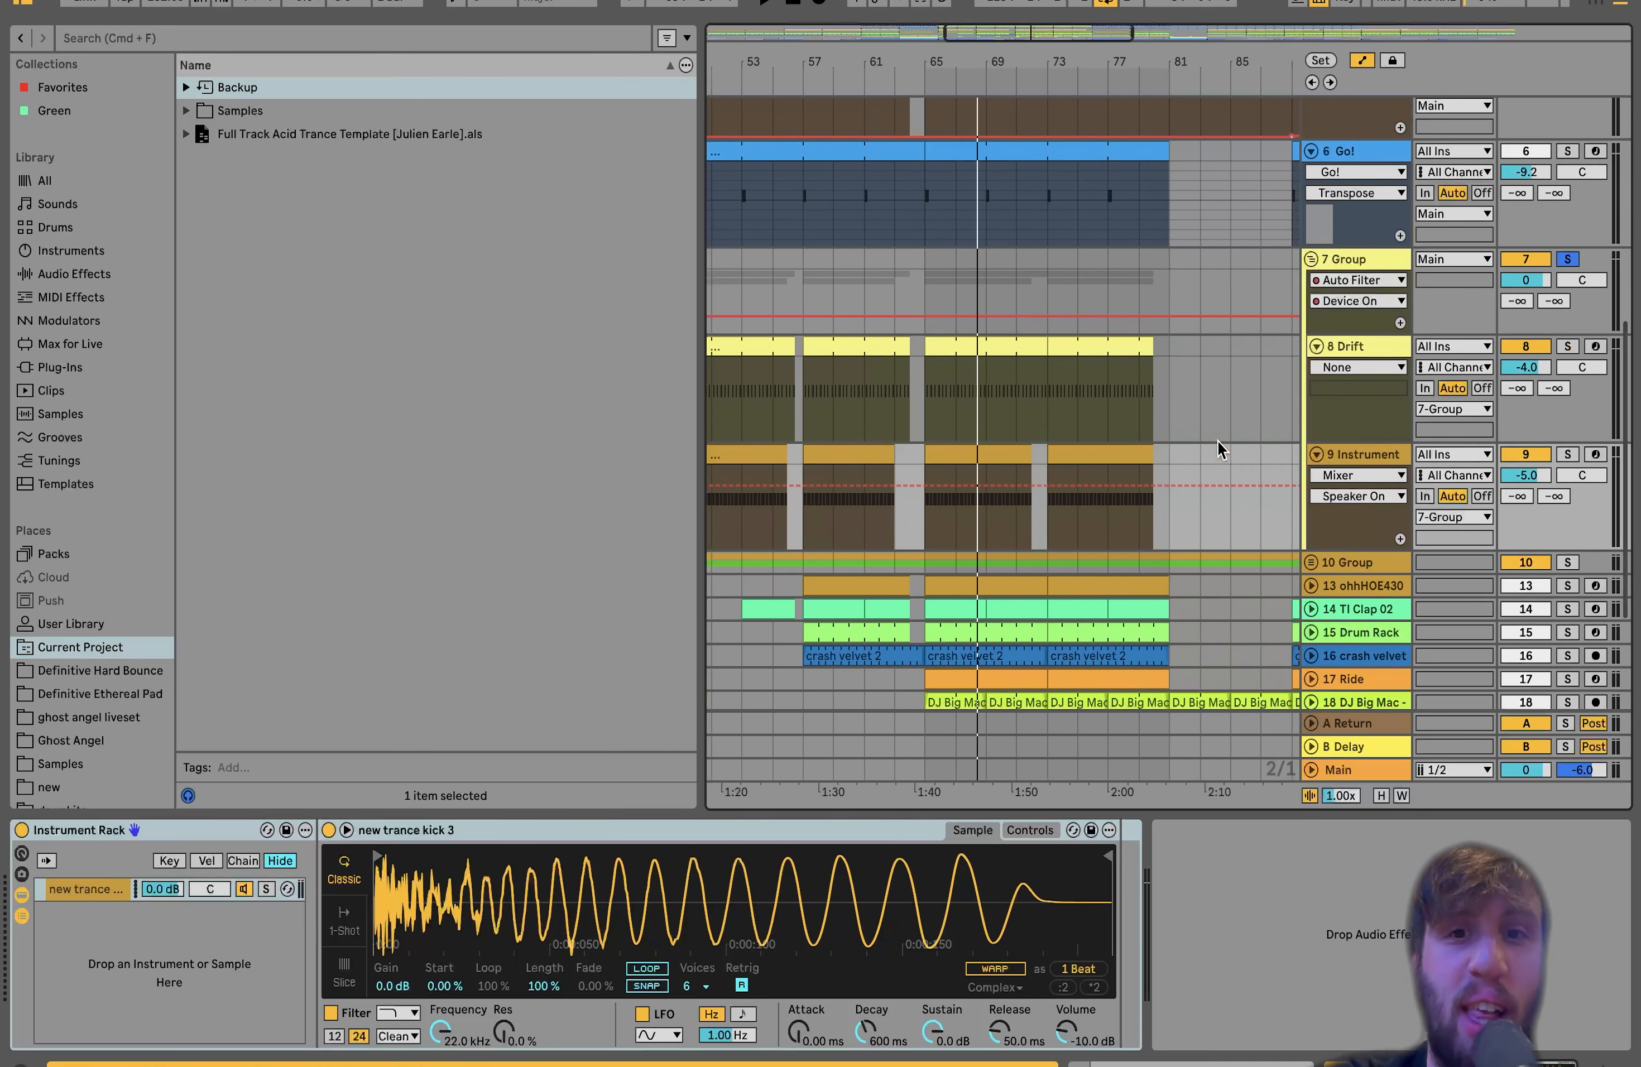
pyautogui.hscroll(10, 1219, 444)
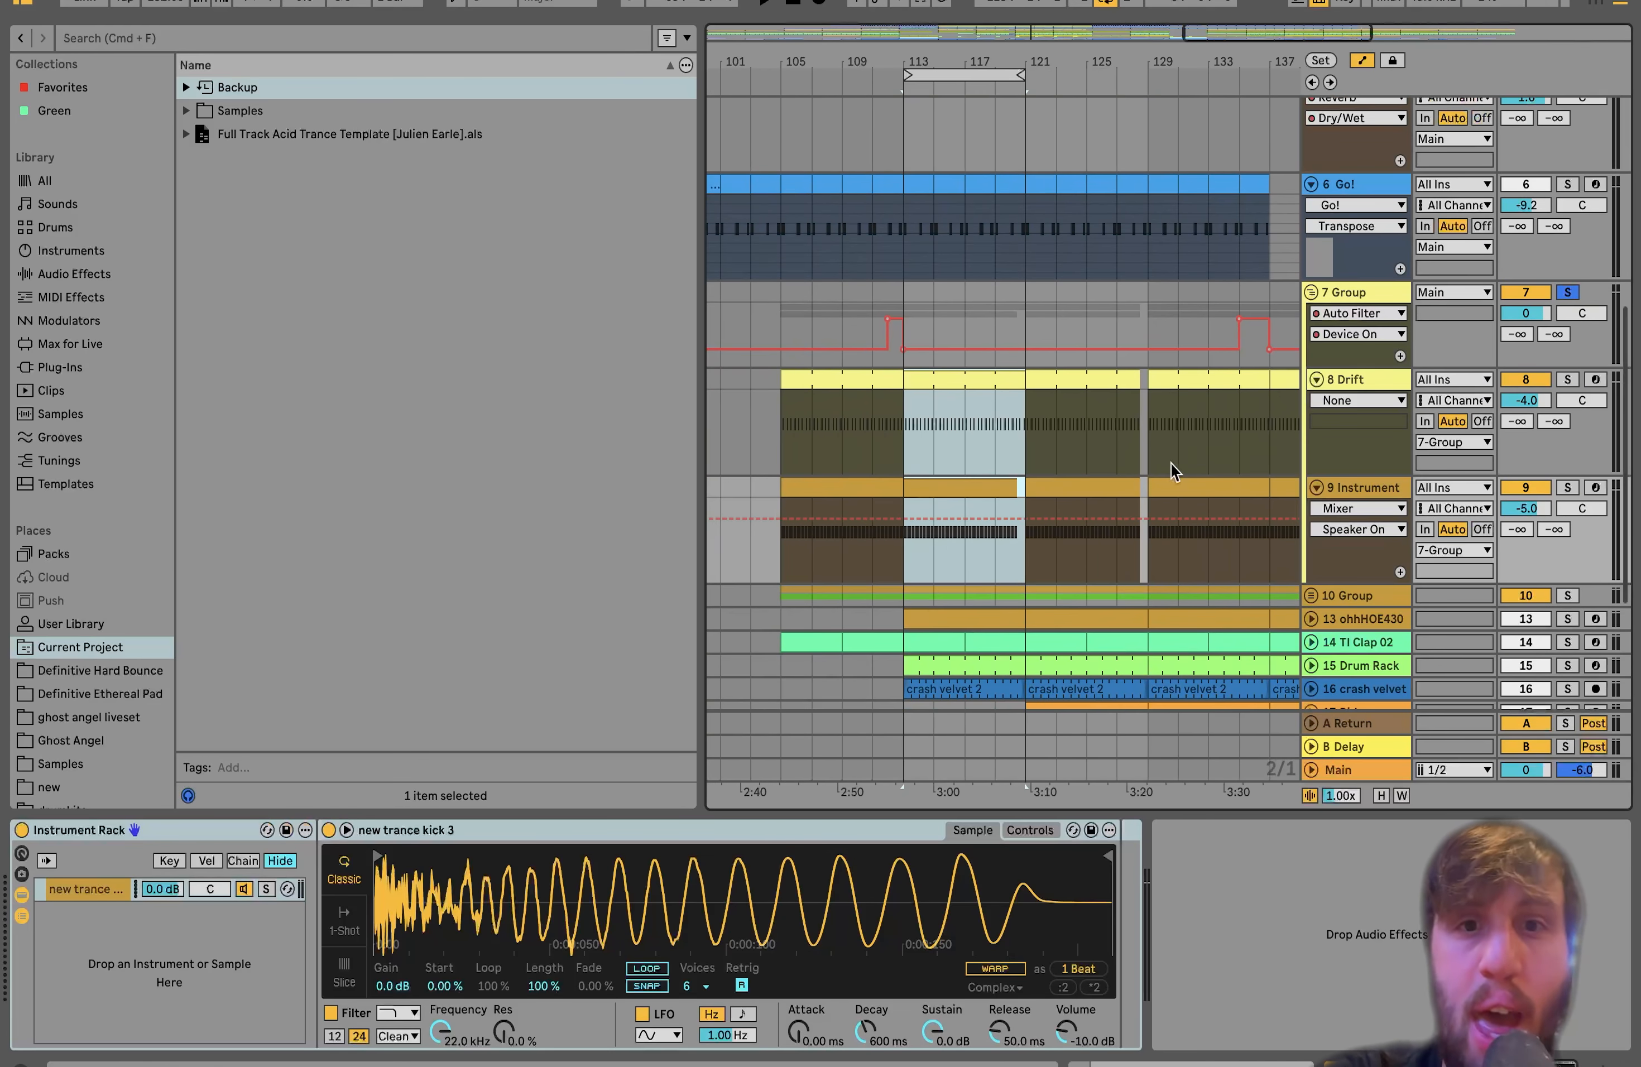
pyautogui.click(942, 484)
pyautogui.scroll(-10, 942, 483)
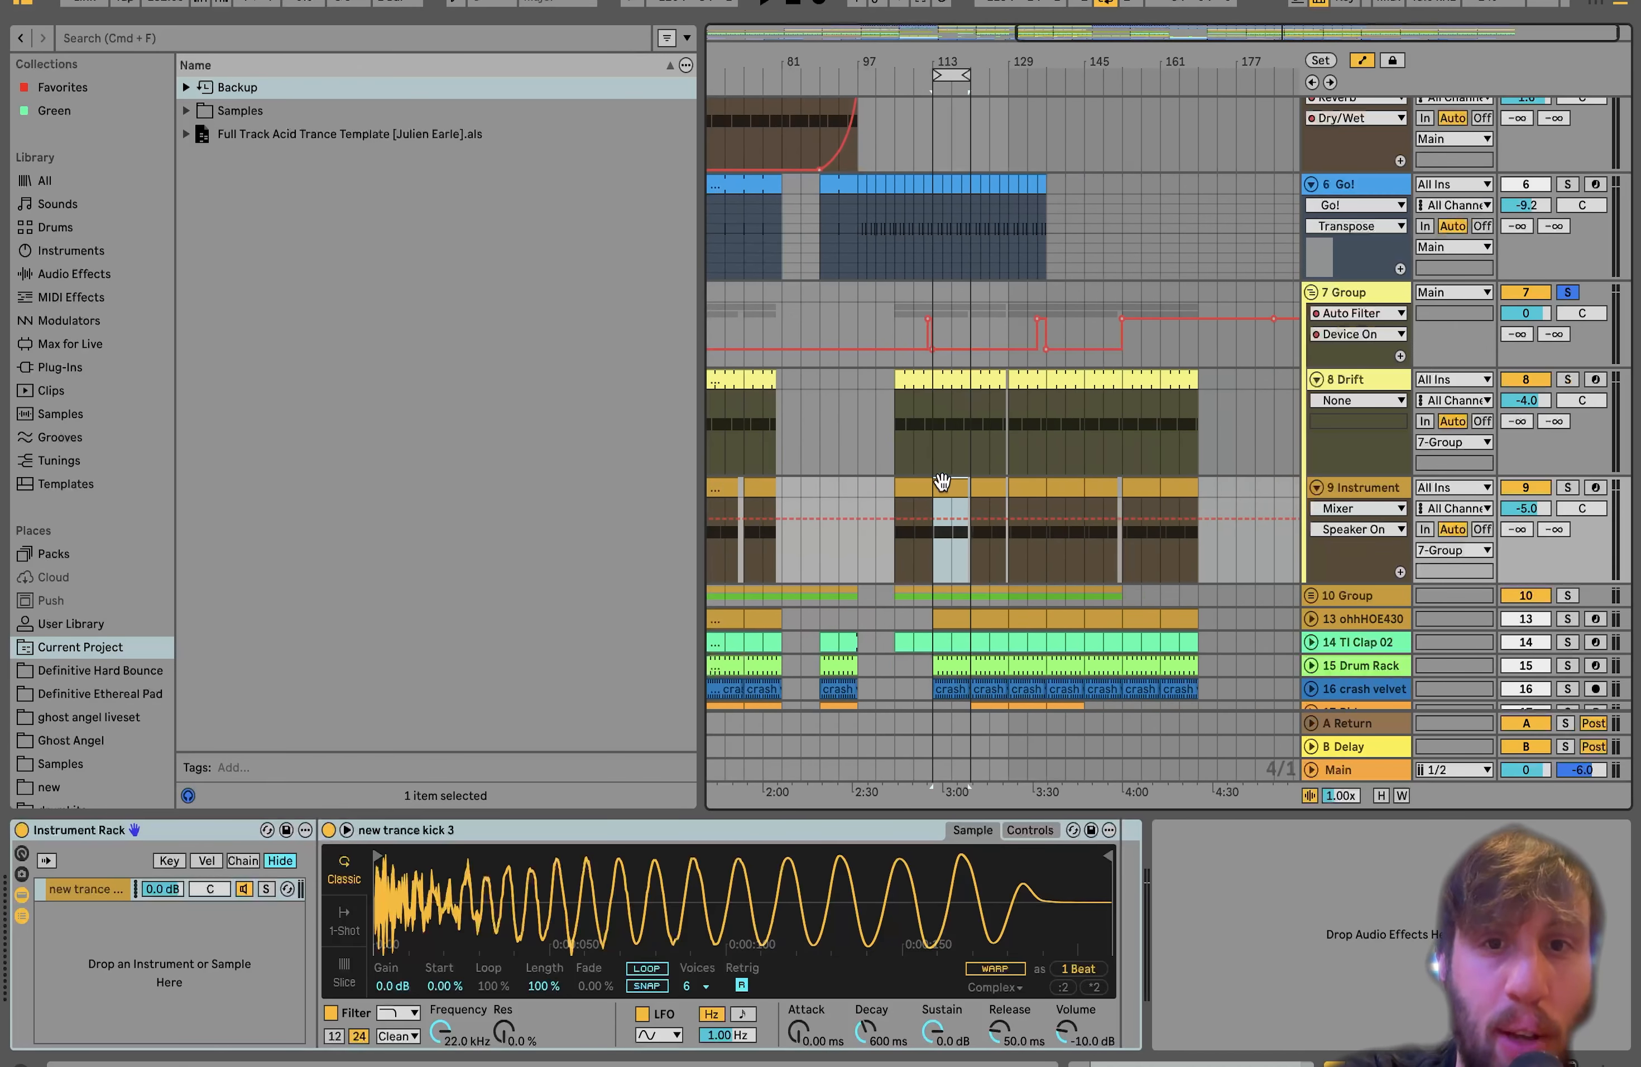
pyautogui.scroll(10, 1117, 459)
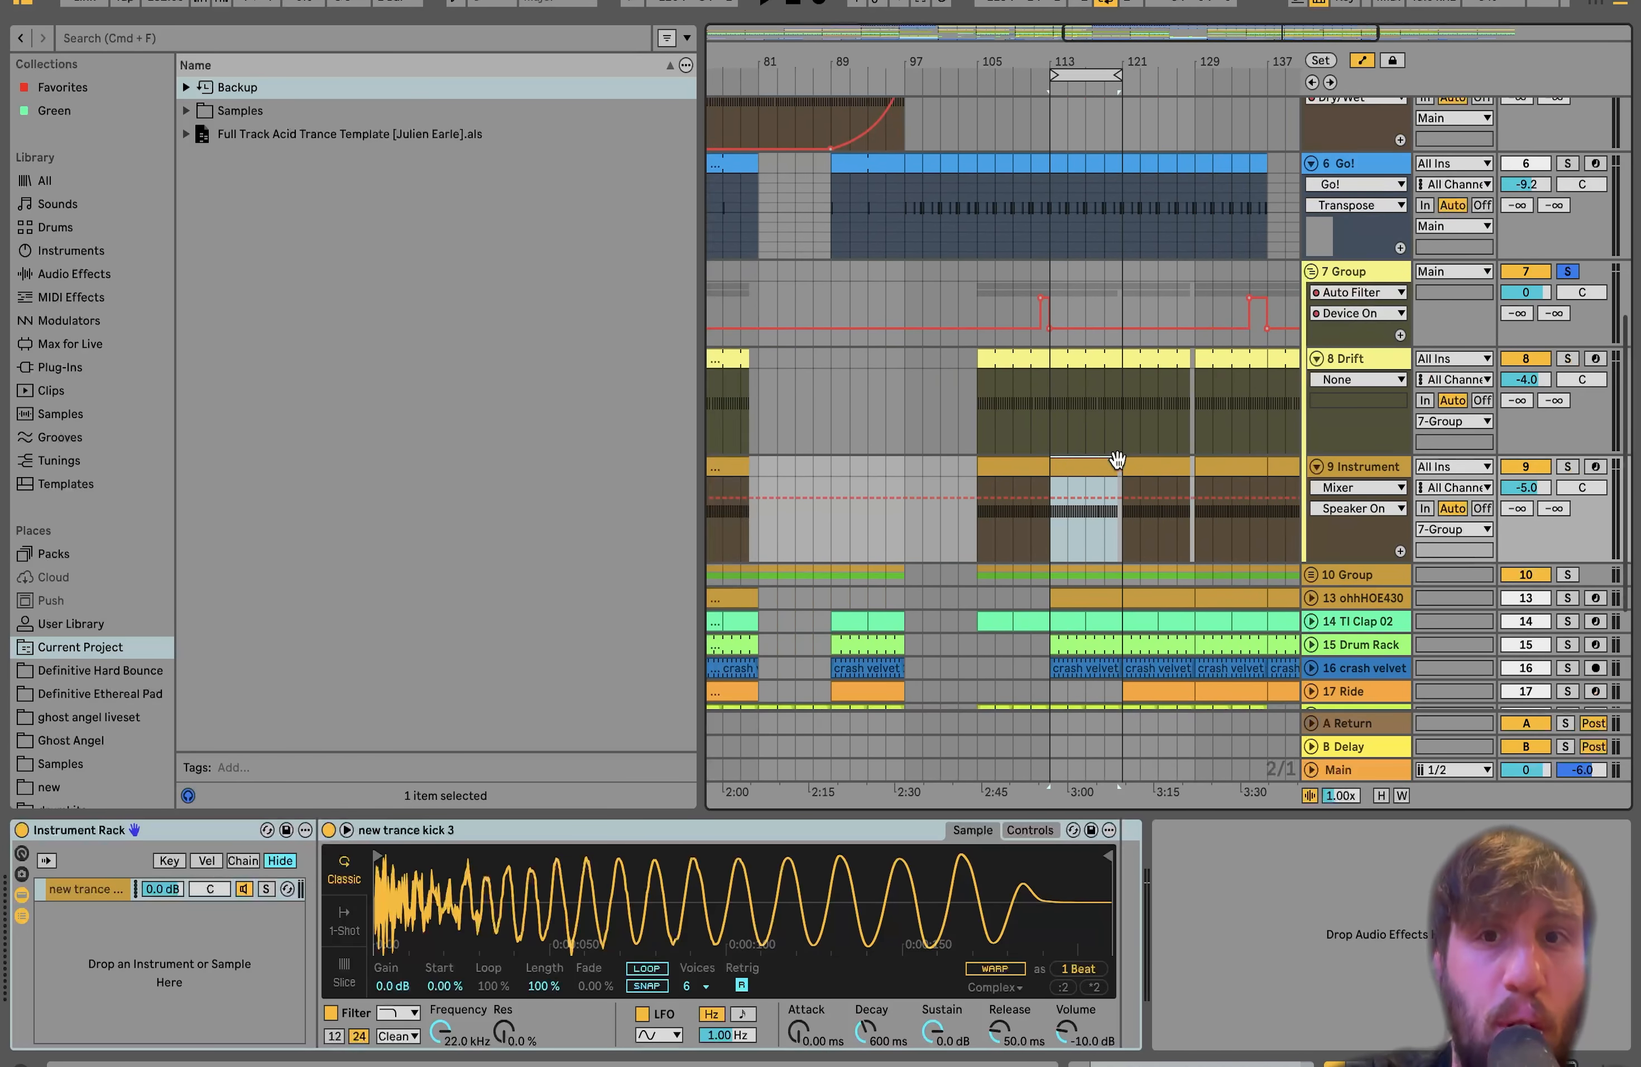
# Listen to soloed 7 Group across the gap before bar 65 and compare where the Drift and Instrument clips end
pyautogui.hscroll(-6, 1117, 461)
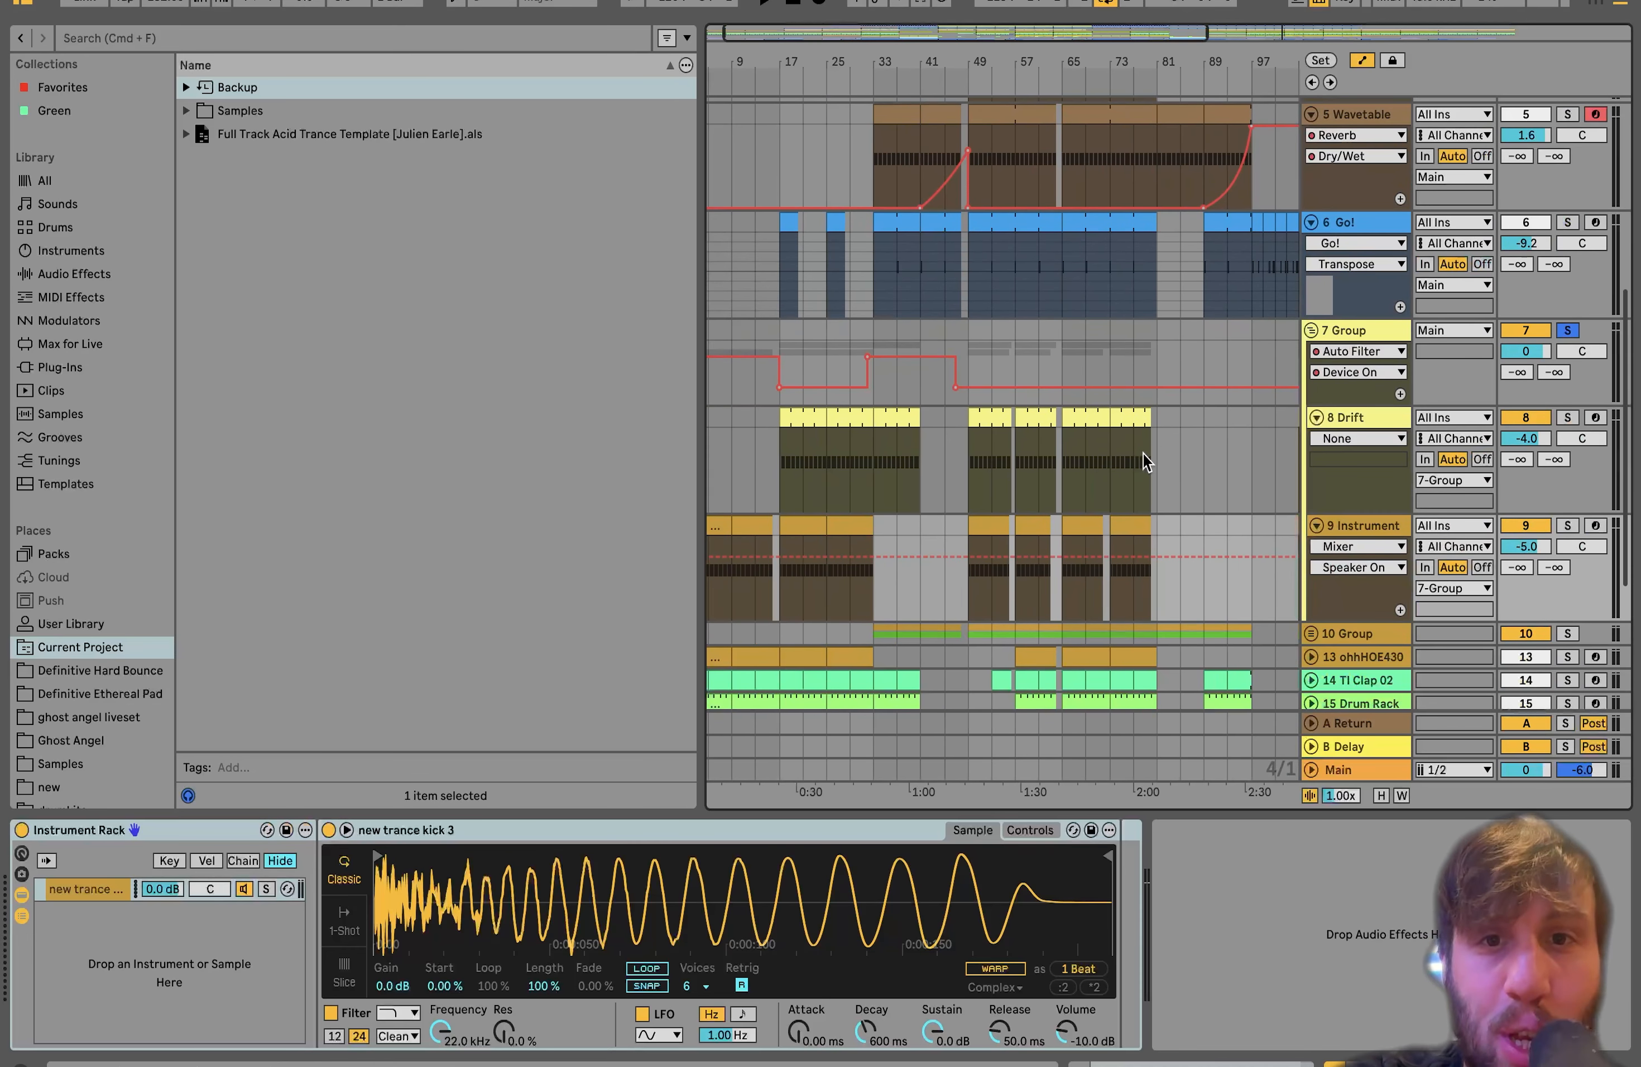
pyautogui.scroll(5, 837, 460)
pyautogui.hscroll(4, 860, 462)
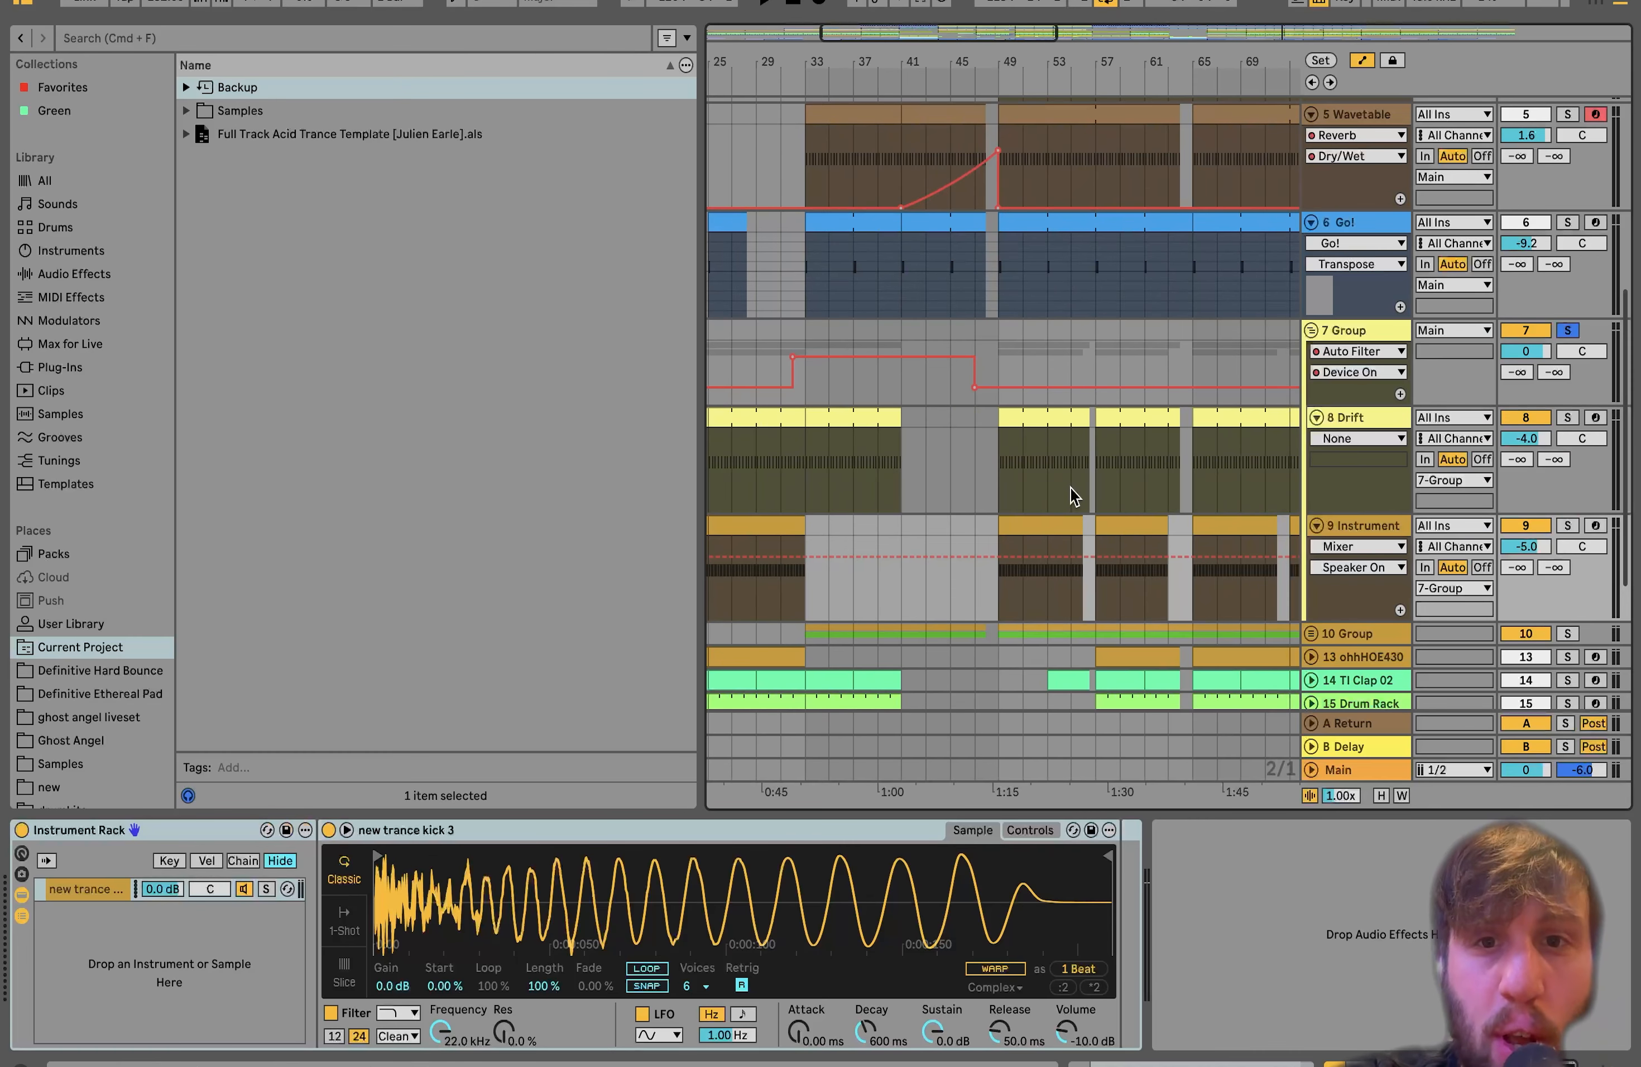
pyautogui.scroll(3, 1070, 489)
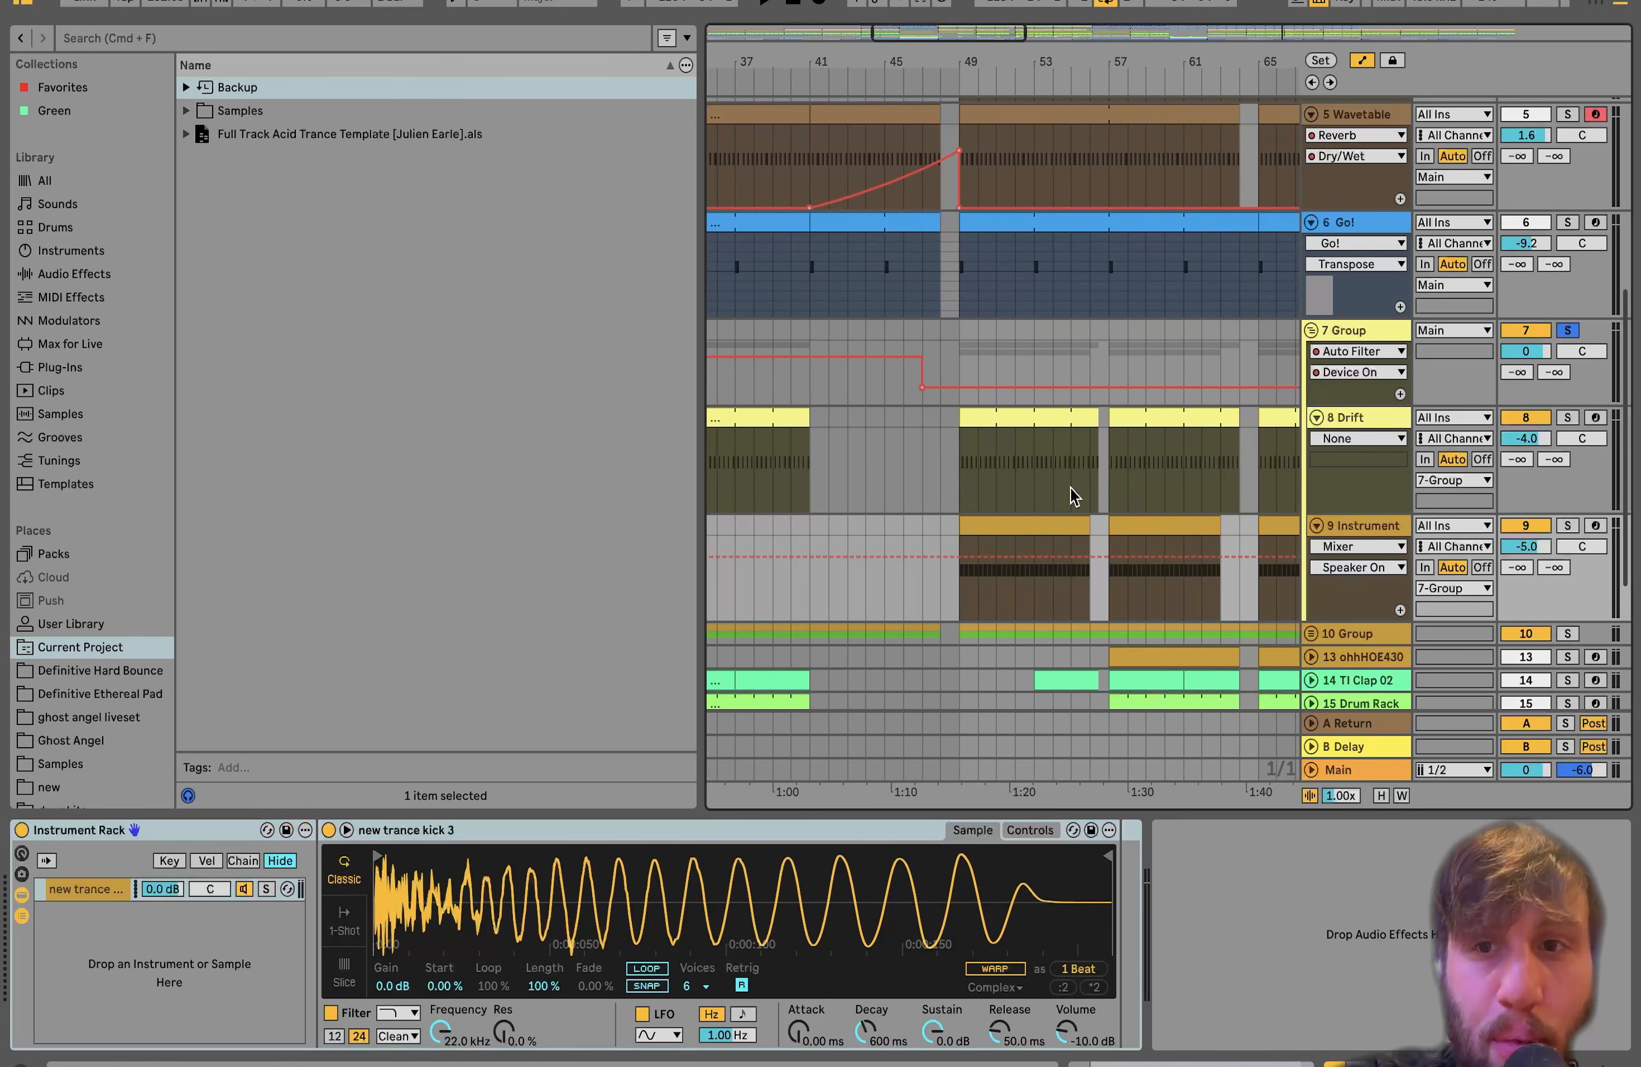
pyautogui.click(1219, 493)
pyautogui.hscroll(3, 1218, 492)
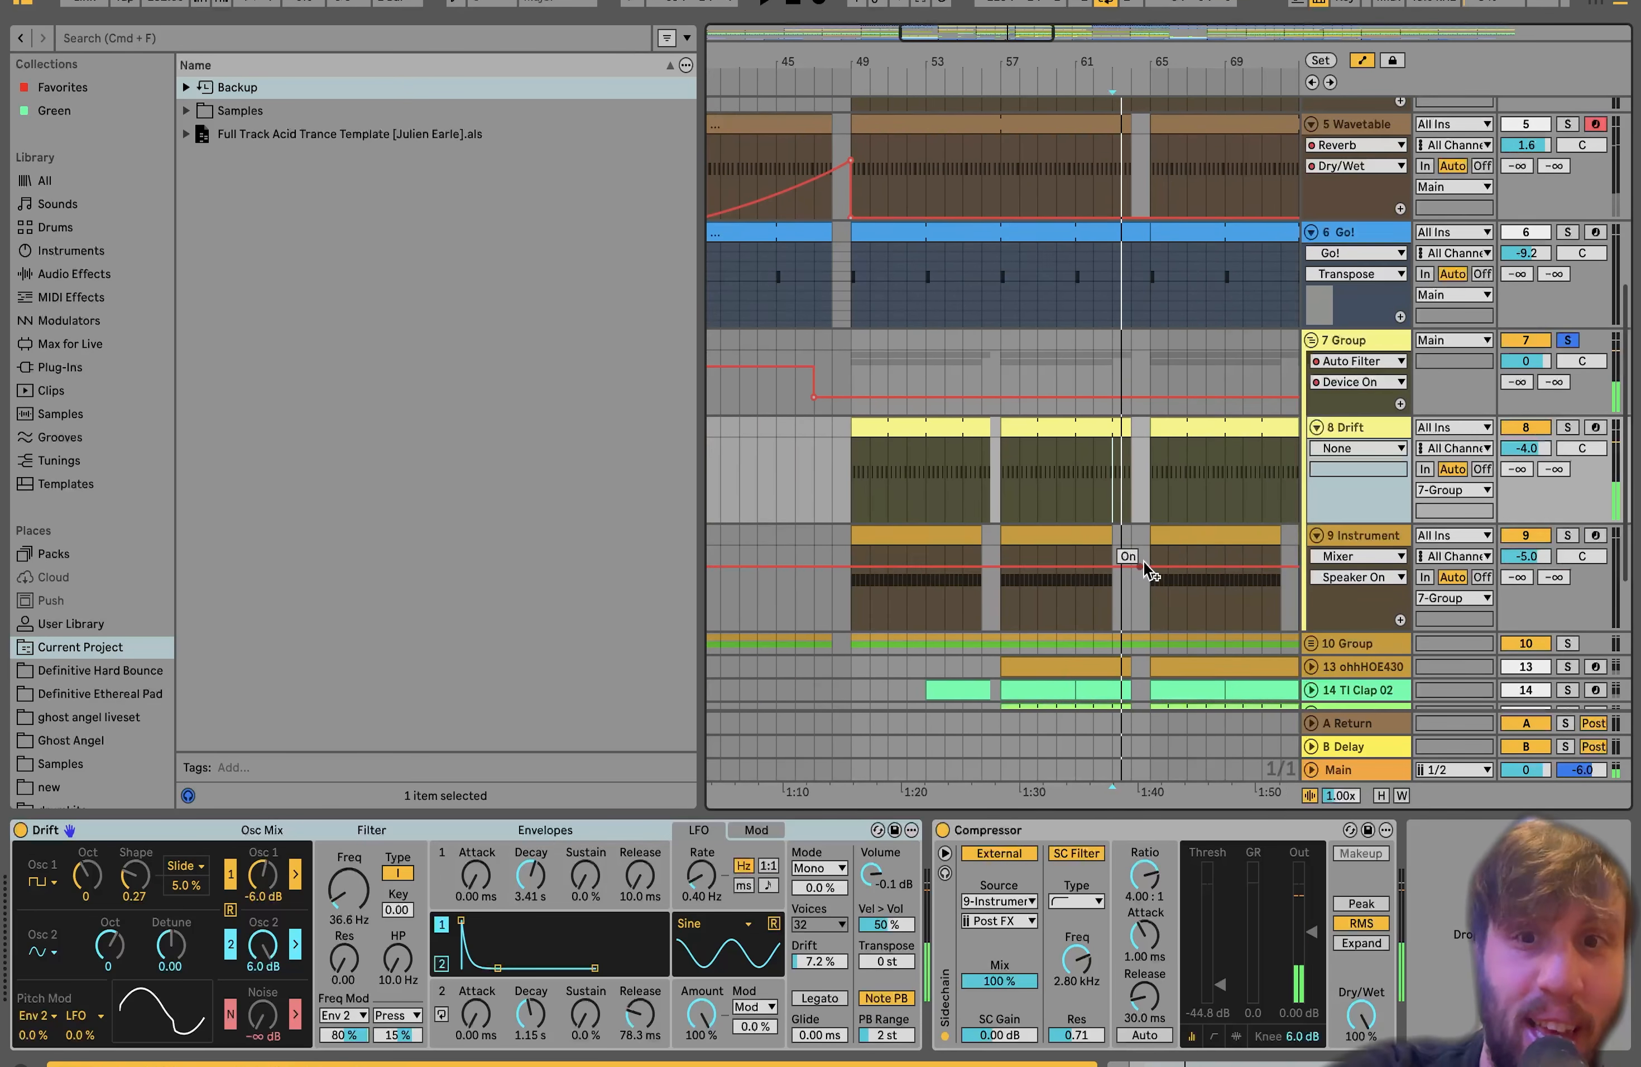
pyautogui.hscroll(4, 1144, 562)
pyautogui.scroll(1, 1144, 562)
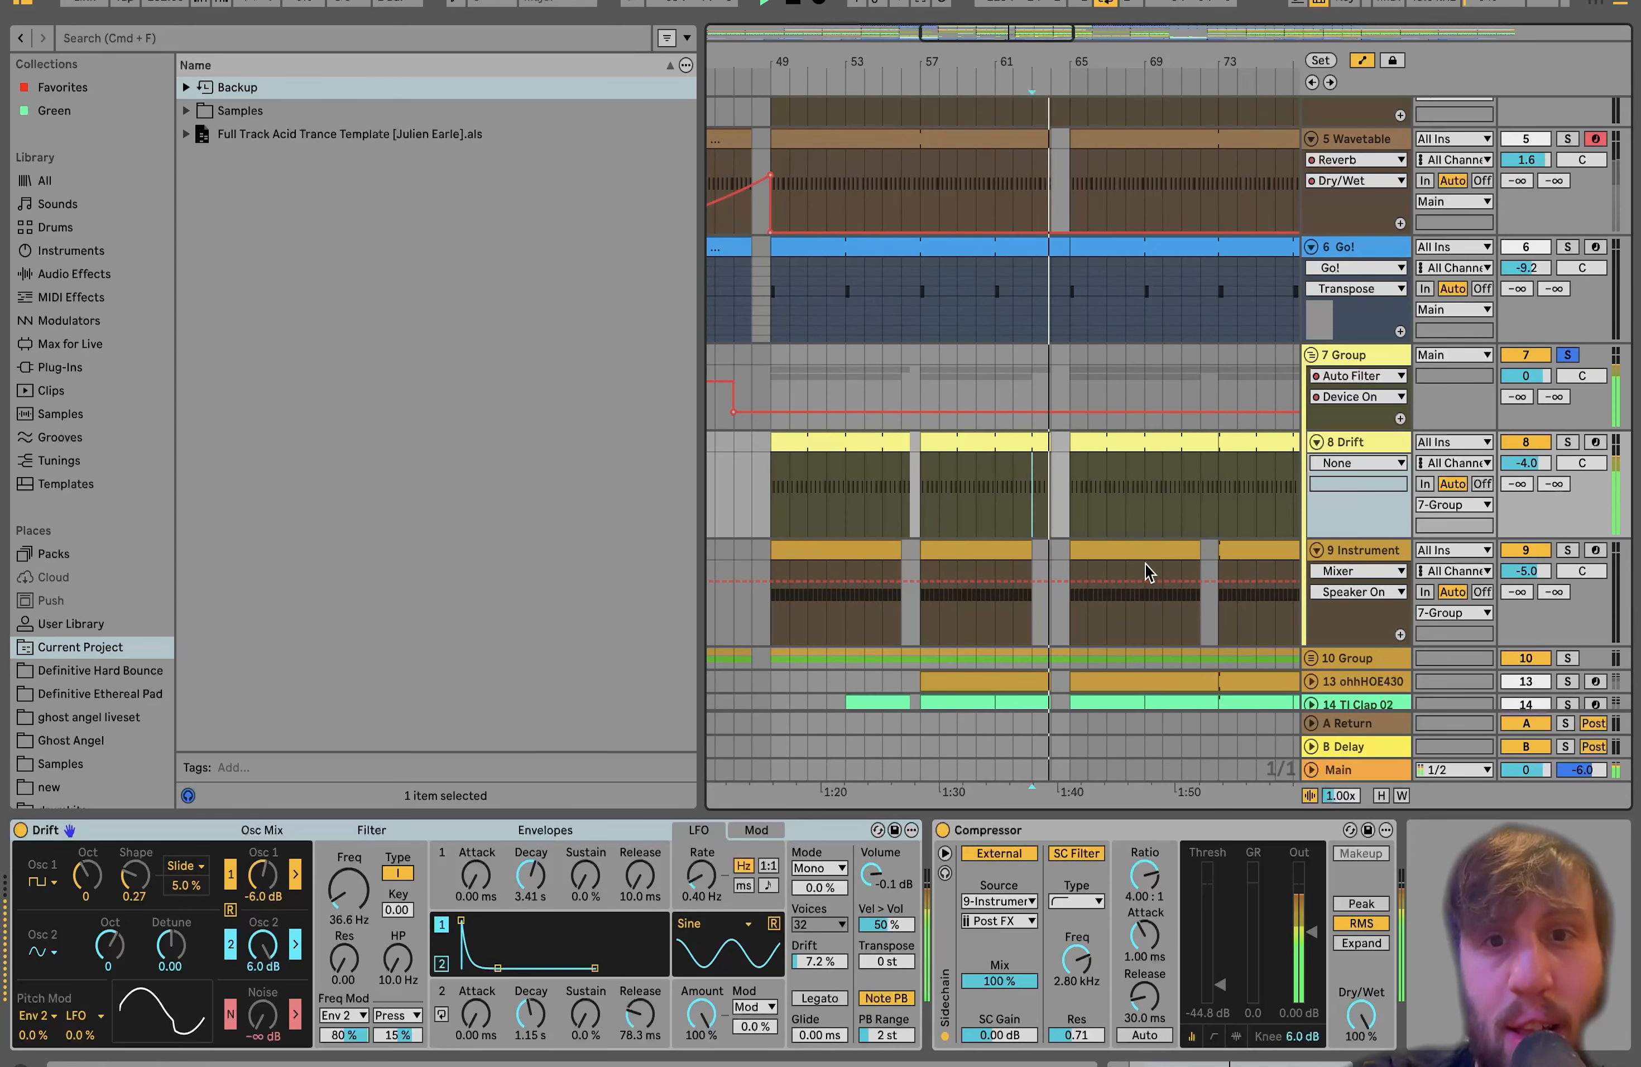
# Listen to 7 Group from bar 33 and in the intro, and examine its Auto Filter on/off automation
pyautogui.hscroll(-6, 1145, 565)
pyautogui.hscroll(-6, 1145, 565)
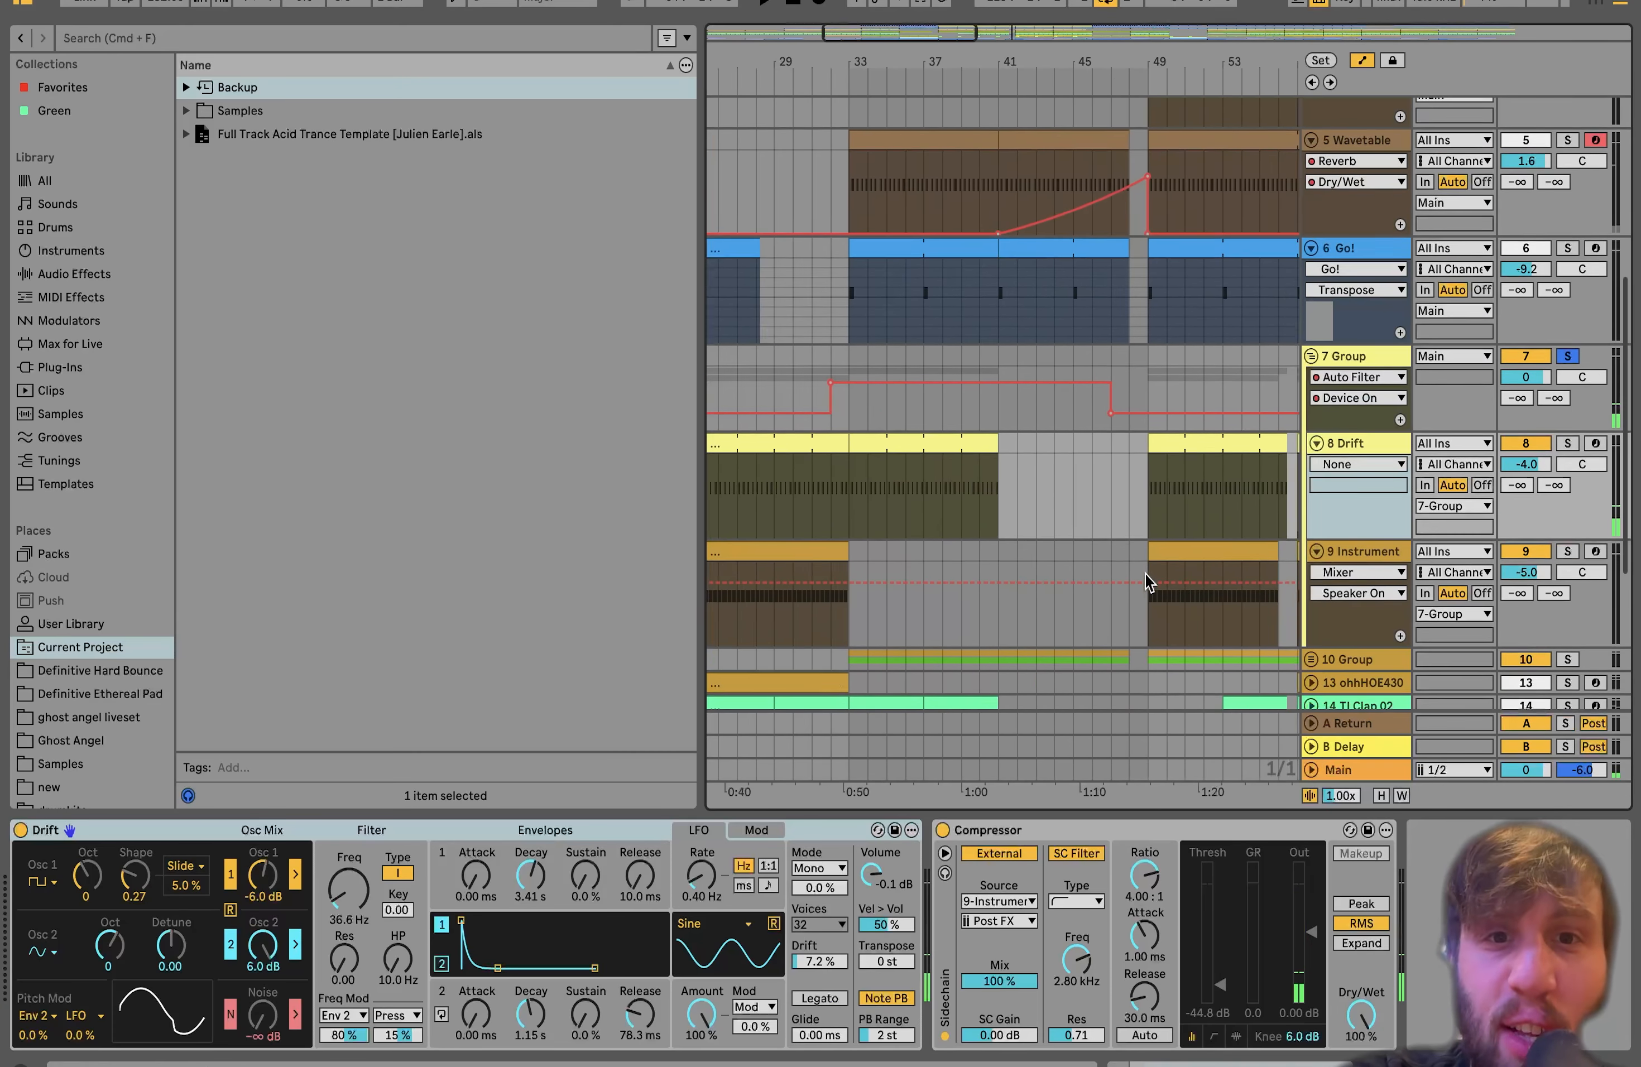
pyautogui.scroll(-1, 1145, 574)
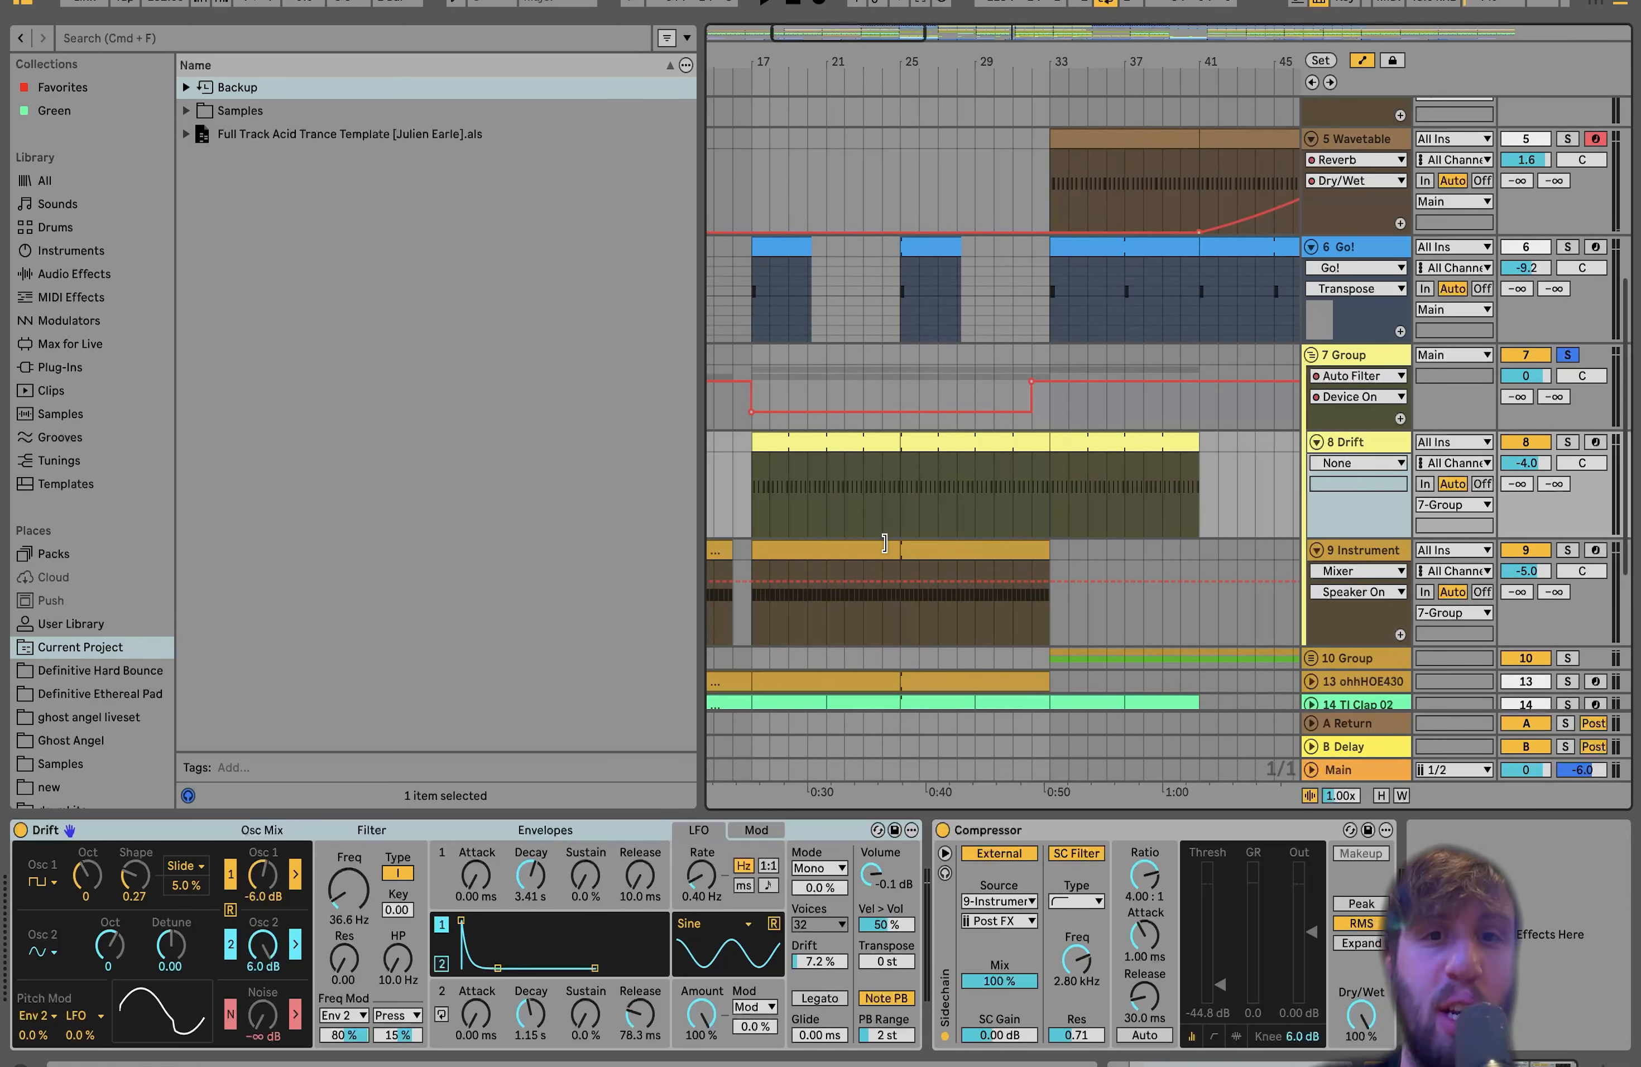
pyautogui.scroll(-3, 921, 460)
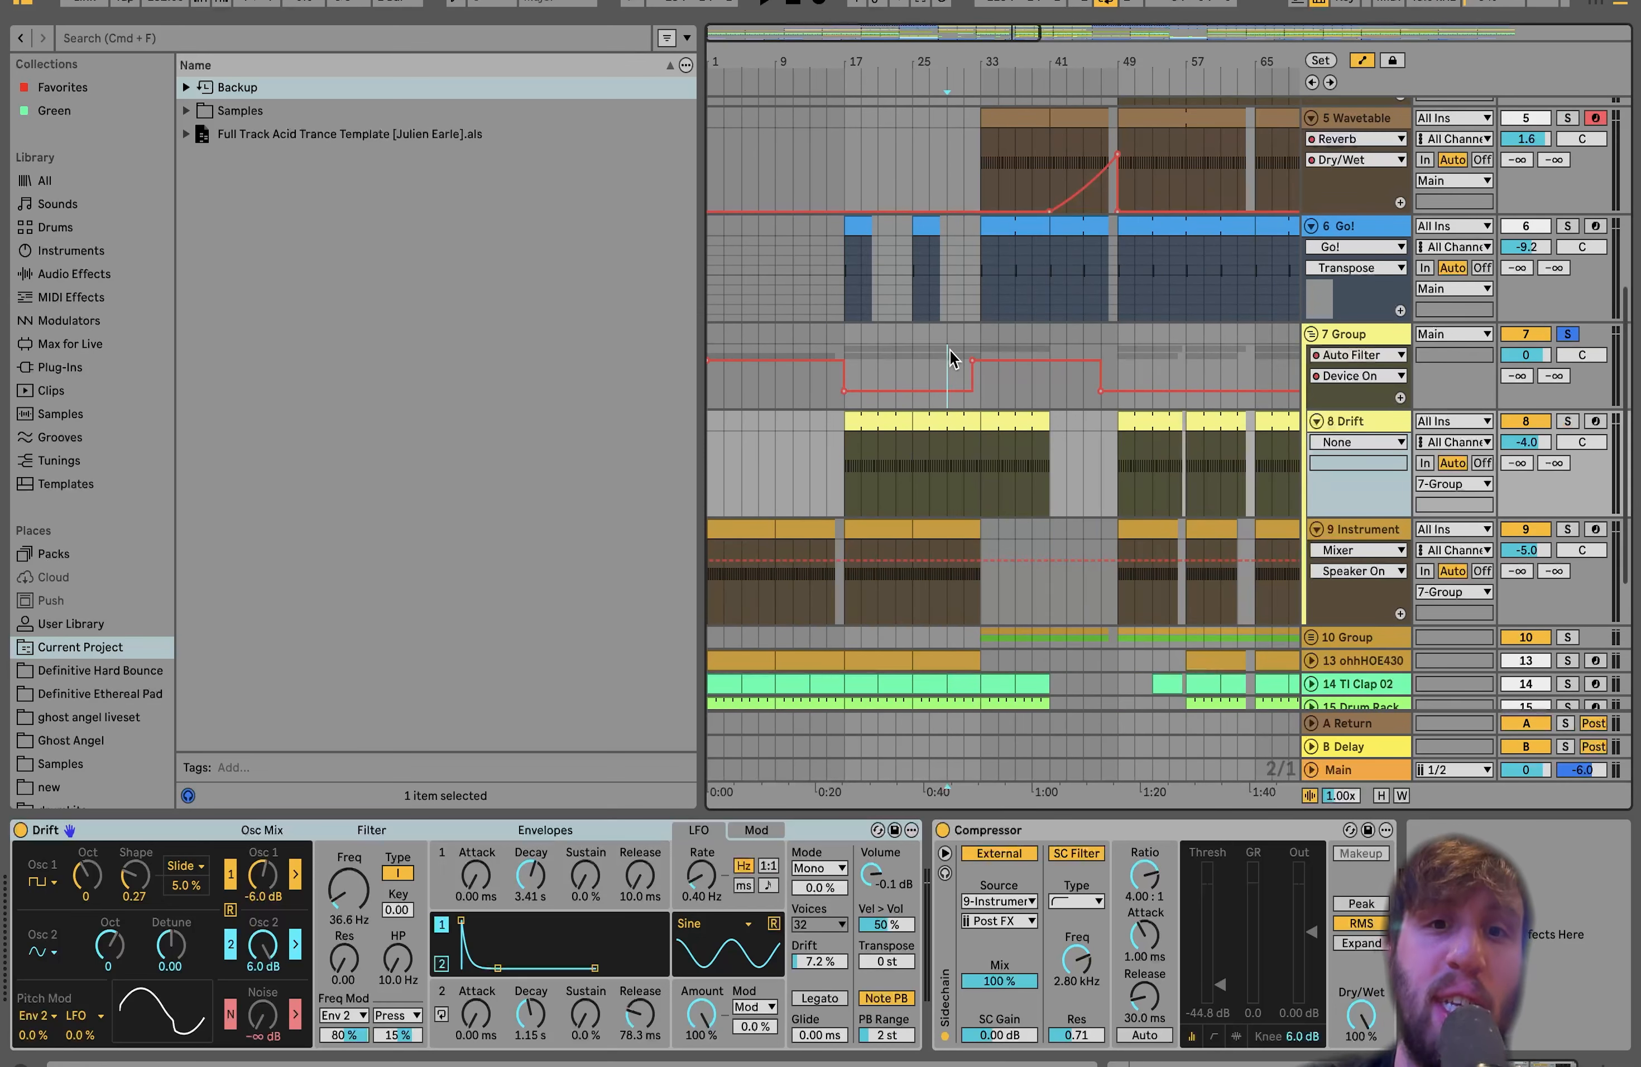
pyautogui.click(948, 357)
pyautogui.click(983, 343)
pyautogui.press('space')
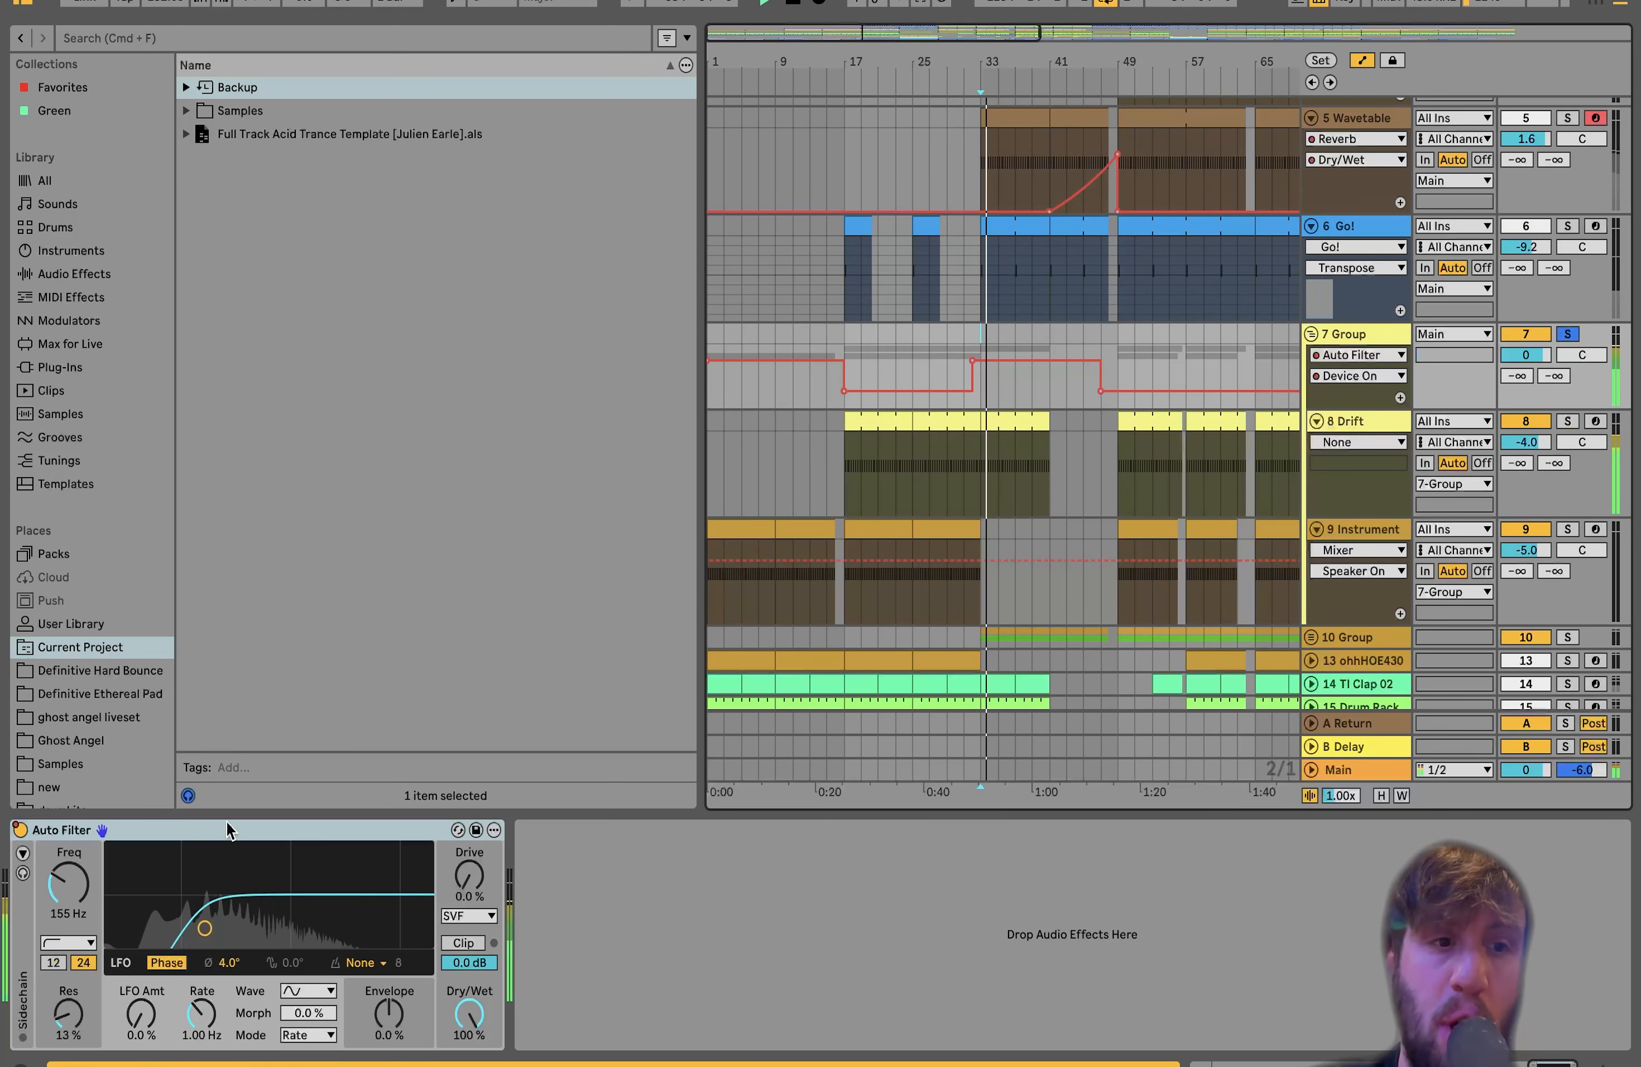
pyautogui.hscroll(8, 800, 390)
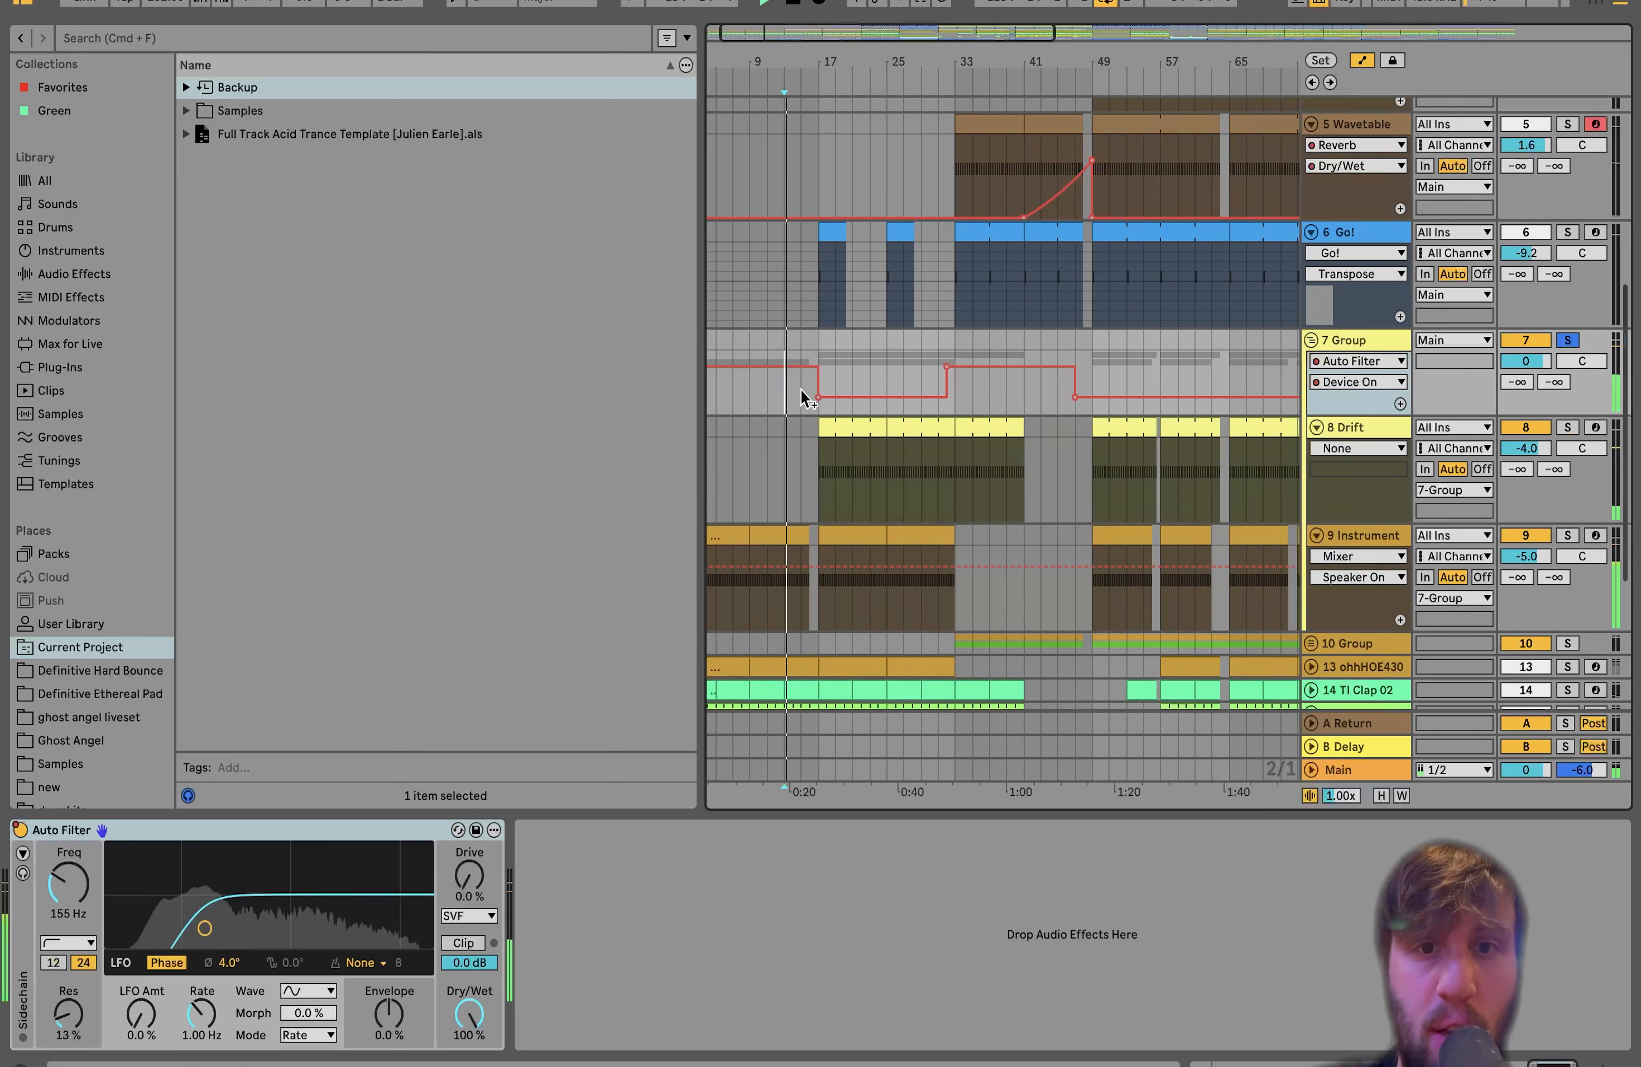
pyautogui.scroll(1, 800, 390)
# Play 7 Group into bar 113 to hear the short Auto Filter activation just before the drop
pyautogui.scroll(4, 996, 409)
pyautogui.hscroll(15, 996, 409)
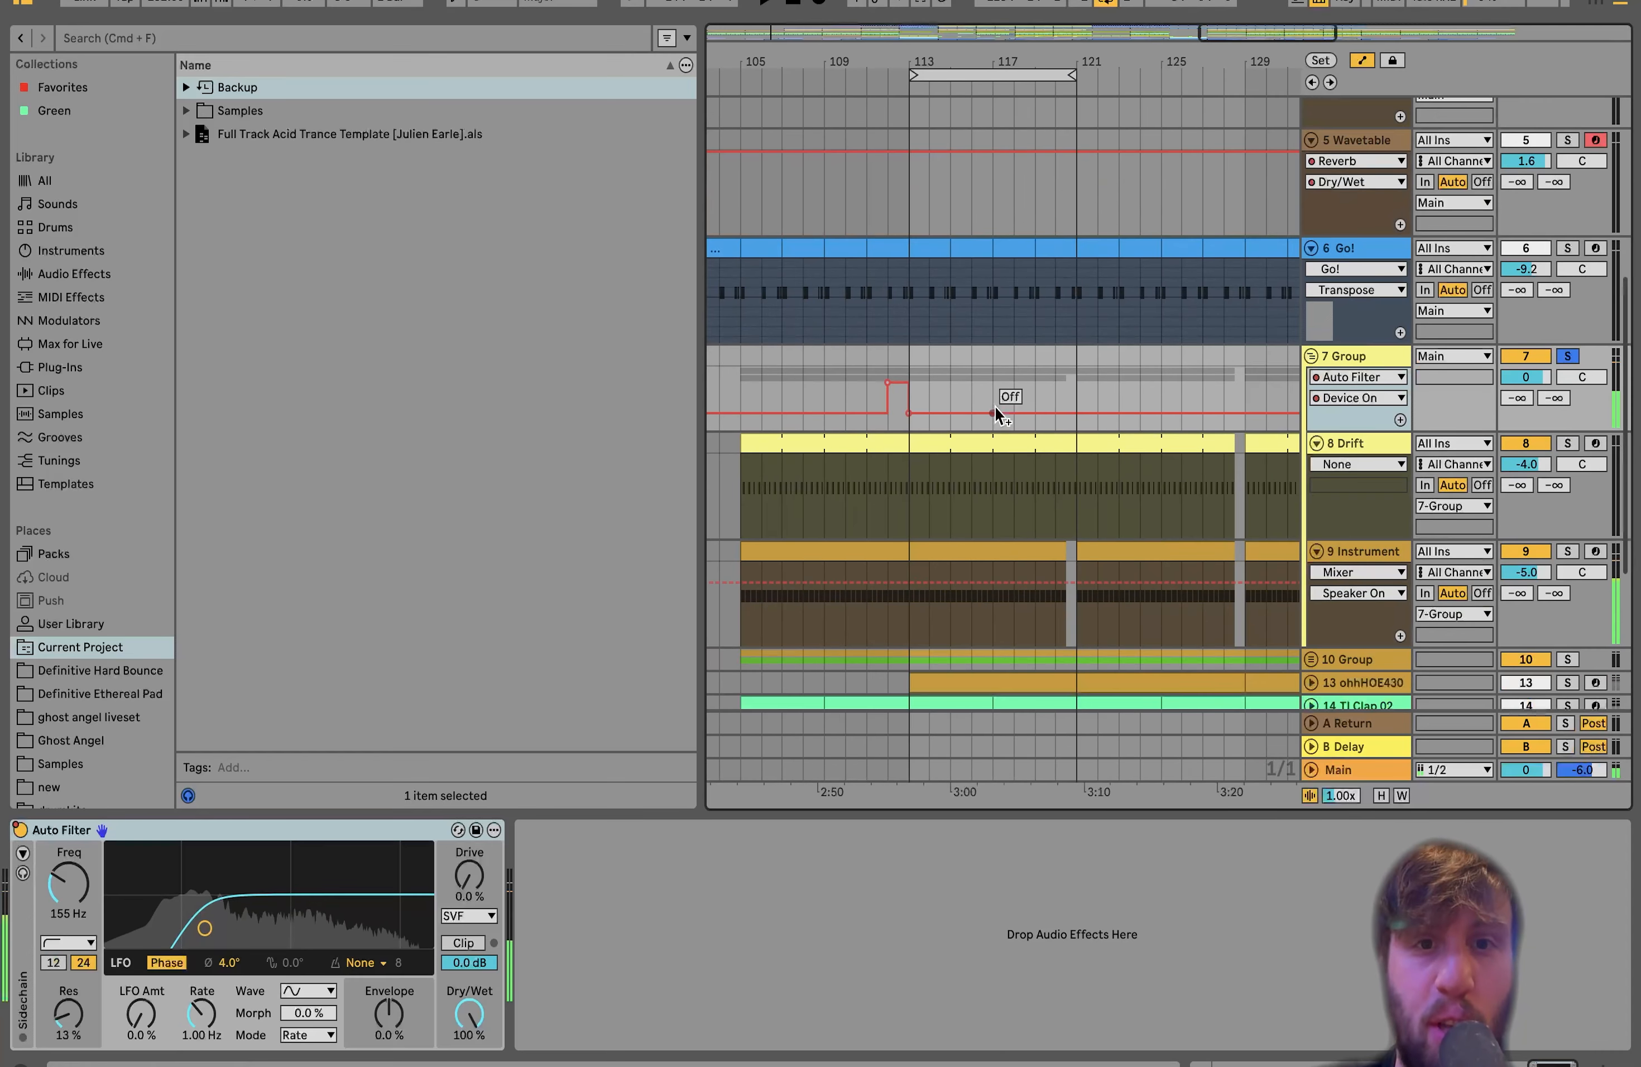
pyautogui.press('space')
pyautogui.click(866, 367)
pyautogui.press('space')
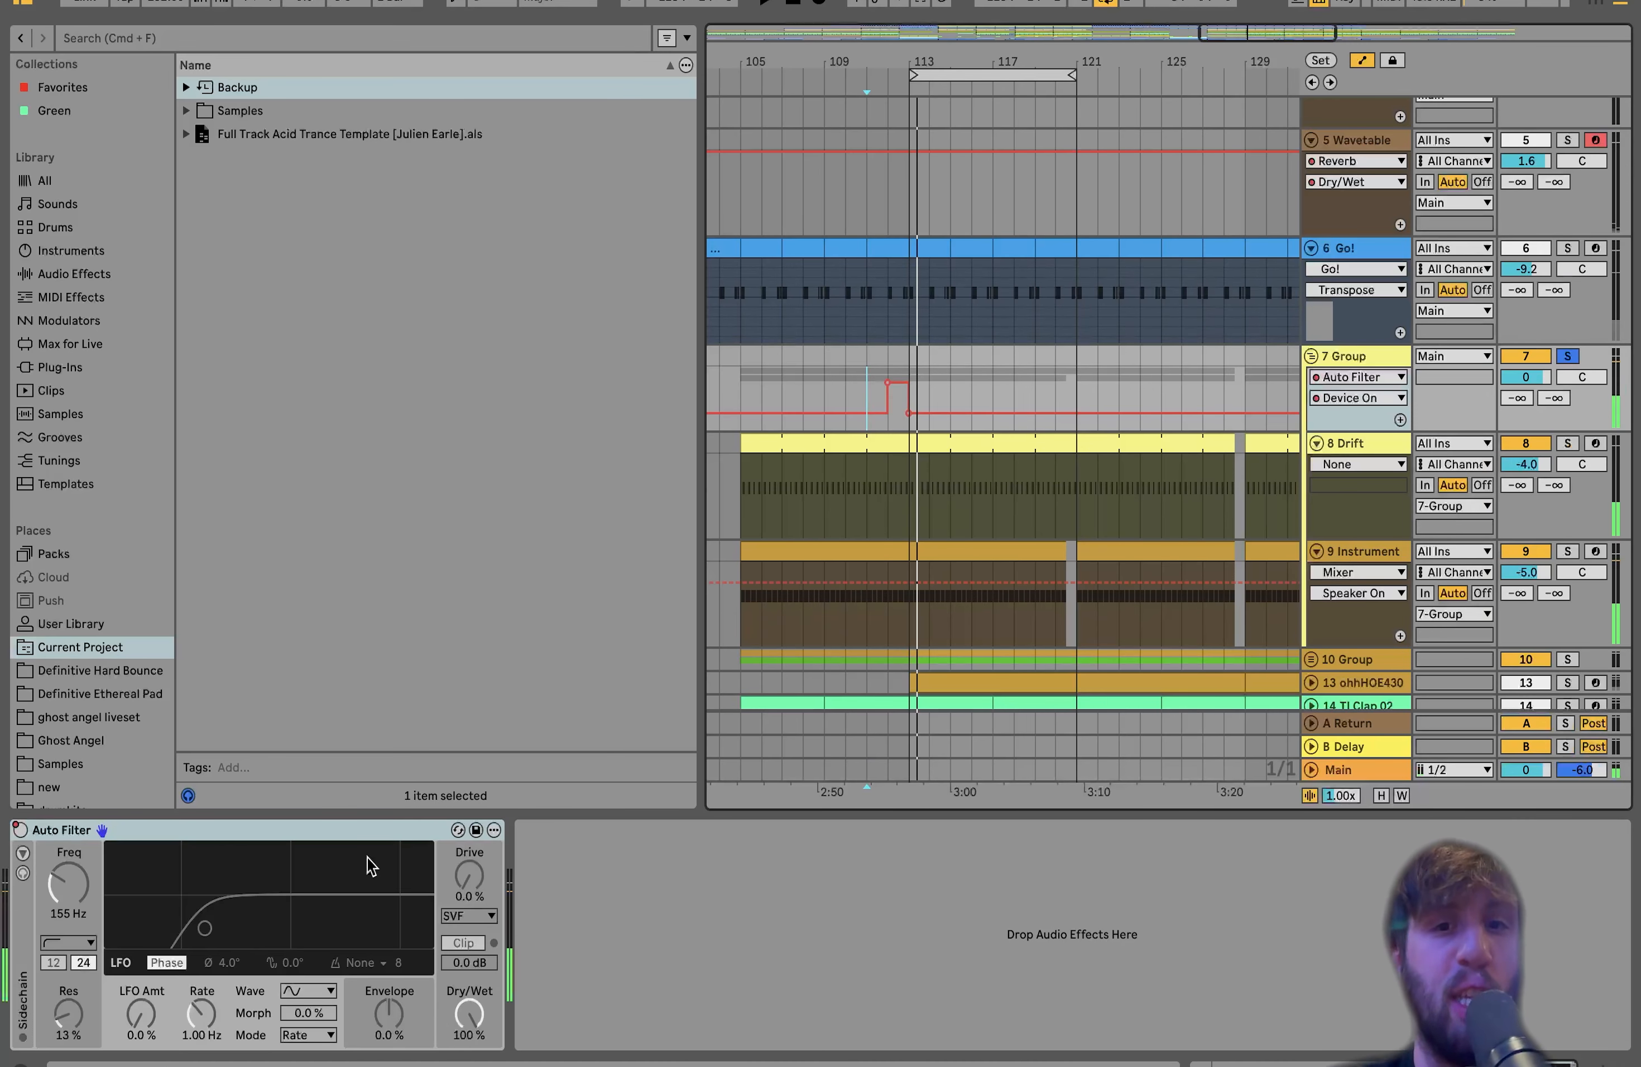
# Select 7 Group's closing section from about bar 153 to 169 and play it
pyautogui.scroll(-5, 967, 622)
pyautogui.scroll(-5, 967, 623)
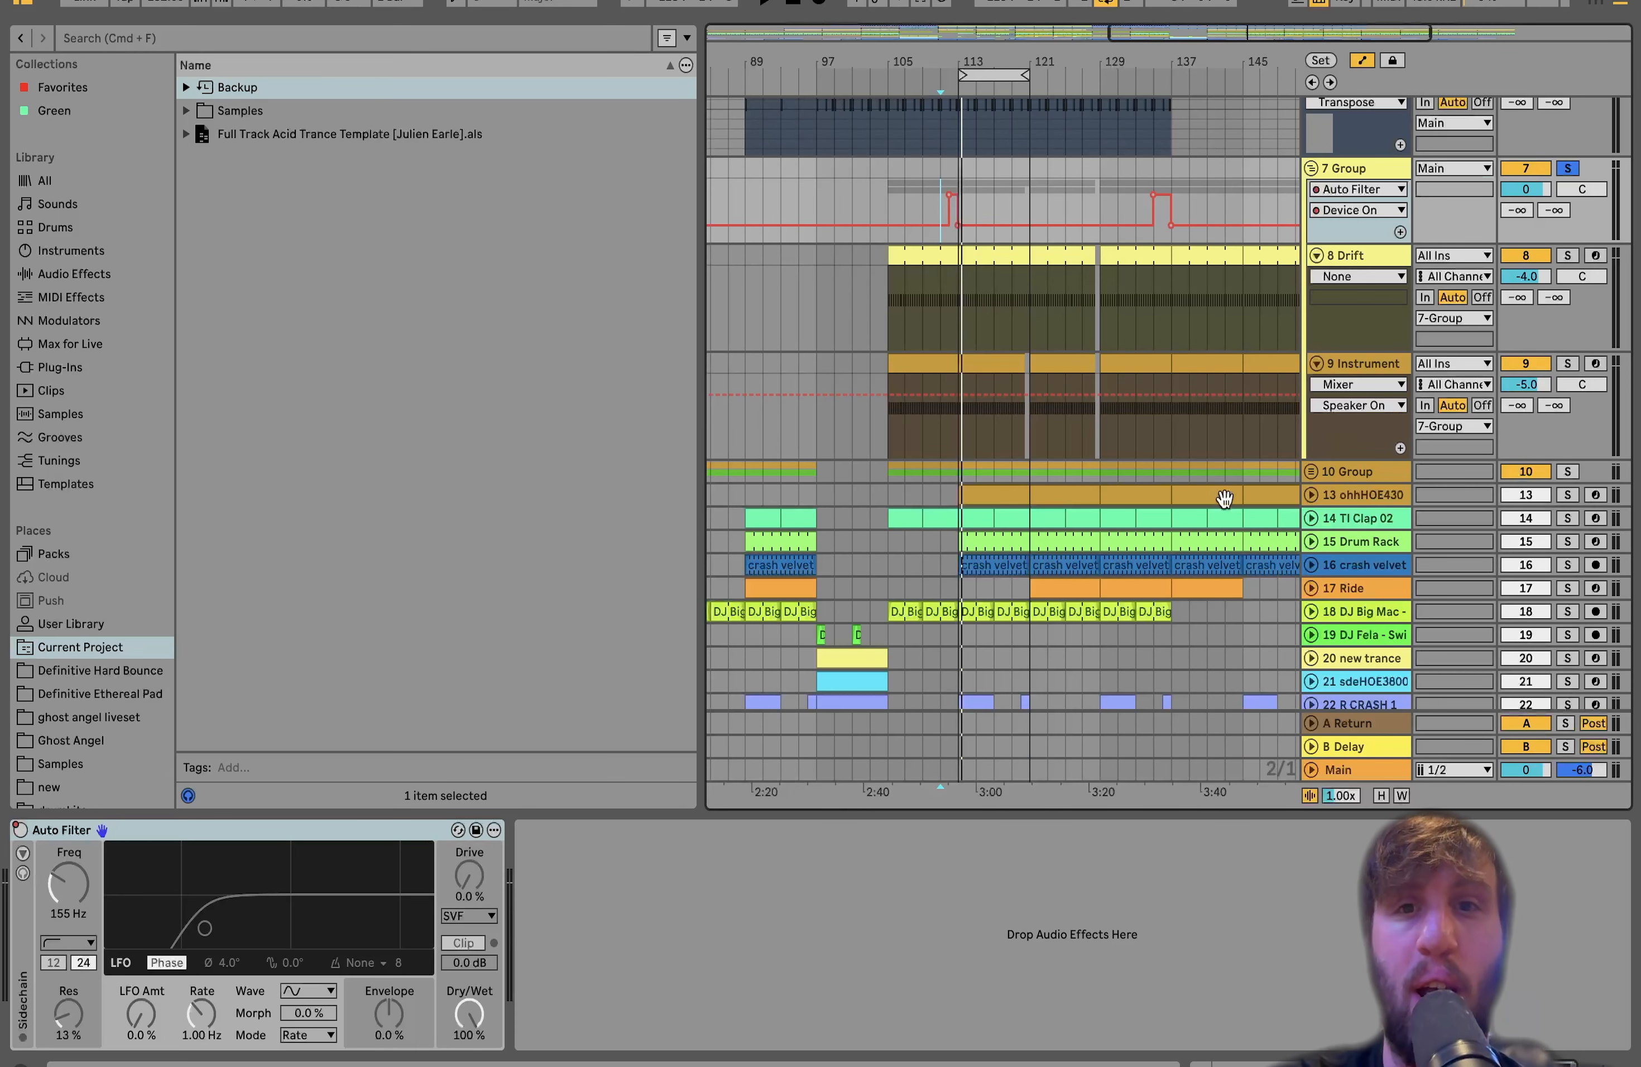
pyautogui.scroll(-5, 1225, 499)
pyautogui.moveTo(1177, 172); pyautogui.dragTo(1222, 176)
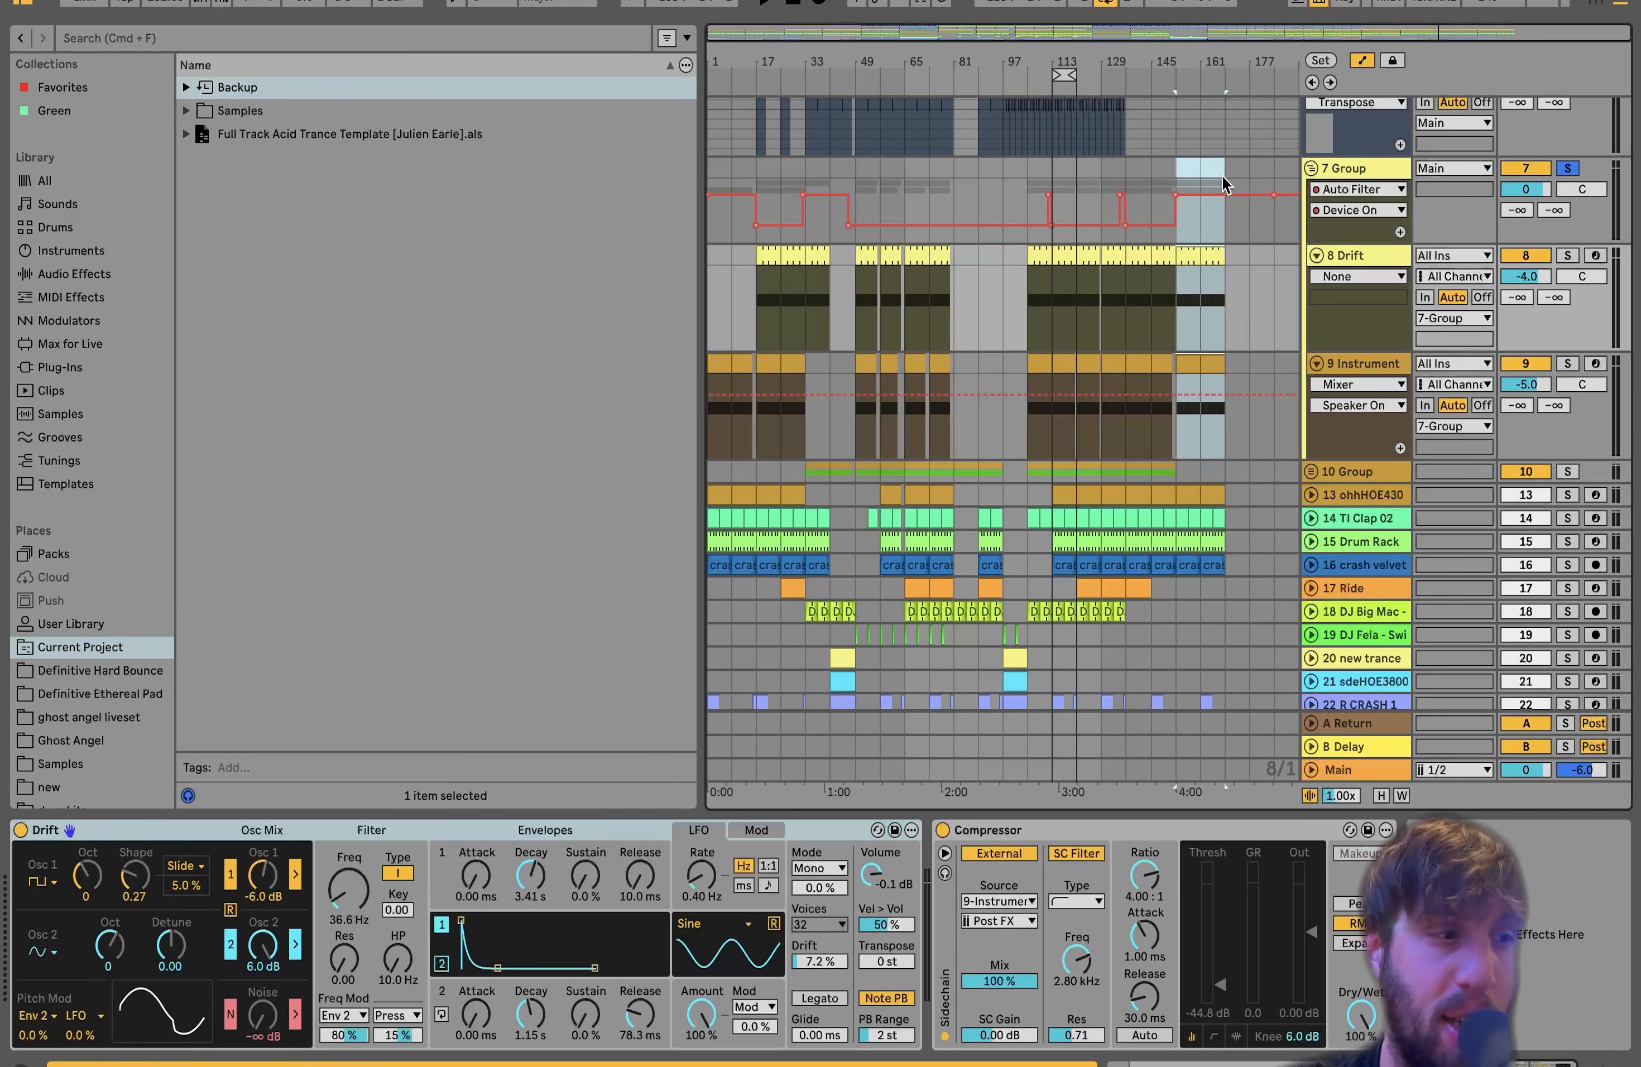
pyautogui.press('space')
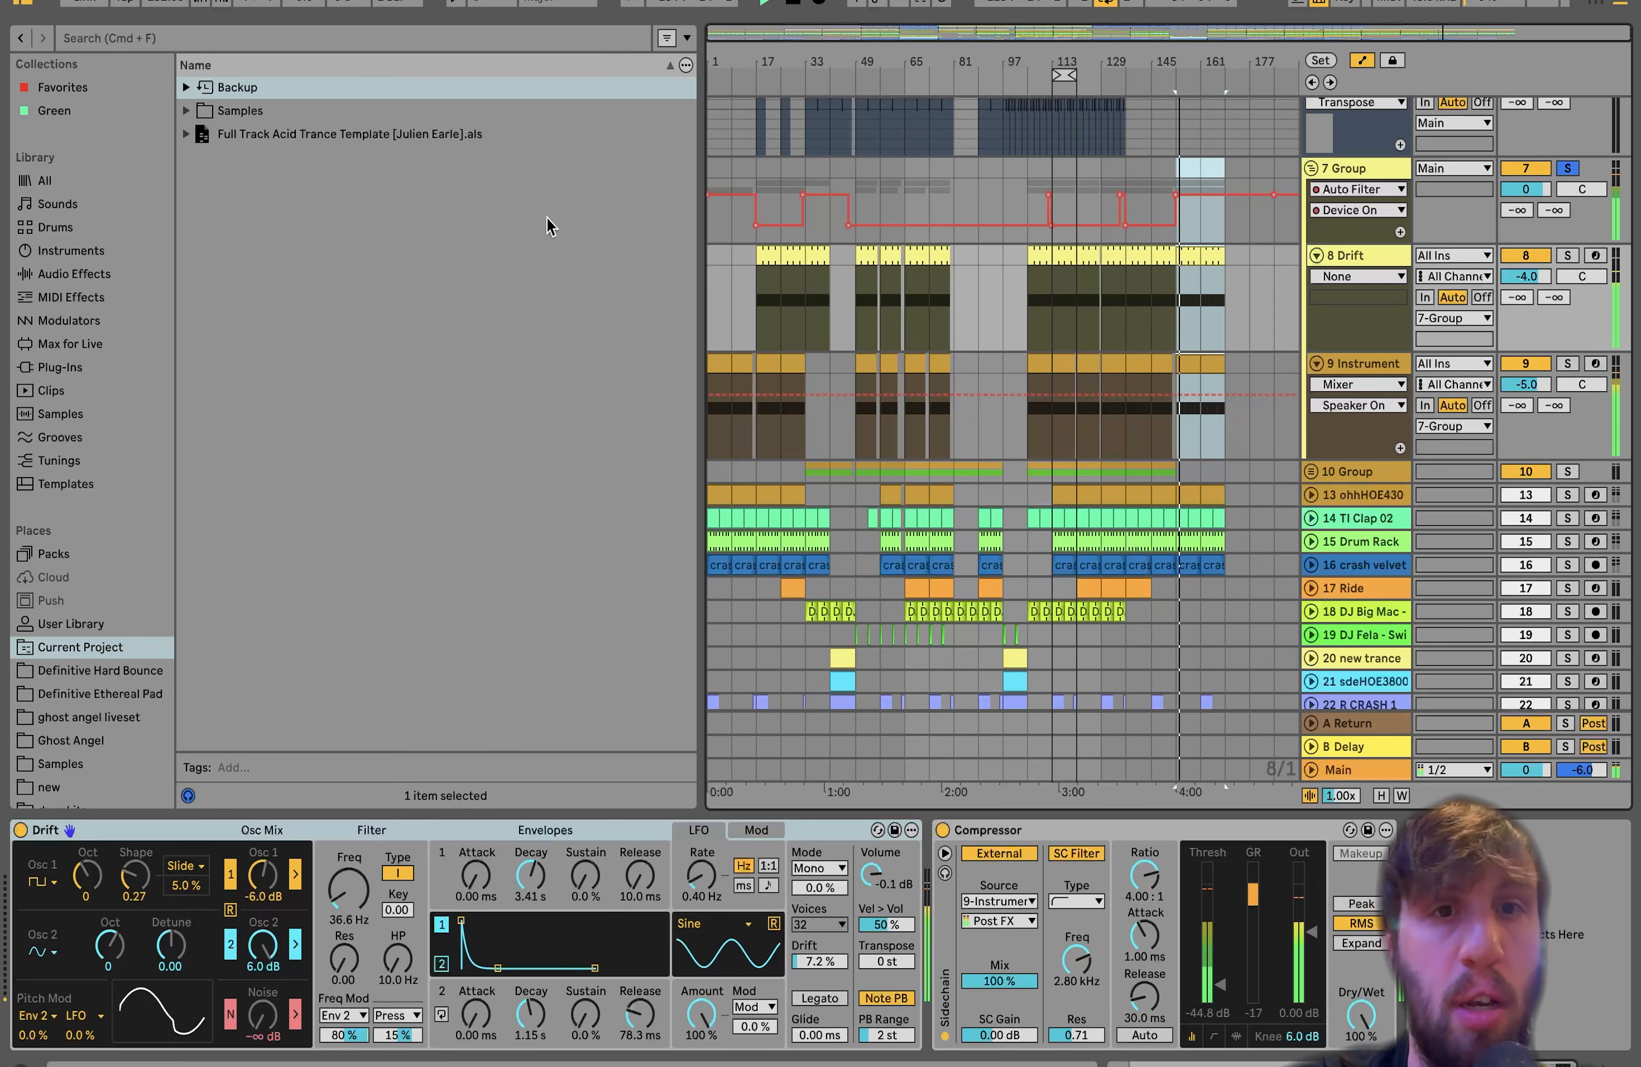
# Compare the filtered 7 Group in the intro around bar 8 with the passage at bar 33
pyautogui.click(728, 173)
pyautogui.click(816, 177)
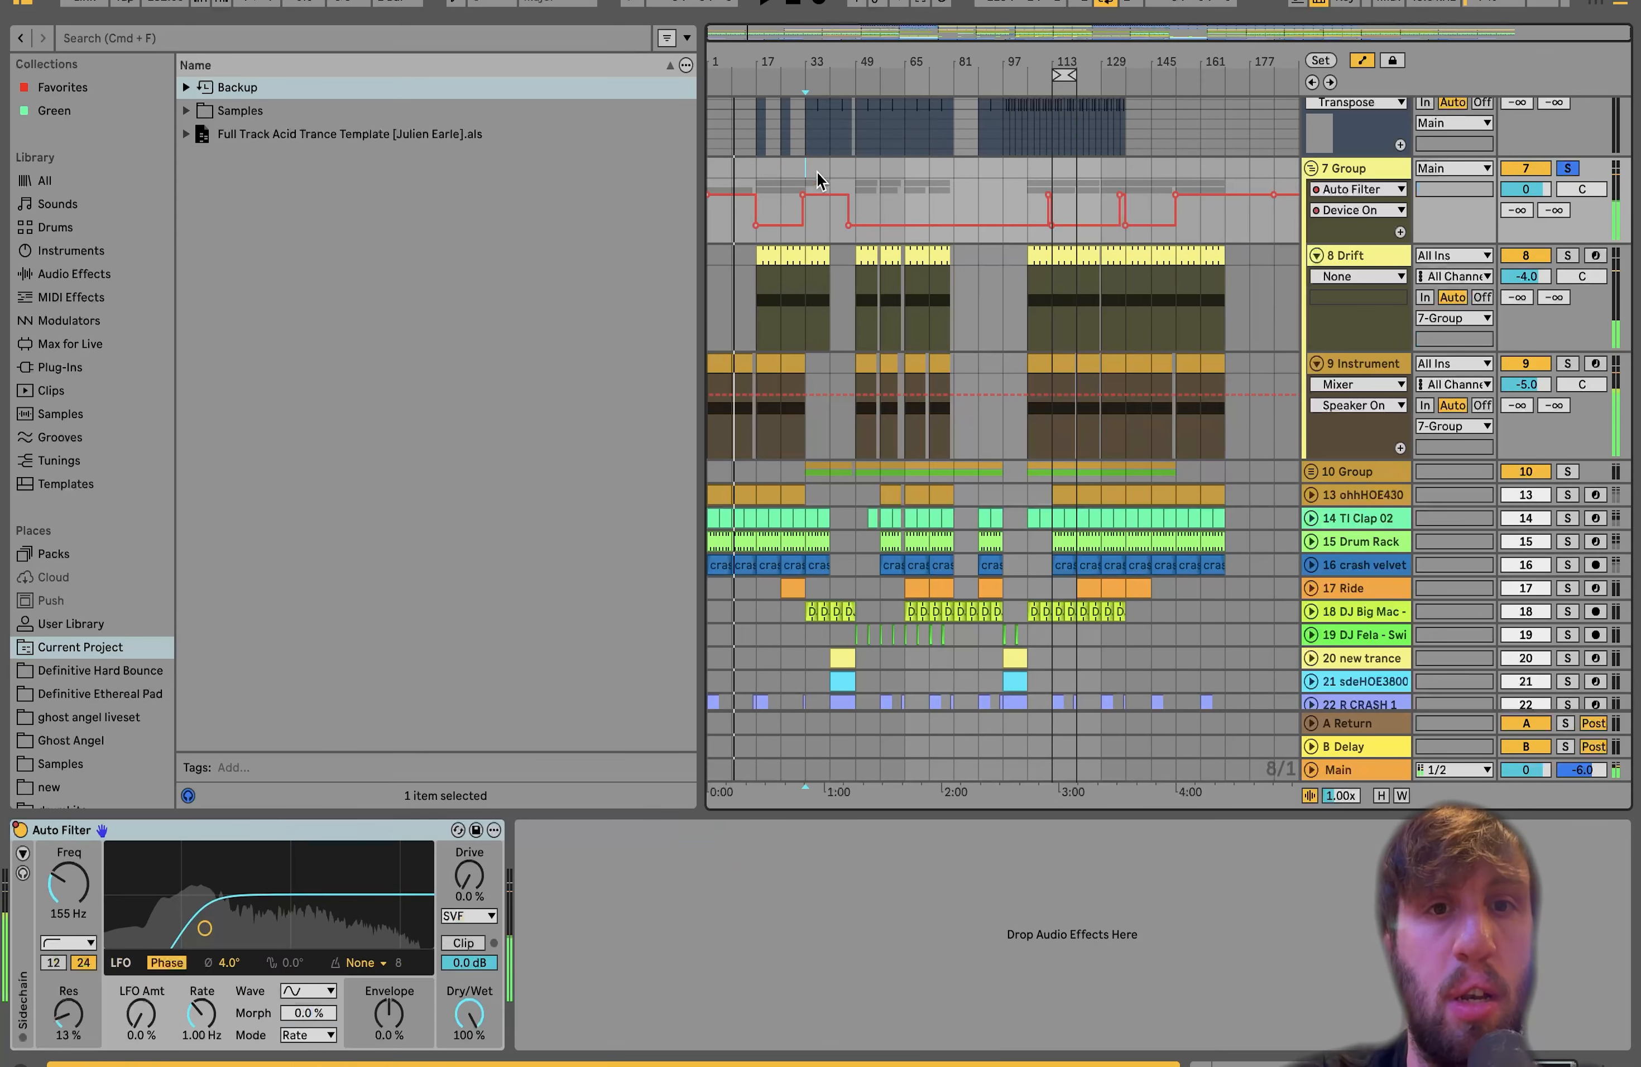
pyautogui.press('space')
pyautogui.press('space')
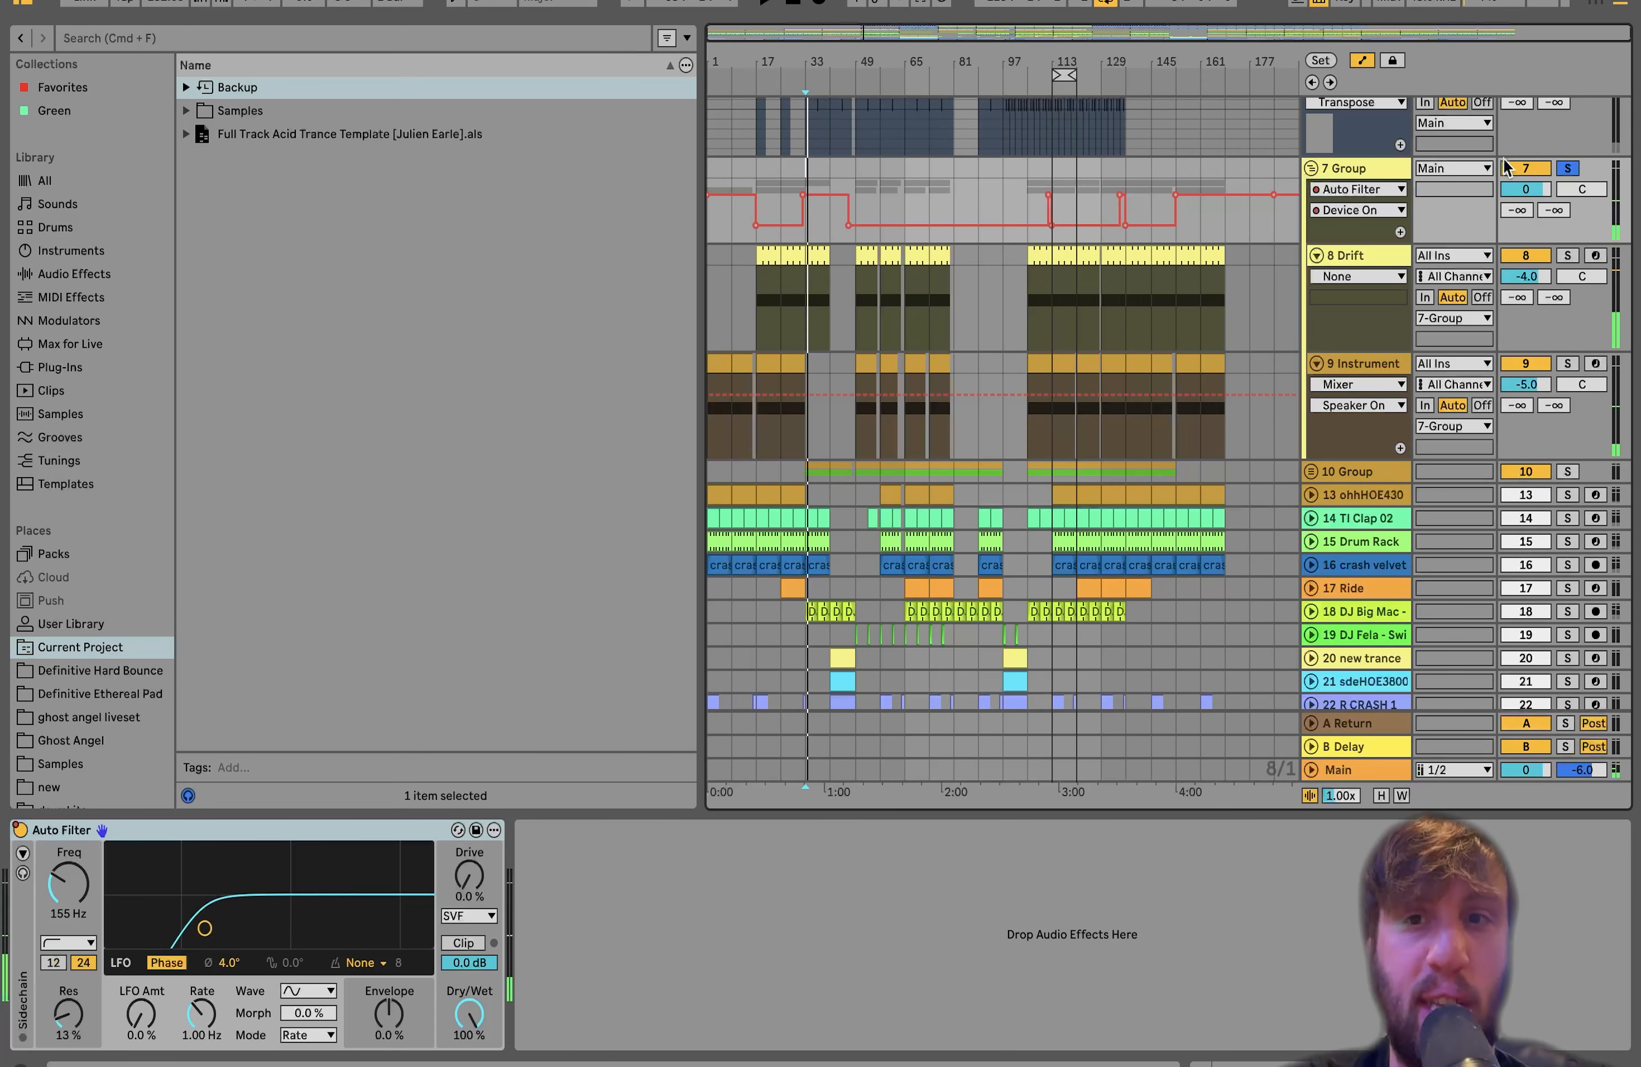
# Unsolo 7 Group, play the full mix from bar 33 and review the layers that accompany it
pyautogui.press('space')
pyautogui.click(1567, 167)
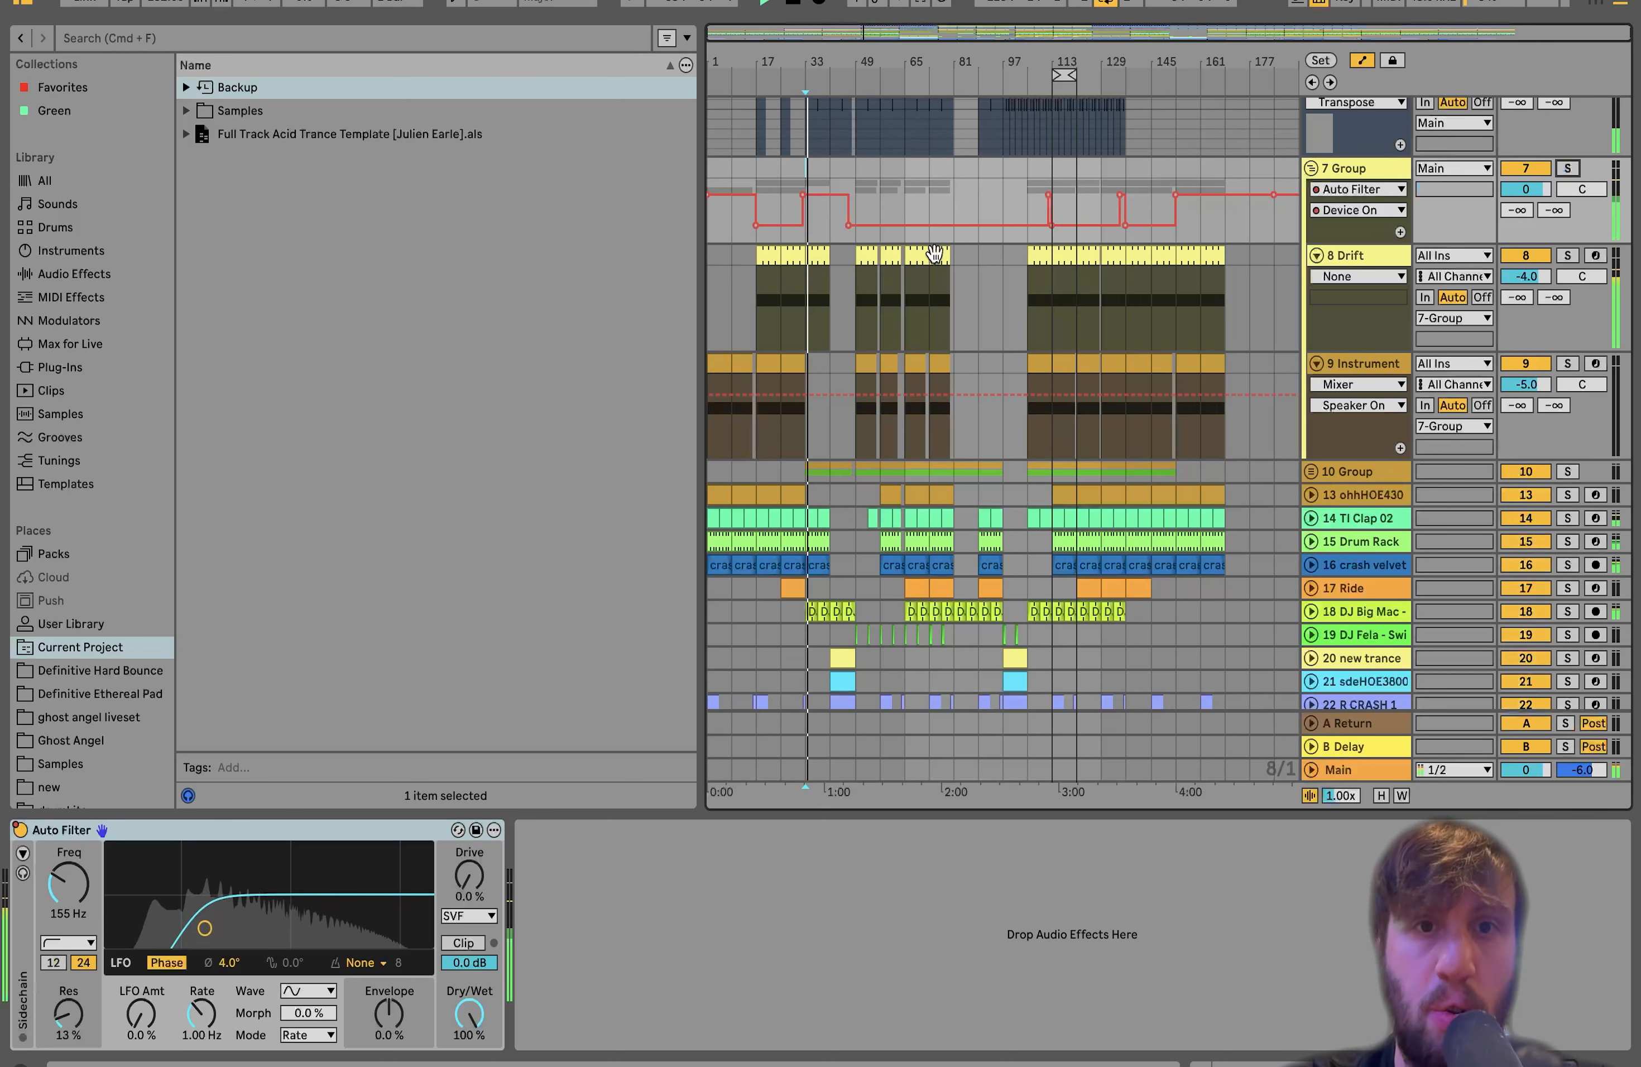
pyautogui.scroll(-3, 800, 253)
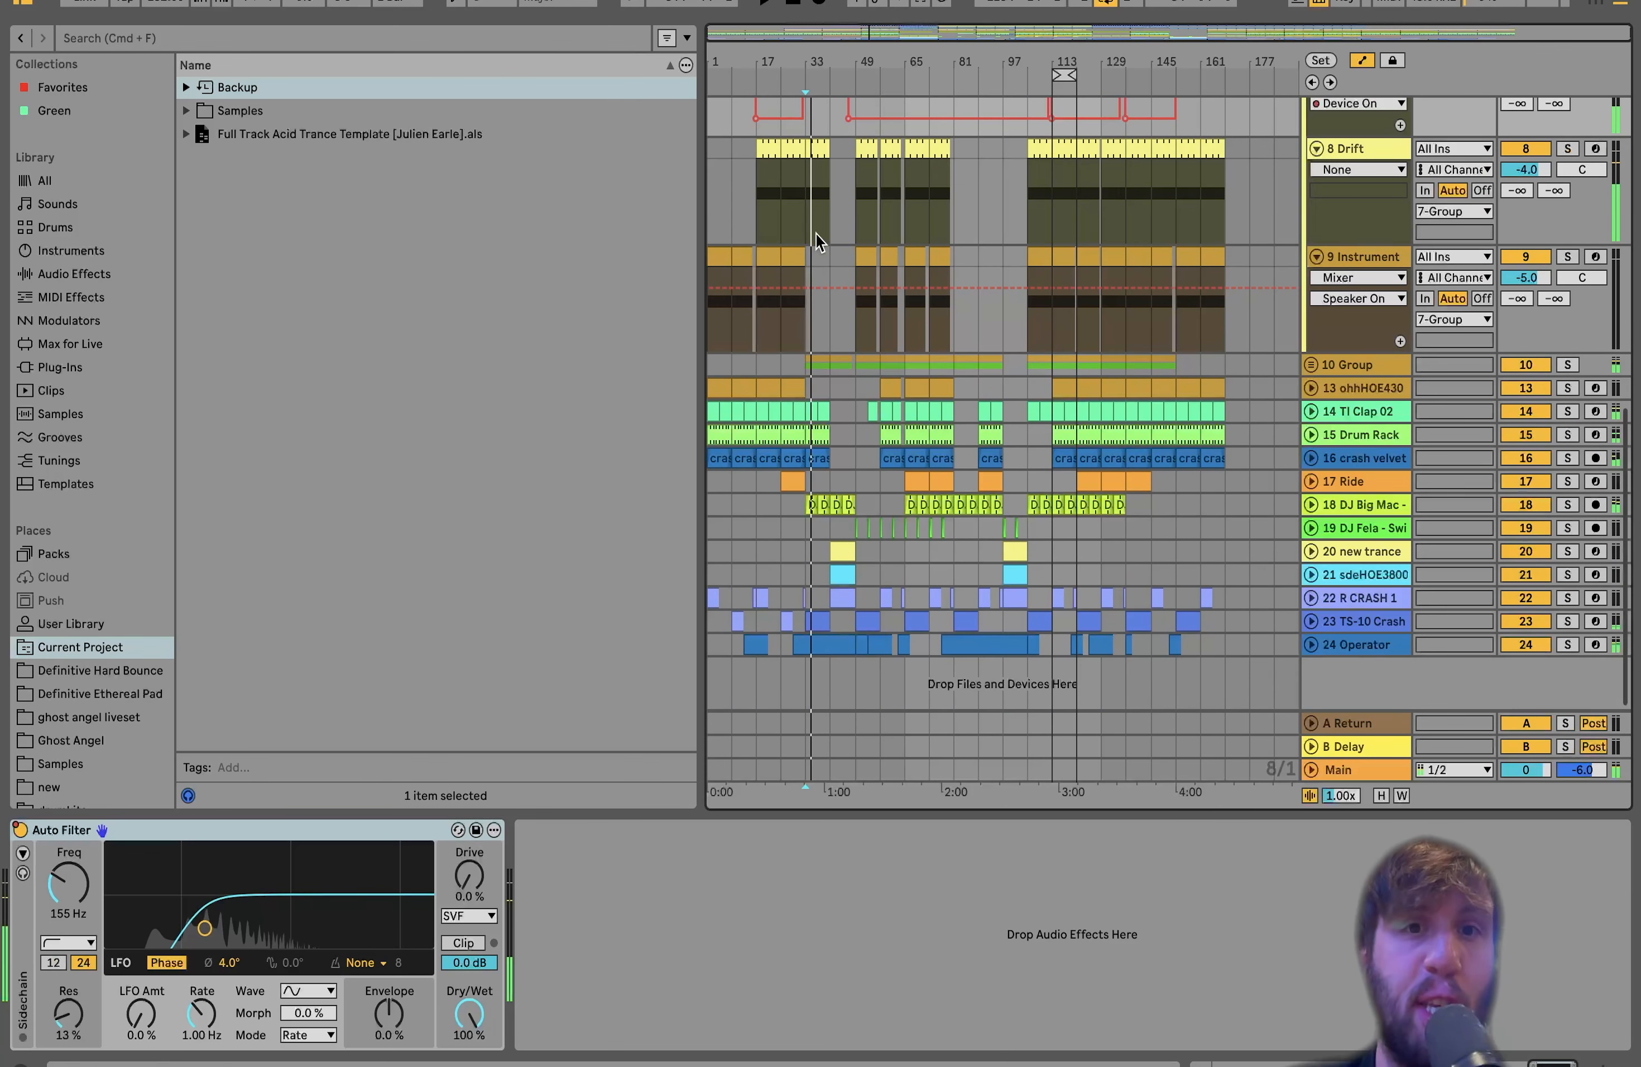
pyautogui.scroll(14, 842, 289)
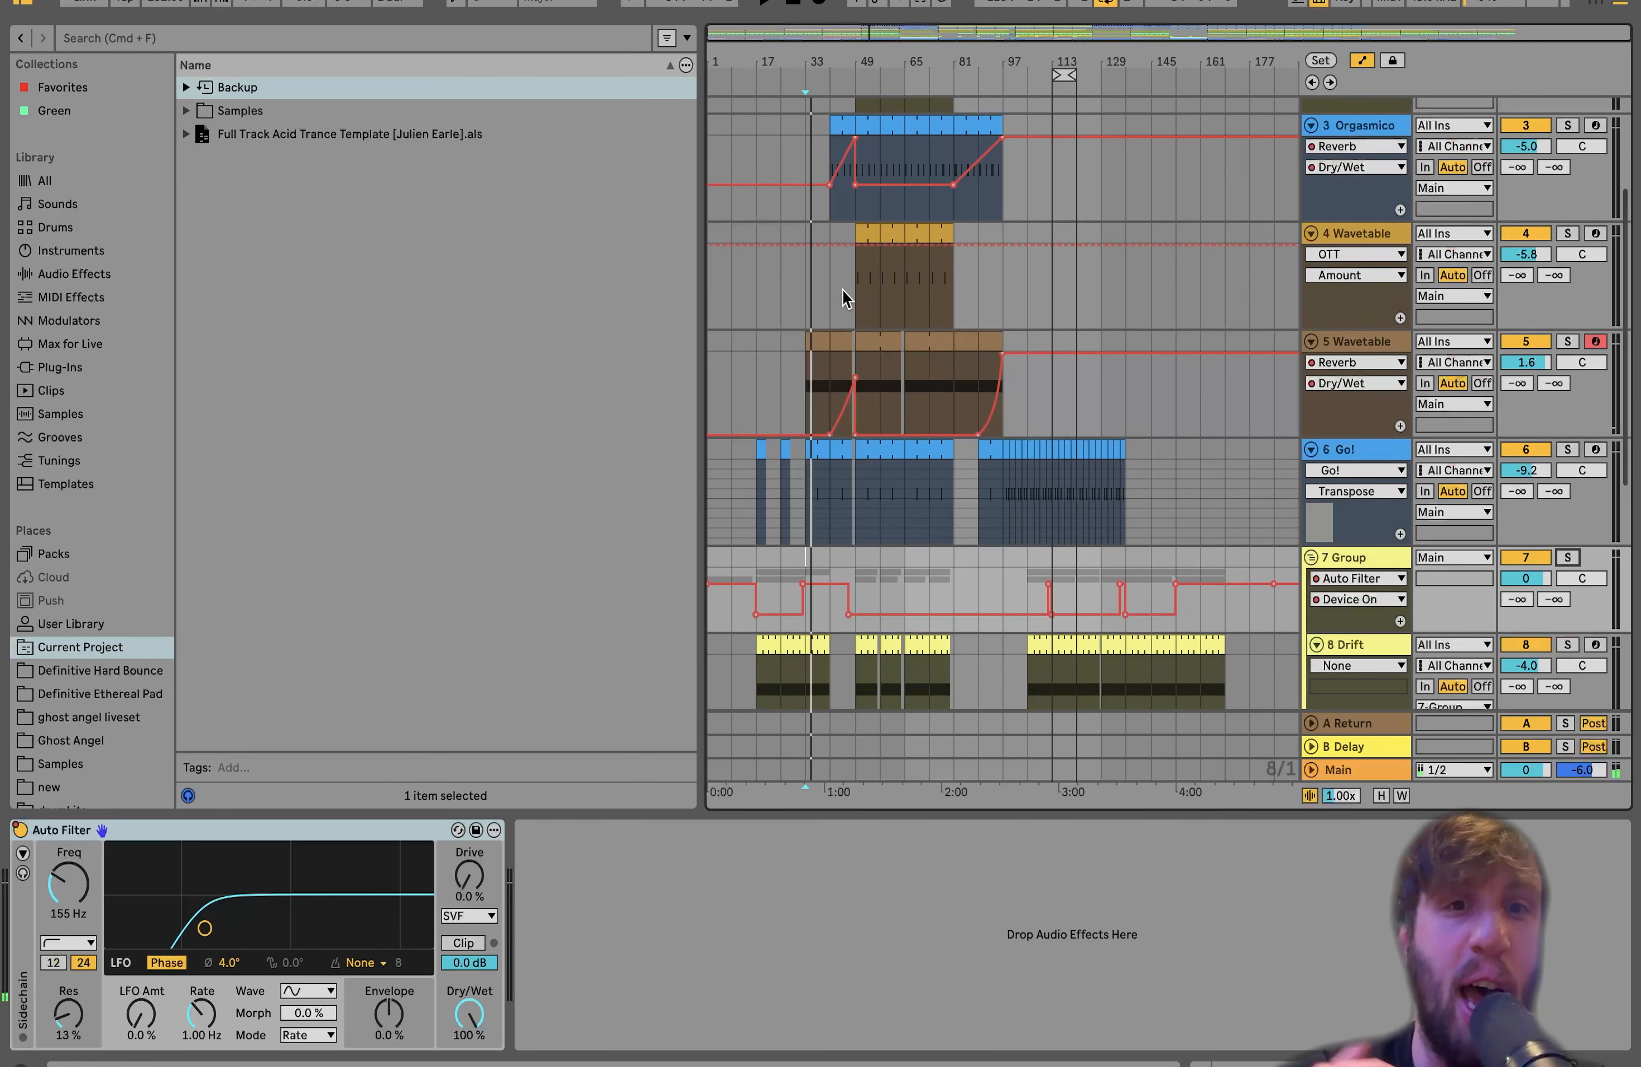
pyautogui.scroll(-14, 844, 277)
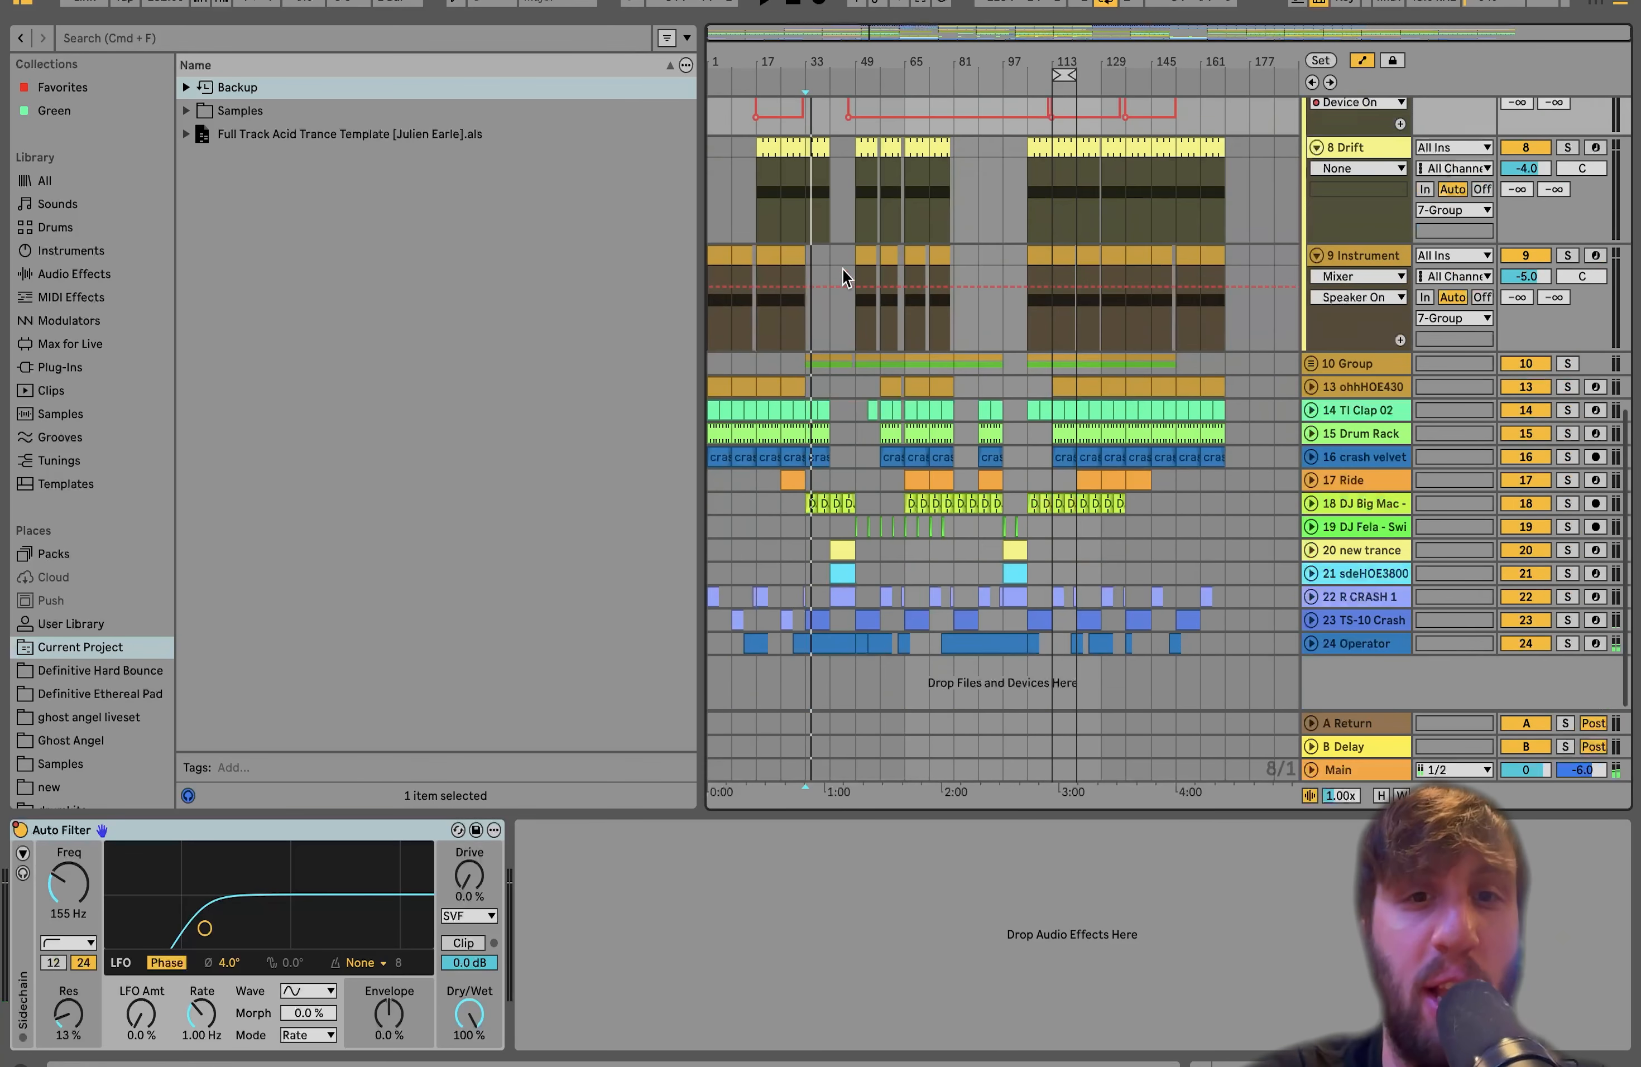
# Unfold and solo 10 Group, and play its Hardcore and Gabbers hits between bars 49 and 53
pyautogui.click(1311, 364)
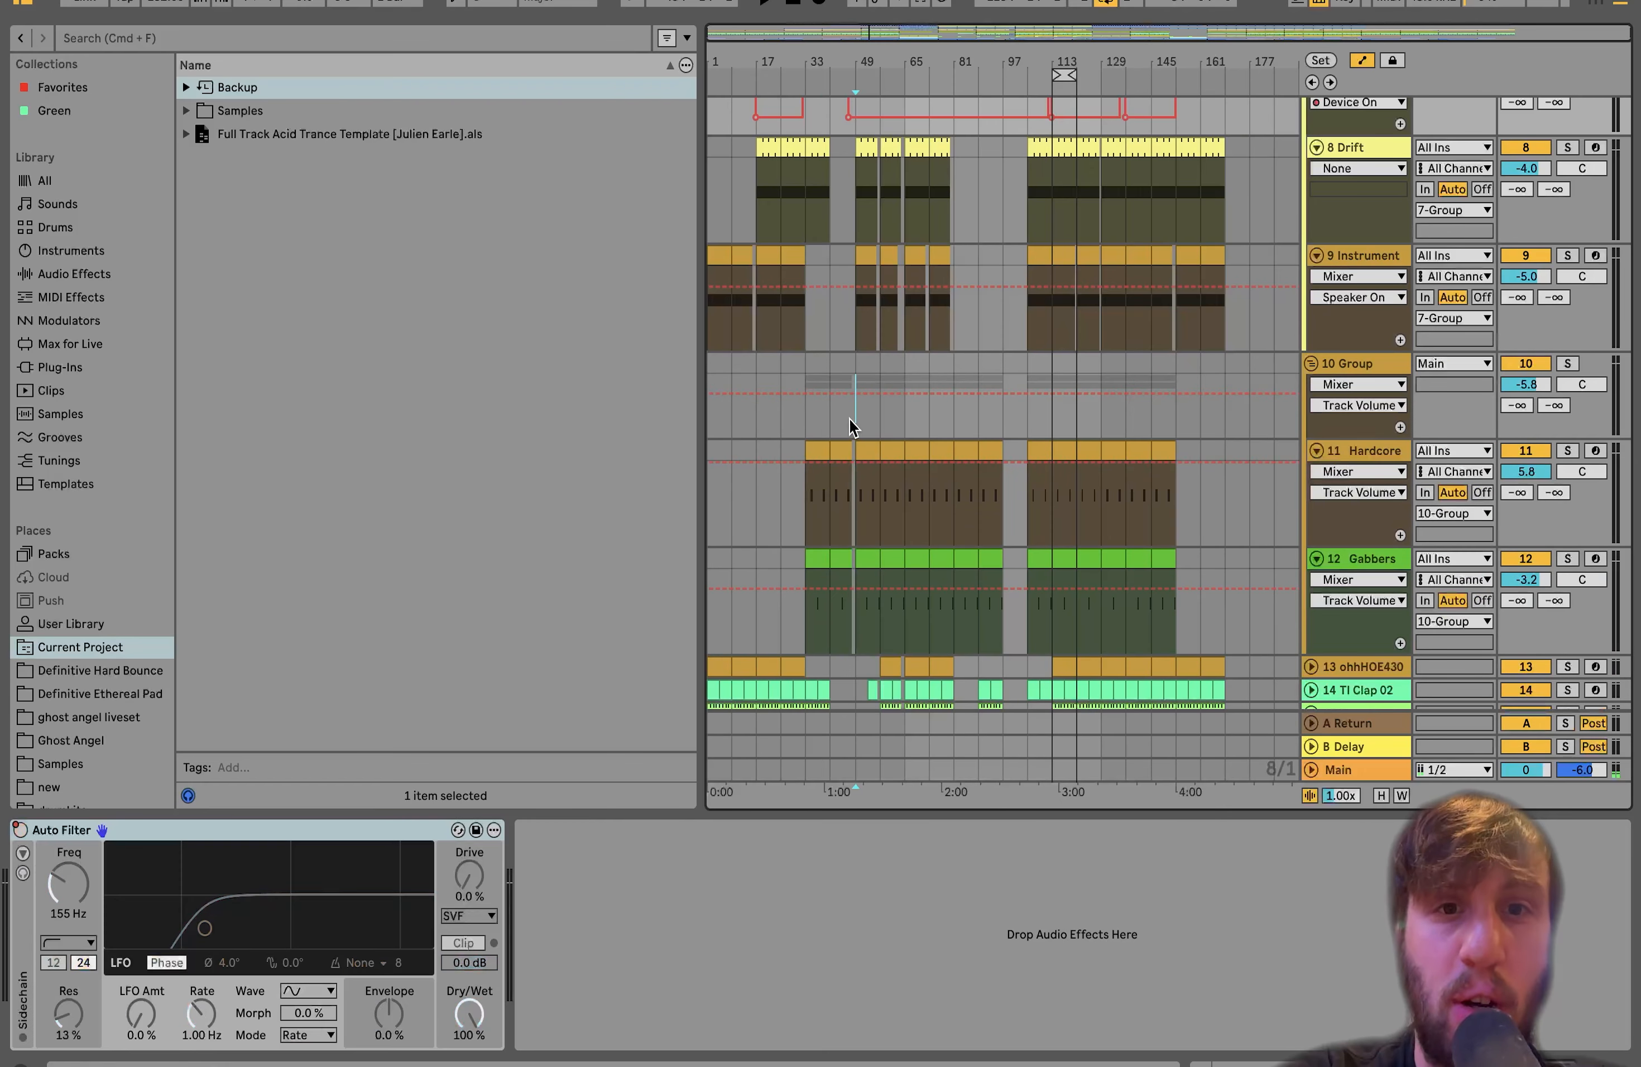
pyautogui.click(851, 419)
pyautogui.click(1568, 367)
pyautogui.press('space')
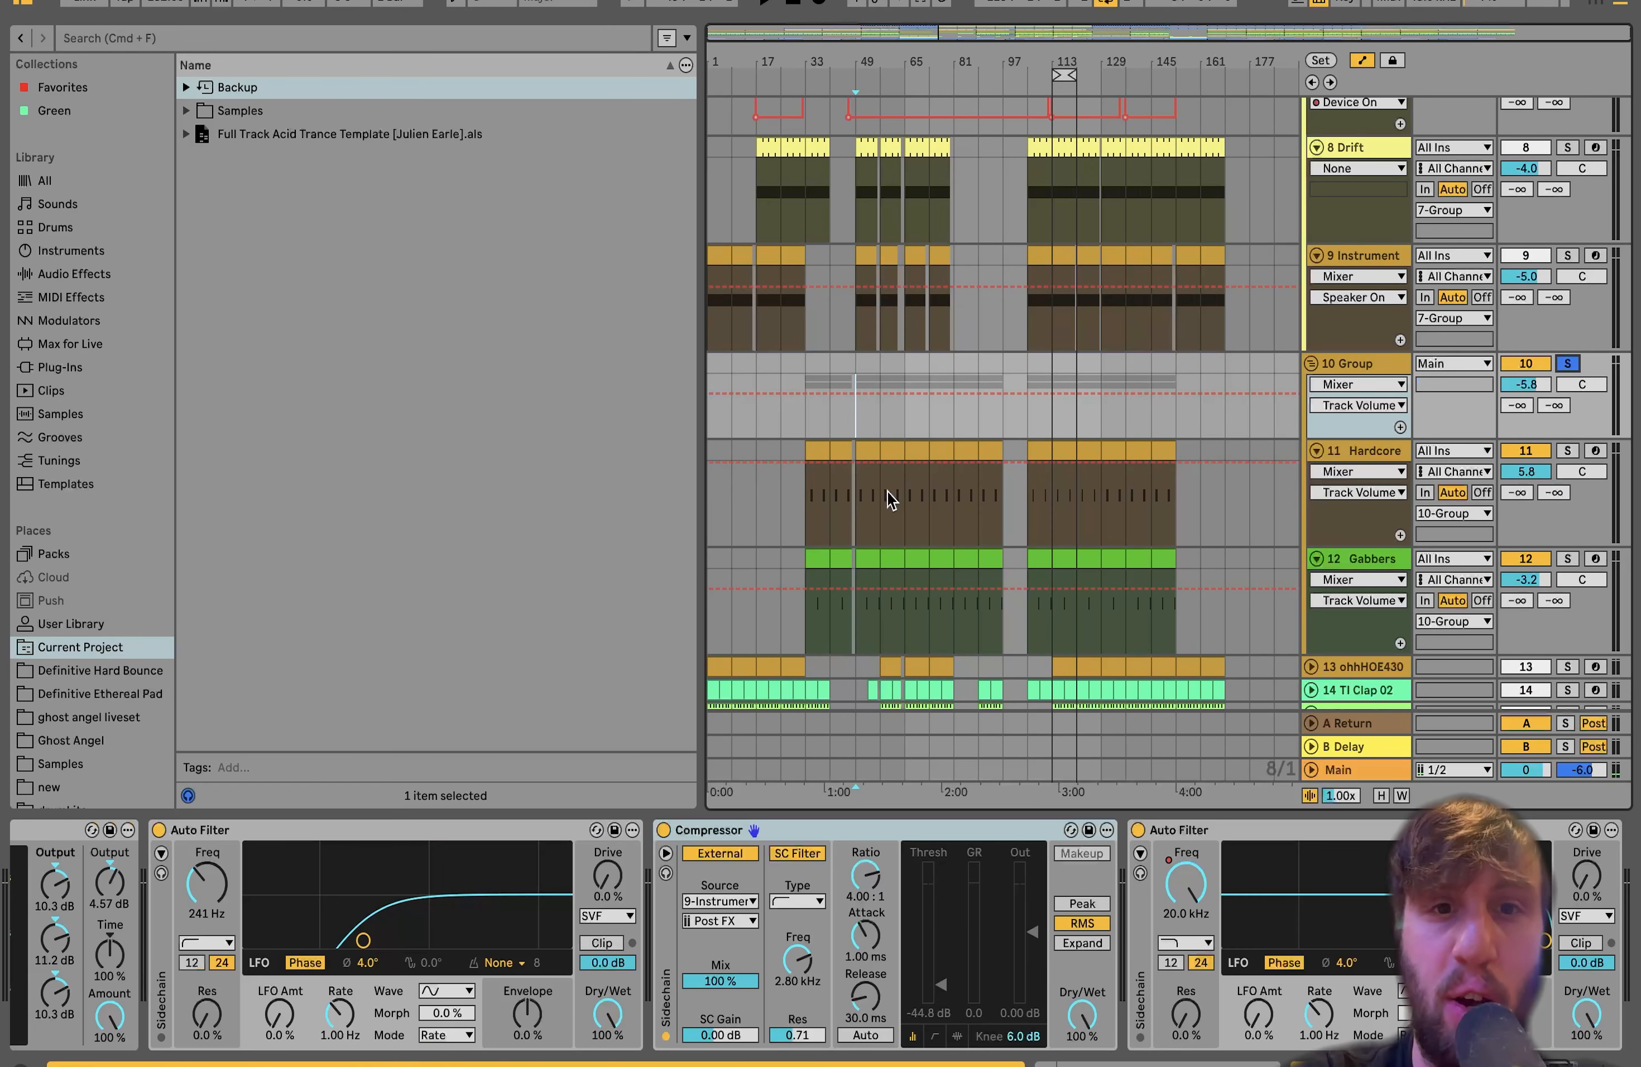
pyautogui.scroll(-5, 888, 493)
pyautogui.scroll(-3, 897, 454)
pyautogui.click(897, 451)
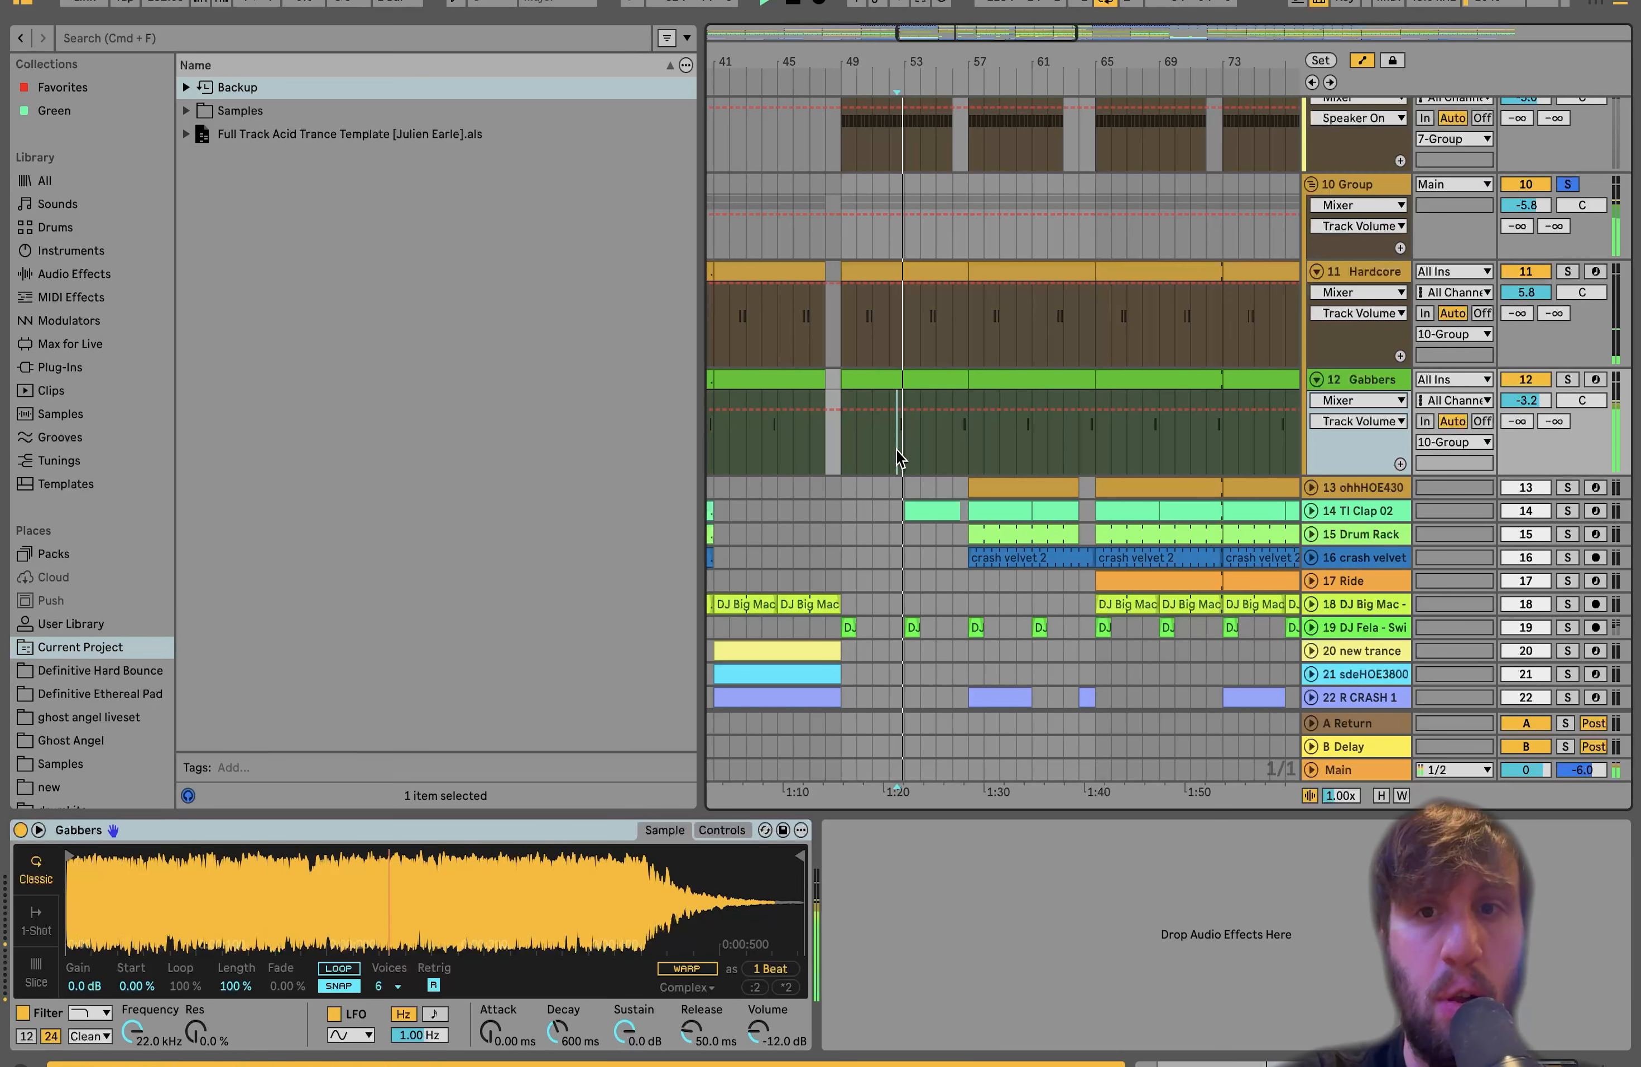
# Check the devices on 10 Group and on its Hardcore and Gabbers tracks
pyautogui.click(1366, 185)
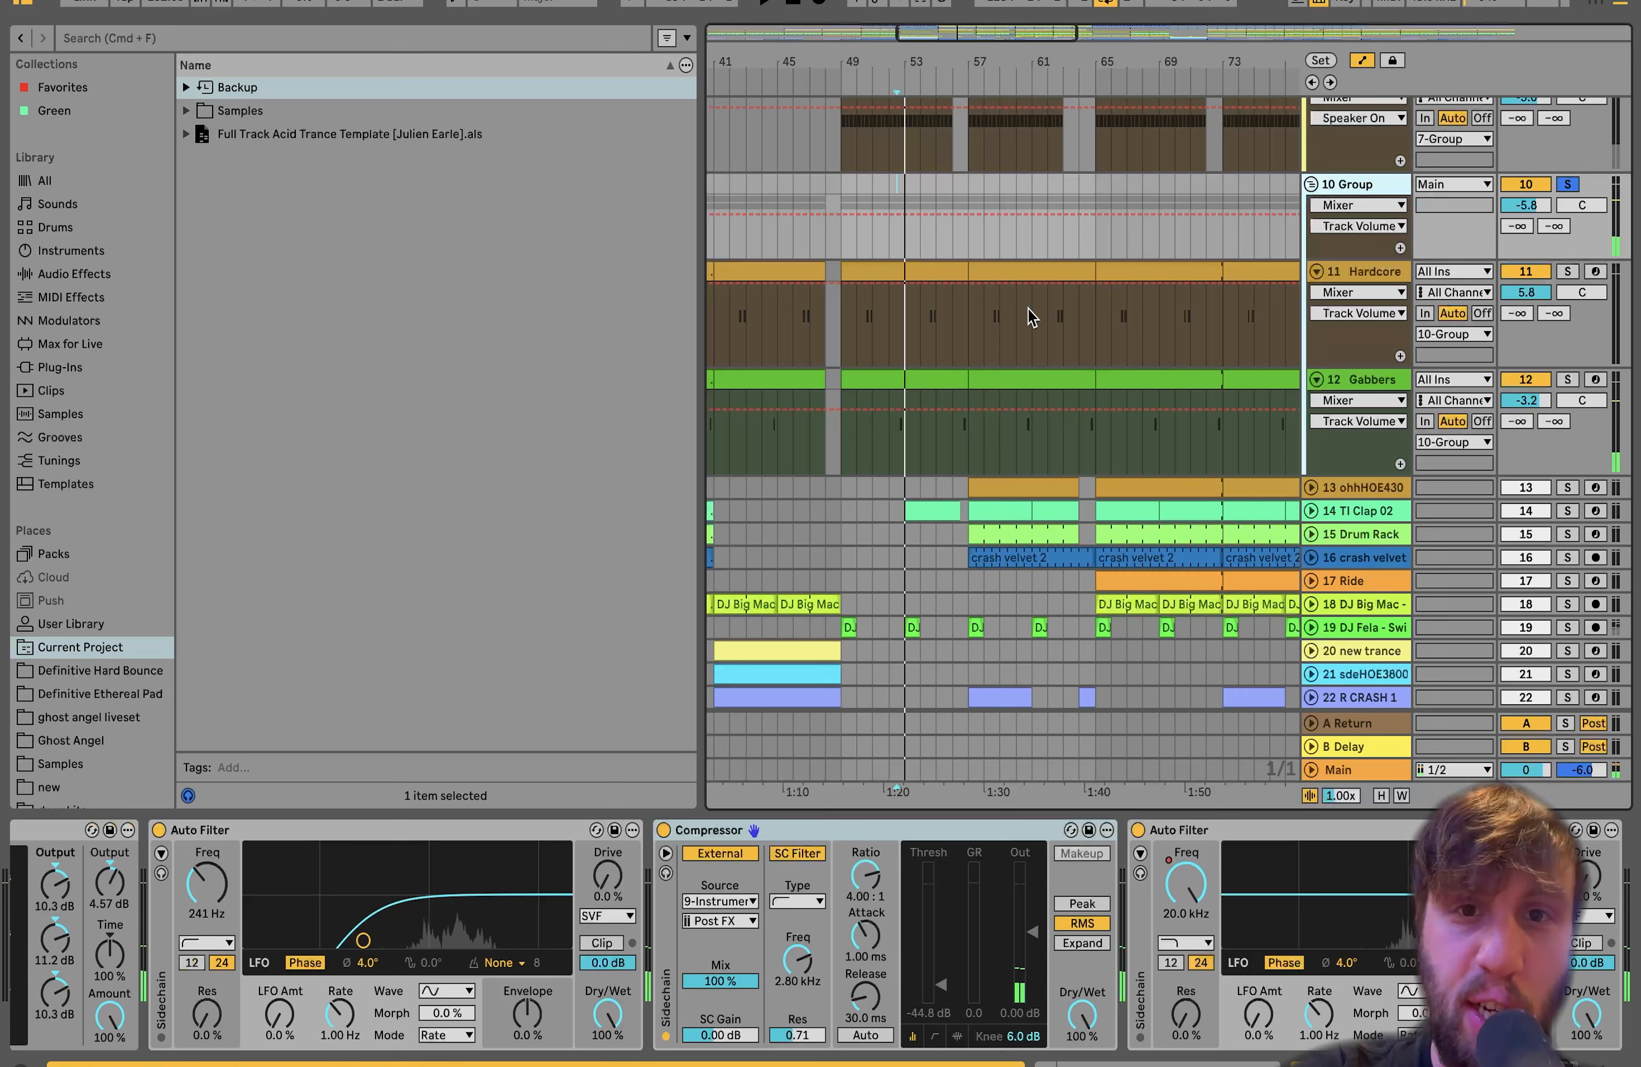
pyautogui.click(1363, 272)
pyautogui.press('Down')
pyautogui.press('Up')
pyautogui.press('Up')
pyautogui.press('Up')
pyautogui.press('Up')
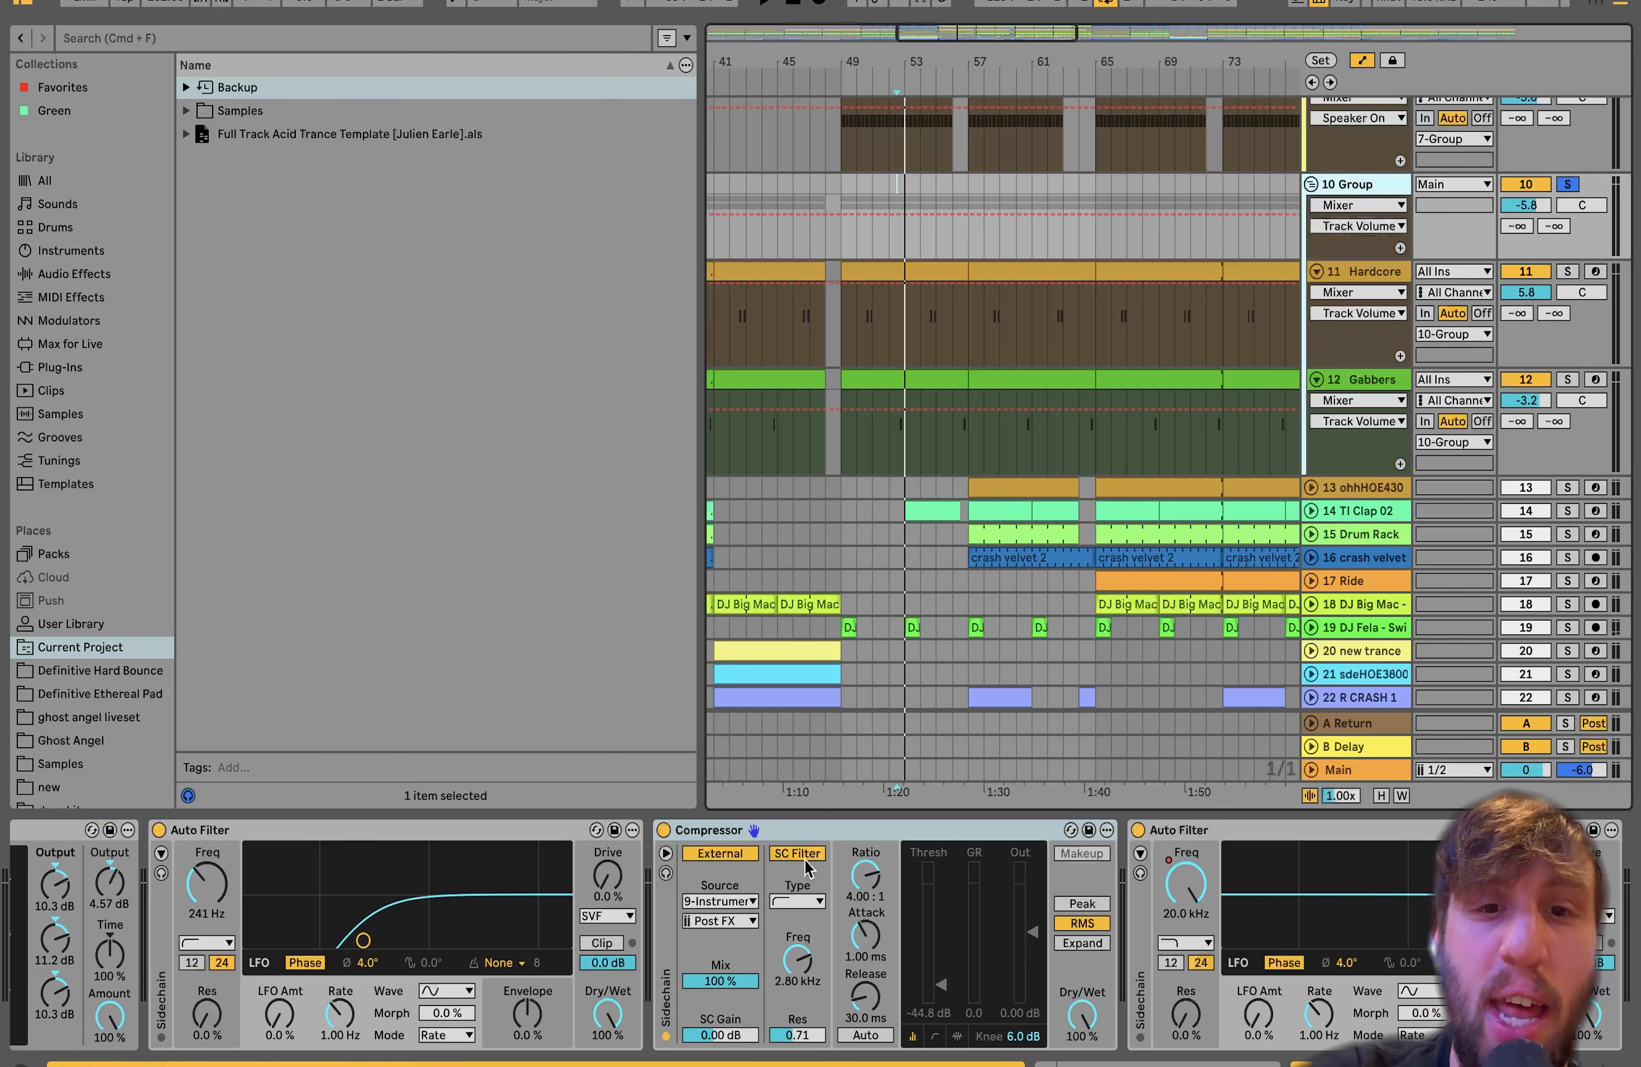
# Turn off 10 Group's effects, including Reverb, OTT and Auto Filter, and play the dry Hardcore and Gabbers hits from about bar 50
pyautogui.hscroll(-10, 796, 870)
pyautogui.click(730, 833)
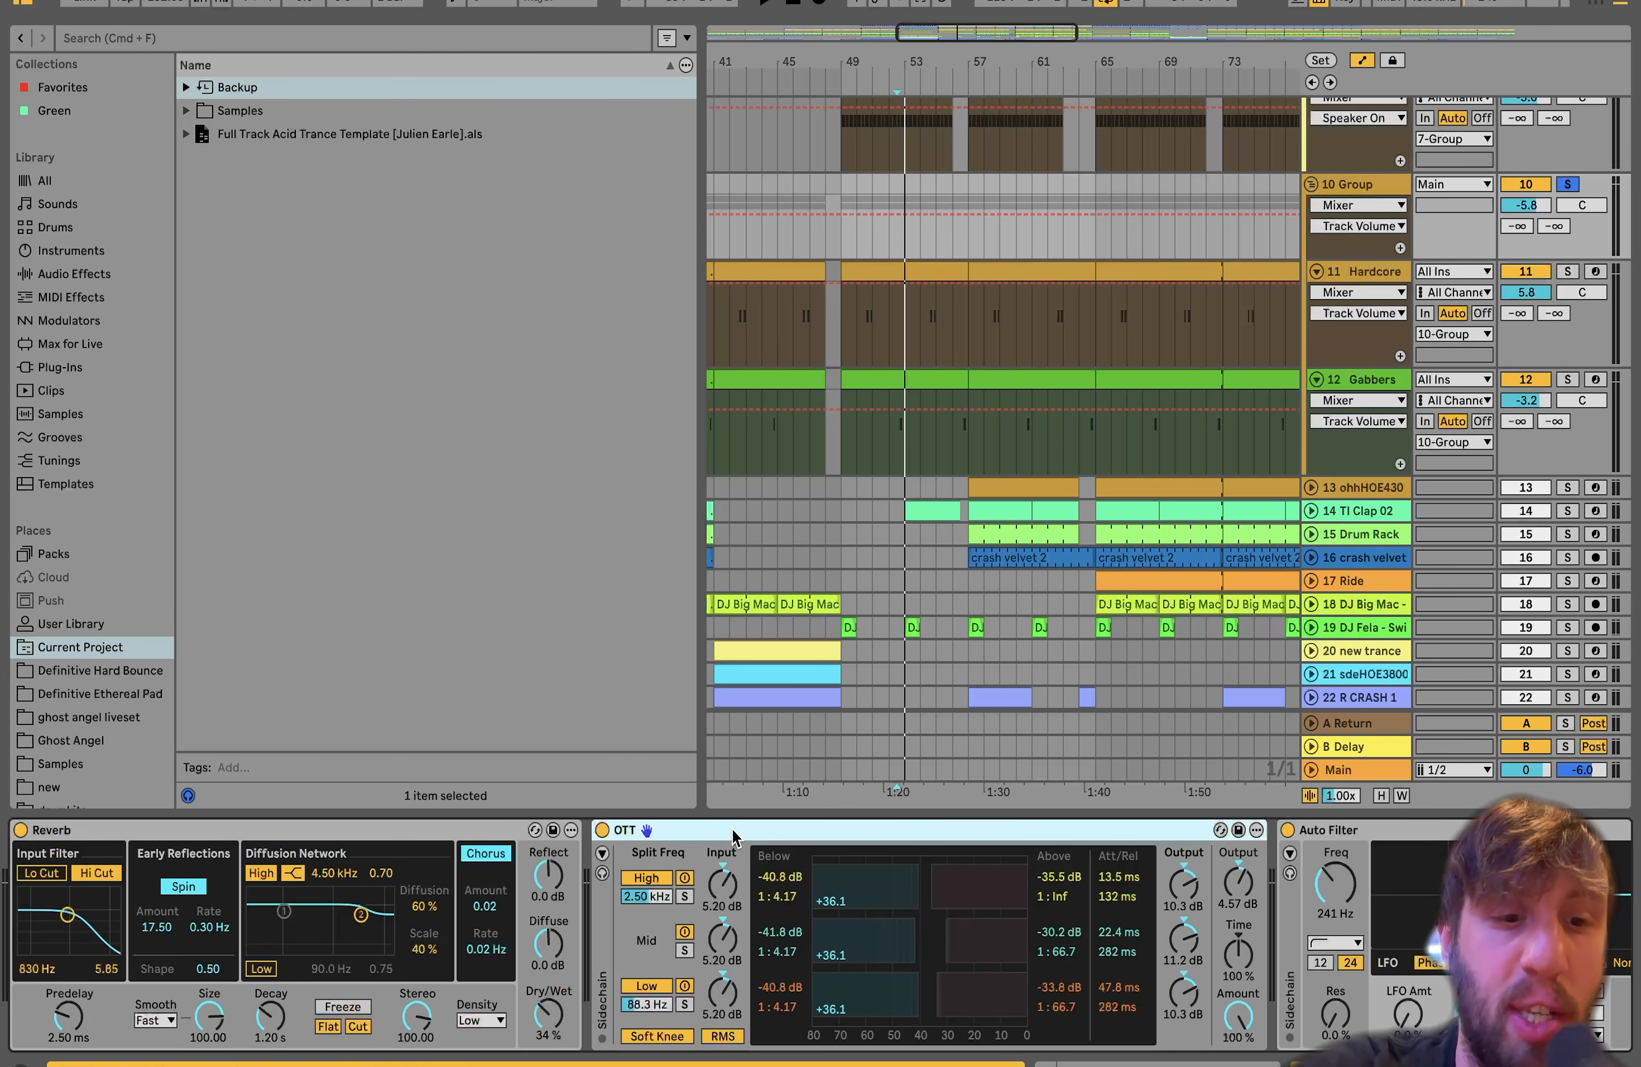
pyautogui.click(600, 830)
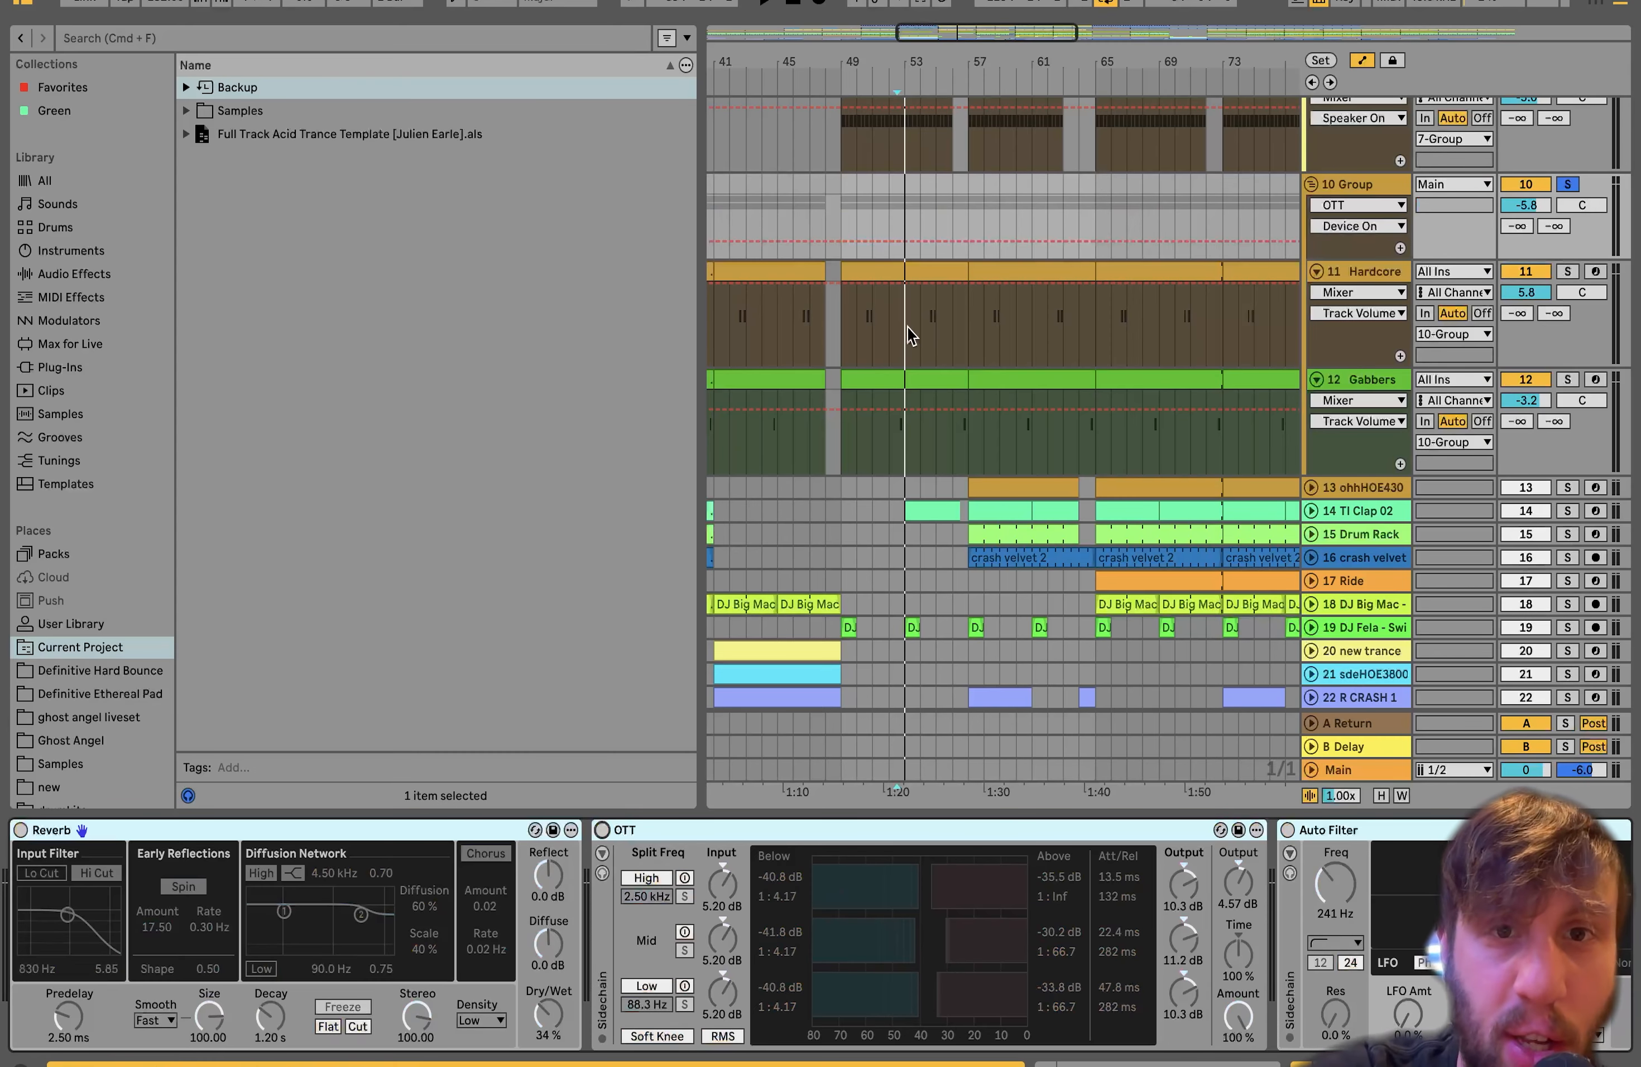
pyautogui.scroll(3, 883, 338)
pyautogui.click(882, 332)
pyautogui.press('space')
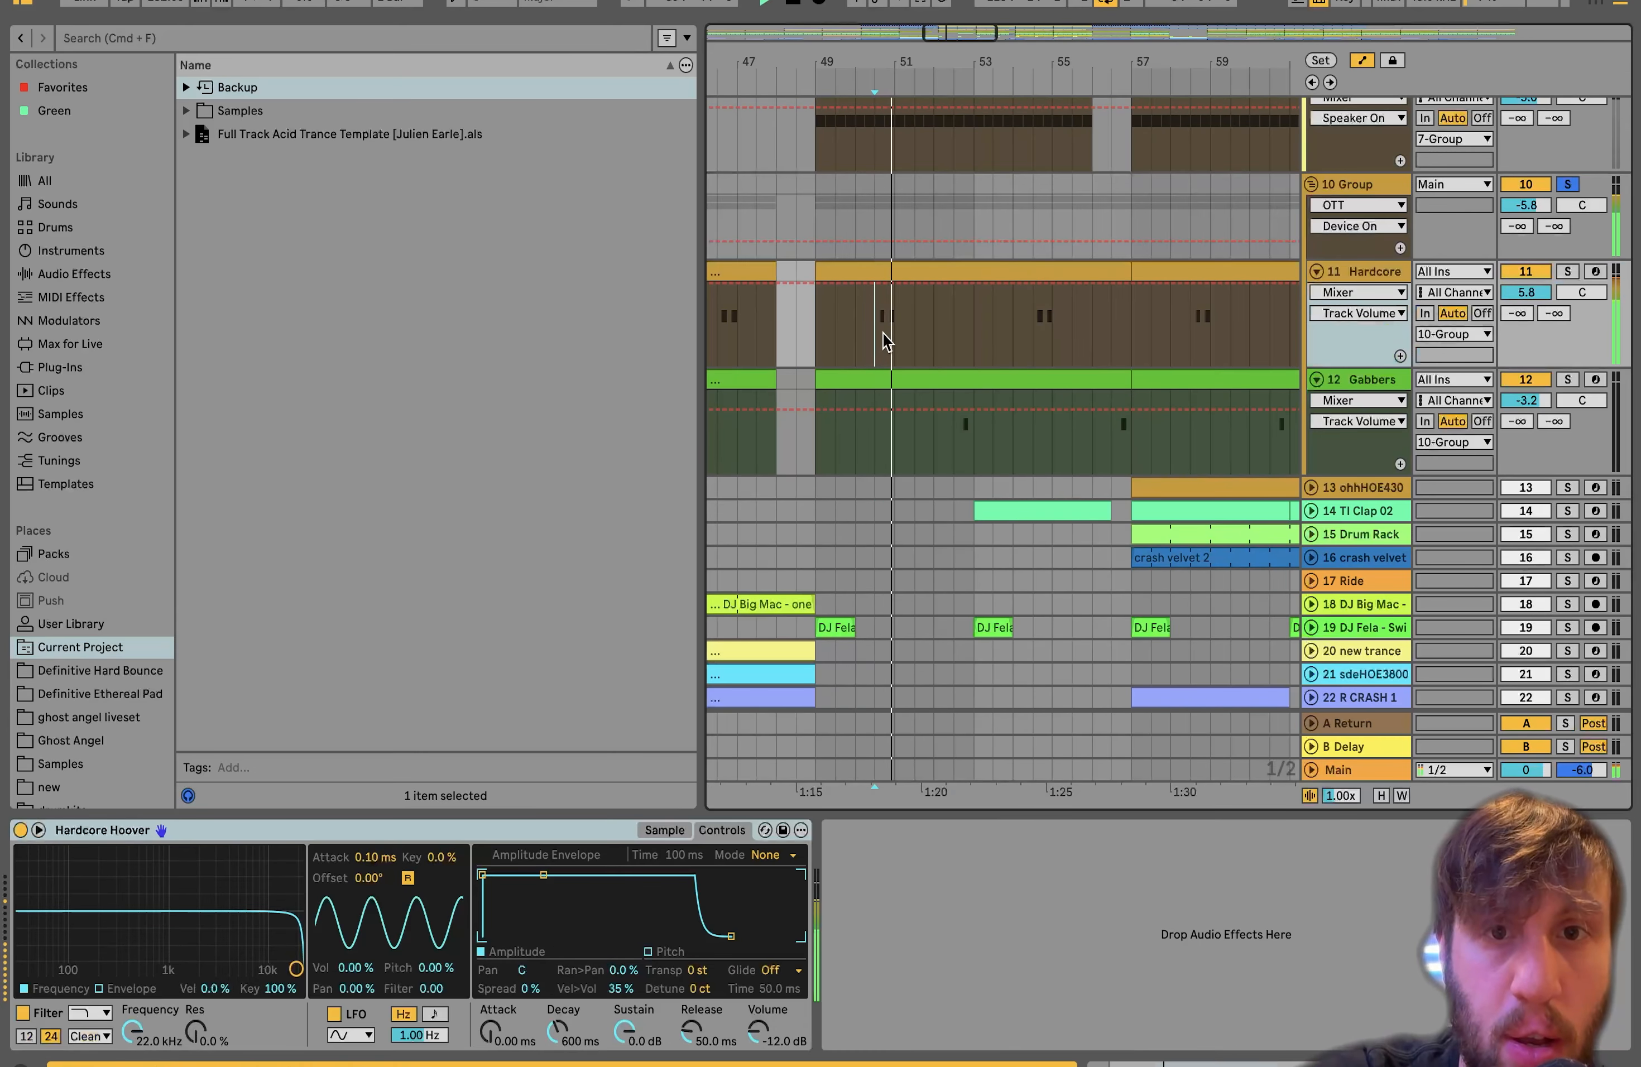
pyautogui.scroll(-2, 955, 334)
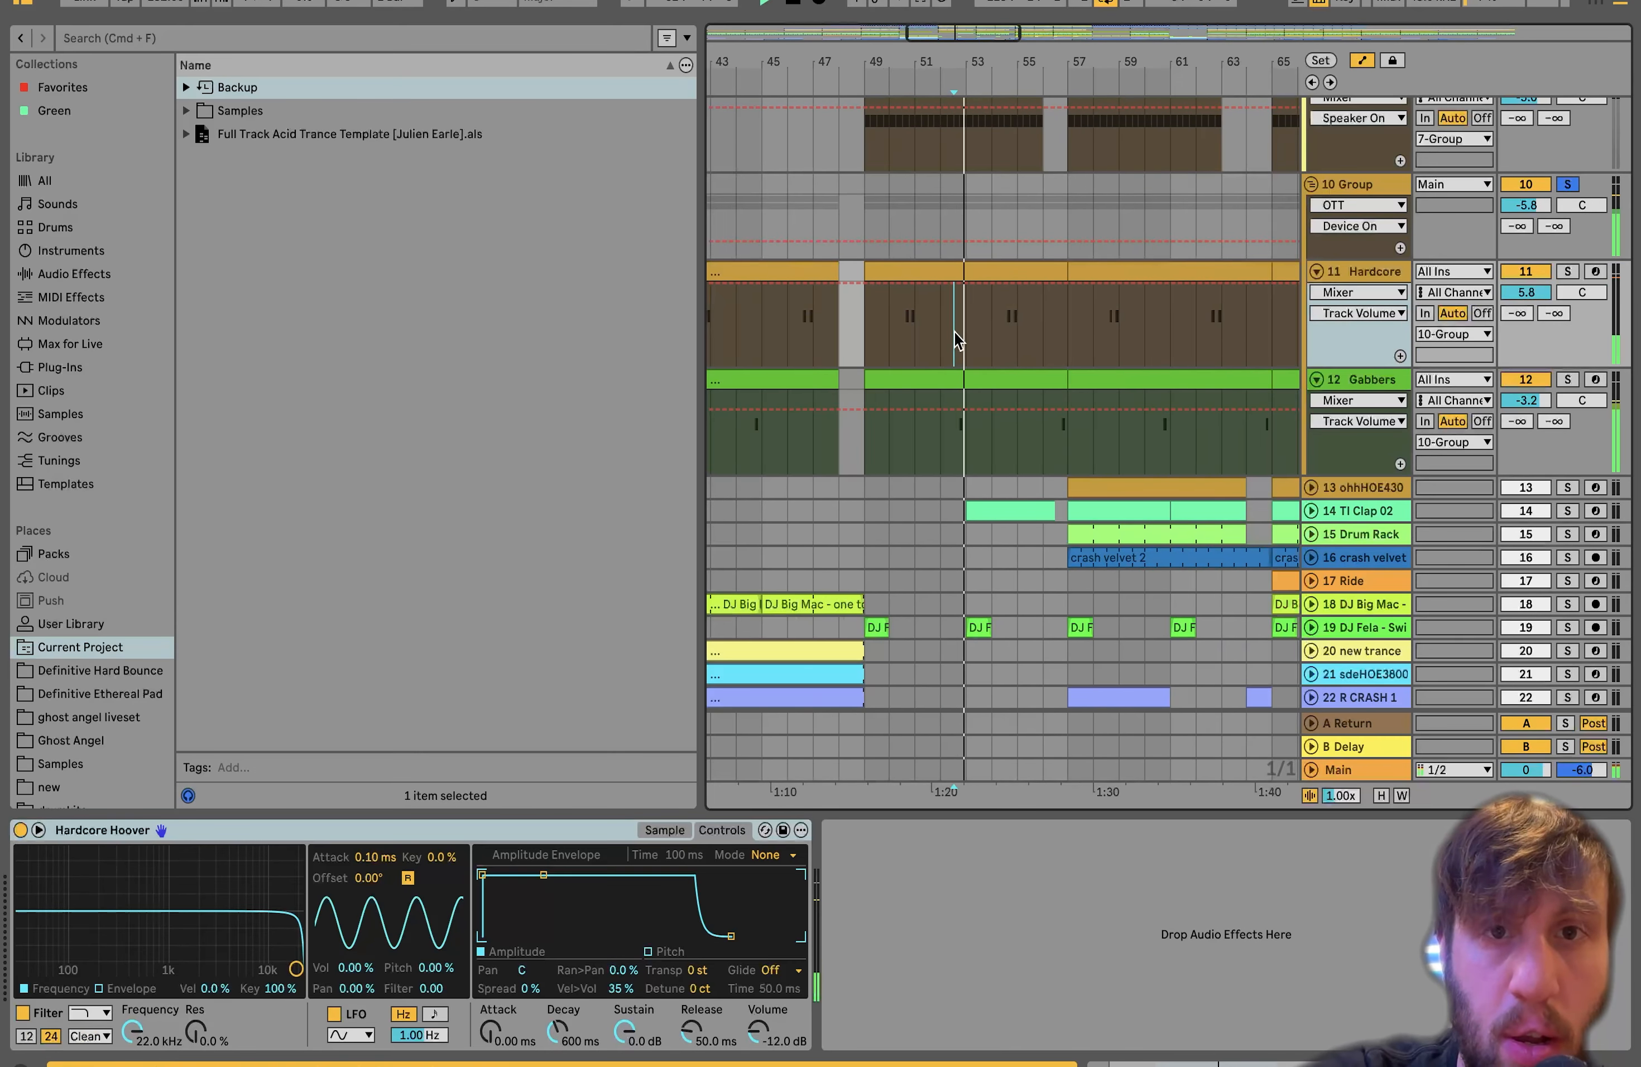
# Play 10 Group from bar 49 and turn its Reverb and OTT back on
pyautogui.click(866, 213)
pyautogui.click(408, 832)
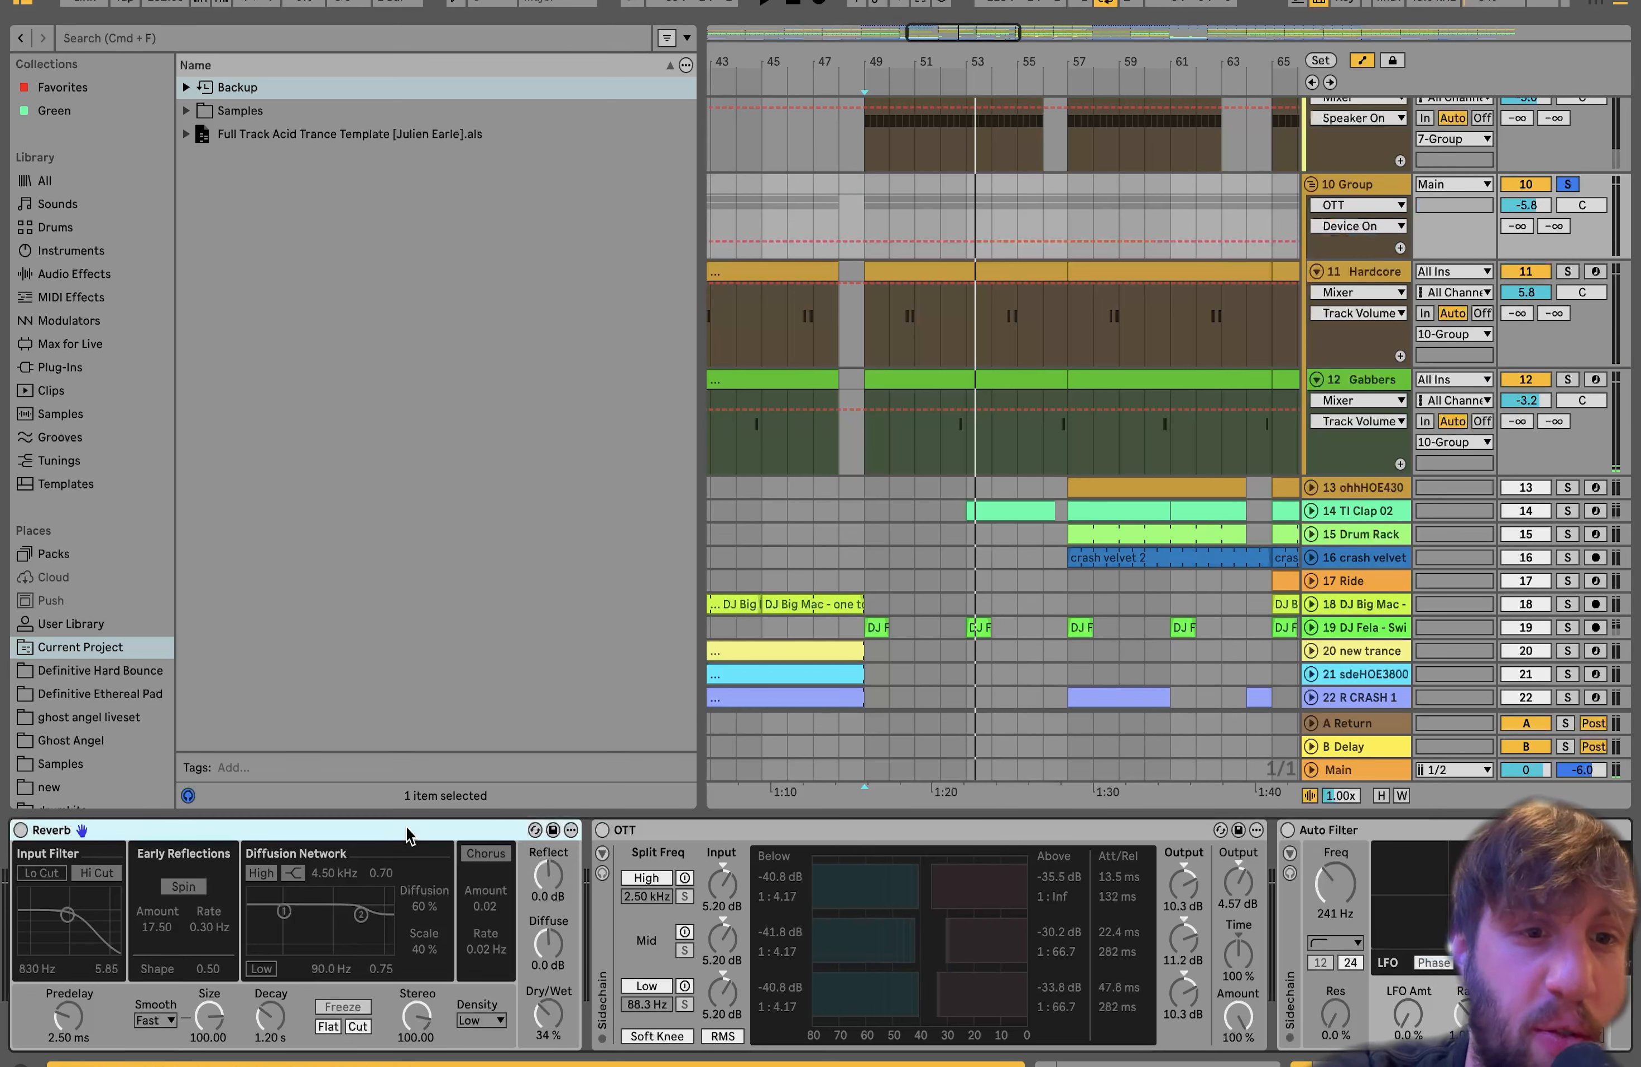
pyautogui.click(21, 830)
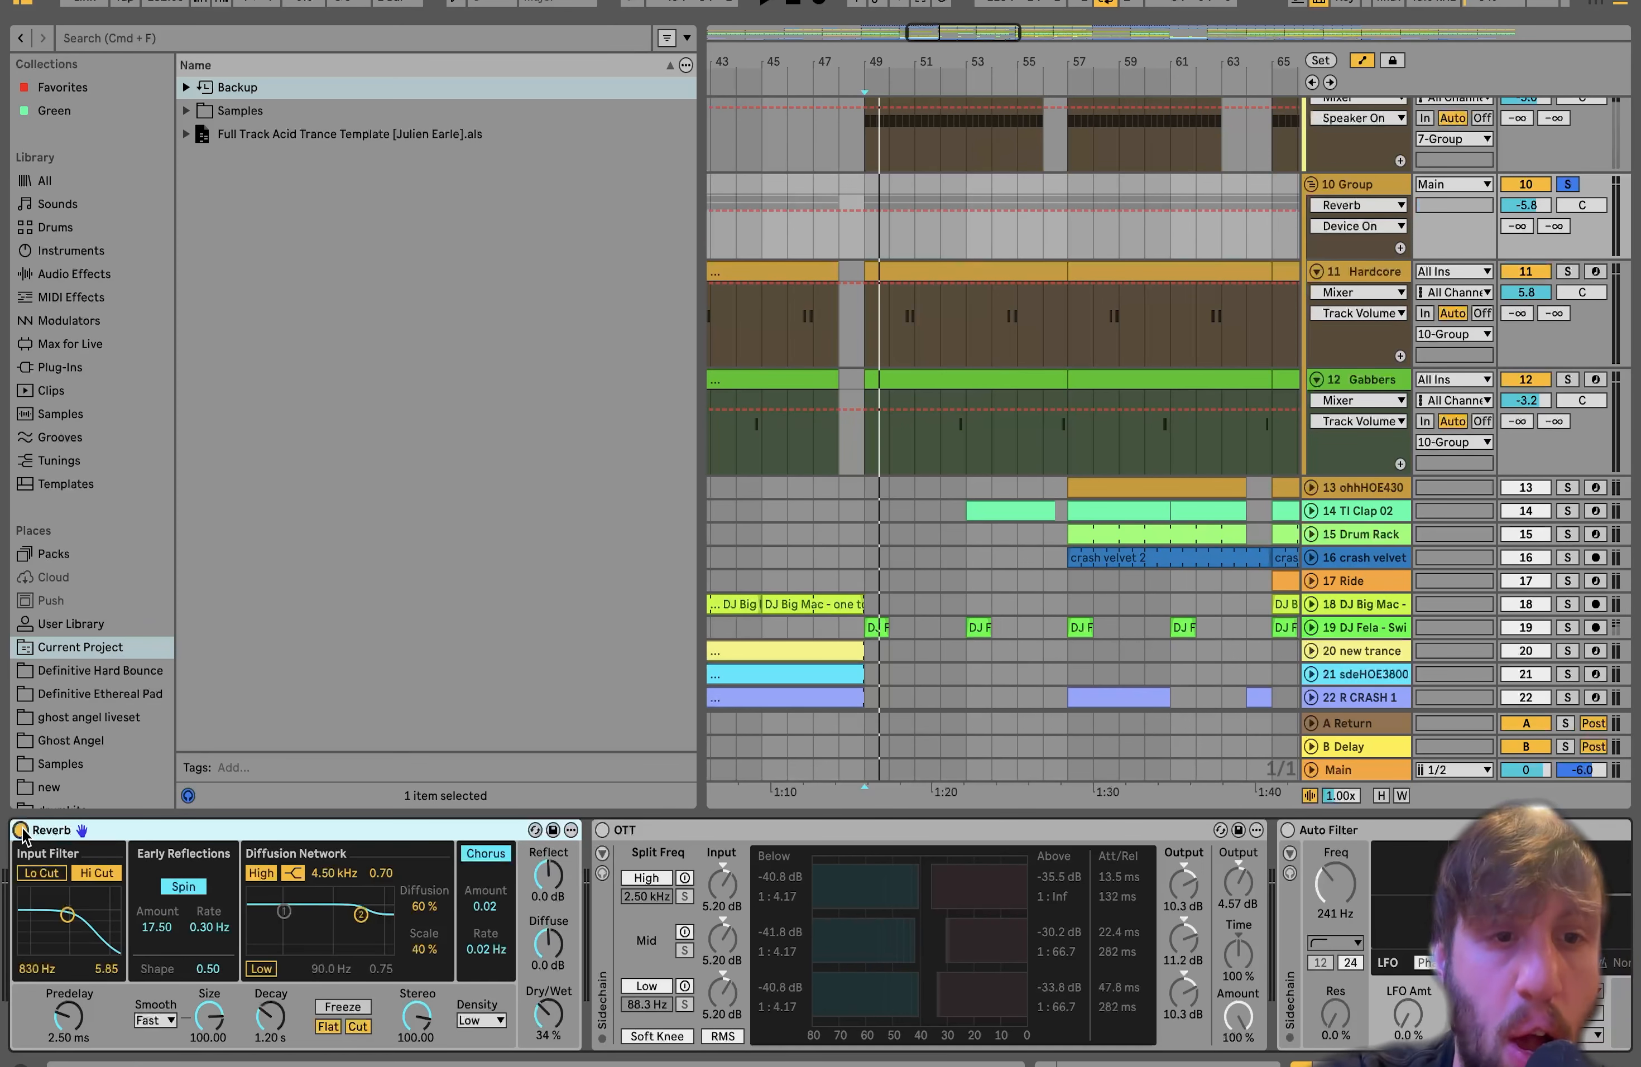
pyautogui.click(602, 830)
# Play the Hardcore hits around bar 50 with 10 Group's Reverb and OTT active
pyautogui.click(897, 327)
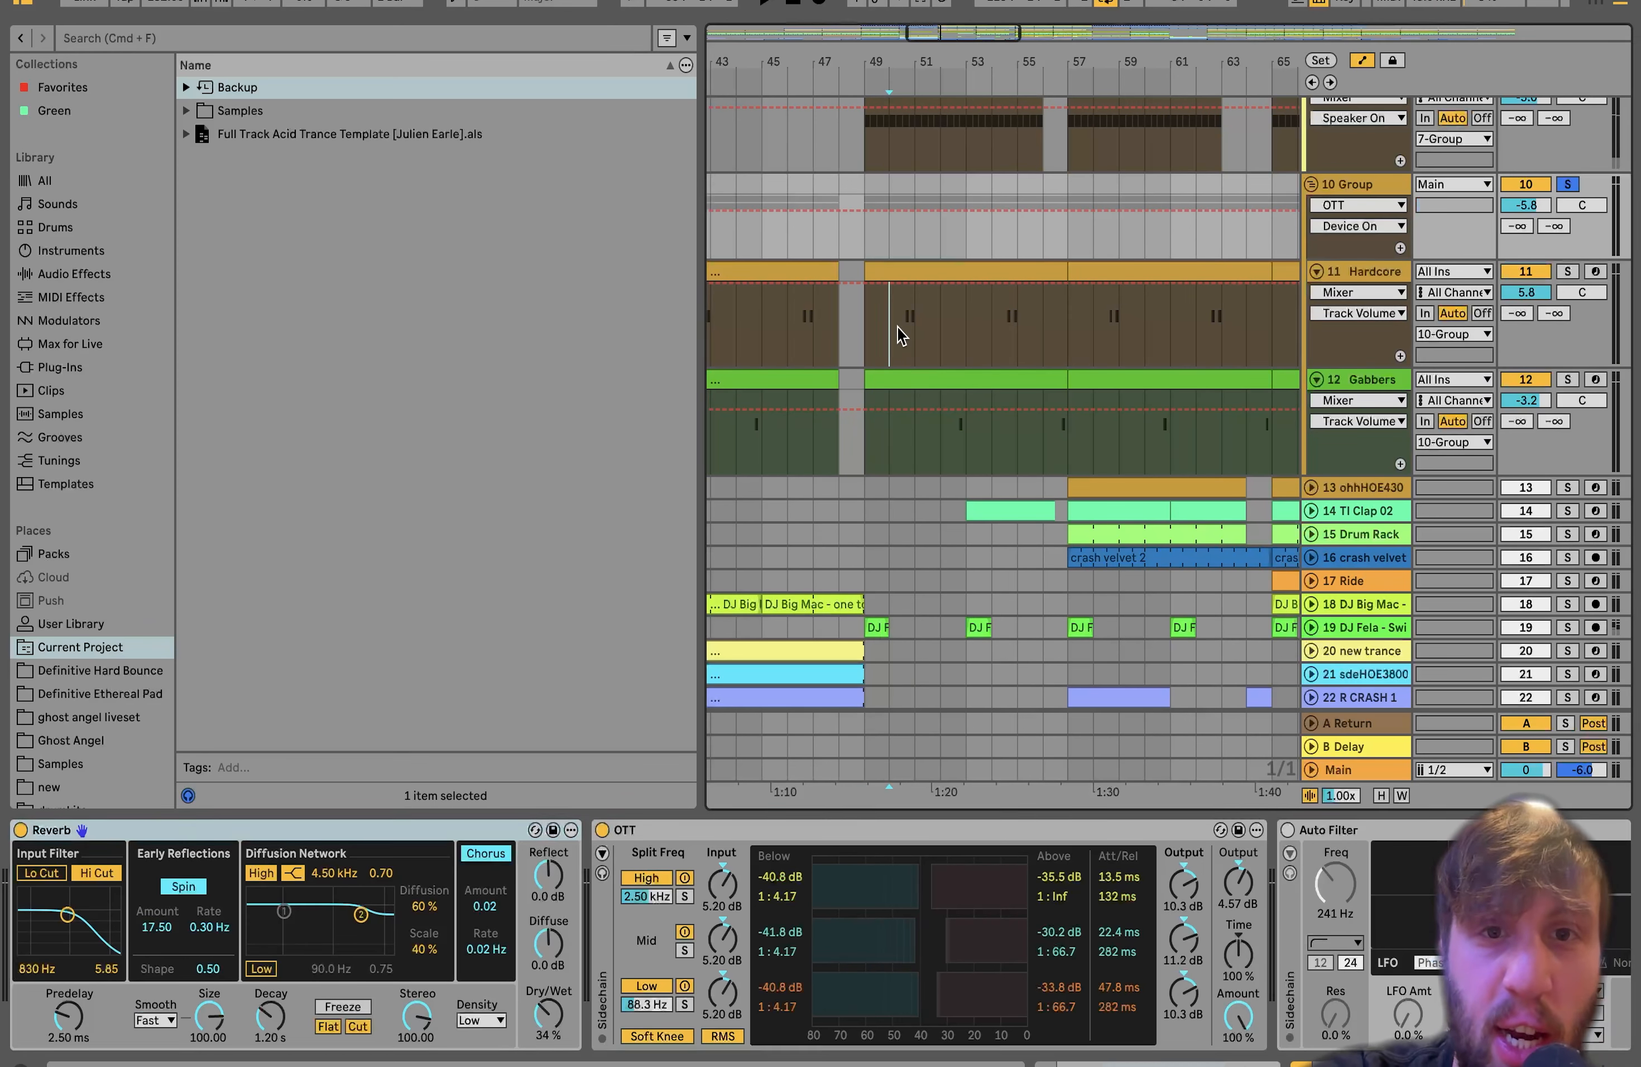
pyautogui.scroll(5, 898, 327)
pyautogui.click(907, 329)
pyautogui.press('space')
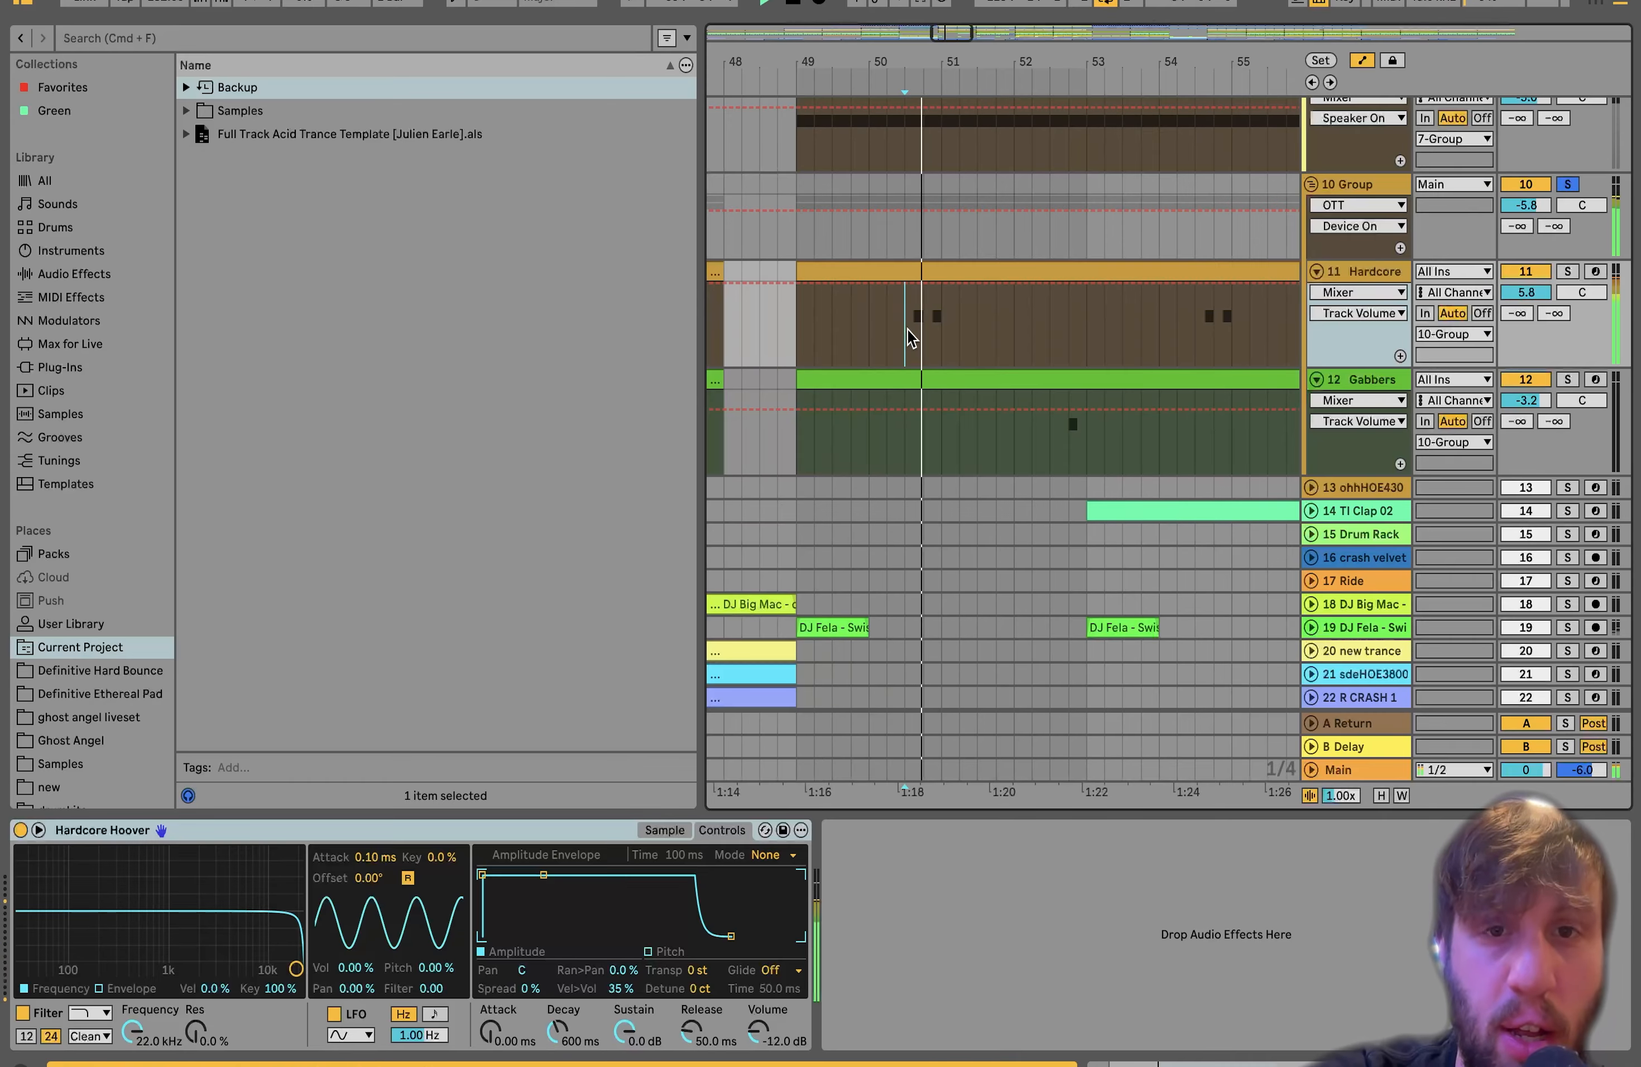
pyautogui.scroll(-5, 907, 330)
pyautogui.scroll(3, 902, 250)
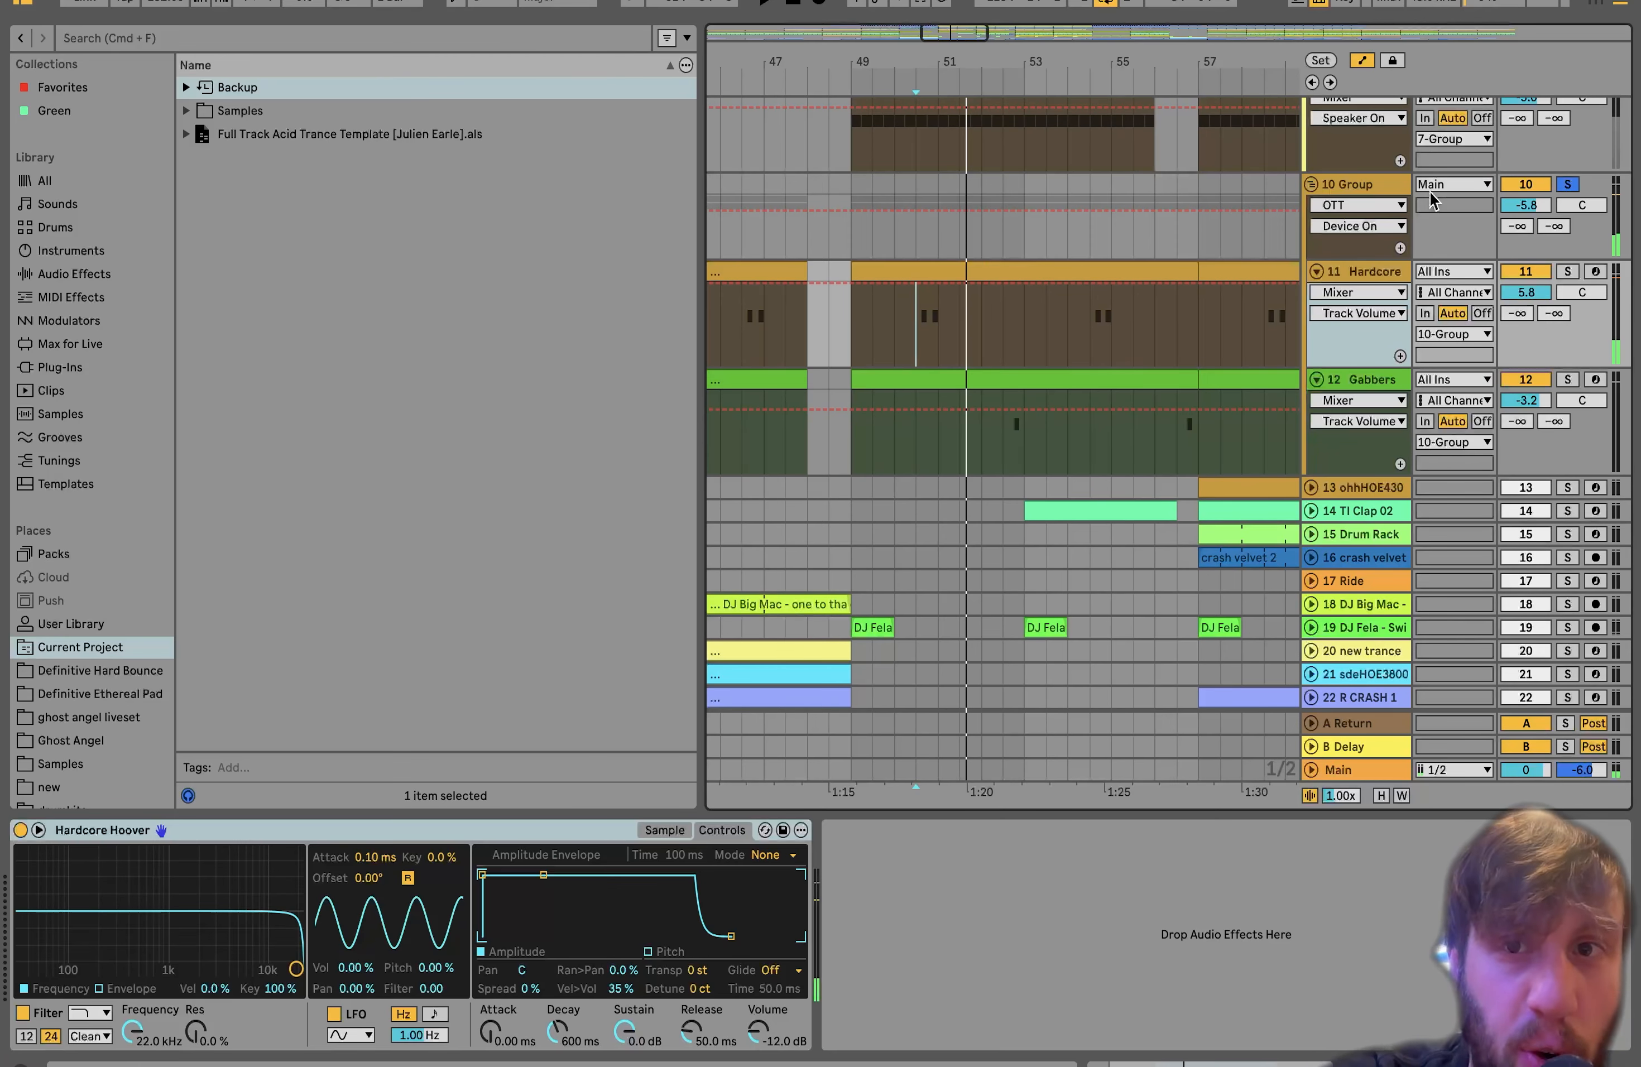
# Turn 10 Group's first Auto Filter, Compressor and second Auto Filter back on
pyautogui.click(1354, 186)
pyautogui.hscroll(10, 1123, 838)
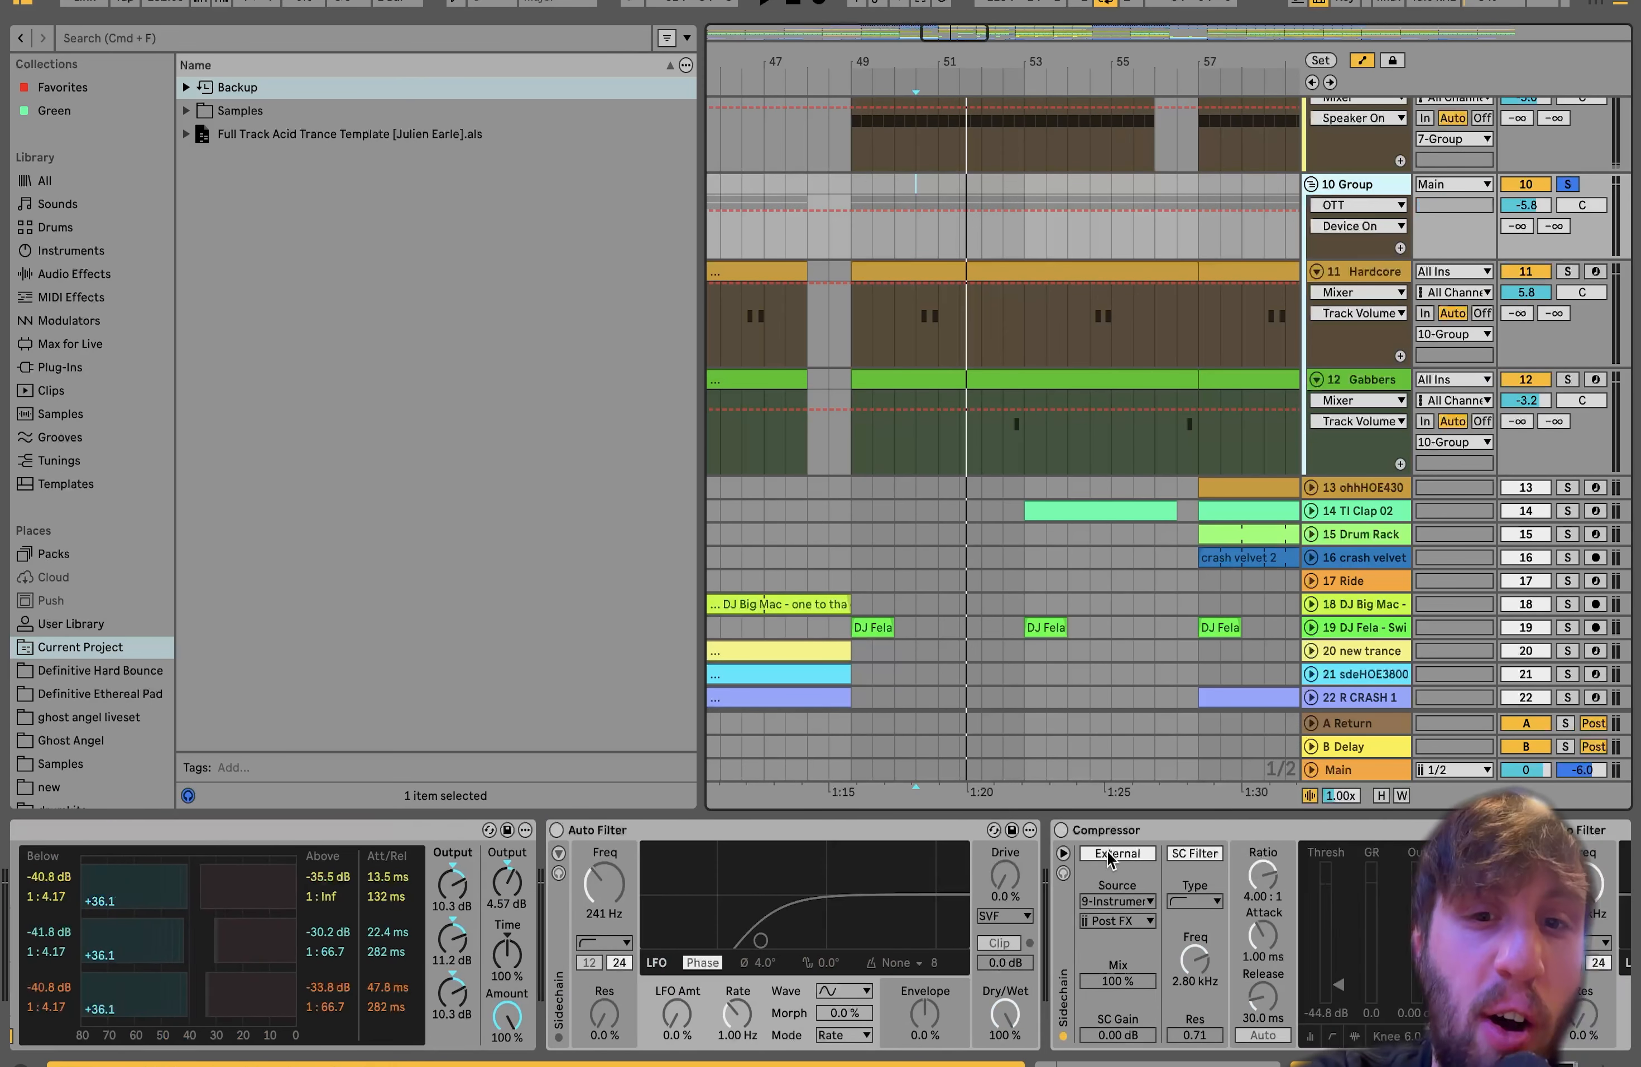
pyautogui.click(403, 830)
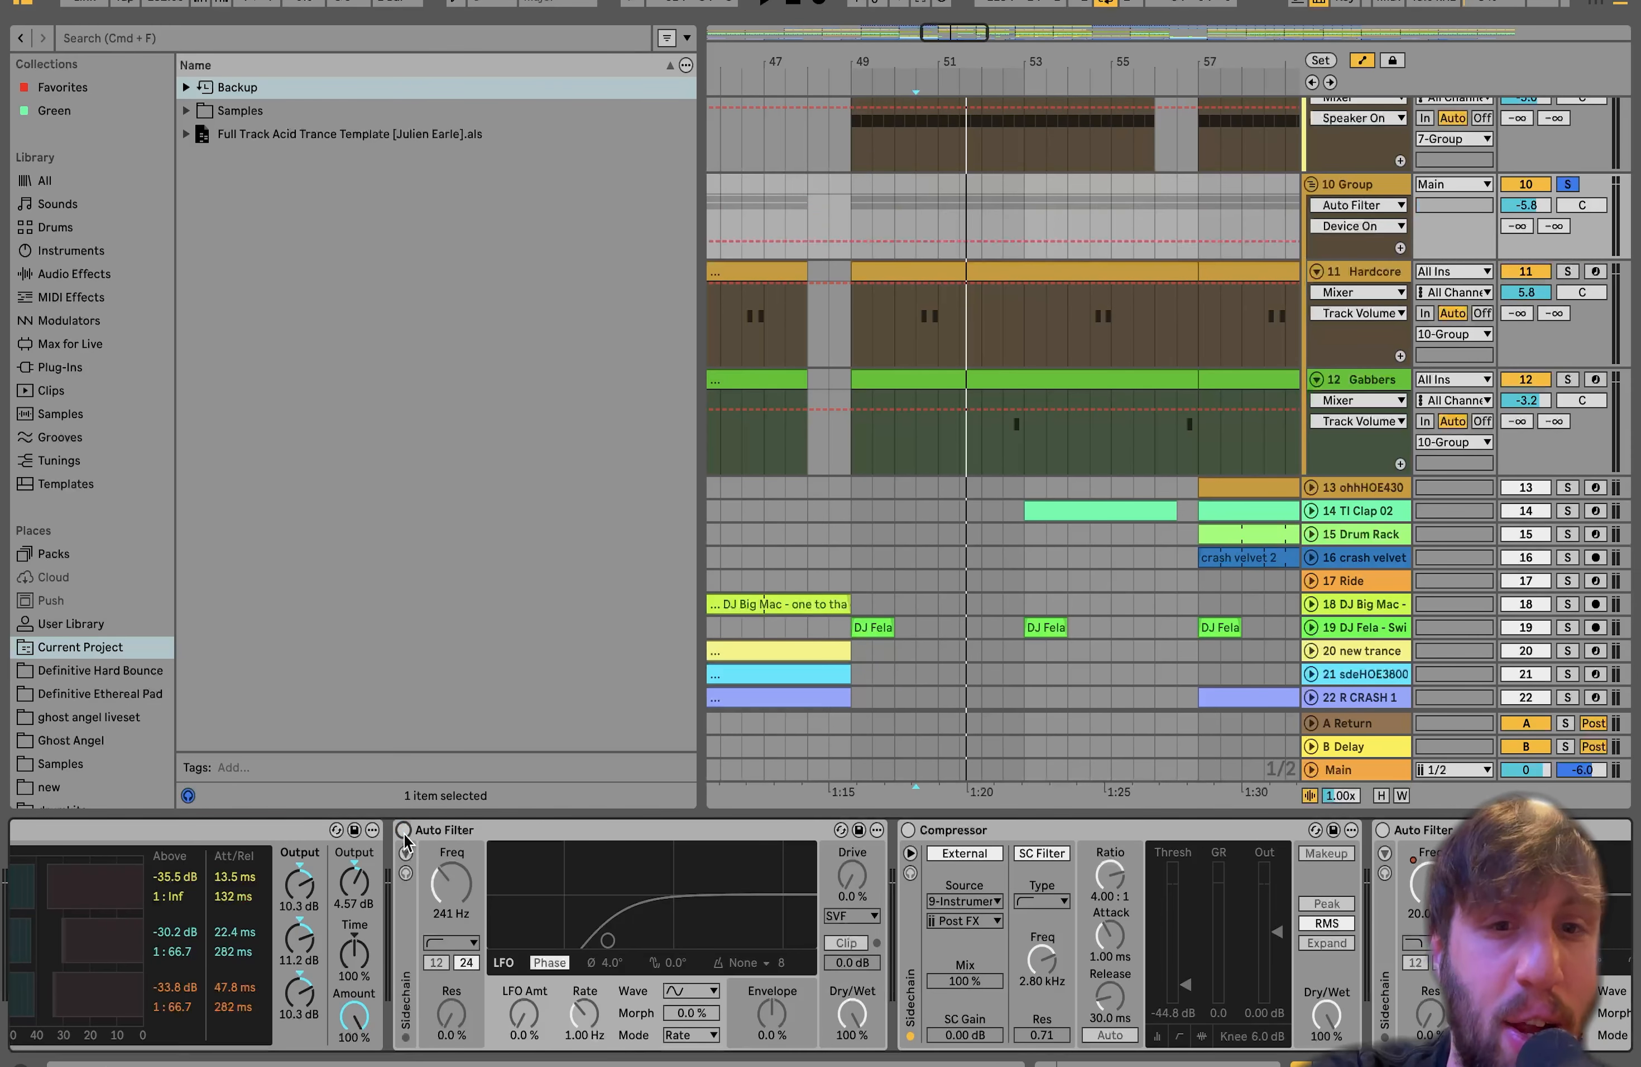
pyautogui.click(908, 830)
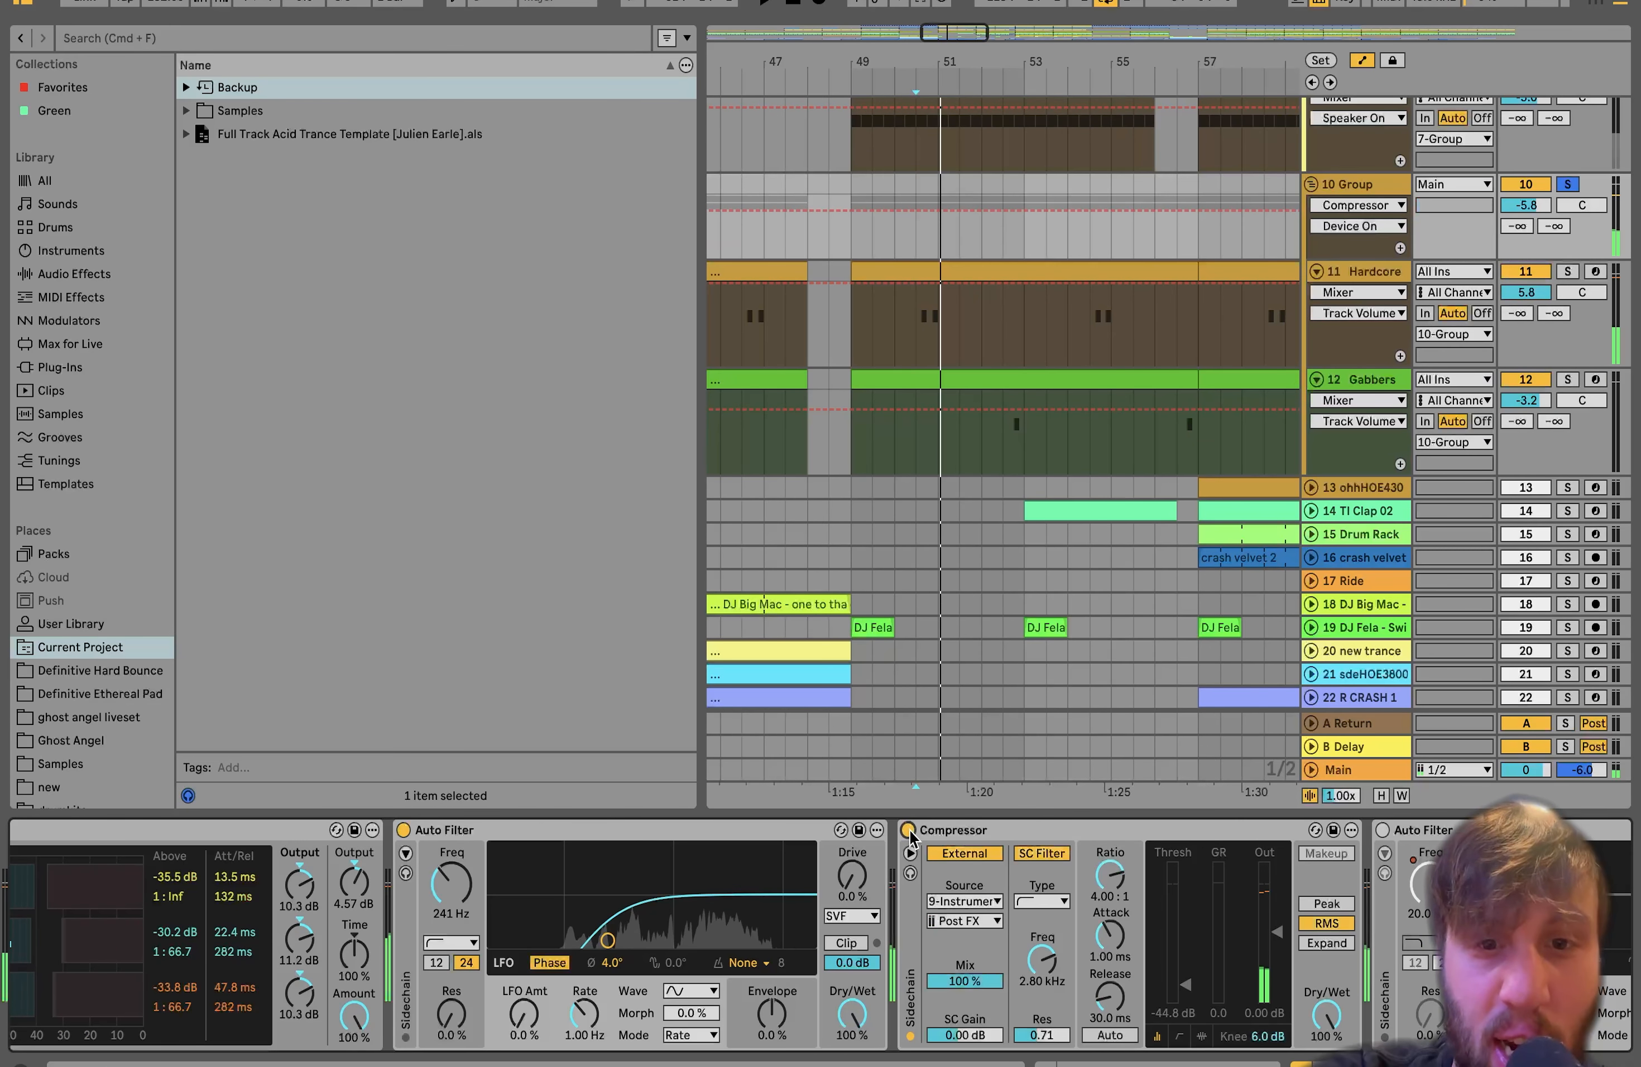
pyautogui.hscroll(5, 912, 841)
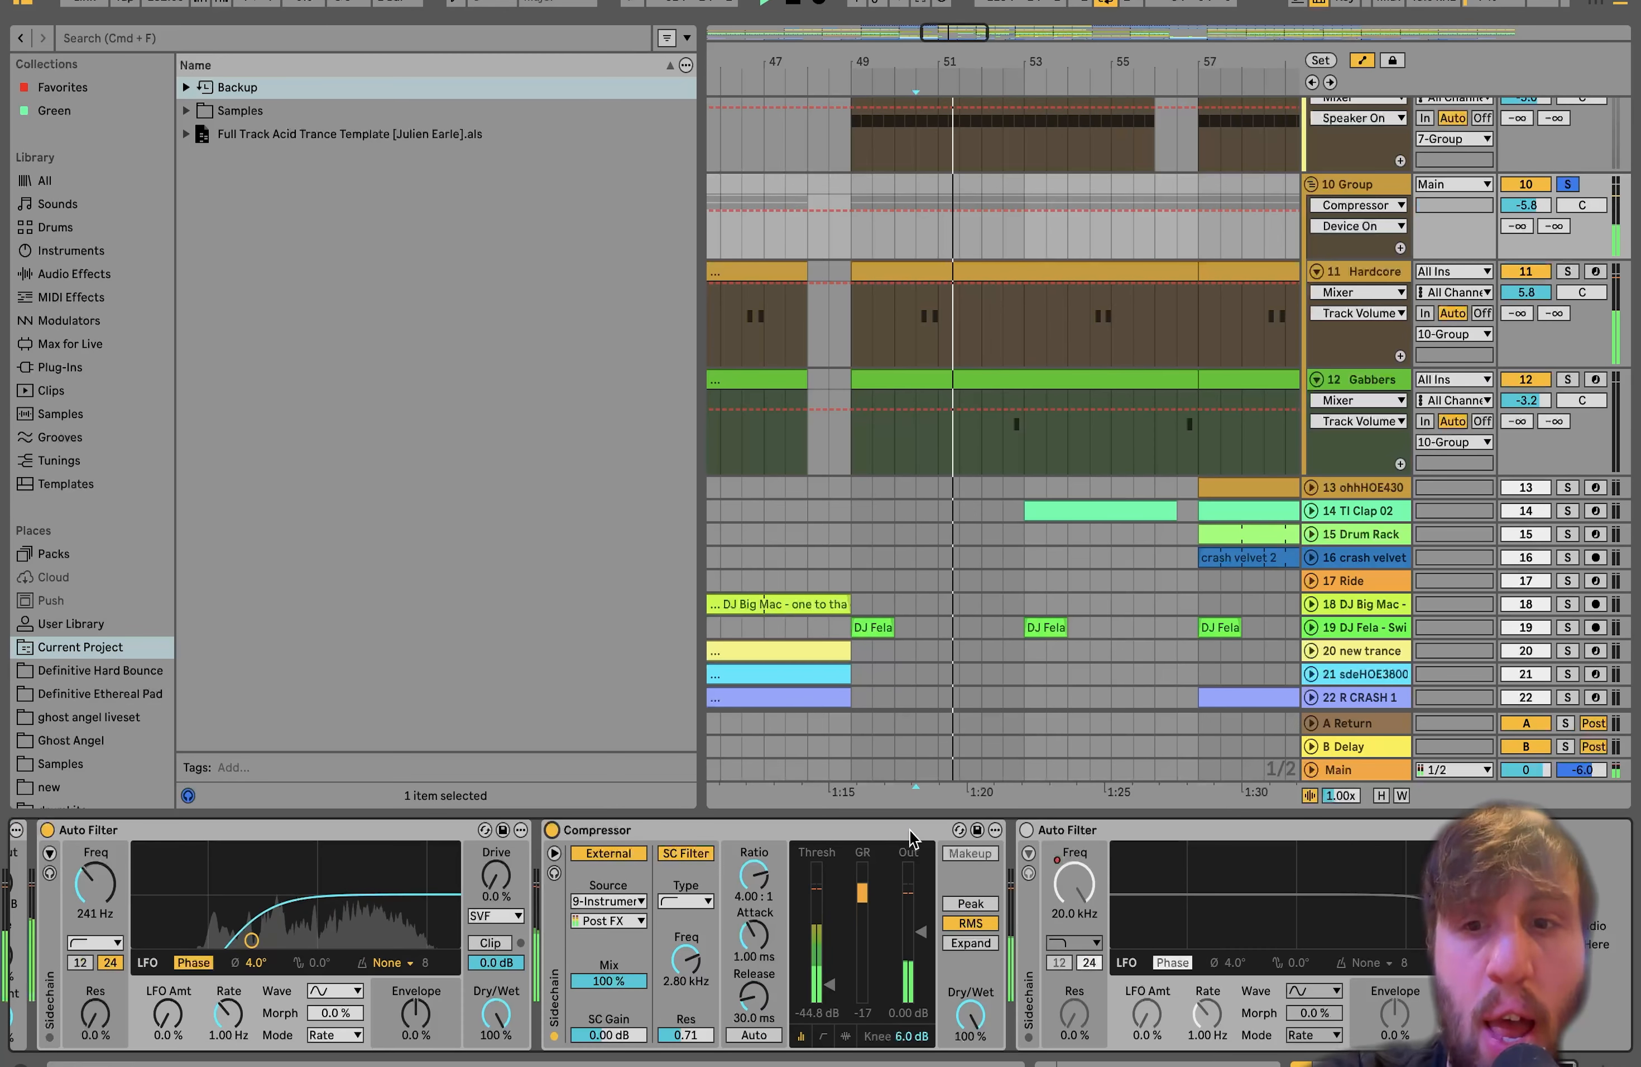
pyautogui.click(1028, 830)
# Play from around bar 73 on 10 Group's Auto Filter frequency automation and unsolo the group to hear the full mix
pyautogui.scroll(-10, 929, 376)
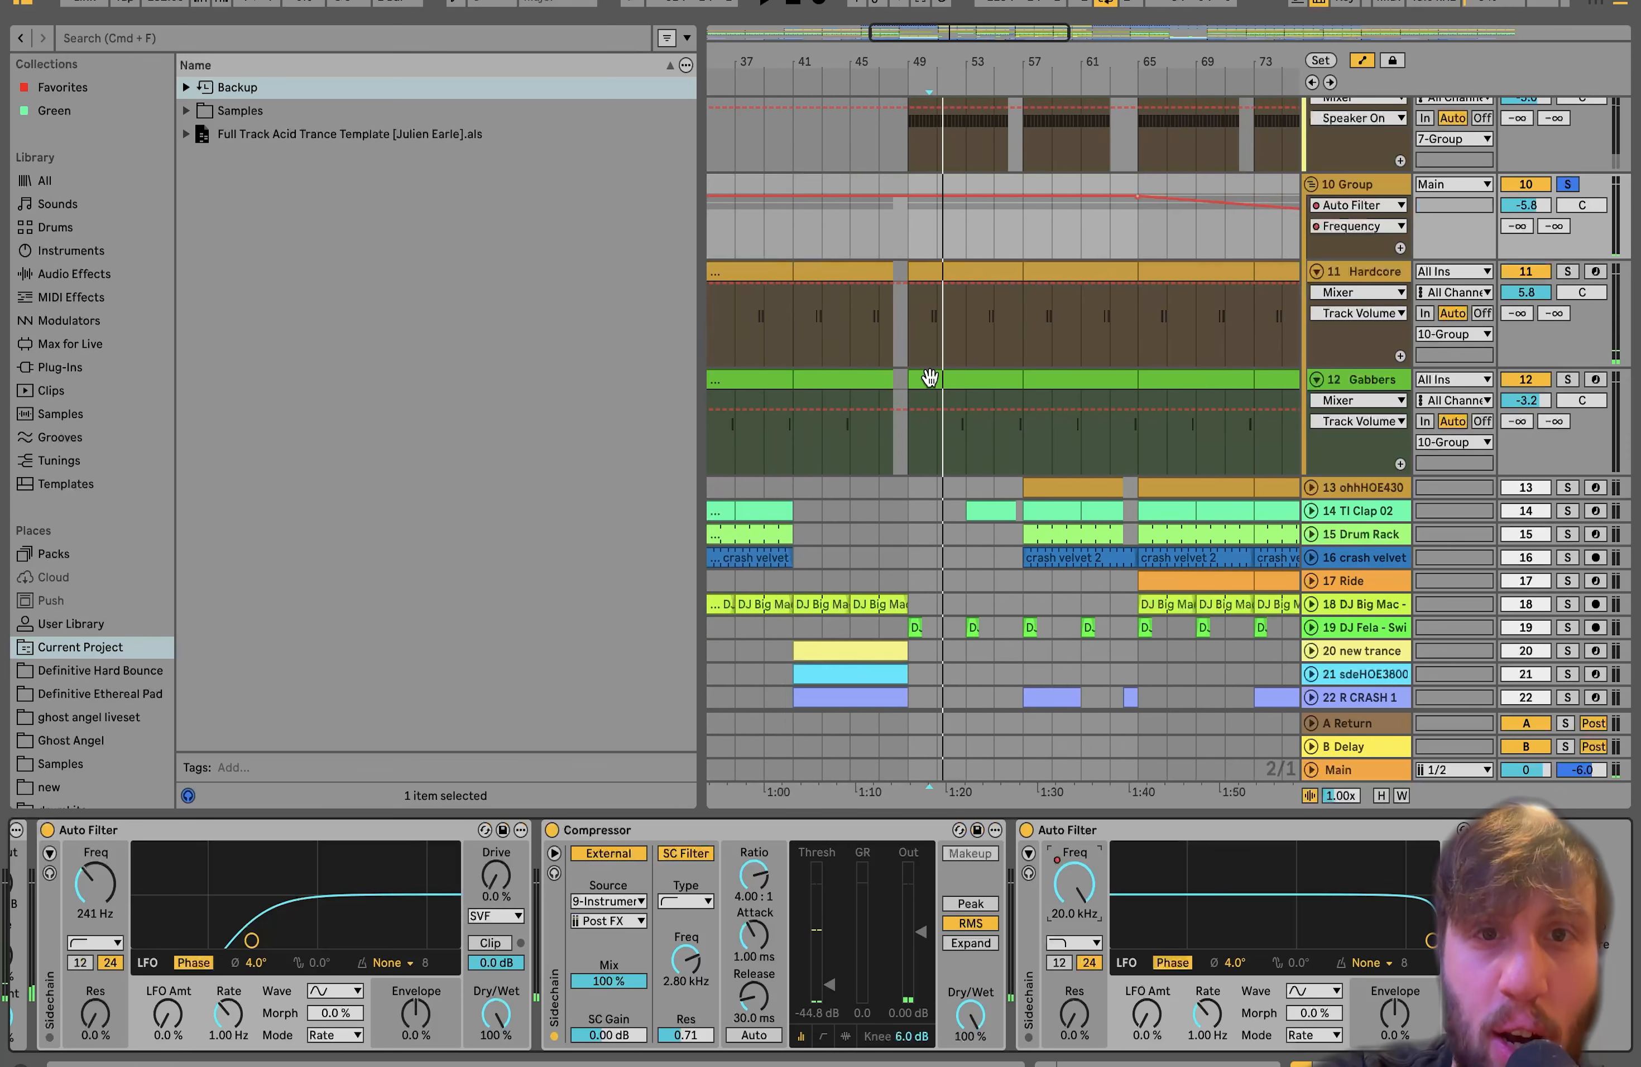
pyautogui.click(930, 245)
pyautogui.press('space')
pyautogui.click(1567, 183)
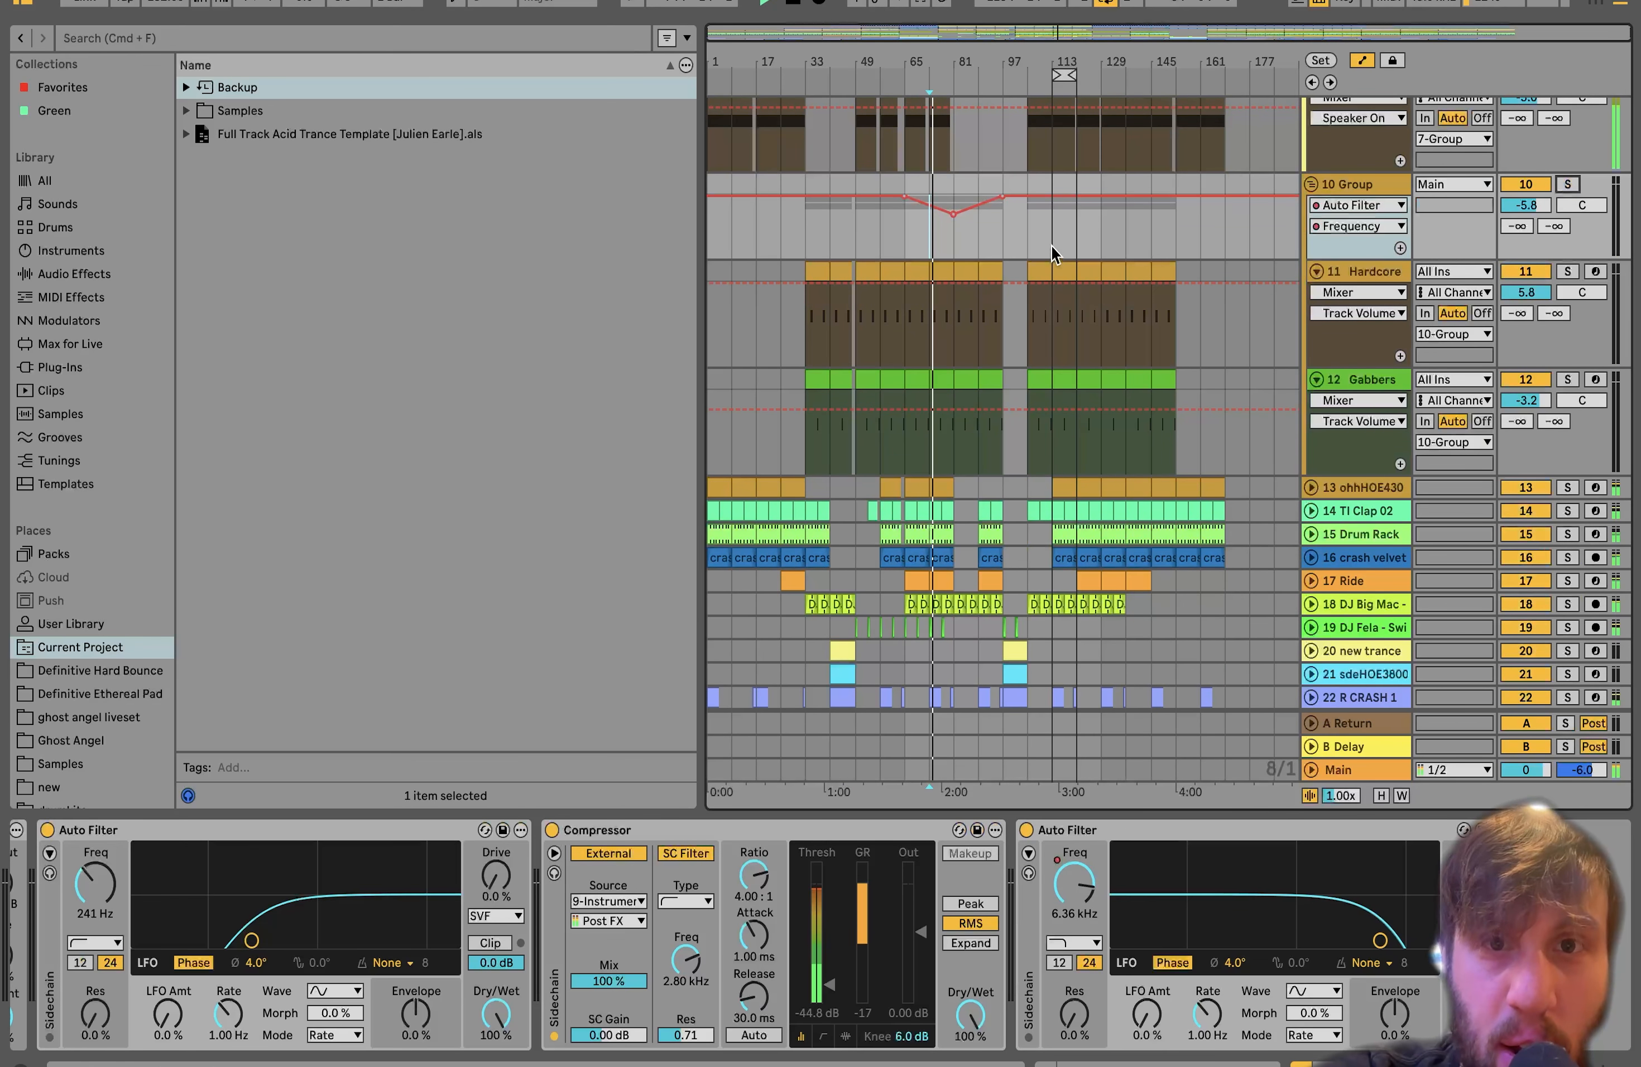
# Play the full mix at the dip in 10 Group's filter frequency automation near bar 81 and again near bar 93
pyautogui.click(949, 235)
pyautogui.scroll(5, 949, 235)
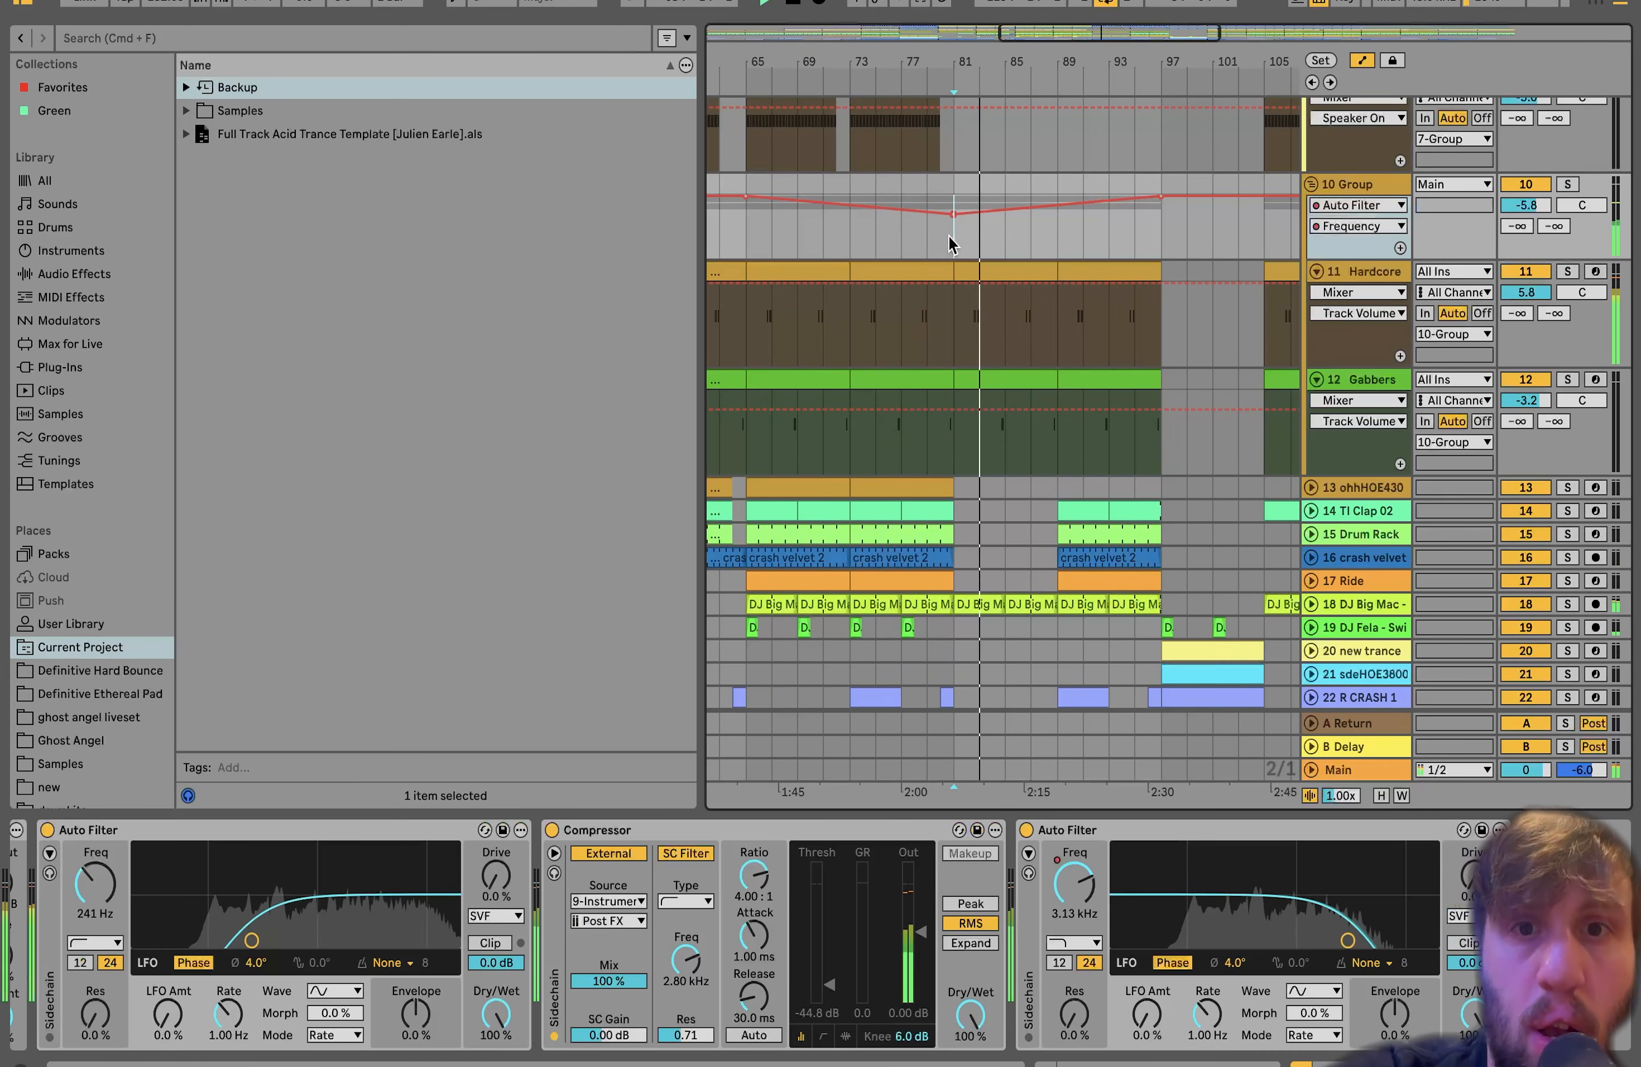
pyautogui.click(1119, 224)
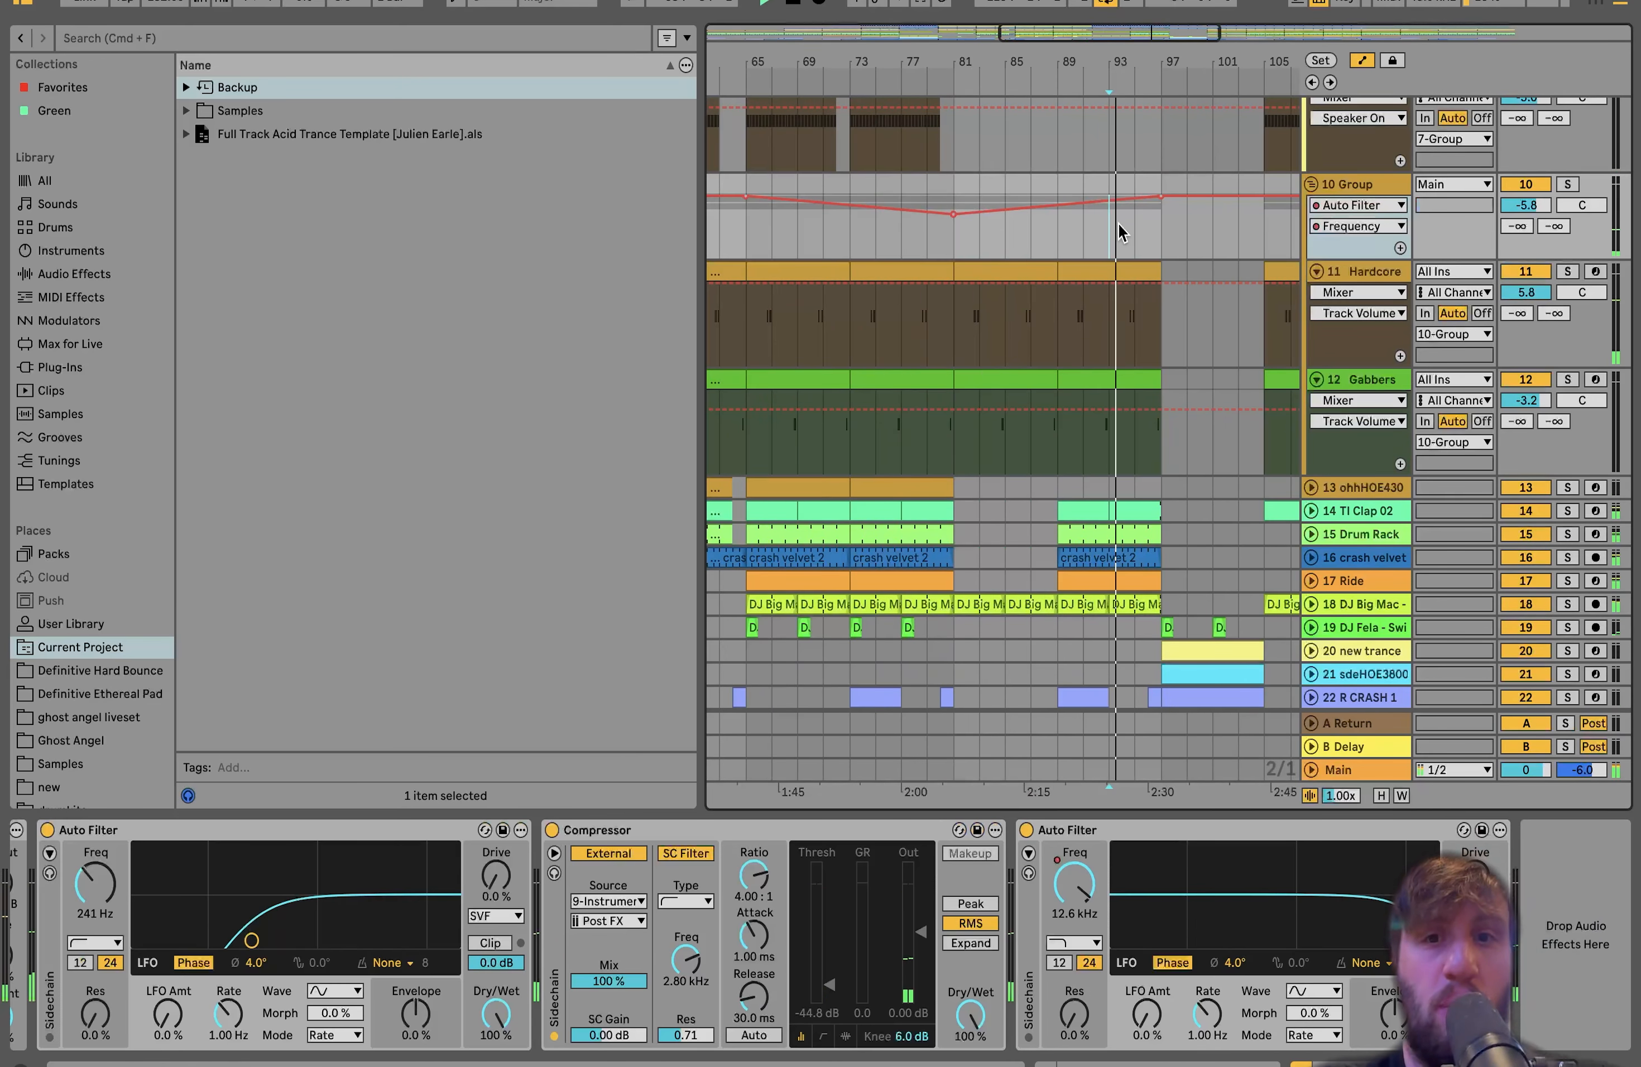
pyautogui.scroll(-5, 1118, 225)
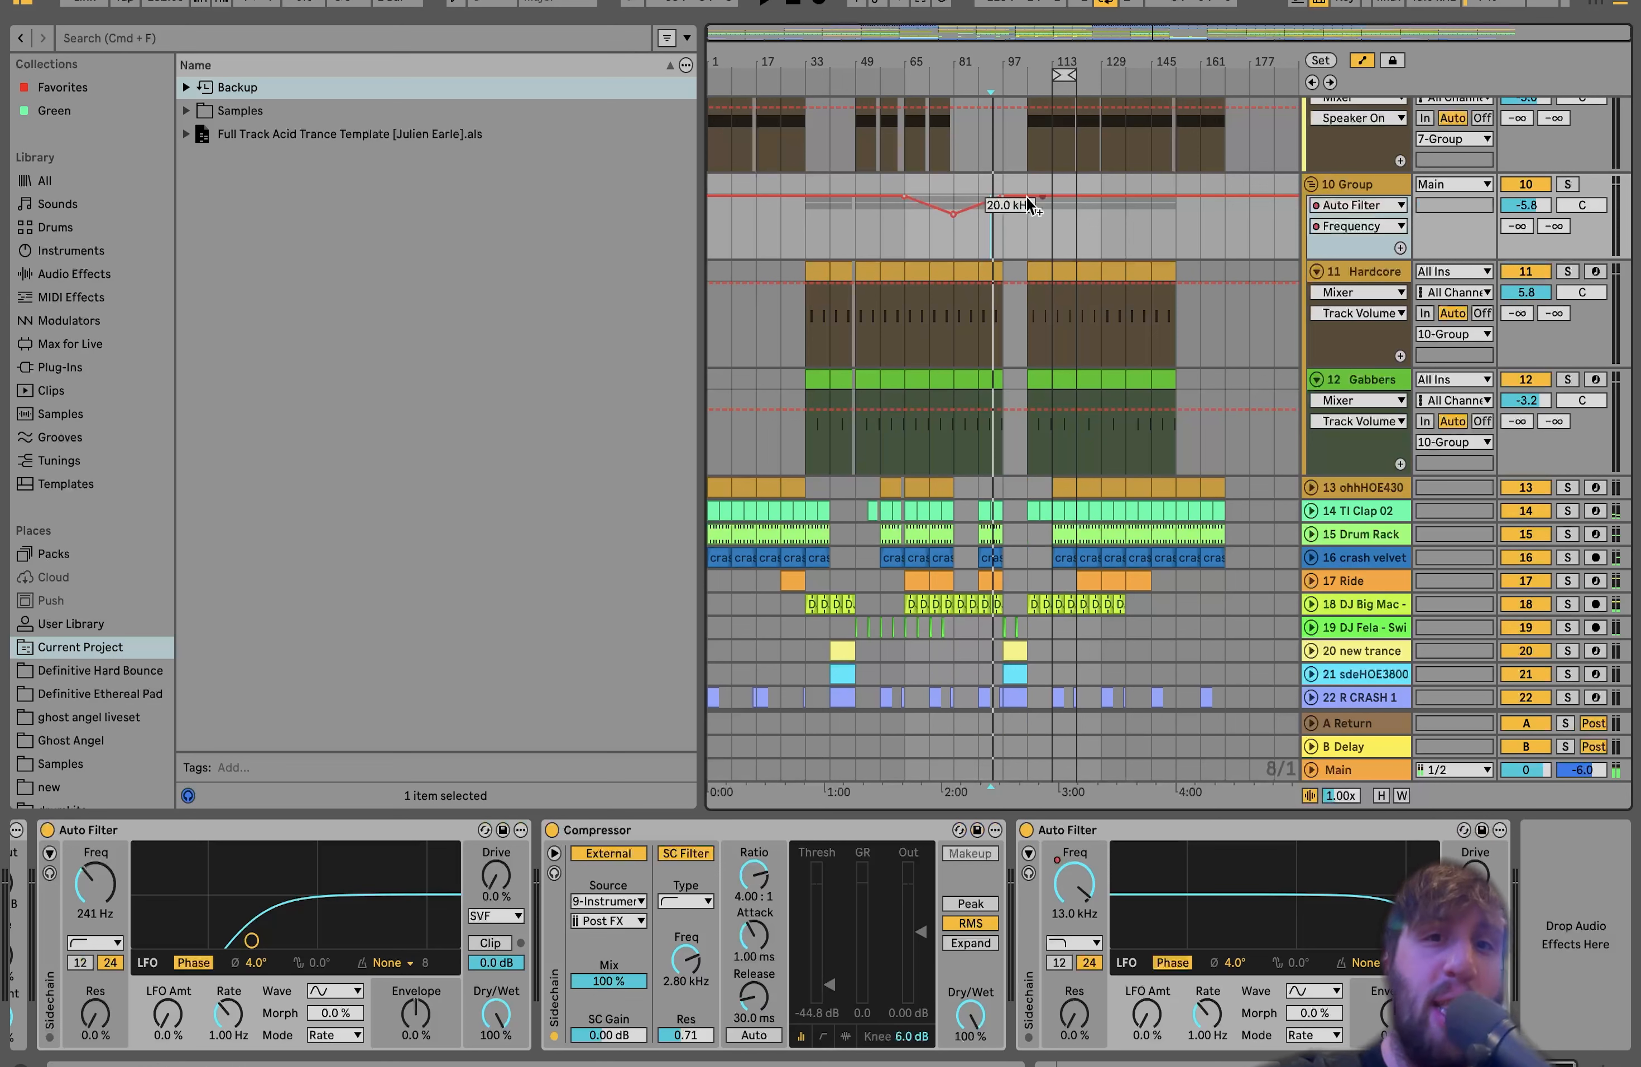
pyautogui.click(948, 243)
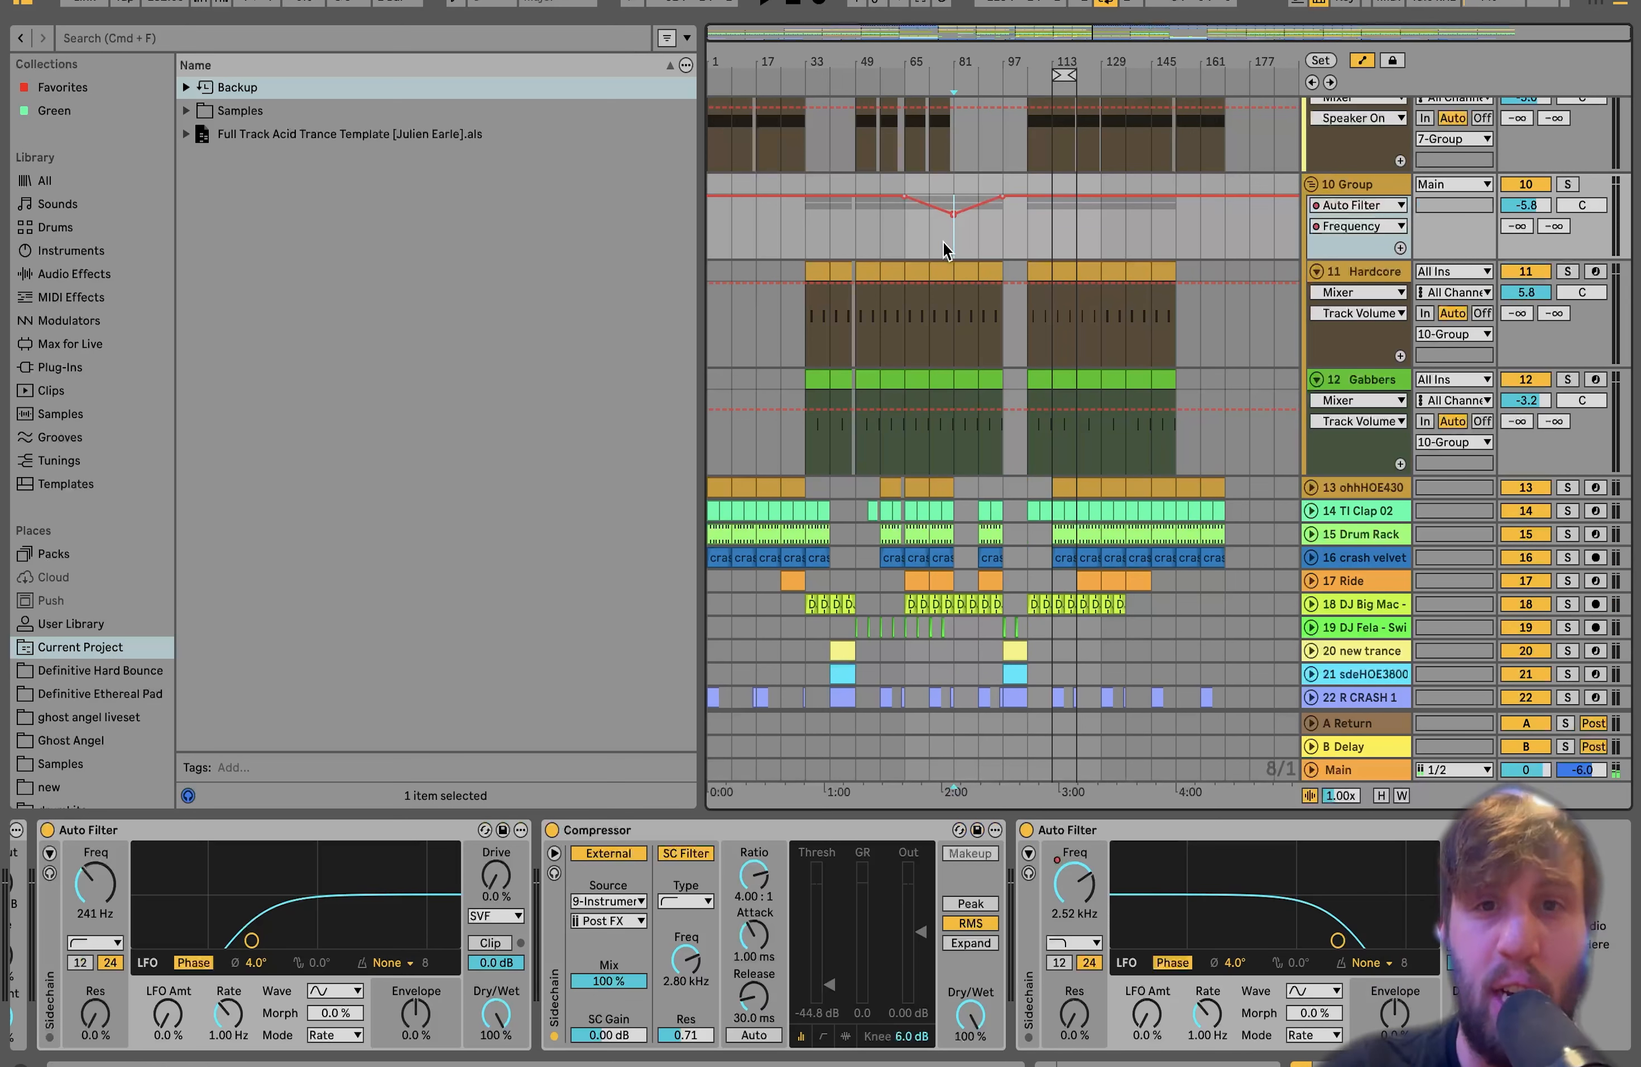
# Solo the percussion tracks from 13 ohhHOE430 to 17 Ride and play them from around bar 121
pyautogui.scroll(-3, 942, 241)
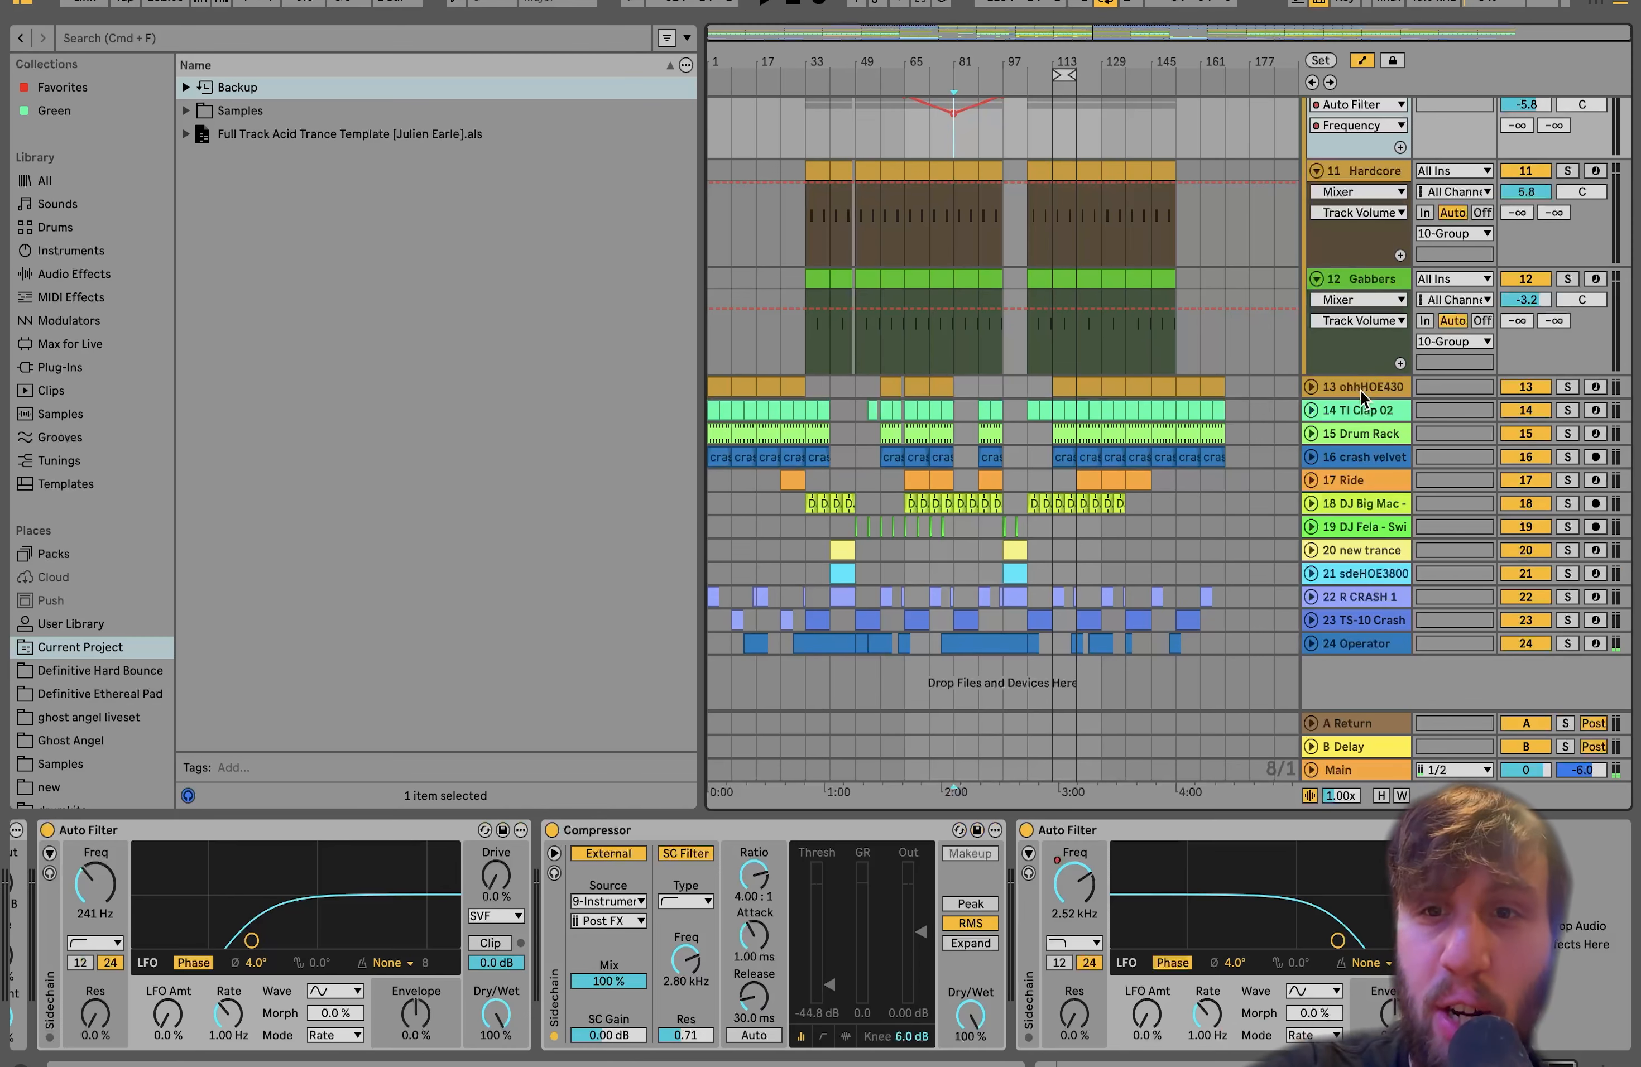
pyautogui.click(1360, 391)
pyautogui.keyDown('shift'); pyautogui.click(1357, 481); pyautogui.keyUp('shift')
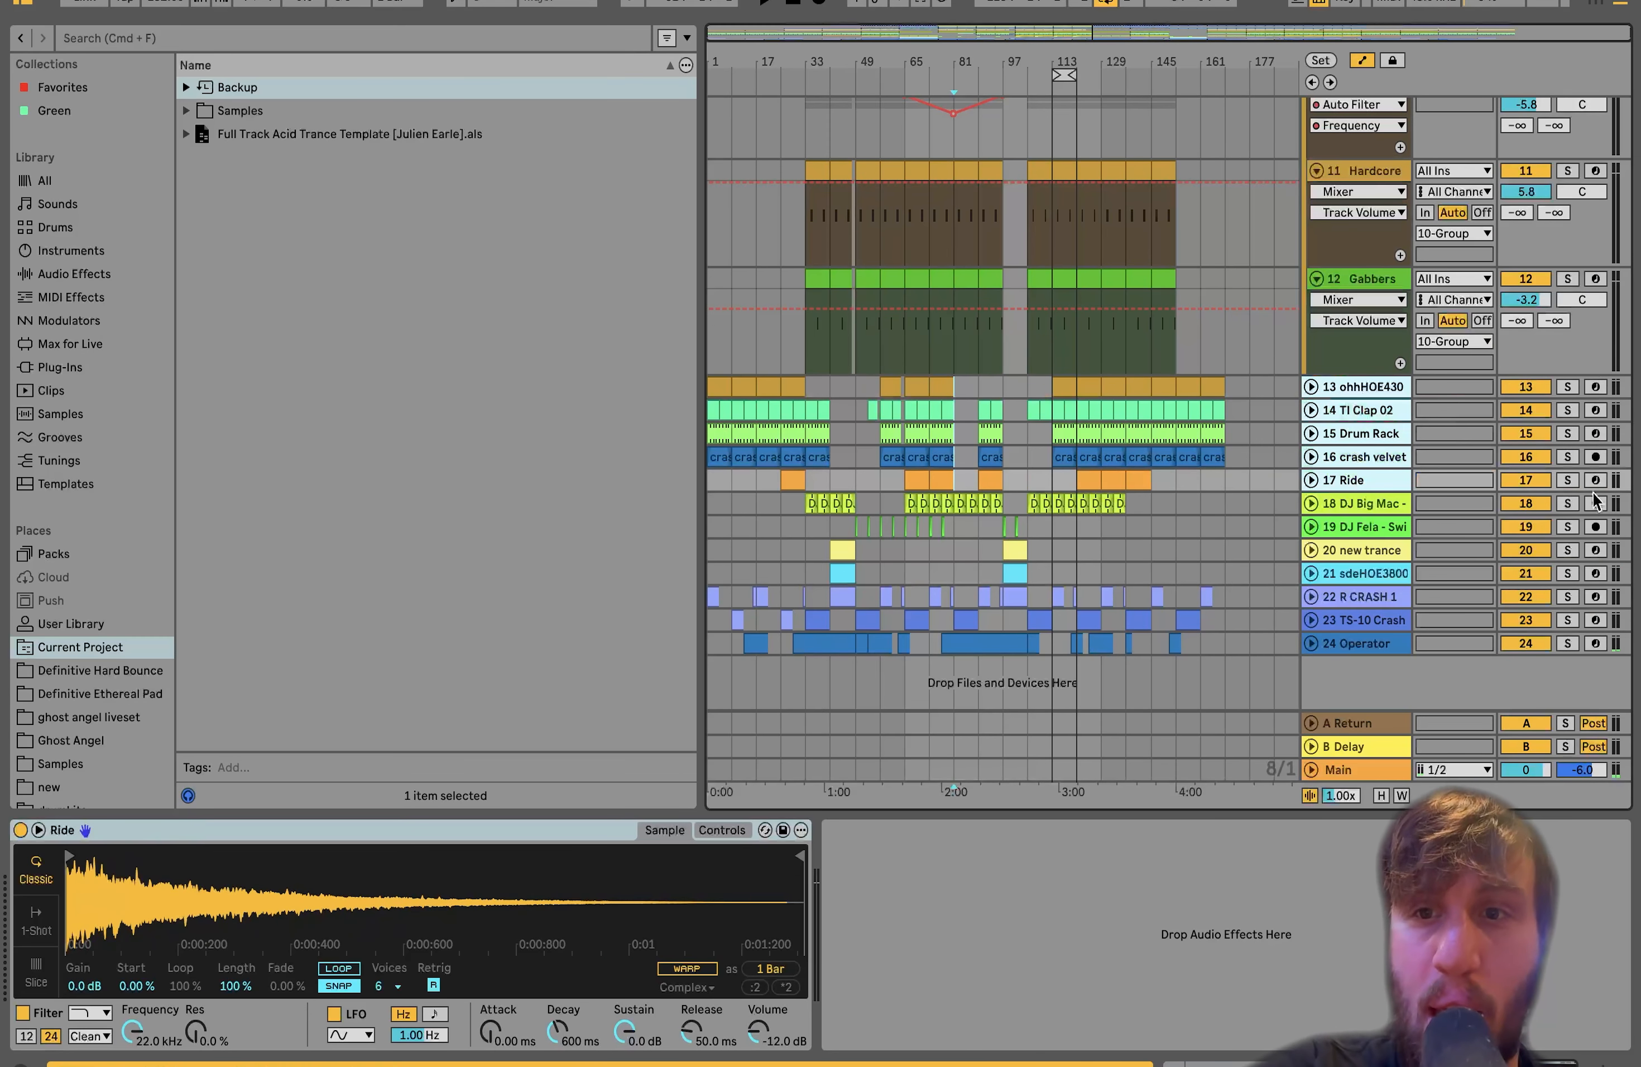
pyautogui.click(1570, 481)
pyautogui.click(1093, 383)
pyautogui.press('space')
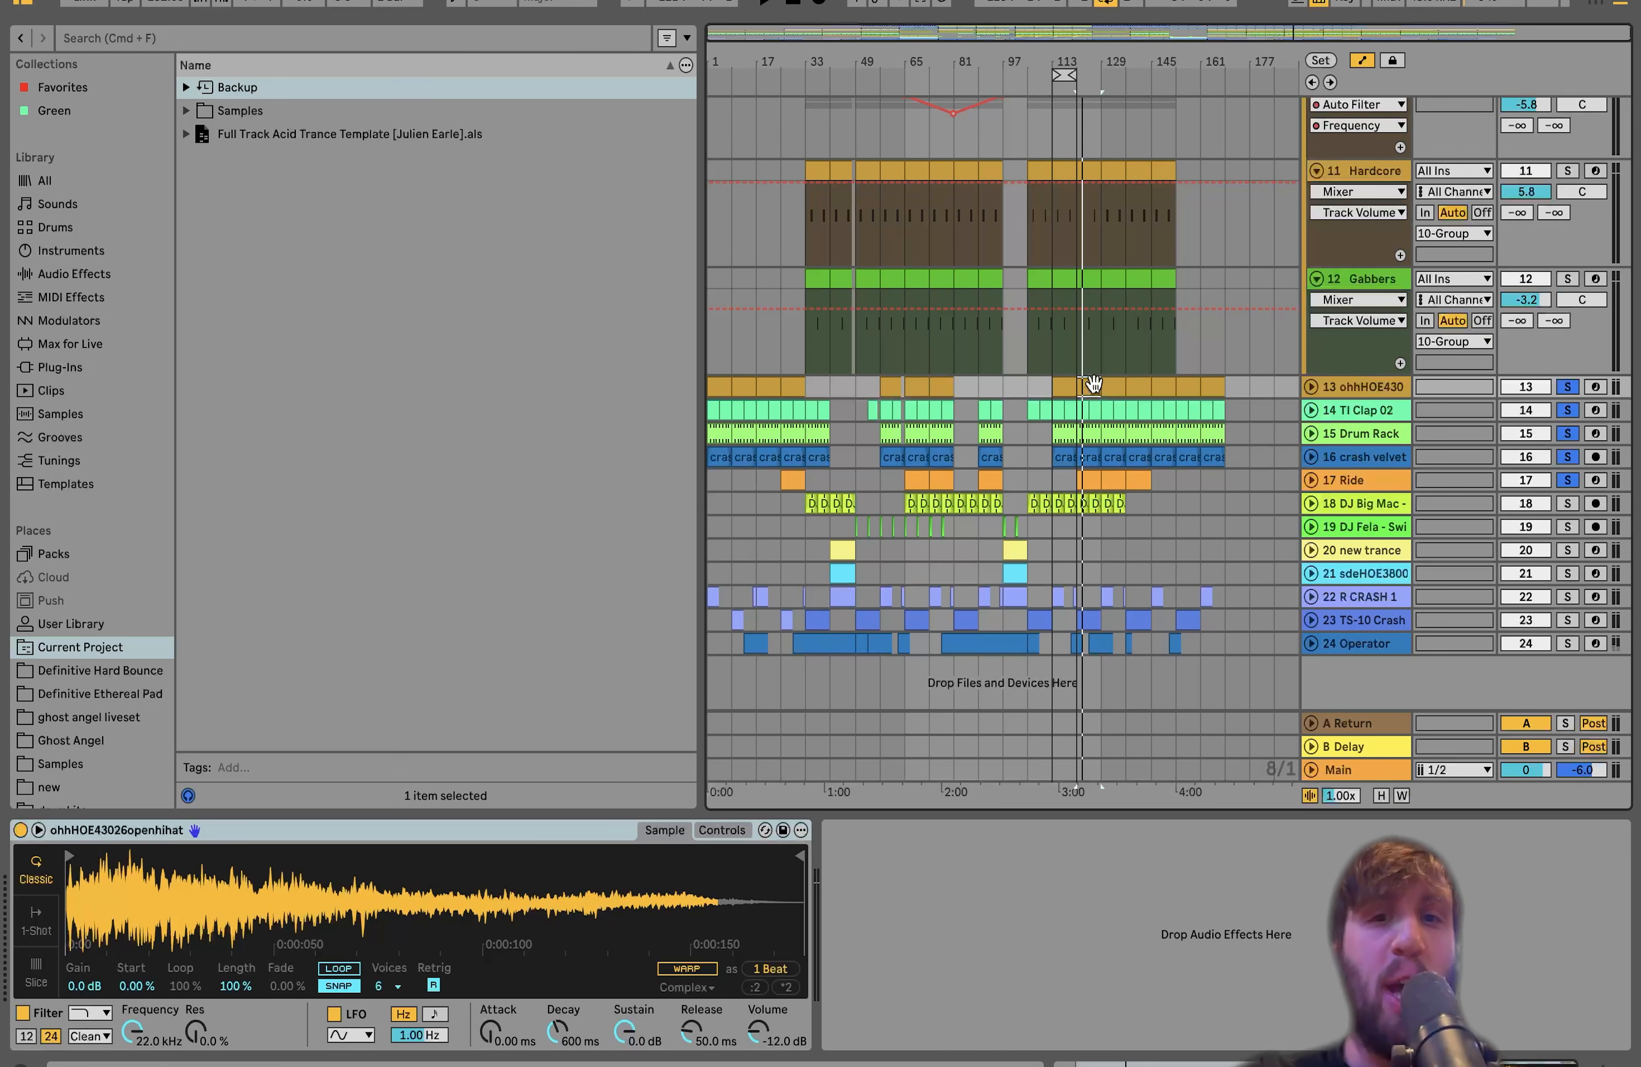
pyautogui.press('space')
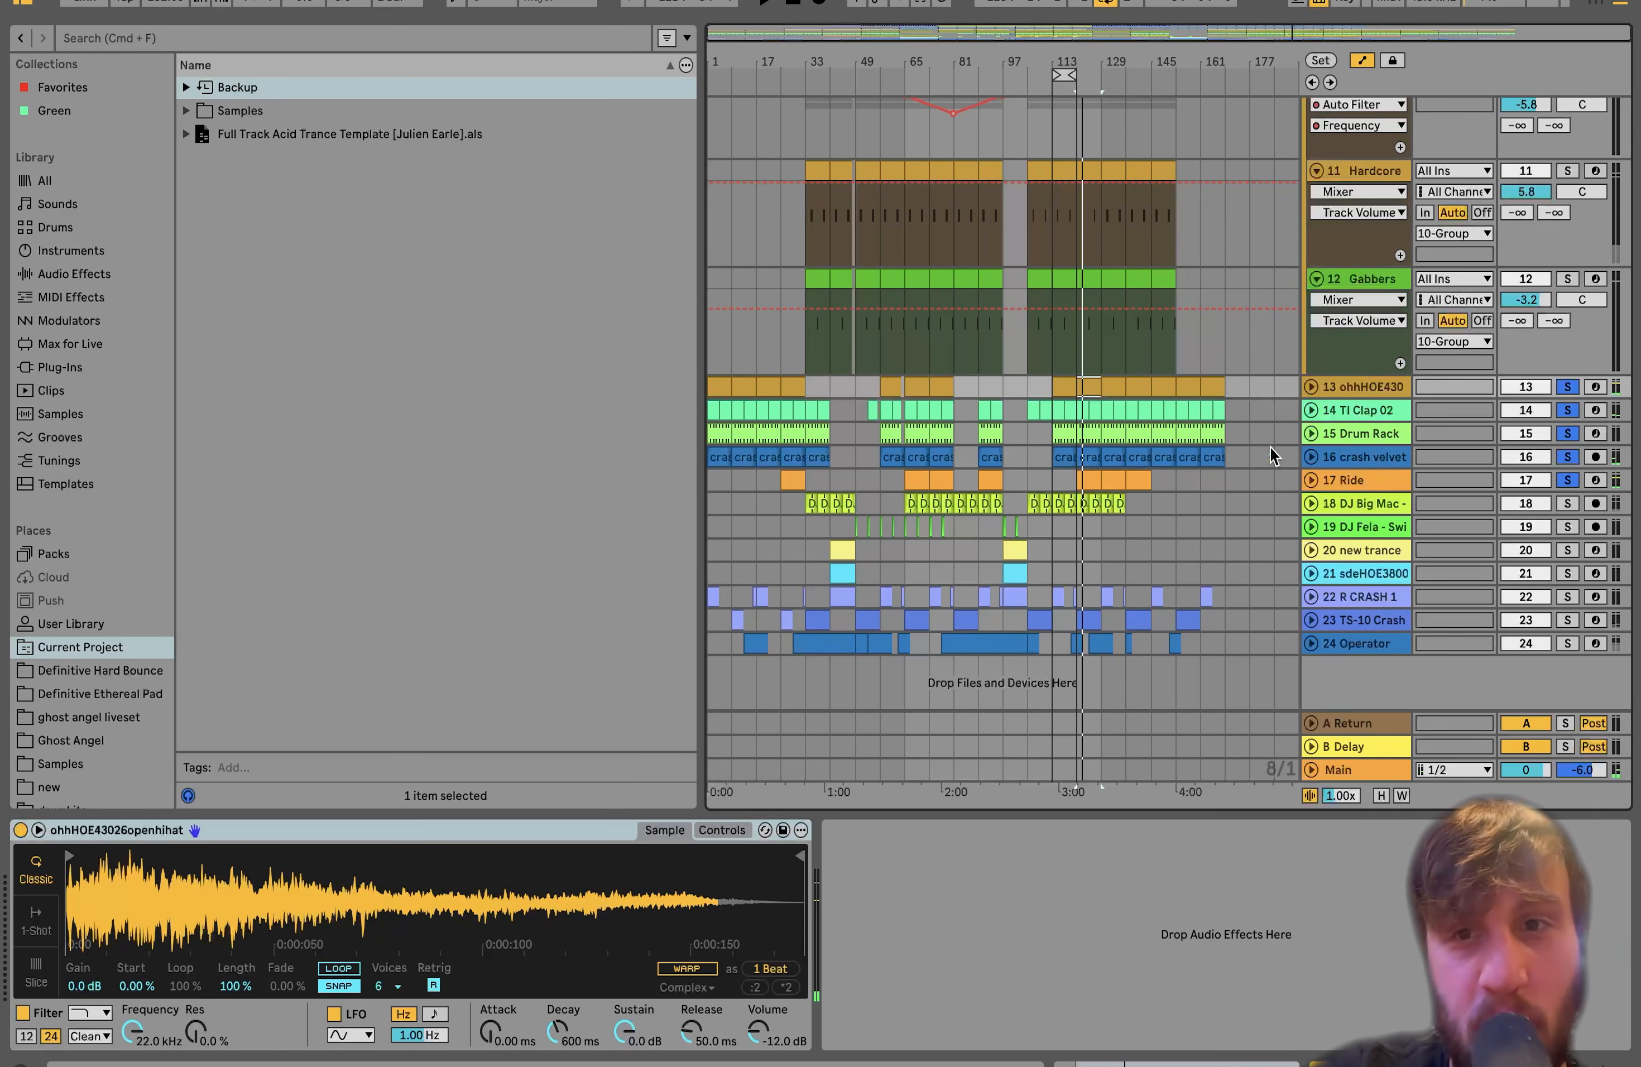
# Unsolo the percussion tracks and play the full mix from around bar 121
pyautogui.click(1568, 386)
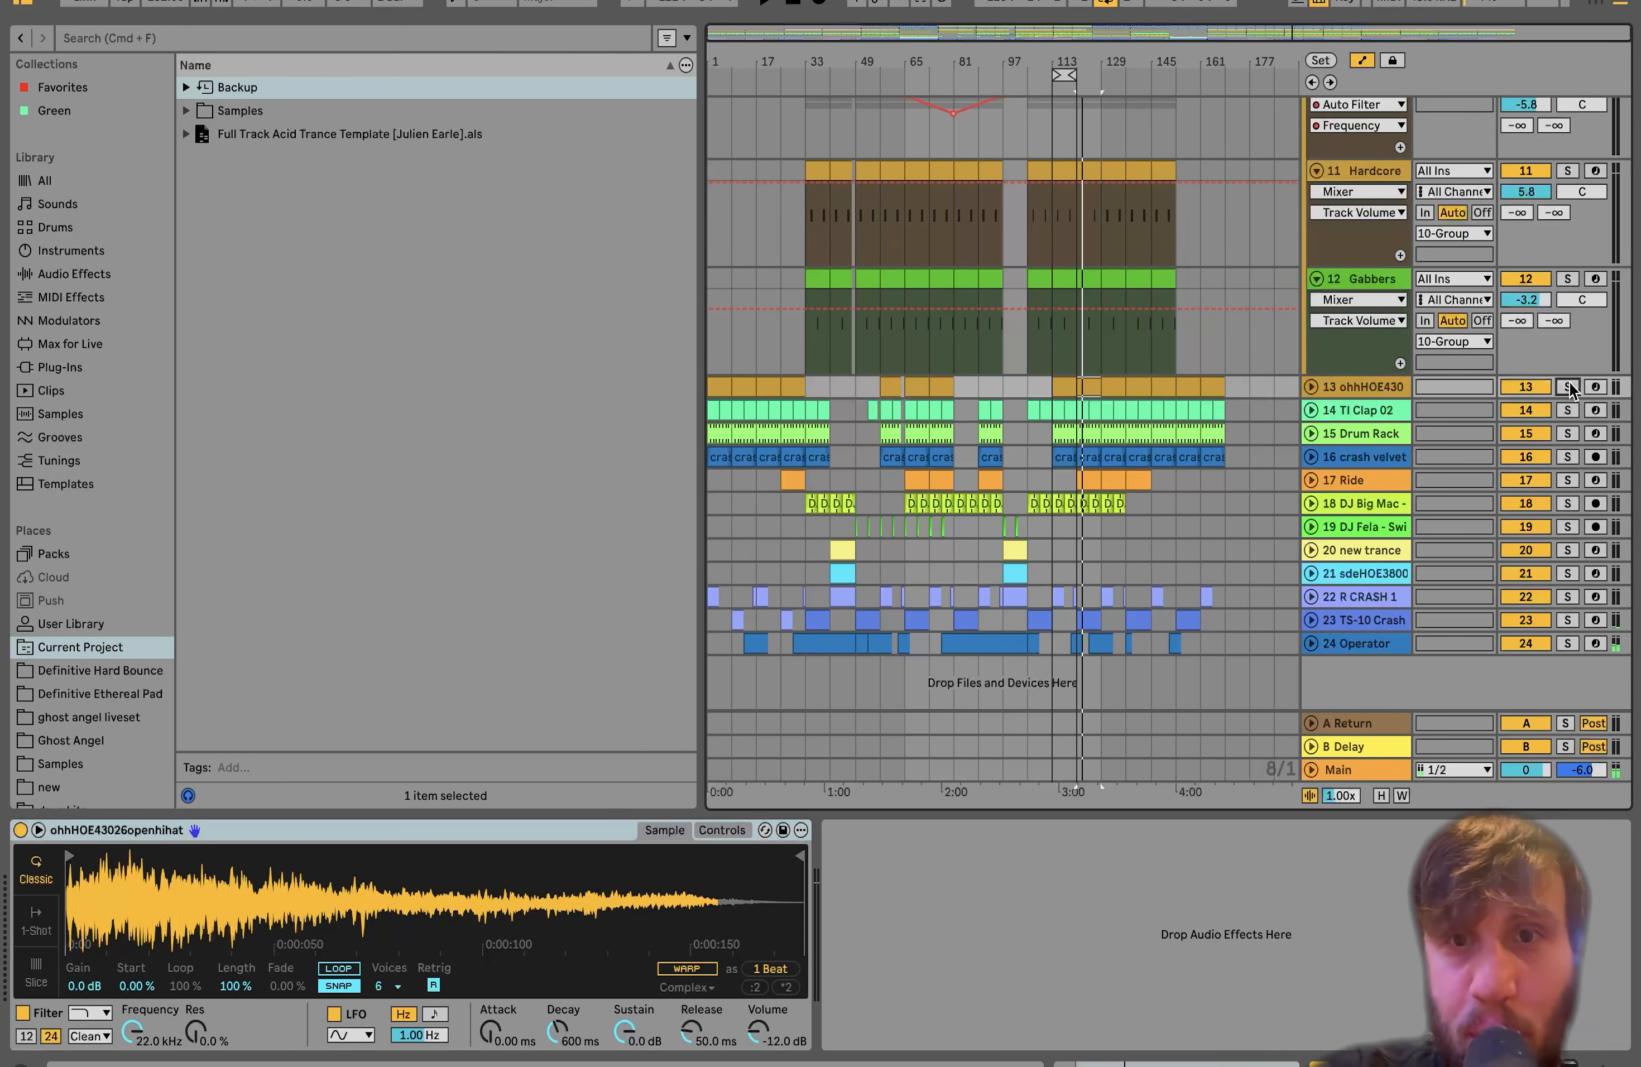
pyautogui.press('space')
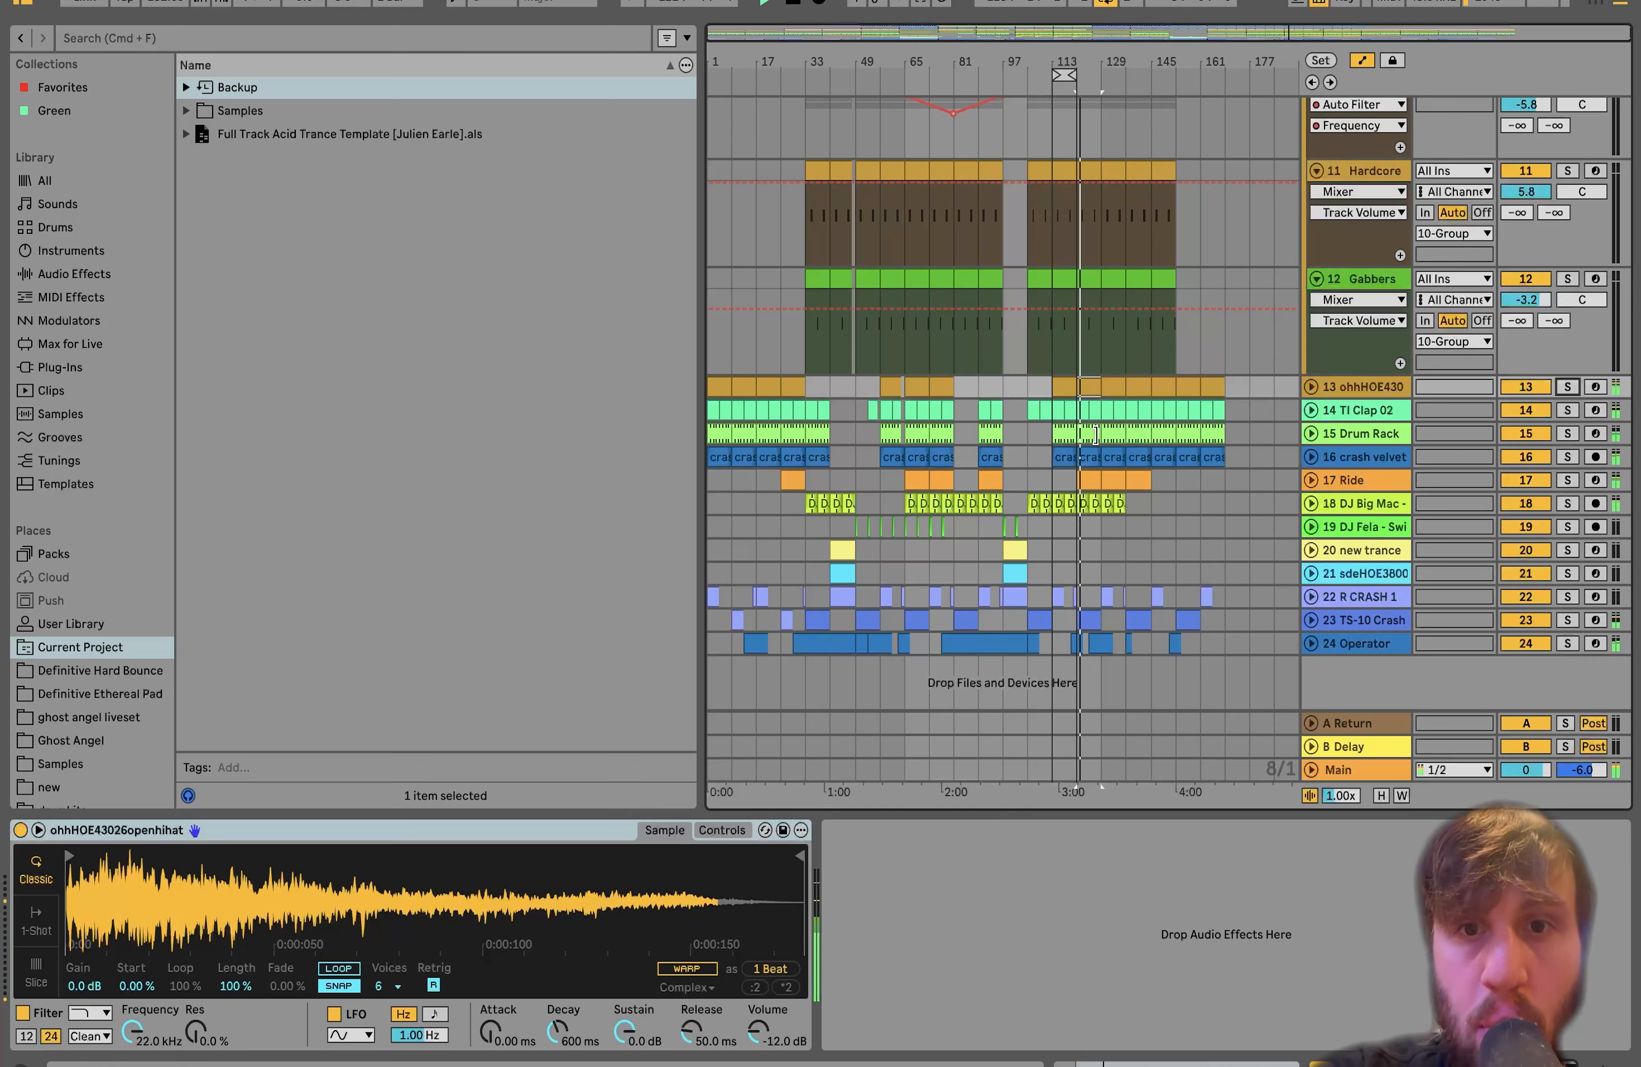
pyautogui.scroll(5, 1096, 434)
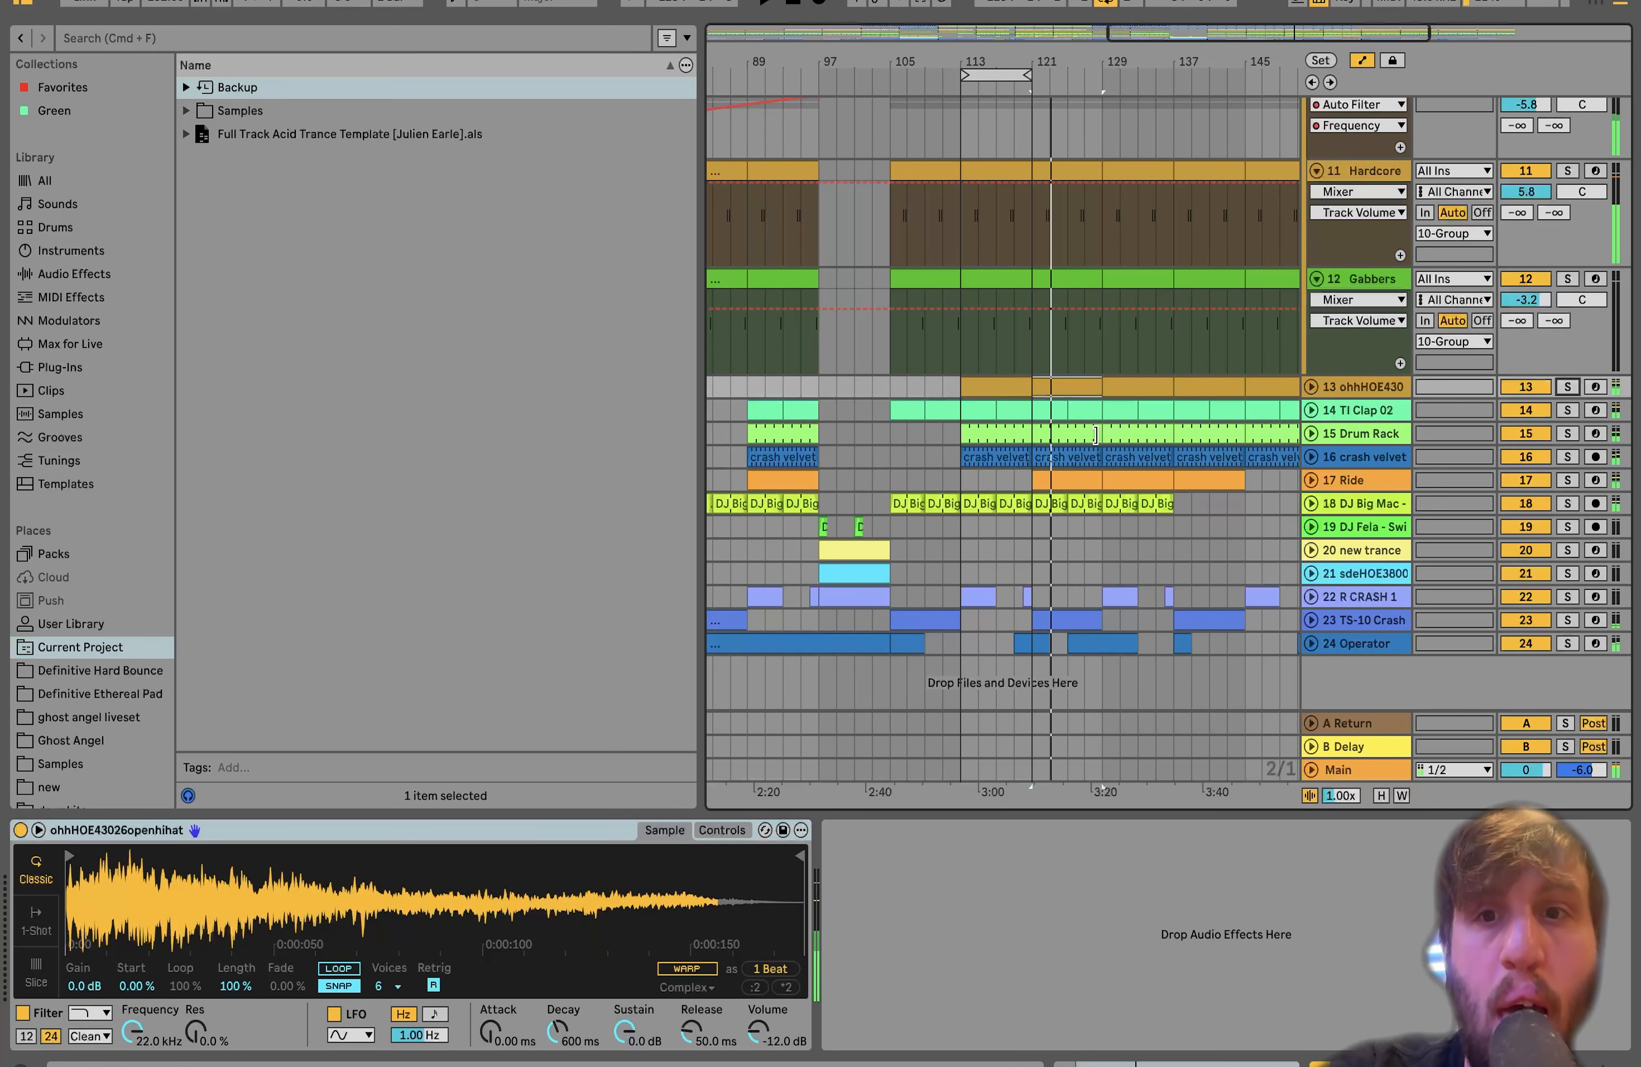
# Solo 7 Group and play its Drift and Instrument tracks from around bar 121
pyautogui.scroll(10, 1227, 322)
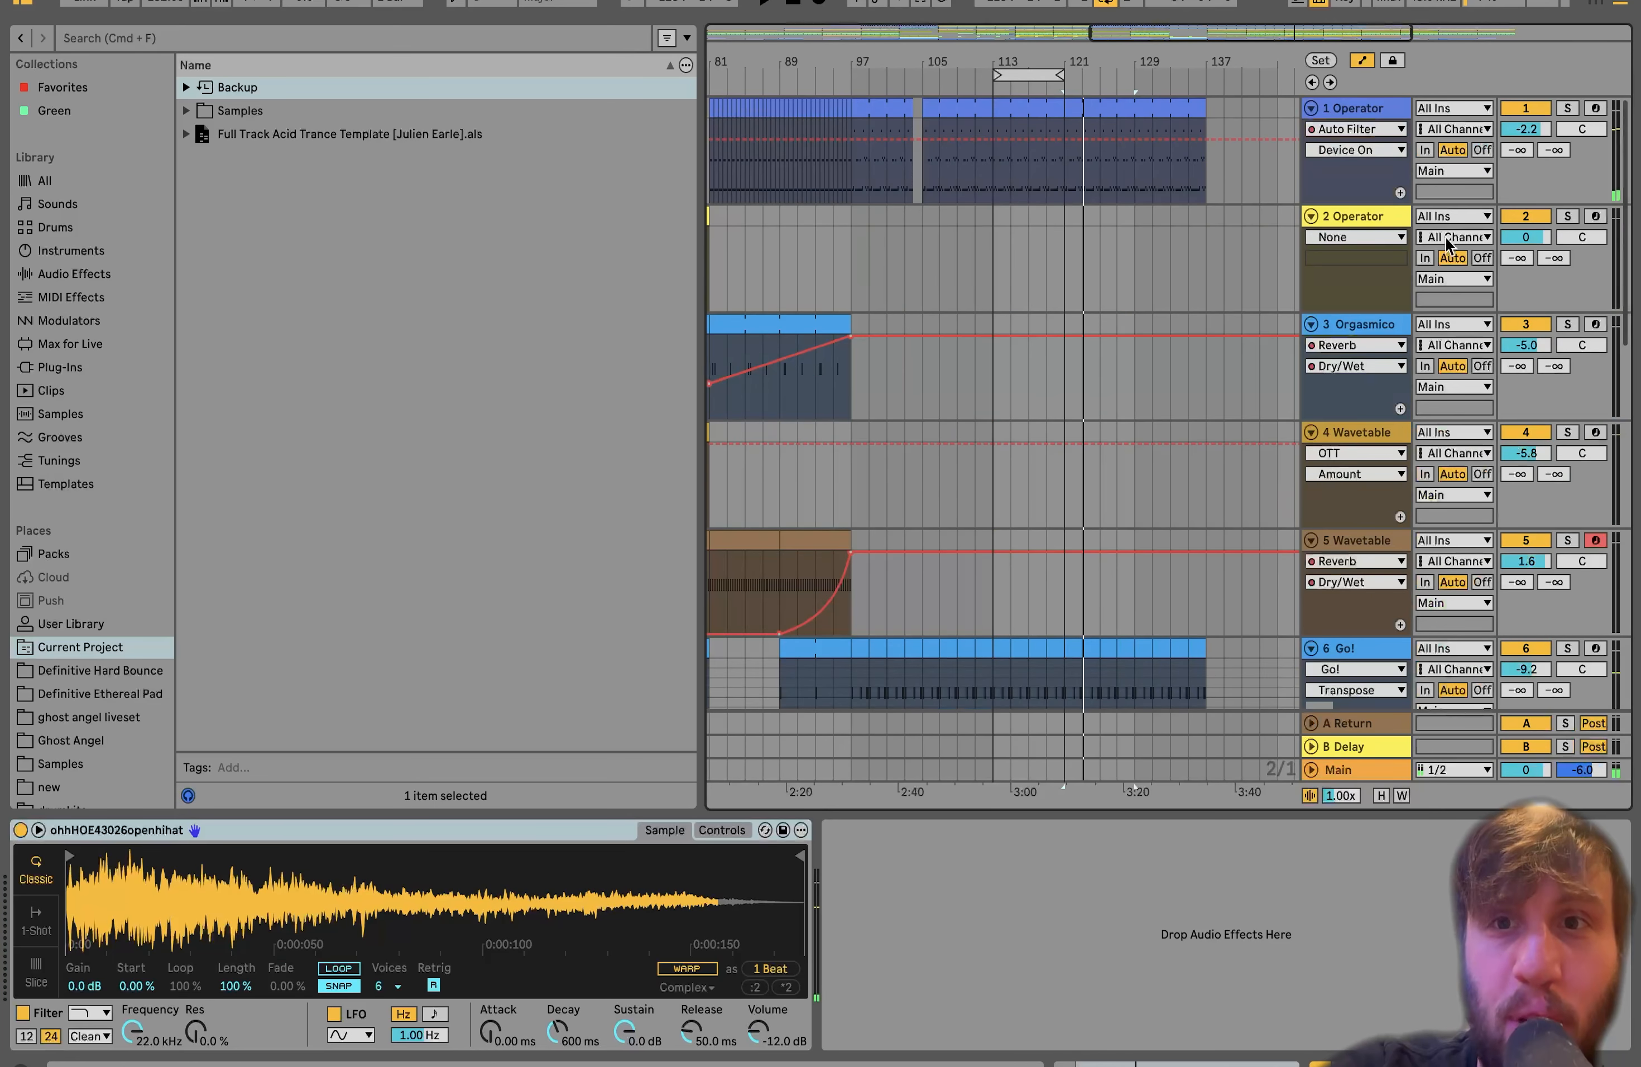
pyautogui.click(1567, 109)
pyautogui.scroll(-6, 1569, 111)
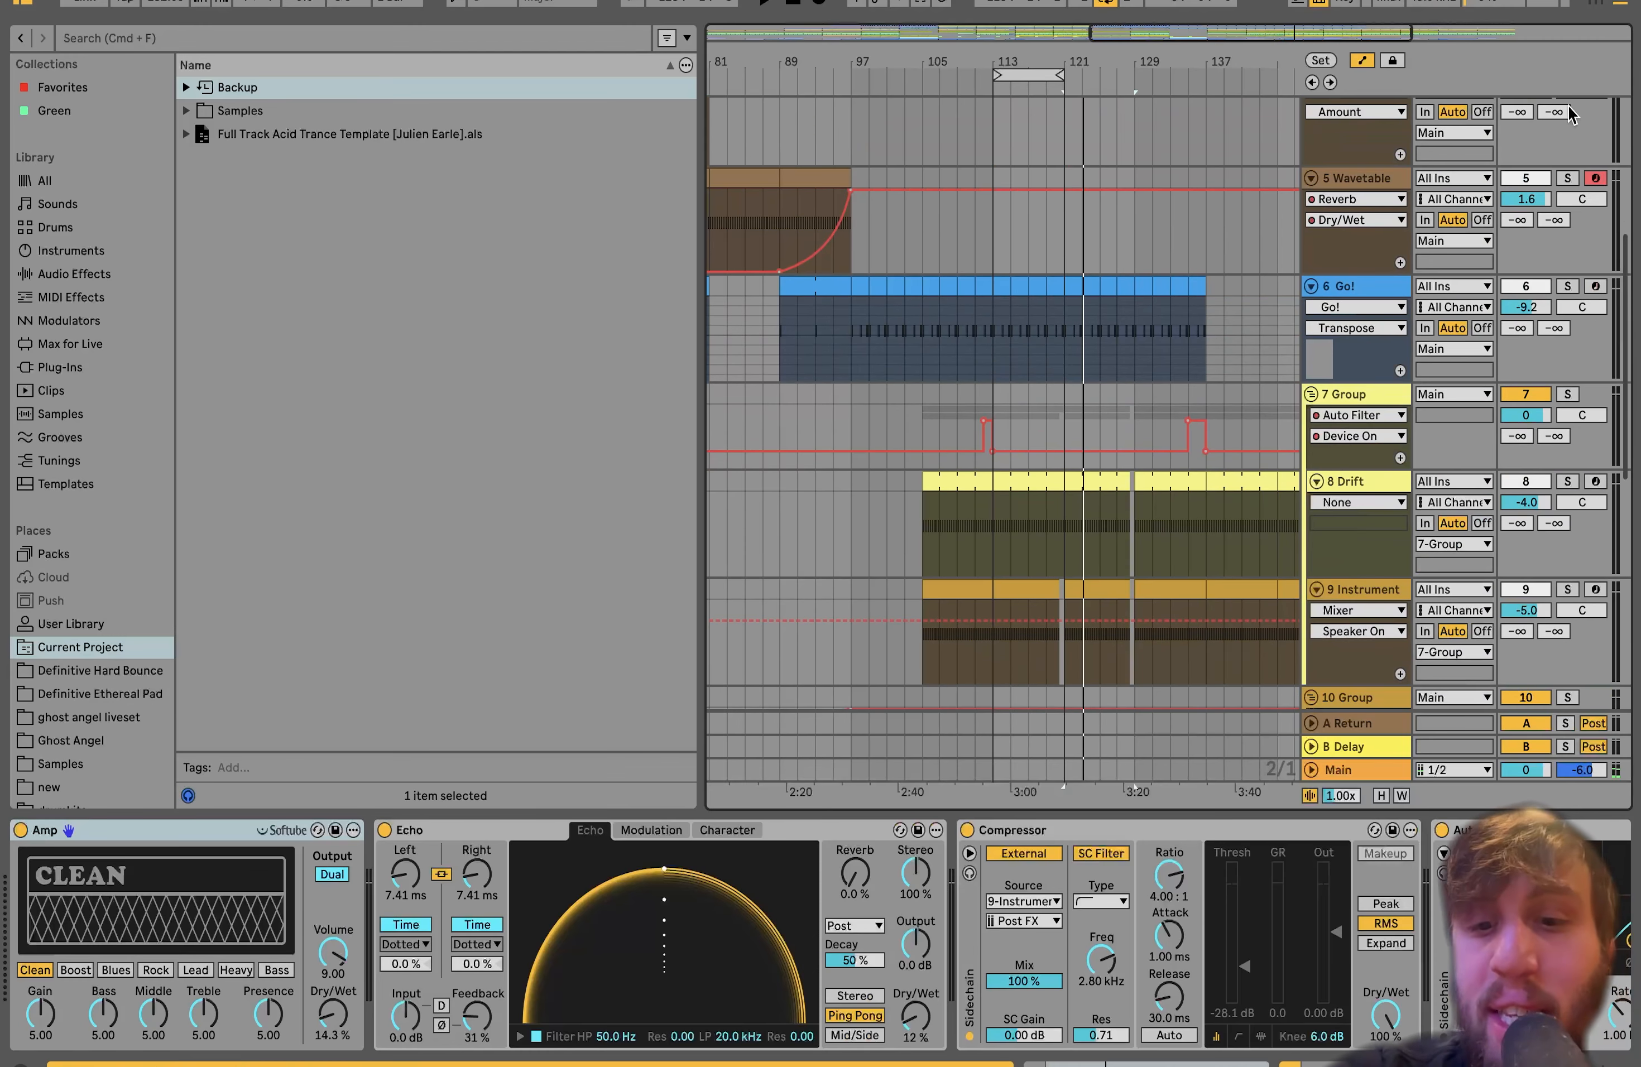
pyautogui.click(1568, 392)
pyautogui.press('space')
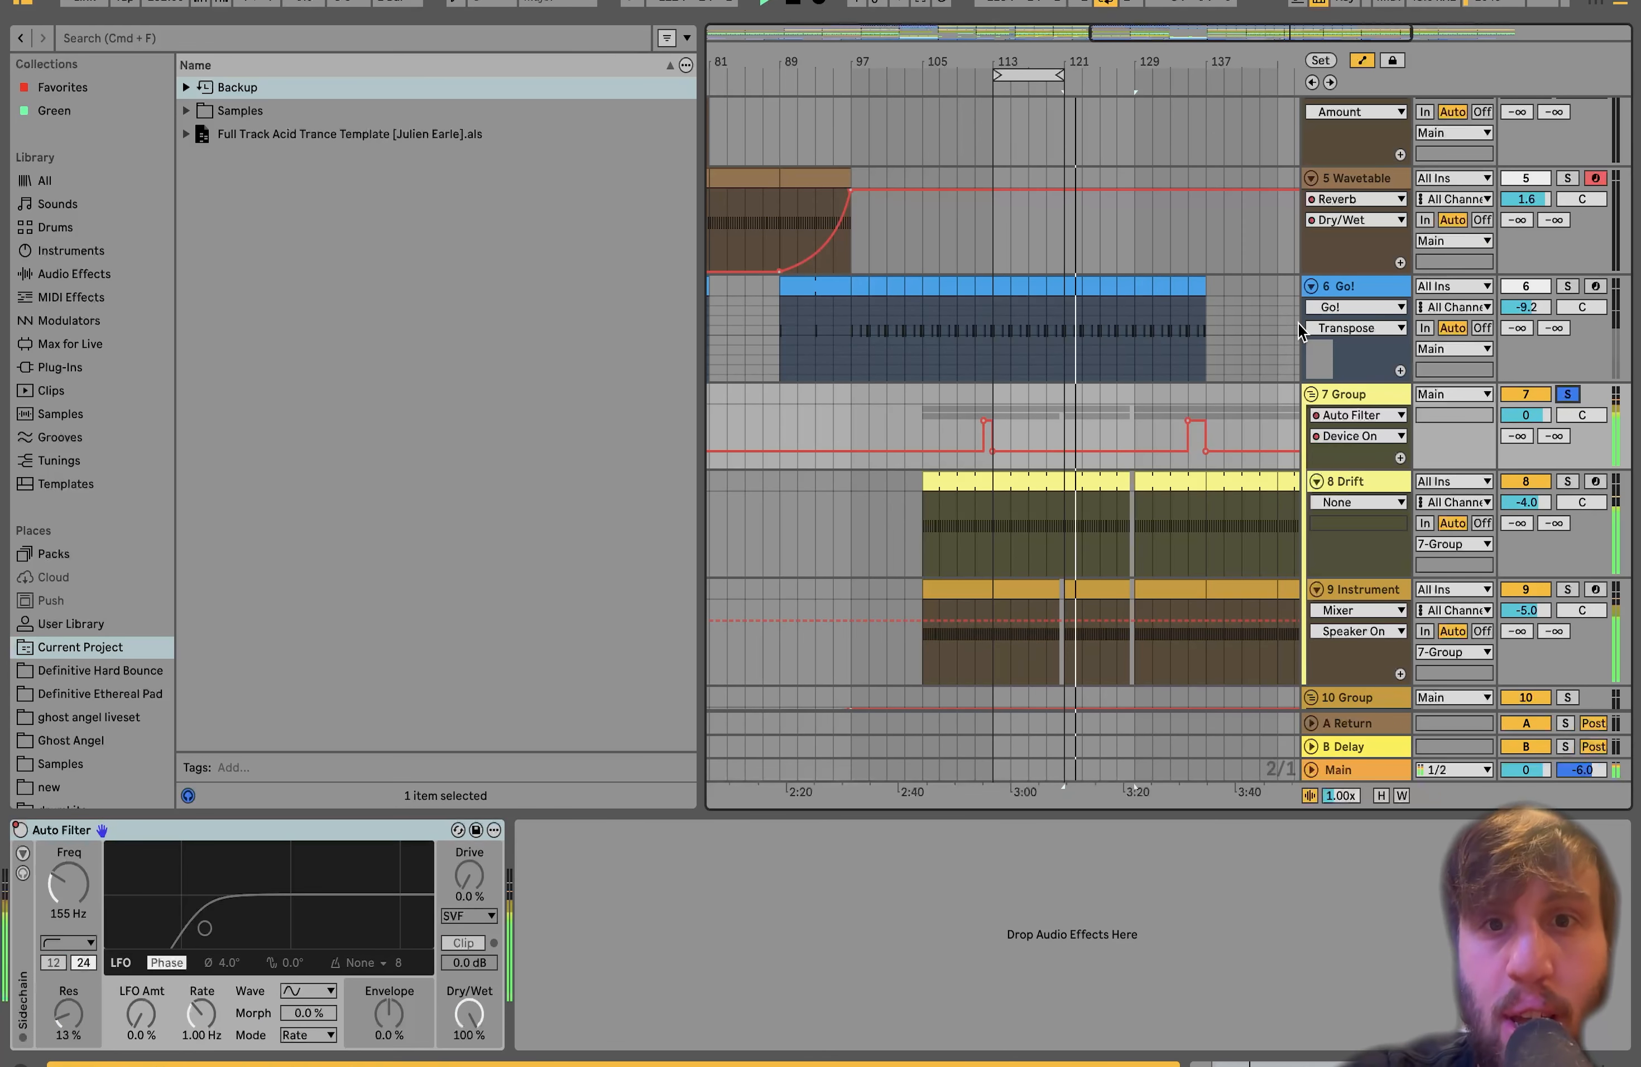
# Clear 7 Group's solo and play the full mix from the 13 ohhHOE430 clip at bar 121
pyautogui.scroll(-4, 1297, 323)
pyautogui.scroll(-5, 1564, 146)
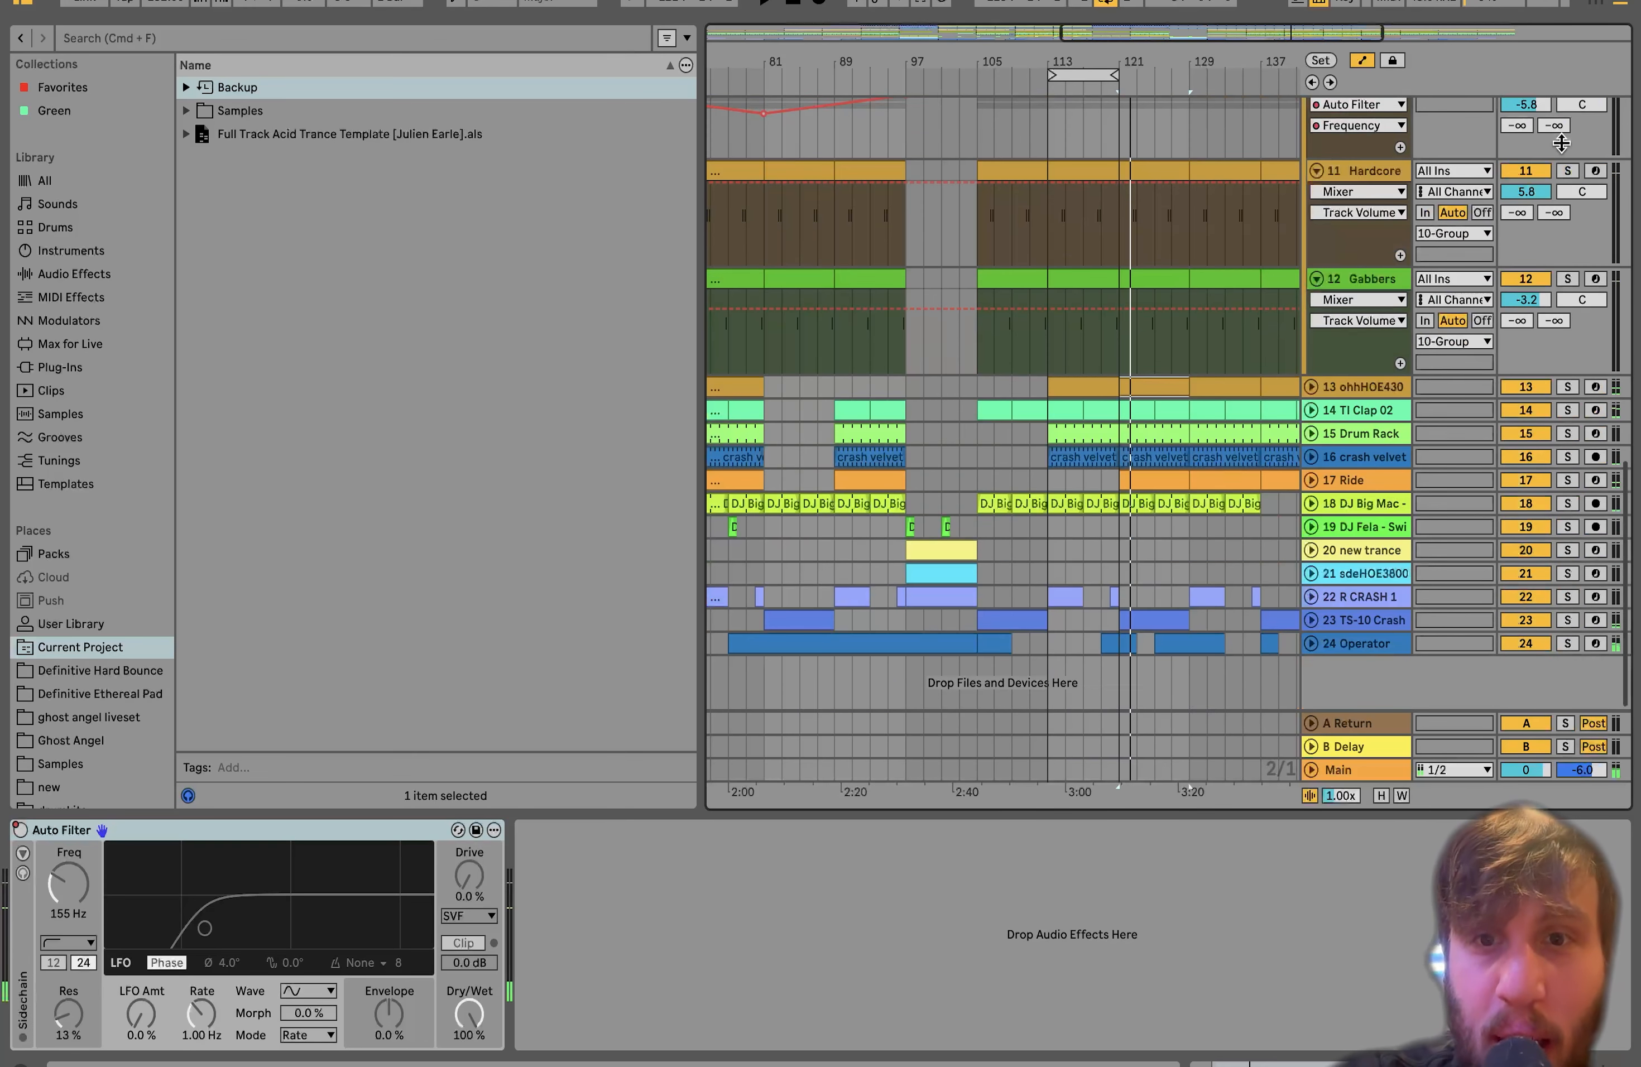
pyautogui.click(1152, 384)
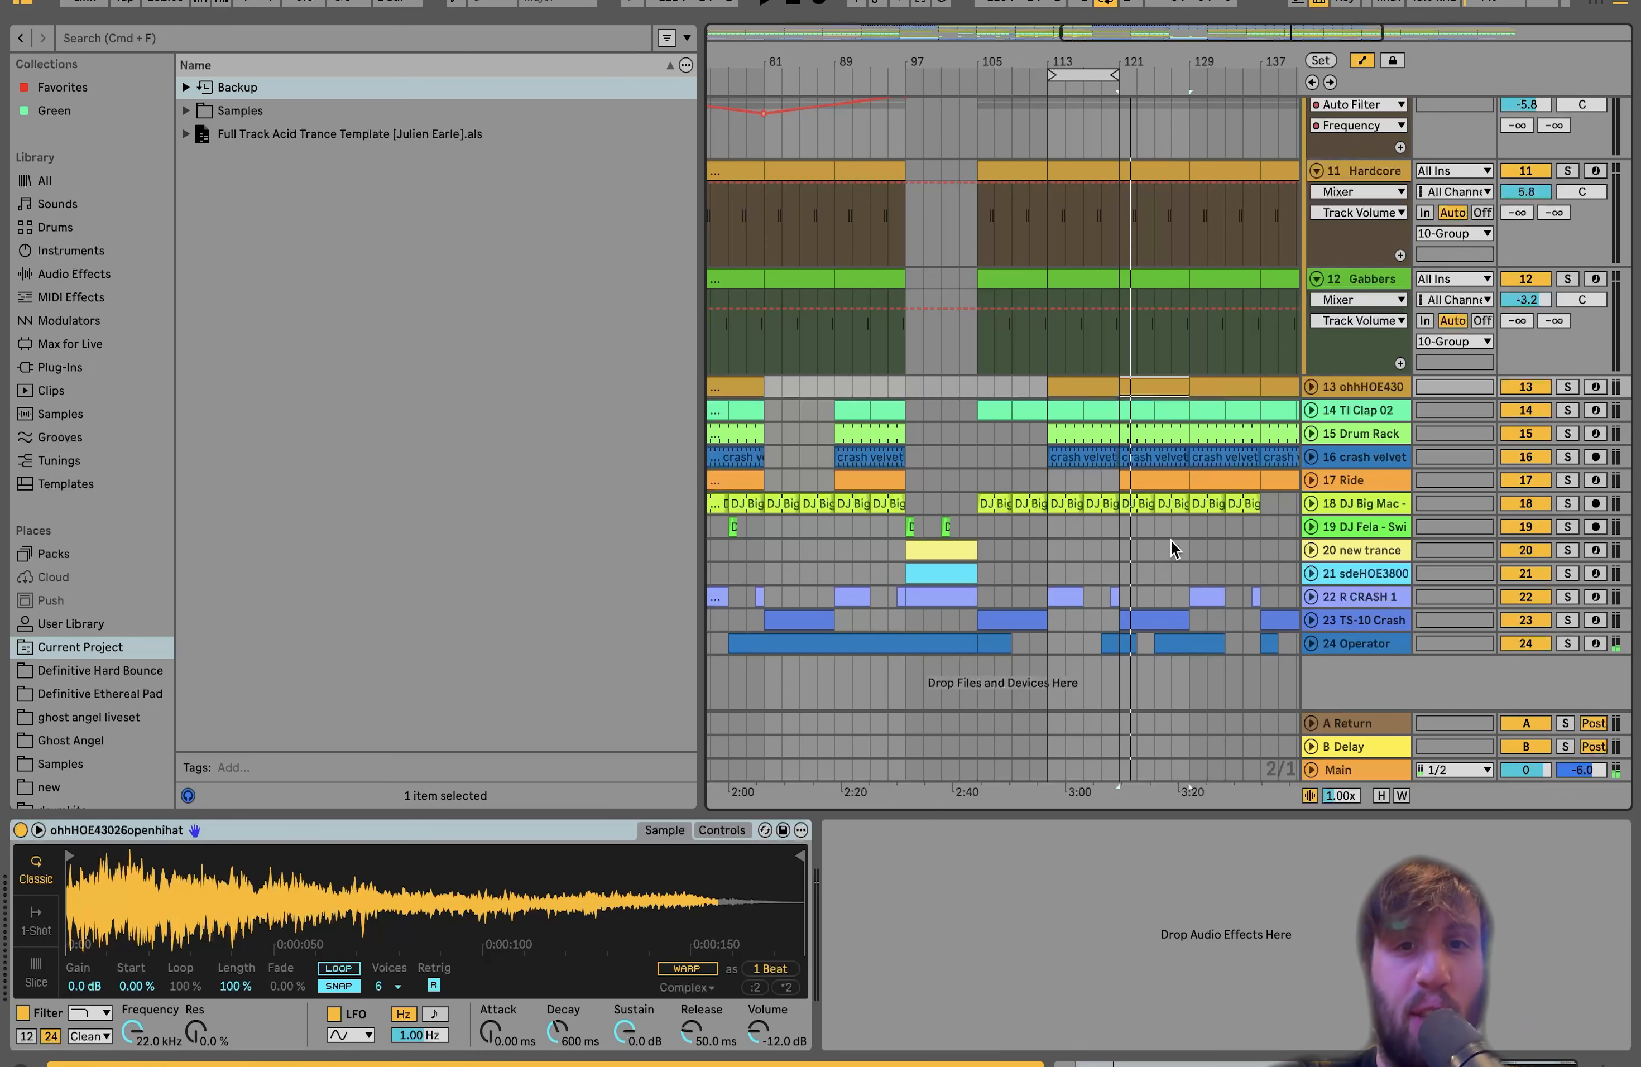
pyautogui.press('space')
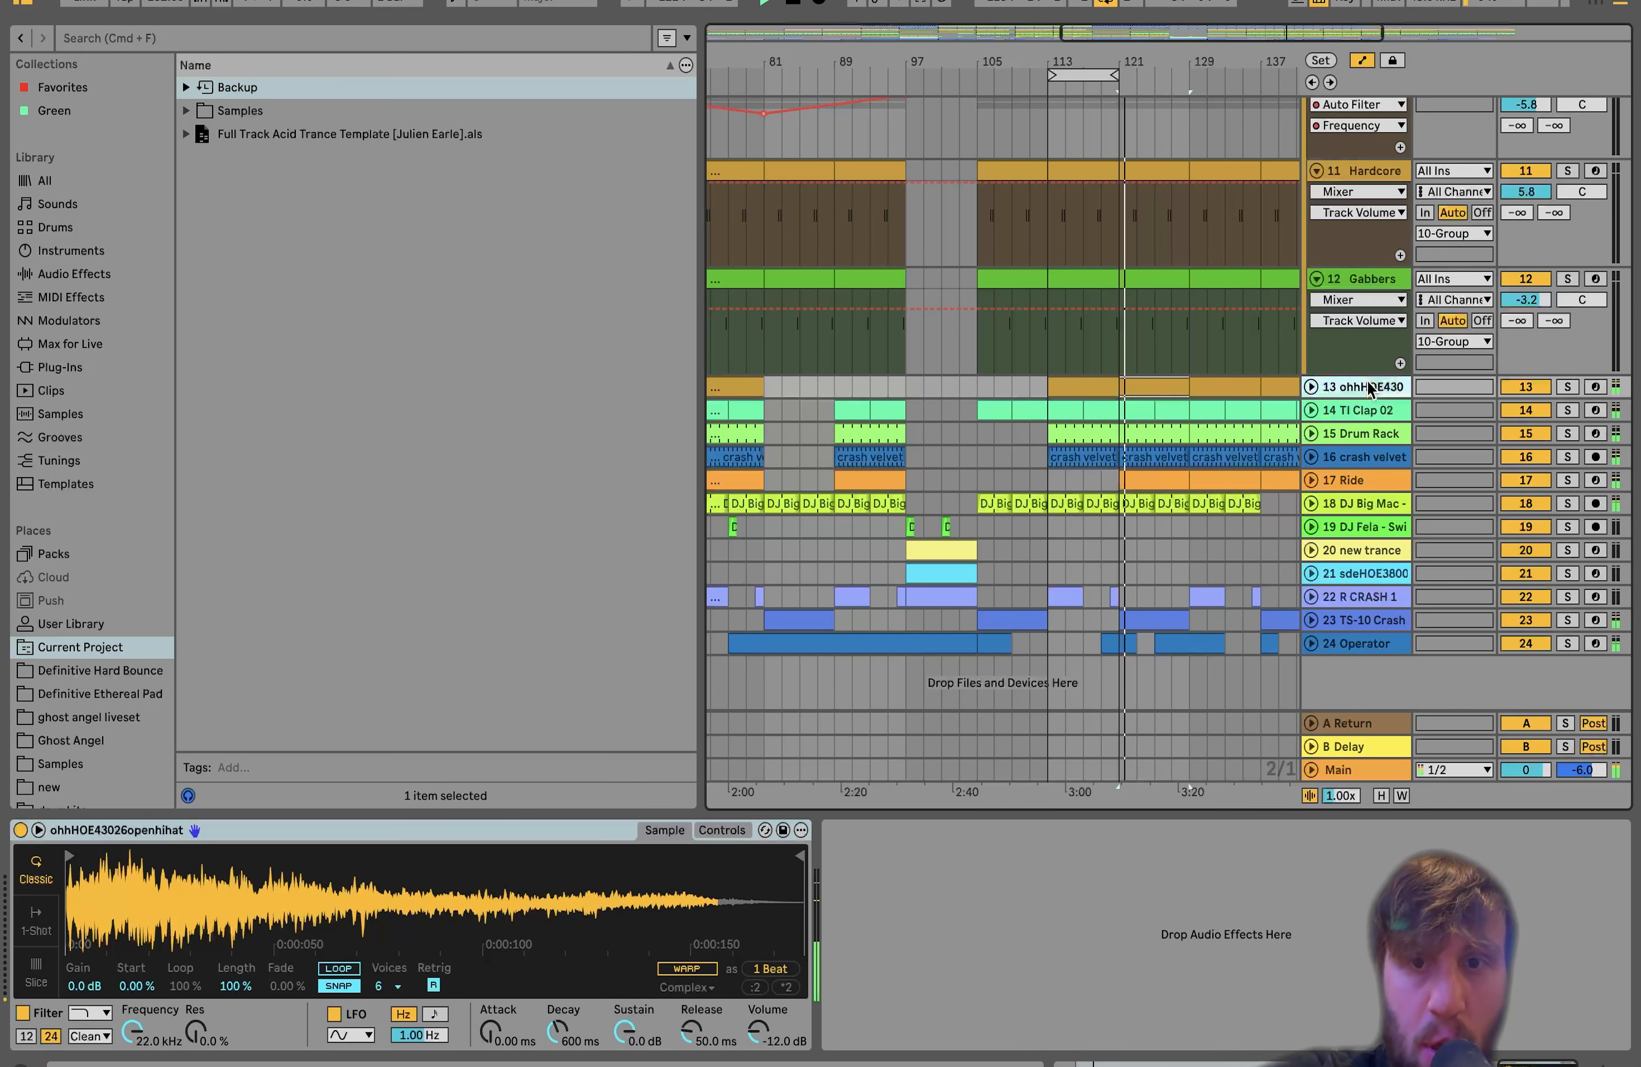
# Solo tracks 13 ohhHOE430 to 17 Ride together and unfold their lanes in the arrangement
pyautogui.keyDown('shift'); pyautogui.click(1362, 482); pyautogui.keyUp('shift')
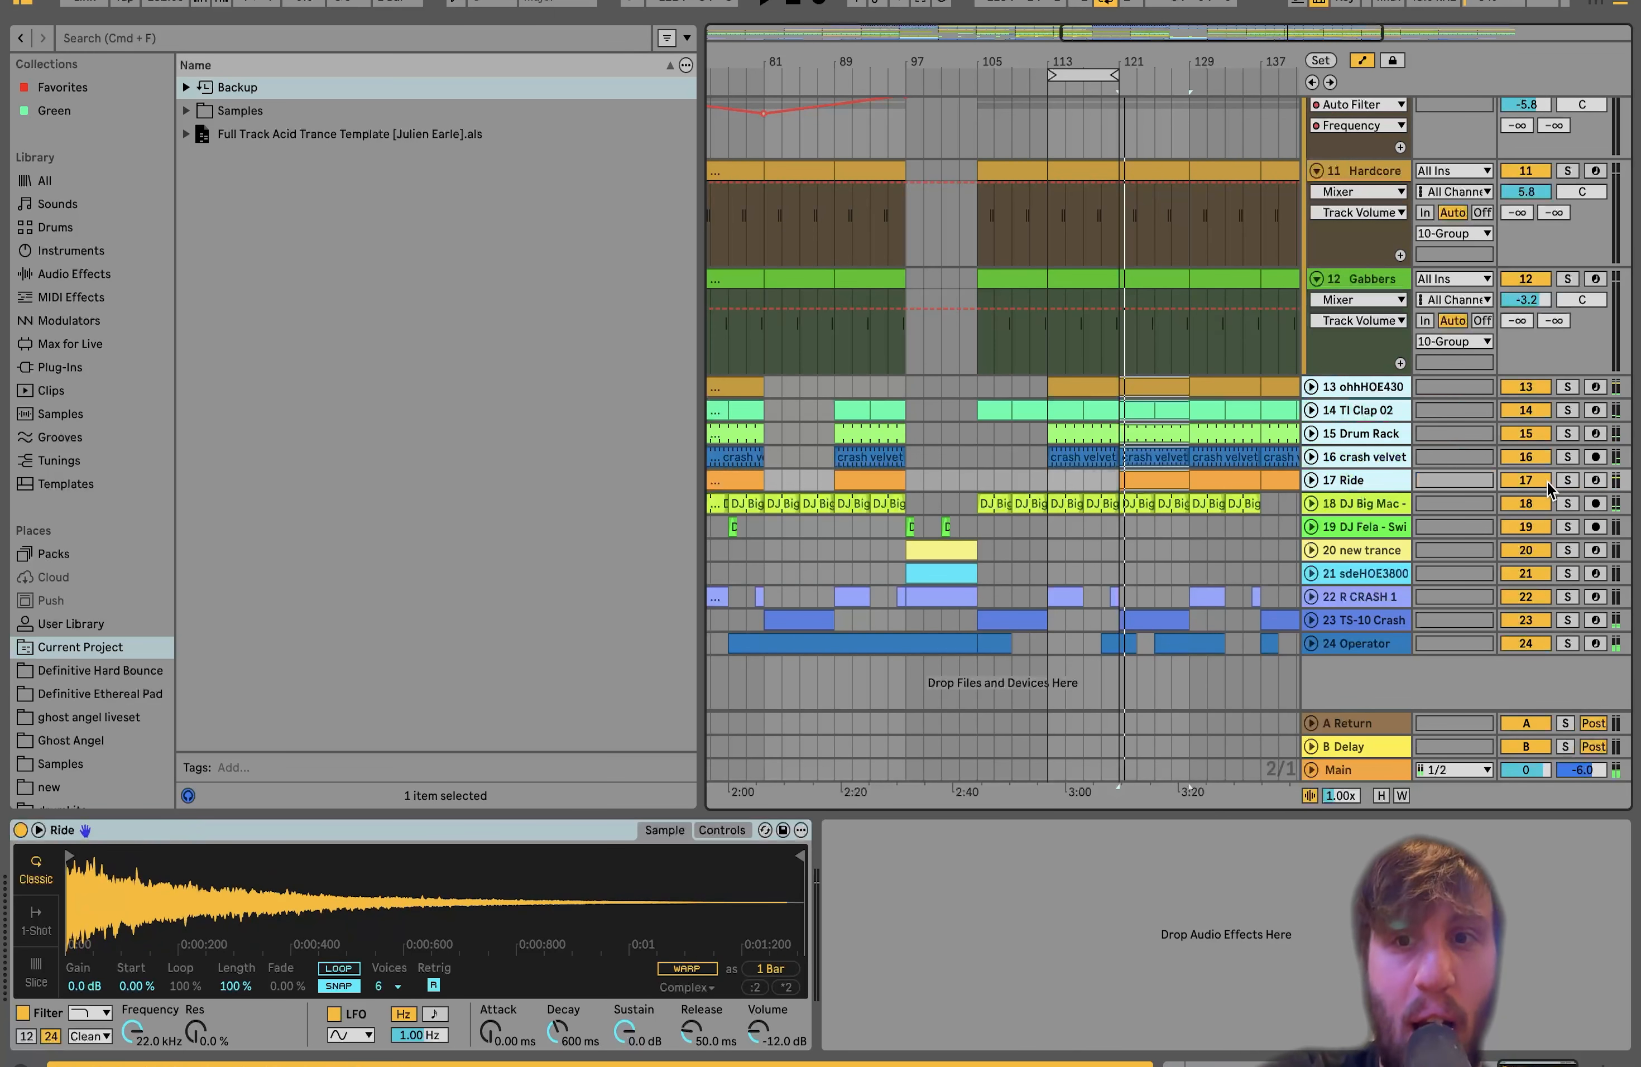
pyautogui.click(1568, 481)
pyautogui.click(1312, 388)
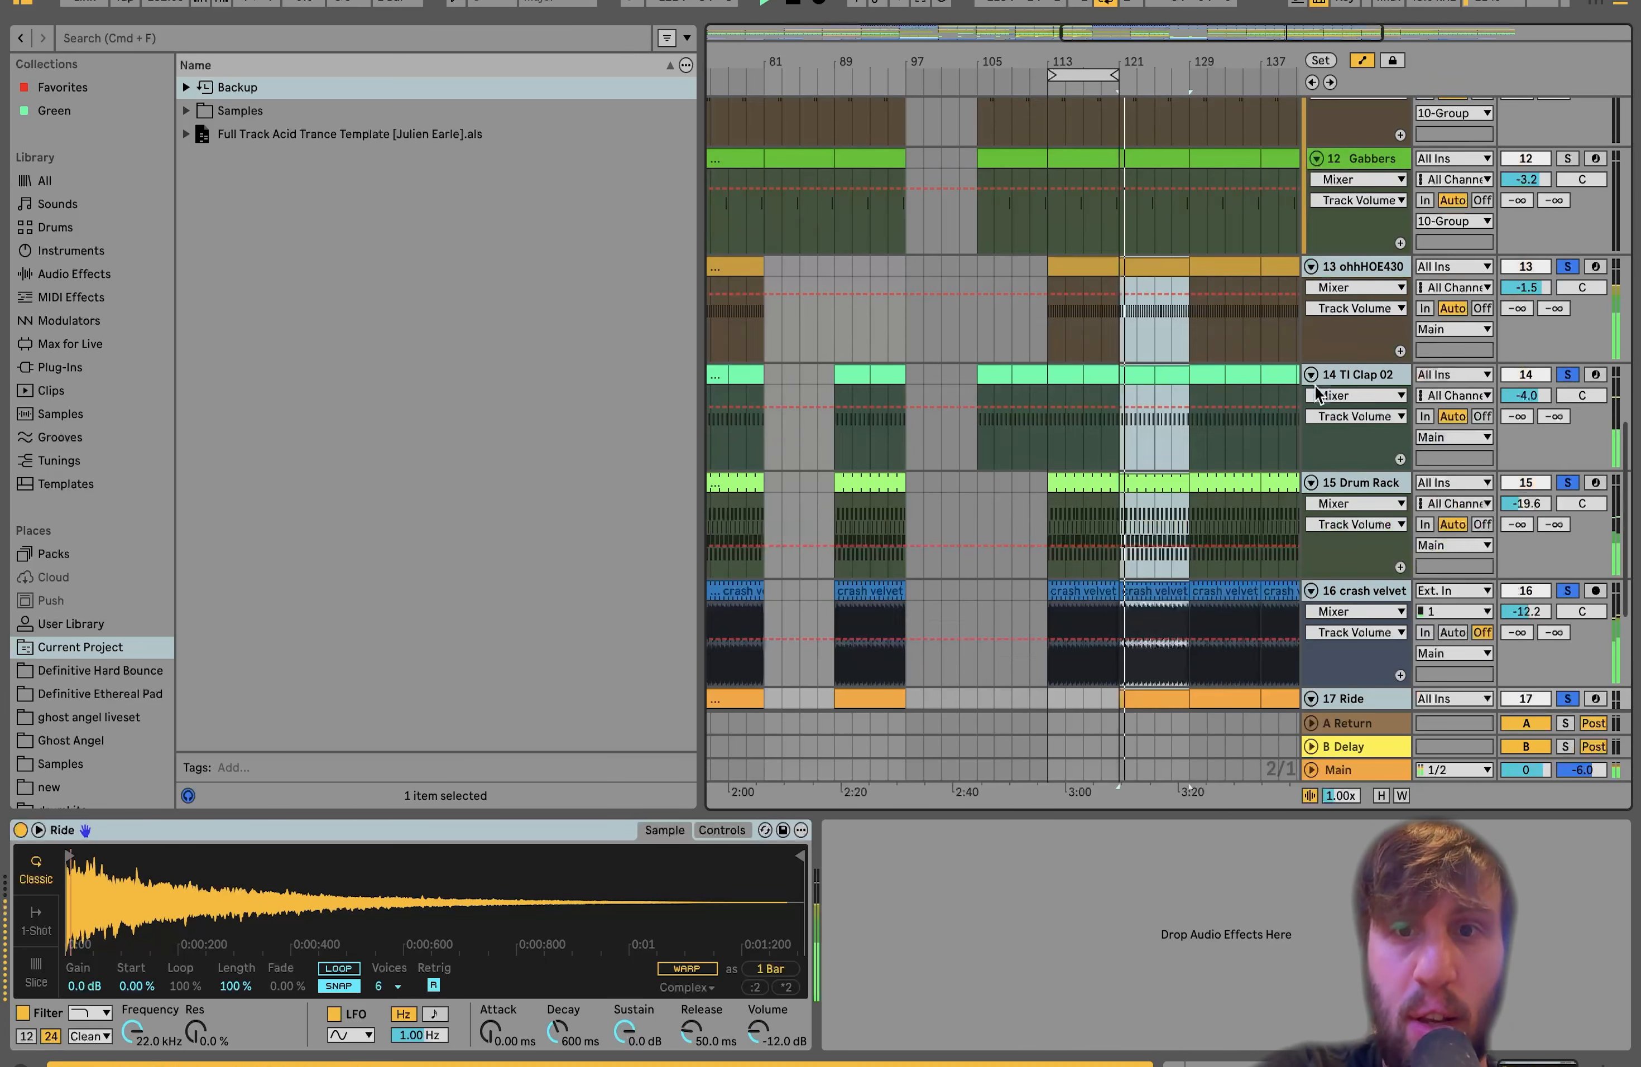
# Play 13 ohhHOE430 soloed on its own, followed by 14 TI Clap 02 soloed on its own
pyautogui.click(1355, 266)
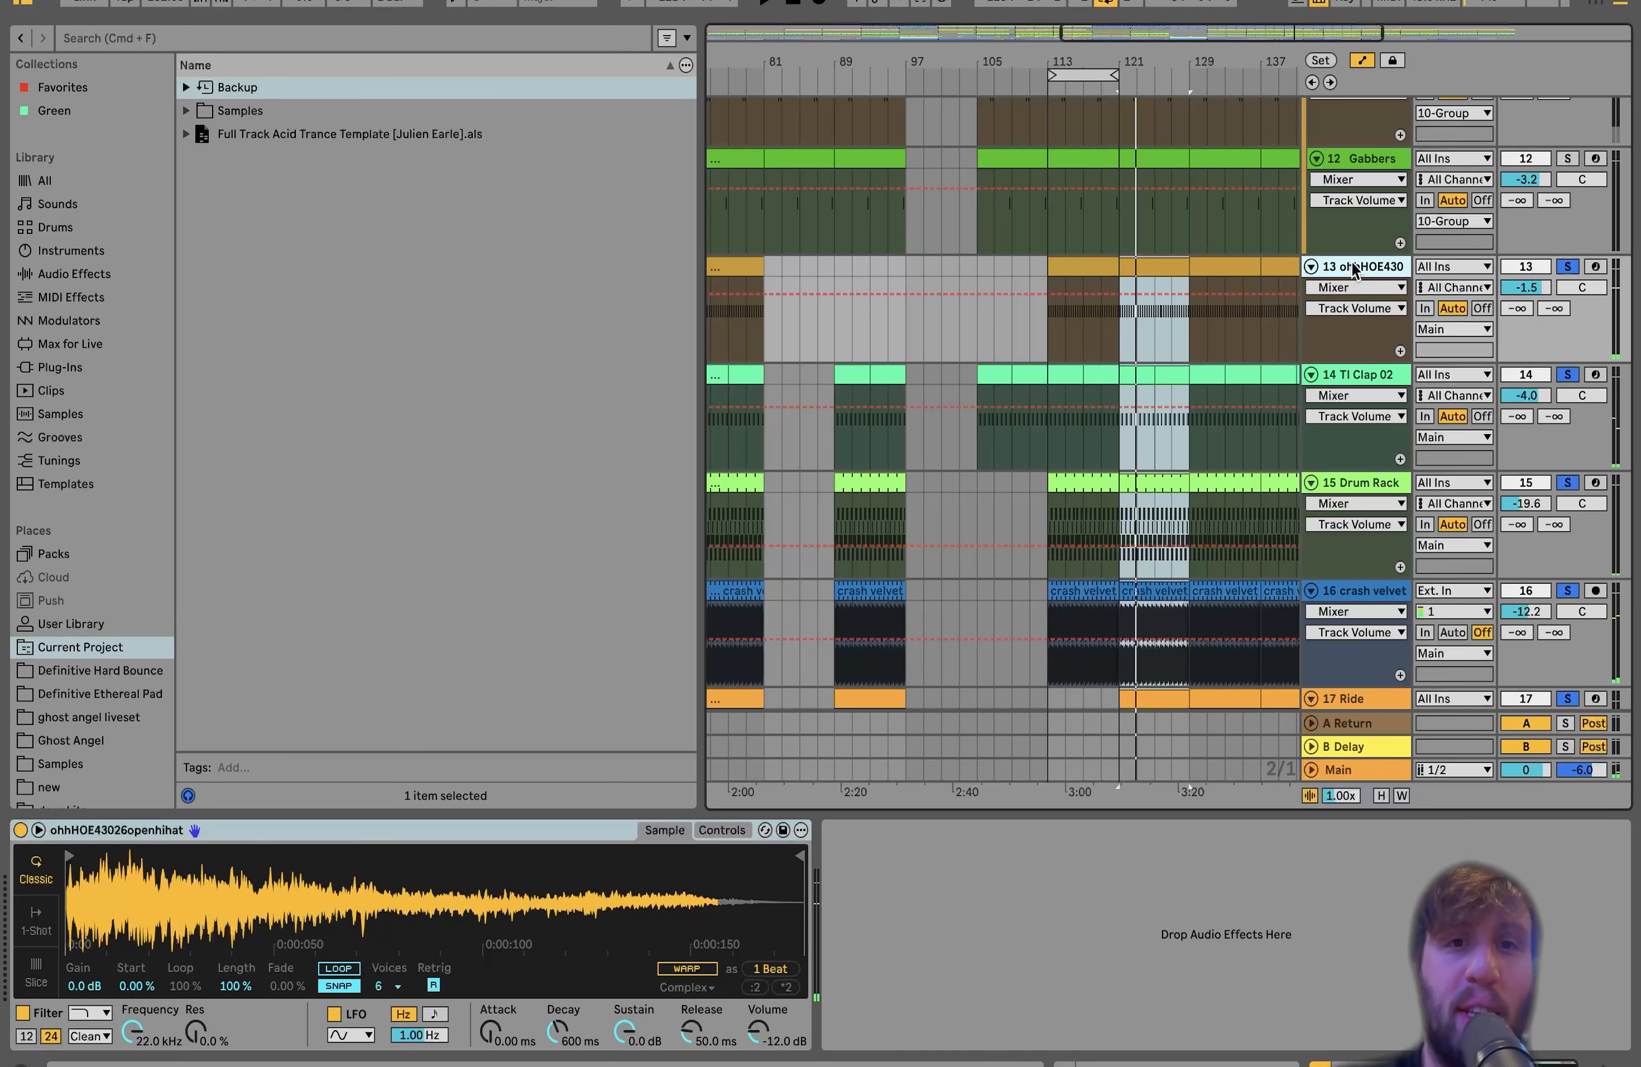
pyautogui.scroll(-3, 1352, 269)
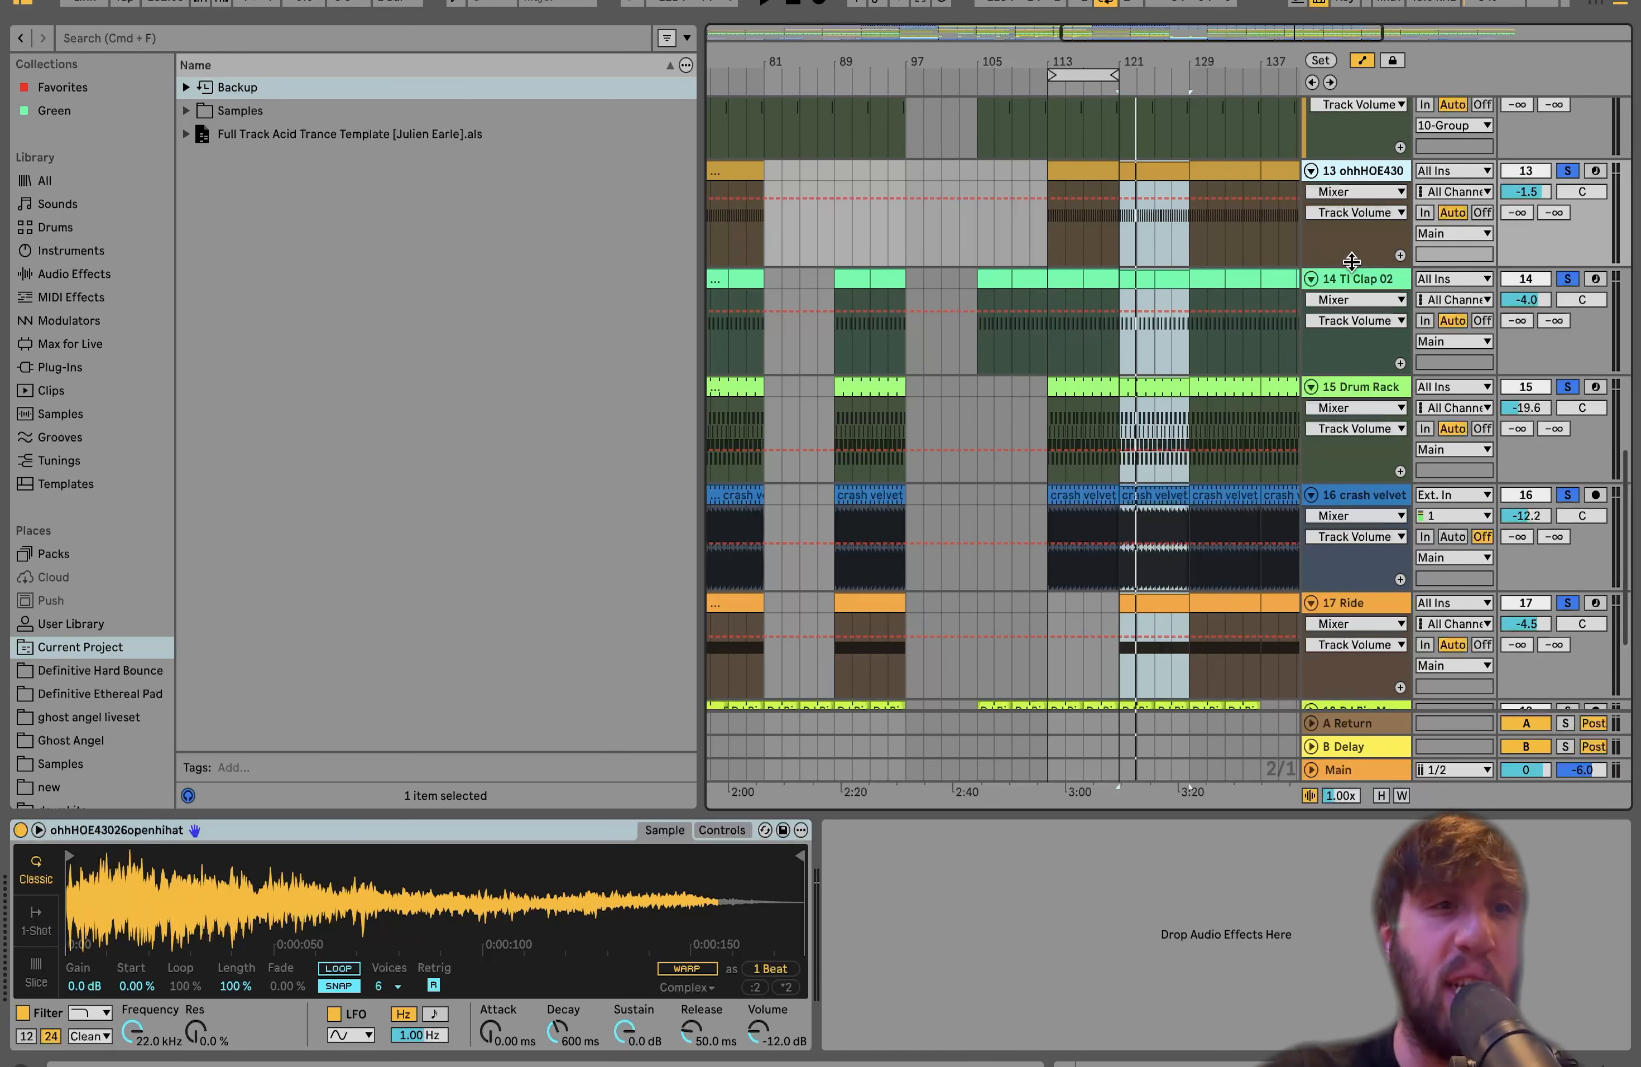
pyautogui.click(1566, 170)
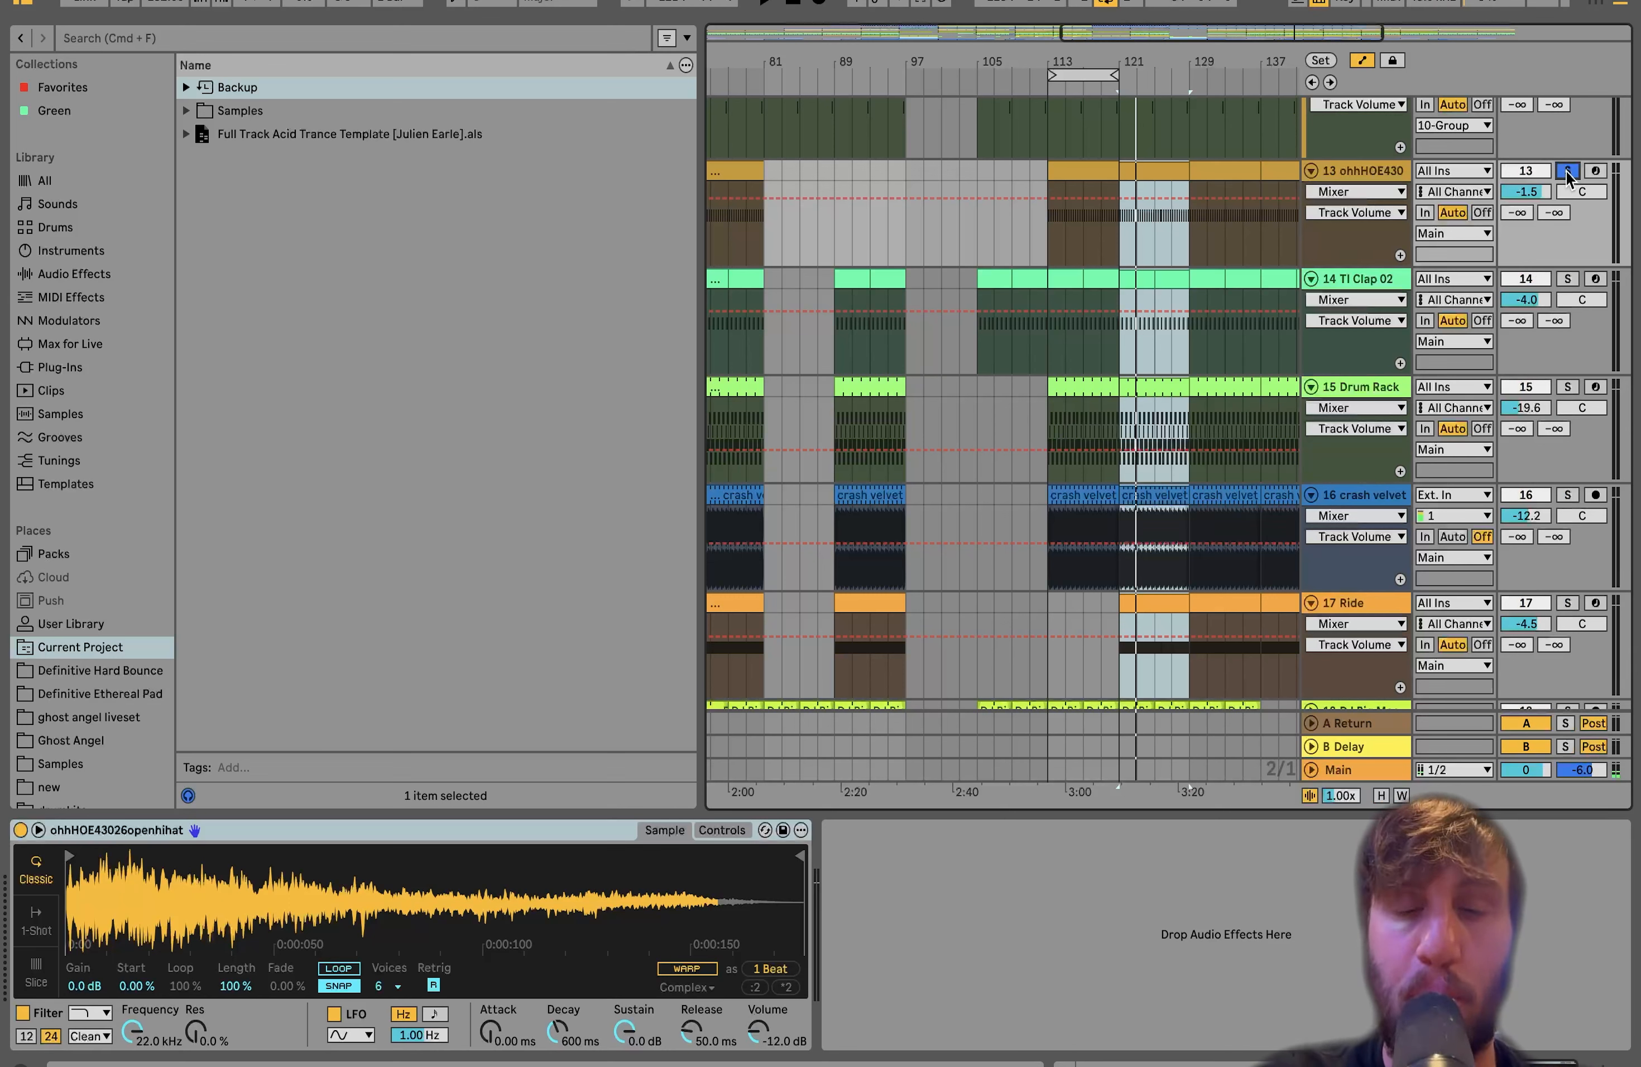
pyautogui.press('space')
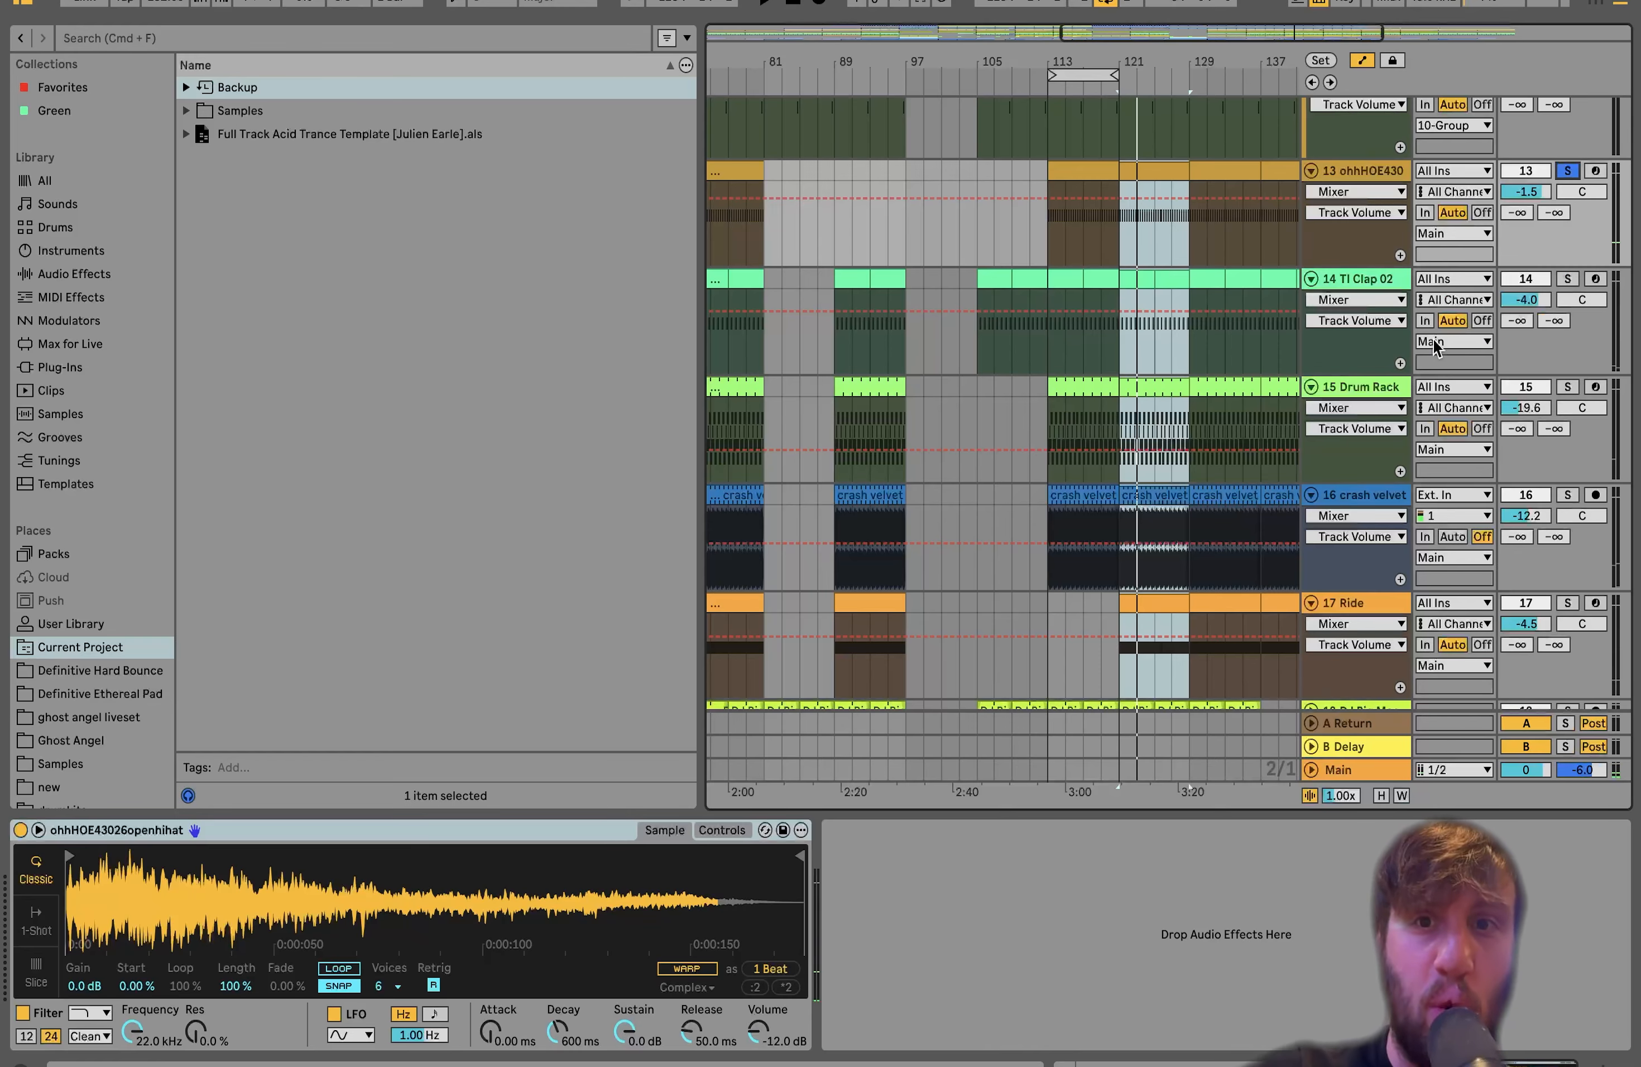
pyautogui.click(1567, 279)
pyautogui.press('space')
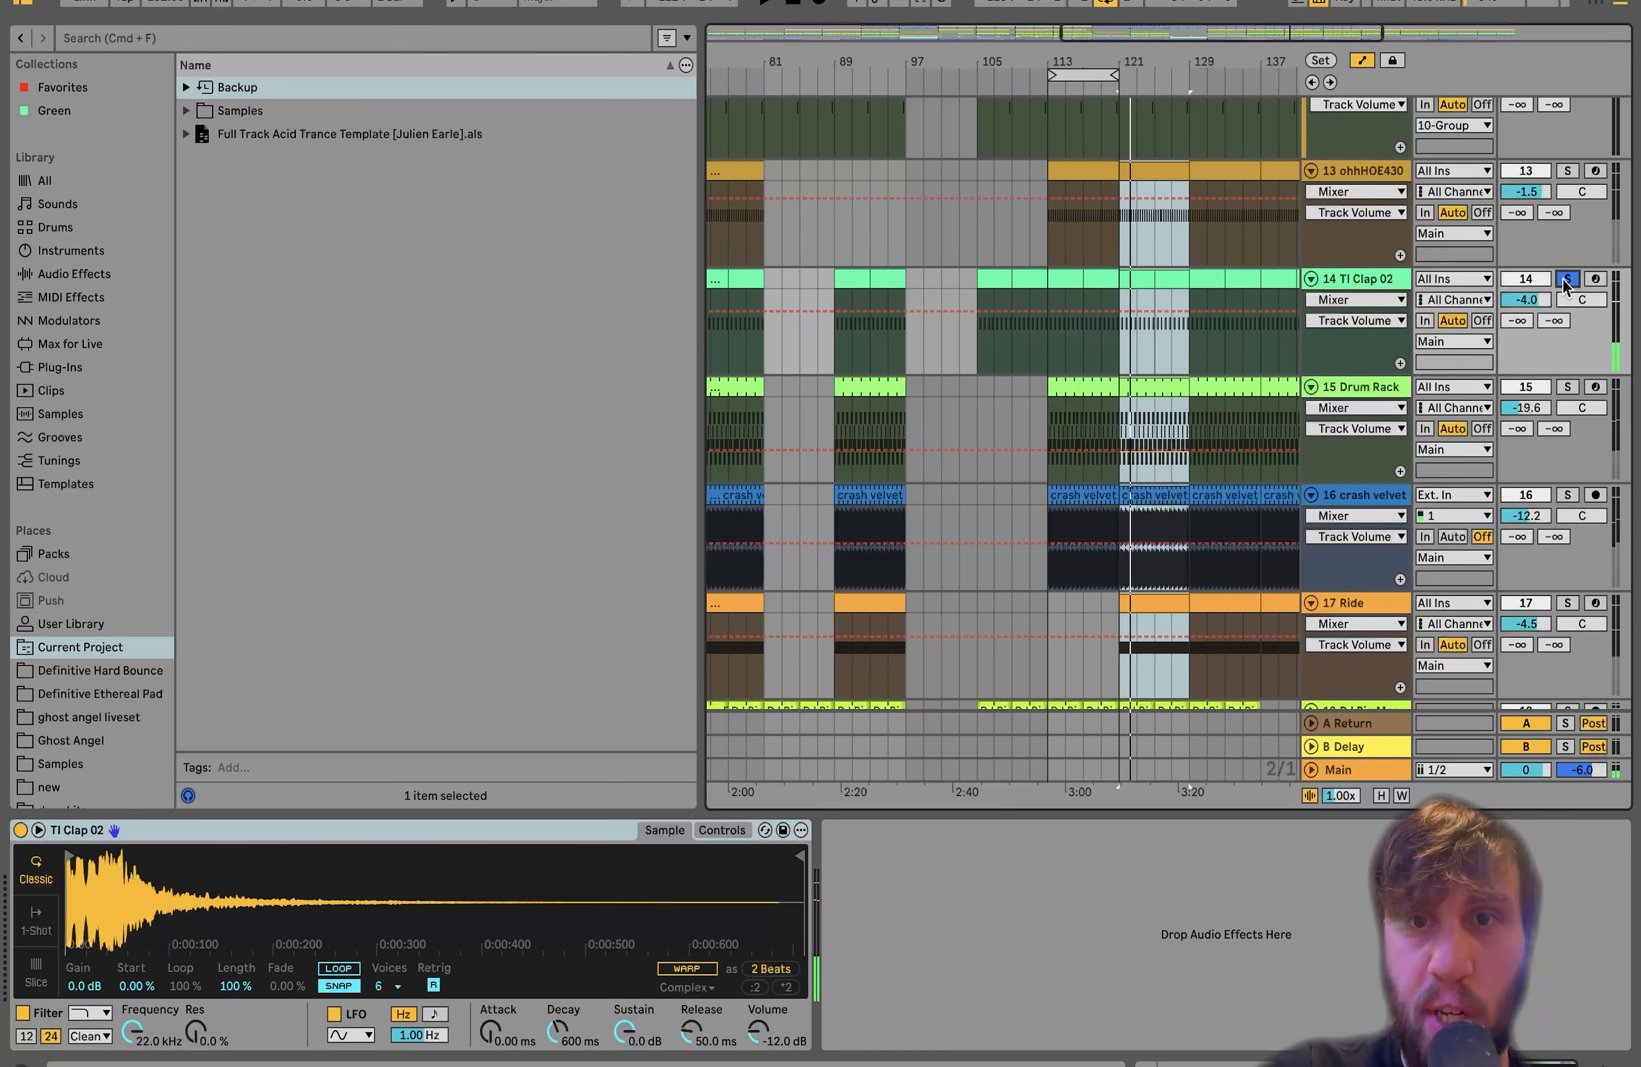
# Add 13 ohhHOE430 and 7 Group to the soloed clap track and play them together
pyautogui.scroll(3, 1564, 281)
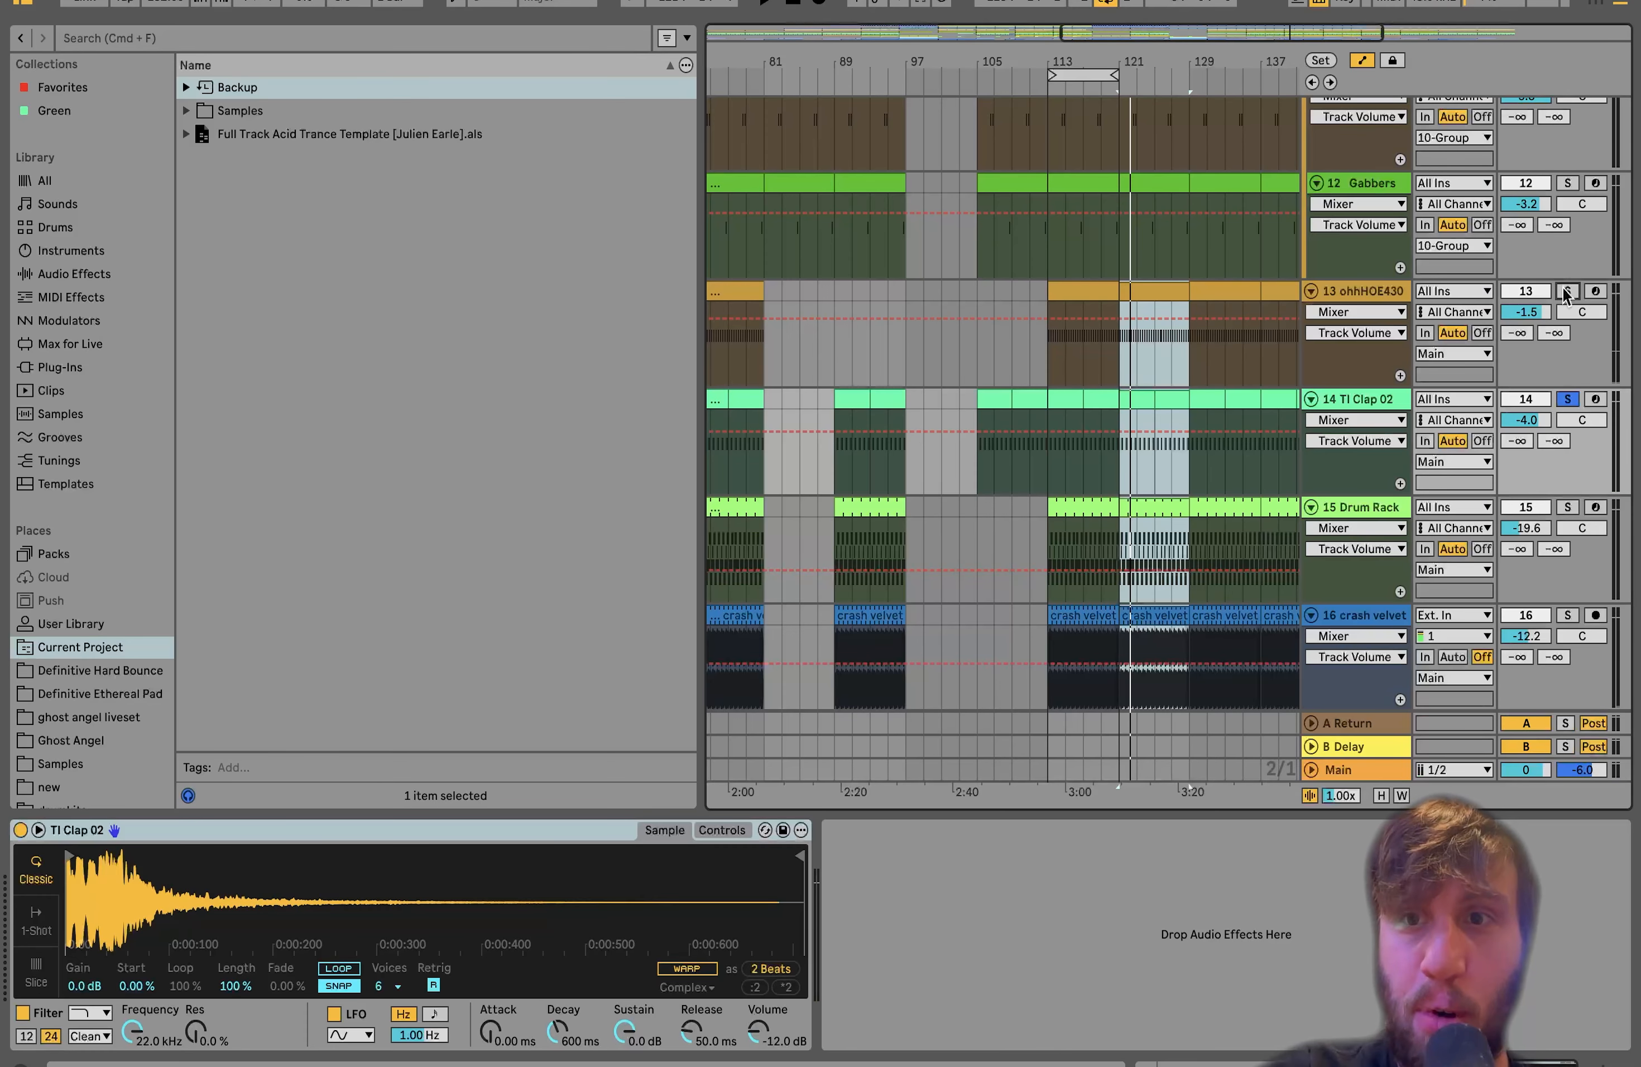
pyautogui.click(1567, 290)
pyautogui.scroll(10, 1565, 333)
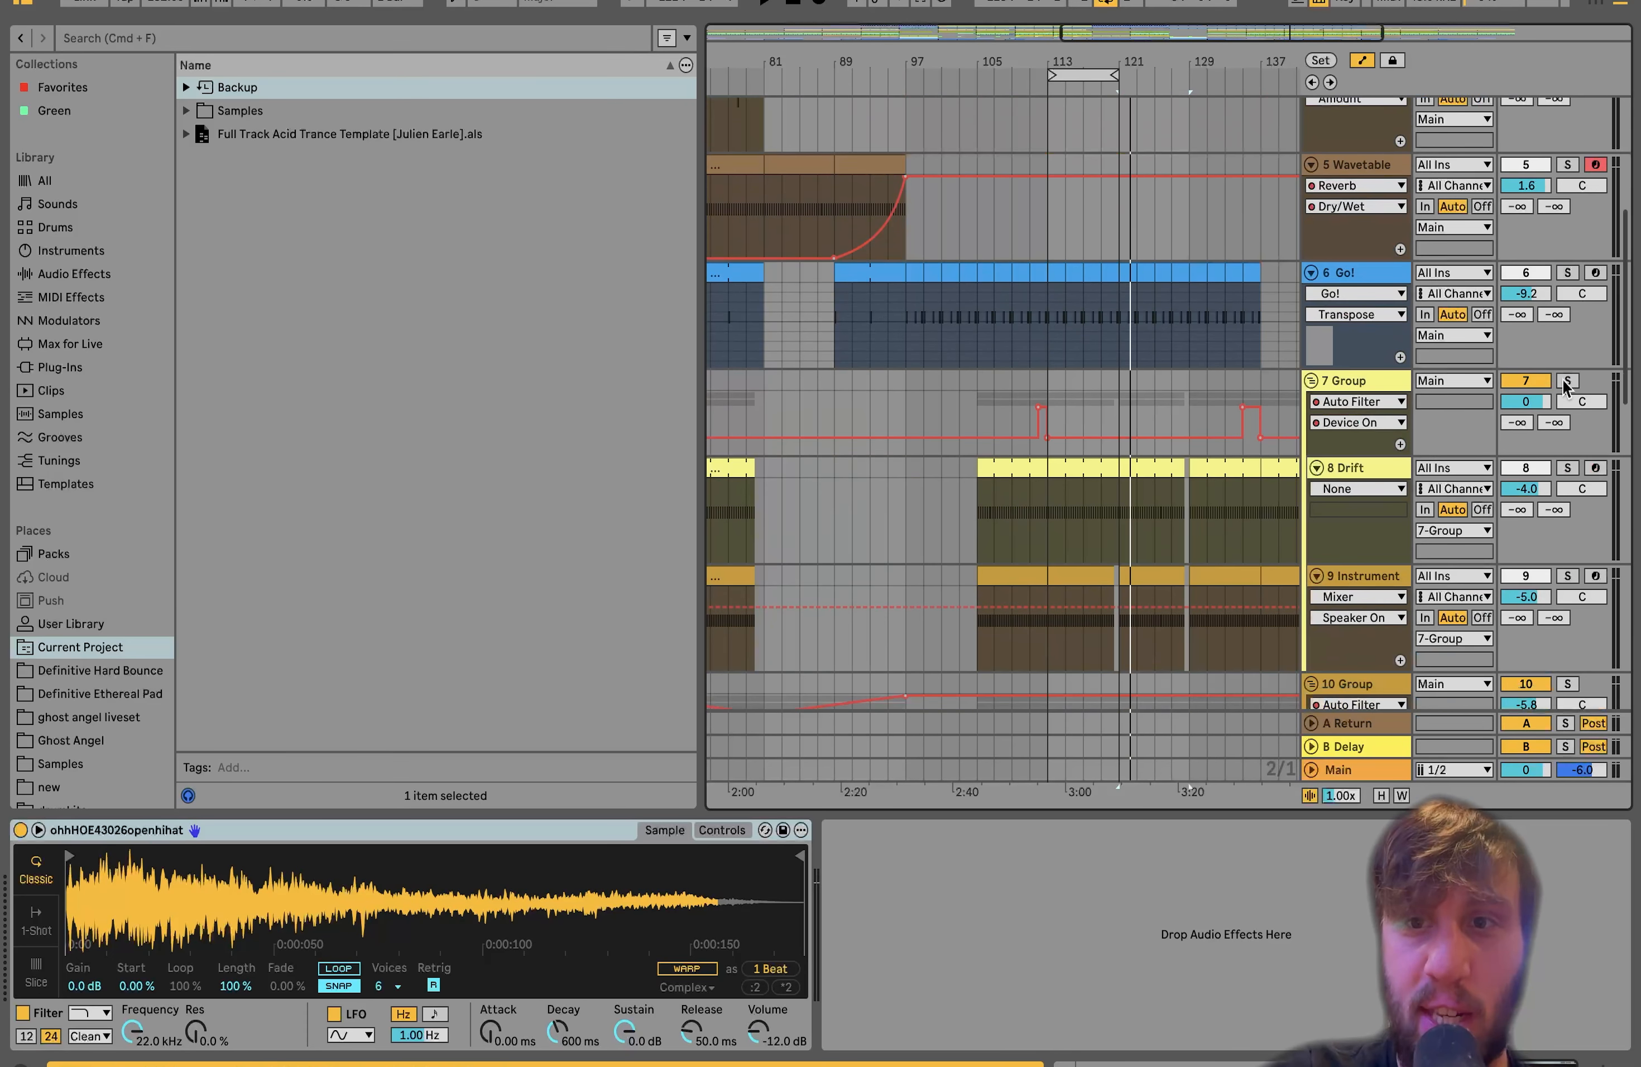
pyautogui.click(1566, 381)
pyautogui.scroll(-10, 1565, 385)
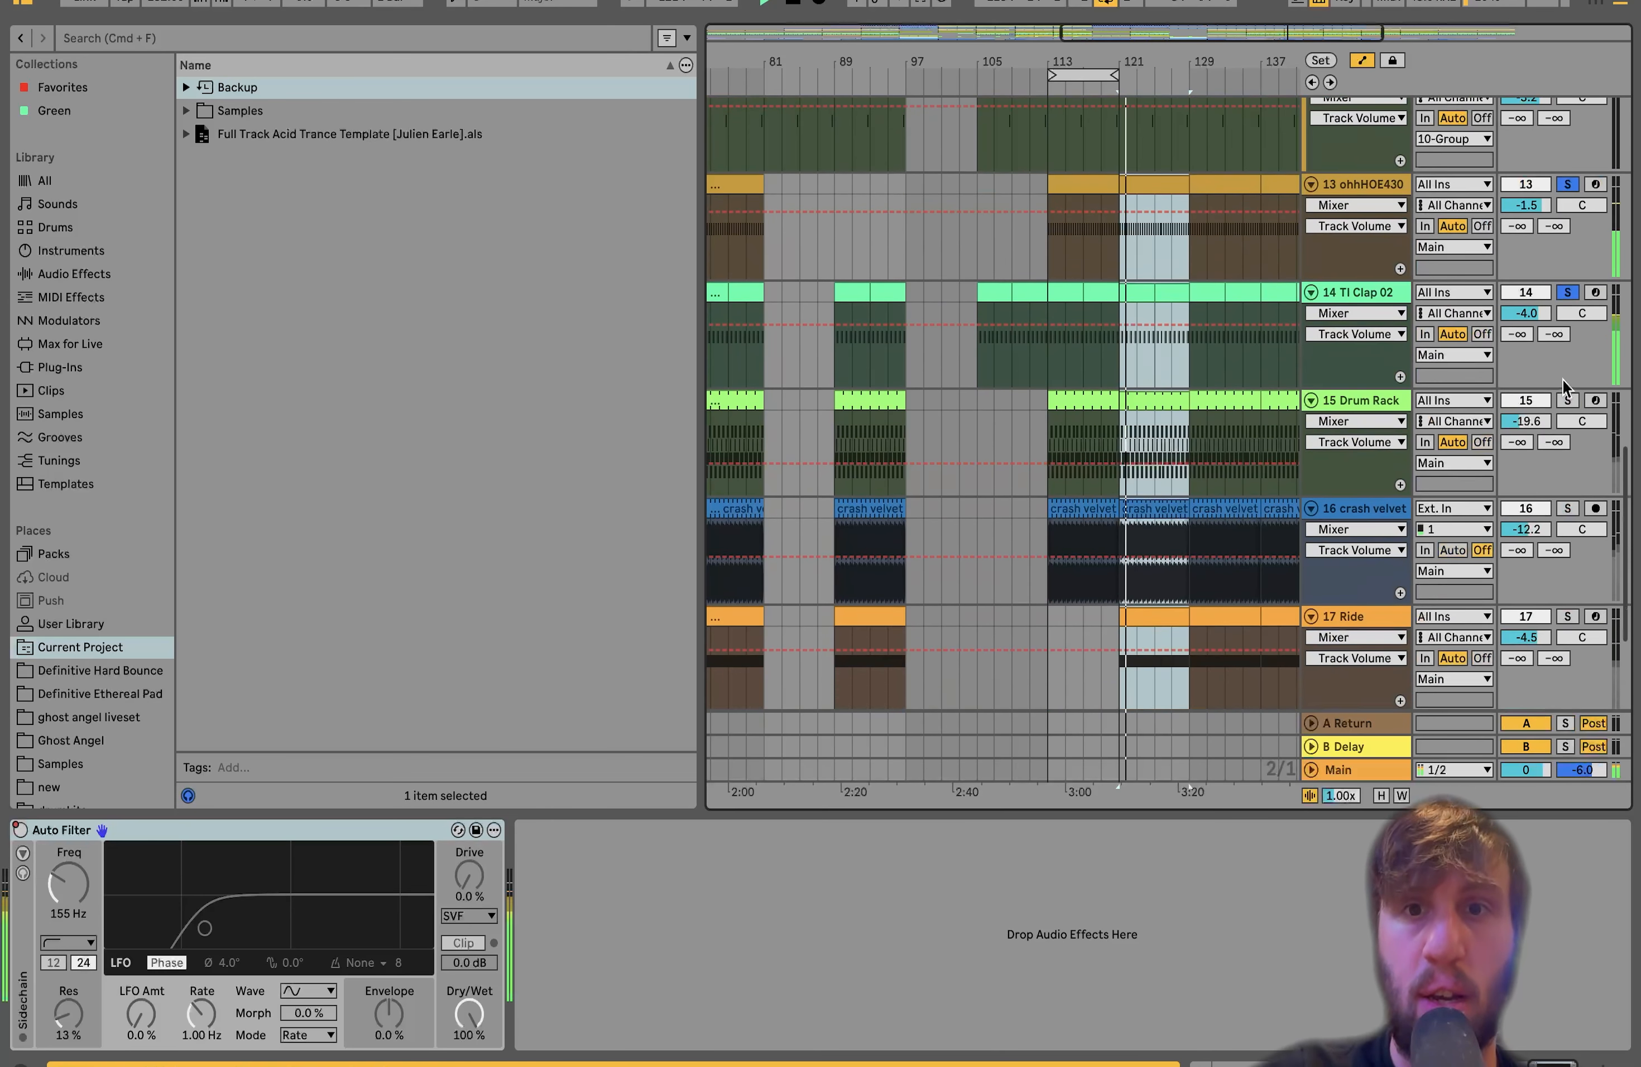
pyautogui.scroll(-3, 1564, 384)
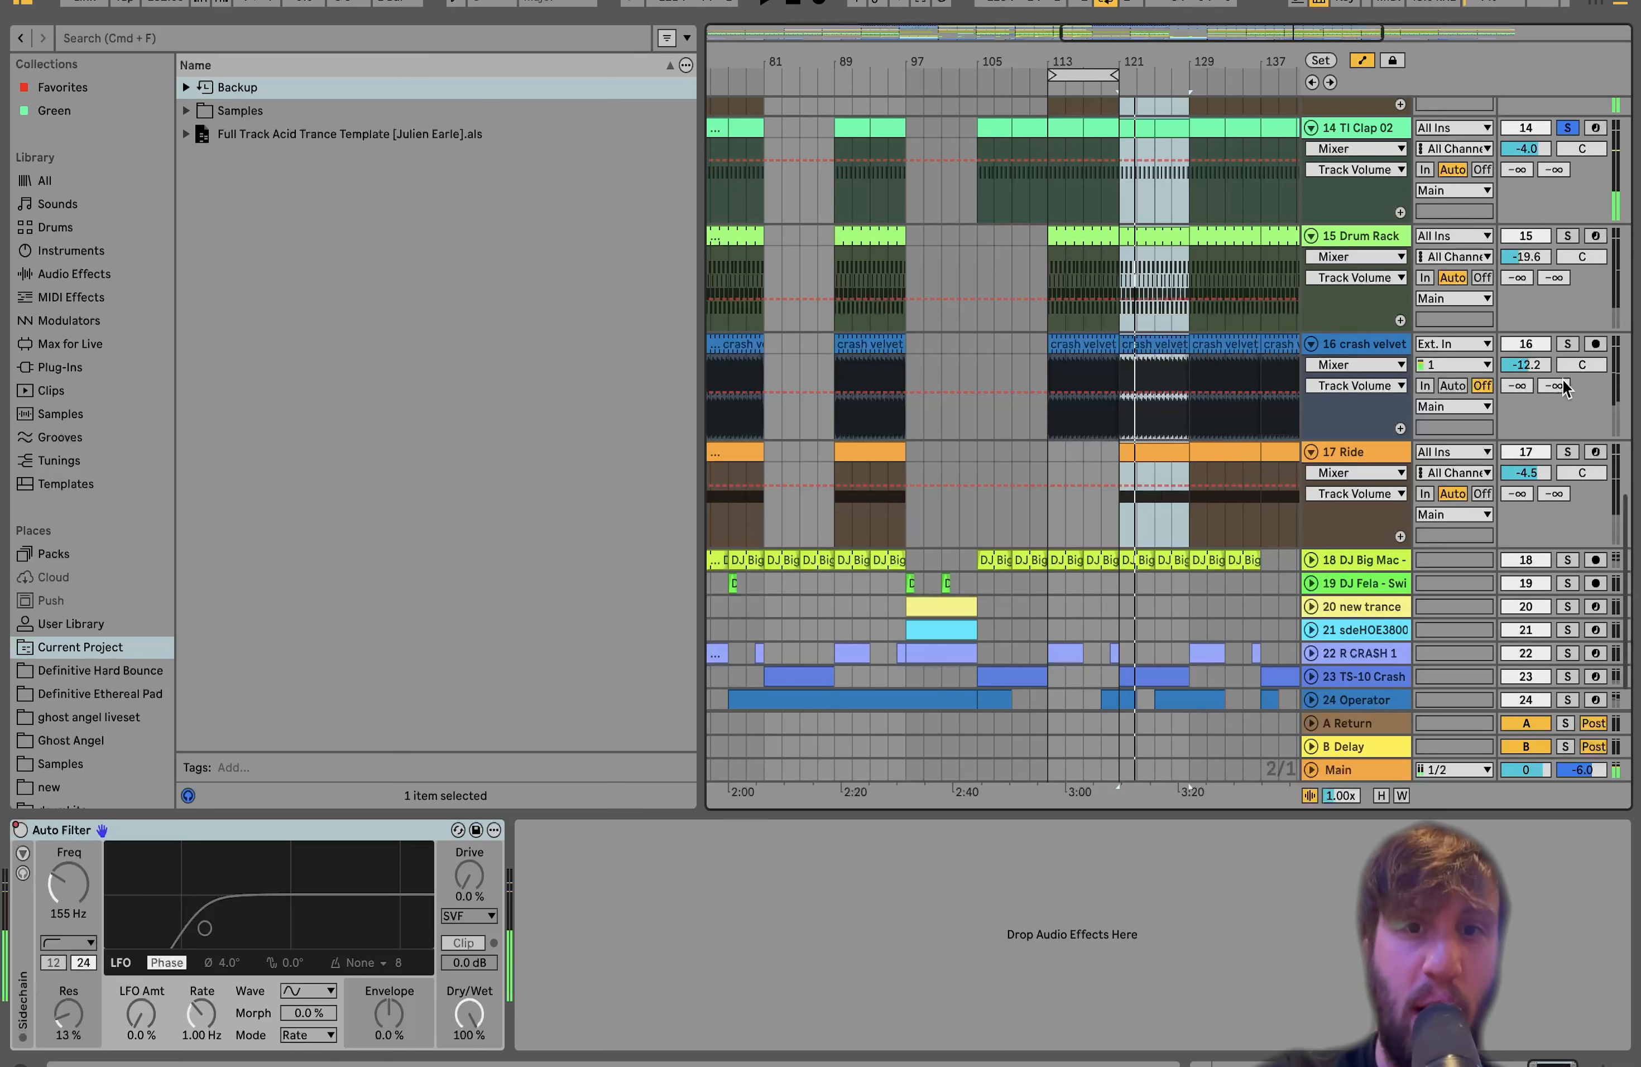
# Play 15 Drum Rack soloed on its own, followed by 13 ohhHOE430 and 14 TI Clap 02 added to the solo
pyautogui.click(1570, 241)
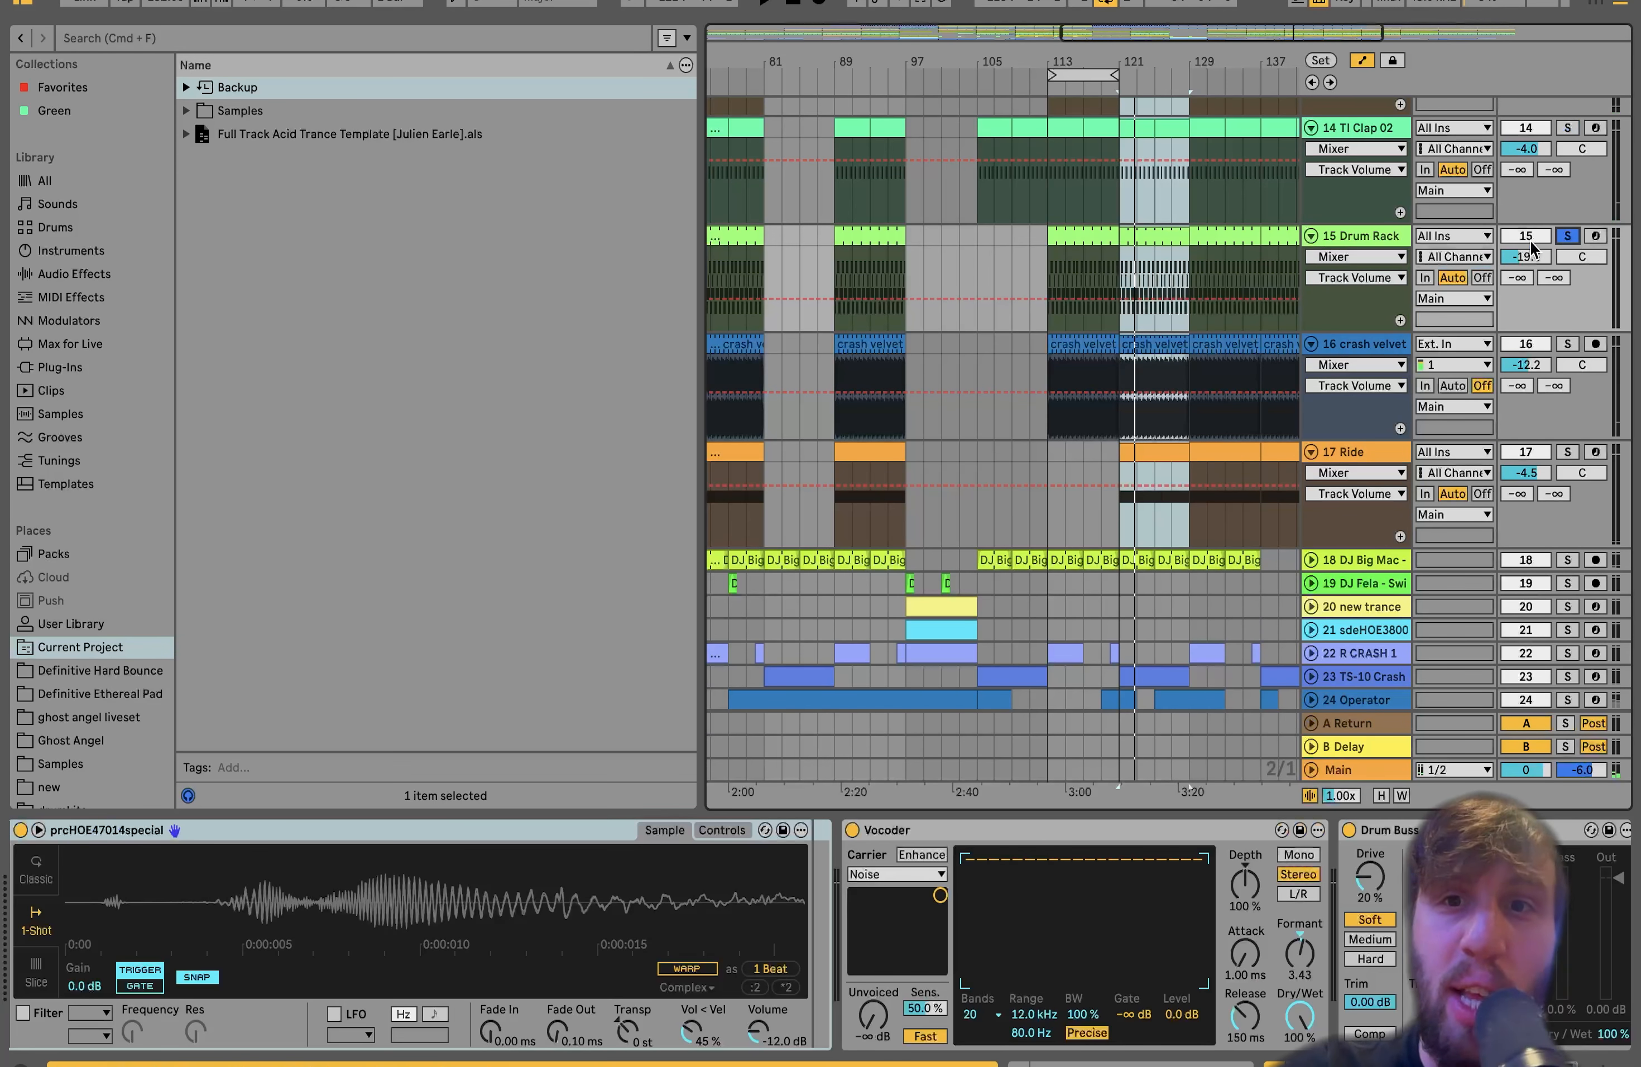
pyautogui.press('space')
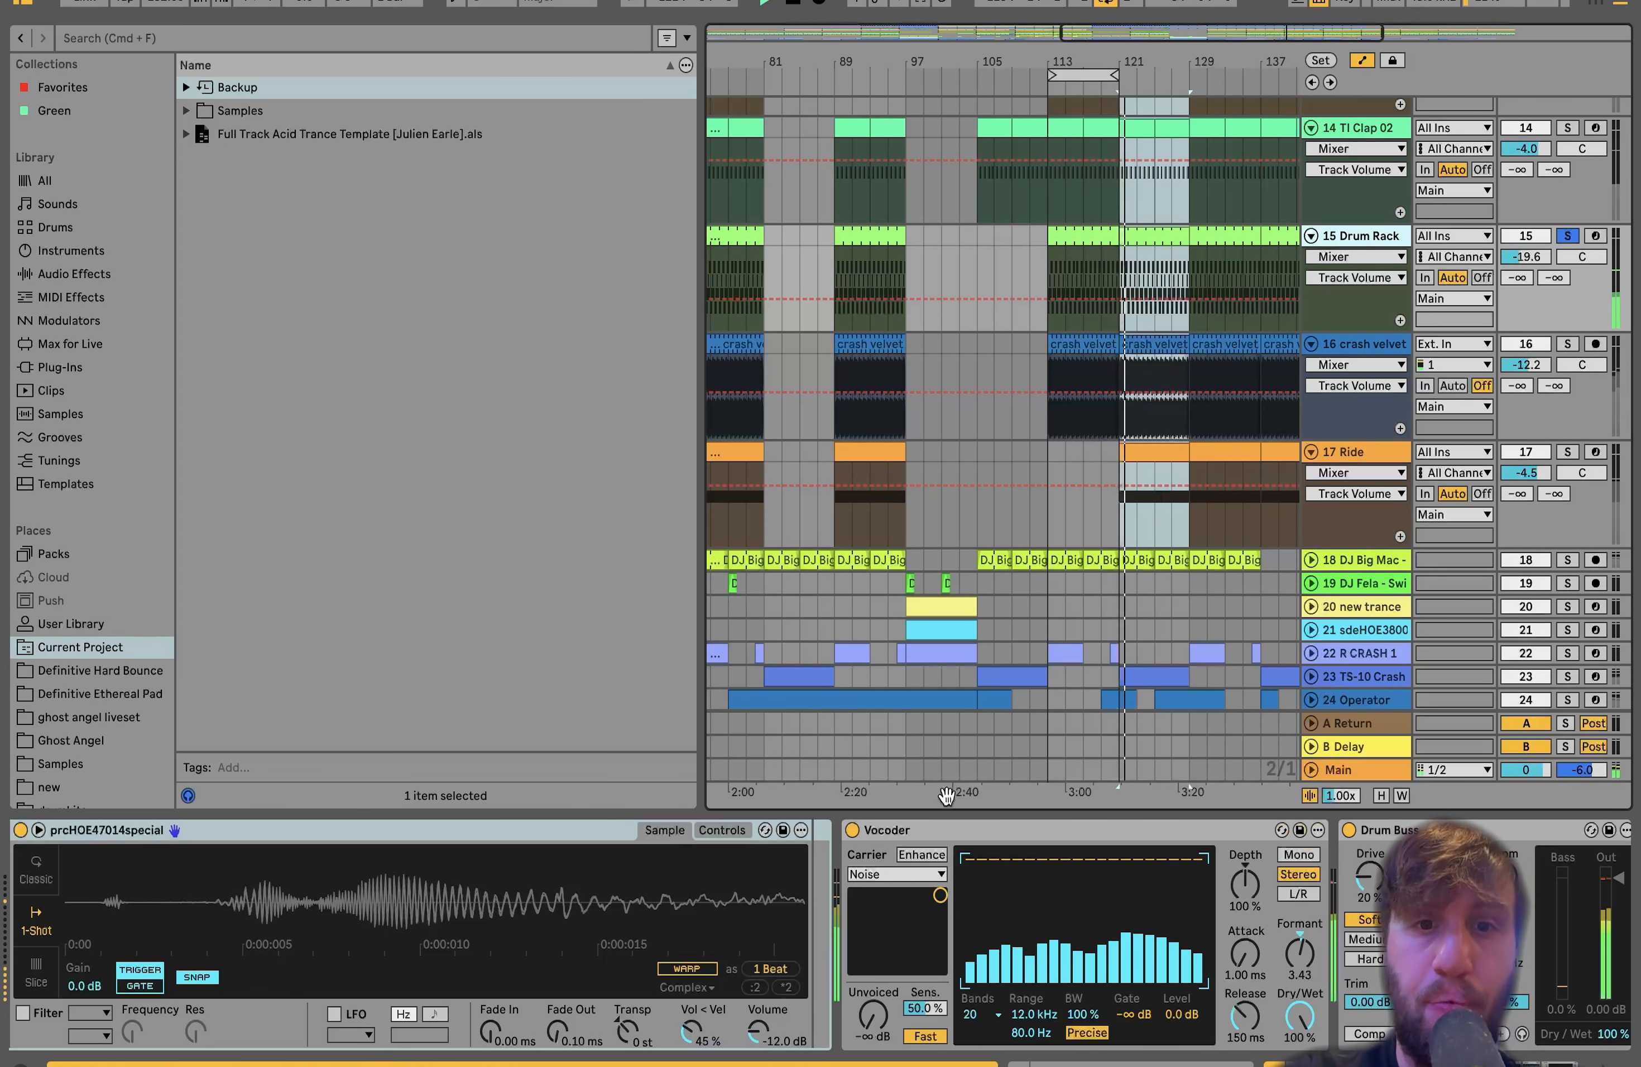
pyautogui.scroll(5, 1294, 476)
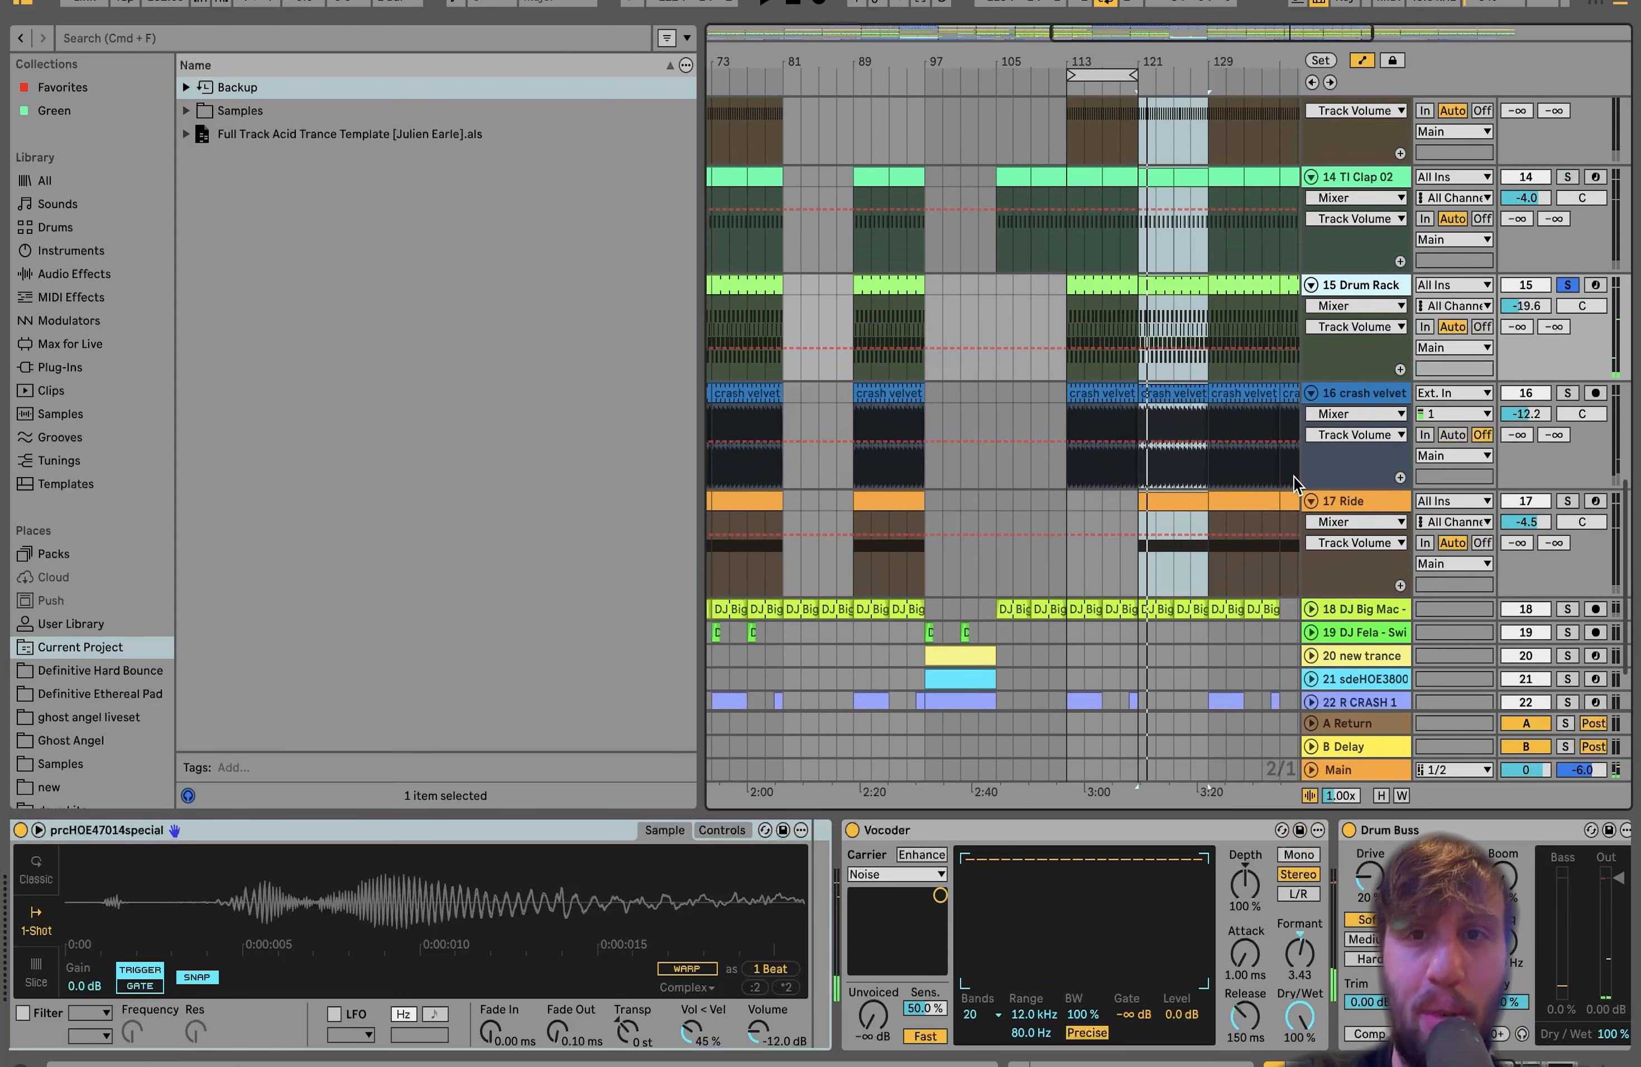
pyautogui.keyDown('super'); pyautogui.click(1567, 187); pyautogui.keyUp('super')
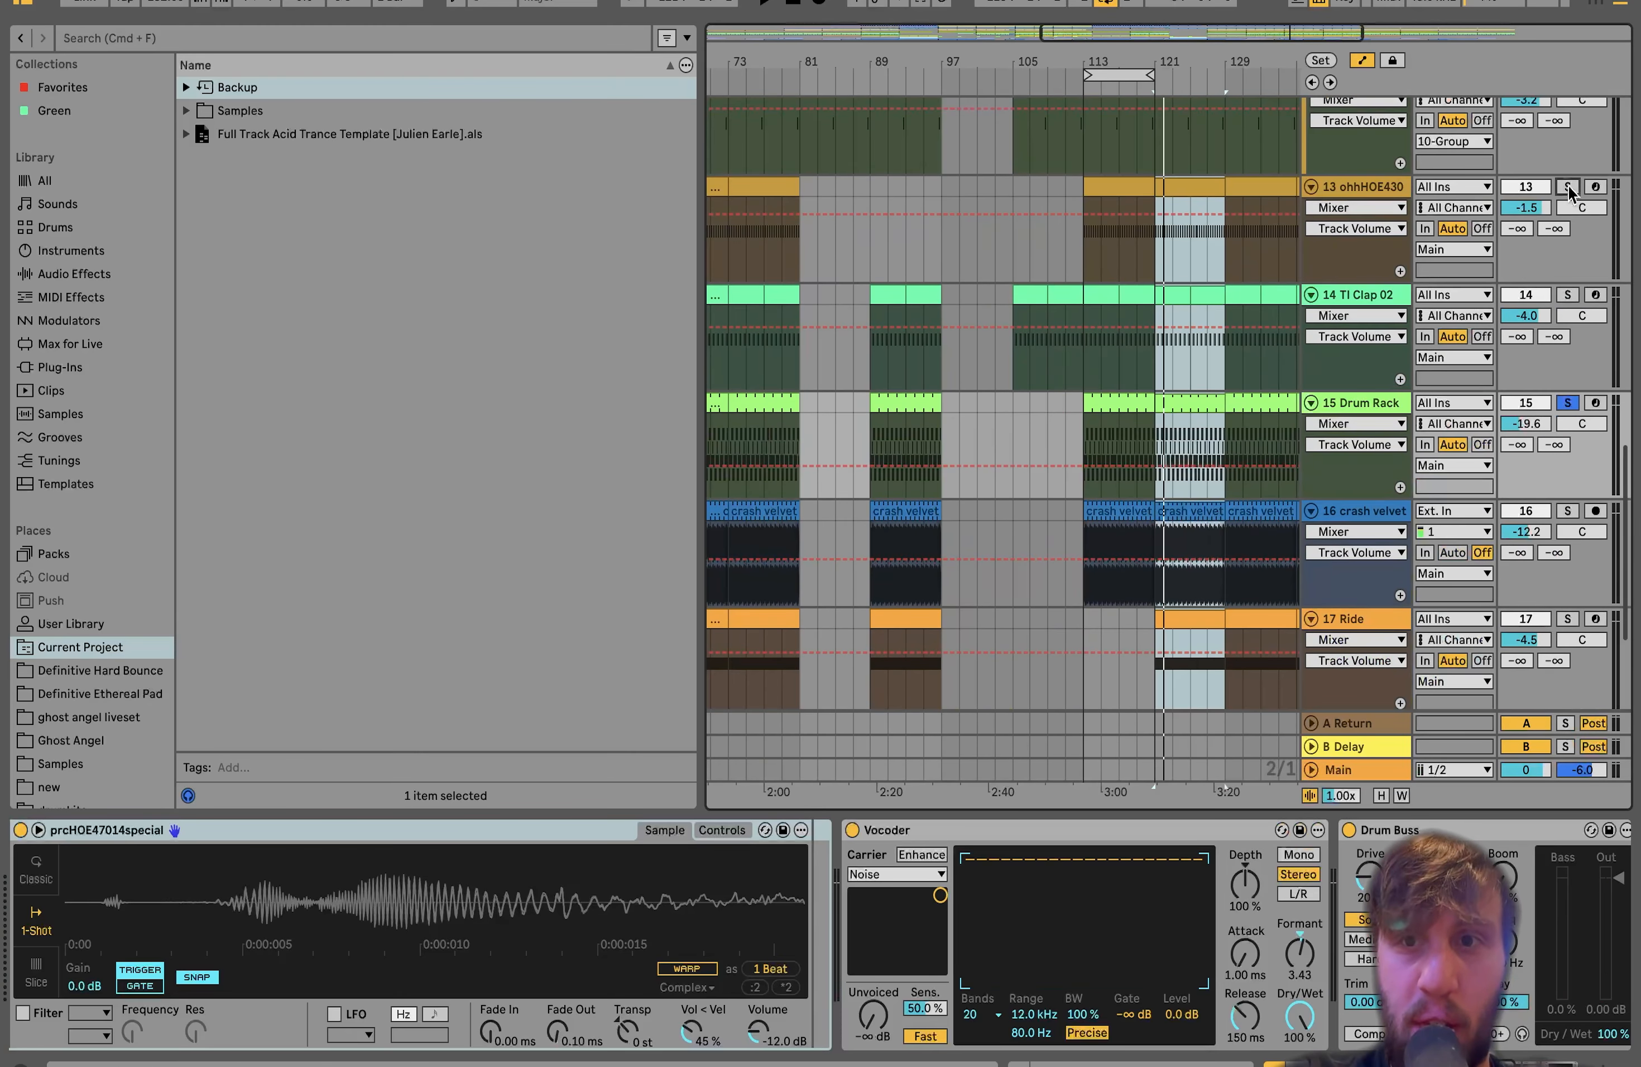
pyautogui.keyDown('super'); pyautogui.click(1568, 295); pyautogui.keyUp('super')
pyautogui.scroll(-4, 1569, 303)
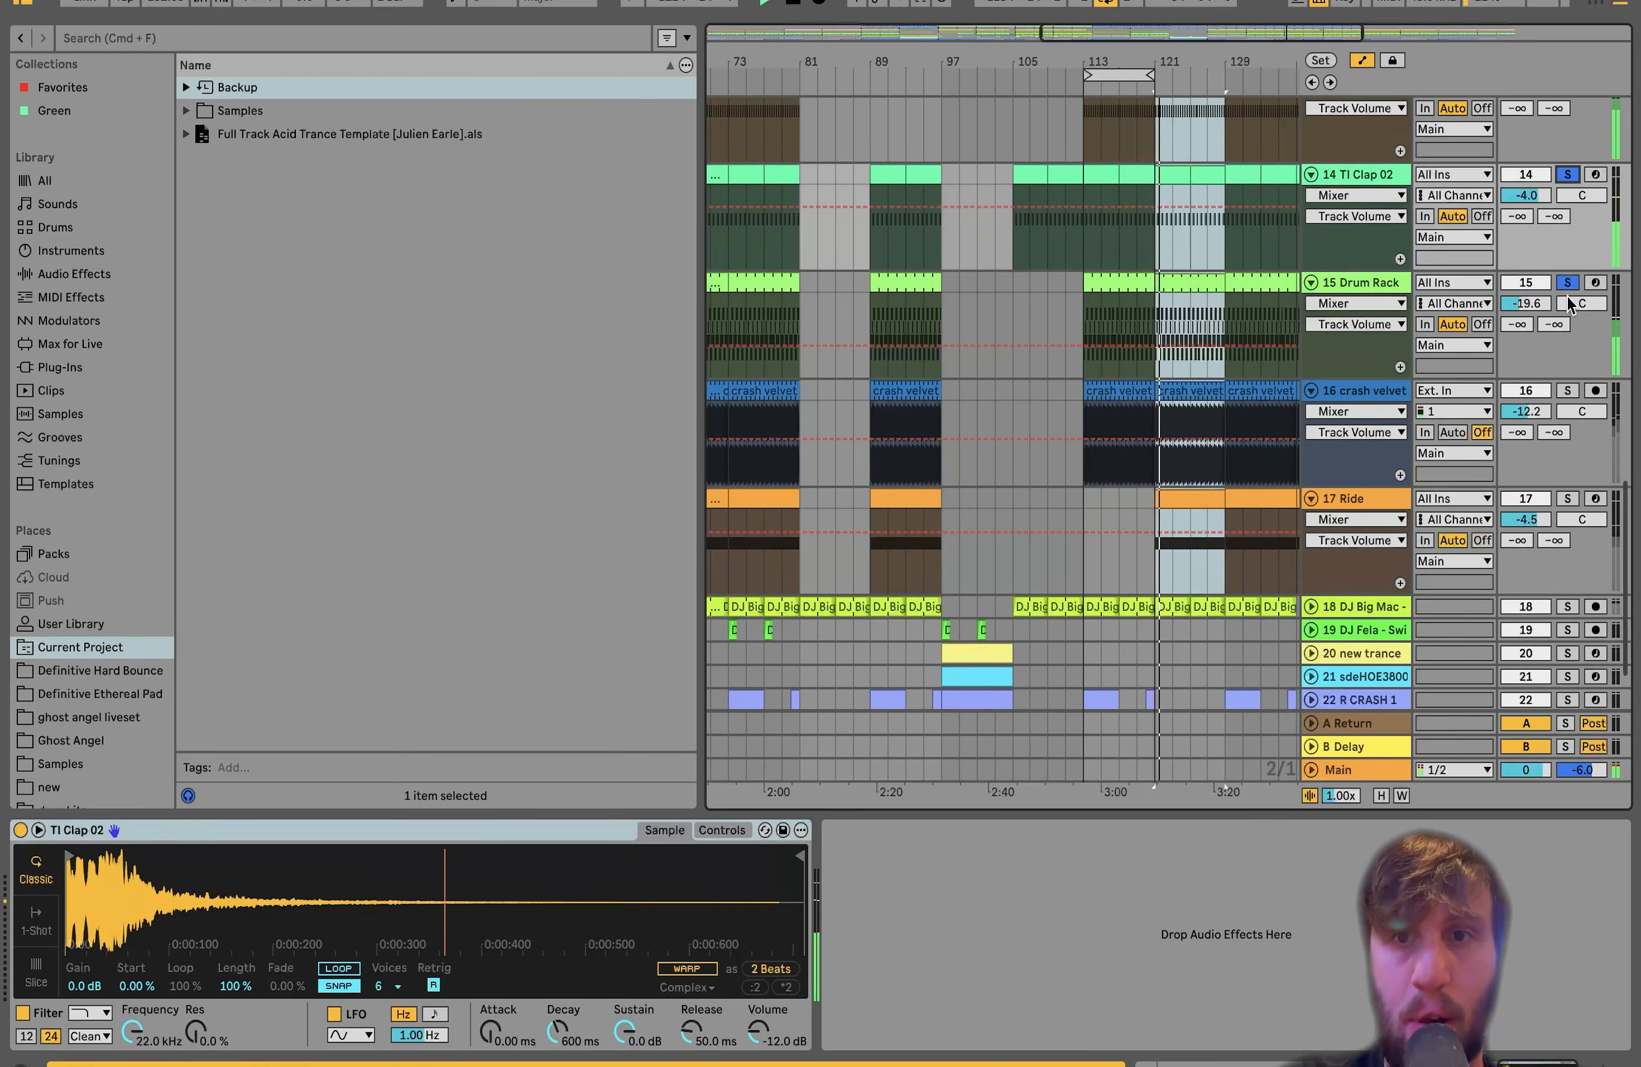
# Solo only 15 Drum Rack and switch off its Vocoder, Drum Buss, Auto Pan and Auto Filter
pyautogui.click(1362, 284)
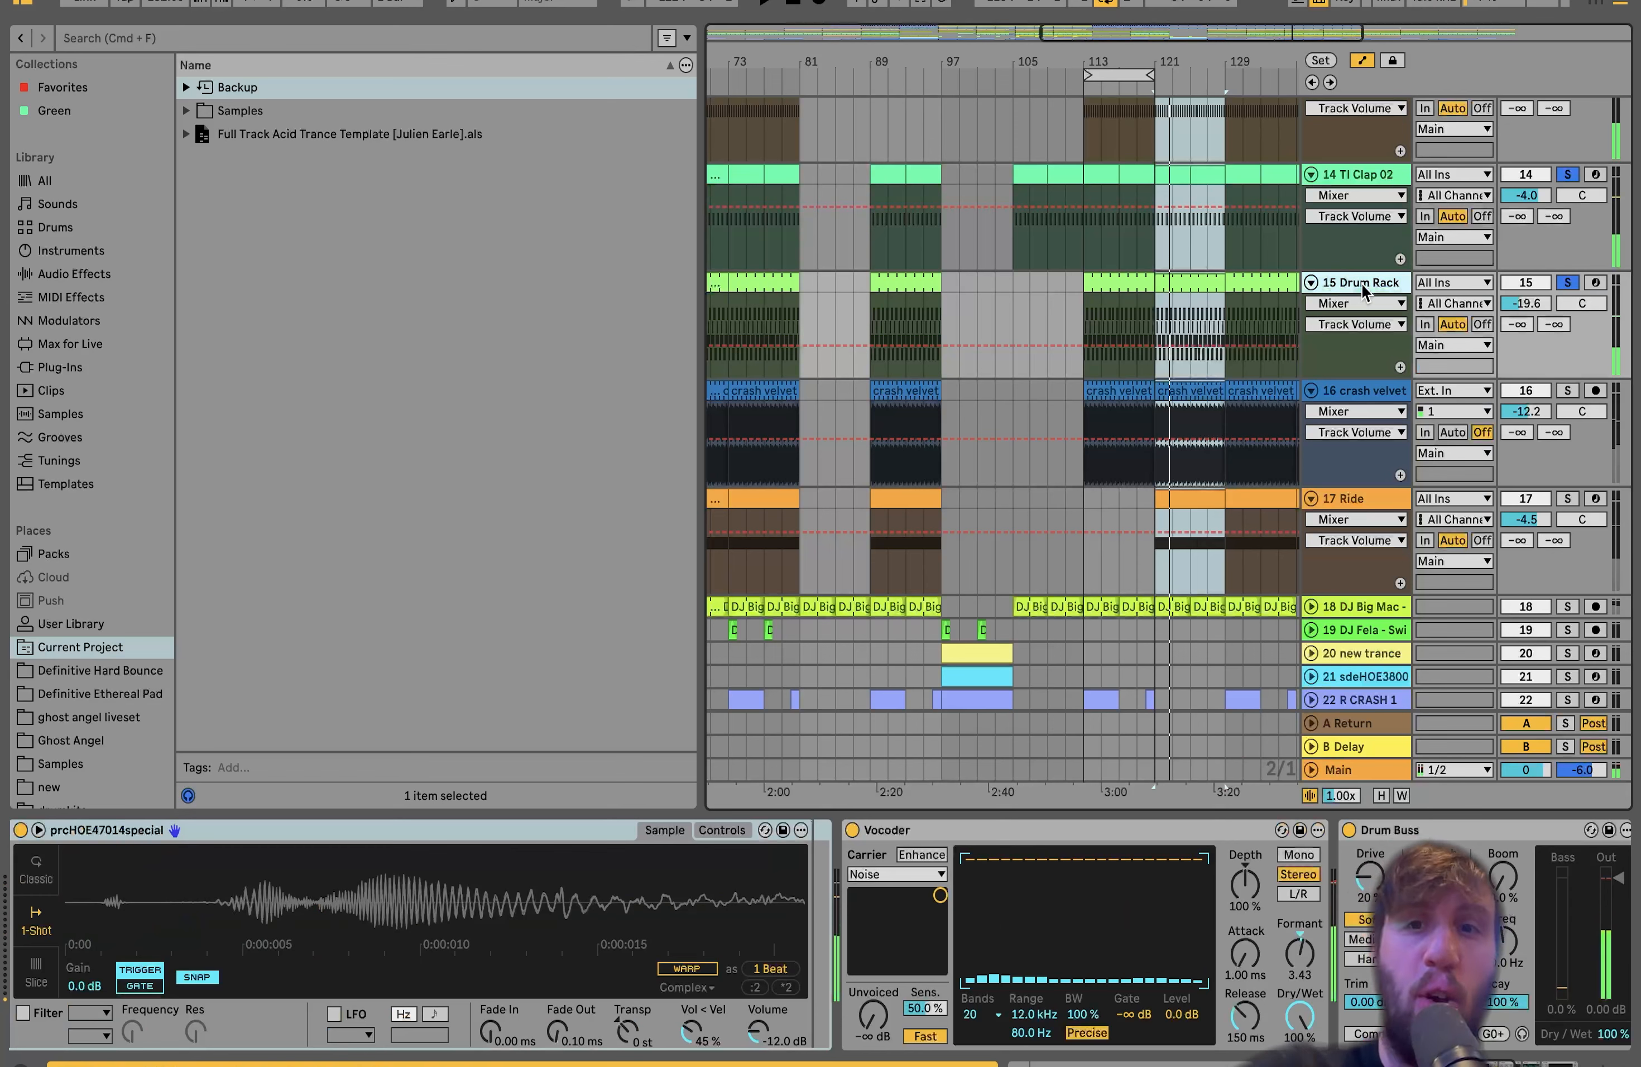
pyautogui.click(1568, 283)
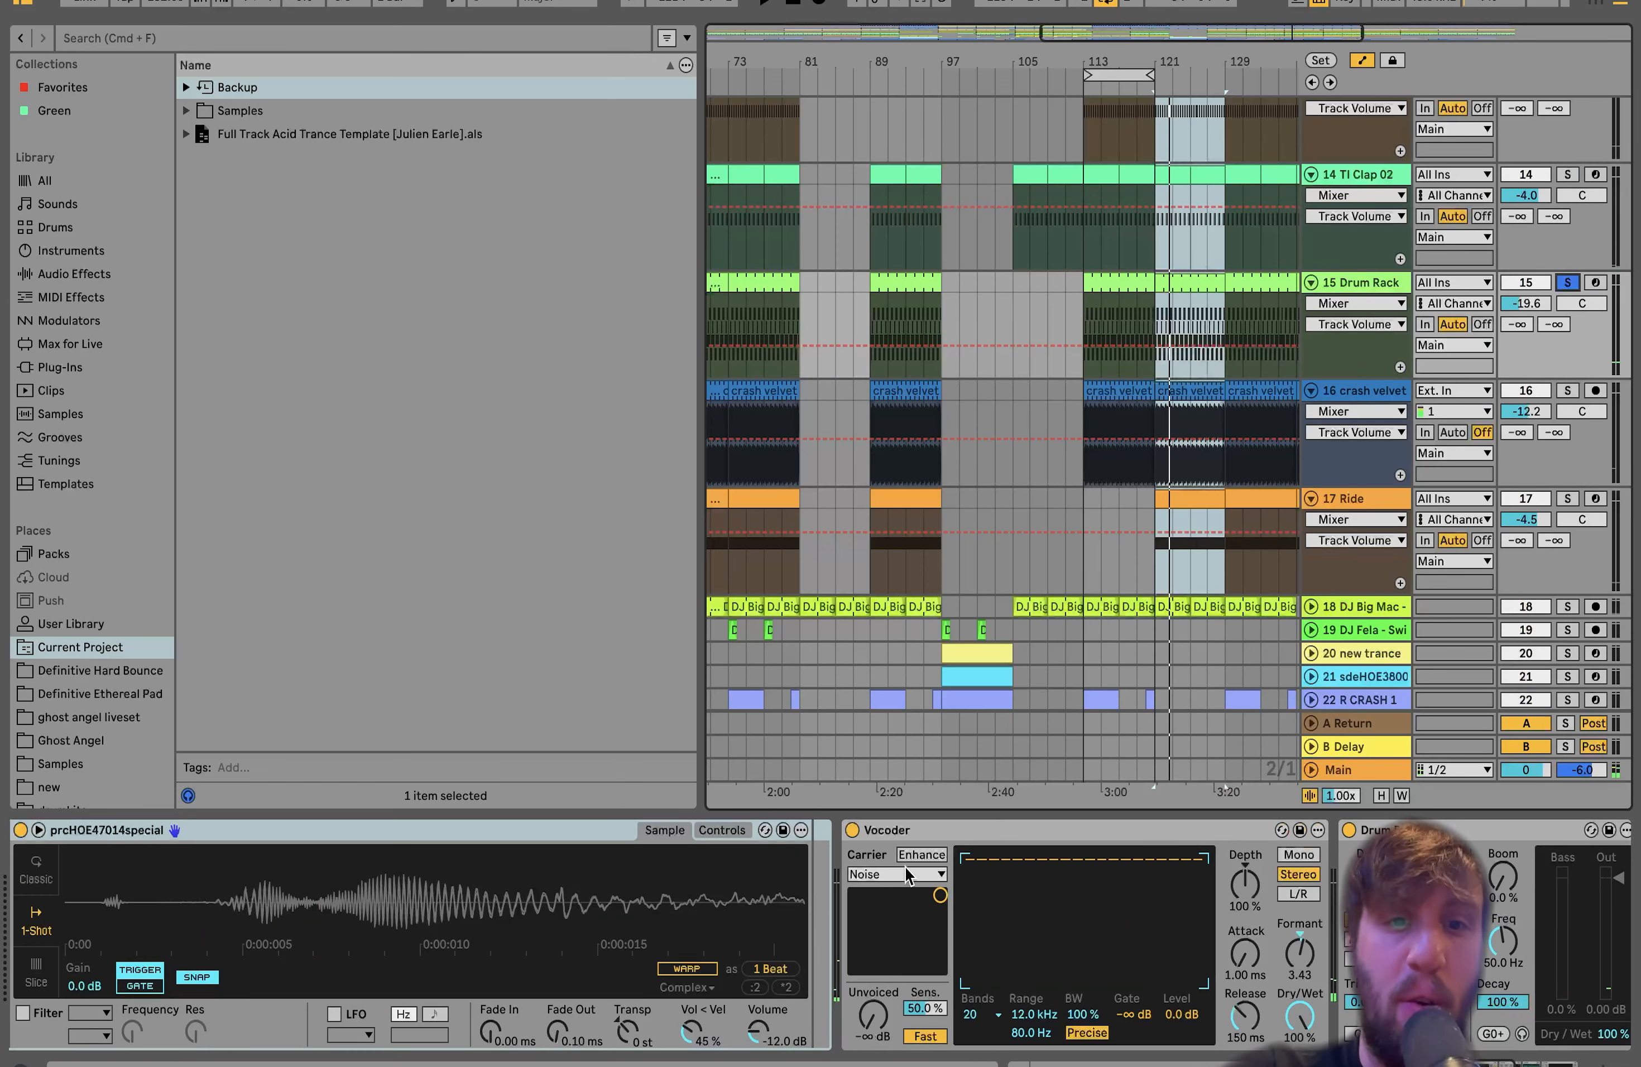
pyautogui.click(875, 832)
pyautogui.hscroll(10, 875, 832)
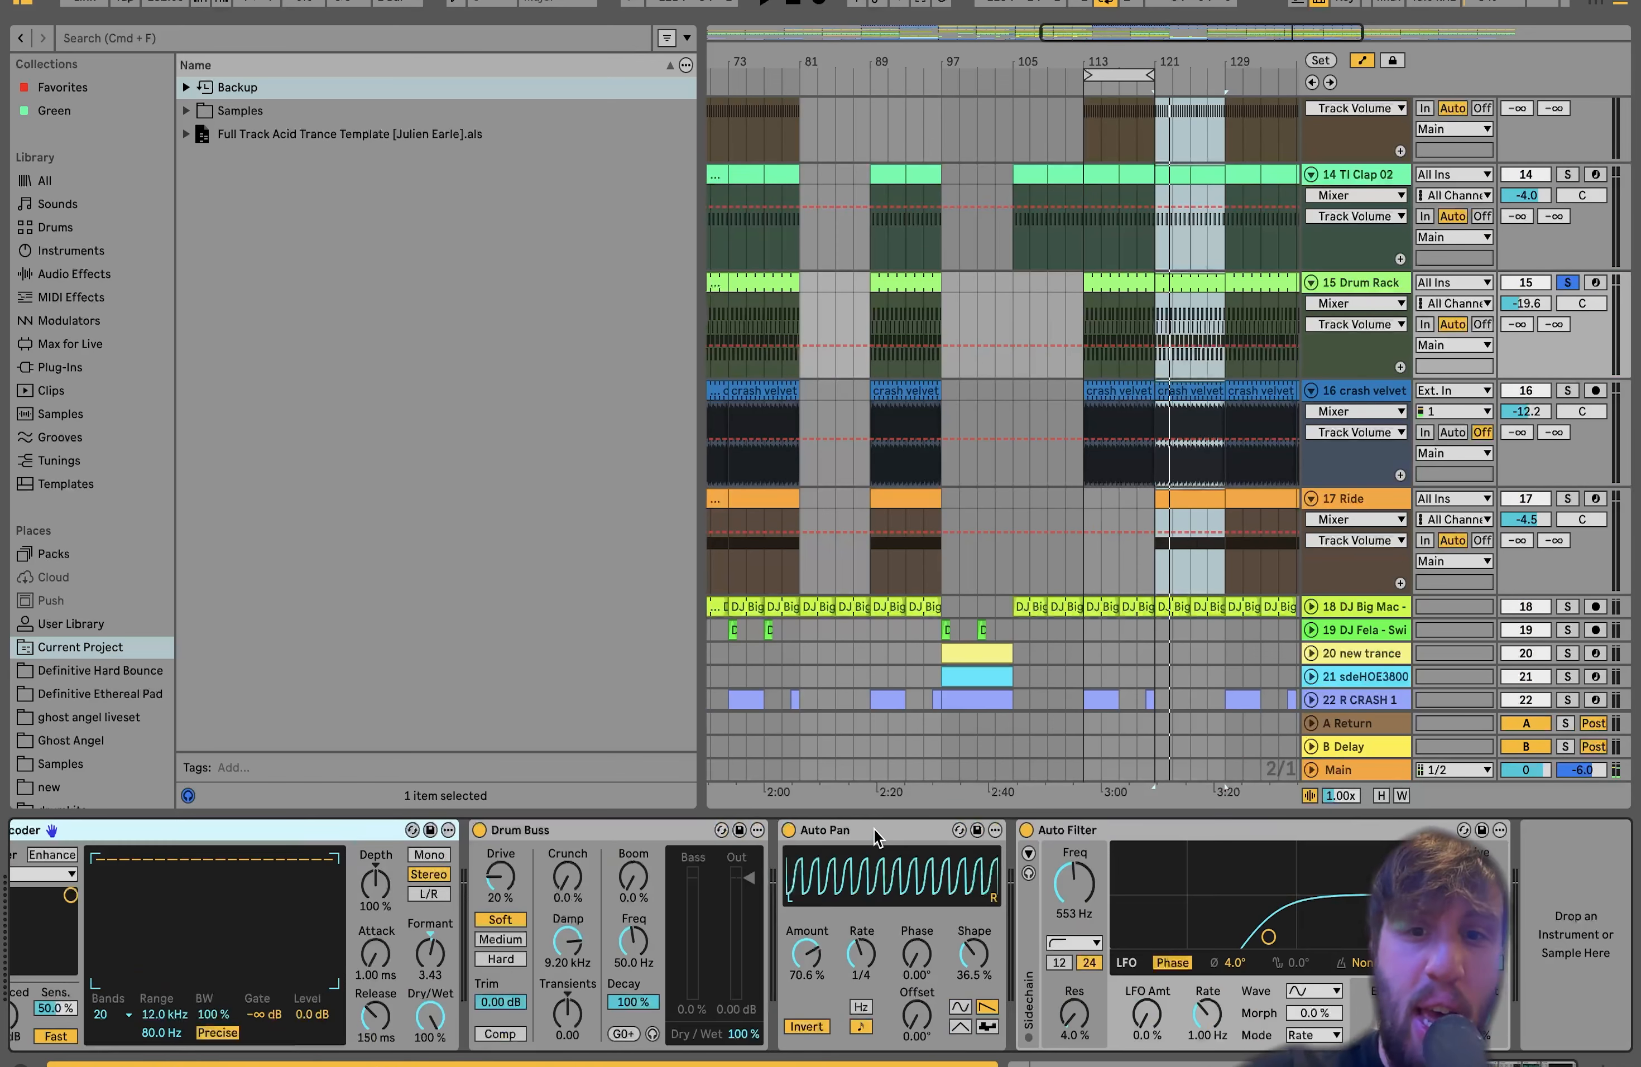
pyautogui.click(1068, 835)
# Examine 15 Drum Rack's sample pads and the note pattern of its clip at bar 121
pyautogui.hscroll(-10, 1032, 835)
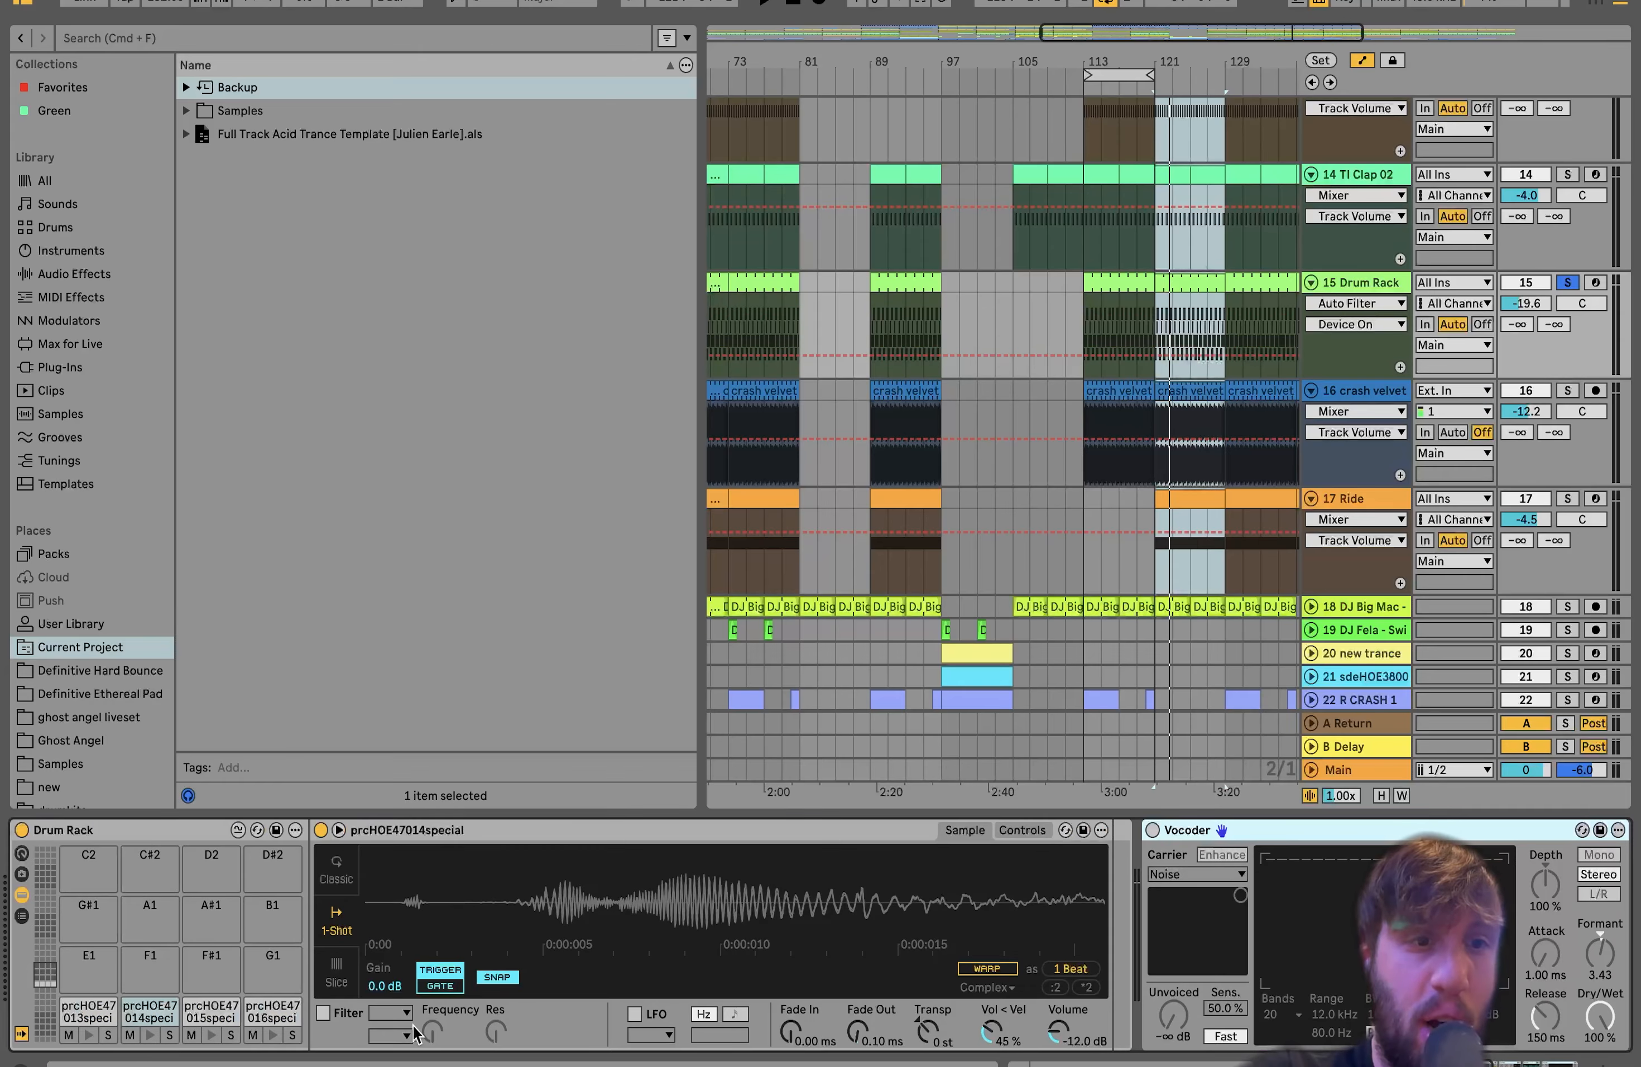
pyautogui.doubleClick(1177, 287)
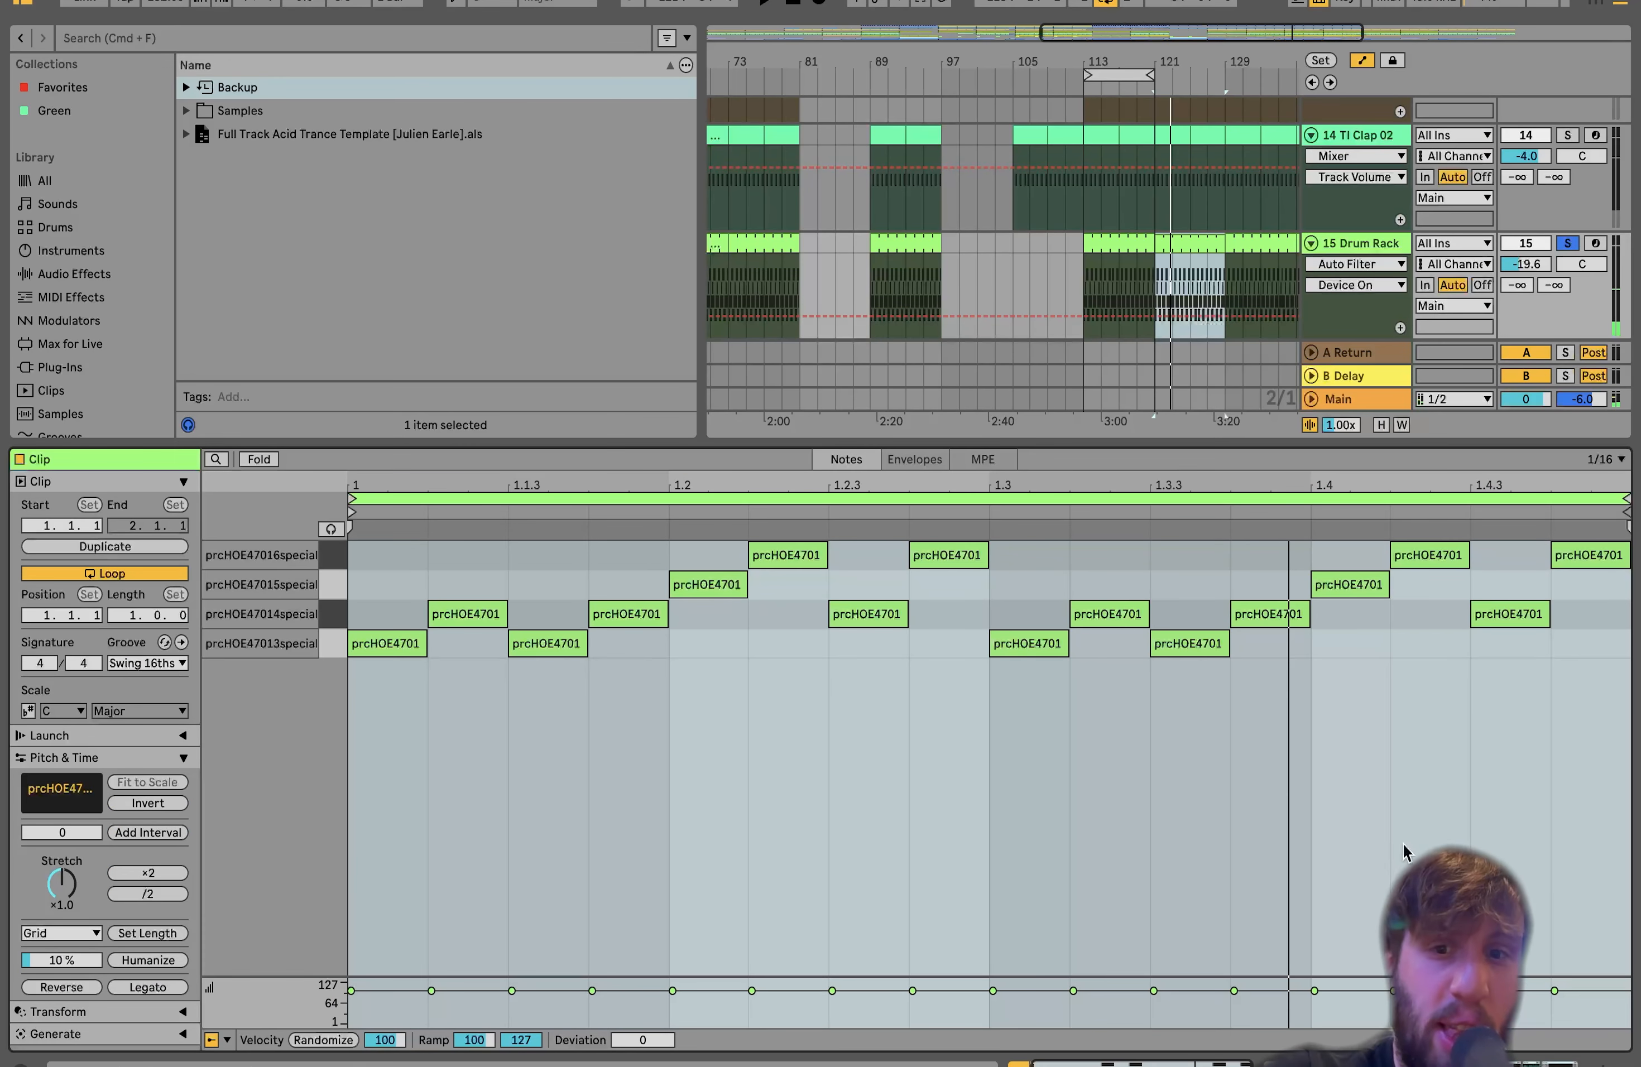
pyautogui.hotkey('shift', 'Tab')
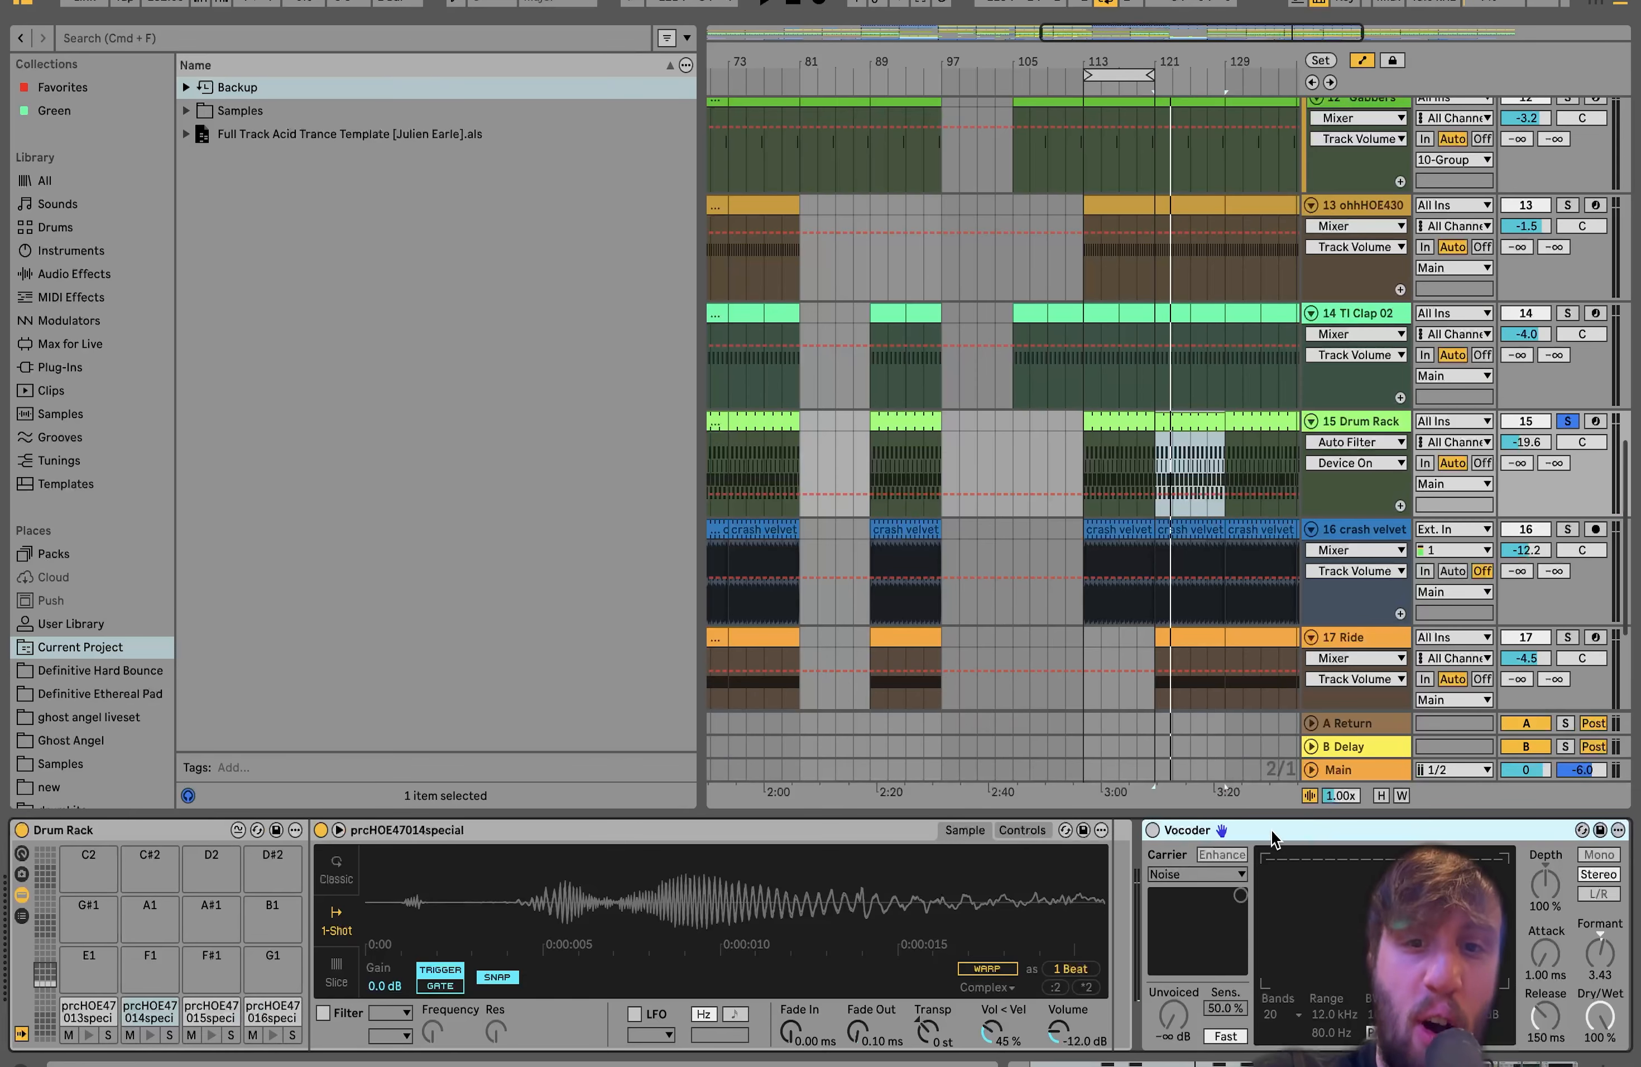
# Switch the Vocoder on 15 Drum Rack back on and play the soloed track
pyautogui.hscroll(10, 1271, 838)
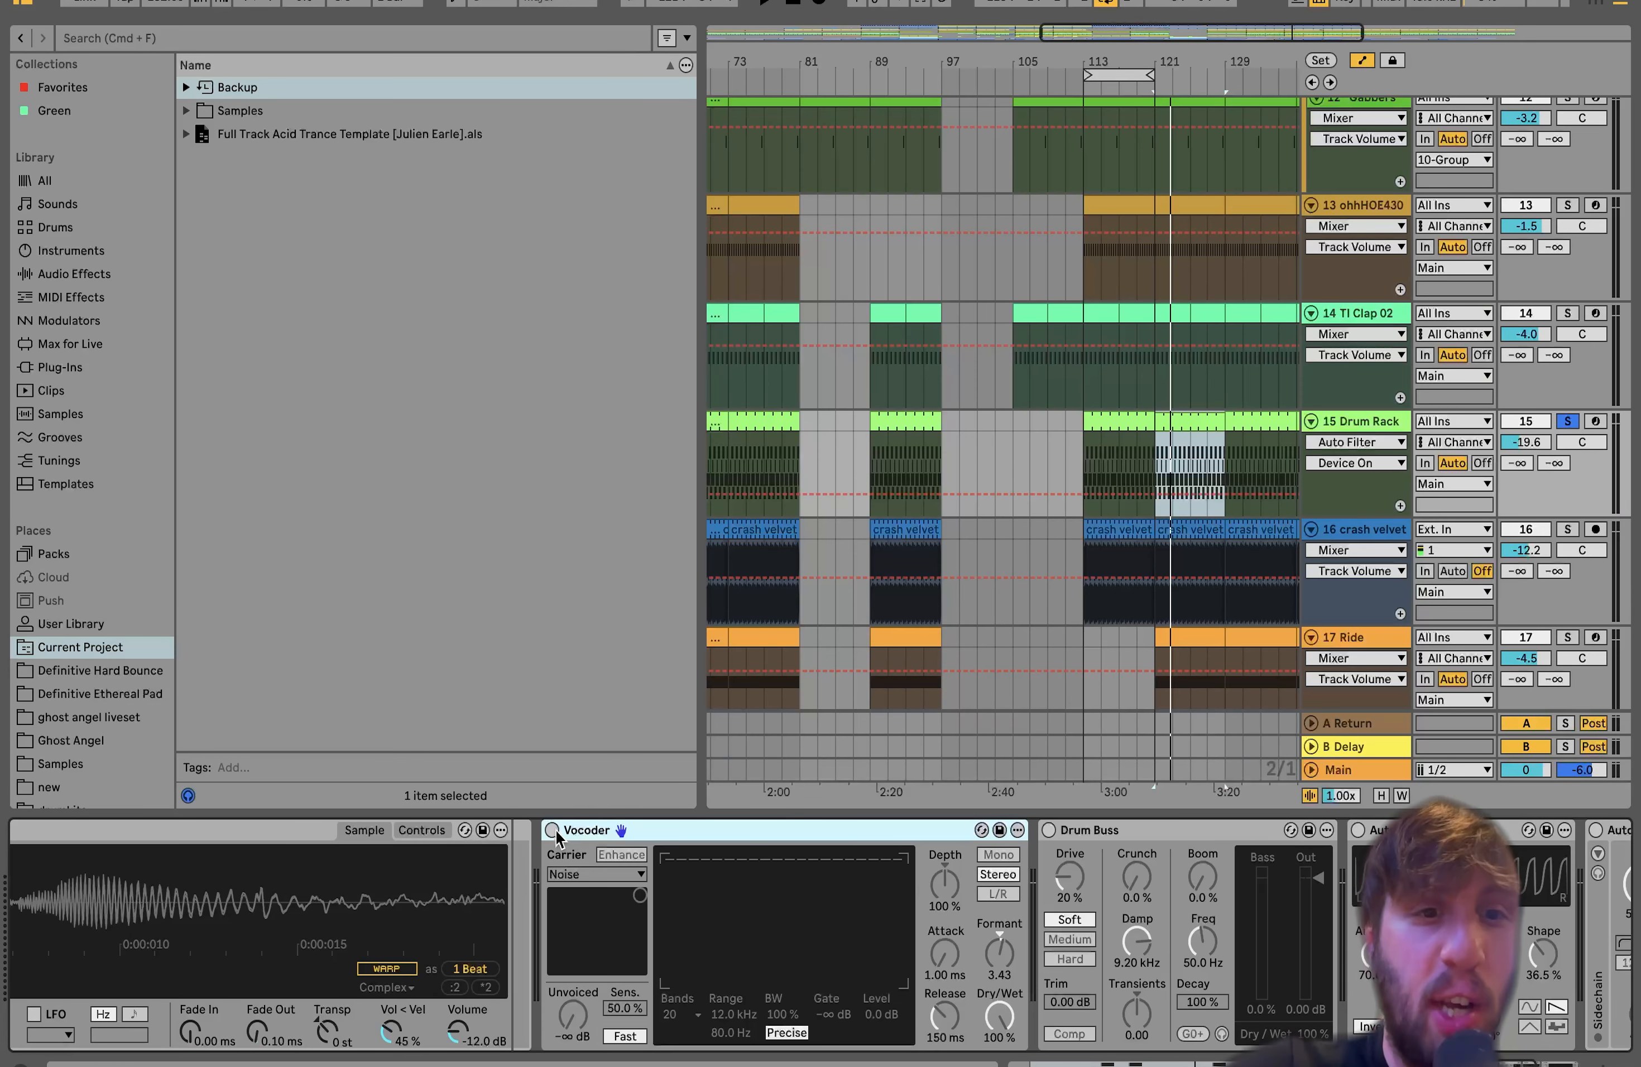
pyautogui.click(553, 830)
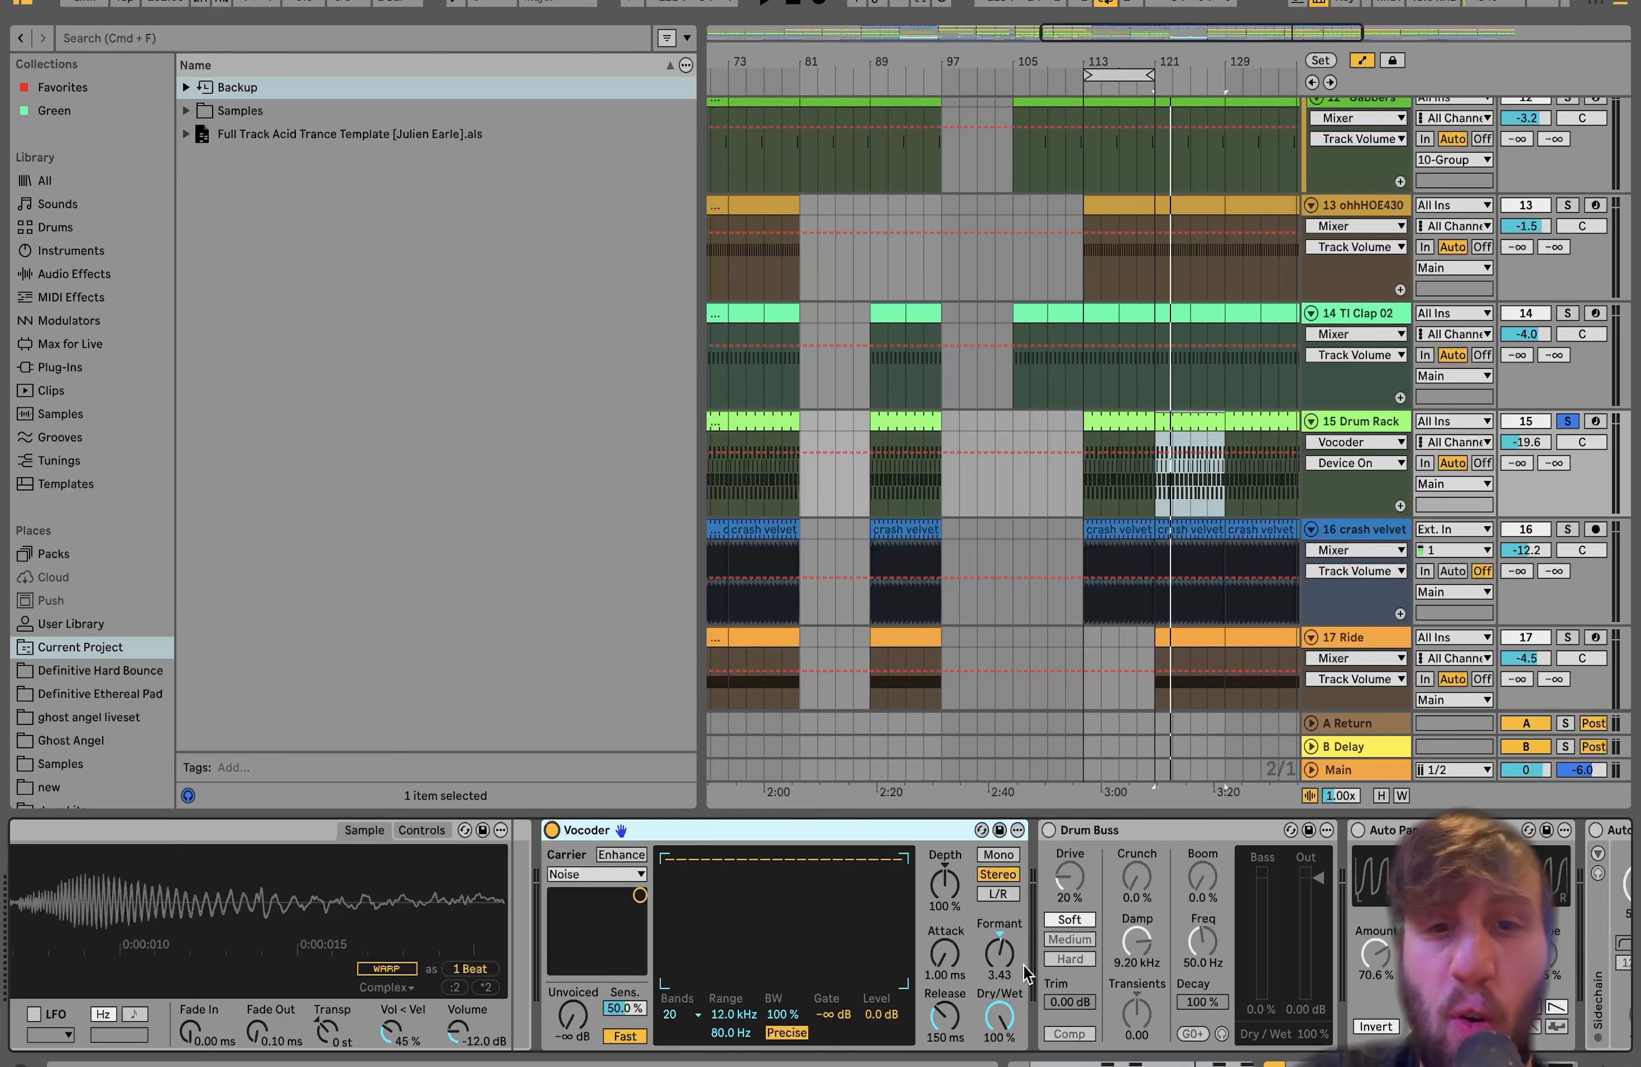
pyautogui.press('space')
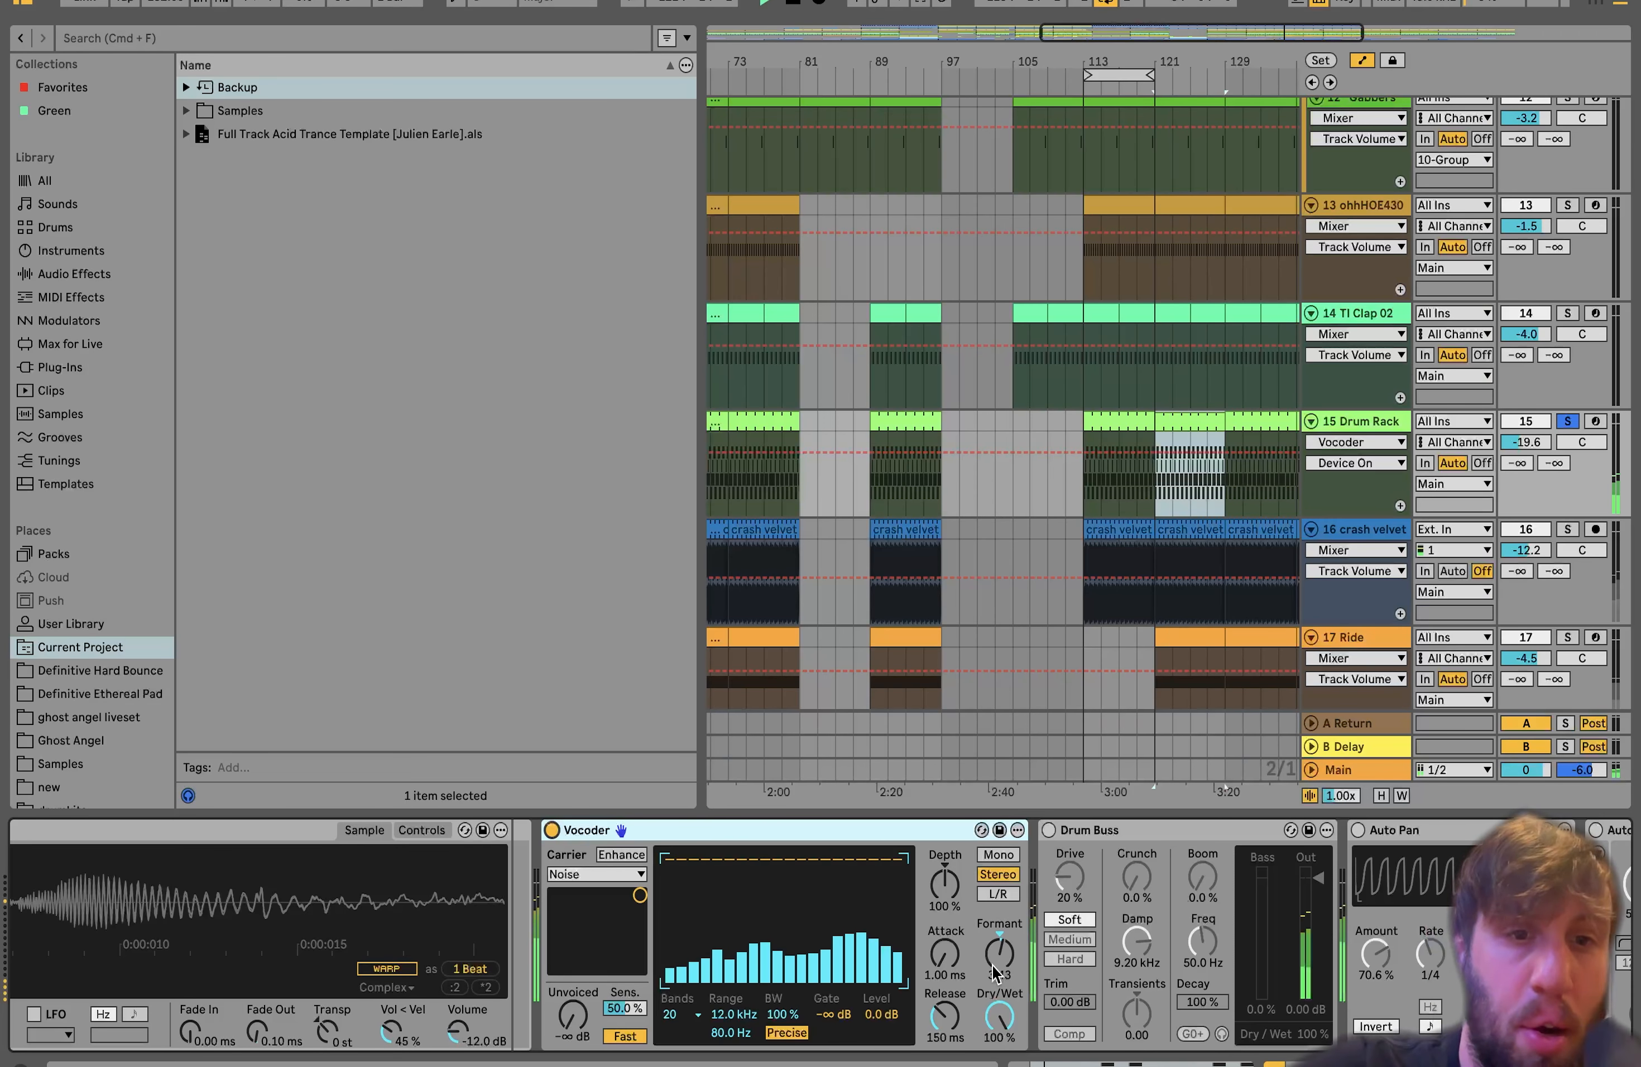
pyautogui.press('space')
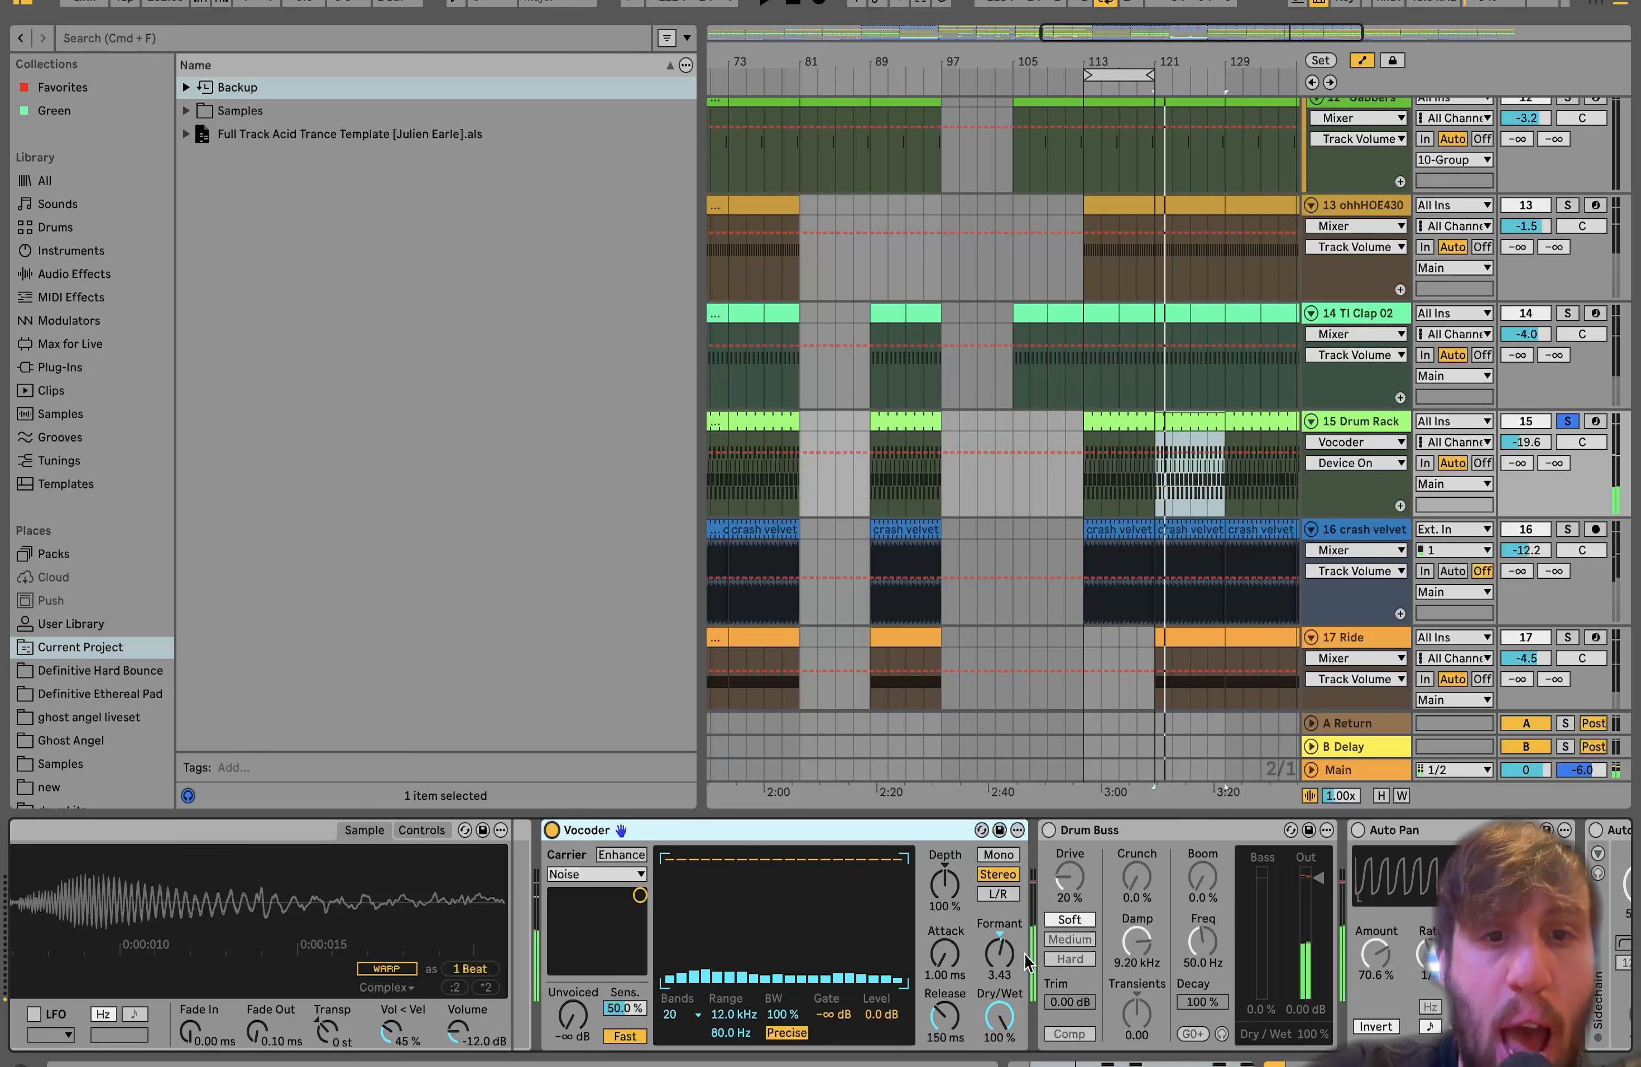
# Re-enable the Drum Buss on 15 Drum Rack and play the track with it
pyautogui.click(1049, 830)
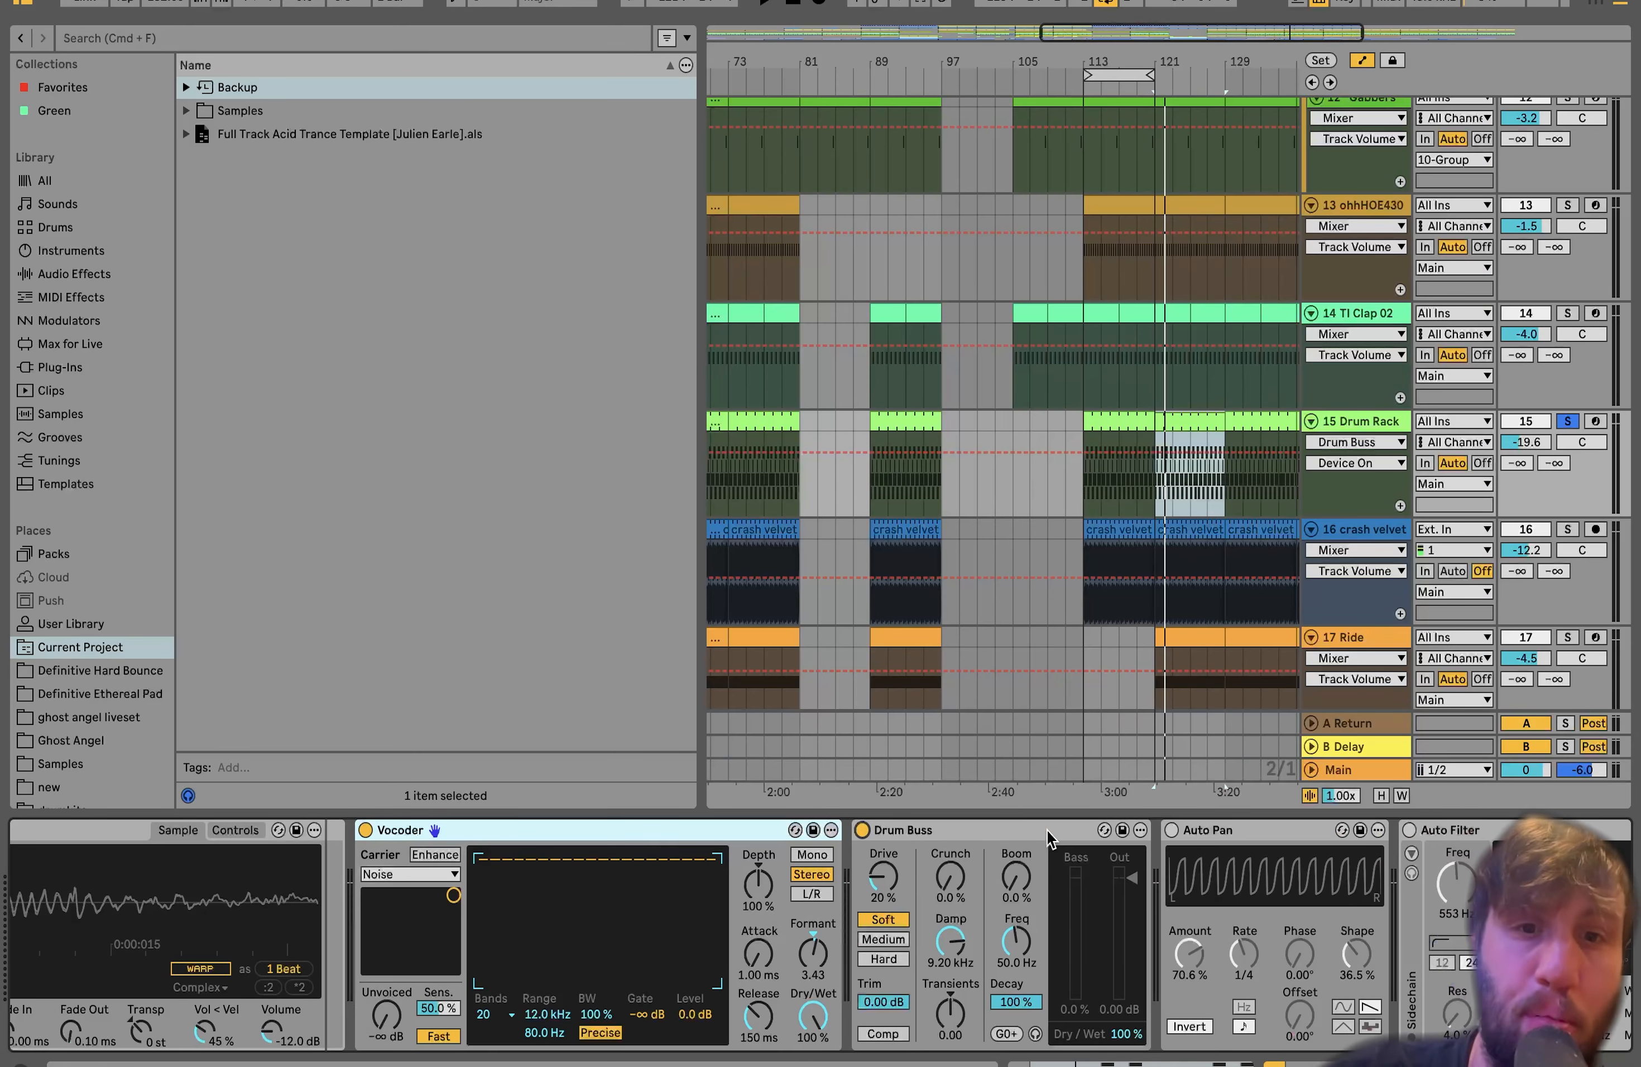
pyautogui.press('space')
pyautogui.hscroll(5, 1026, 867)
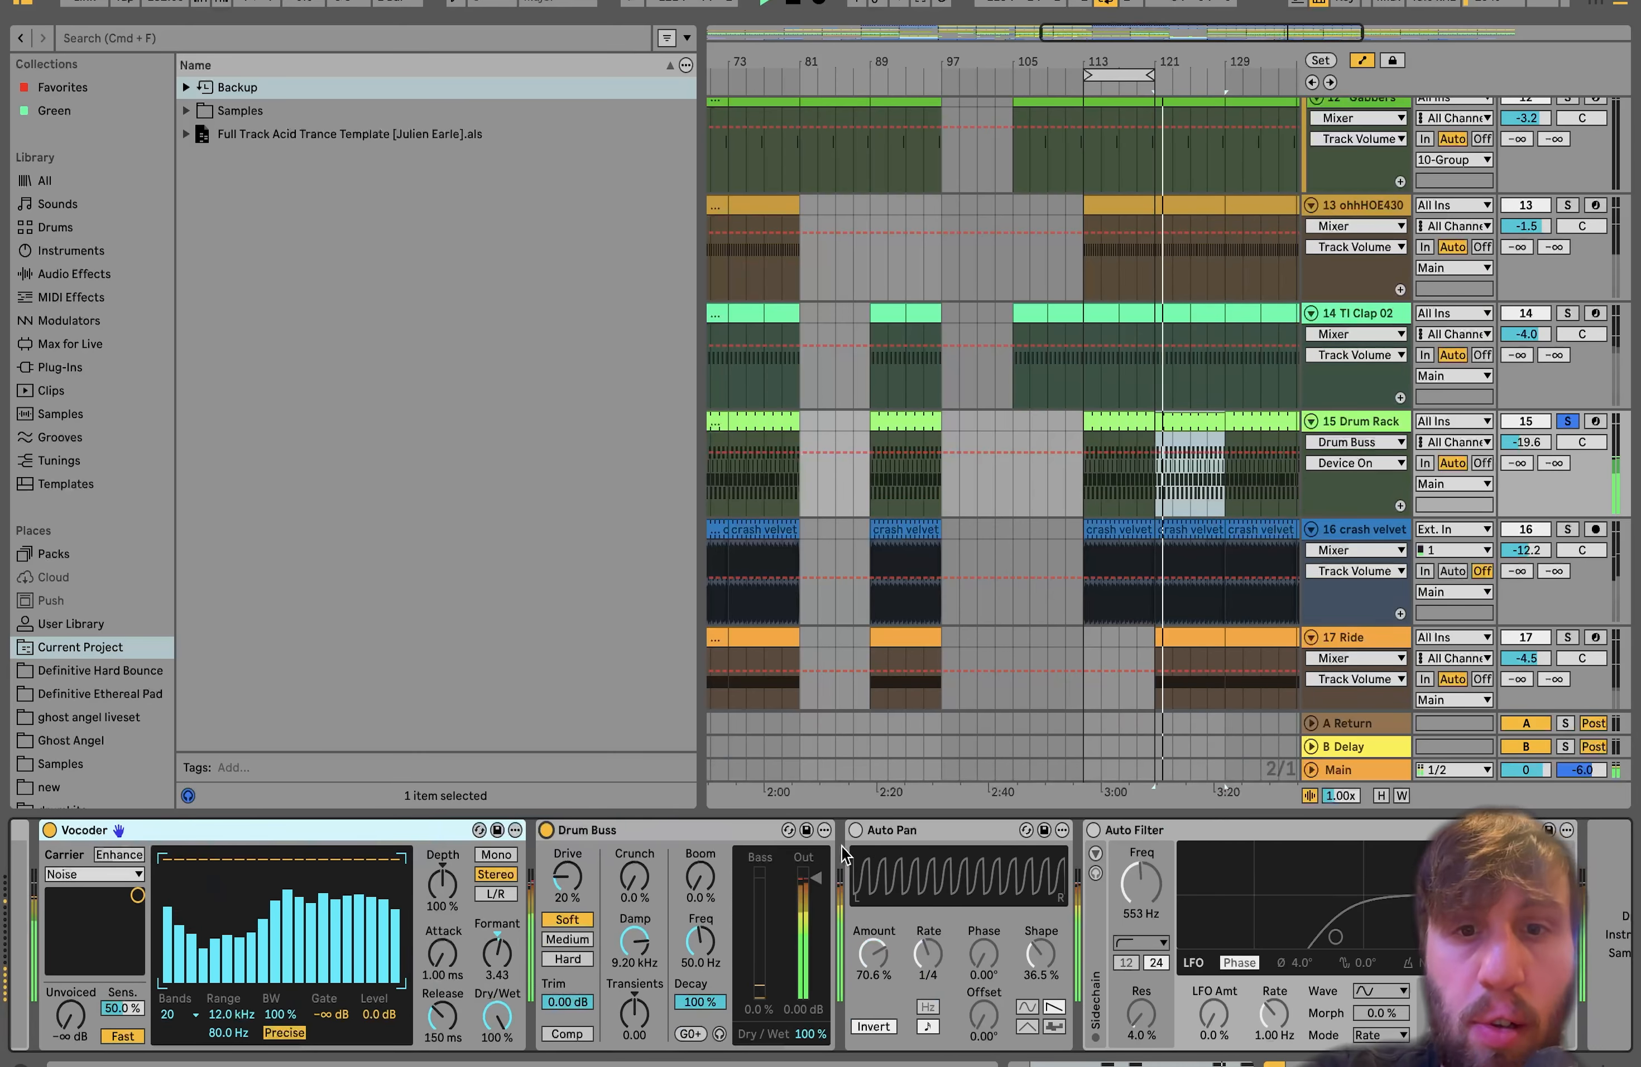
# Re-enable the Auto Pan and Auto Filter on 15 Drum Rack and play the full device chain
pyautogui.click(855, 830)
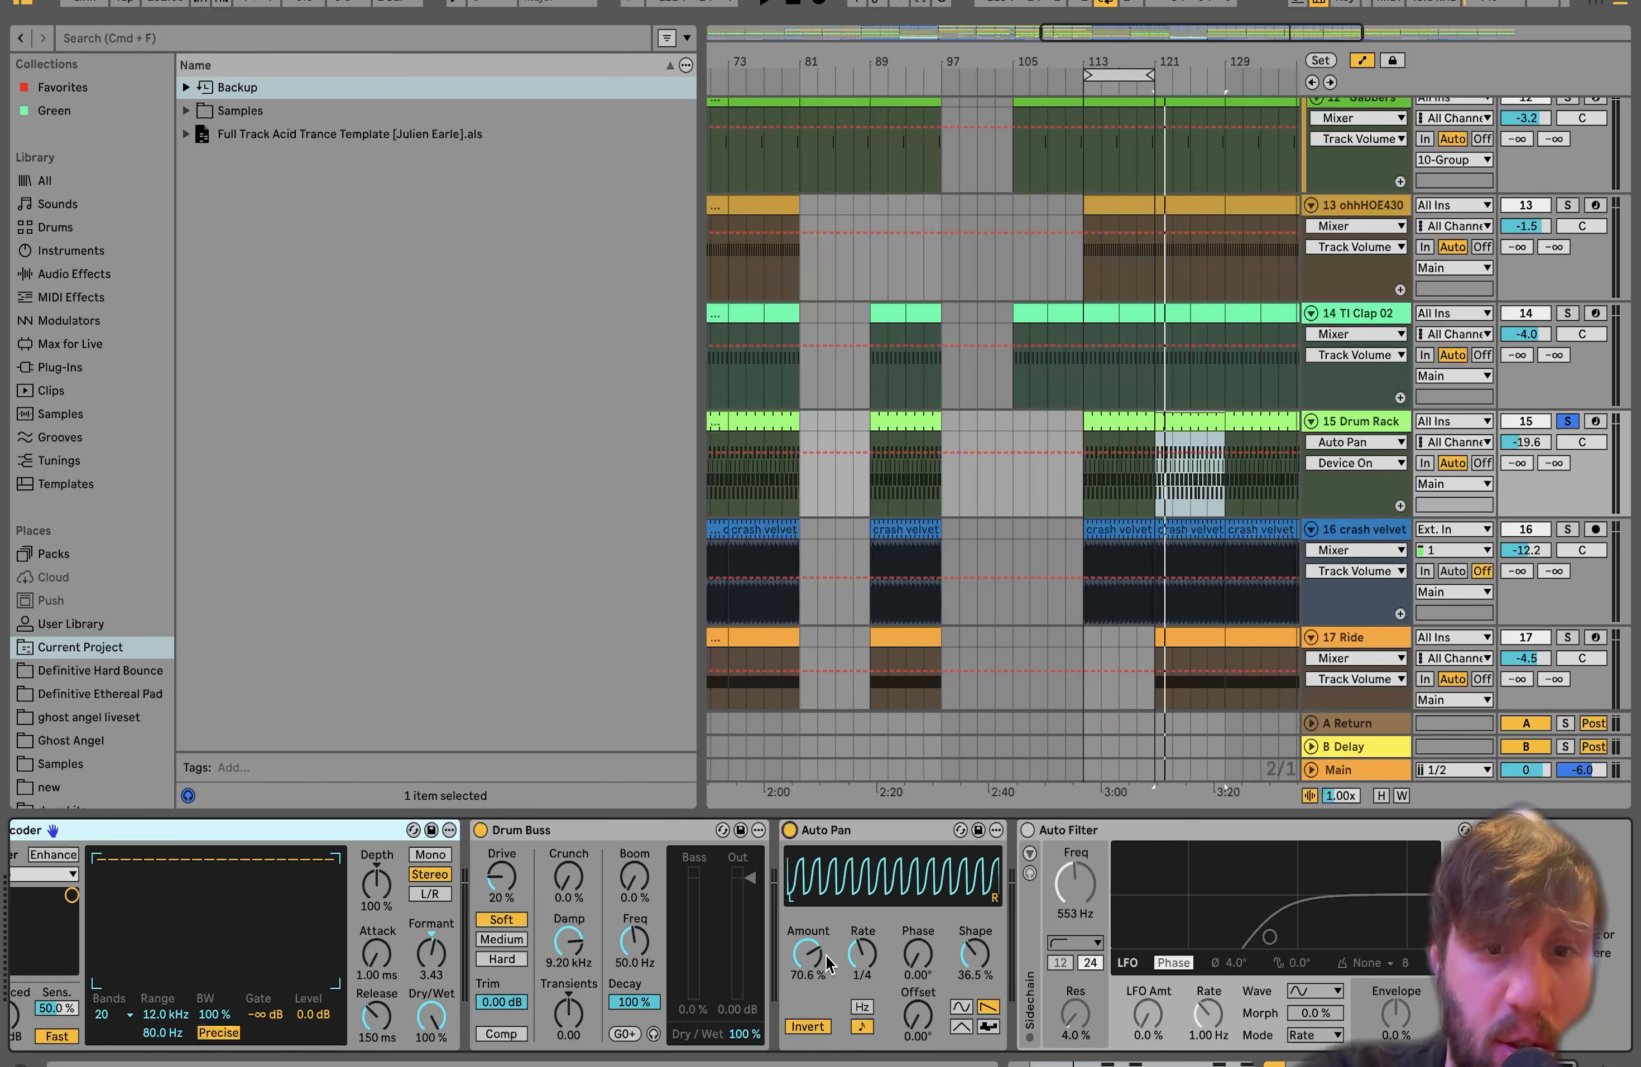
pyautogui.click(1027, 830)
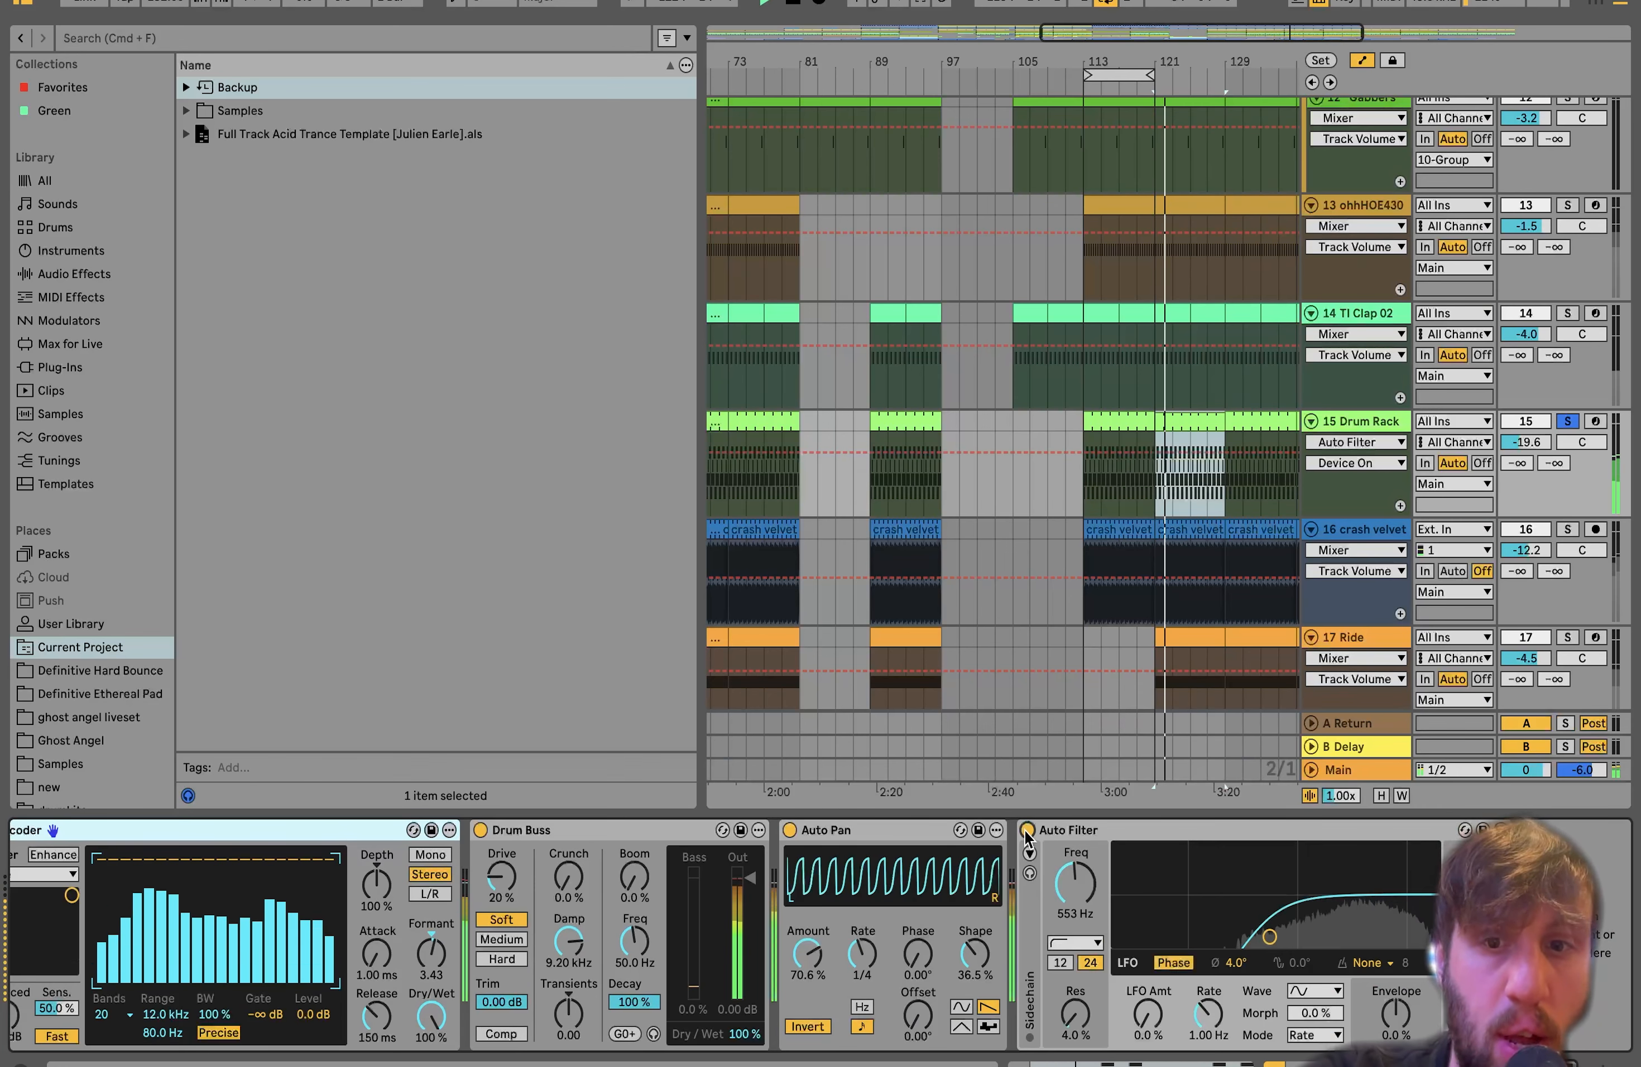
pyautogui.press('space')
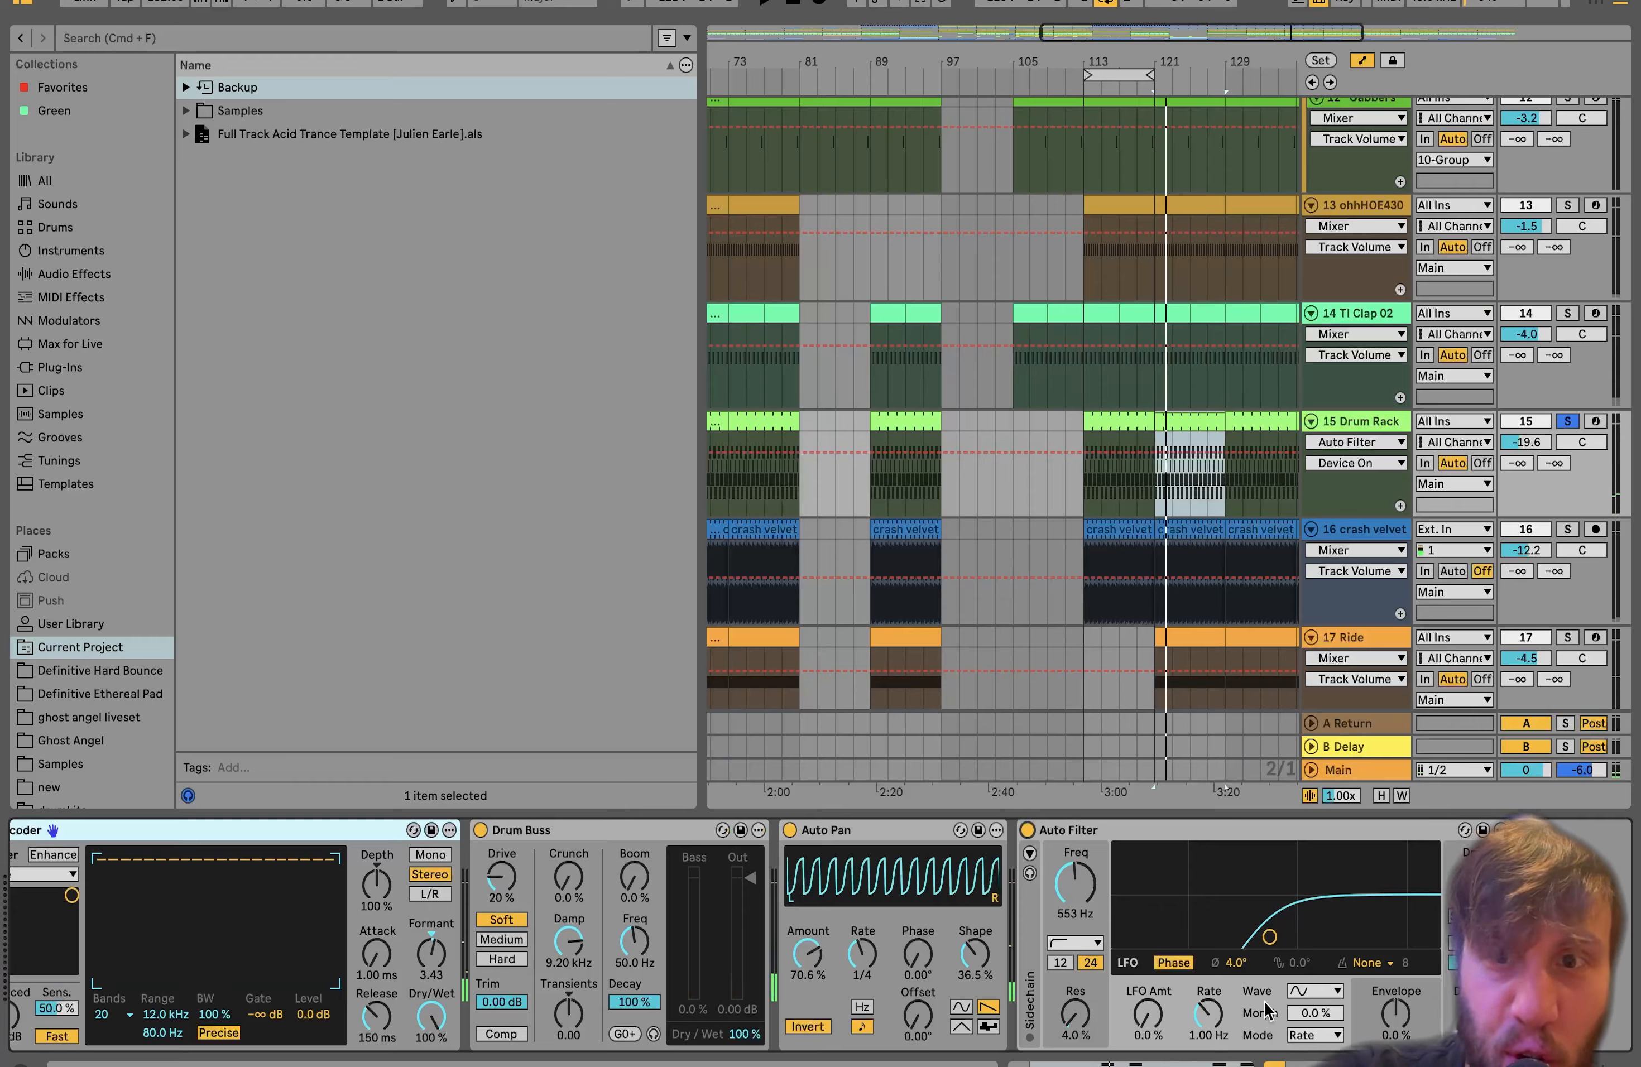
pyautogui.press('space')
# Play 16 crash velvet soloed on its own with its Auto Filter and Auto Pan active
pyautogui.scroll(-4, 1573, 401)
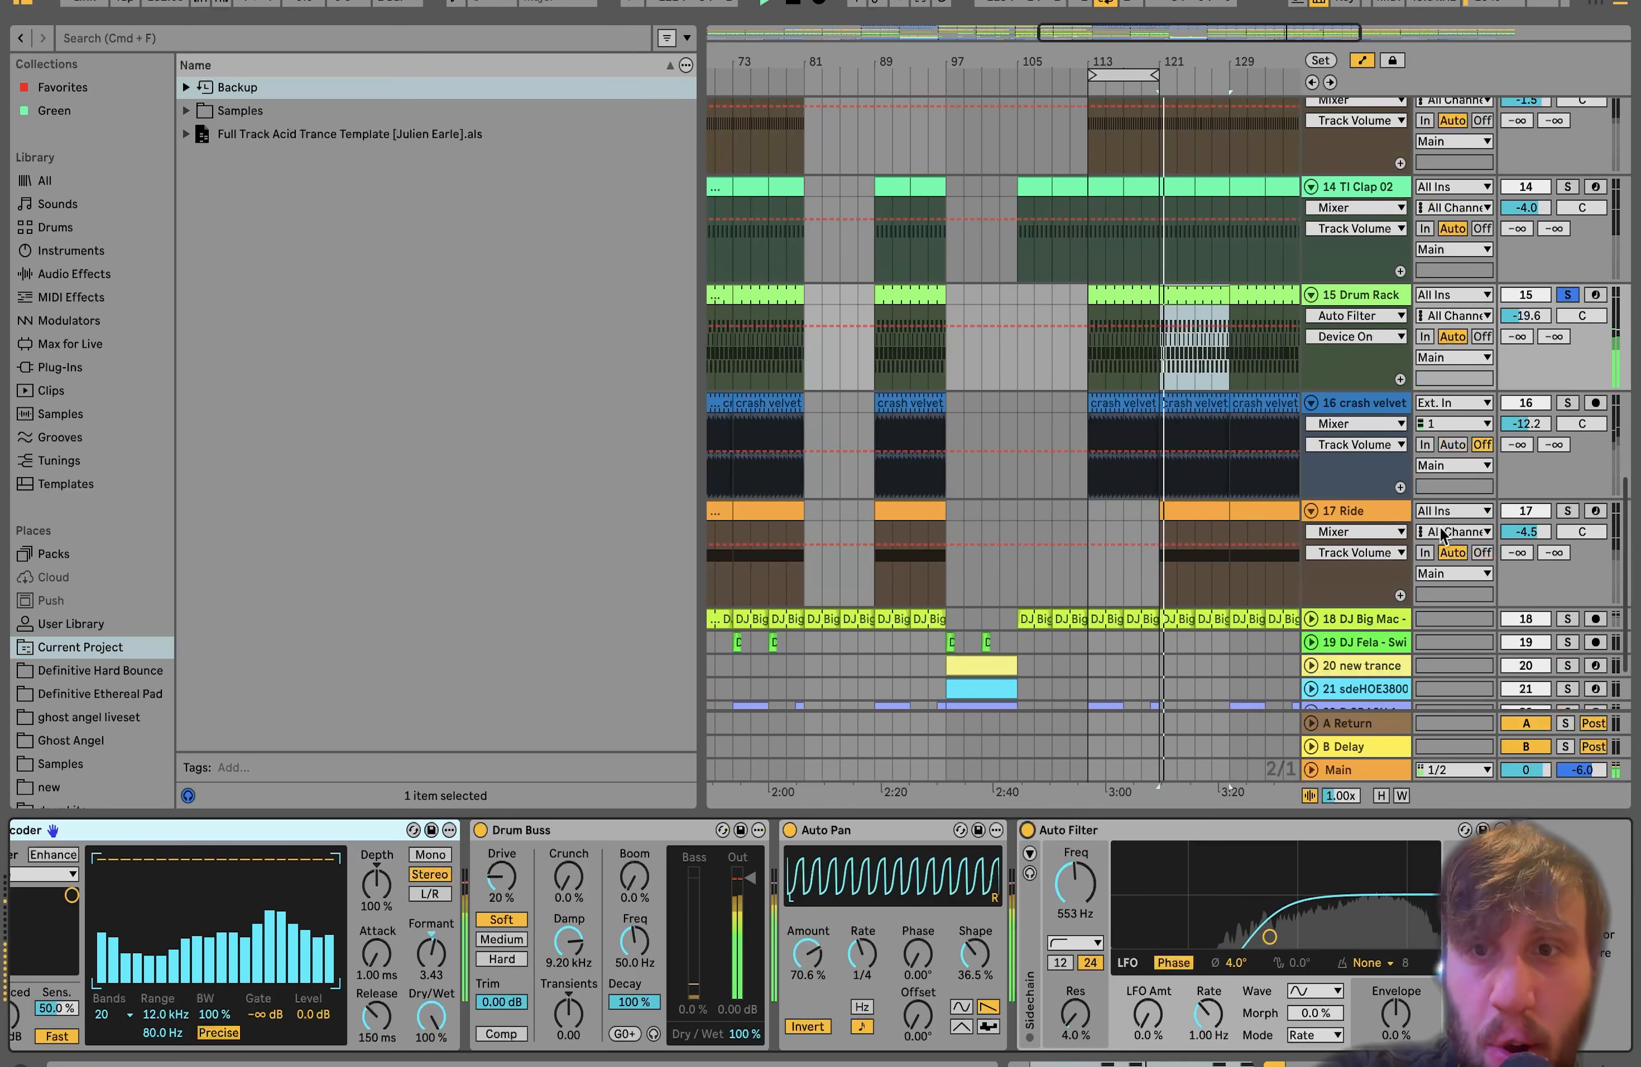
pyautogui.click(1569, 402)
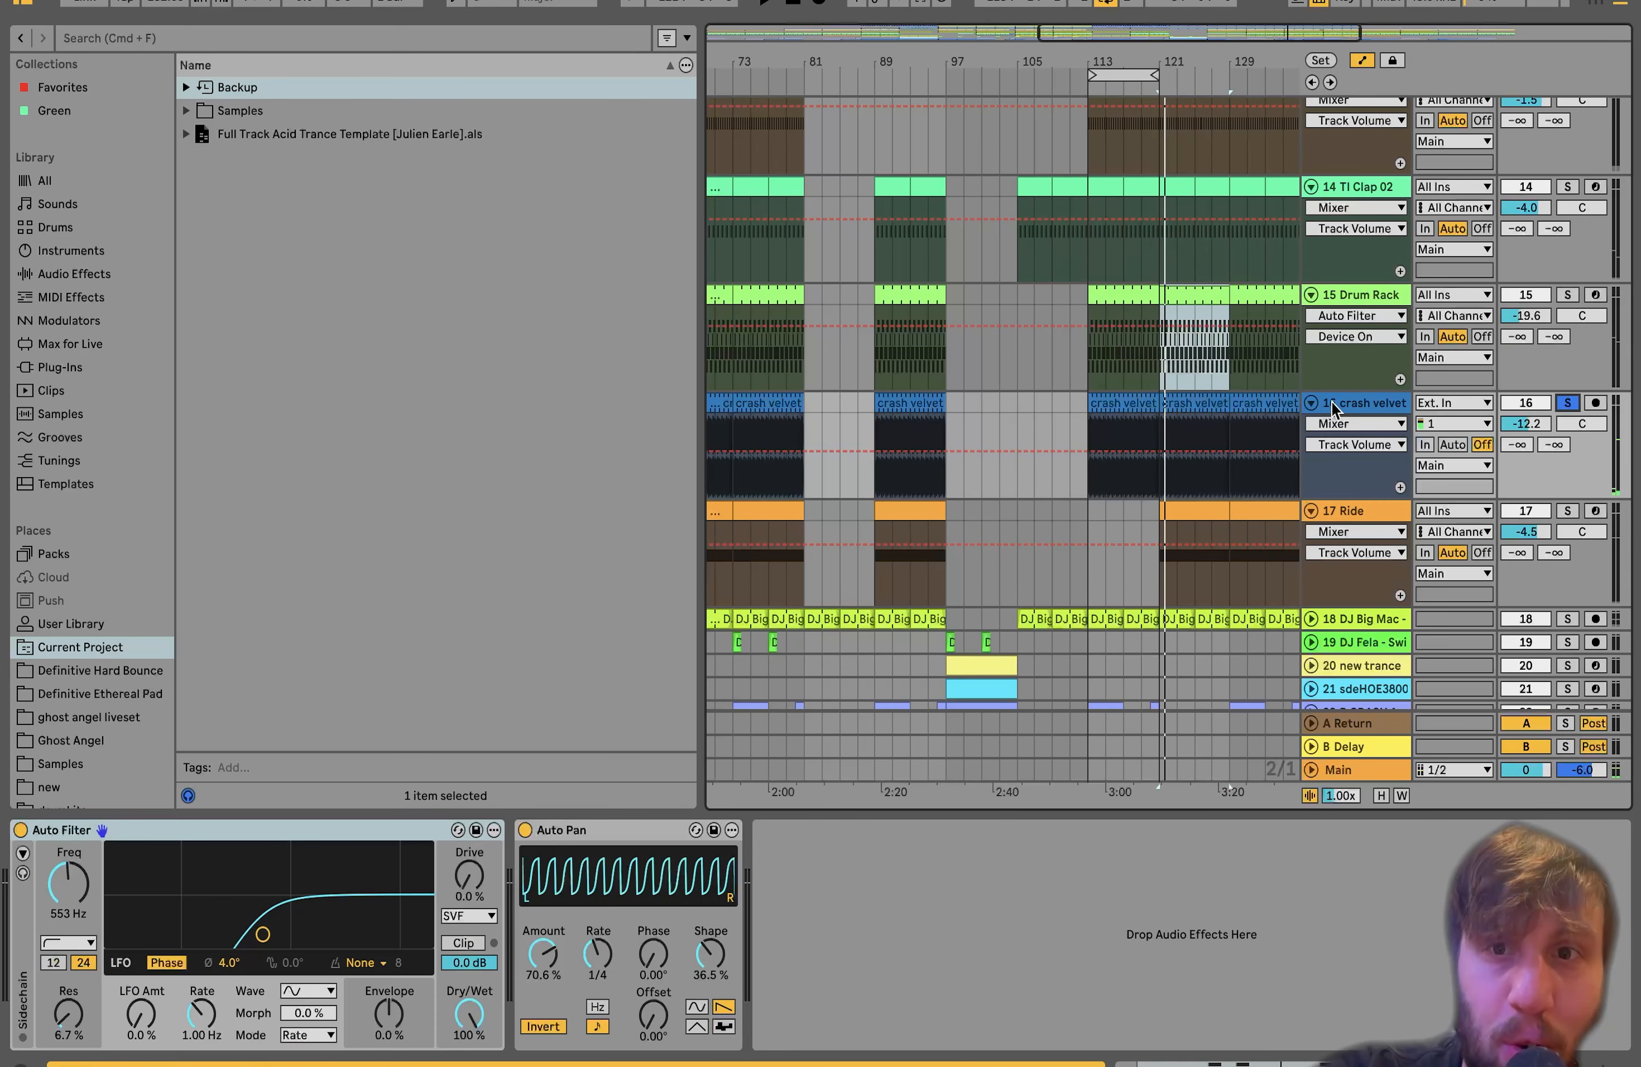
pyautogui.scroll(15, 1572, 380)
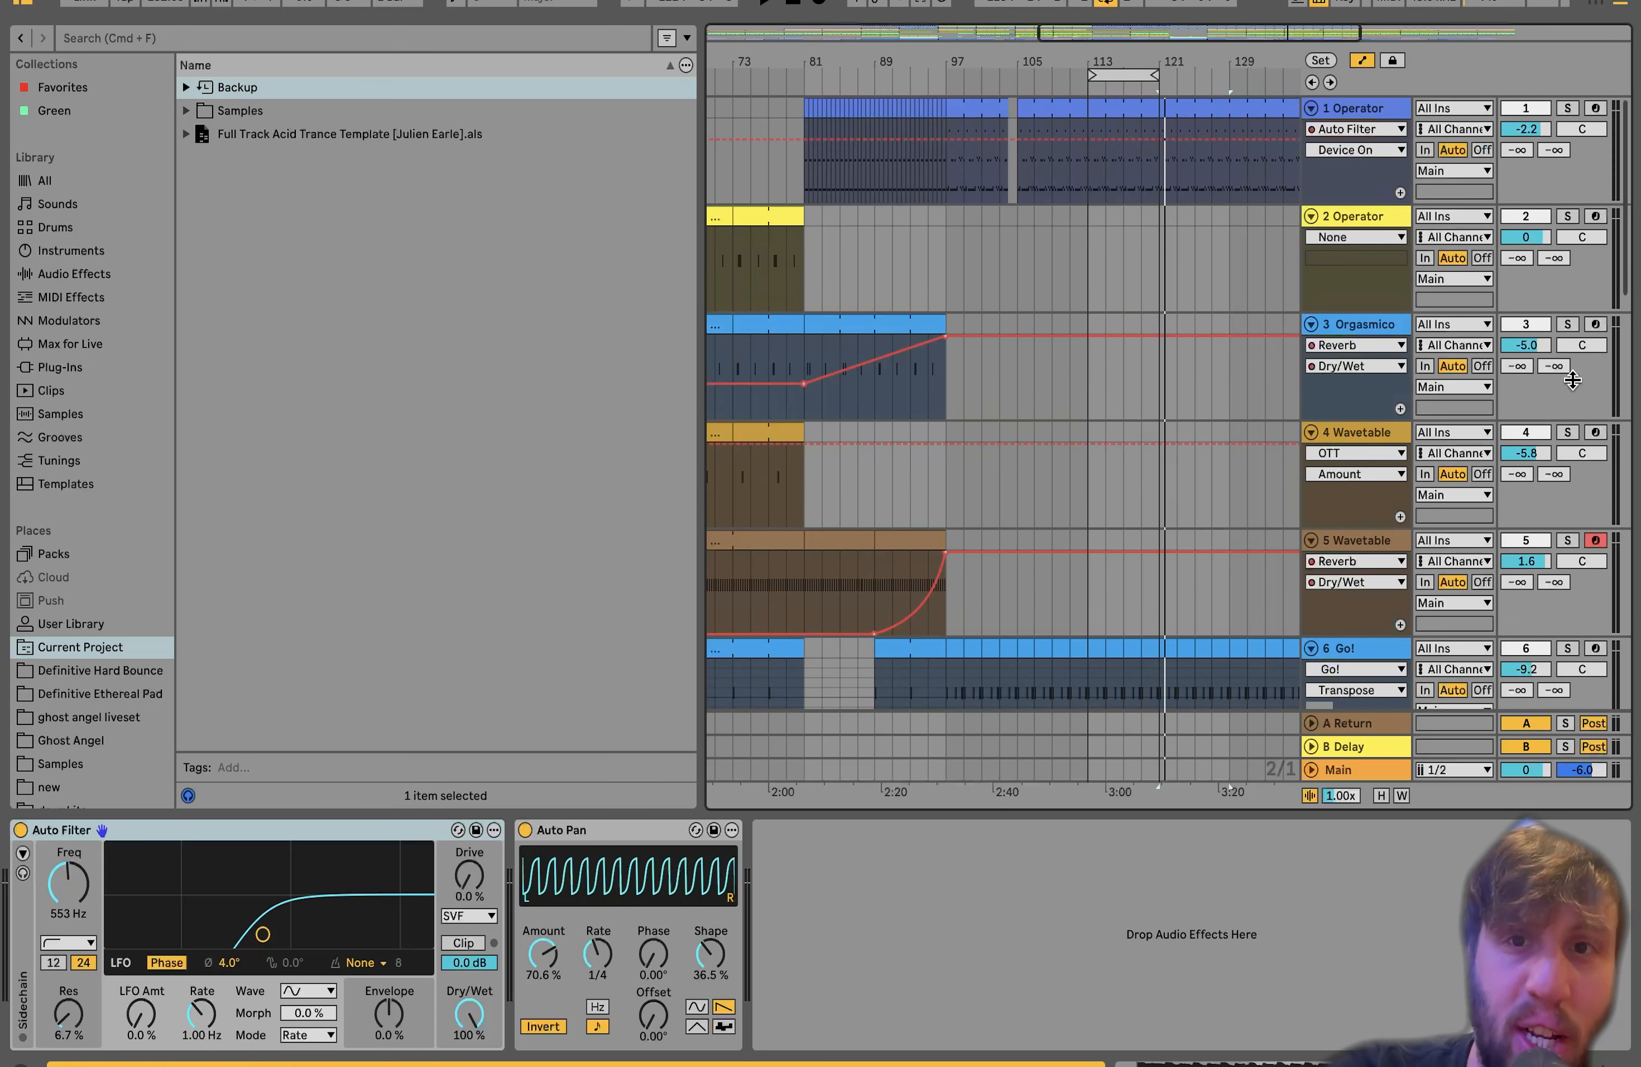
pyautogui.scroll(-15, 1393, 483)
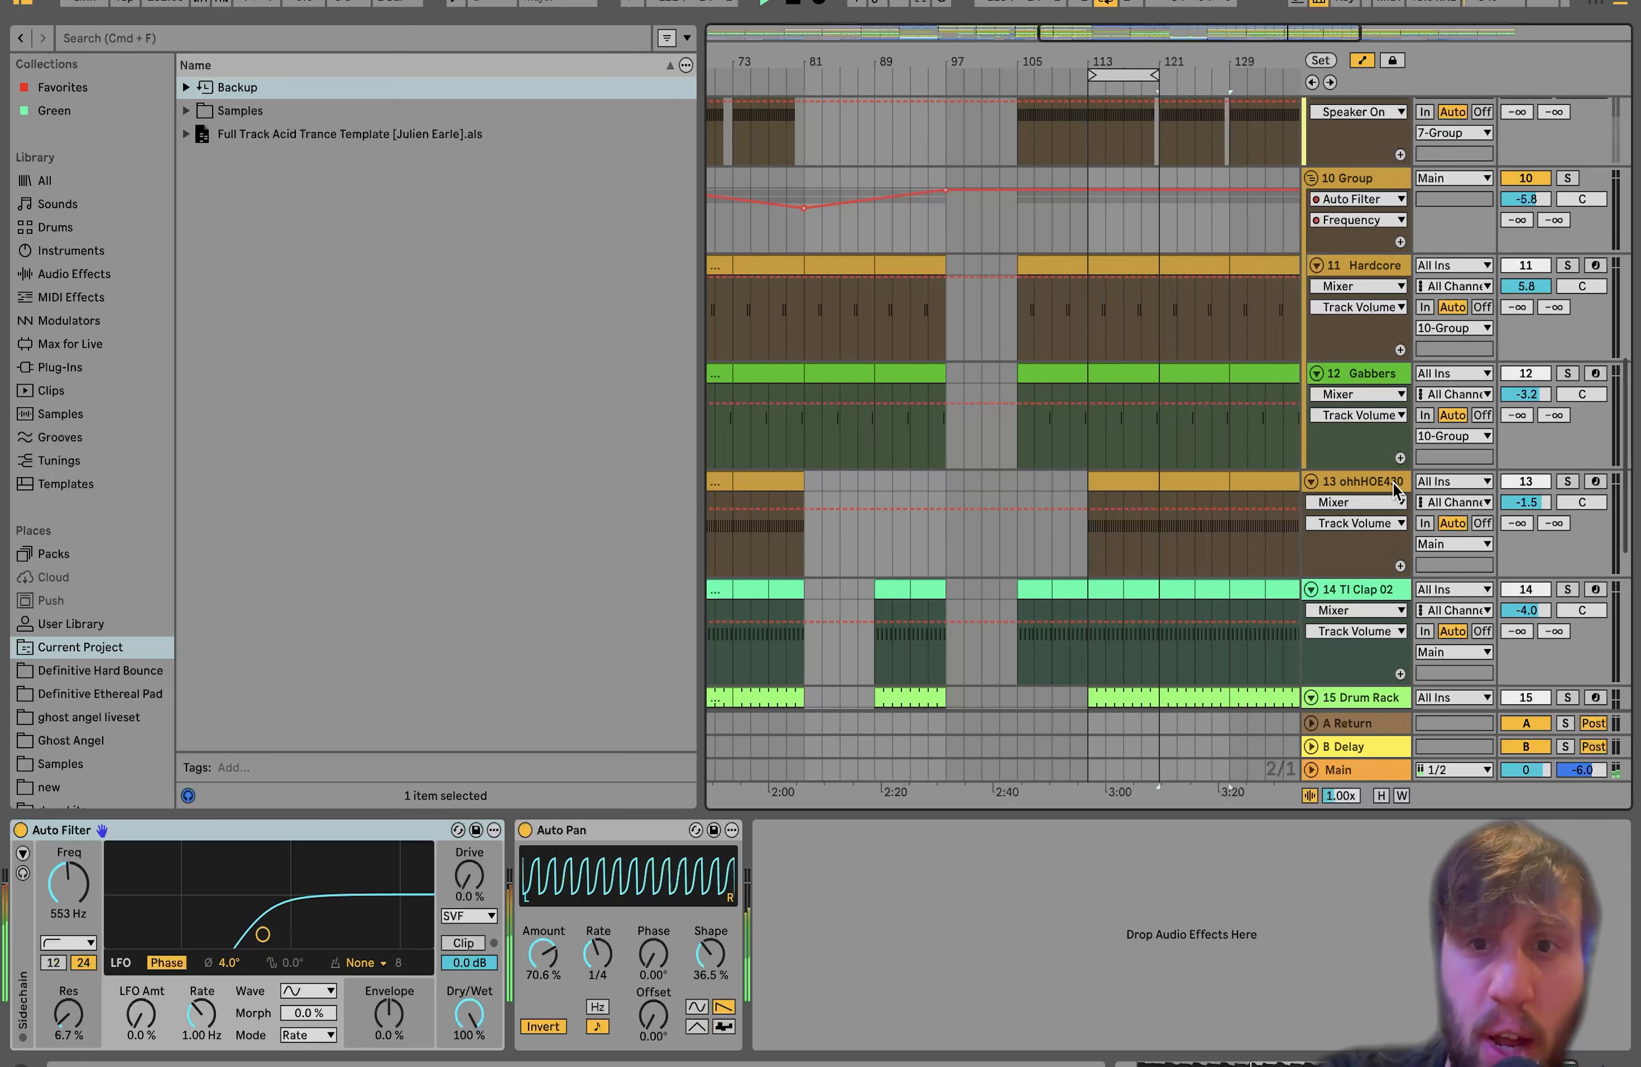
pyautogui.press('space')
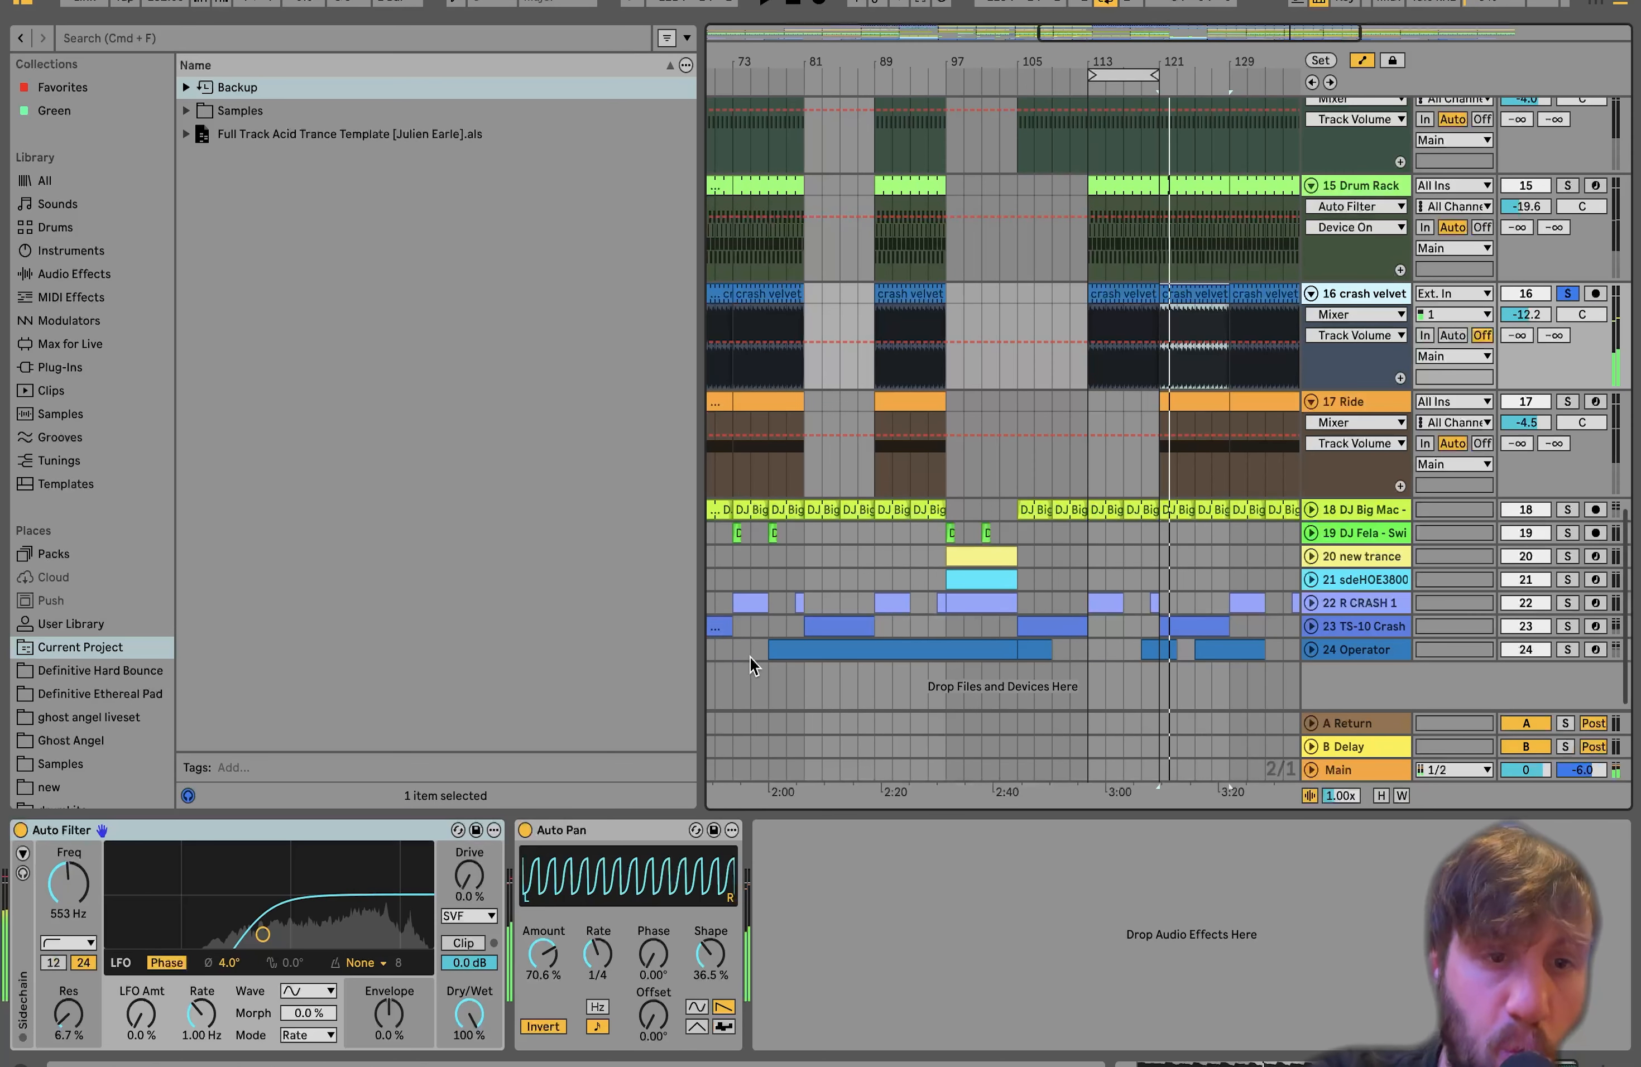
# Bypass 16 crash velvet's Auto Pan and Auto Filter, play the dry loop, and switch both devices back on one by one
pyautogui.click(525, 829)
pyautogui.click(525, 830)
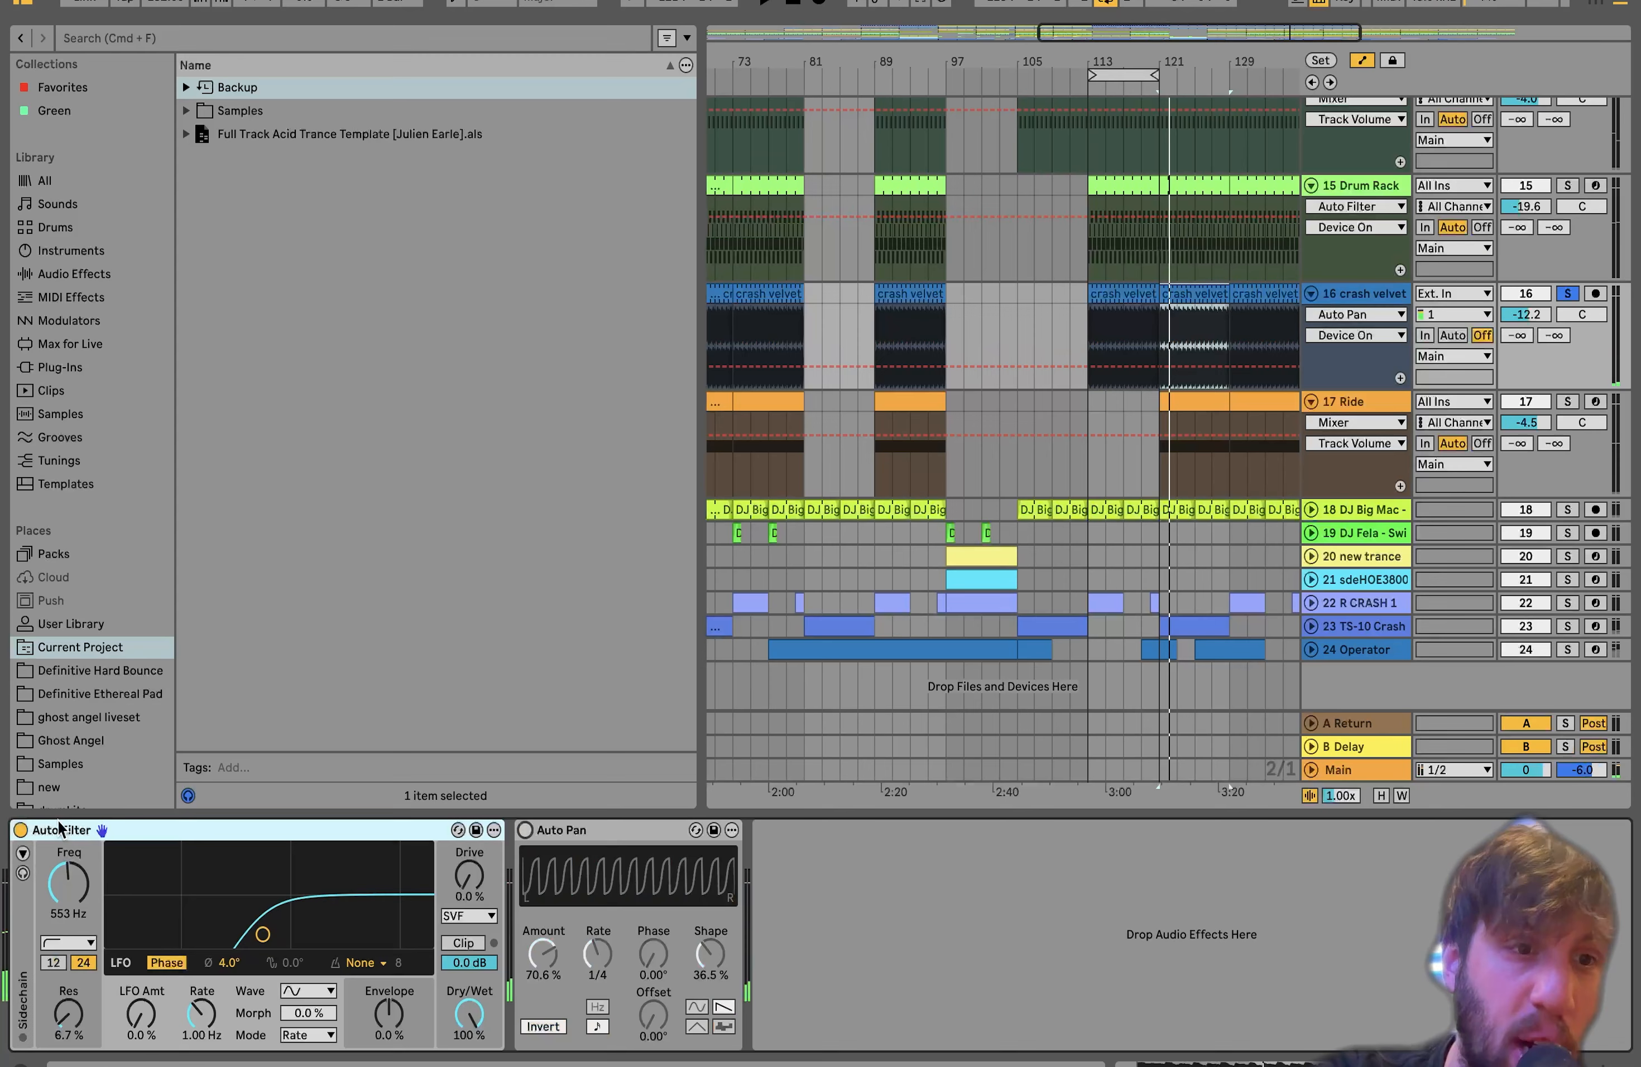
pyautogui.click(20, 830)
pyautogui.press('space')
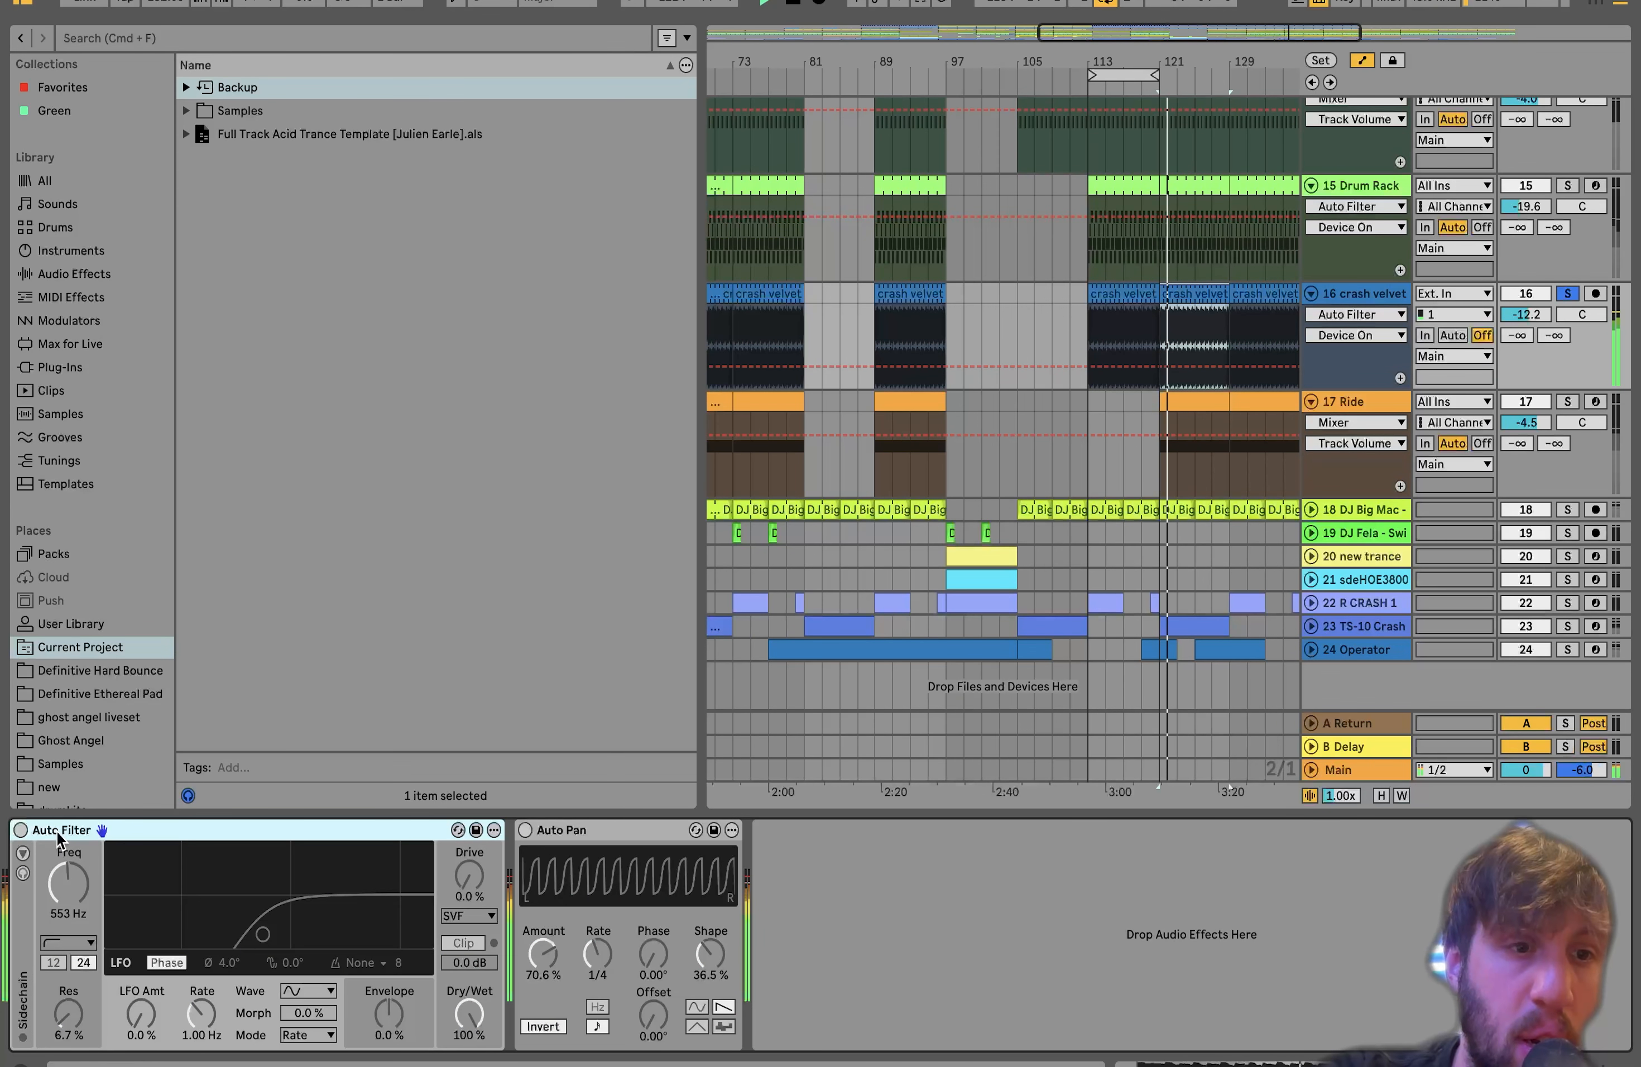
pyautogui.click(22, 831)
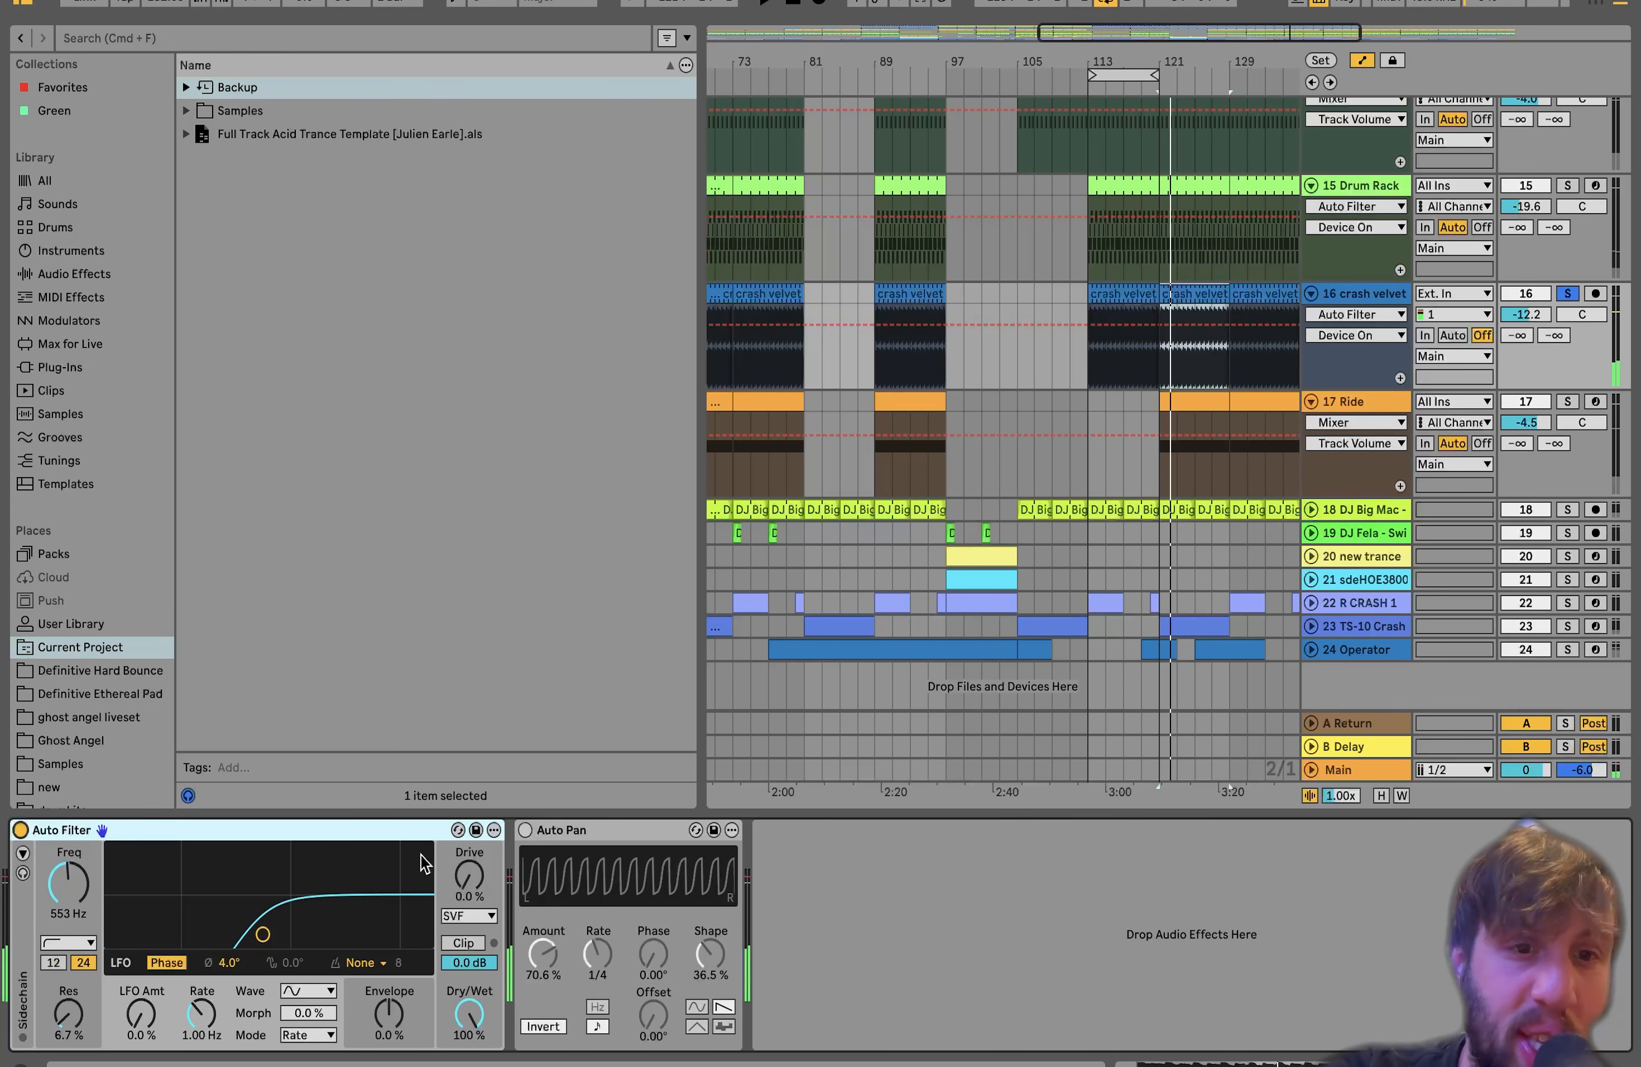
pyautogui.click(525, 830)
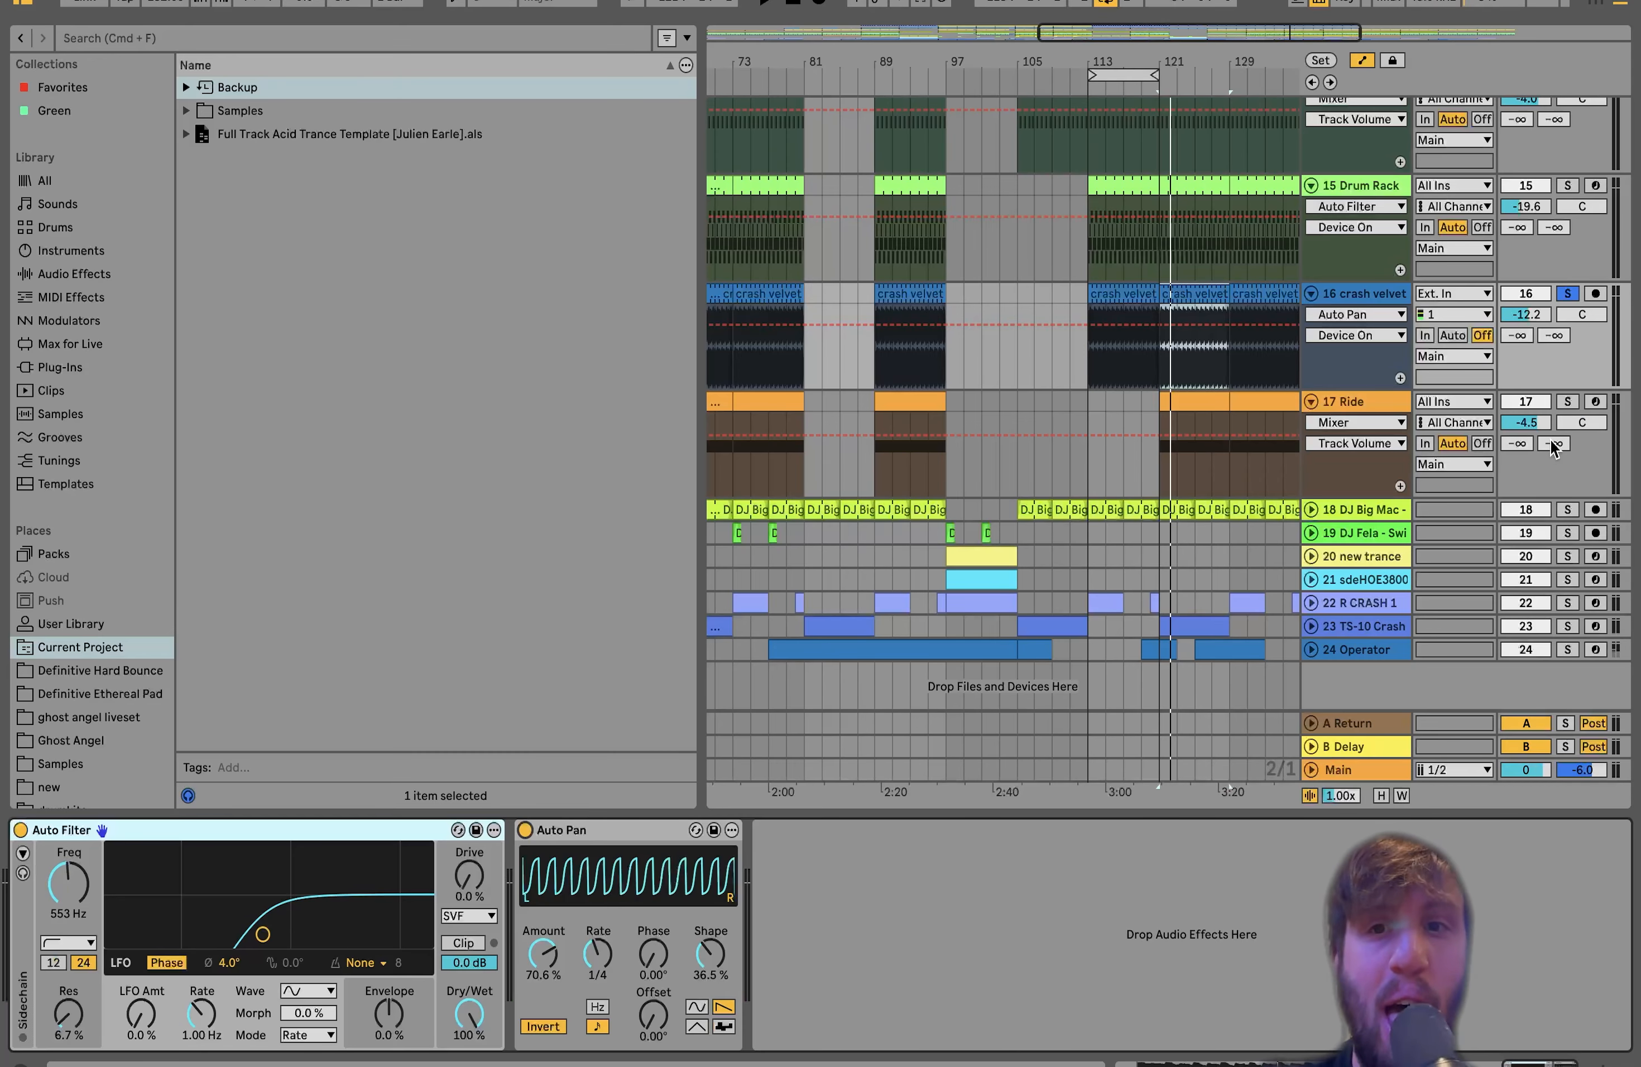
# Solo 17 Ride, examine the notes and velocities of its clip at bar 121, and play it
pyautogui.click(1568, 401)
pyautogui.click(1383, 405)
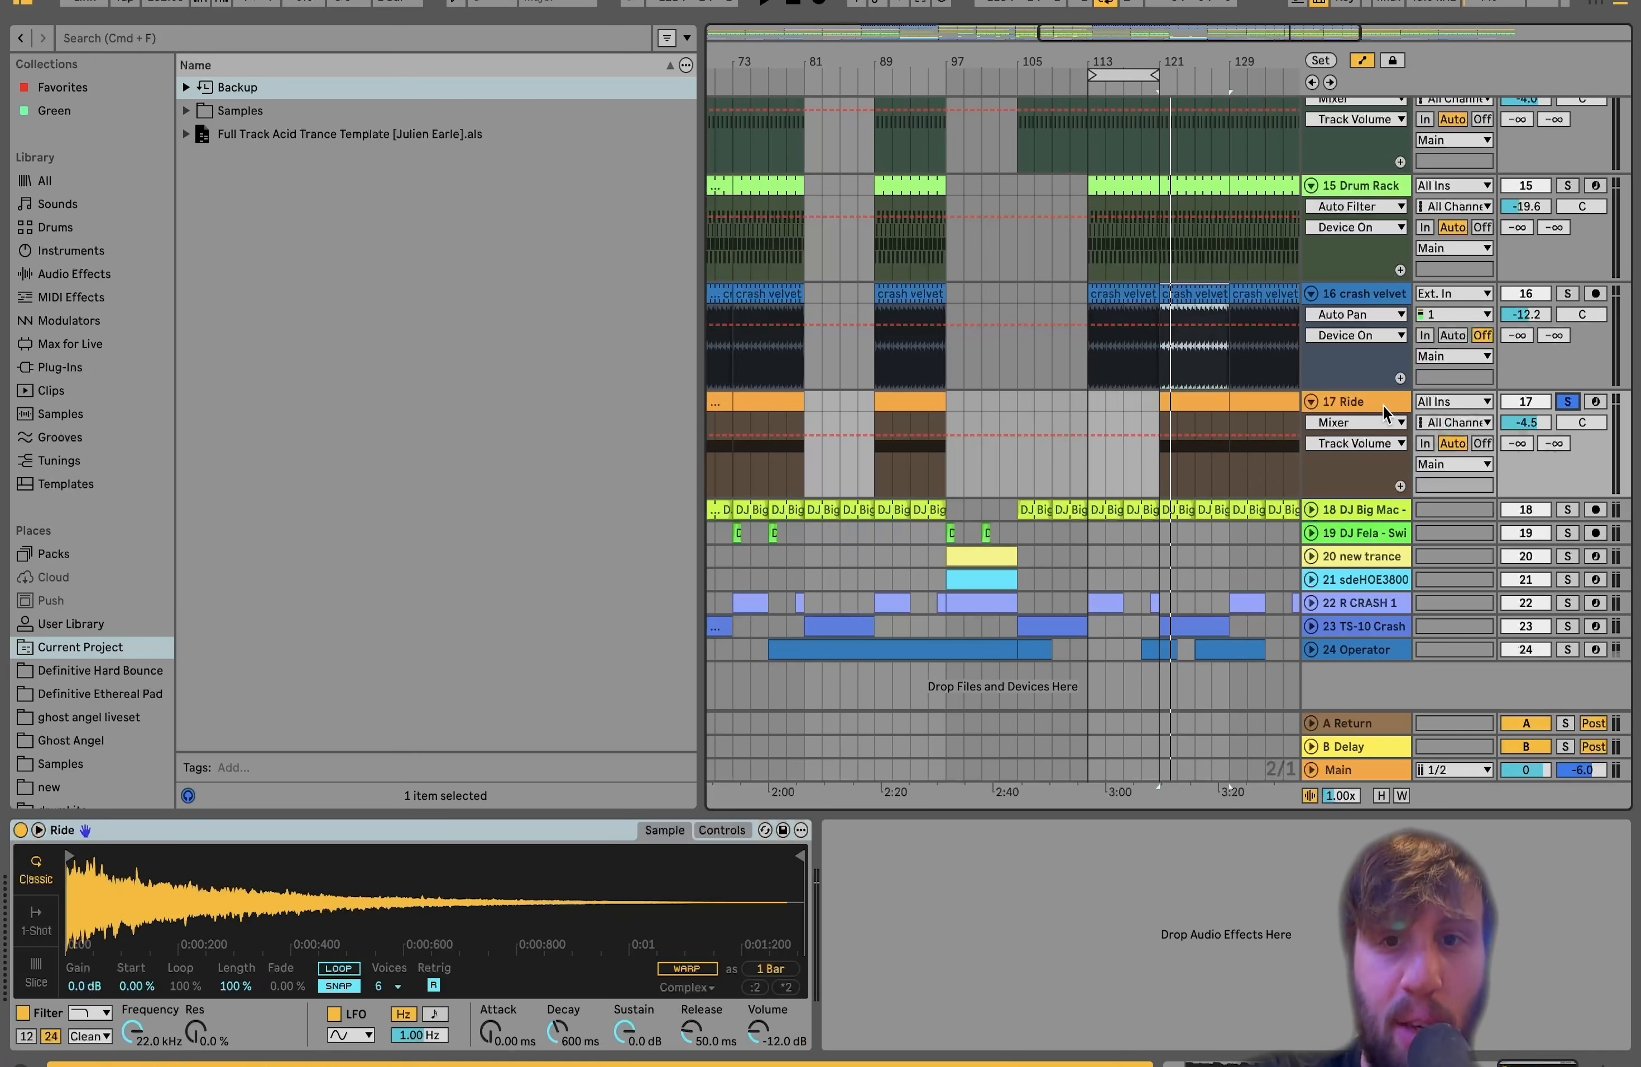
pyautogui.doubleClick(1204, 405)
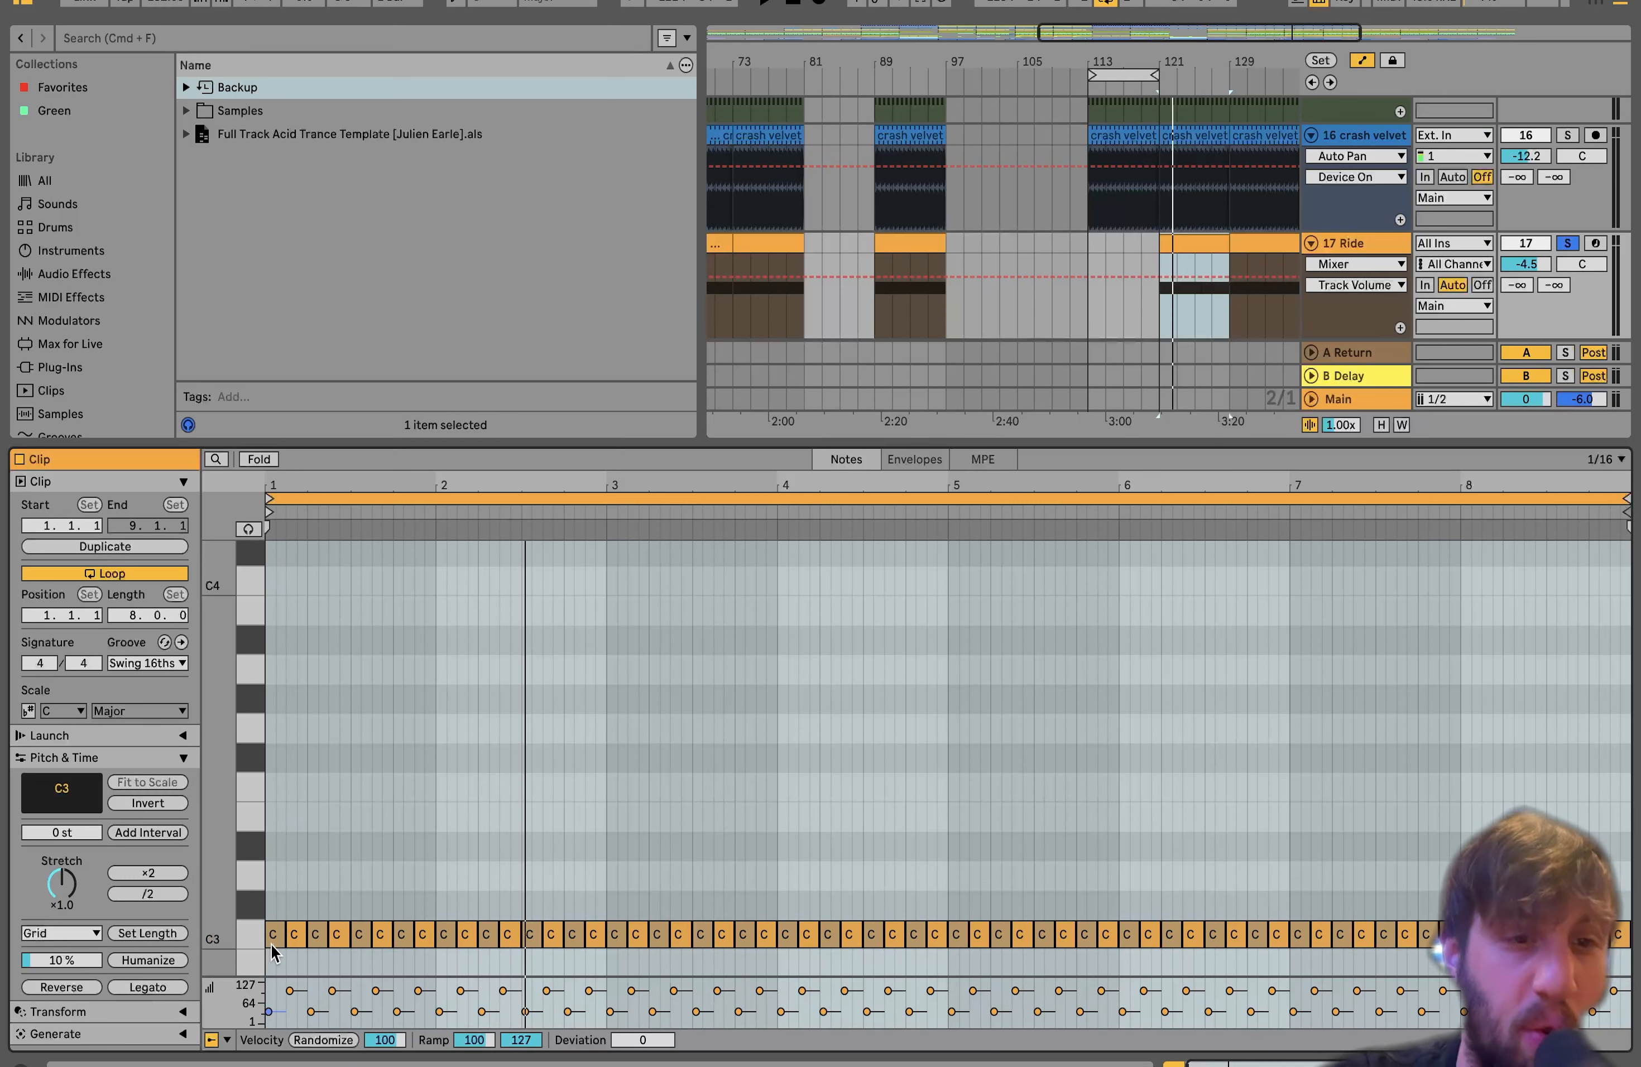
pyautogui.press('space')
pyautogui.click(1362, 244)
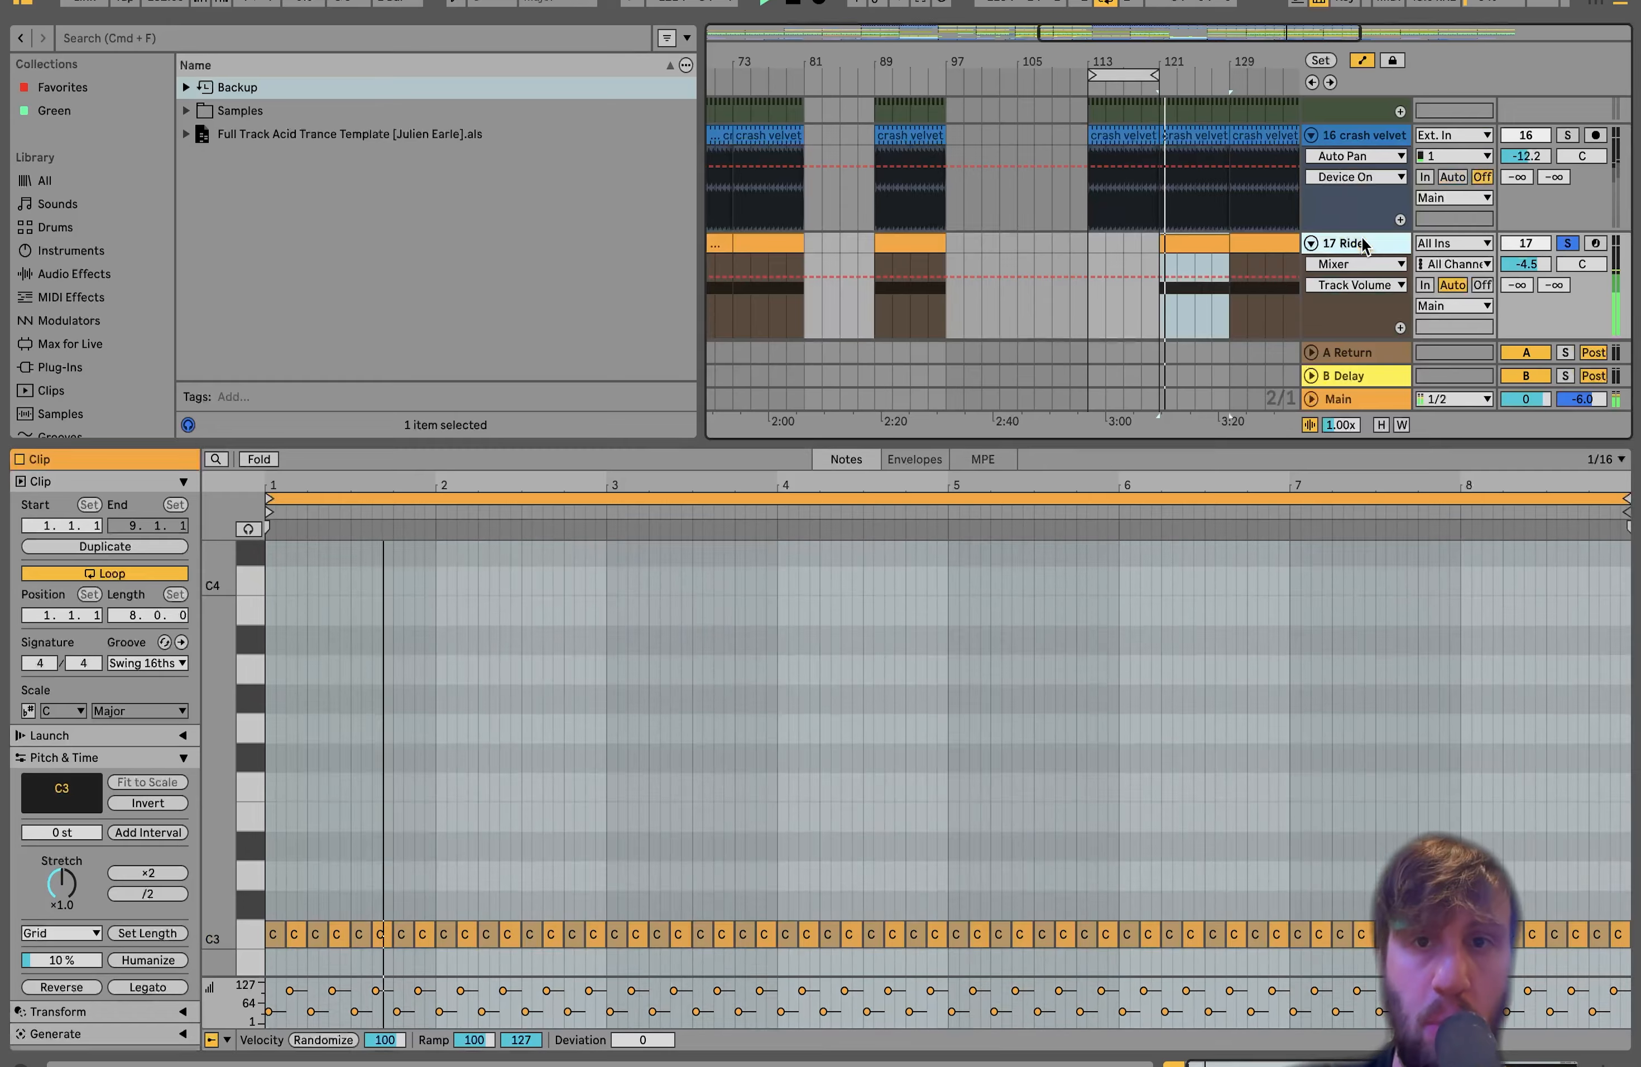
pyautogui.doubleClick(1362, 244)
# Clear 17 Ride's solo, play the full mix from bar 121, and unfold the 18 DJ Big Mac track
pyautogui.scroll(-5, 1144, 444)
pyautogui.hscroll(3, 1144, 443)
pyautogui.scroll(-5, 1144, 444)
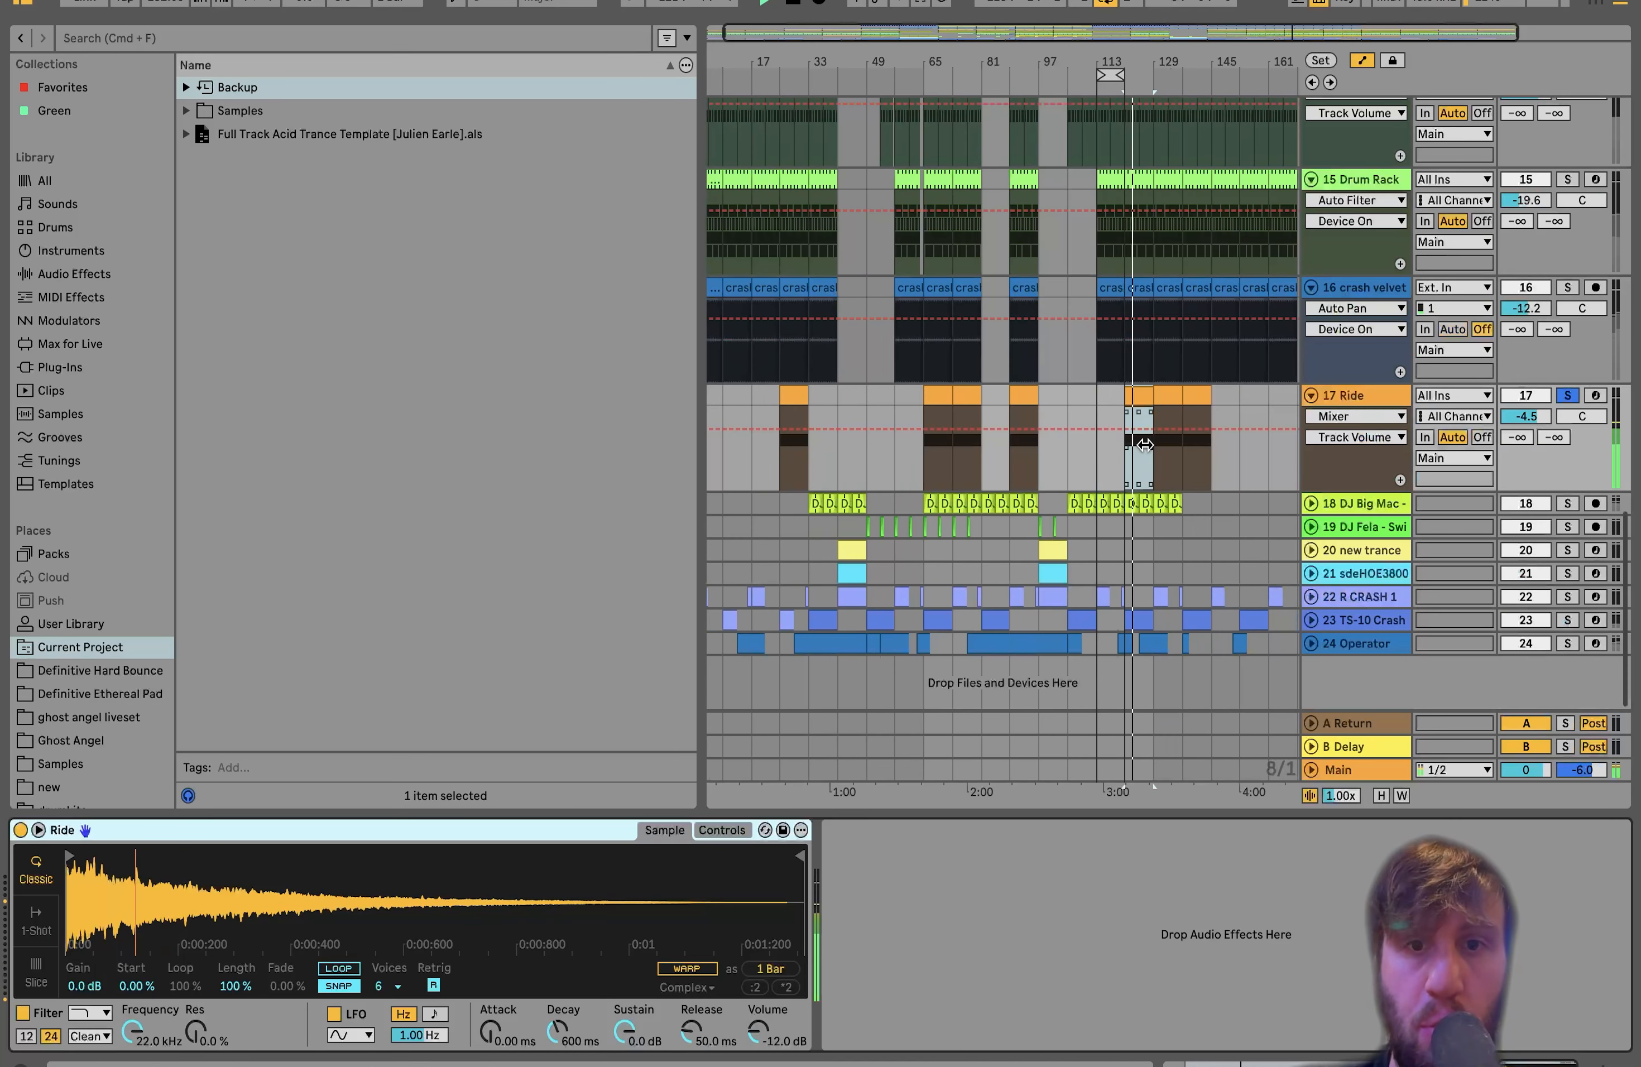
pyautogui.click(1569, 395)
pyautogui.press('space')
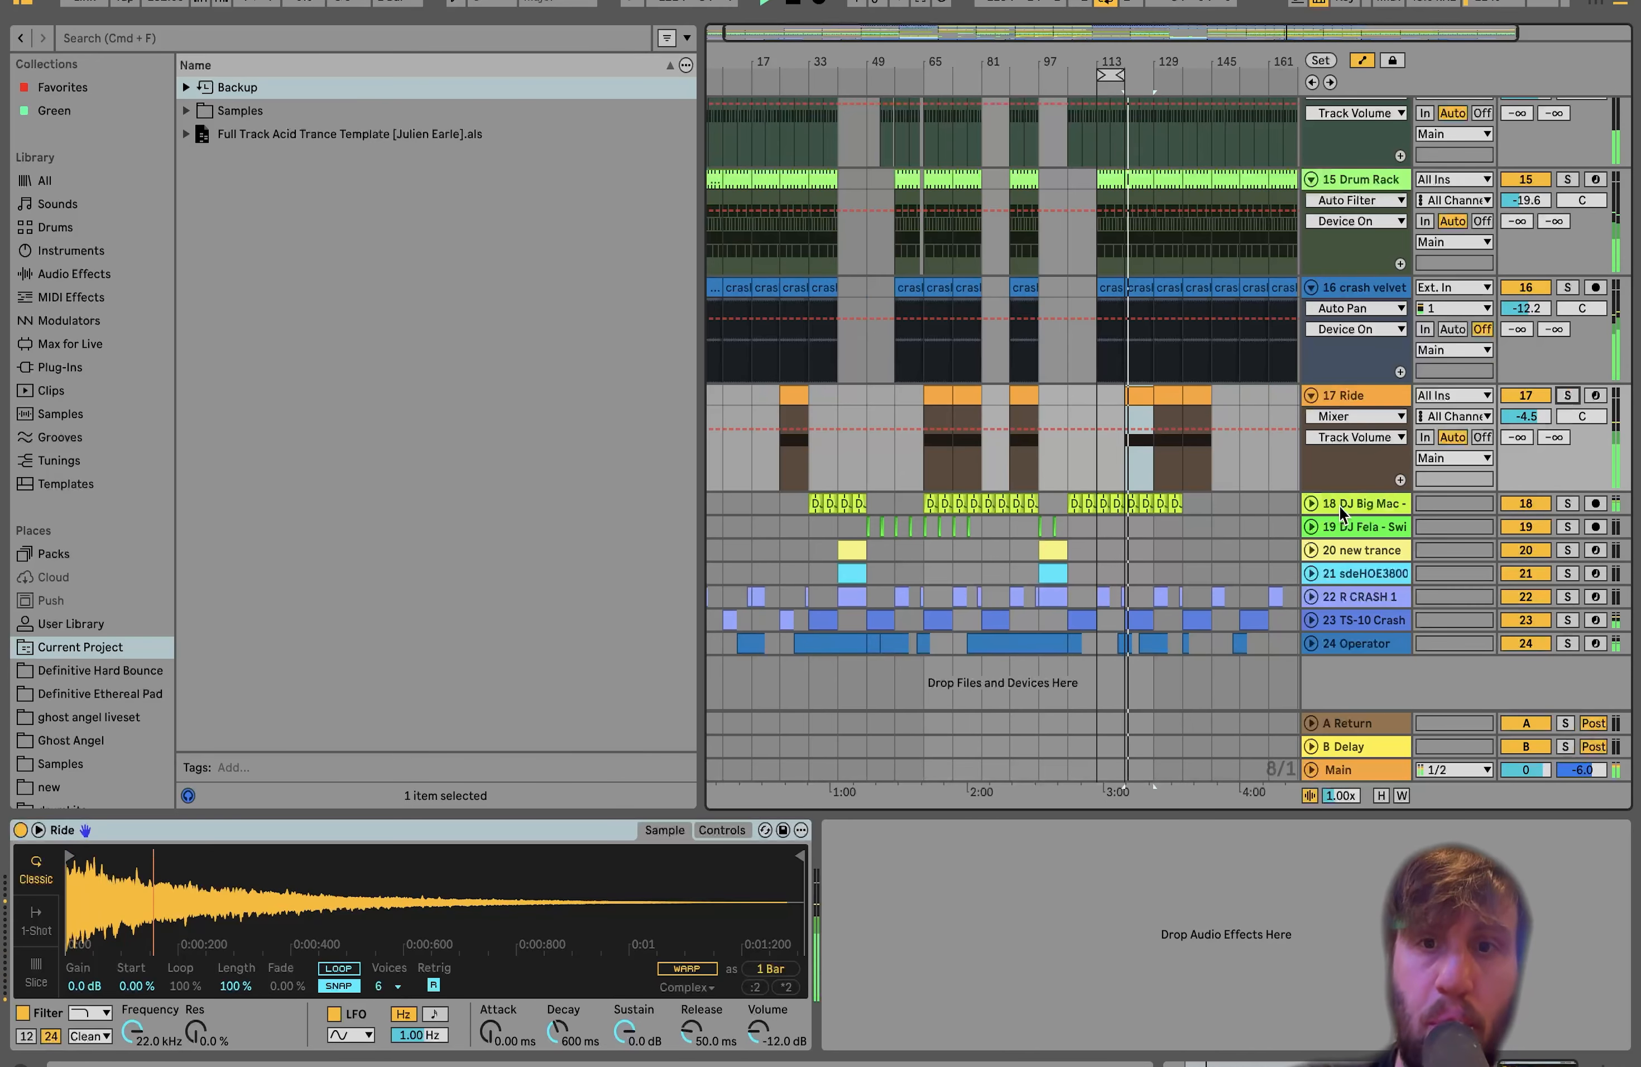
pyautogui.click(1311, 503)
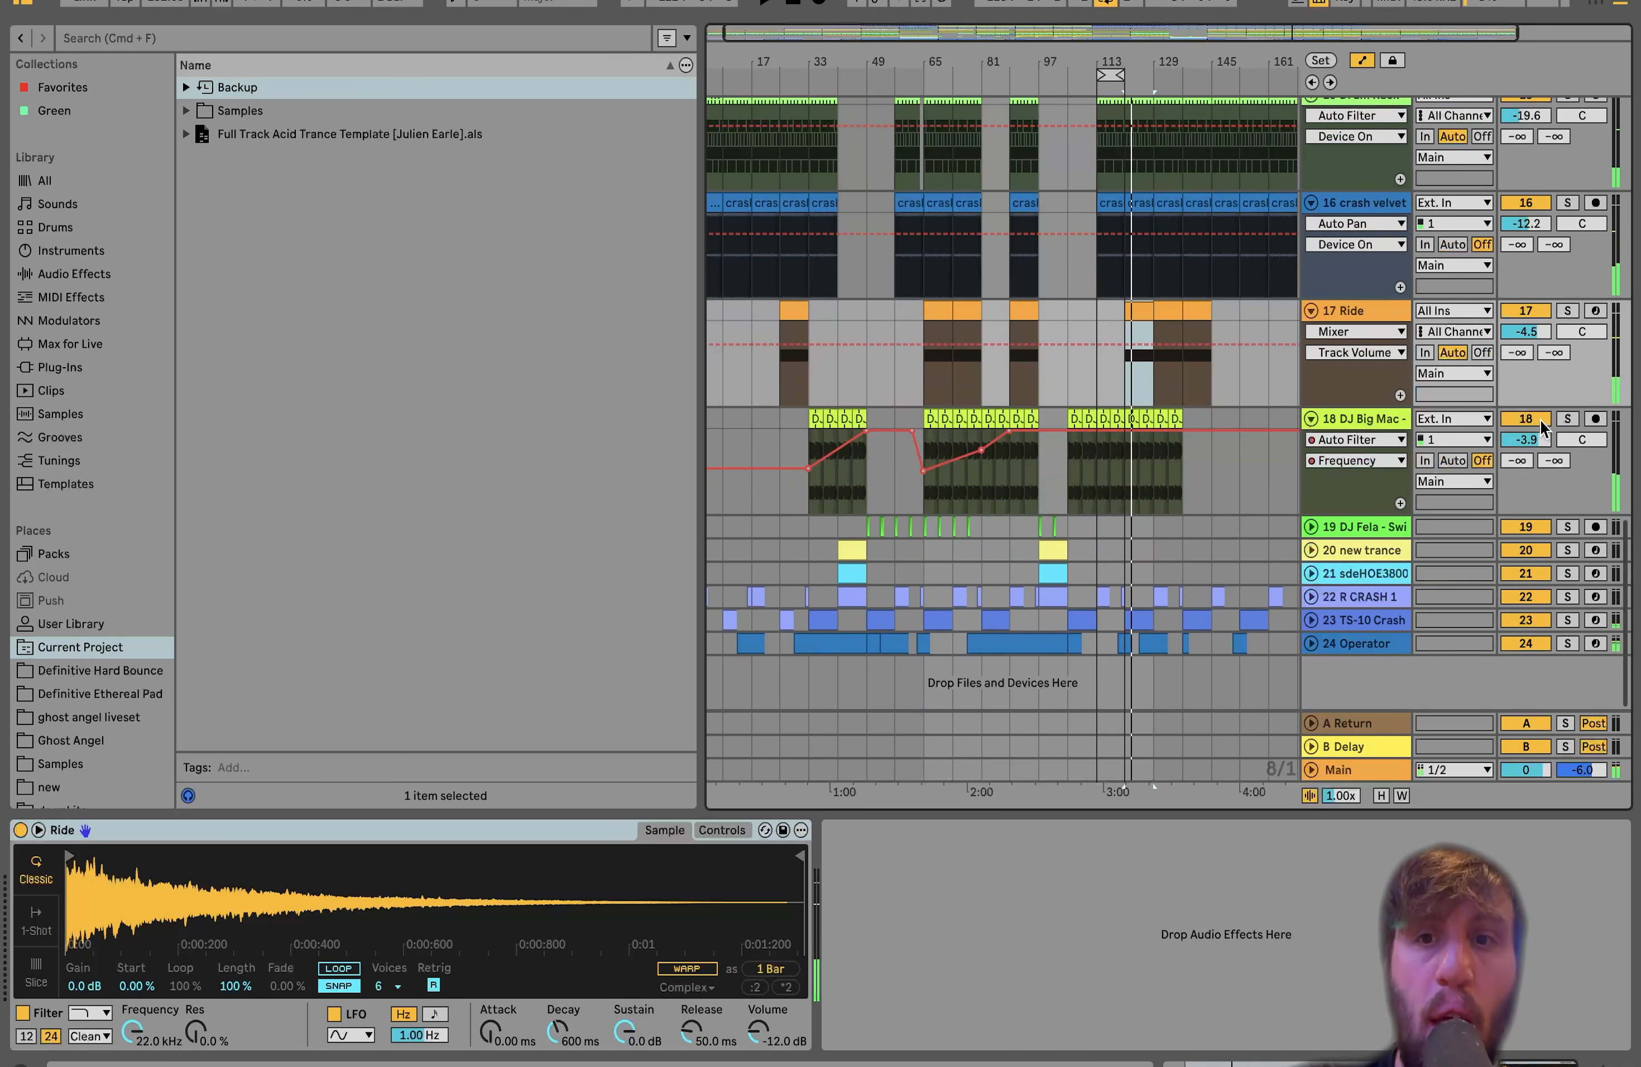
# Solo 18 DJ Big Mac and play its loop from bar 113
pyautogui.click(1567, 419)
pyautogui.click(1102, 480)
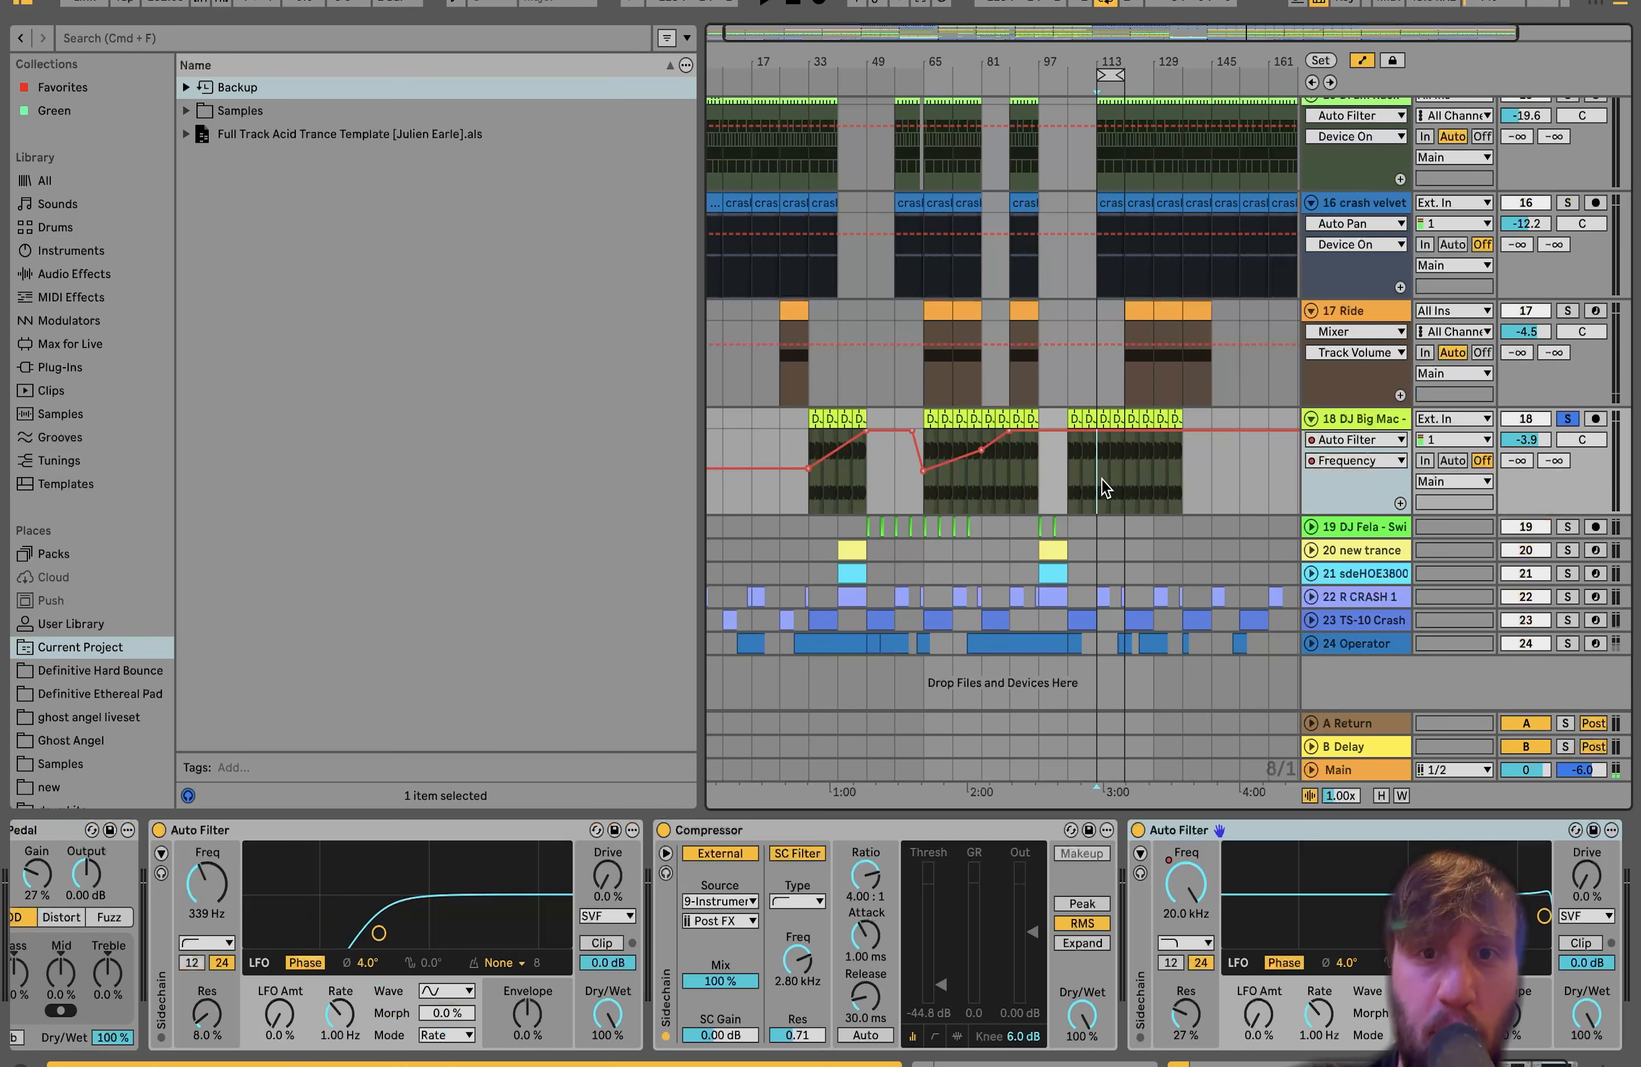
pyautogui.press('space')
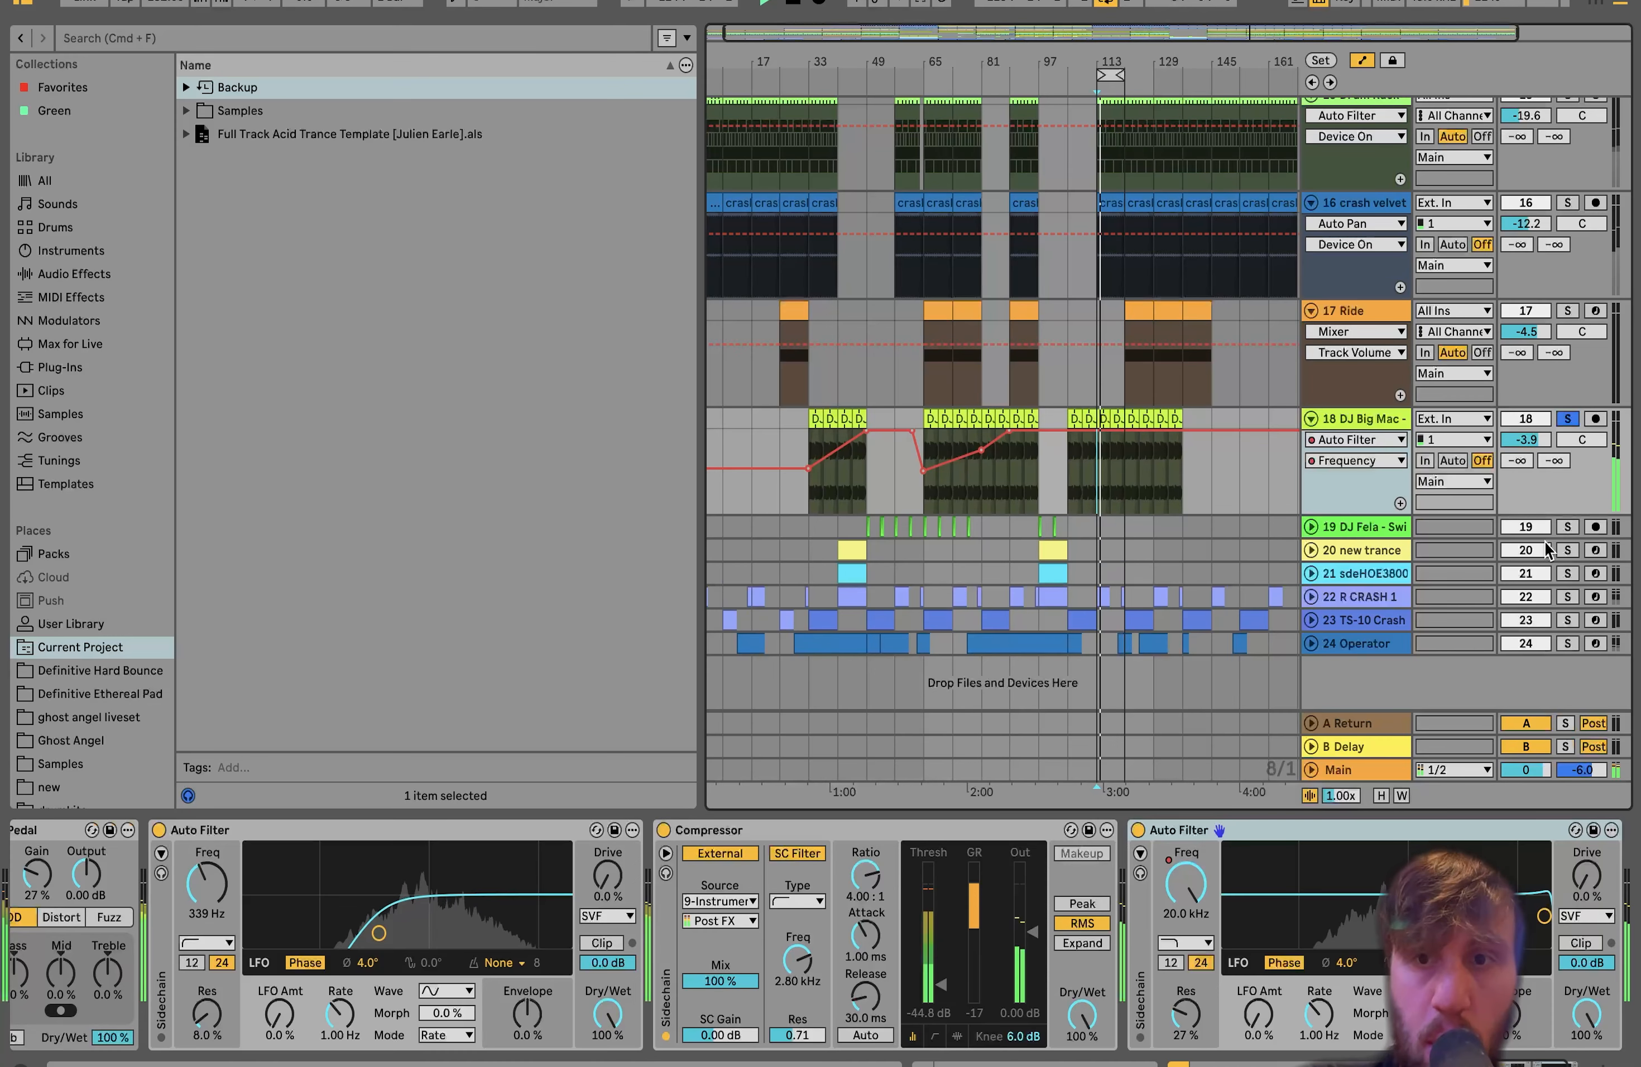
# Solo 19 DJ Fela alongside 18 DJ Big Mac, play its clip at bar 97, and examine where its clips sit in the arrangement
pyautogui.click(1568, 527)
pyautogui.click(1102, 416)
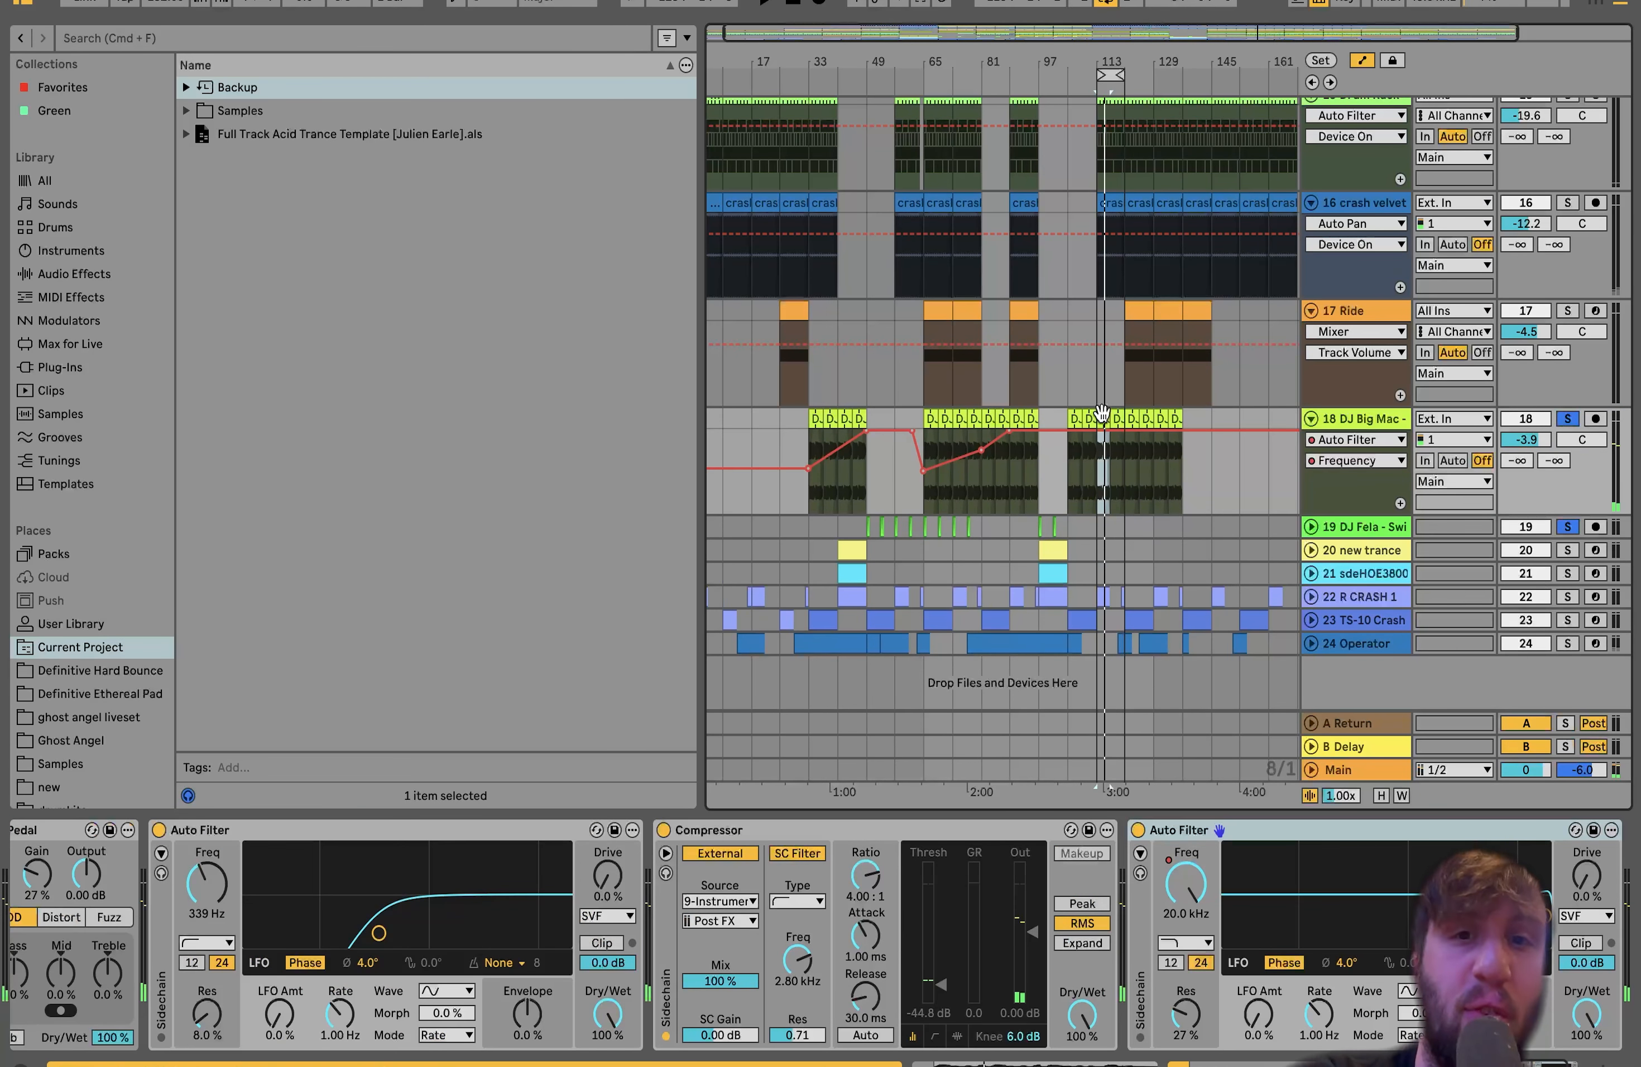
pyautogui.click(1038, 528)
pyautogui.press('space')
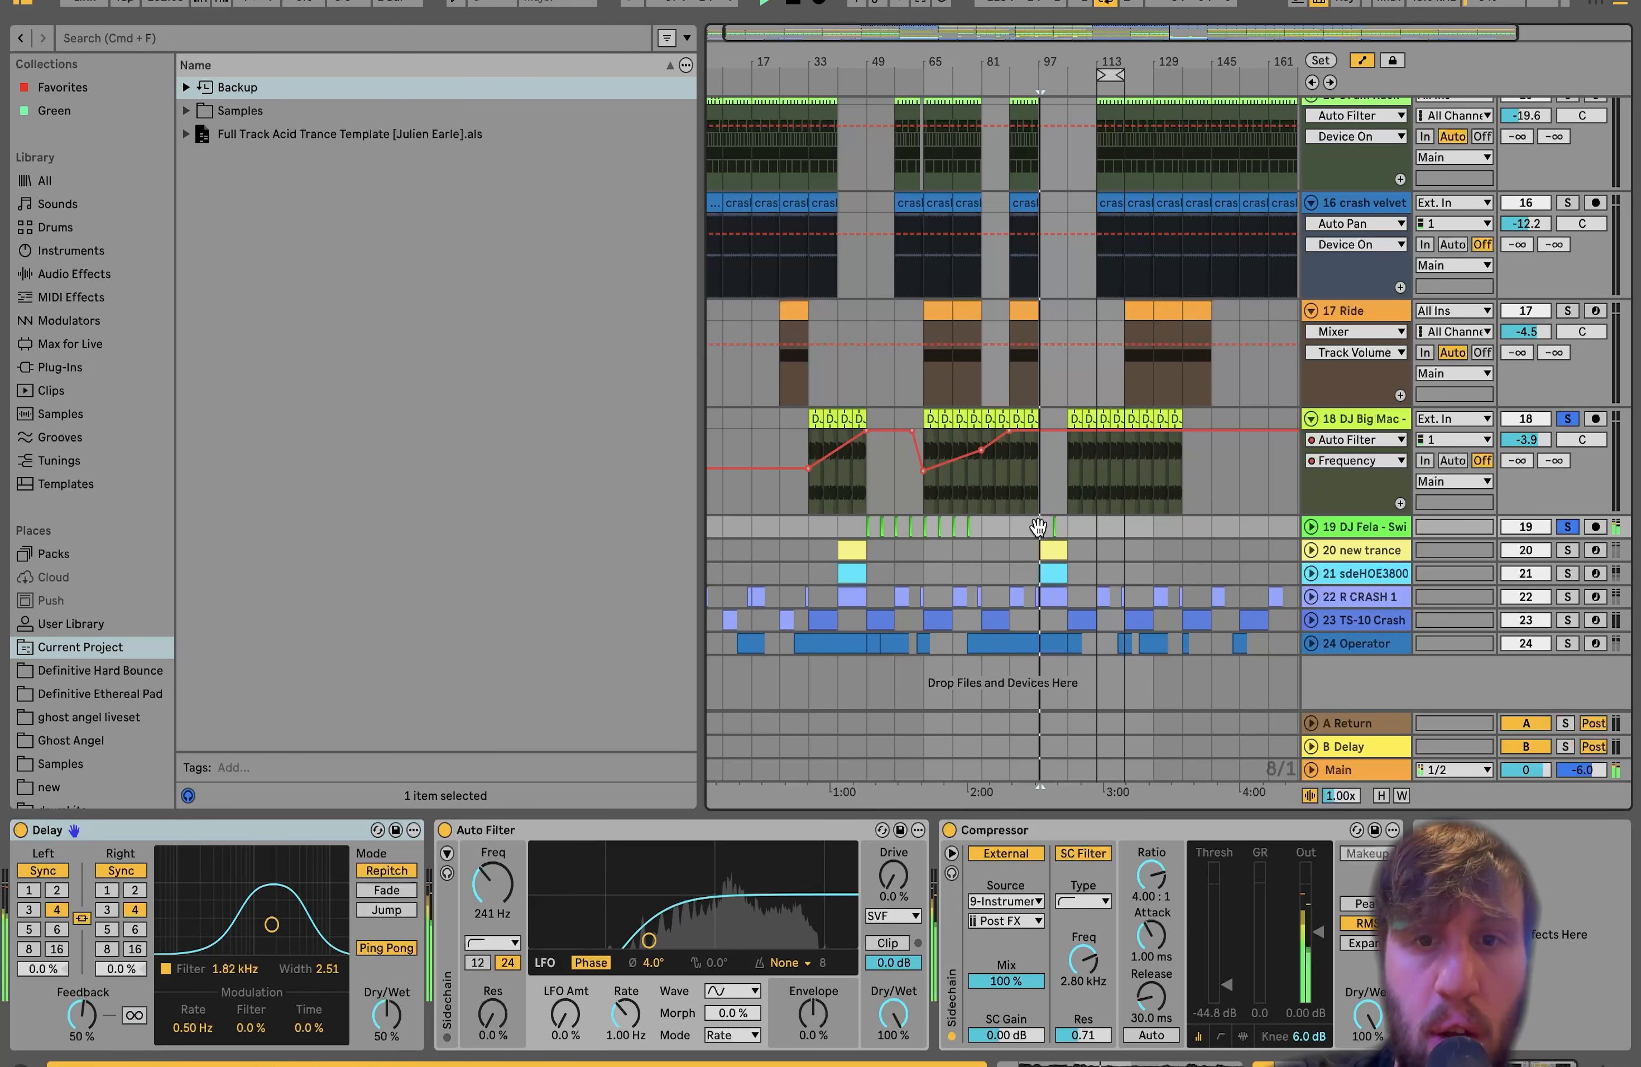
pyautogui.scroll(5, 1040, 527)
pyautogui.scroll(1, 1040, 527)
pyautogui.press('space')
pyautogui.hscroll(-4, 1090, 524)
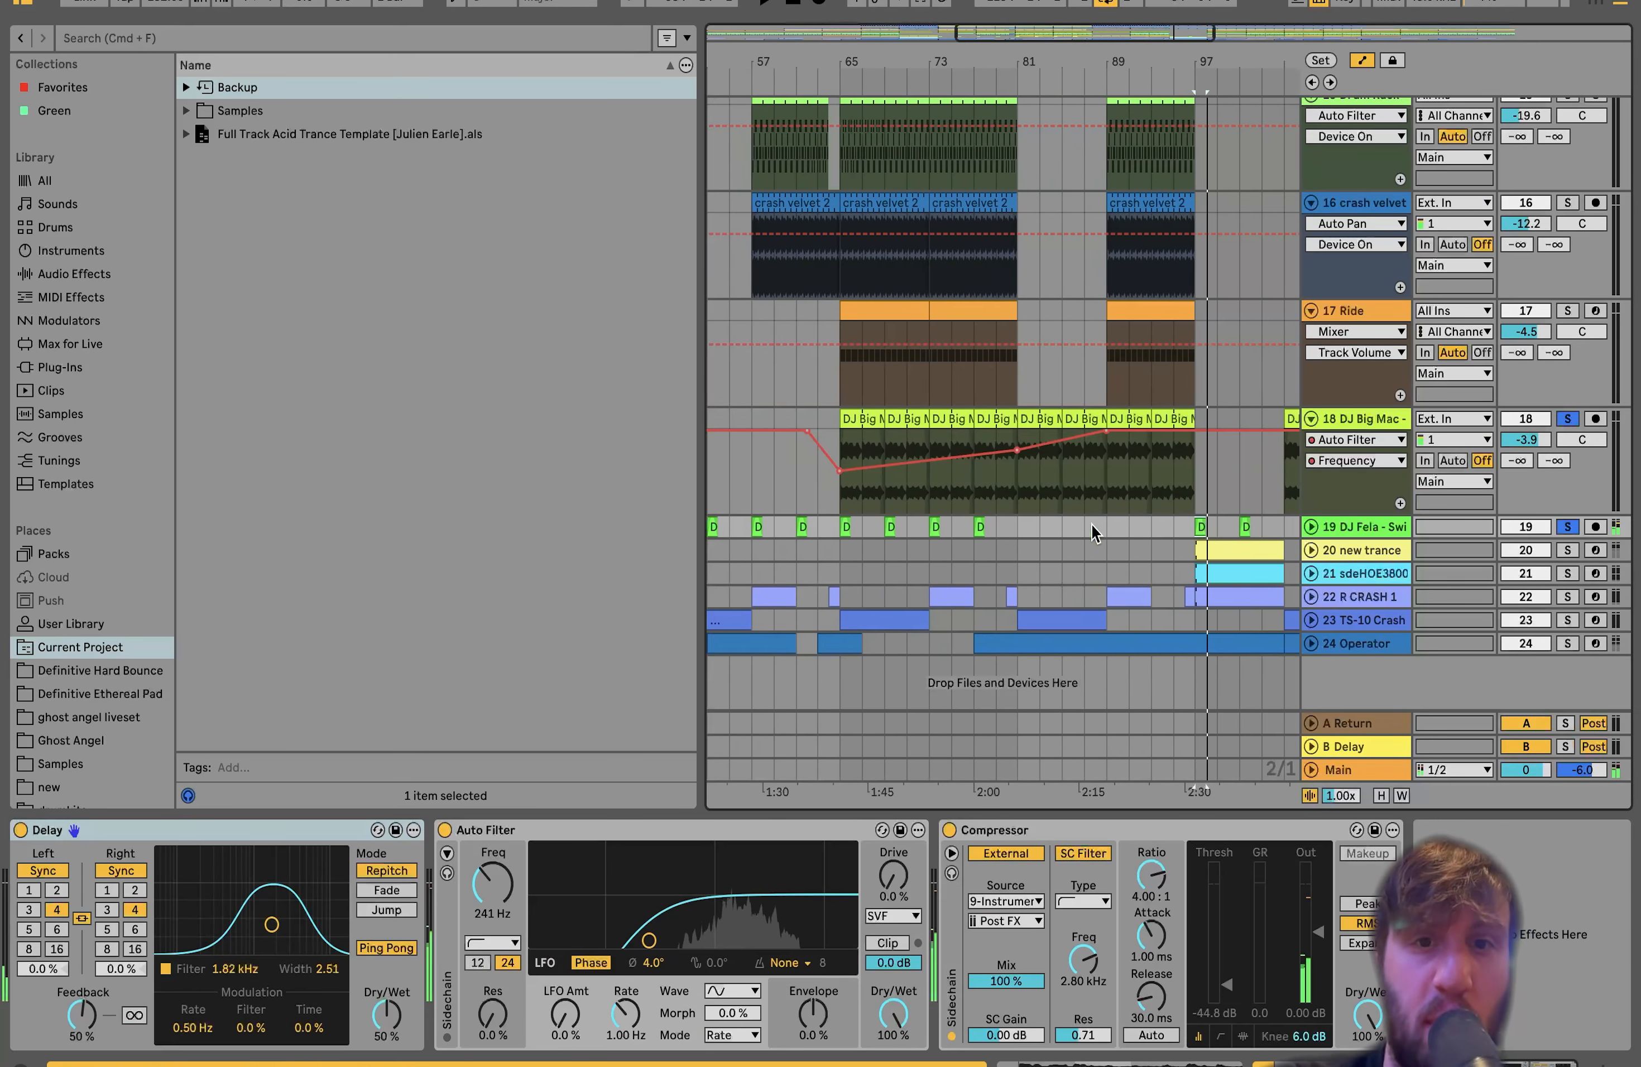
pyautogui.scroll(-3, 1091, 525)
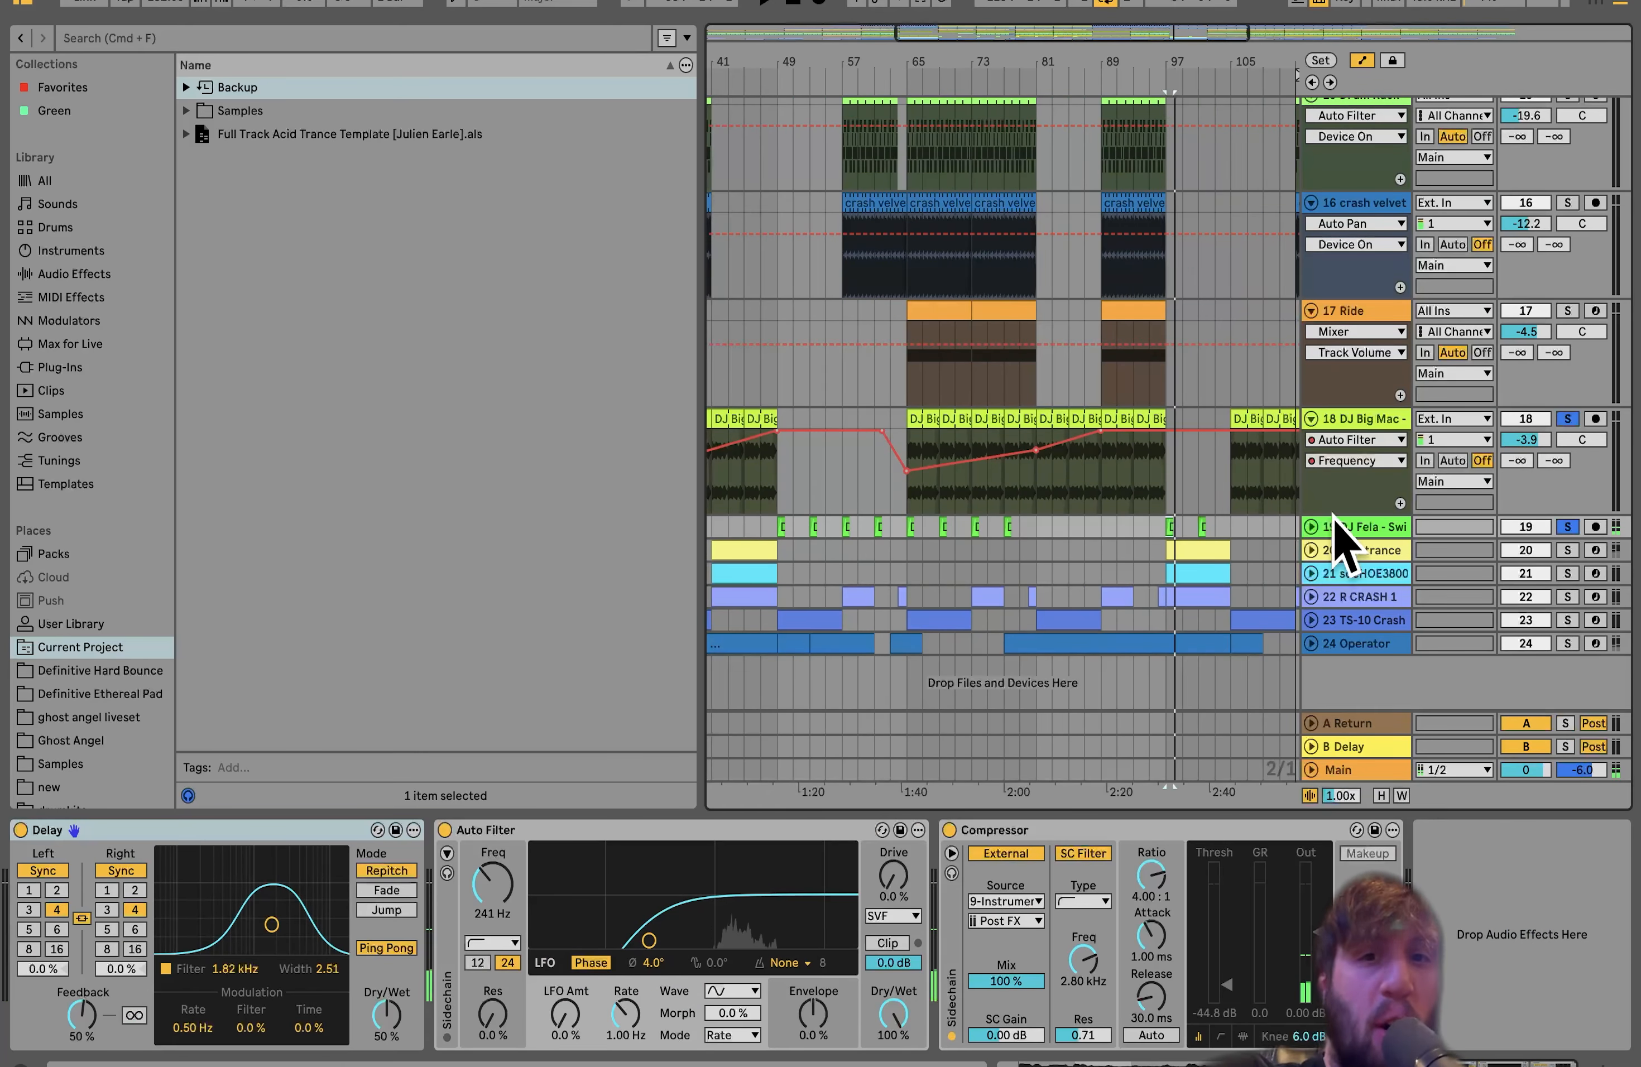
pyautogui.scroll(-4, 1192, 539)
# Play 18 DJ Big Mac from bar 117, clear the solos to hear it in the full mix, and play the mix from bar 101
pyautogui.click(1149, 510)
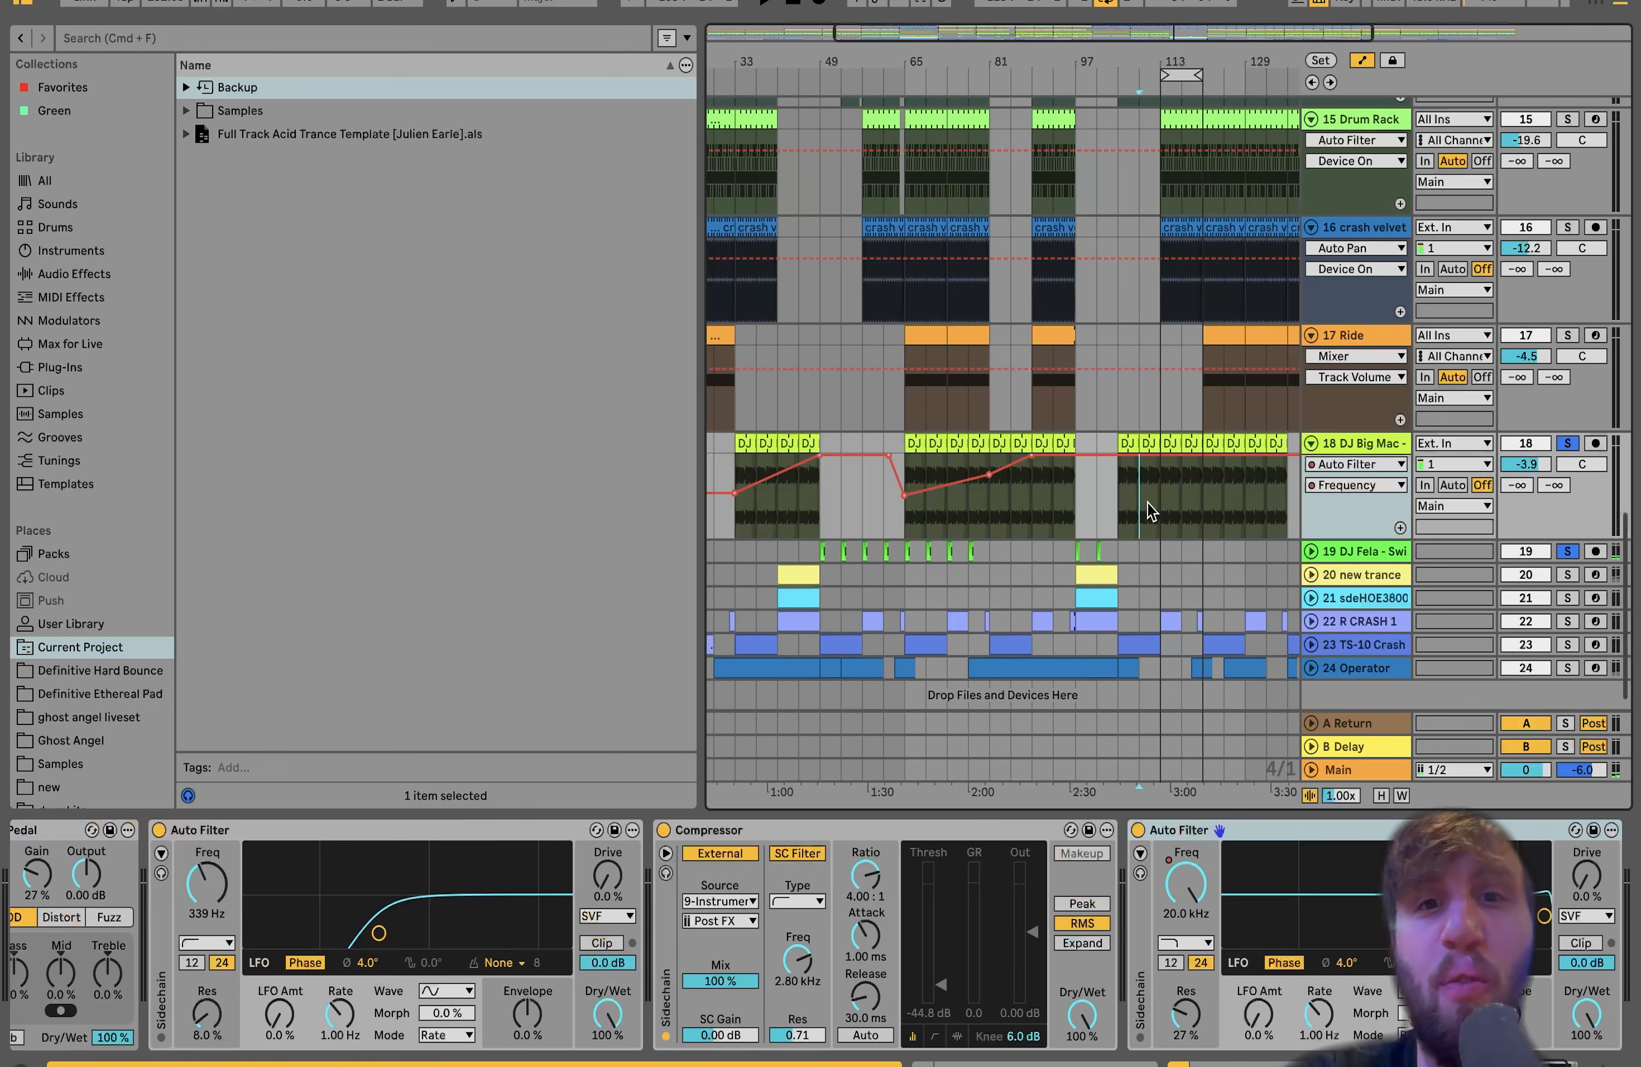
pyautogui.press('space')
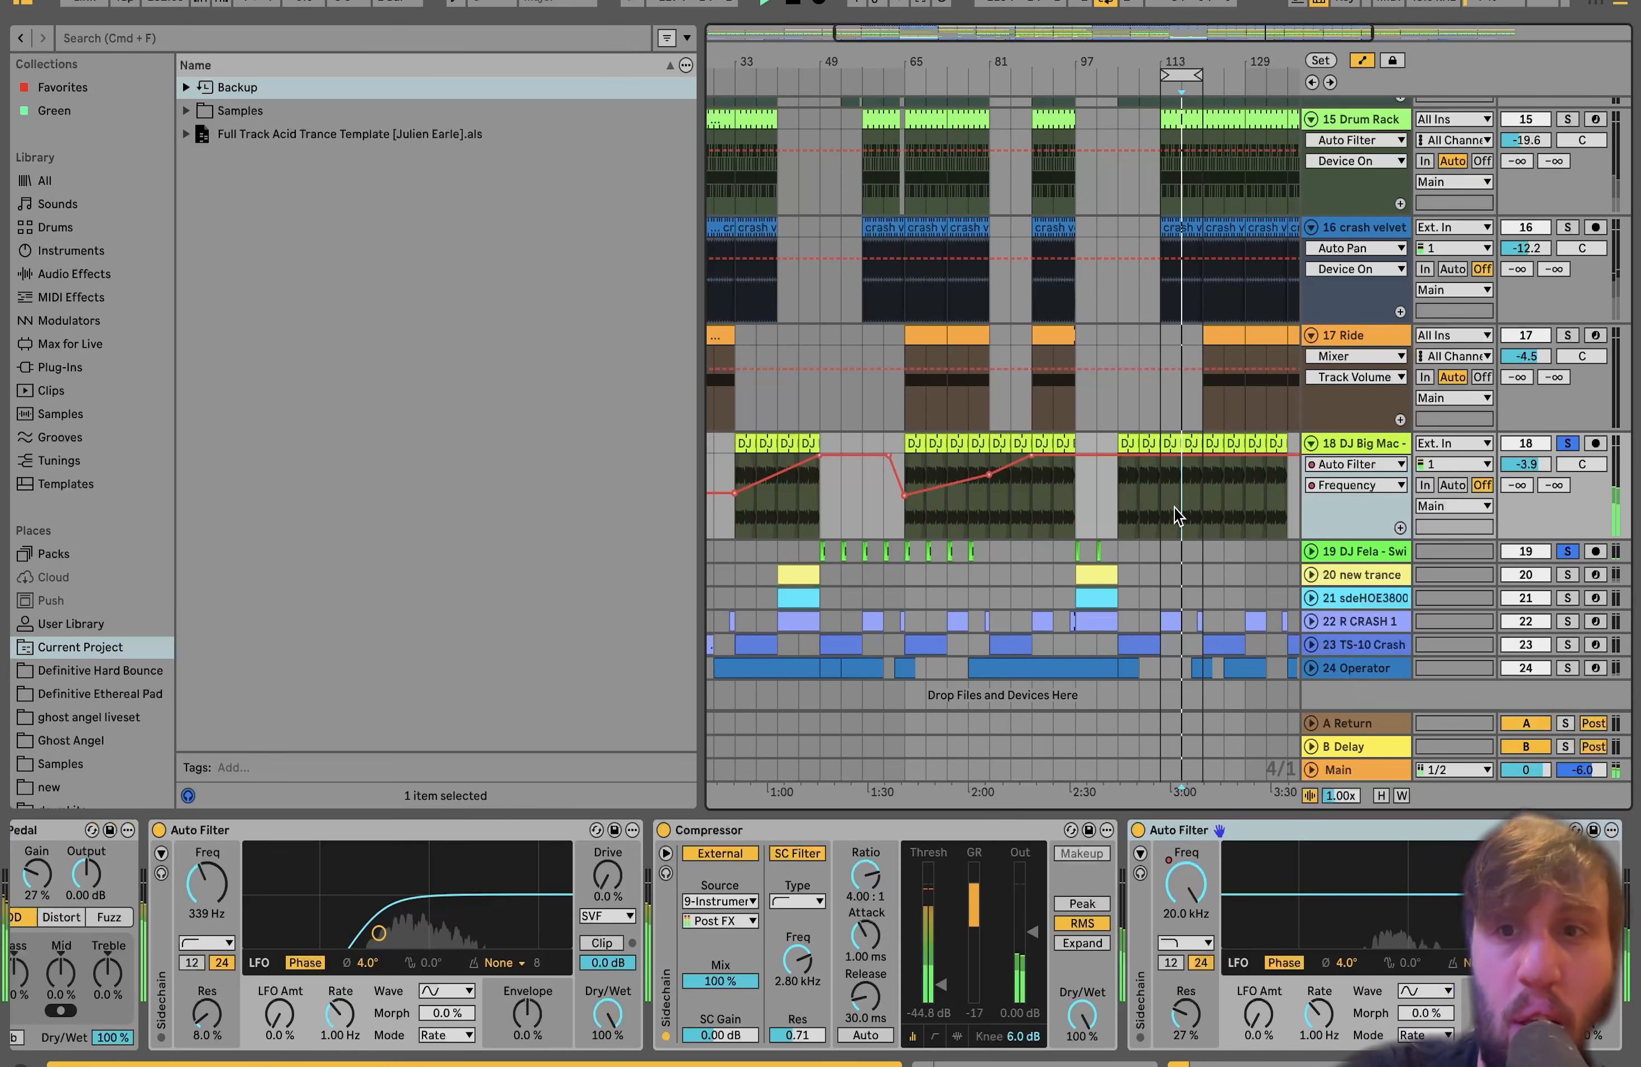
pyautogui.click(1566, 445)
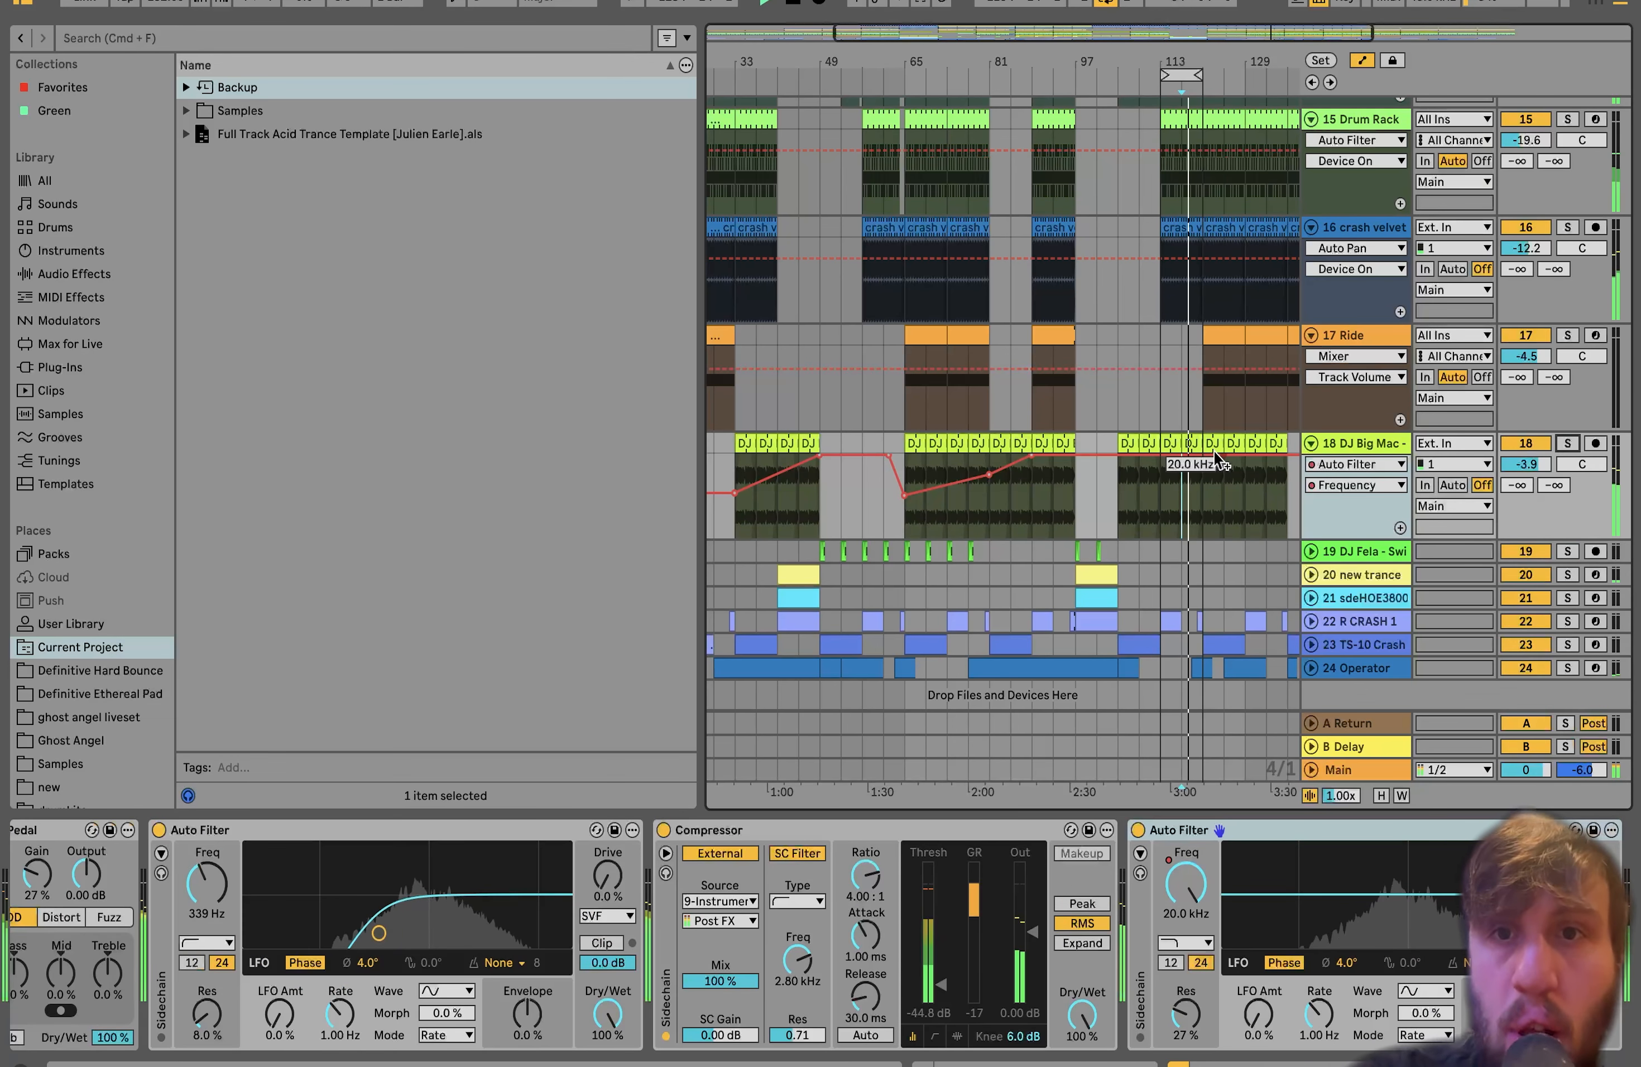
pyautogui.press('space')
pyautogui.click(1097, 511)
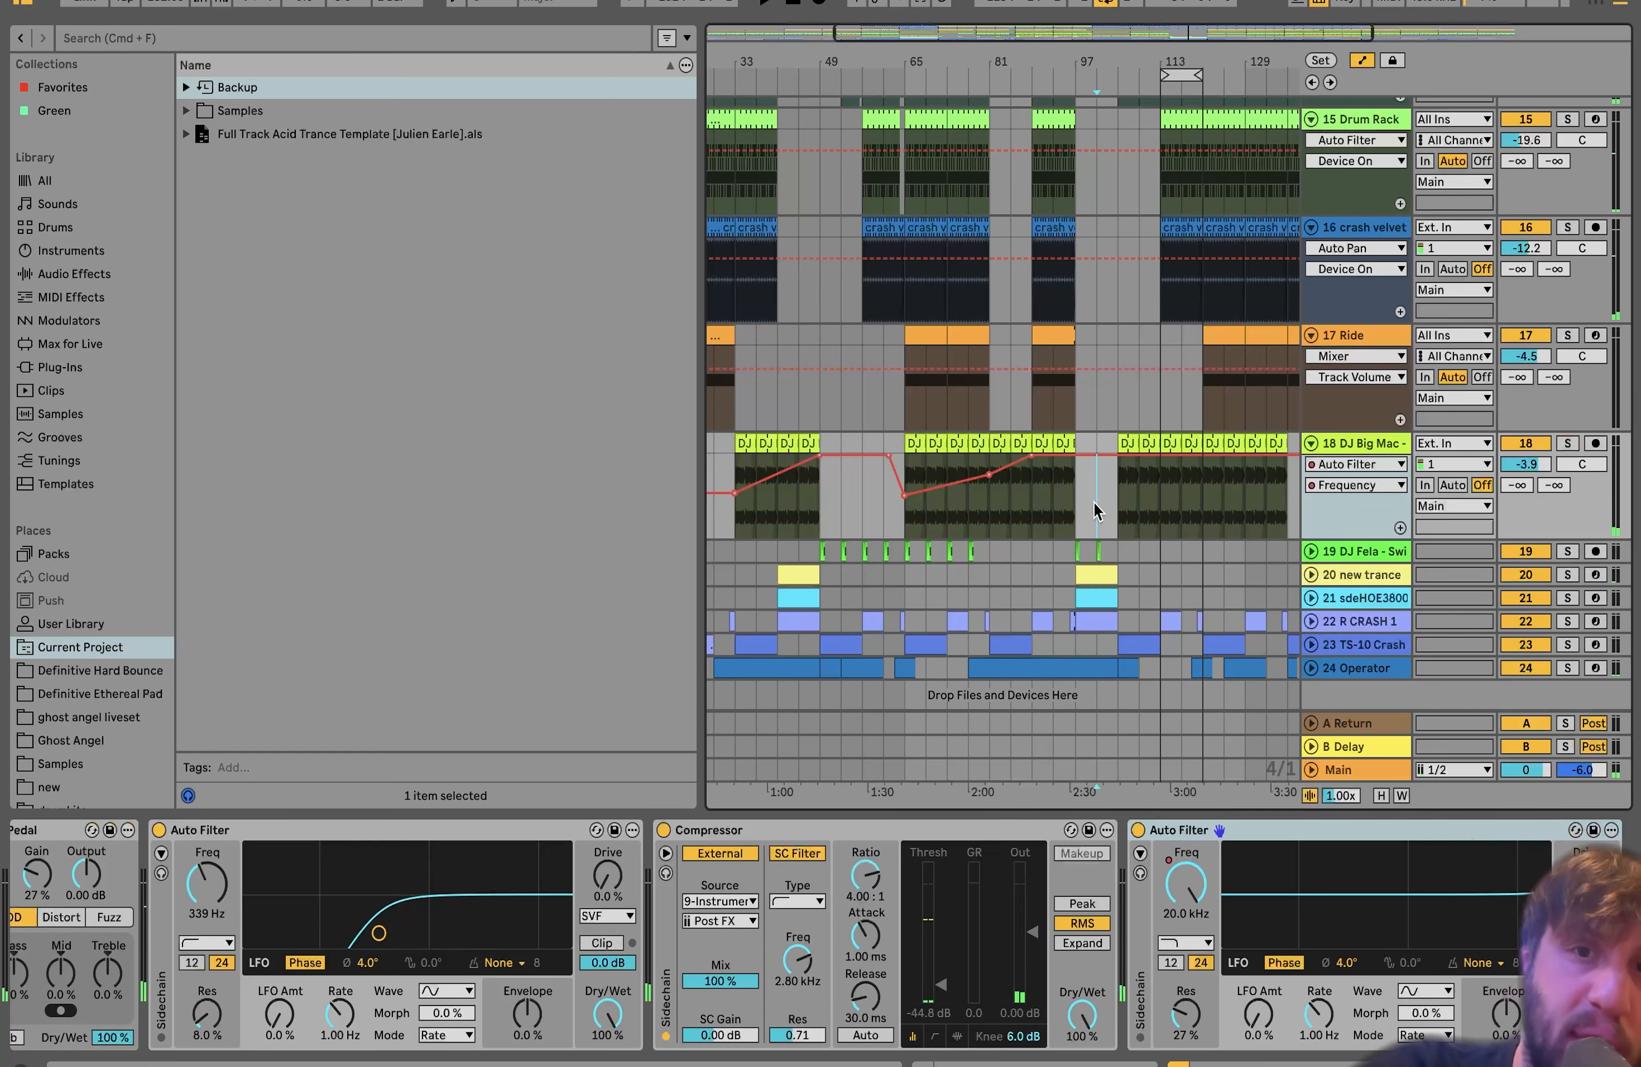
pyautogui.press('space')
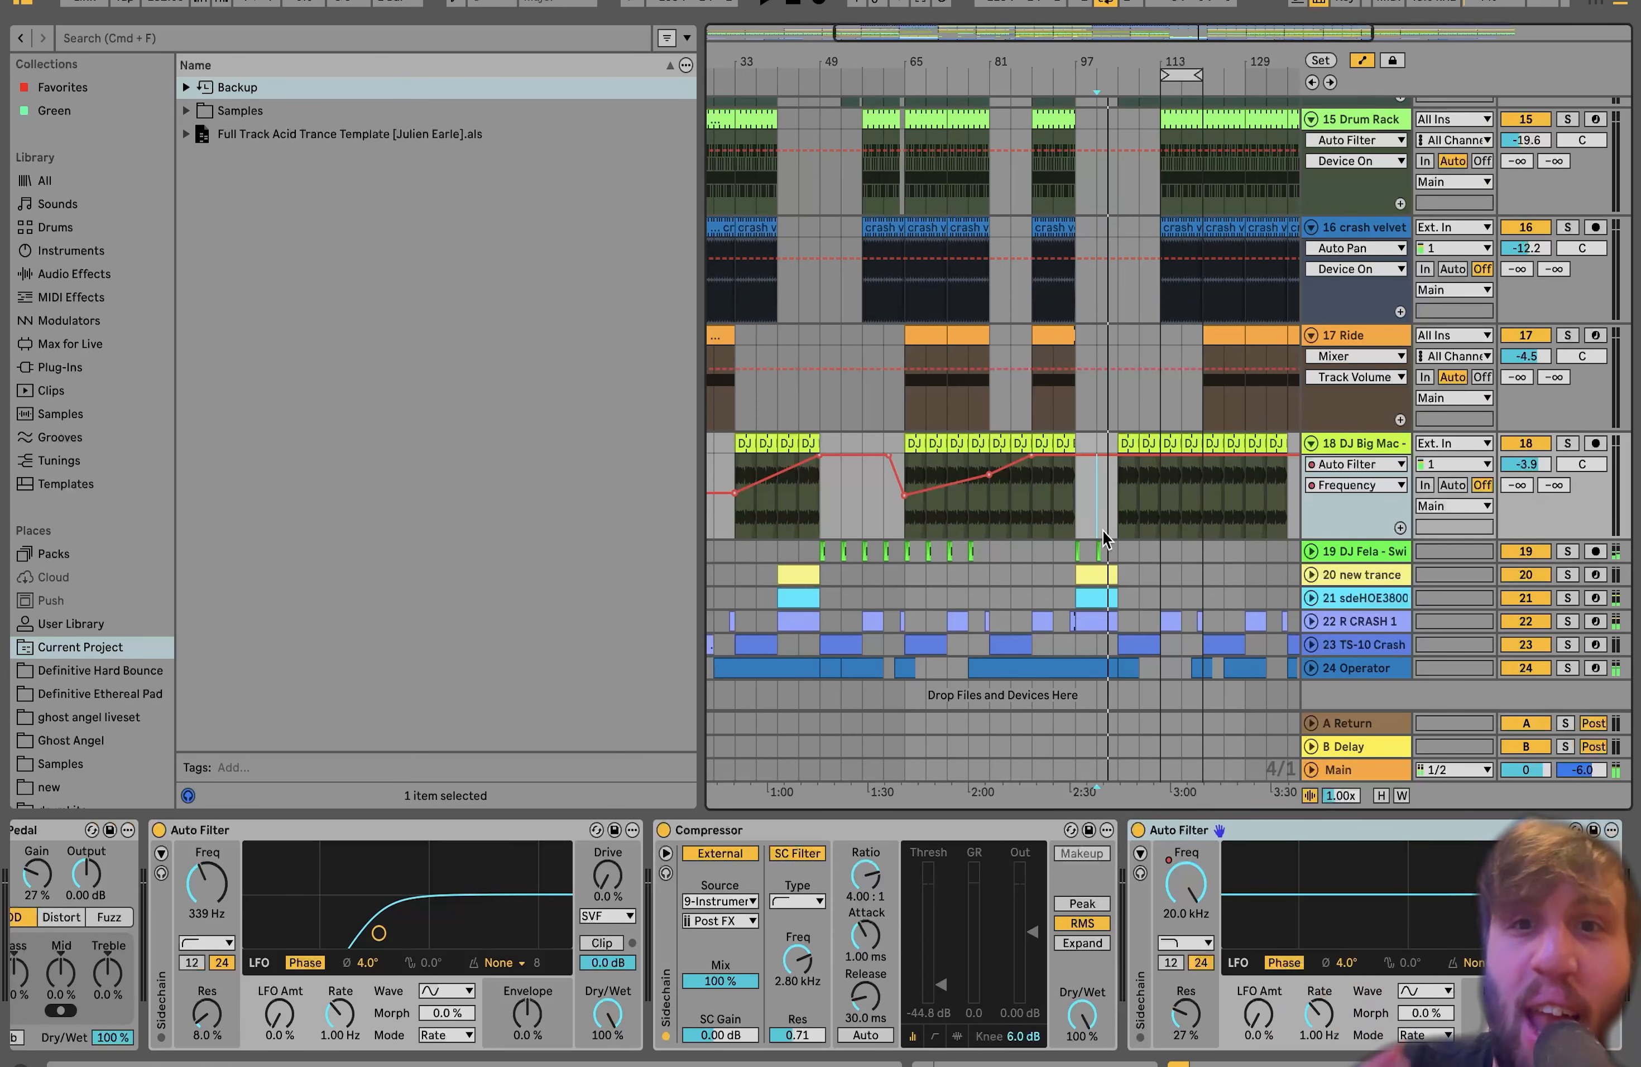
# Solo 18 DJ Big Mac, play it from bar 113, and bypass and re-enable its first Auto Filter to compare
pyautogui.click(1161, 509)
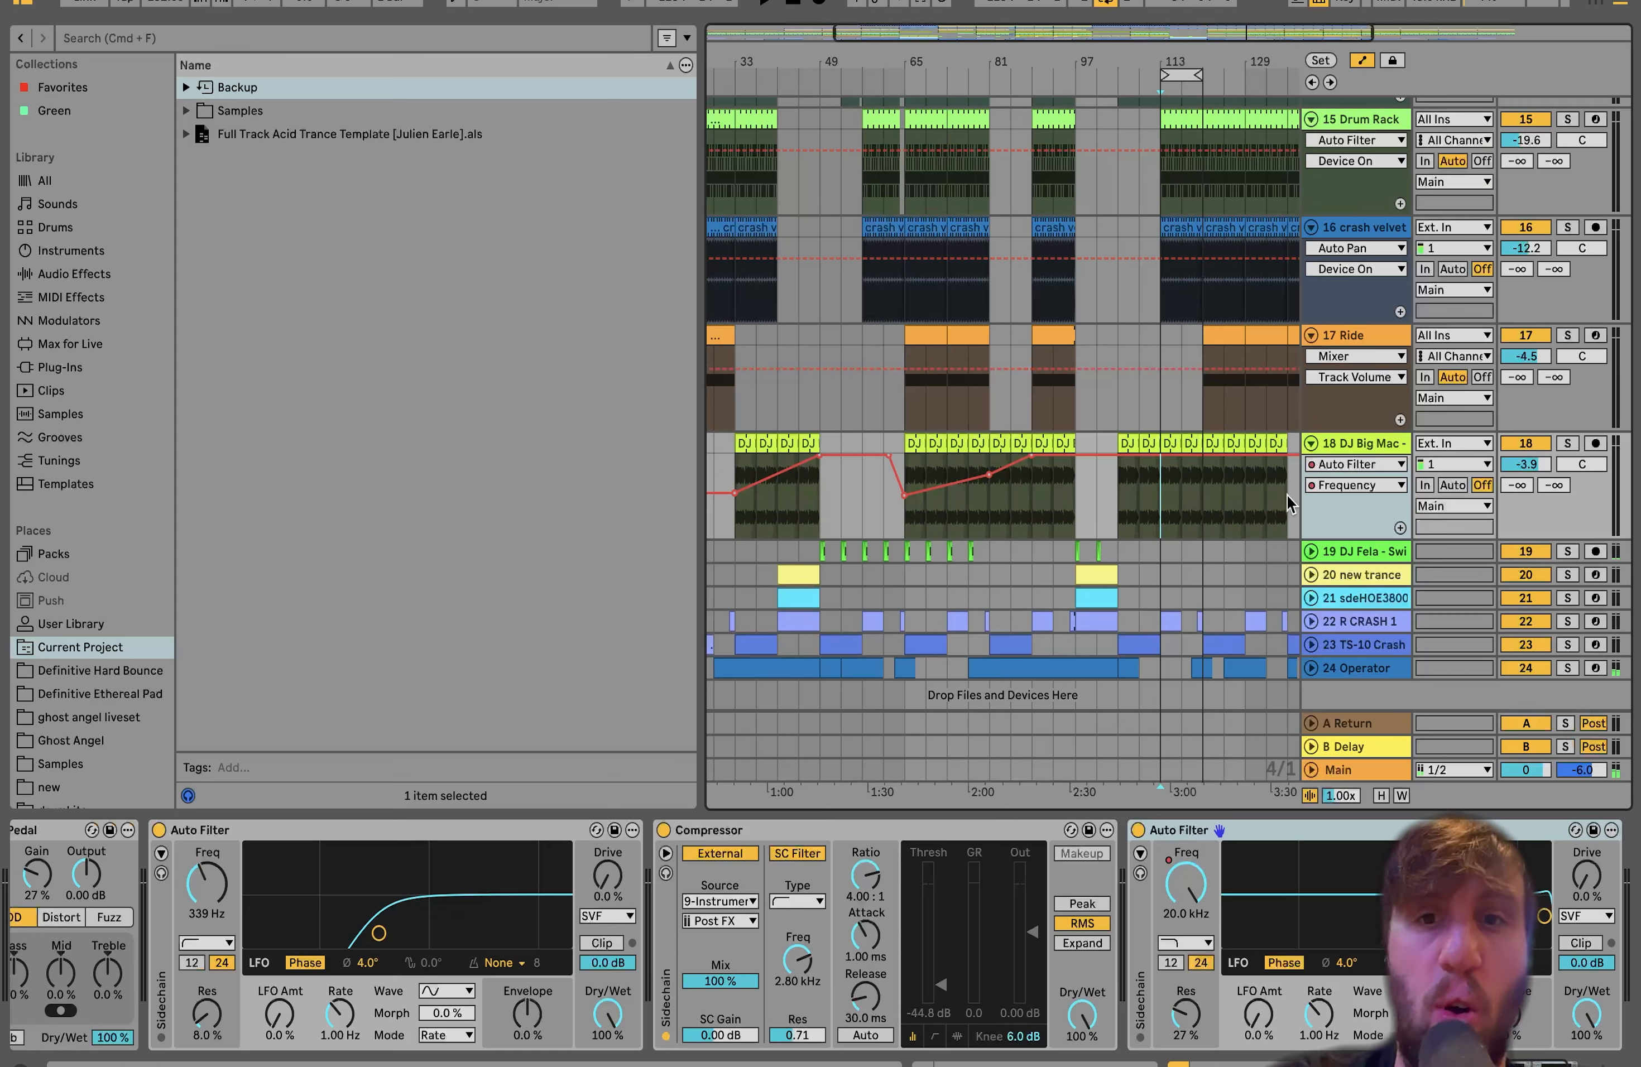
pyautogui.click(1569, 449)
pyautogui.hscroll(-5, 296, 897)
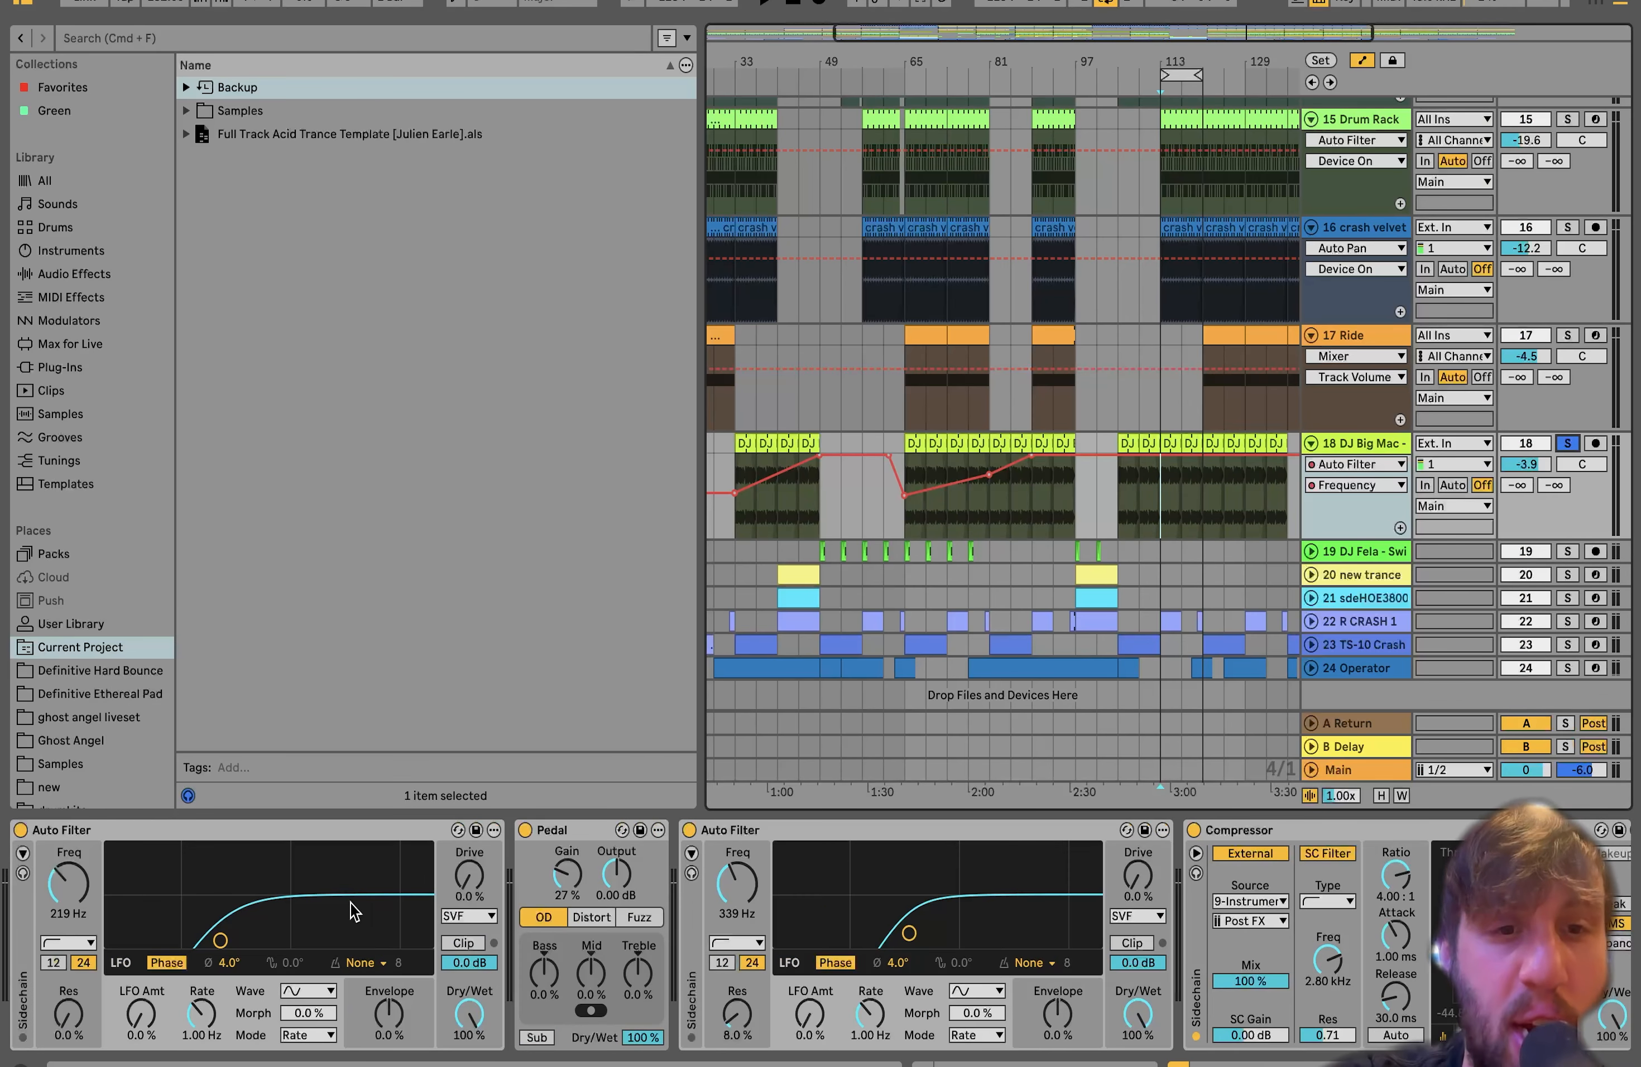
pyautogui.press('space')
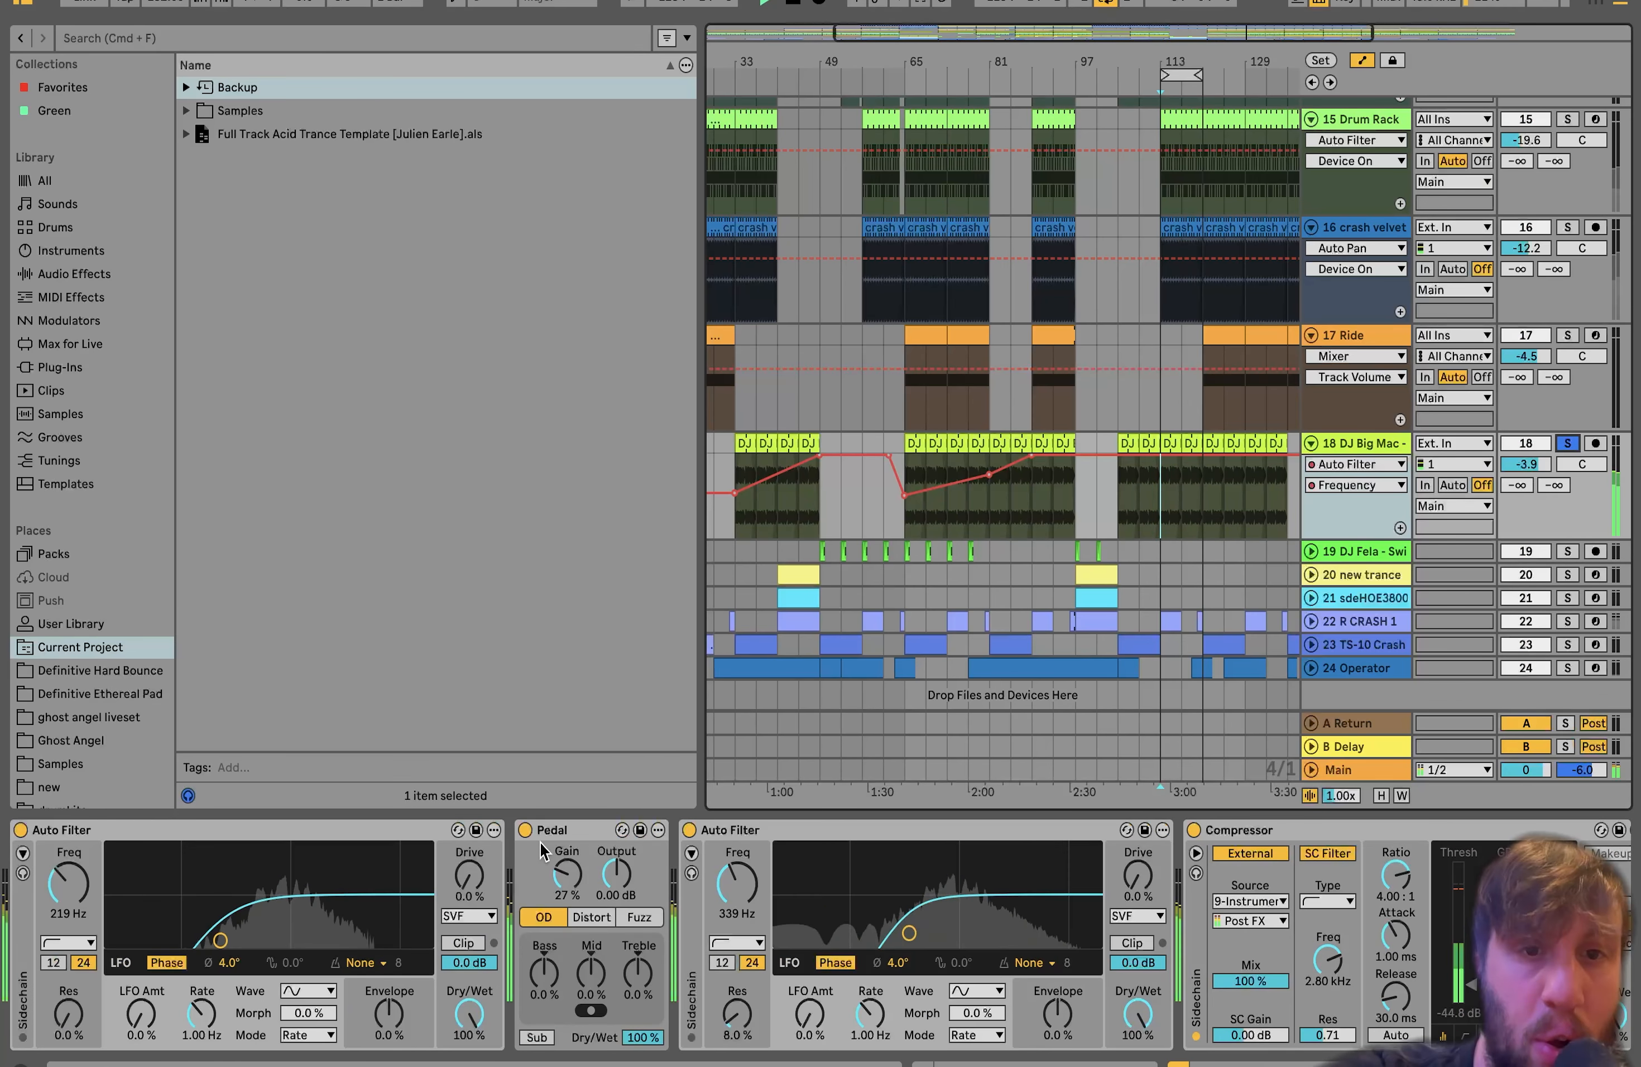
pyautogui.click(20, 830)
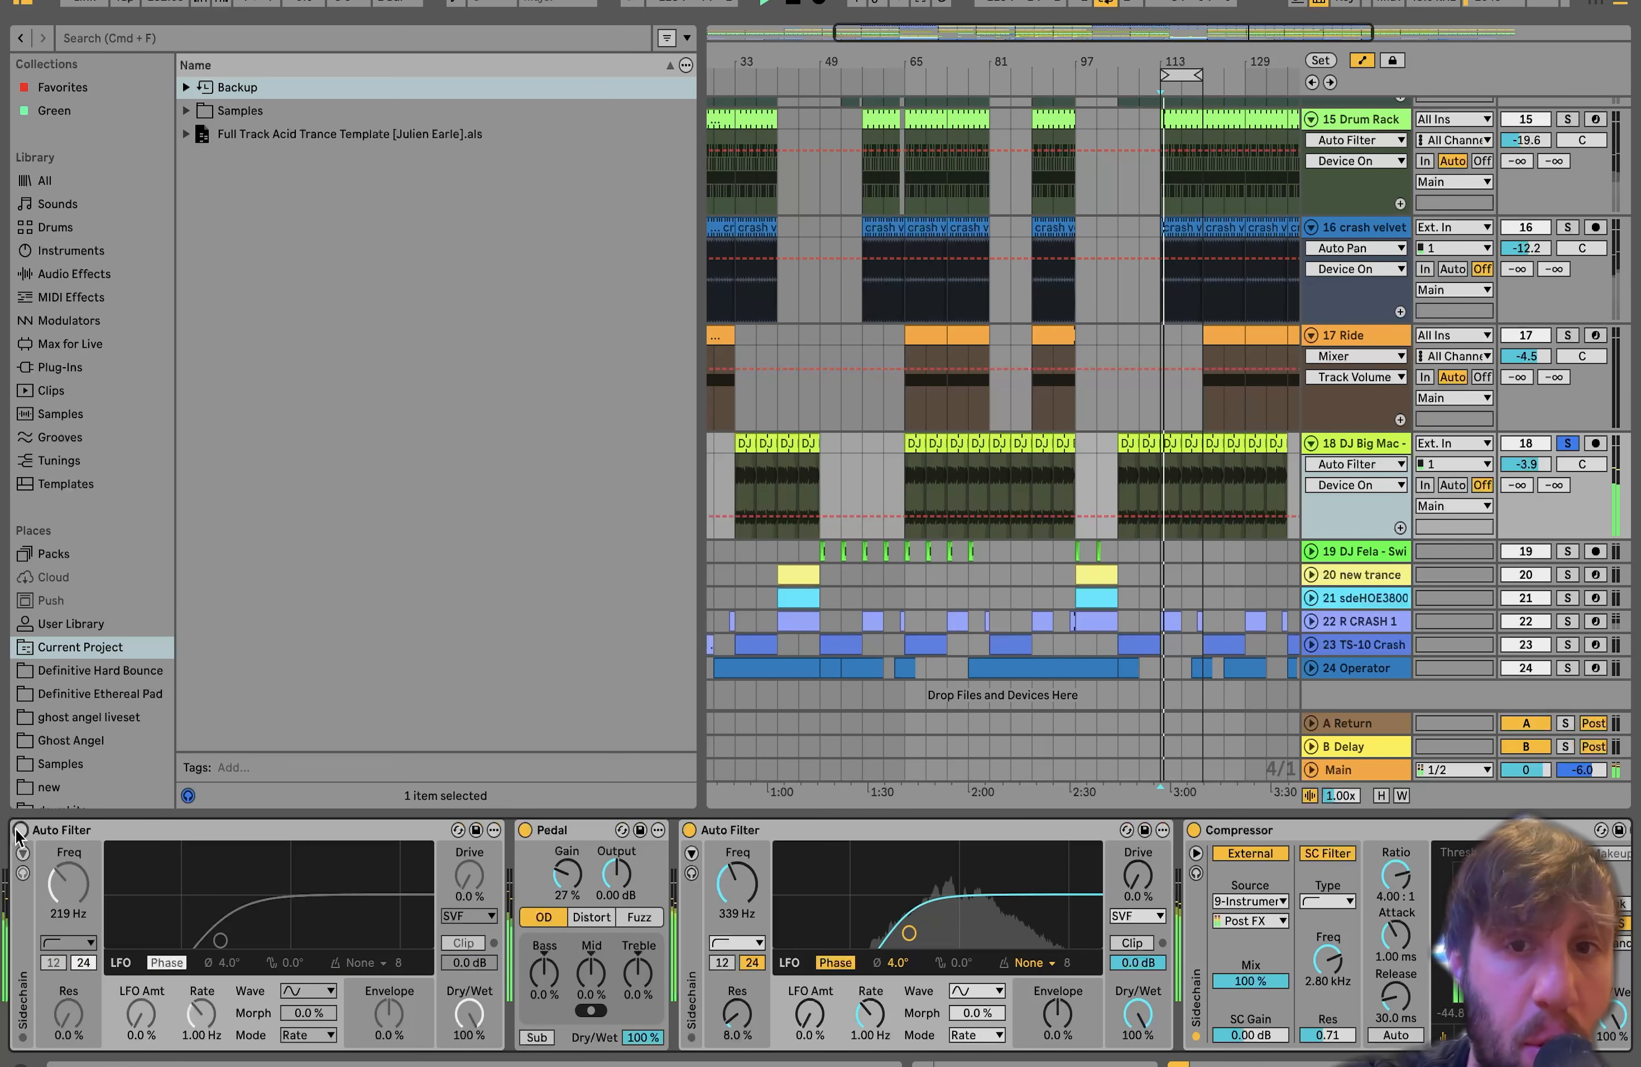
pyautogui.click(19, 830)
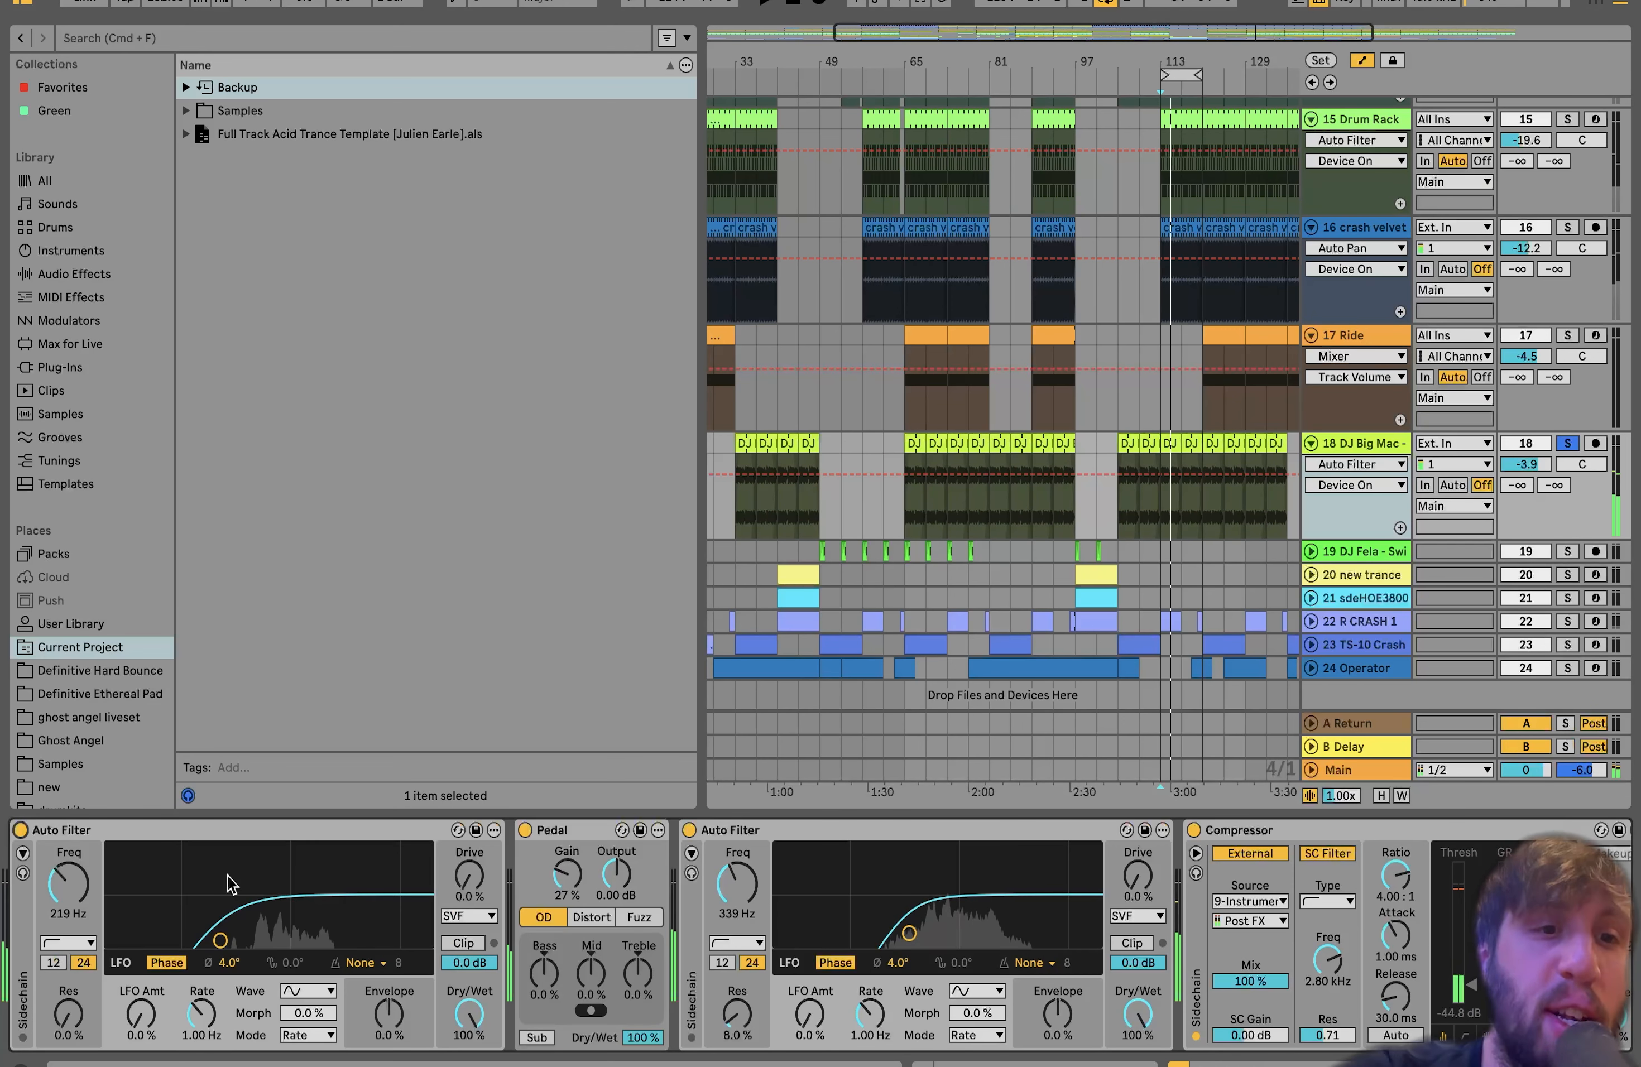
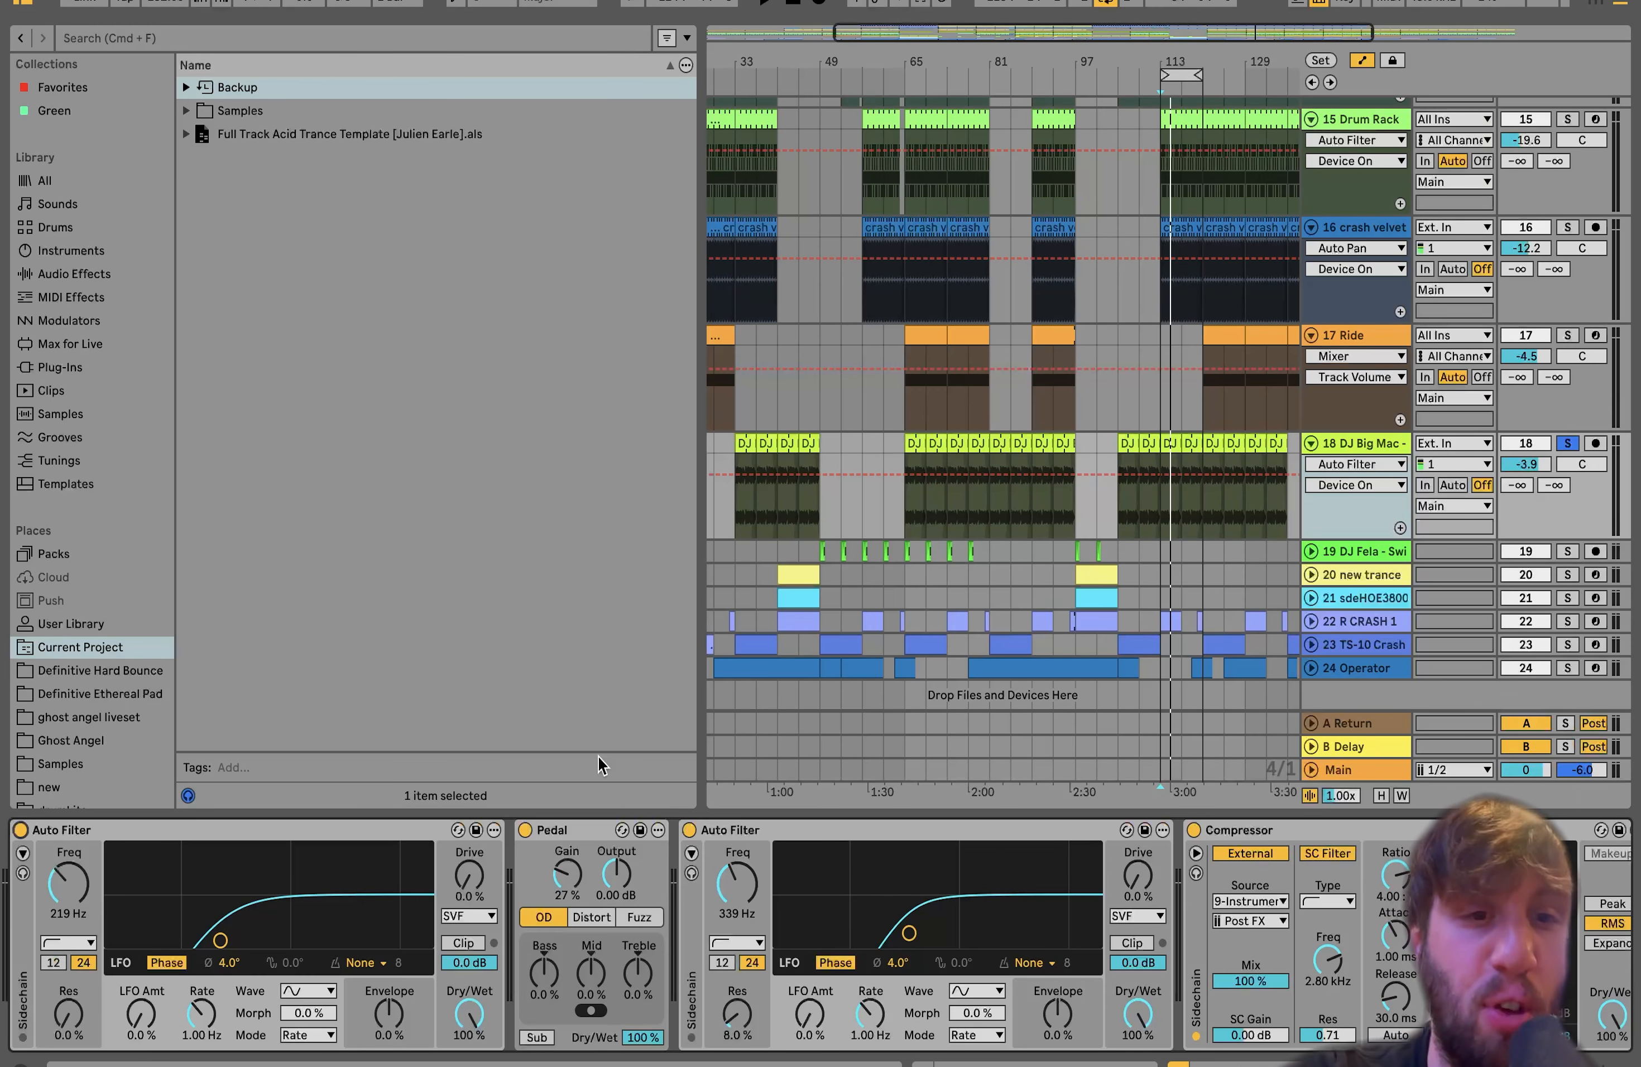
pyautogui.hscroll(4, 598, 915)
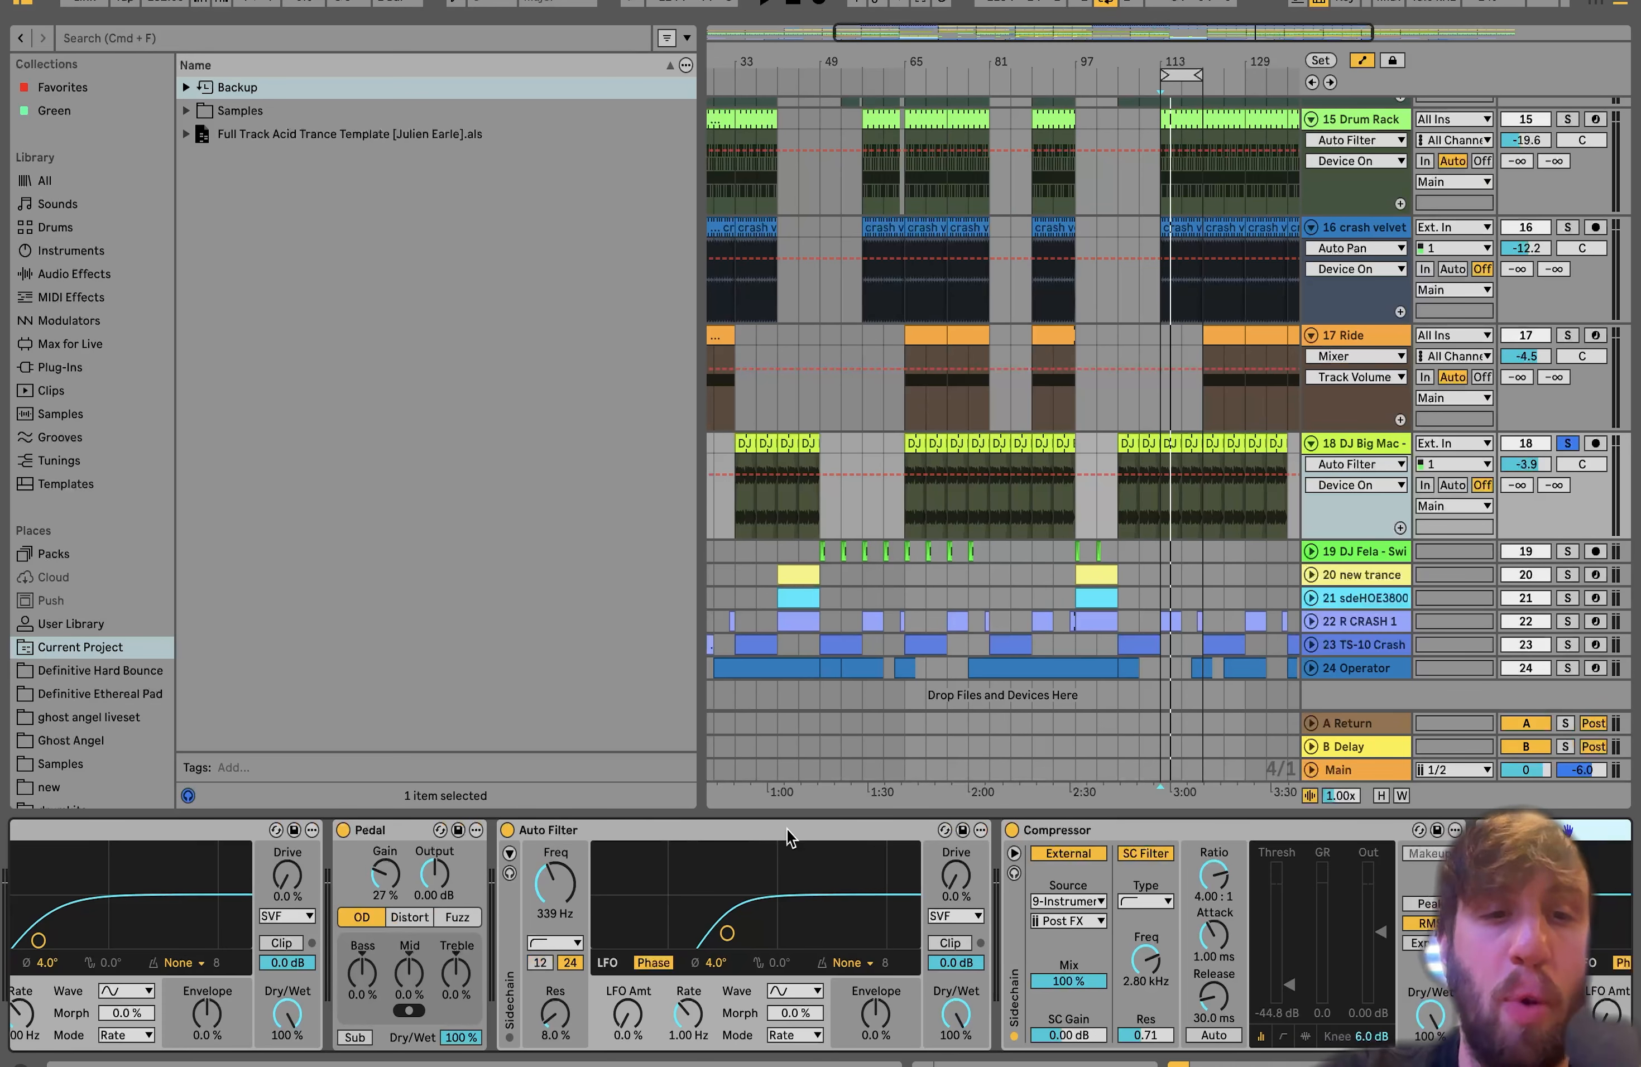
pyautogui.hscroll(3, 740, 1016)
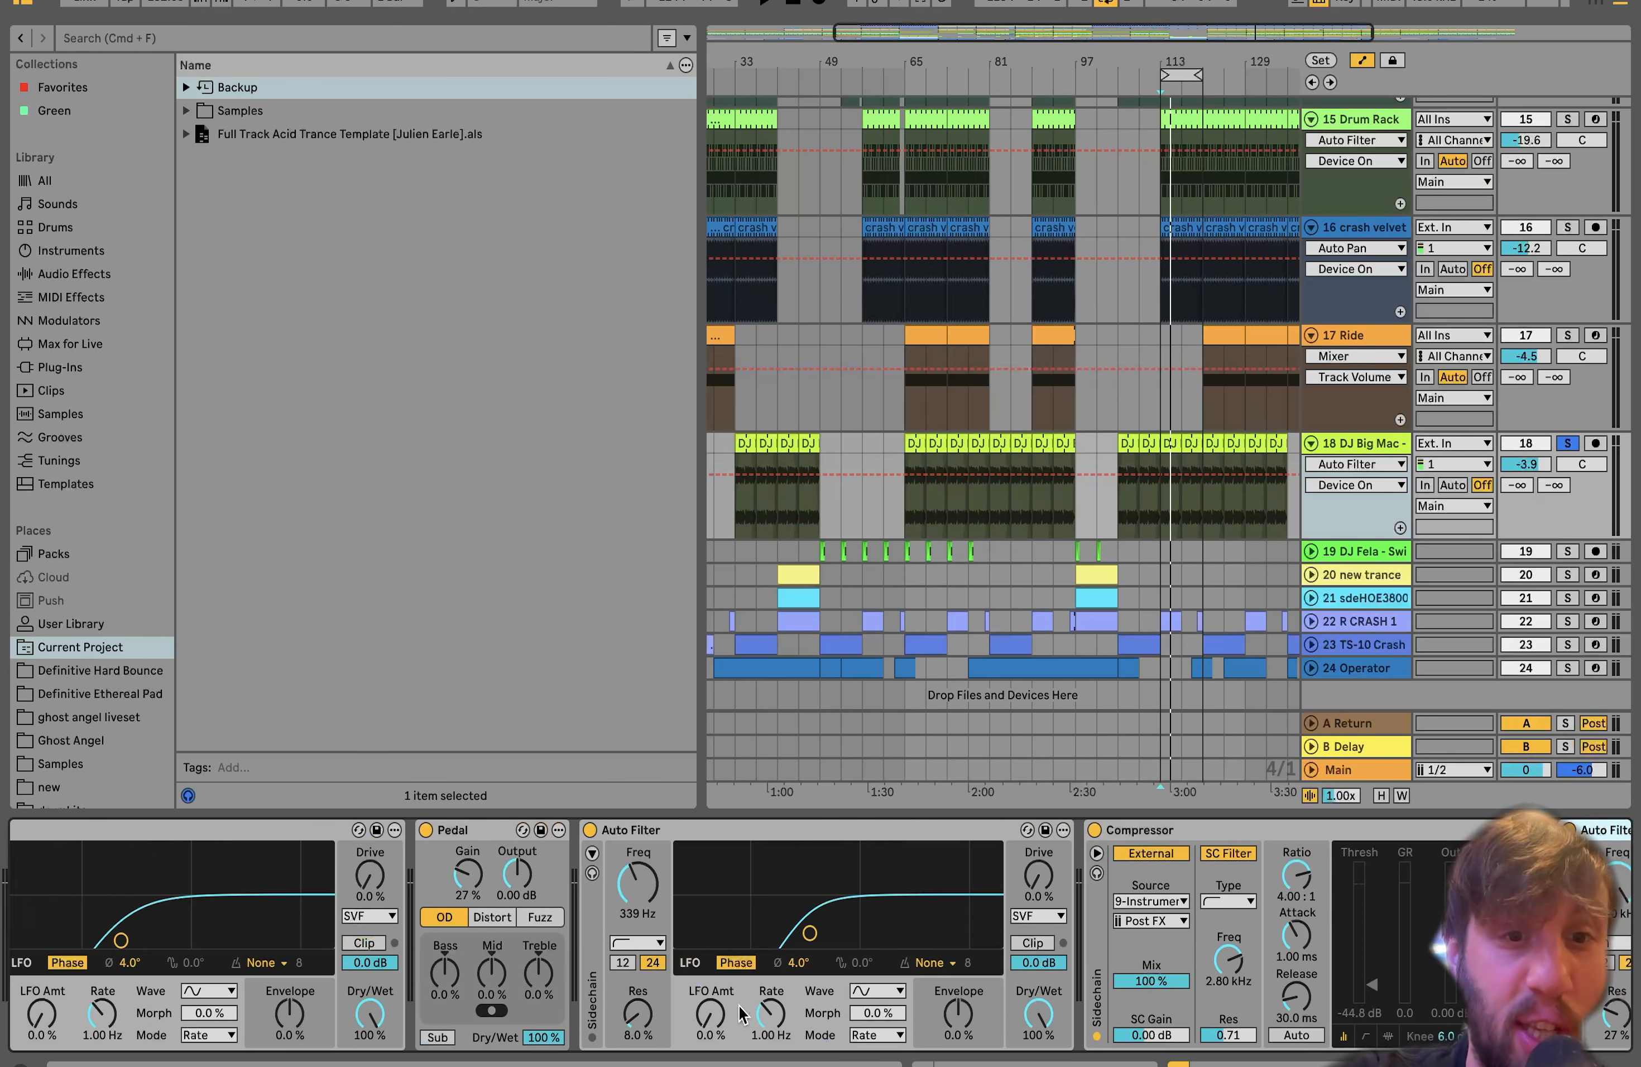
pyautogui.hscroll(6, 740, 1015)
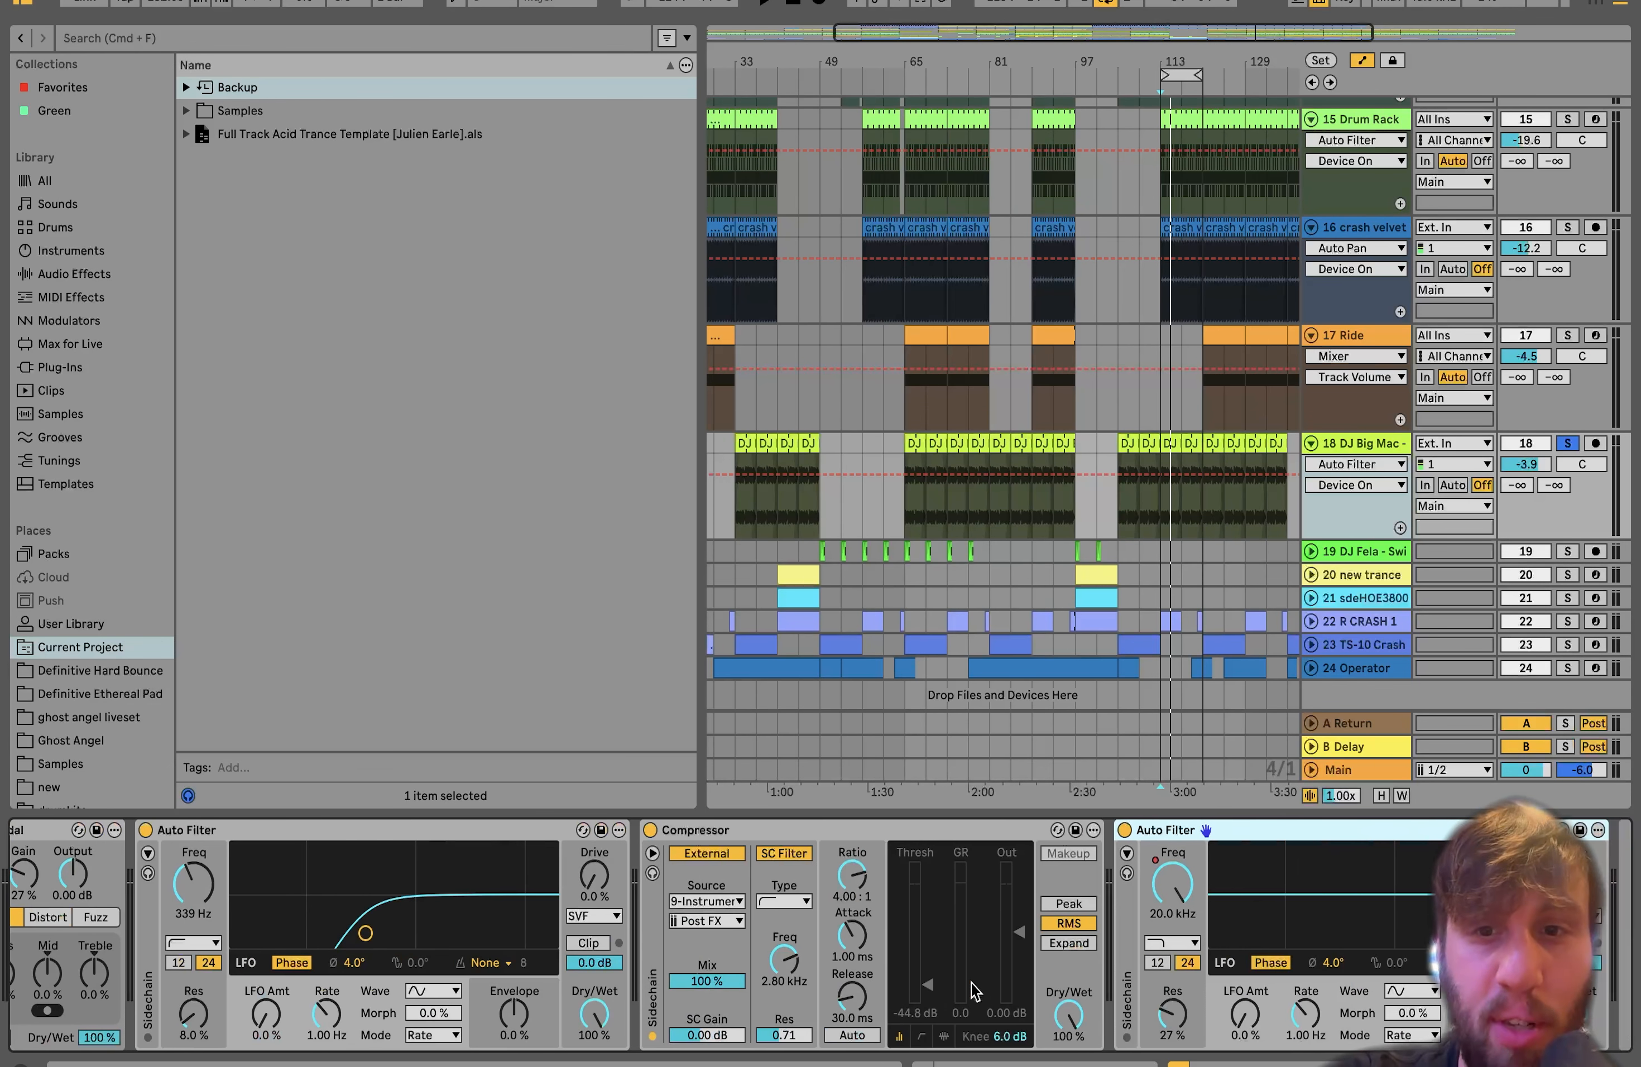
pyautogui.click(1145, 916)
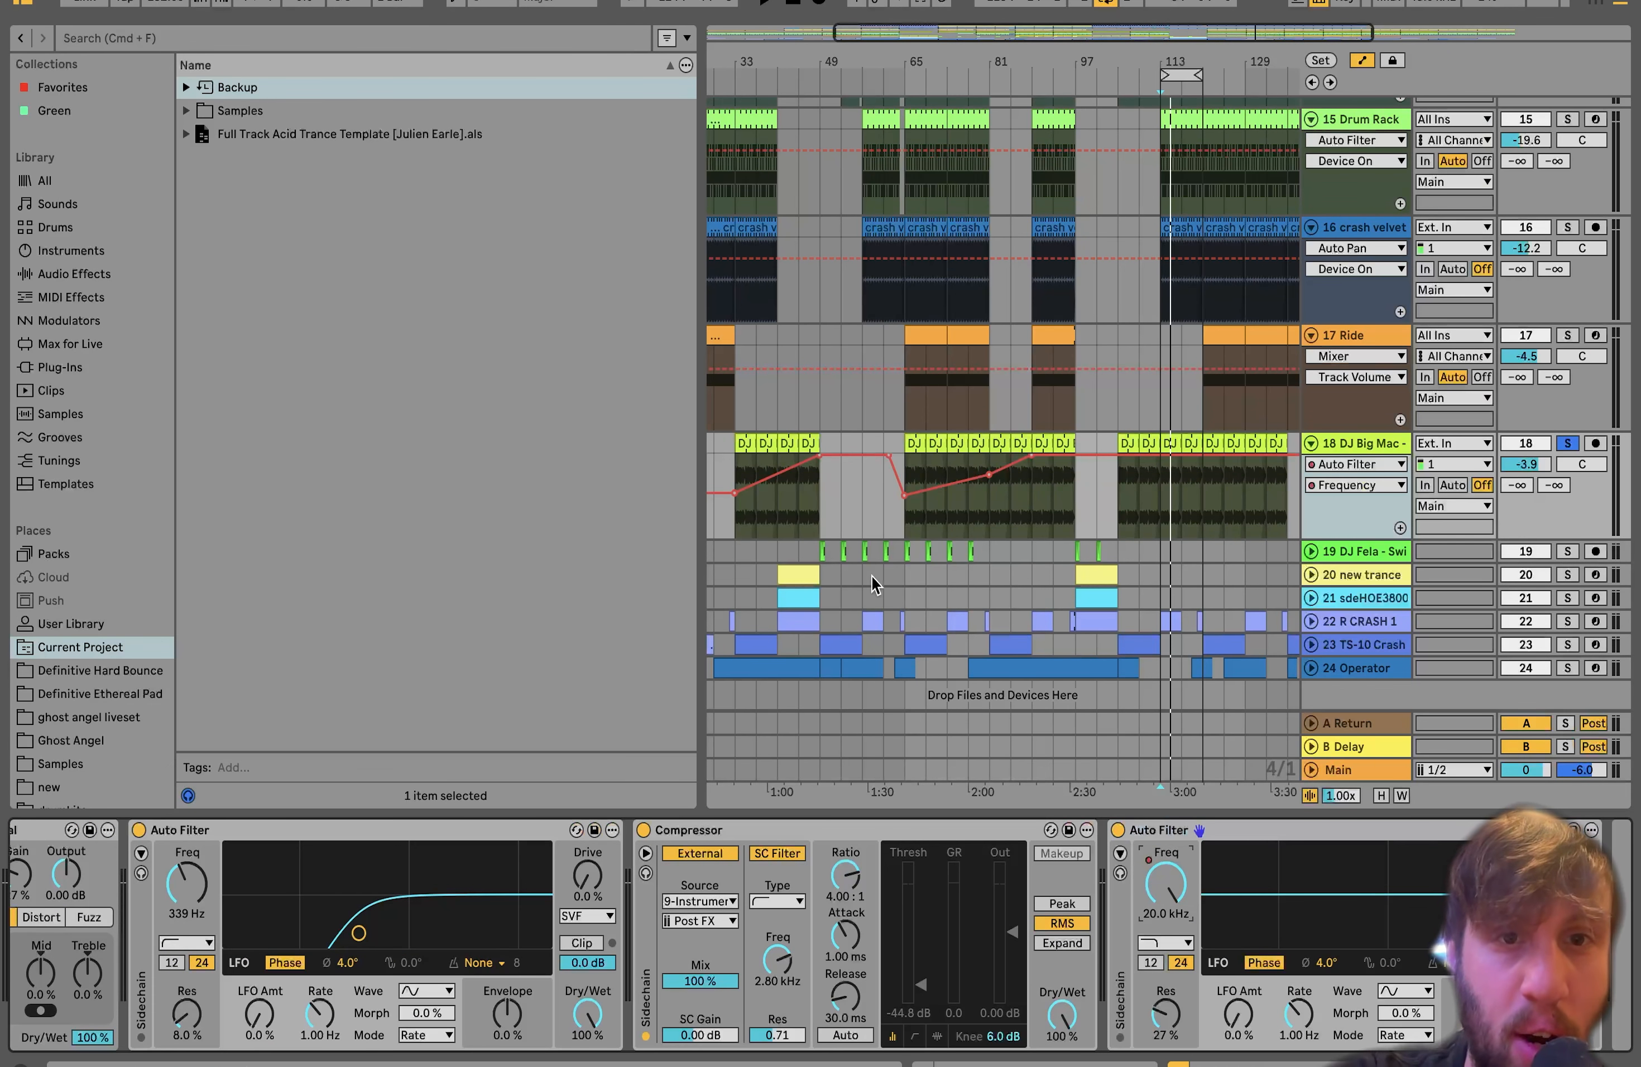
pyautogui.click(737, 523)
pyautogui.press('space')
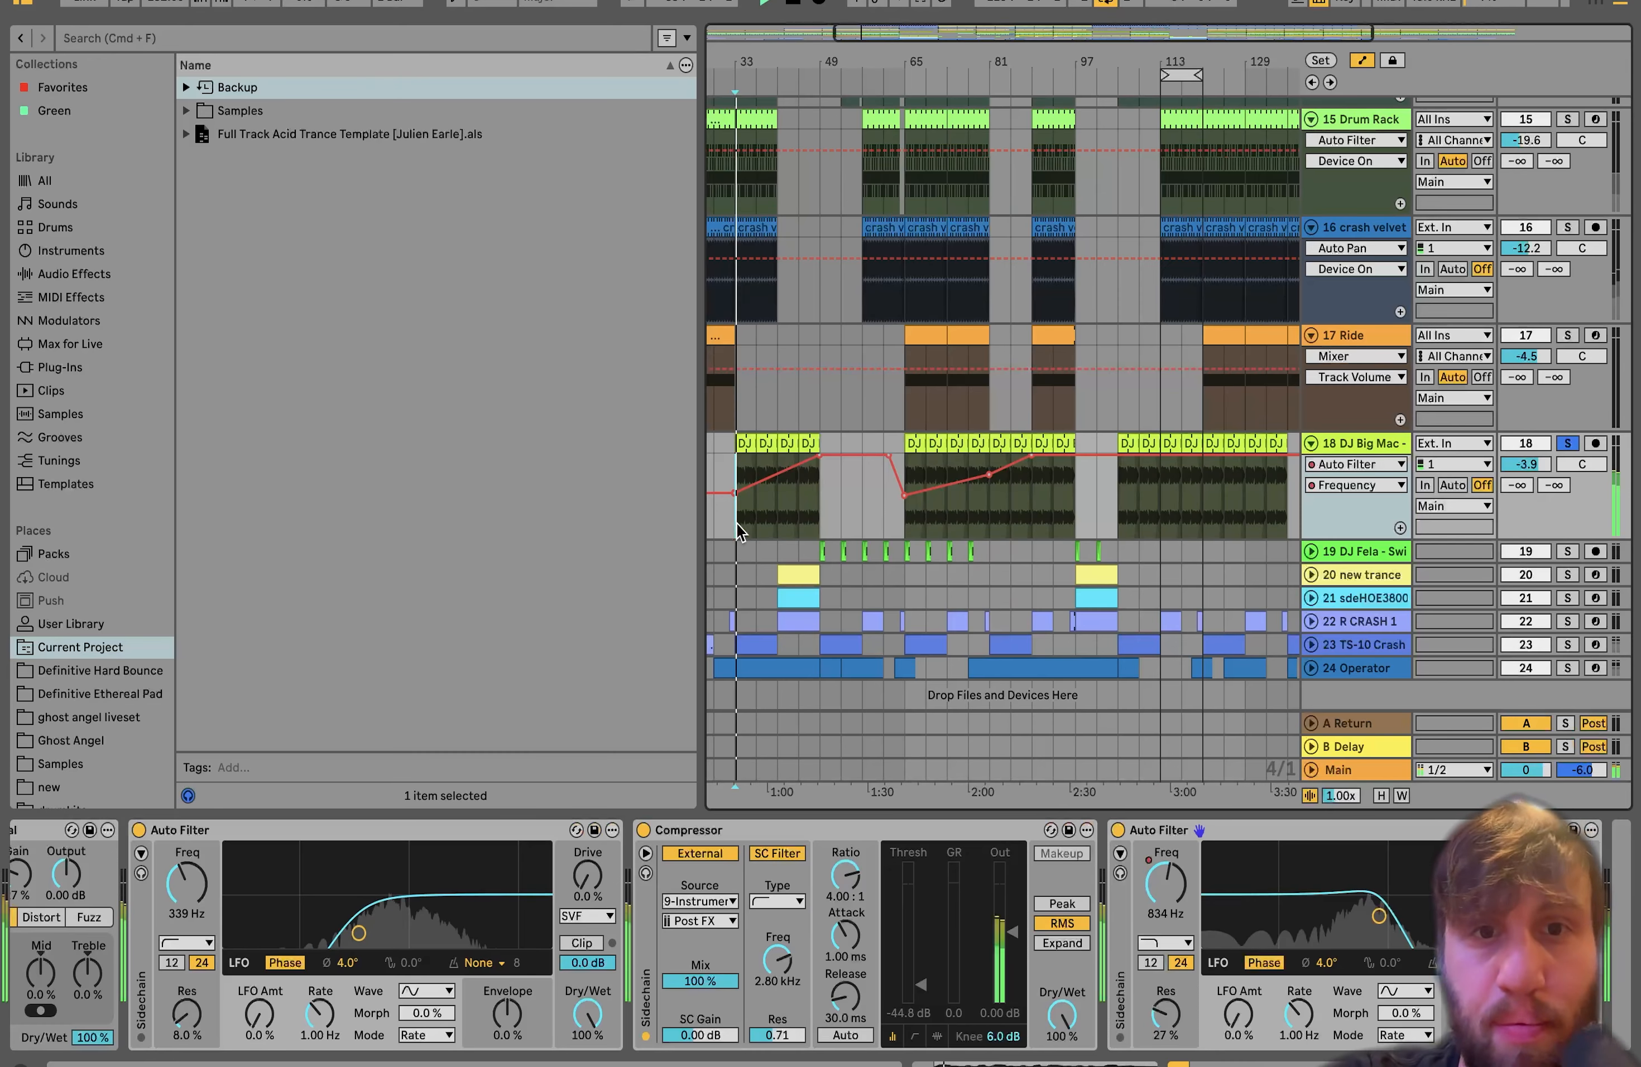
pyautogui.click(798, 520)
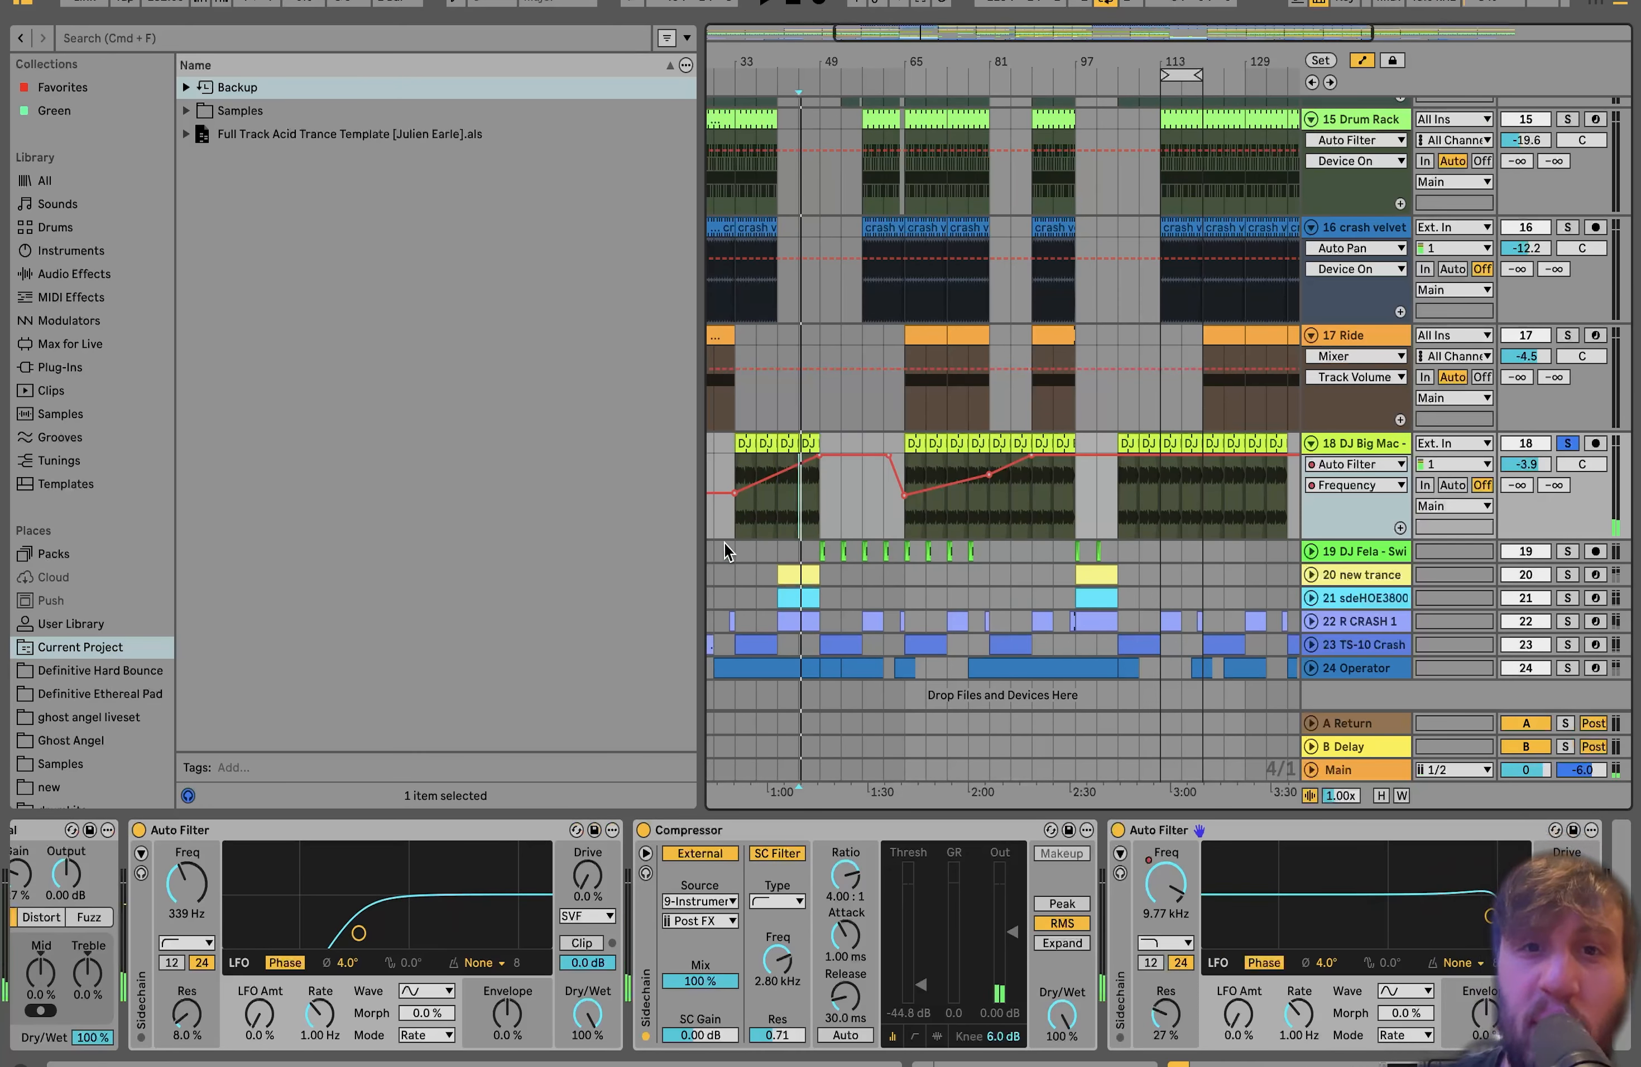
# Clear 18 DJ Big Mac's solo and play the full mix from bar 45
pyautogui.click(1566, 445)
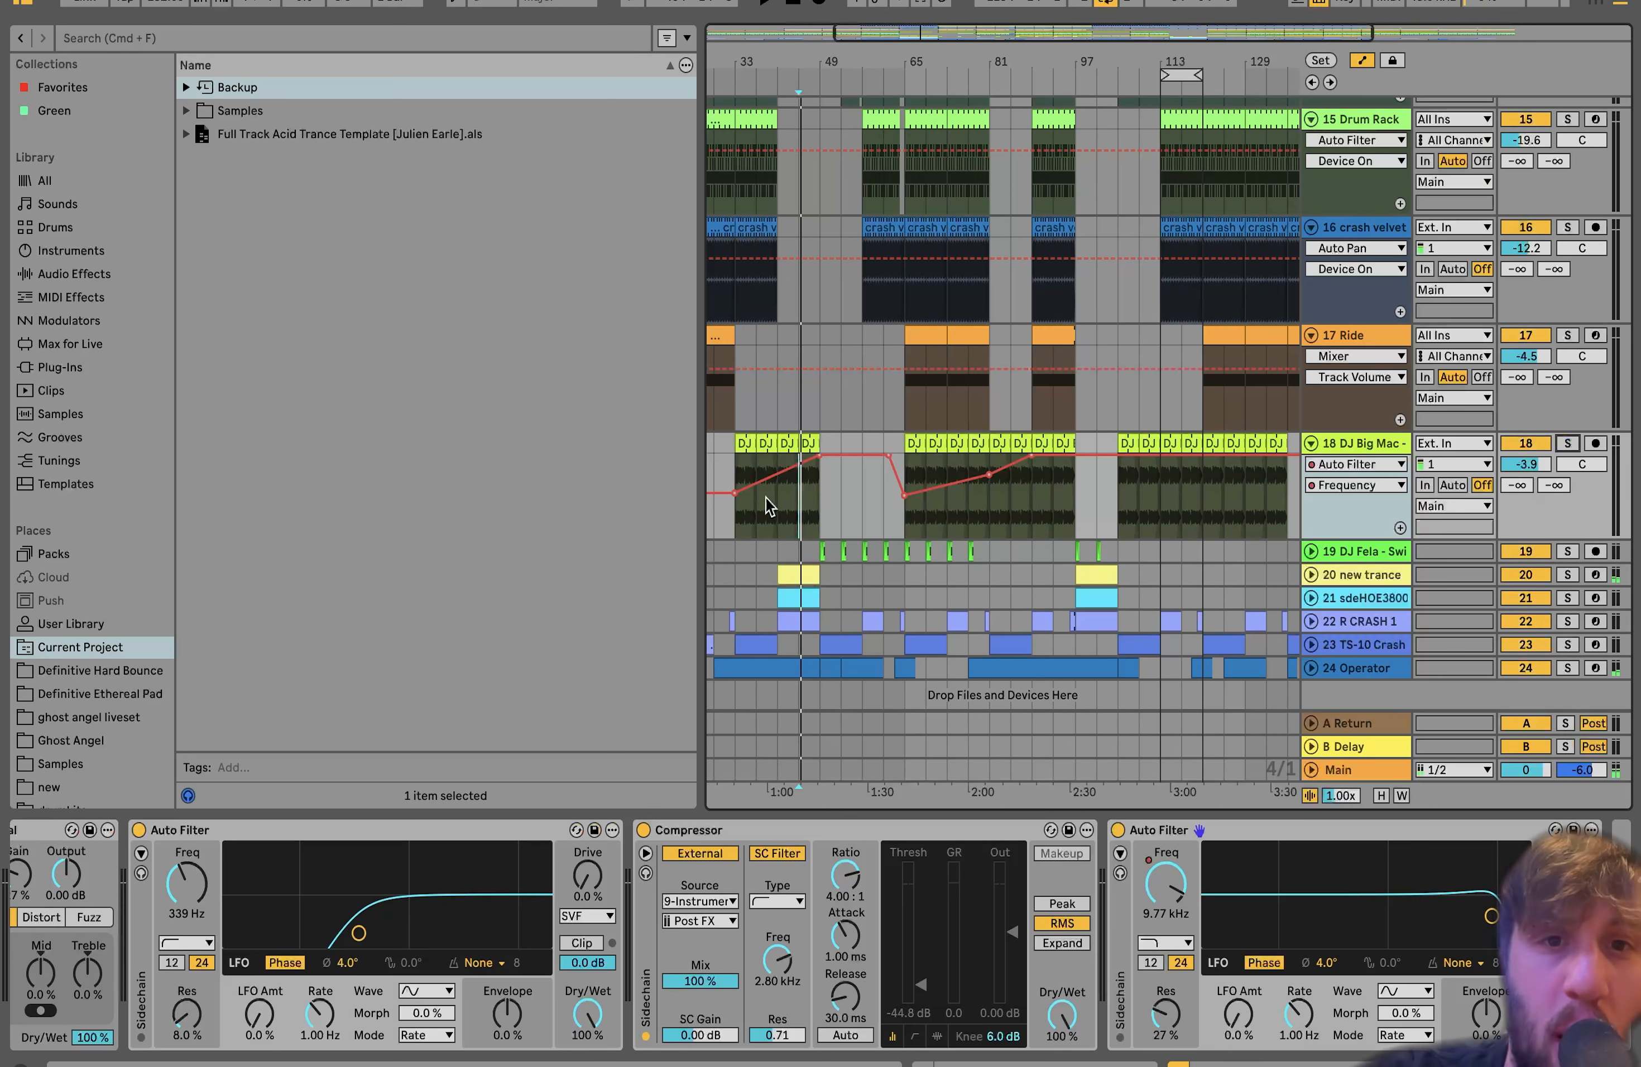
pyautogui.press('space')
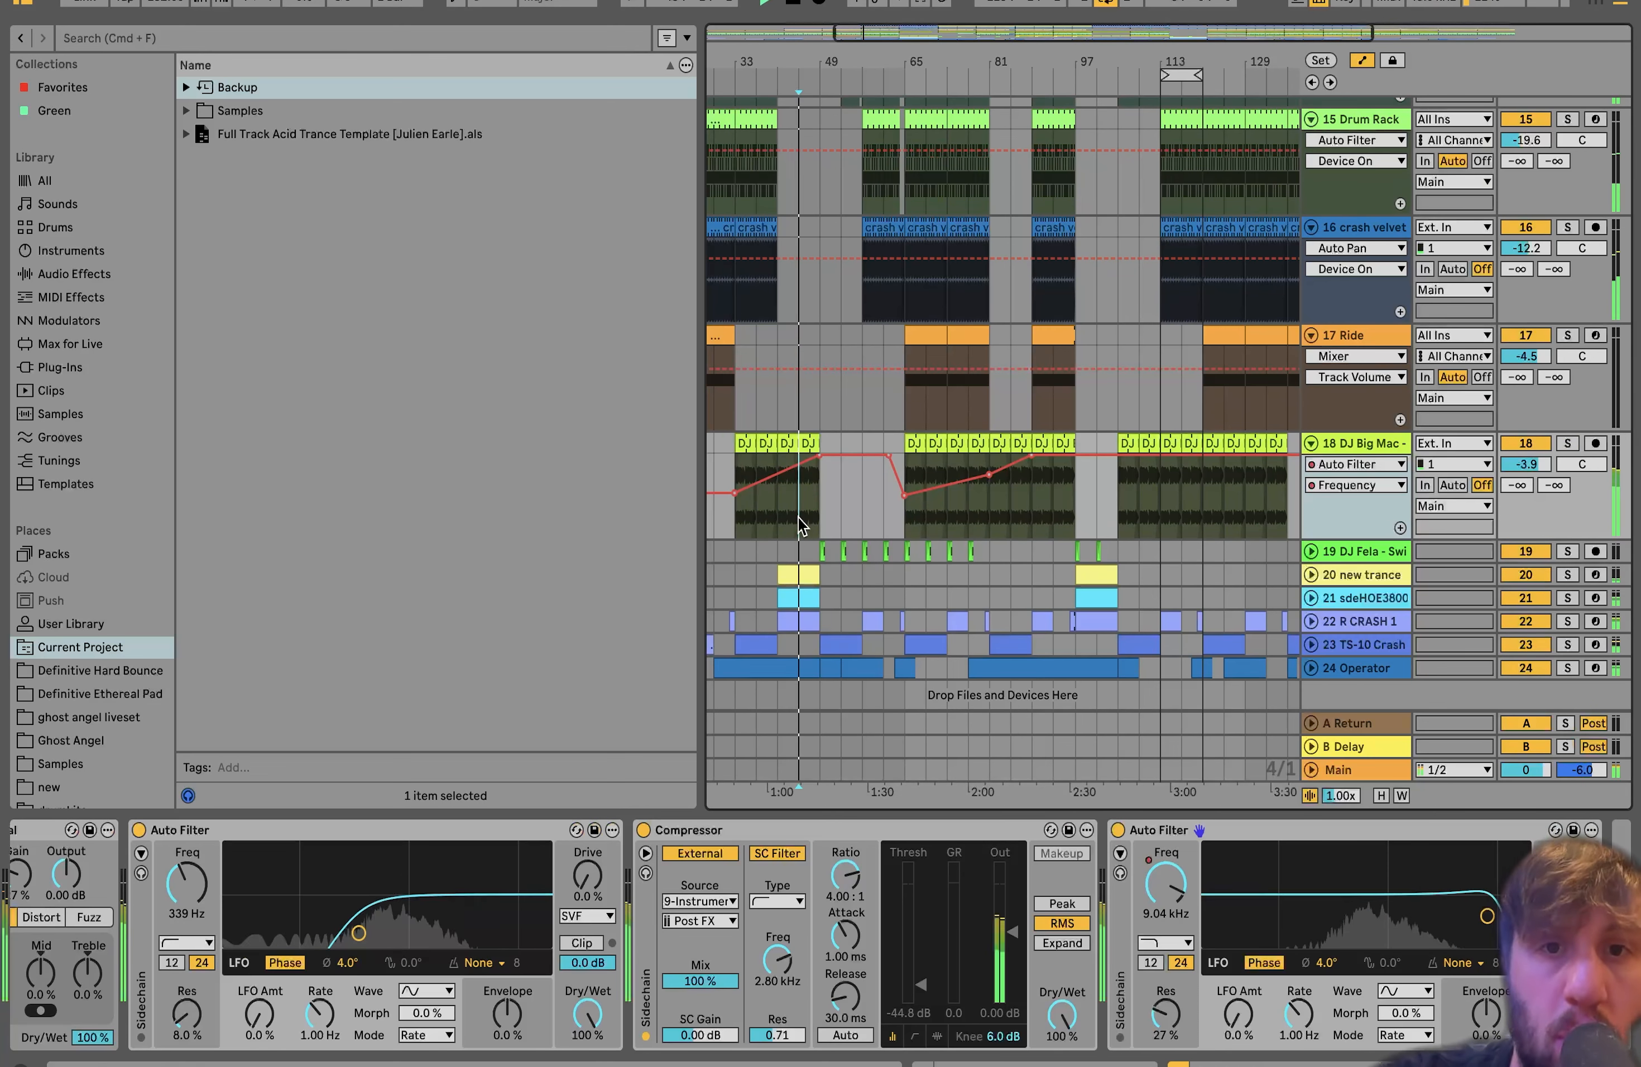
pyautogui.scroll(-2, 798, 517)
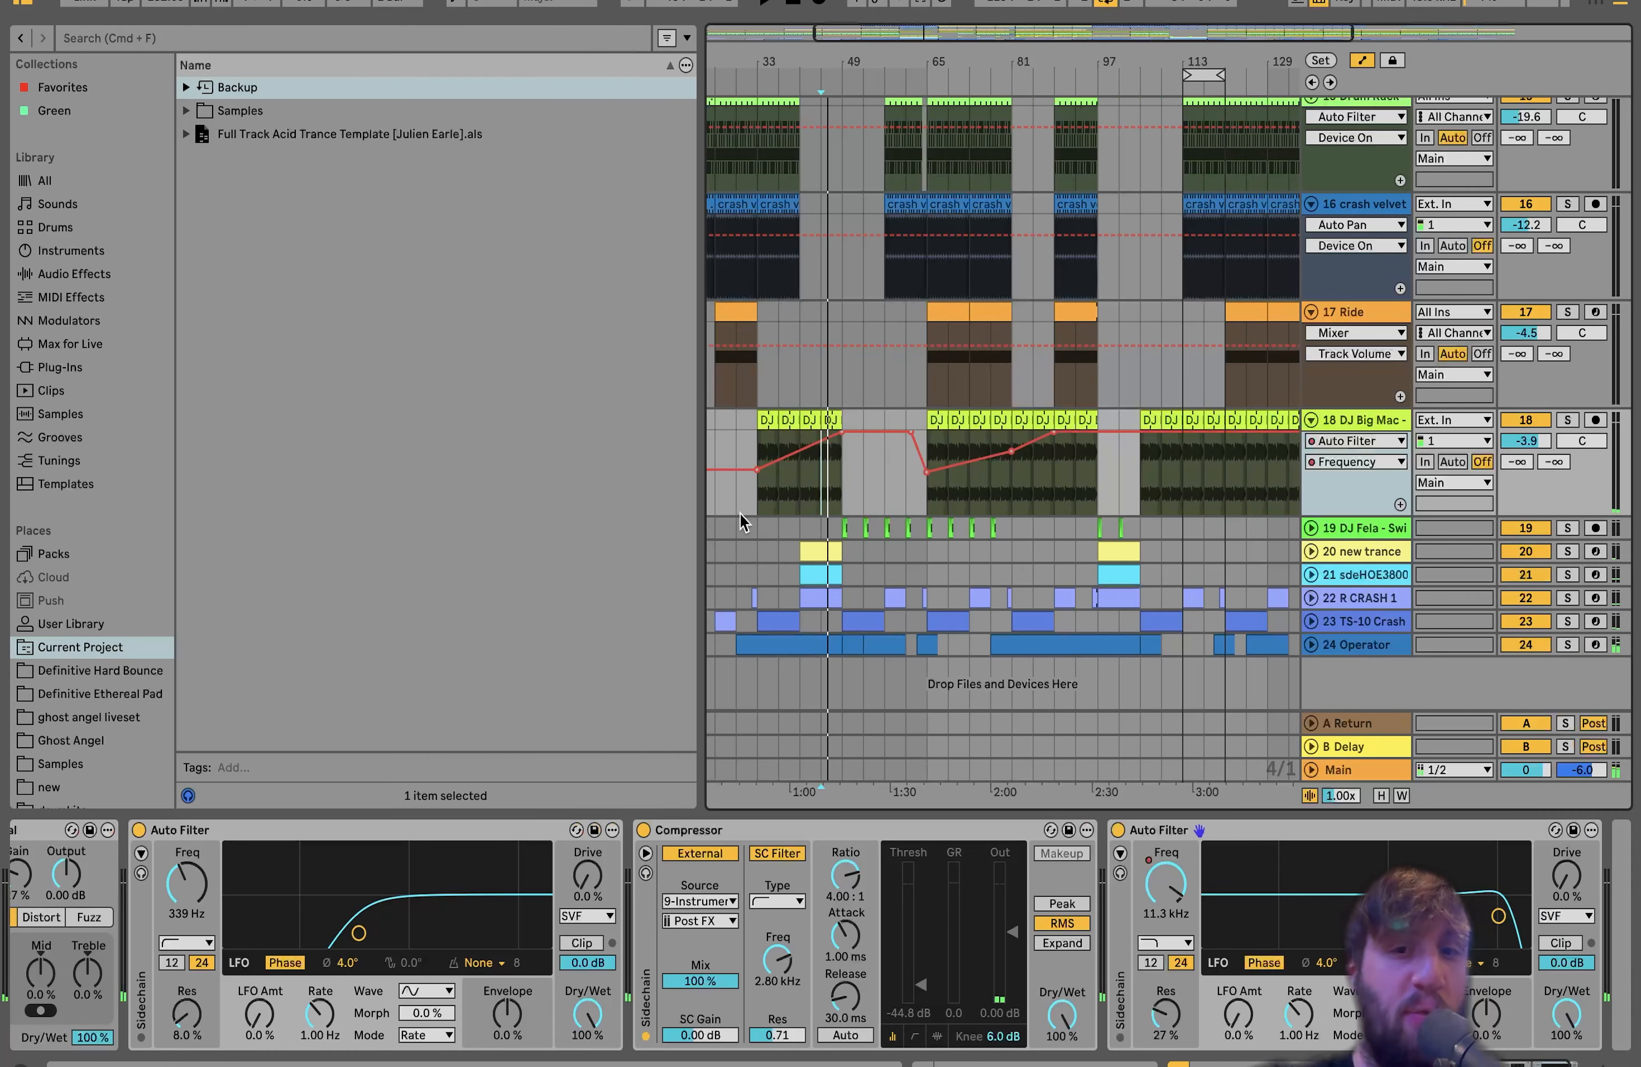
# Unfold and solo 19 DJ Fela, and play its clip at bar 57 through its Delay, Auto Filter and Compressor
pyautogui.click(1310, 528)
pyautogui.click(1375, 530)
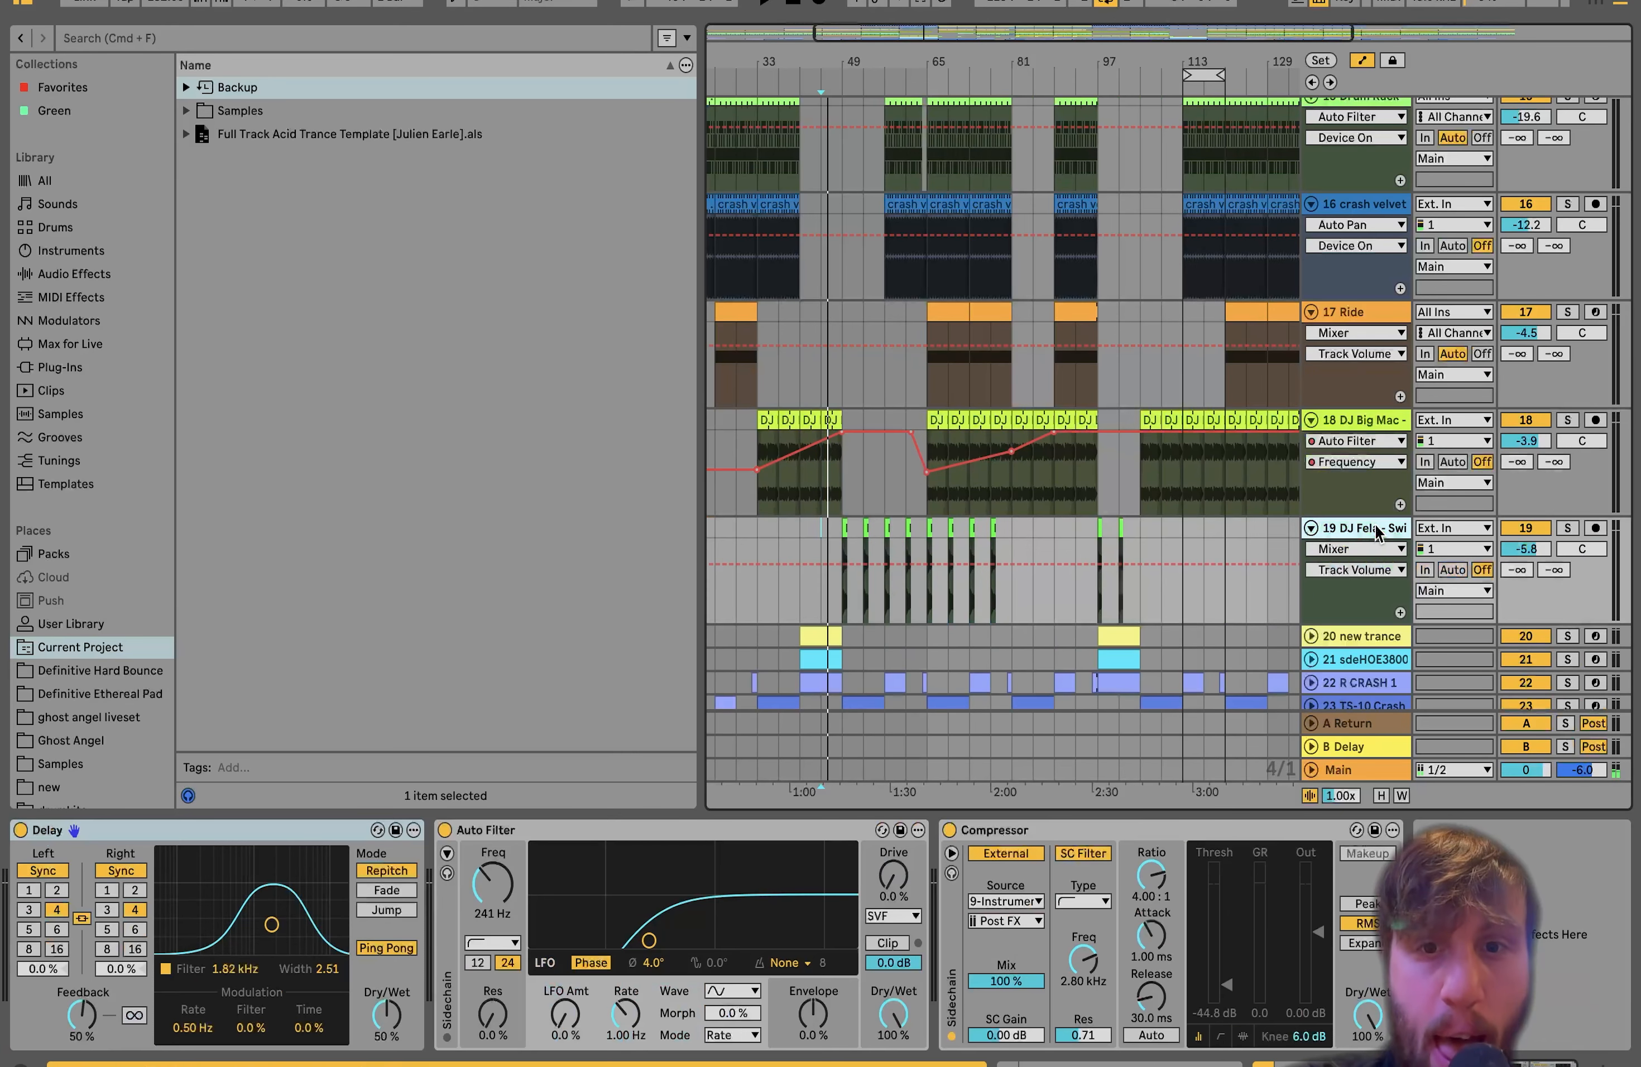
pyautogui.click(1565, 531)
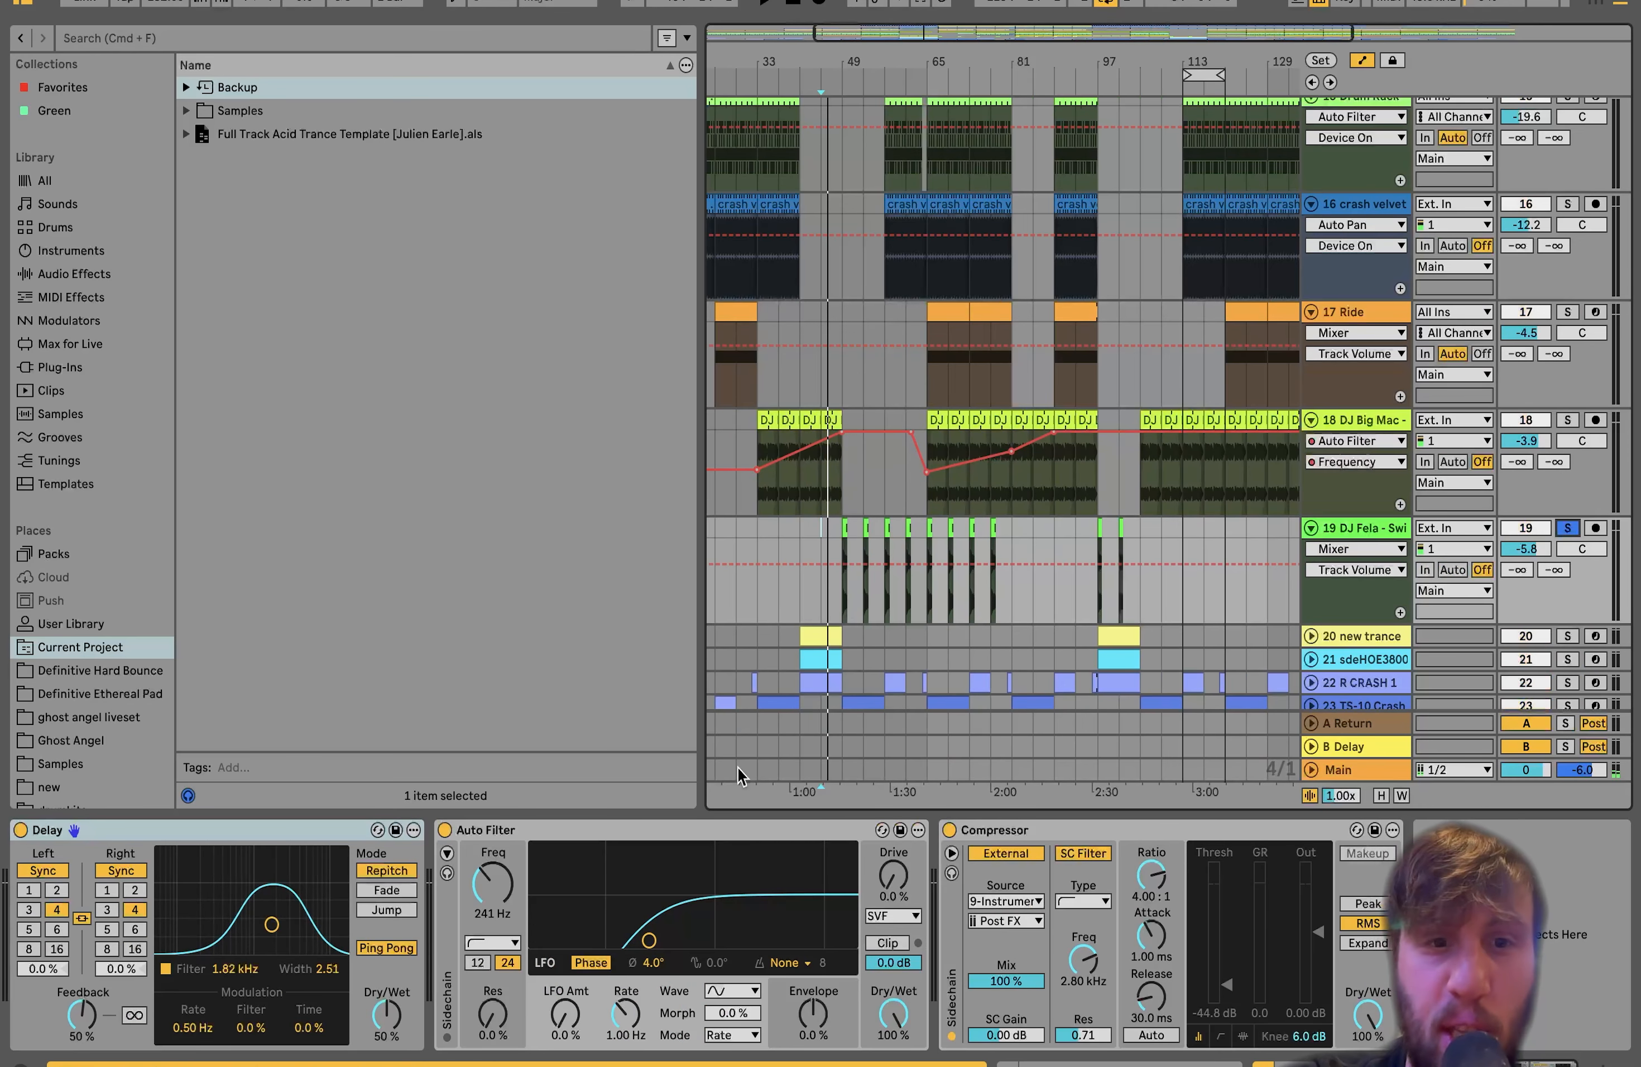
pyautogui.click(887, 527)
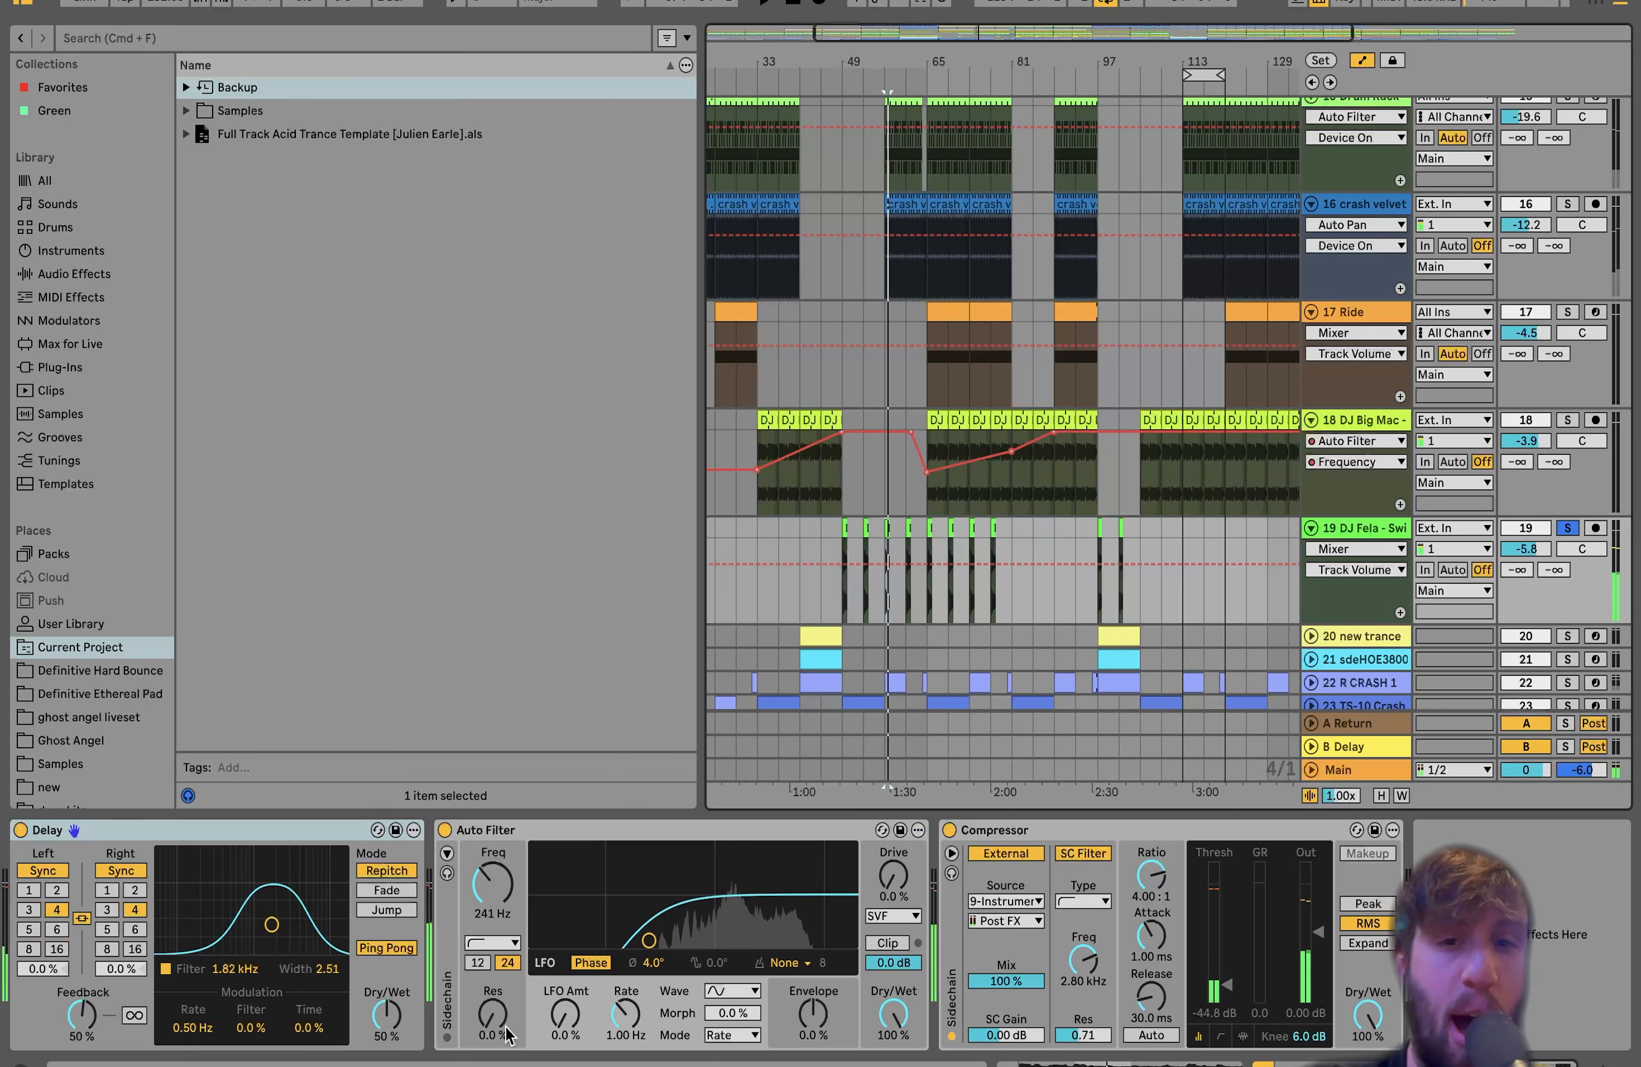
pyautogui.scroll(-3, 1068, 532)
pyautogui.hscroll(-1, 1068, 532)
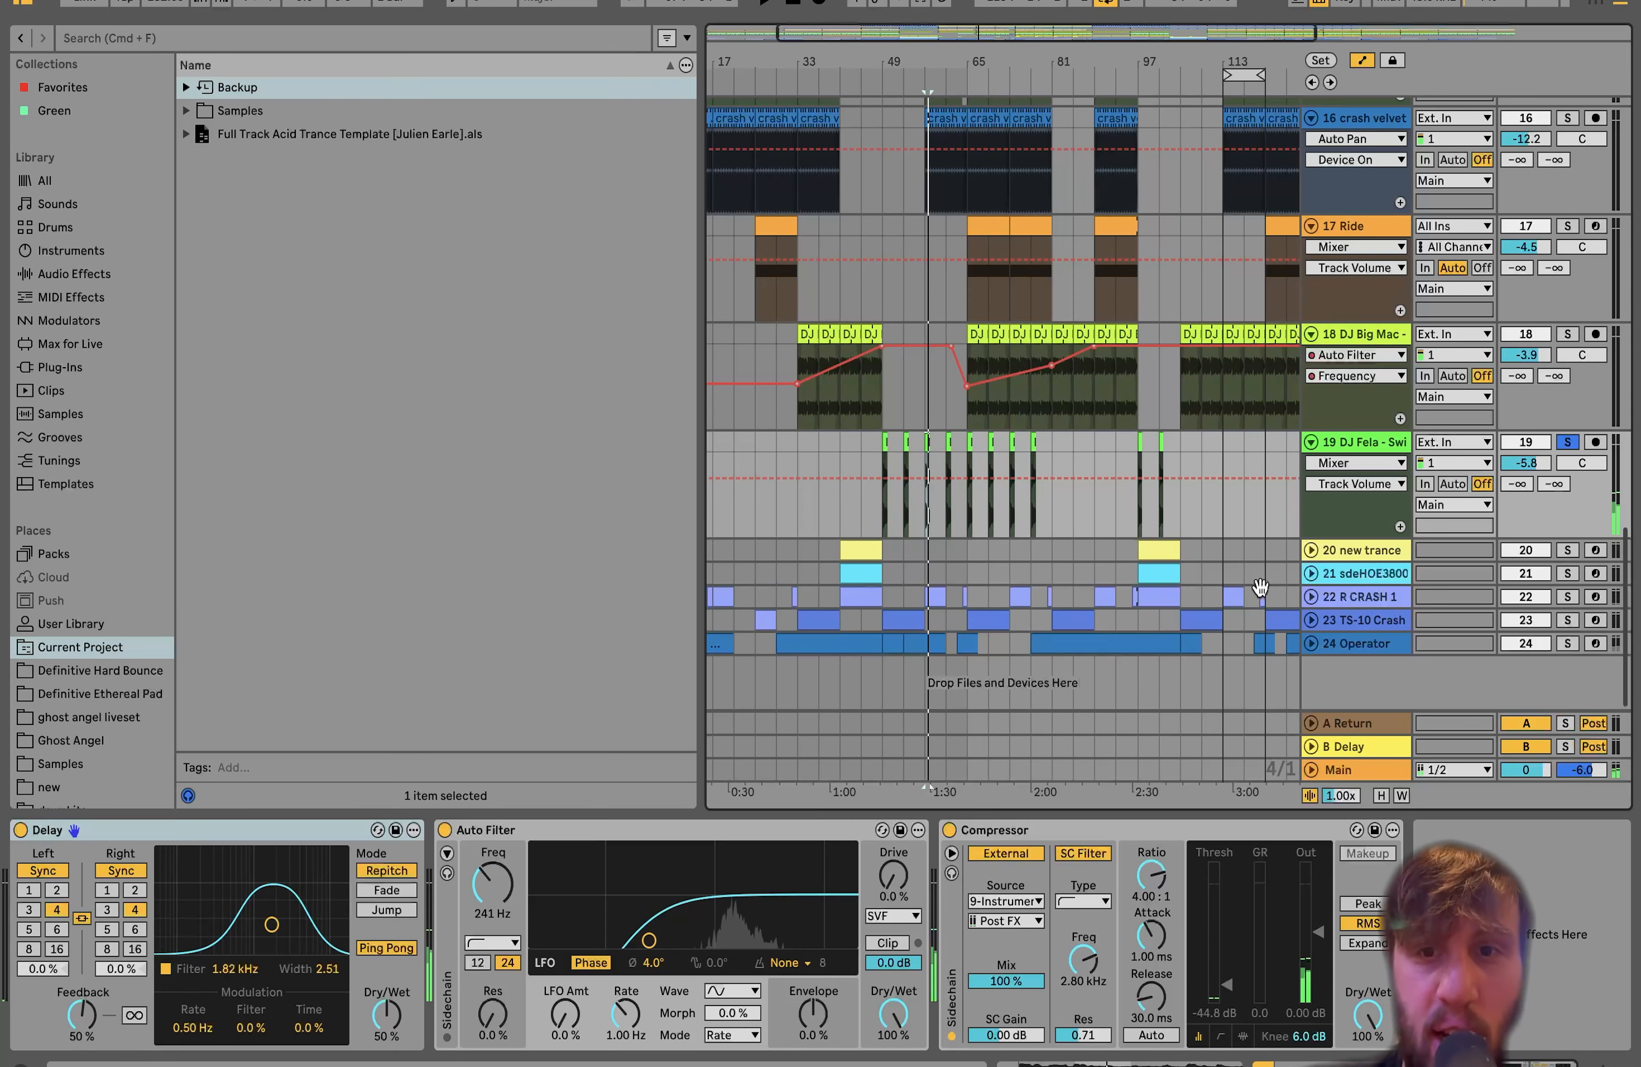
# Solo and unfold the tracks from 20 new trance to 24 Operator together
pyautogui.click(1353, 549)
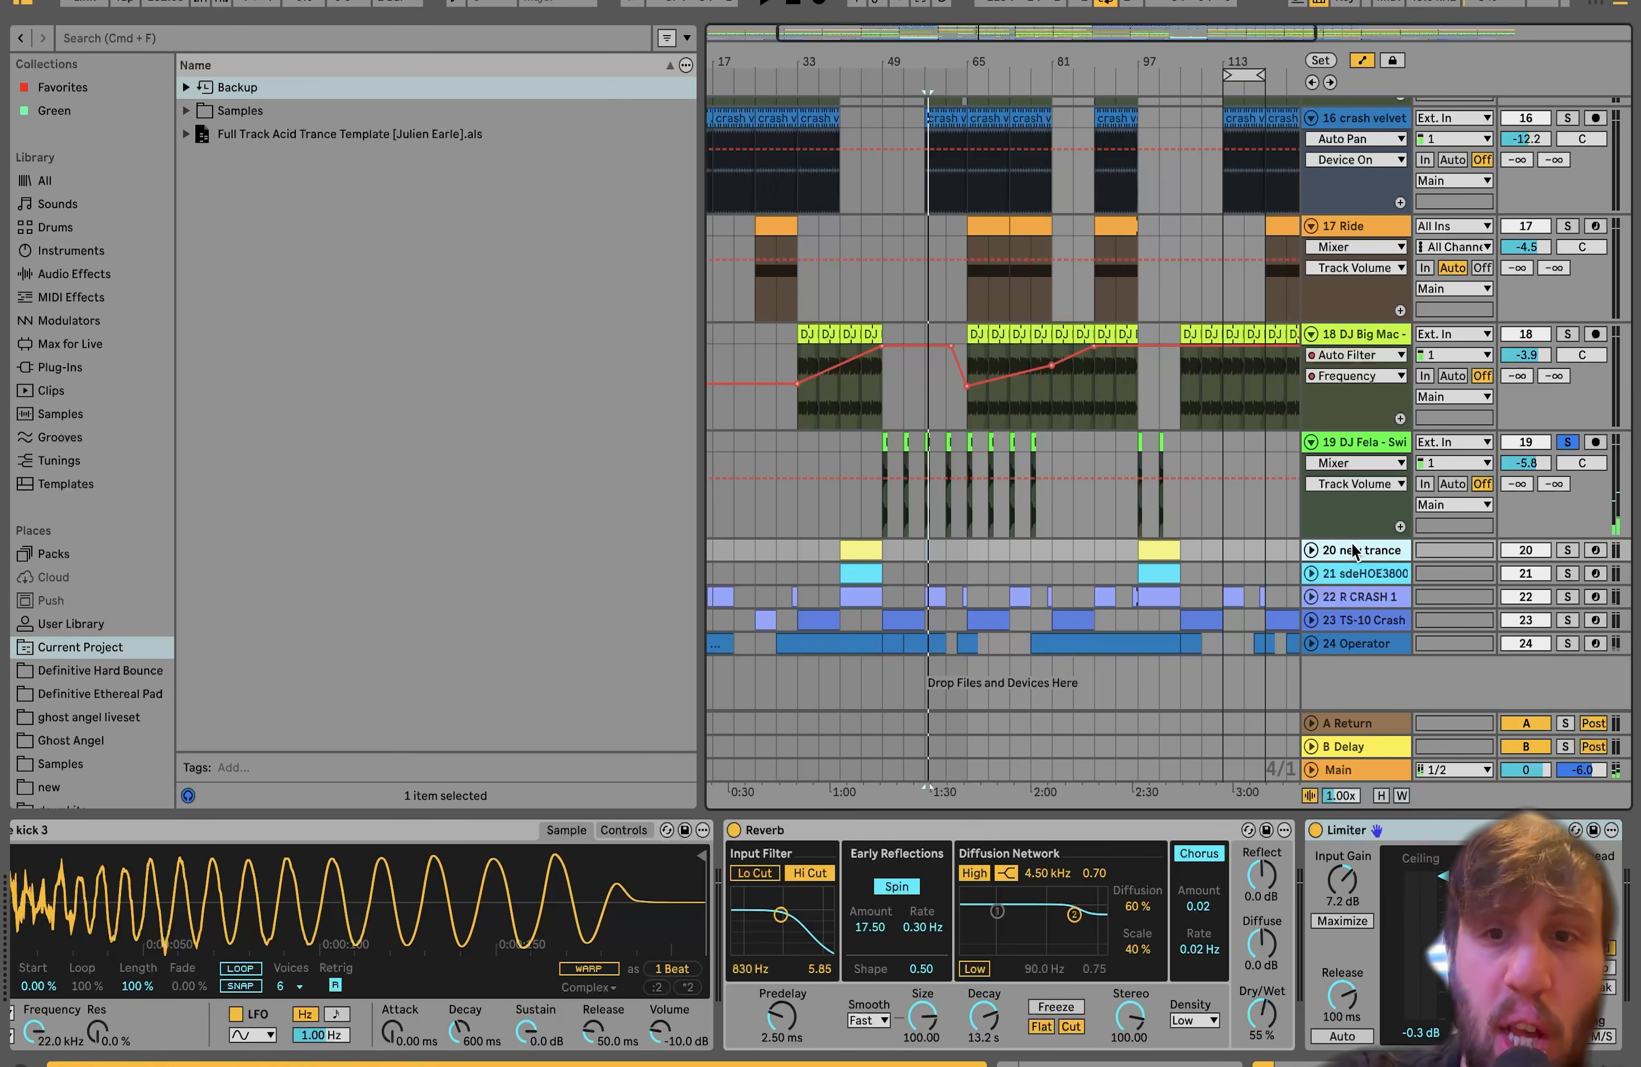
pyautogui.click(1357, 645)
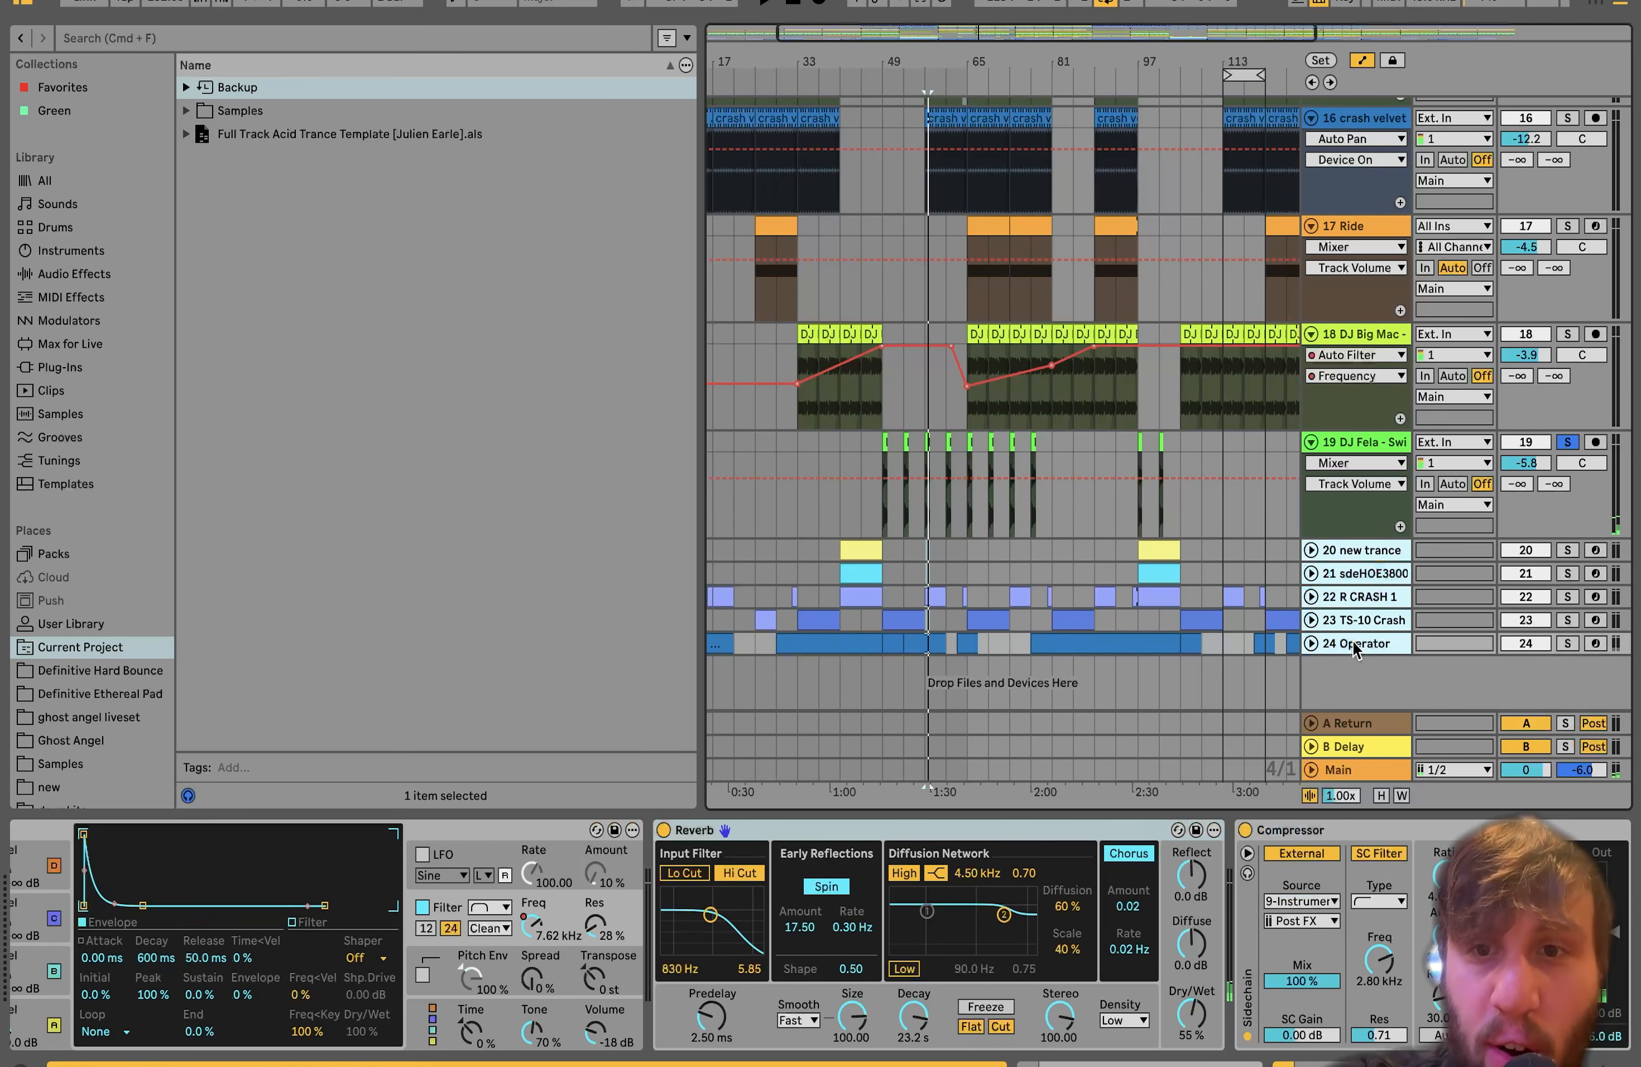
pyautogui.click(1567, 551)
pyautogui.click(1311, 551)
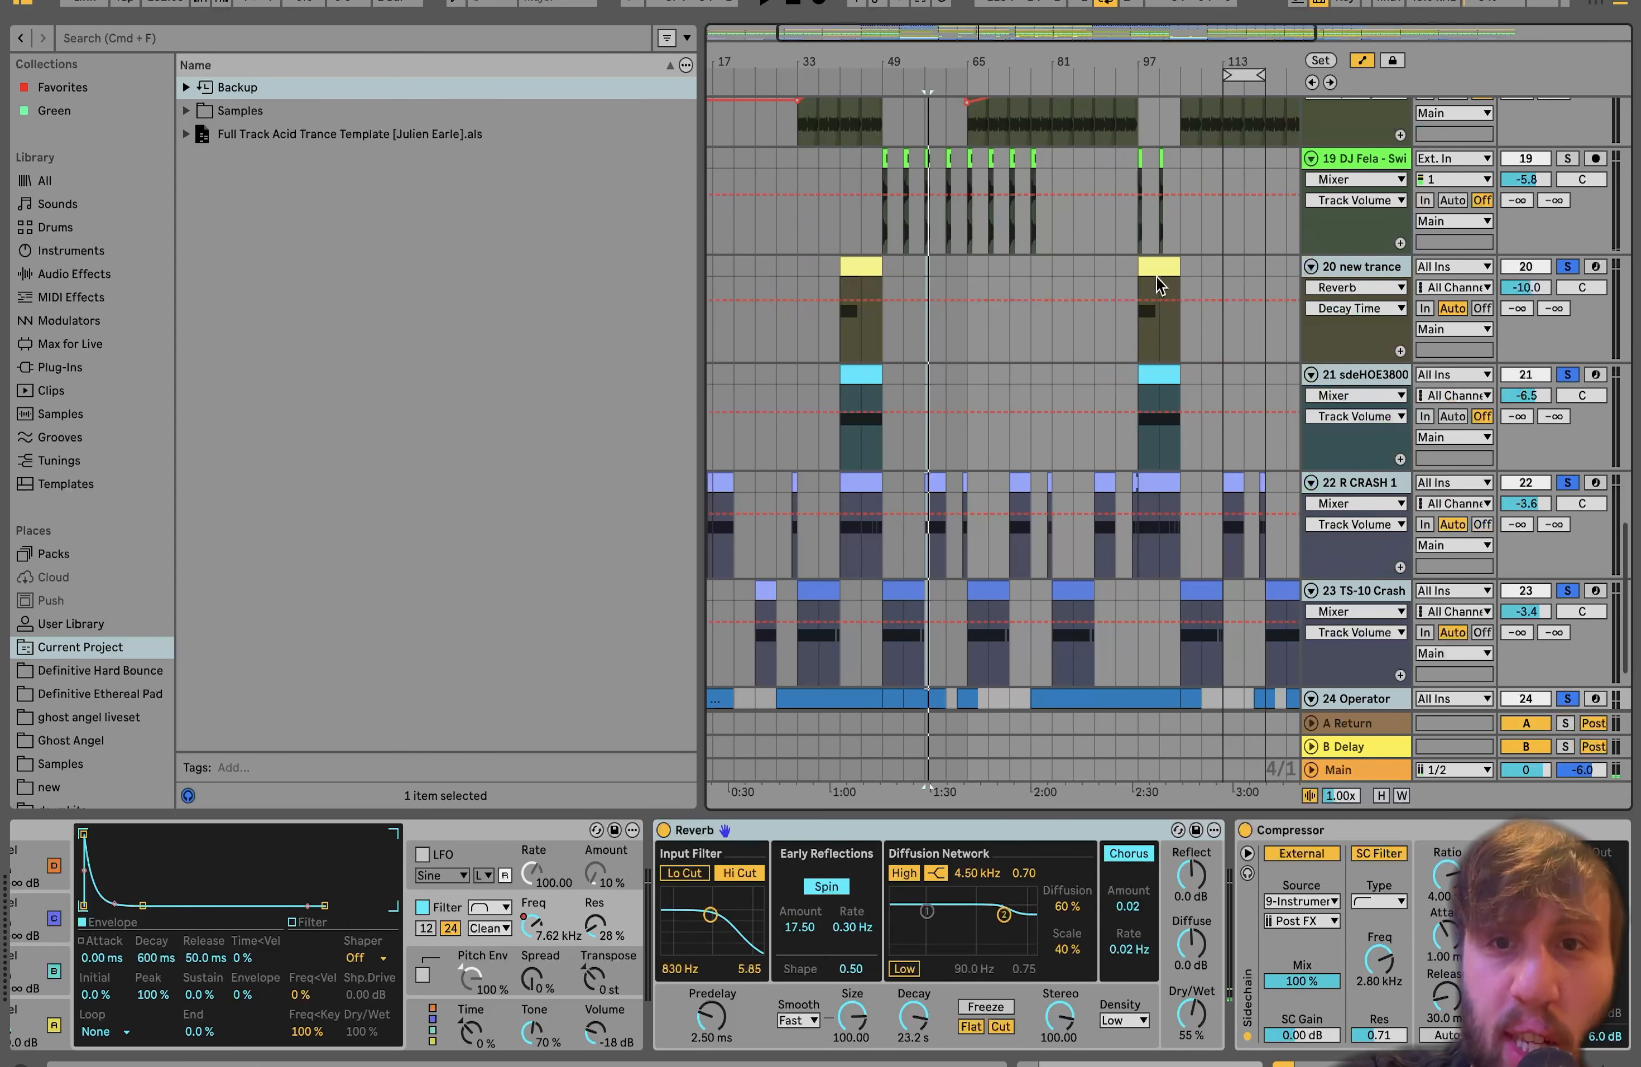
# Play the soloed tracks from bar 97 and narrow the solo to 20 new trance alone
pyautogui.click(1157, 278)
pyautogui.press('space')
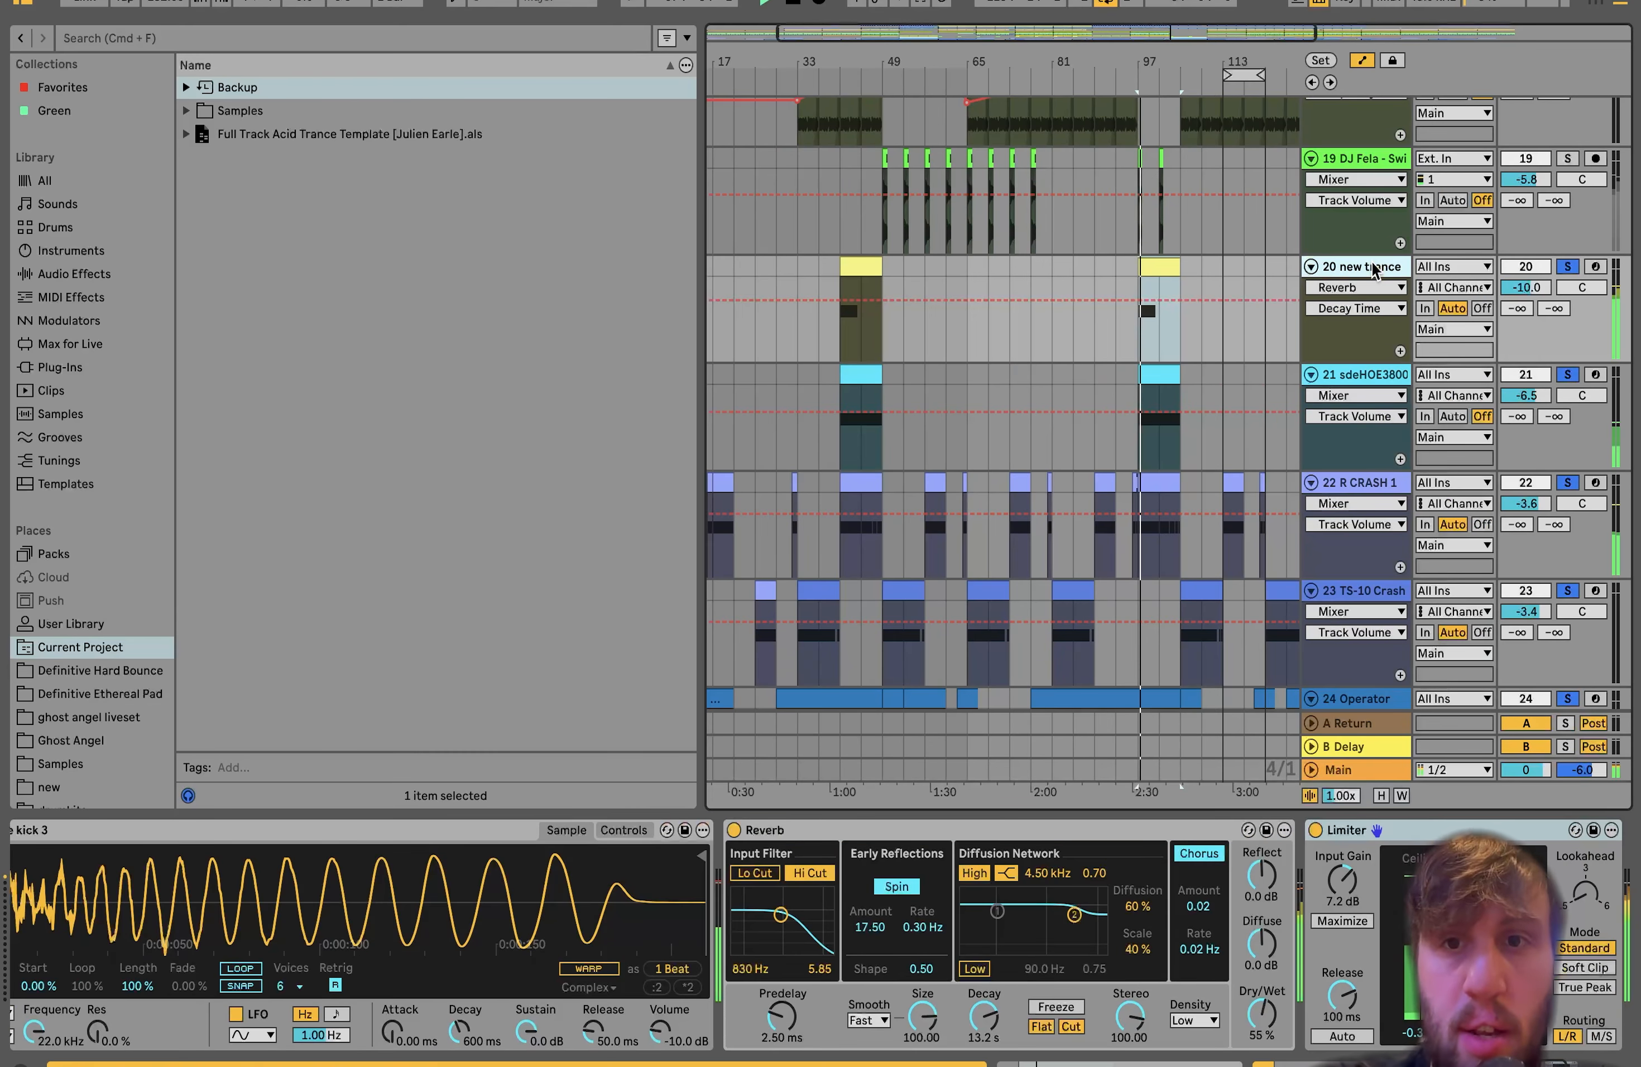
pyautogui.click(1558, 267)
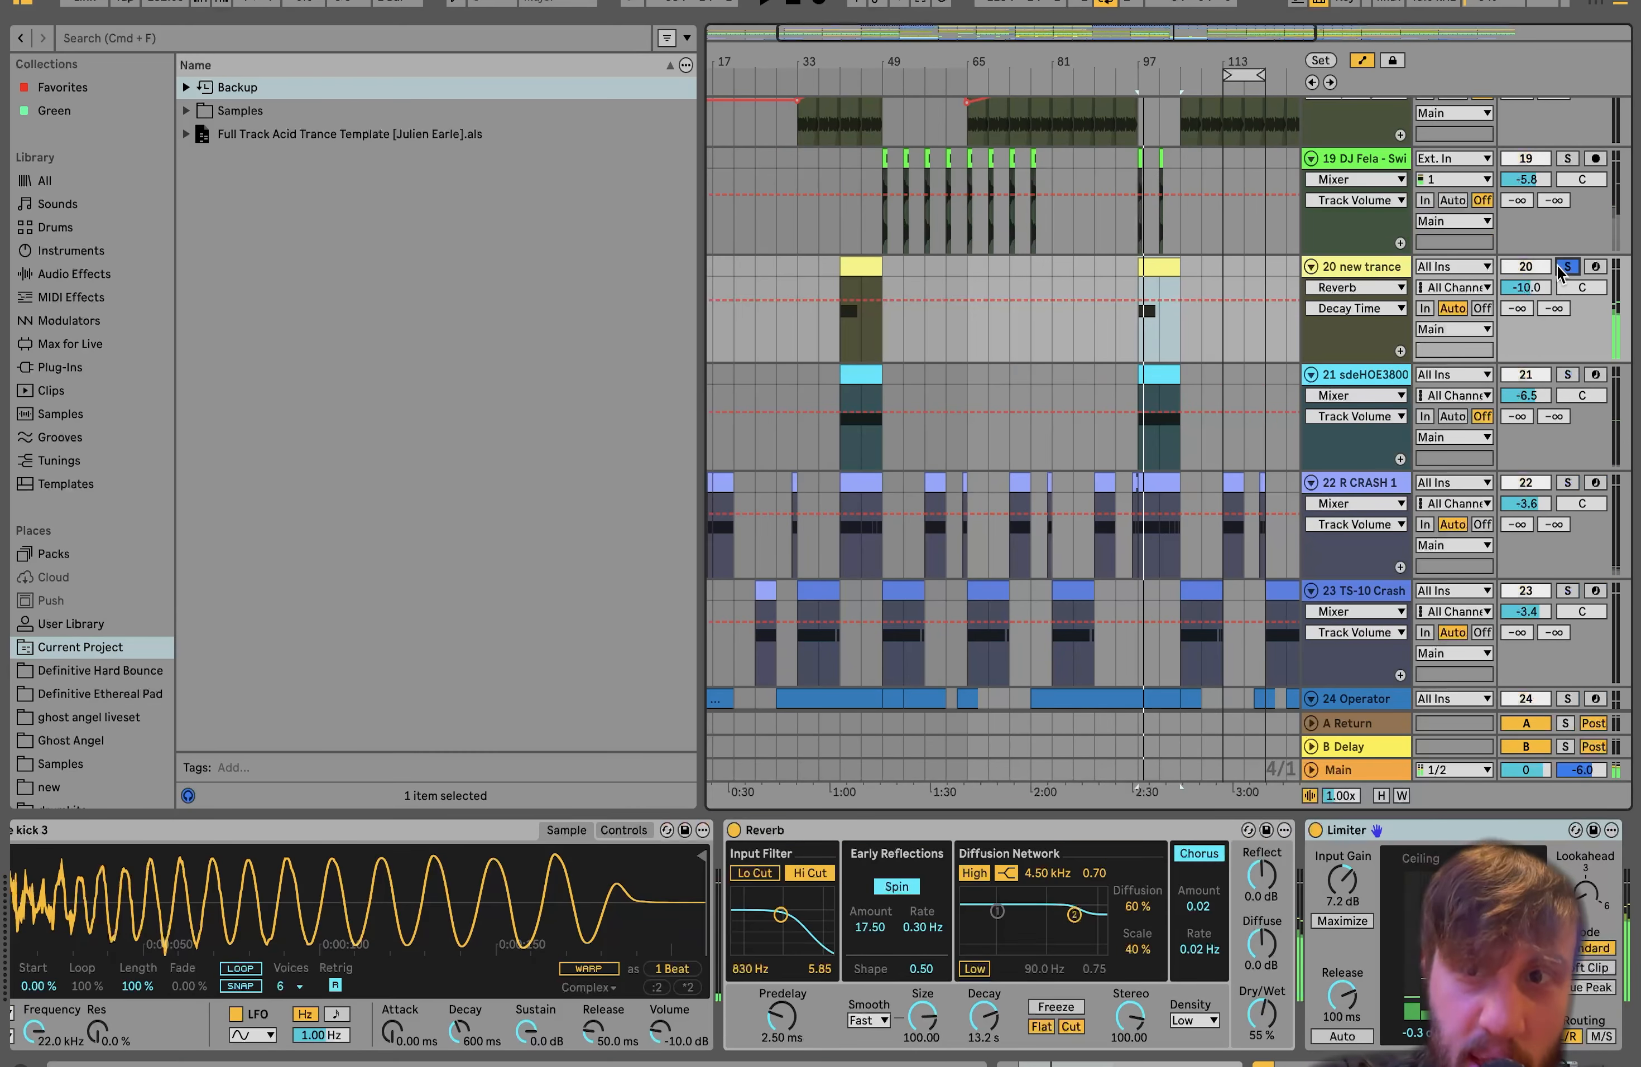
# Replay the soloed 20 new trance clip at bar 97 and examine its sample and Reverb settings
pyautogui.press('-')
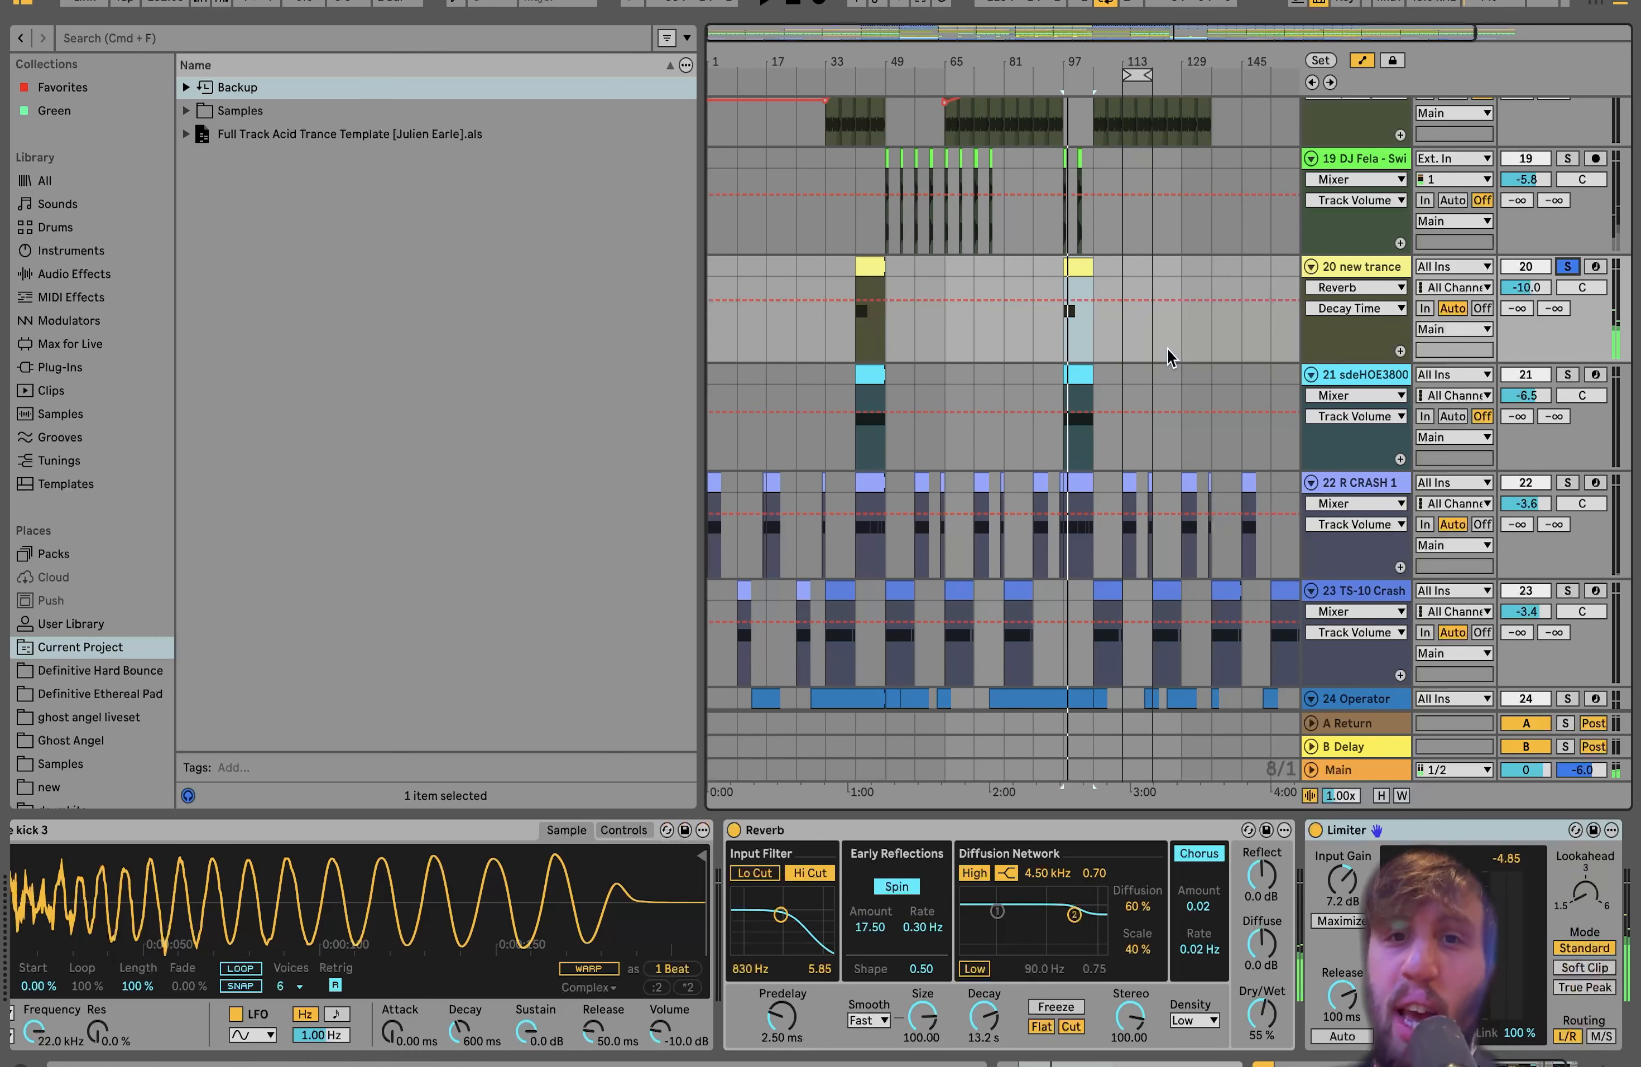
pyautogui.press('space')
pyautogui.press('space')
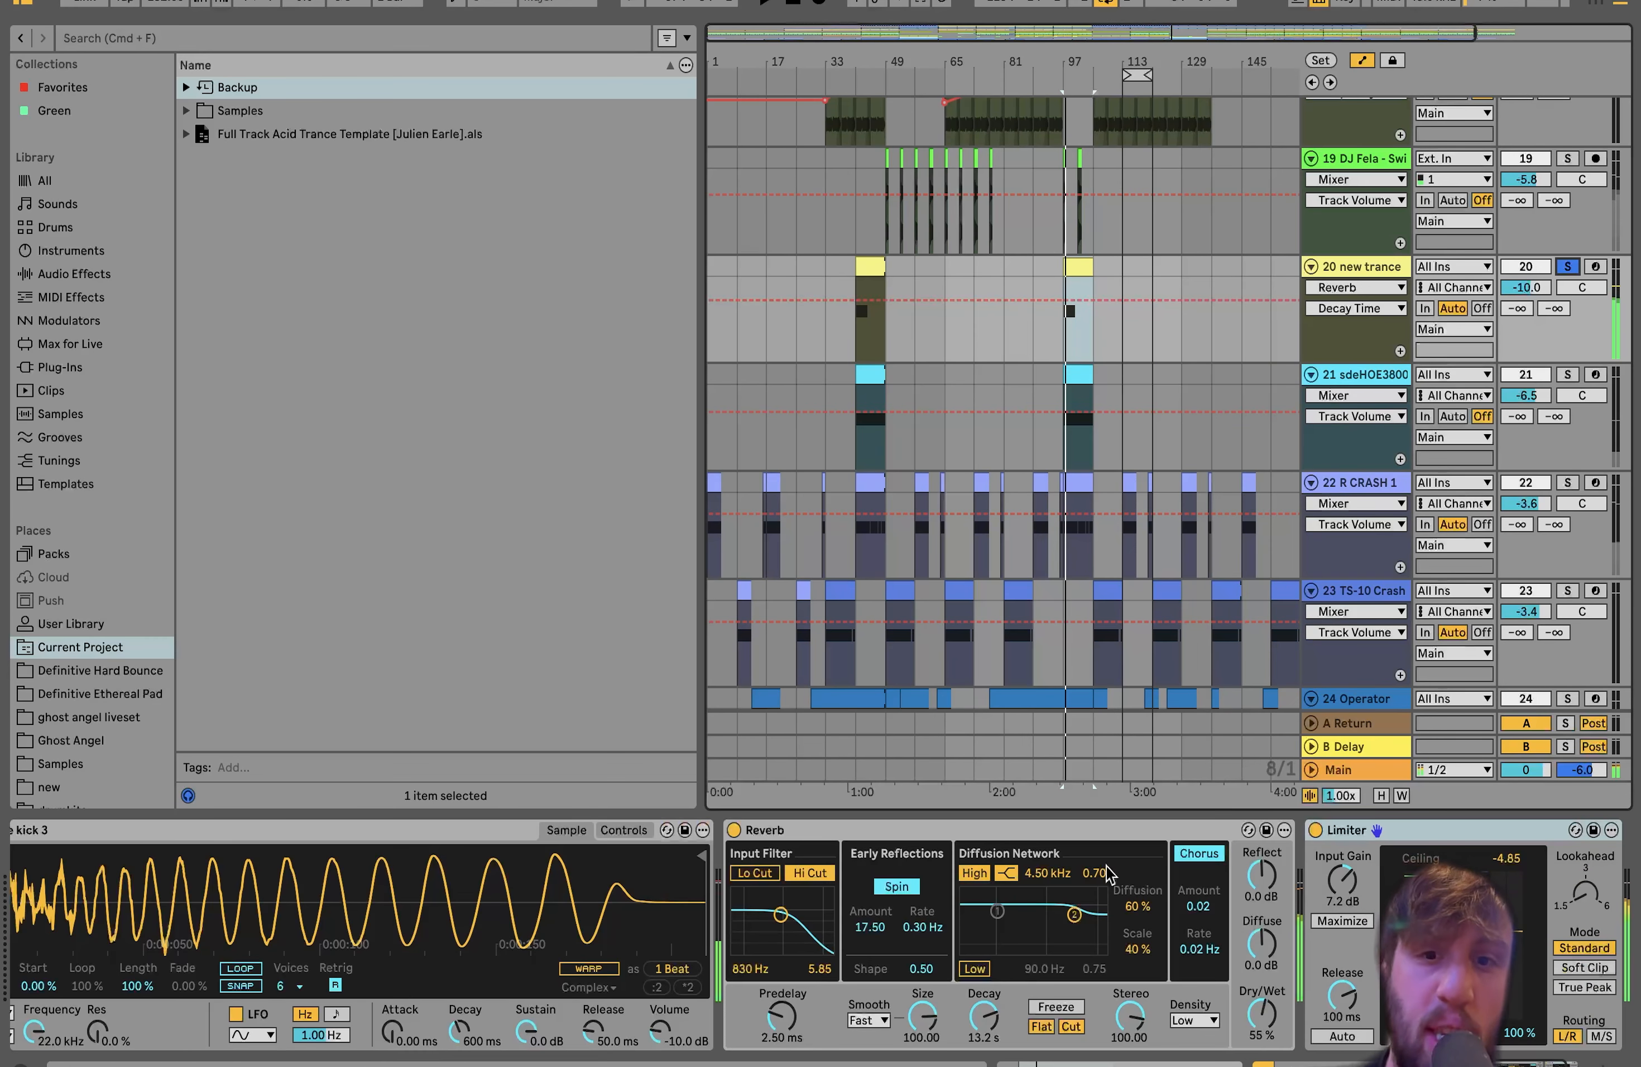
pyautogui.hscroll(-3, 761, 1040)
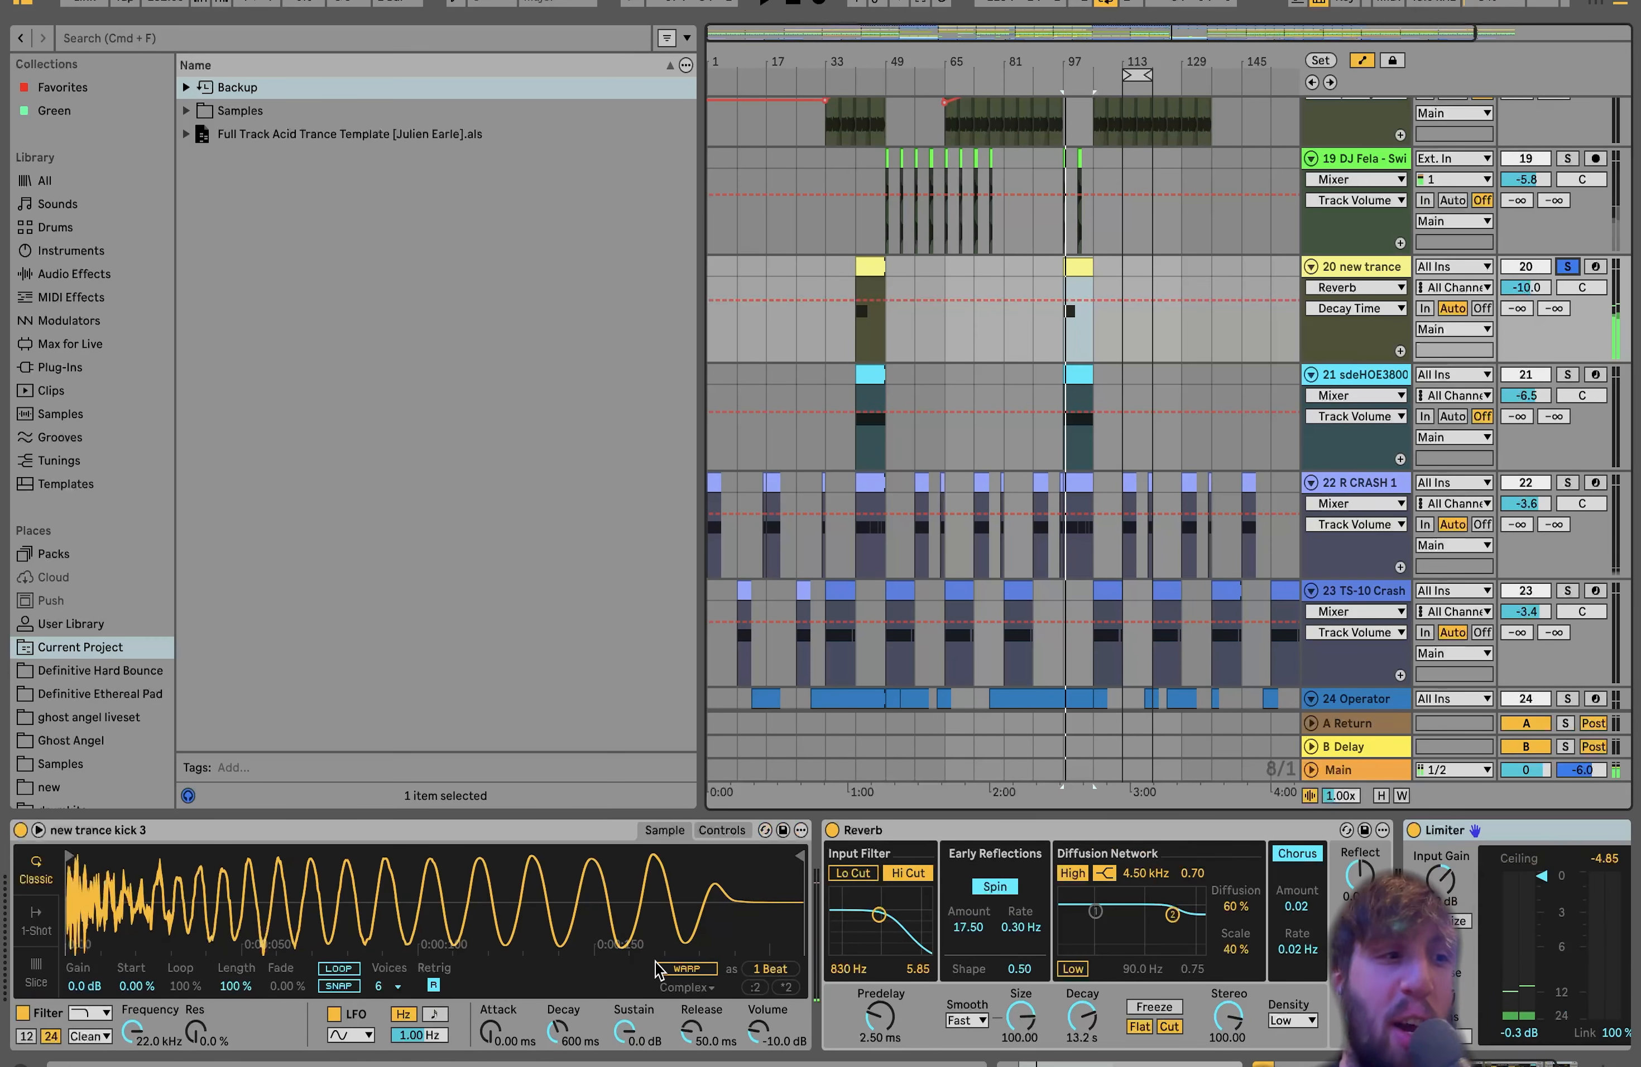
pyautogui.hscroll(3, 500, 985)
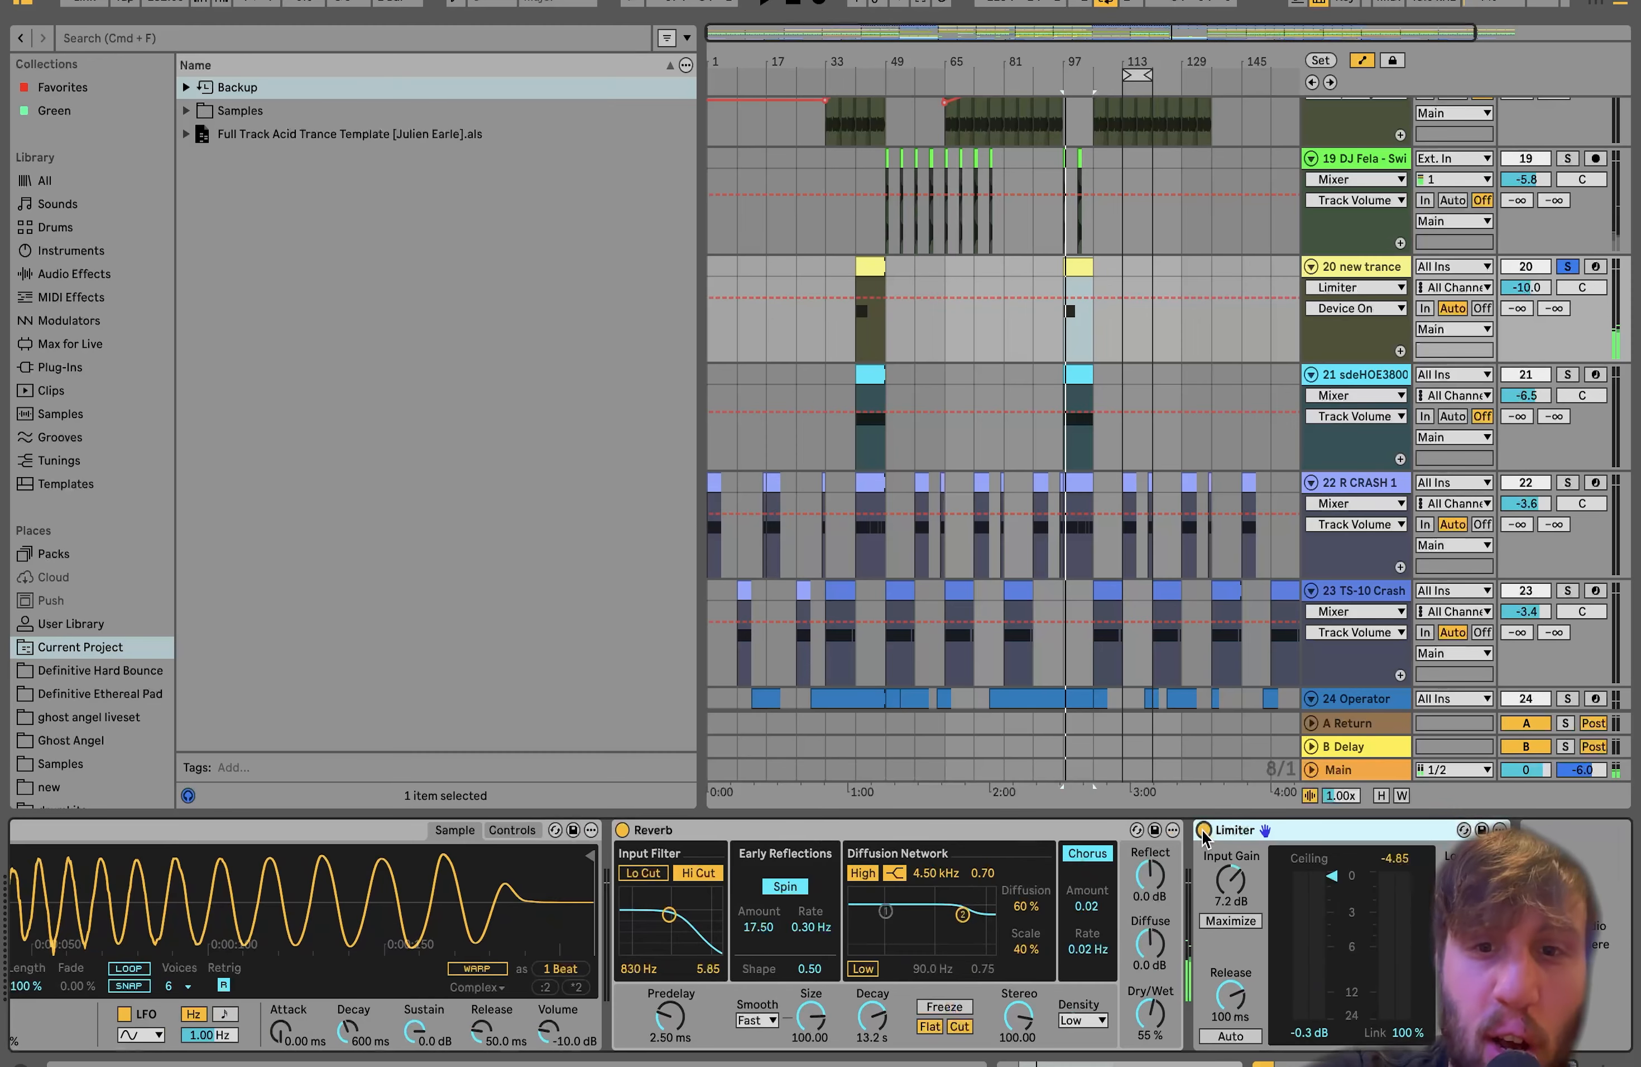
# Bypass the Limiter and Reverb on 20 new trance and play the dry kick from bar 97
pyautogui.click(1204, 829)
pyautogui.click(622, 829)
pyautogui.hscroll(-3, 693, 936)
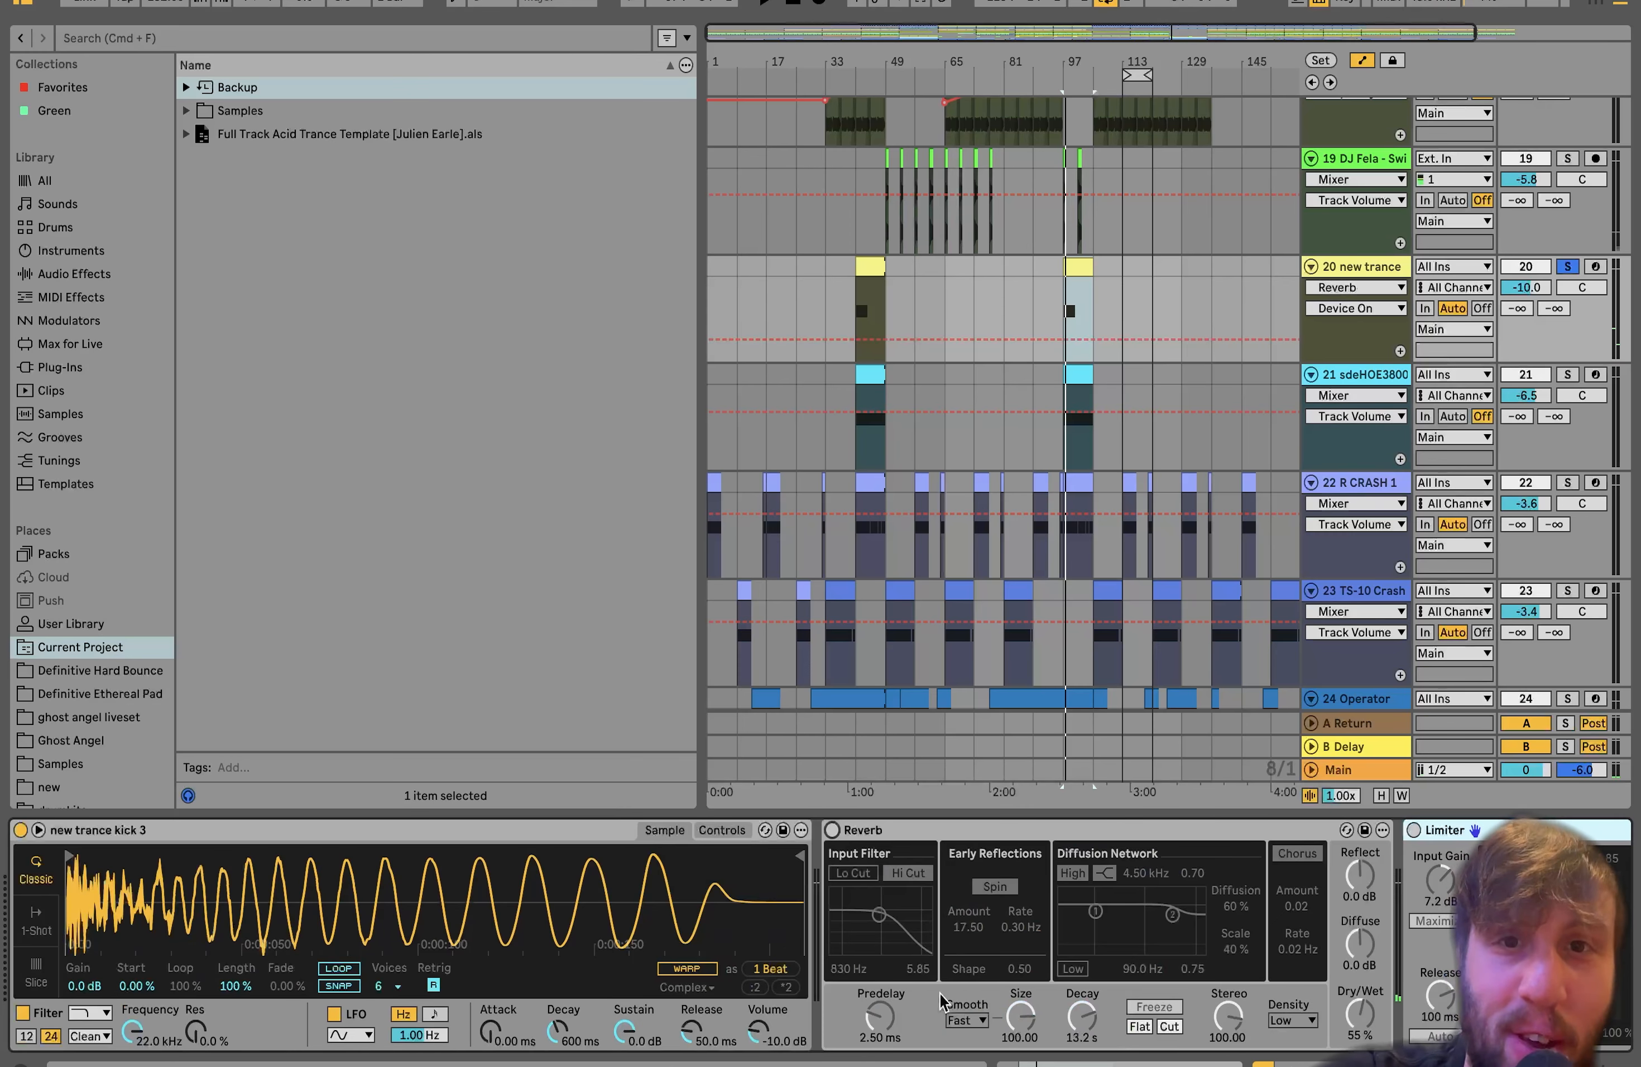
pyautogui.press('space')
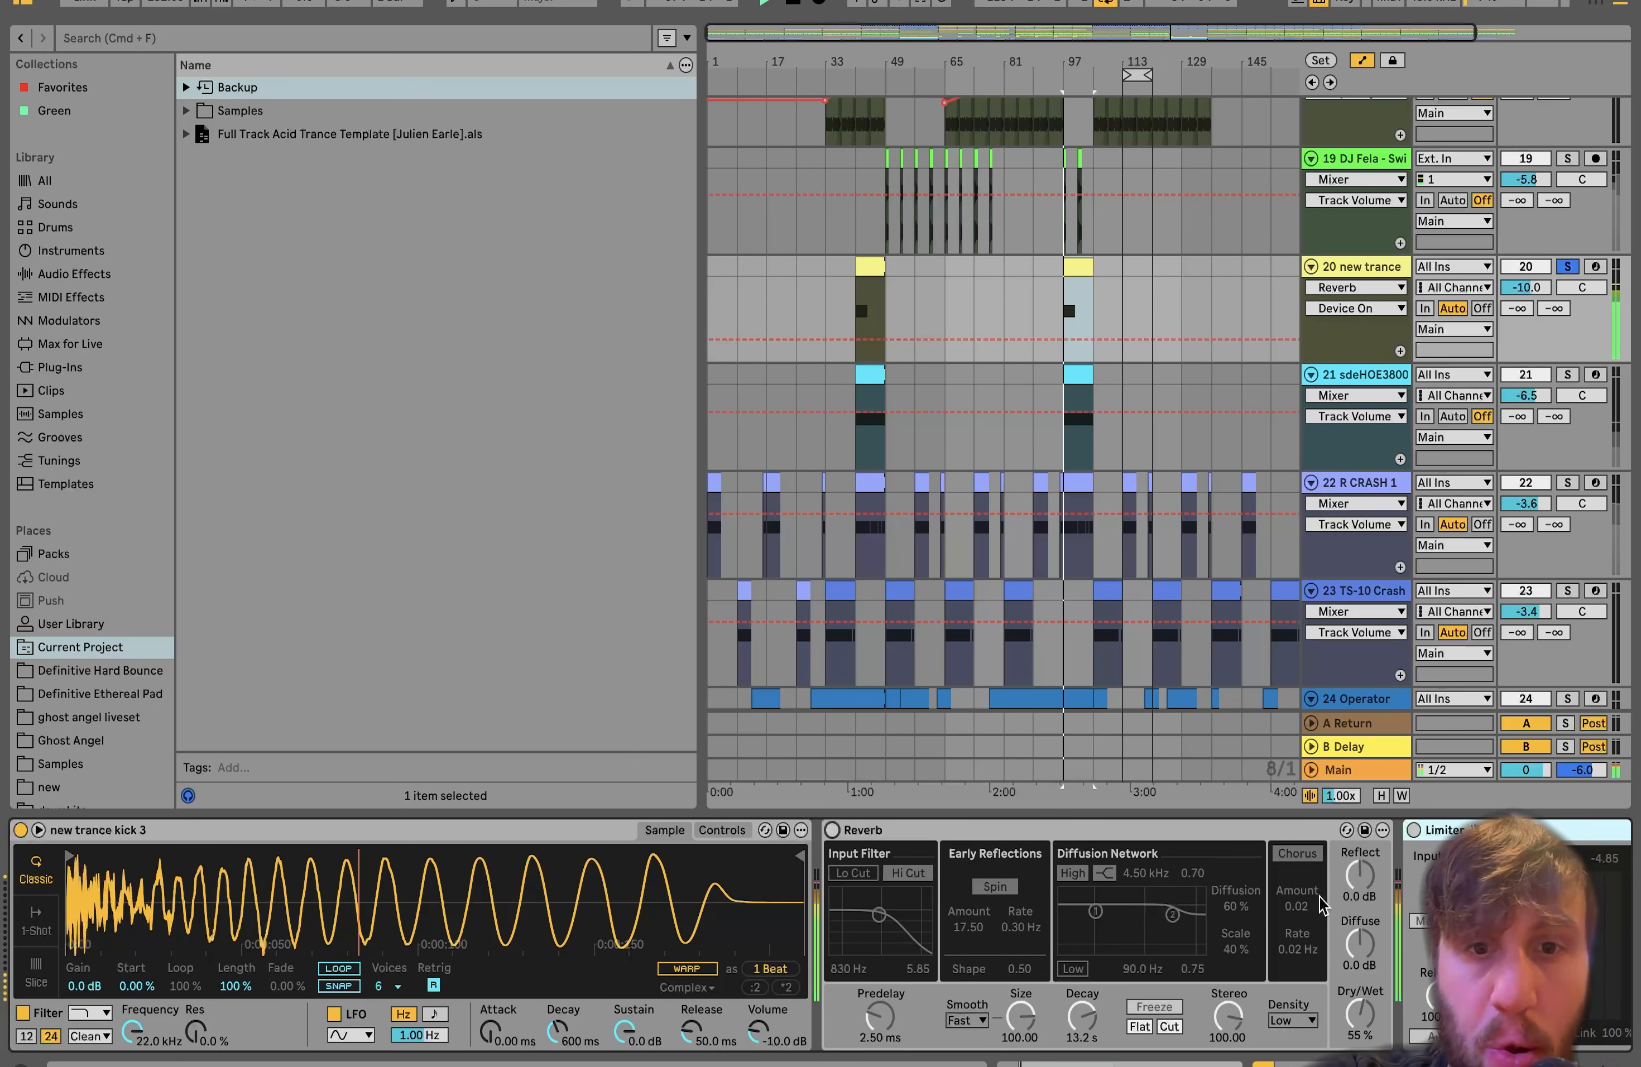
# Turn the Reverb and Limiter on 20 new trance back on, one after the other, and compare the kick's sound
pyautogui.click(832, 830)
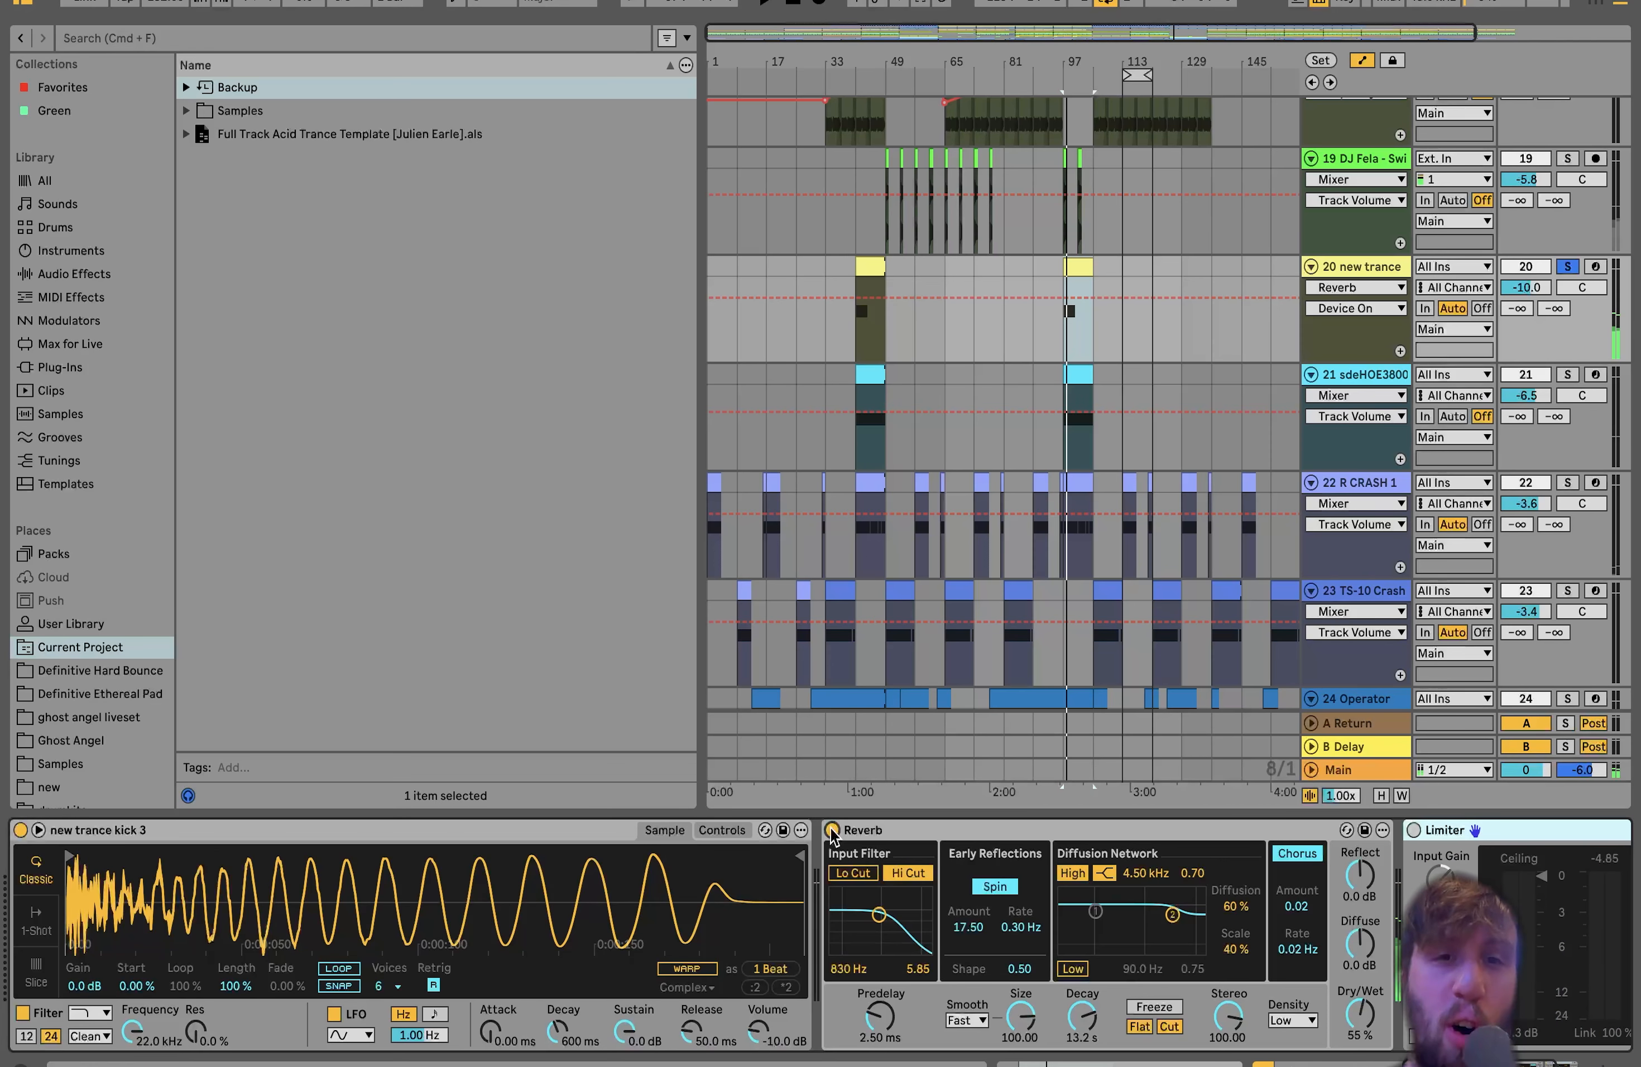
pyautogui.hscroll(3, 834, 836)
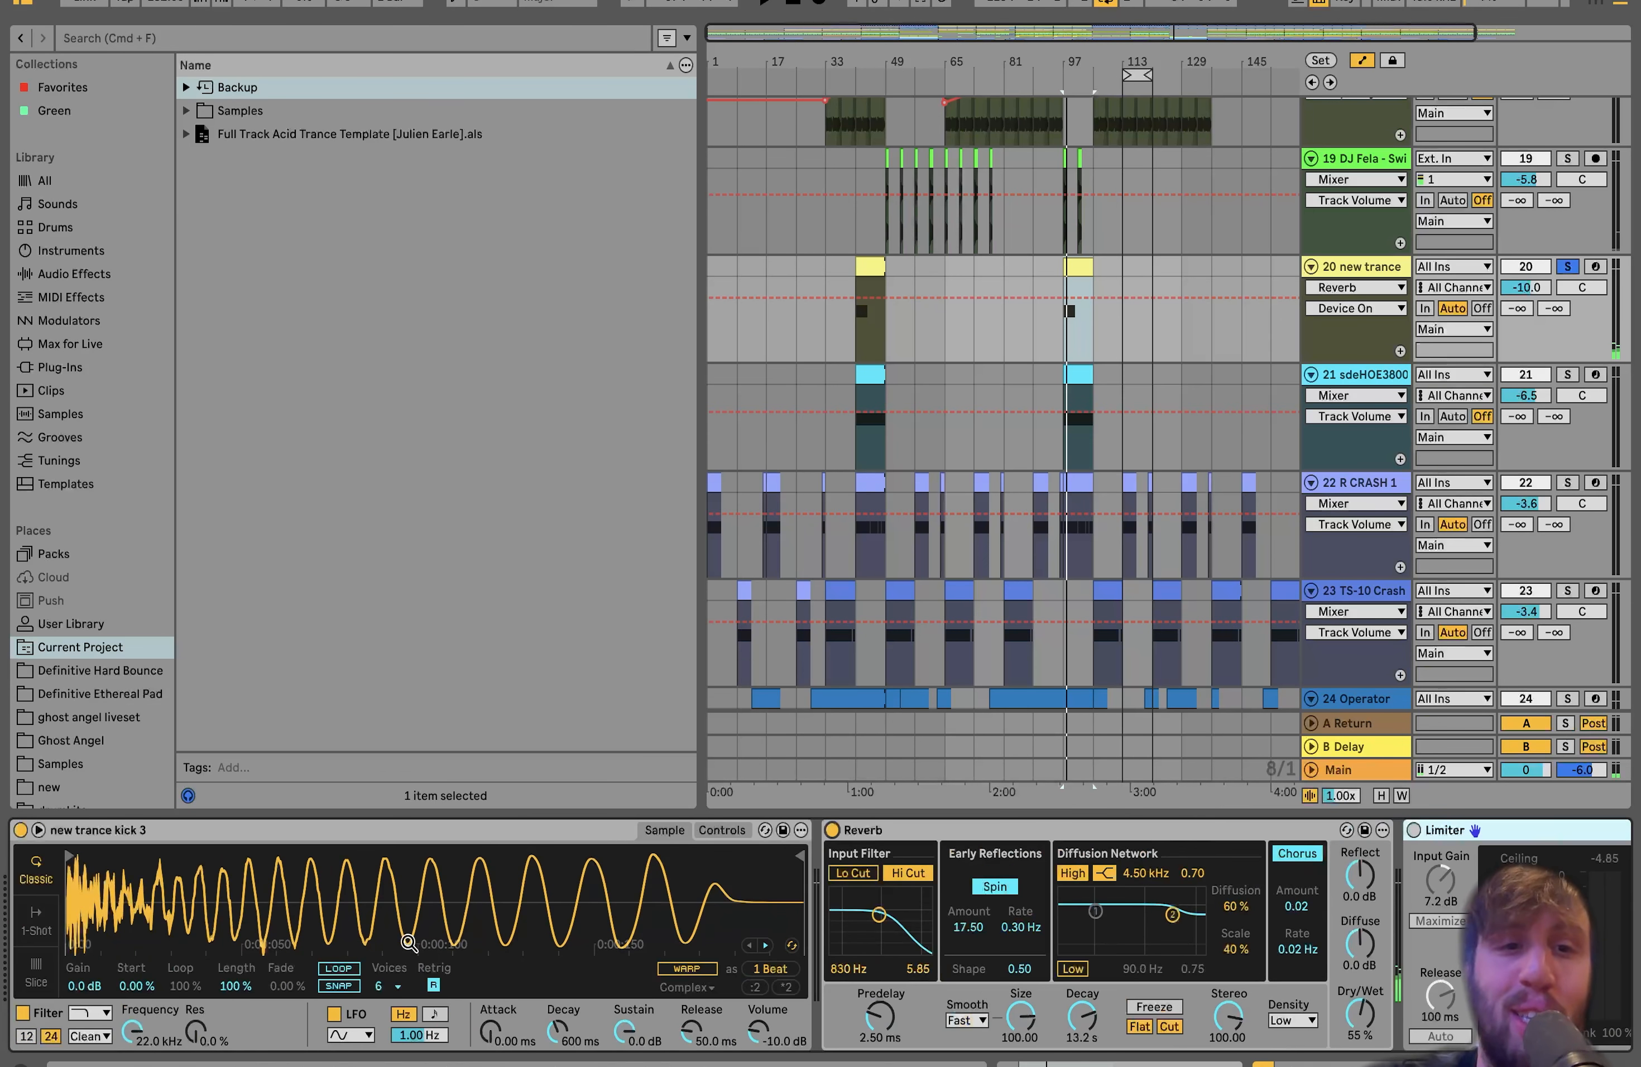
pyautogui.hscroll(-3, 412, 941)
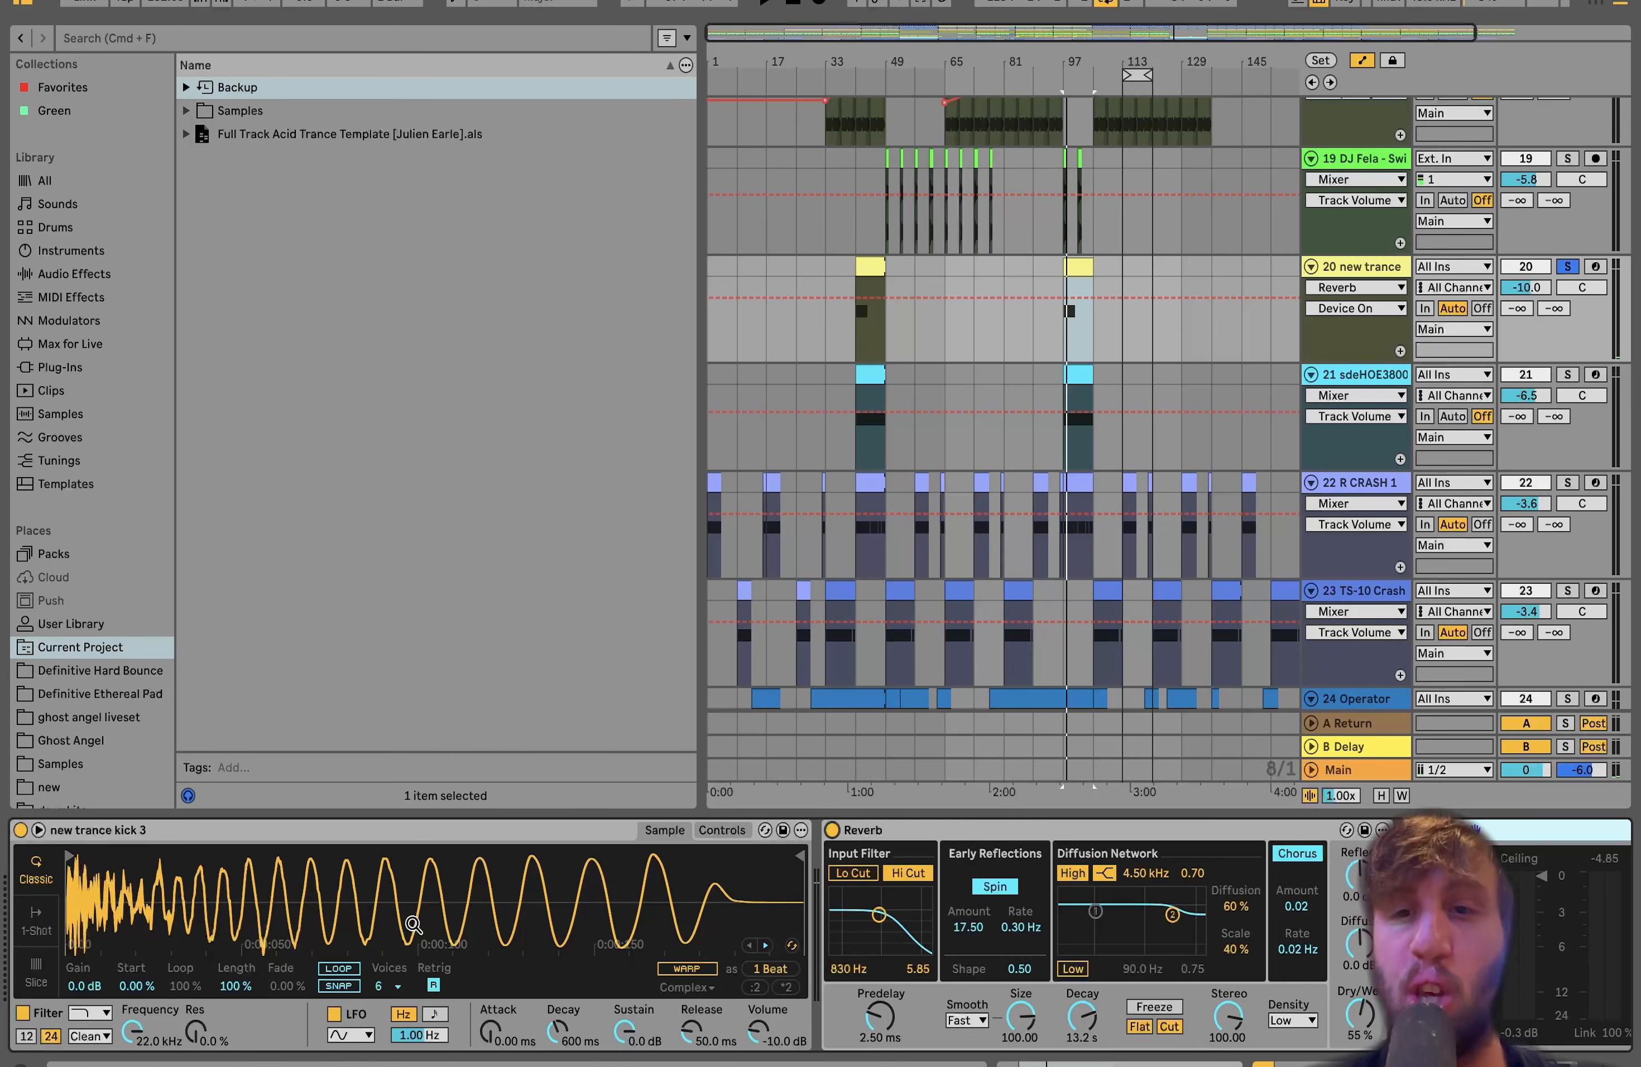
pyautogui.hscroll(3, 413, 924)
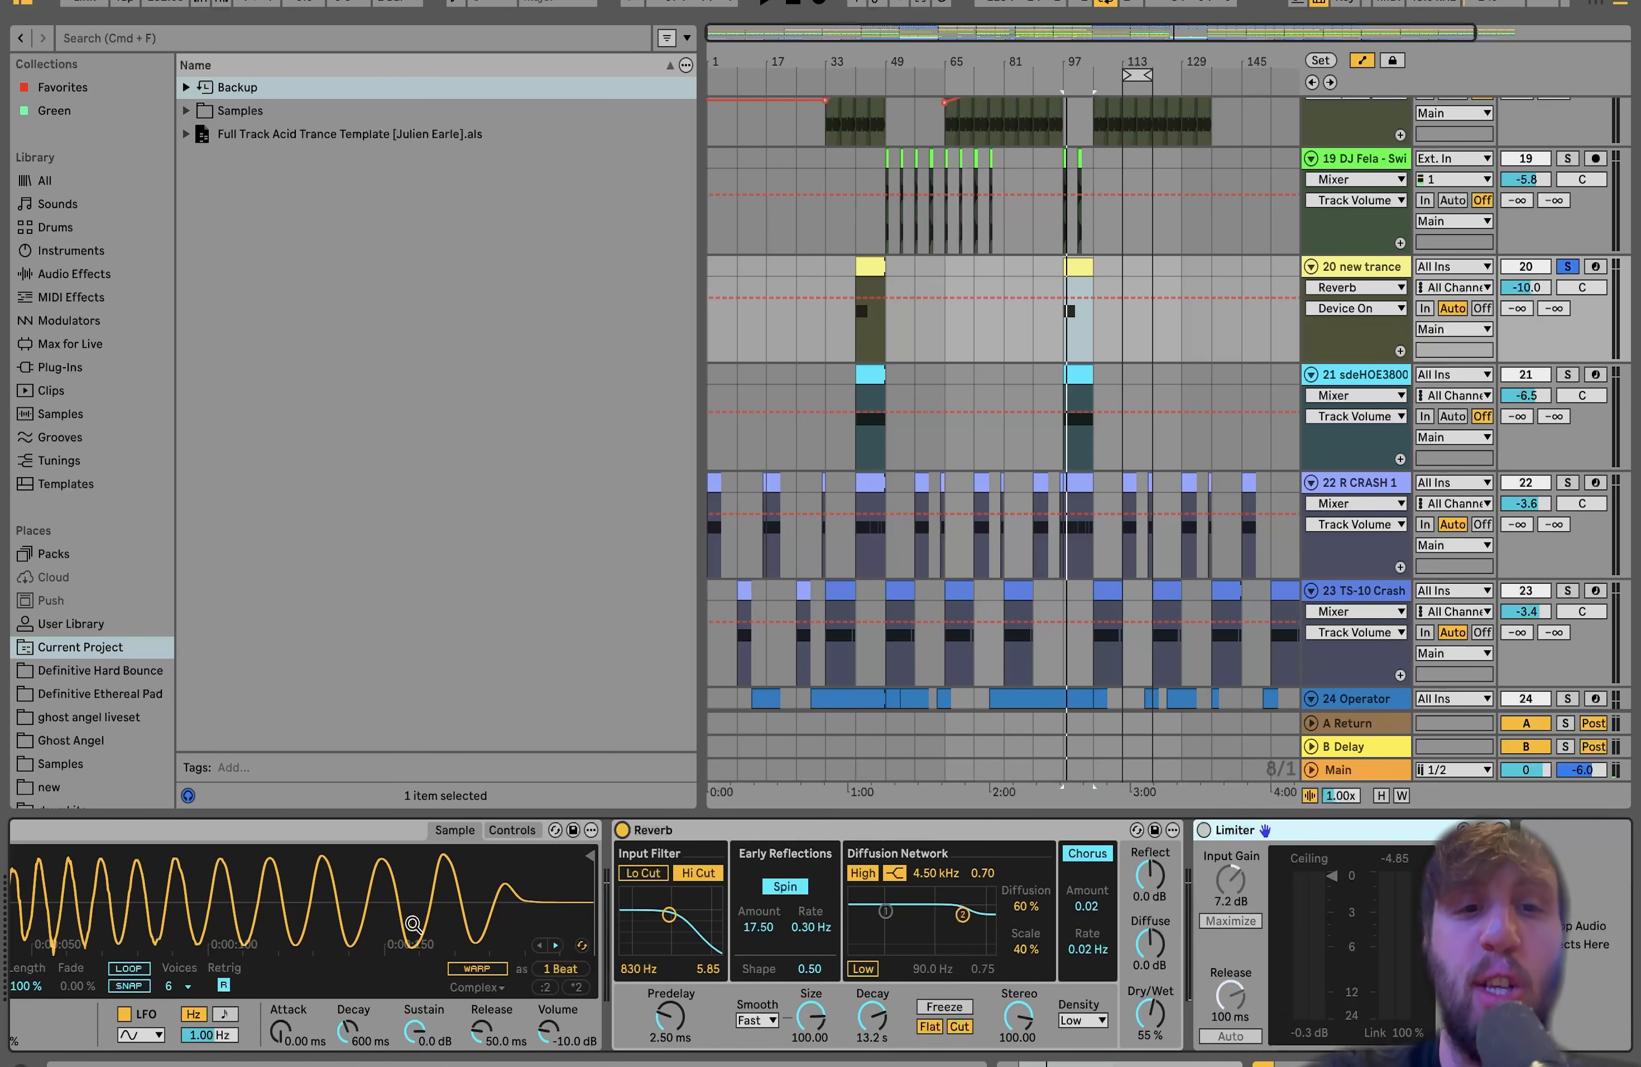
pyautogui.click(1205, 829)
pyautogui.press('space')
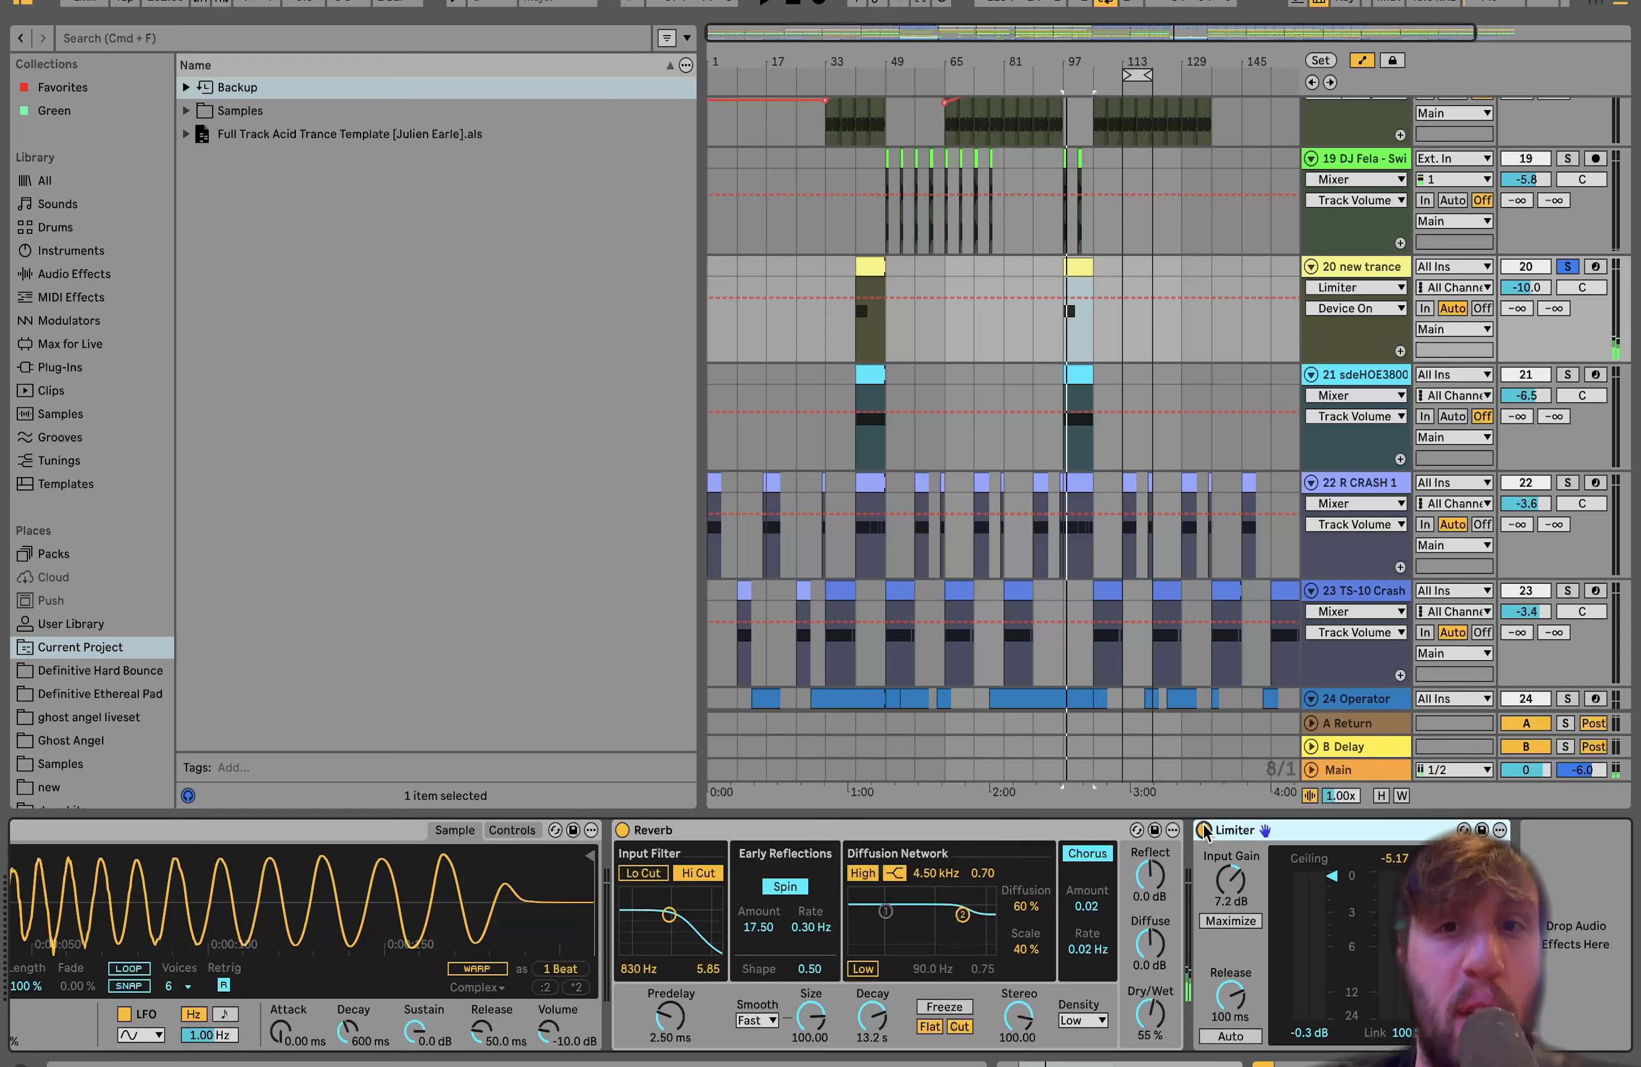
# Clear 20 new trance's solo and play the full mix from shortly before its clip at bar 97
pyautogui.click(1568, 266)
pyautogui.press('space')
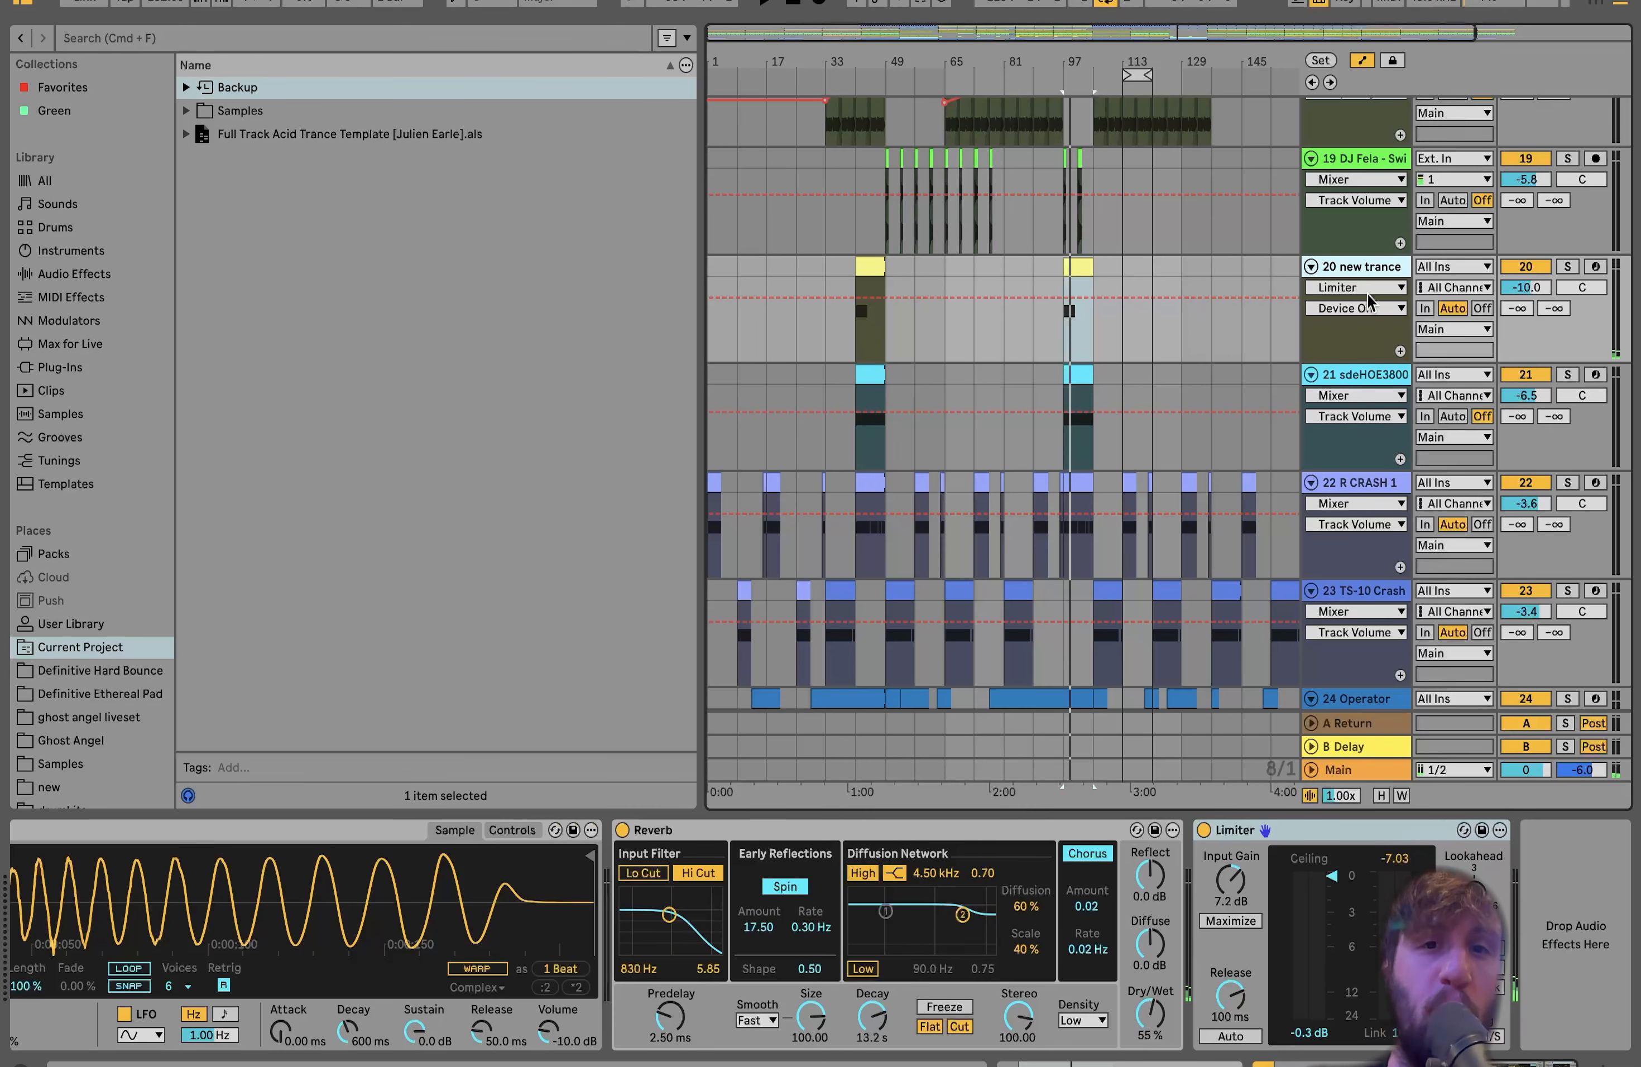
pyautogui.scroll(4, 1166, 386)
pyautogui.scroll(-4, 1166, 387)
pyautogui.scroll(6, 1165, 386)
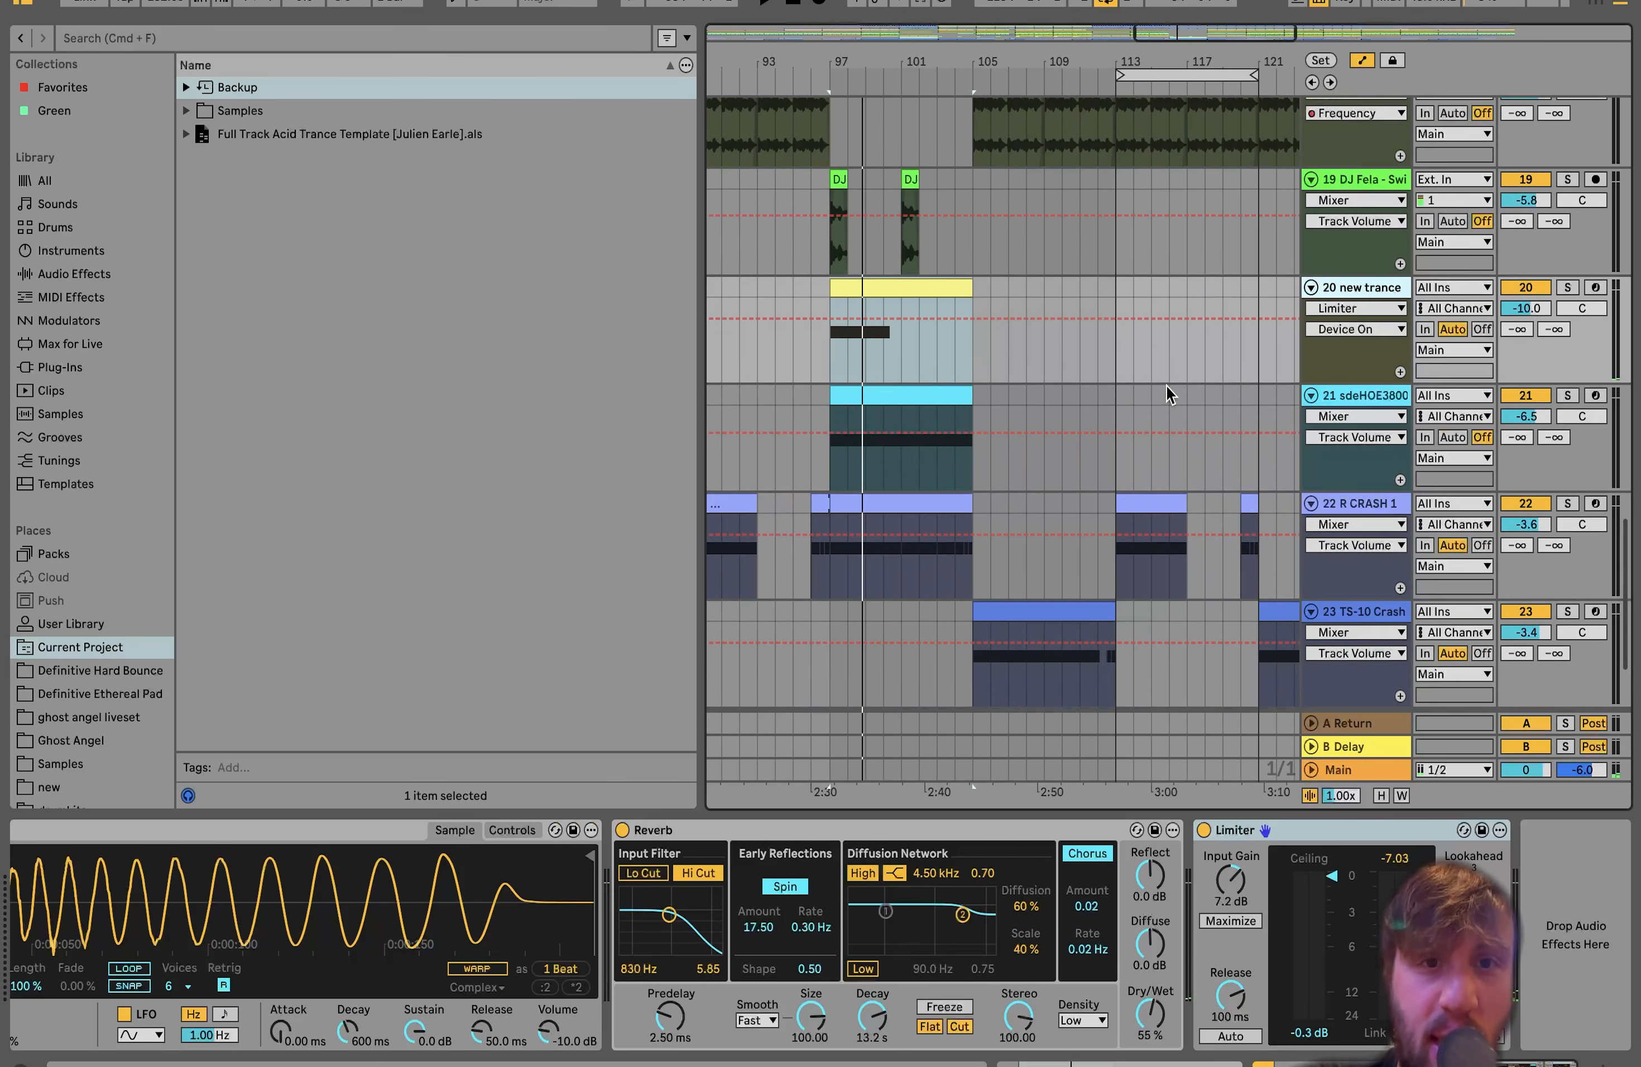
pyautogui.scroll(2, 1166, 386)
pyautogui.hscroll(-3, 1165, 386)
pyautogui.click(903, 364)
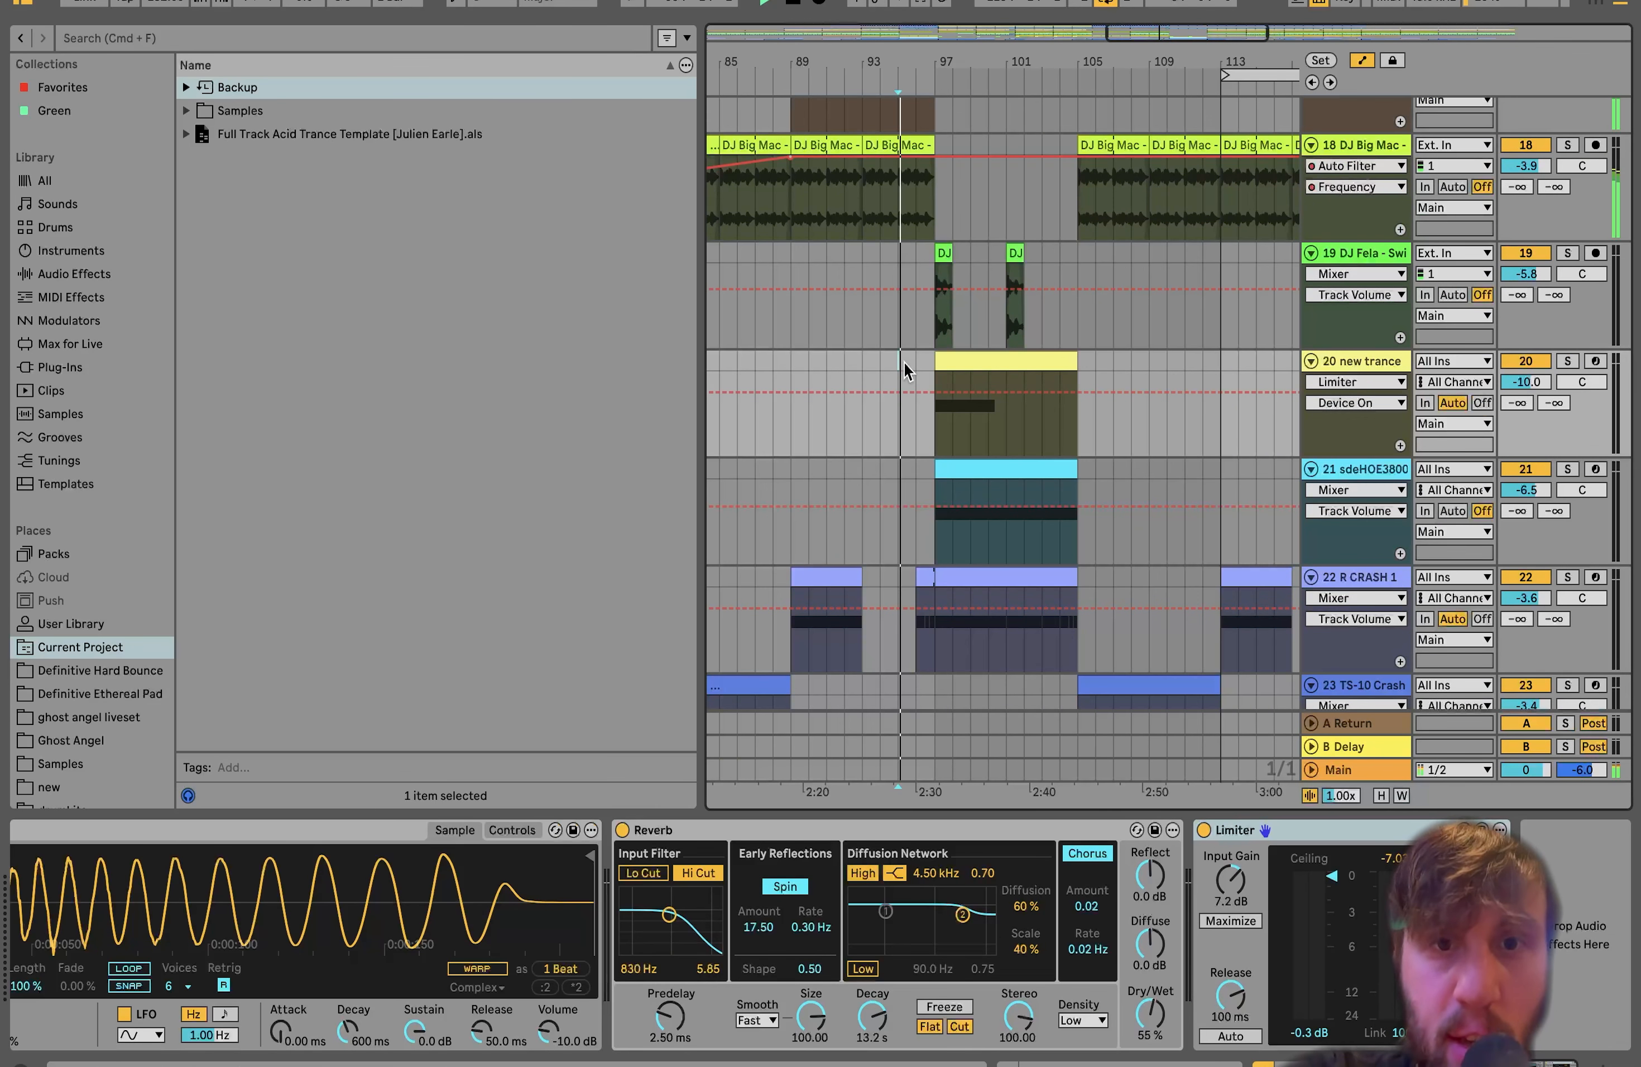
# Follow the lower tracks in the arrangement while the full mix plays through the section starting at bar 97
pyautogui.scroll(-3, 904, 364)
pyautogui.scroll(-5, 904, 363)
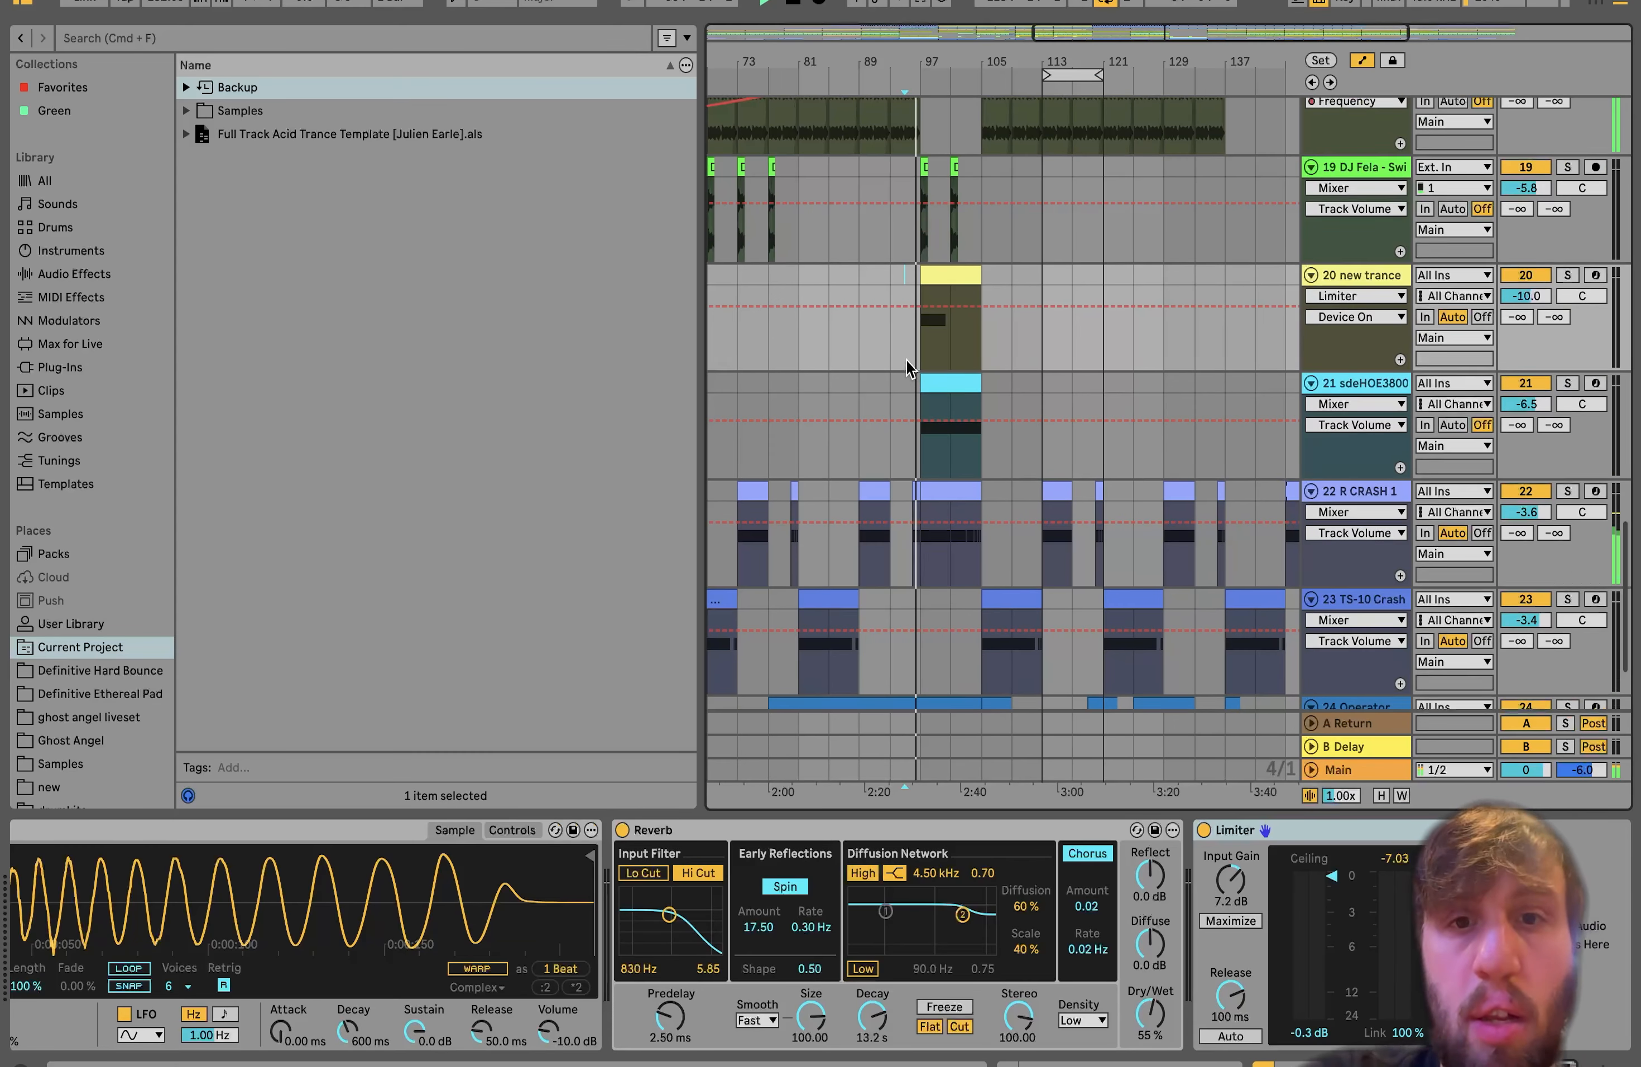
pyautogui.scroll(-2, 907, 361)
pyautogui.hscroll(-1, 906, 361)
pyautogui.scroll(2, 906, 361)
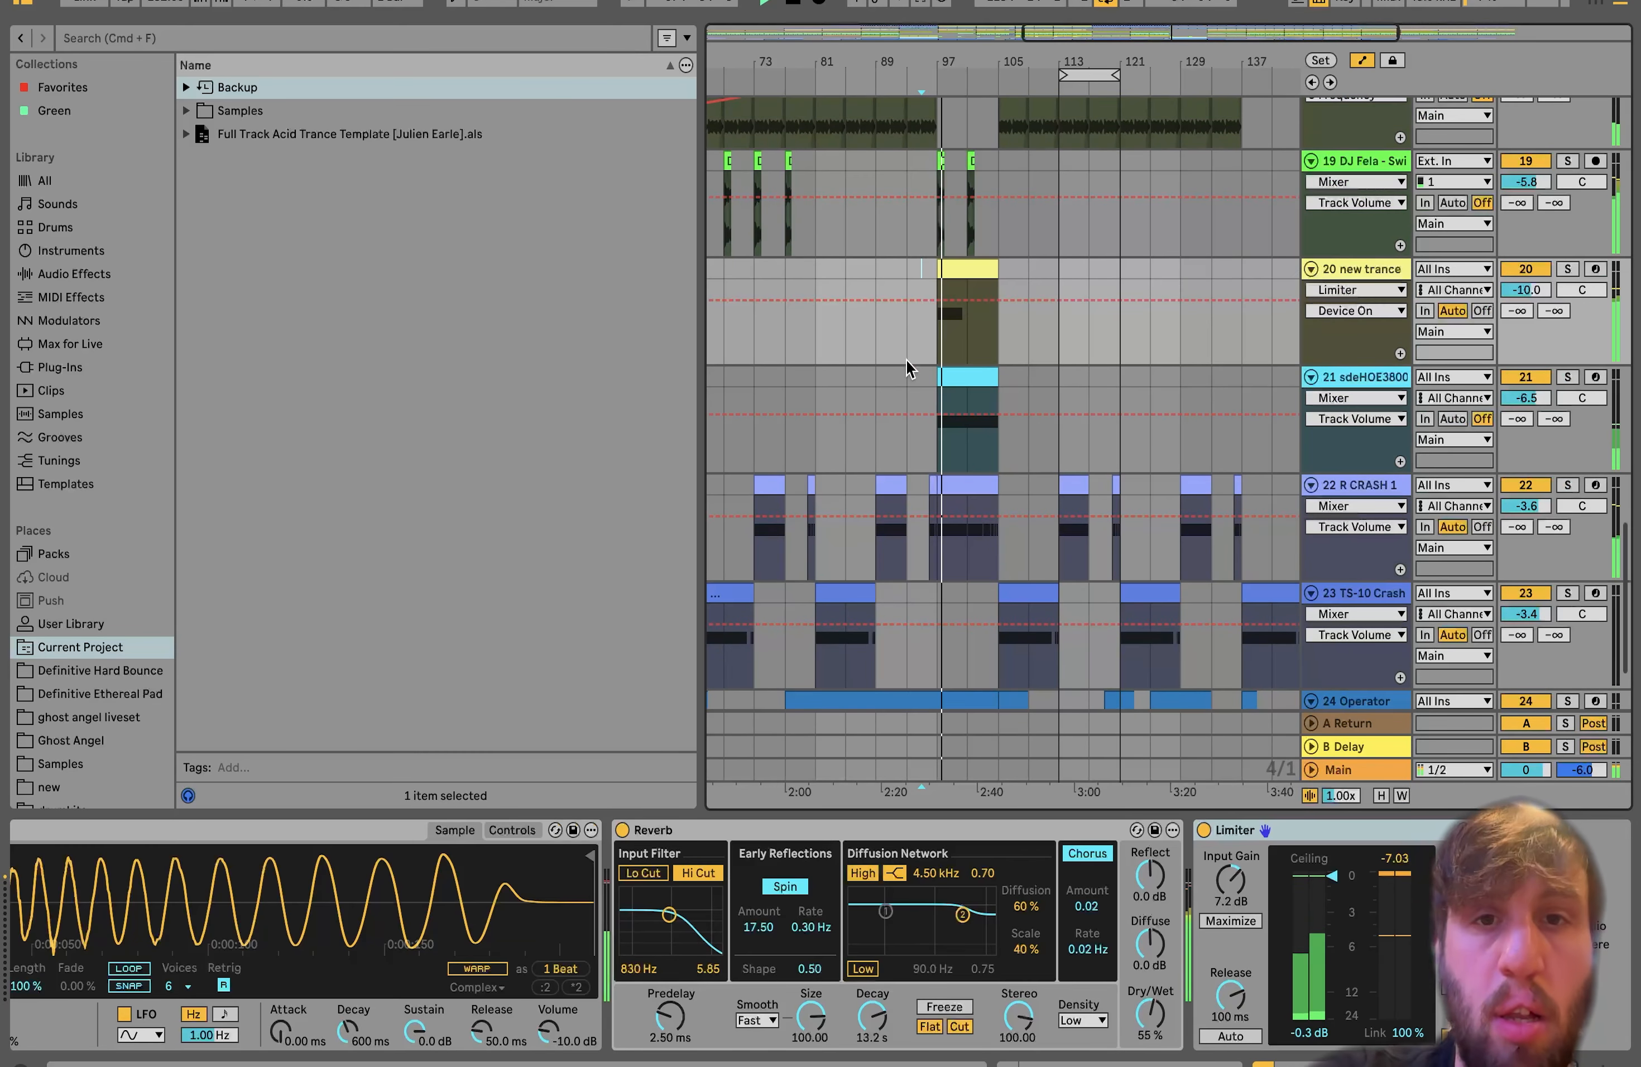
pyautogui.hscroll(-4, 907, 361)
pyautogui.scroll(2, 907, 361)
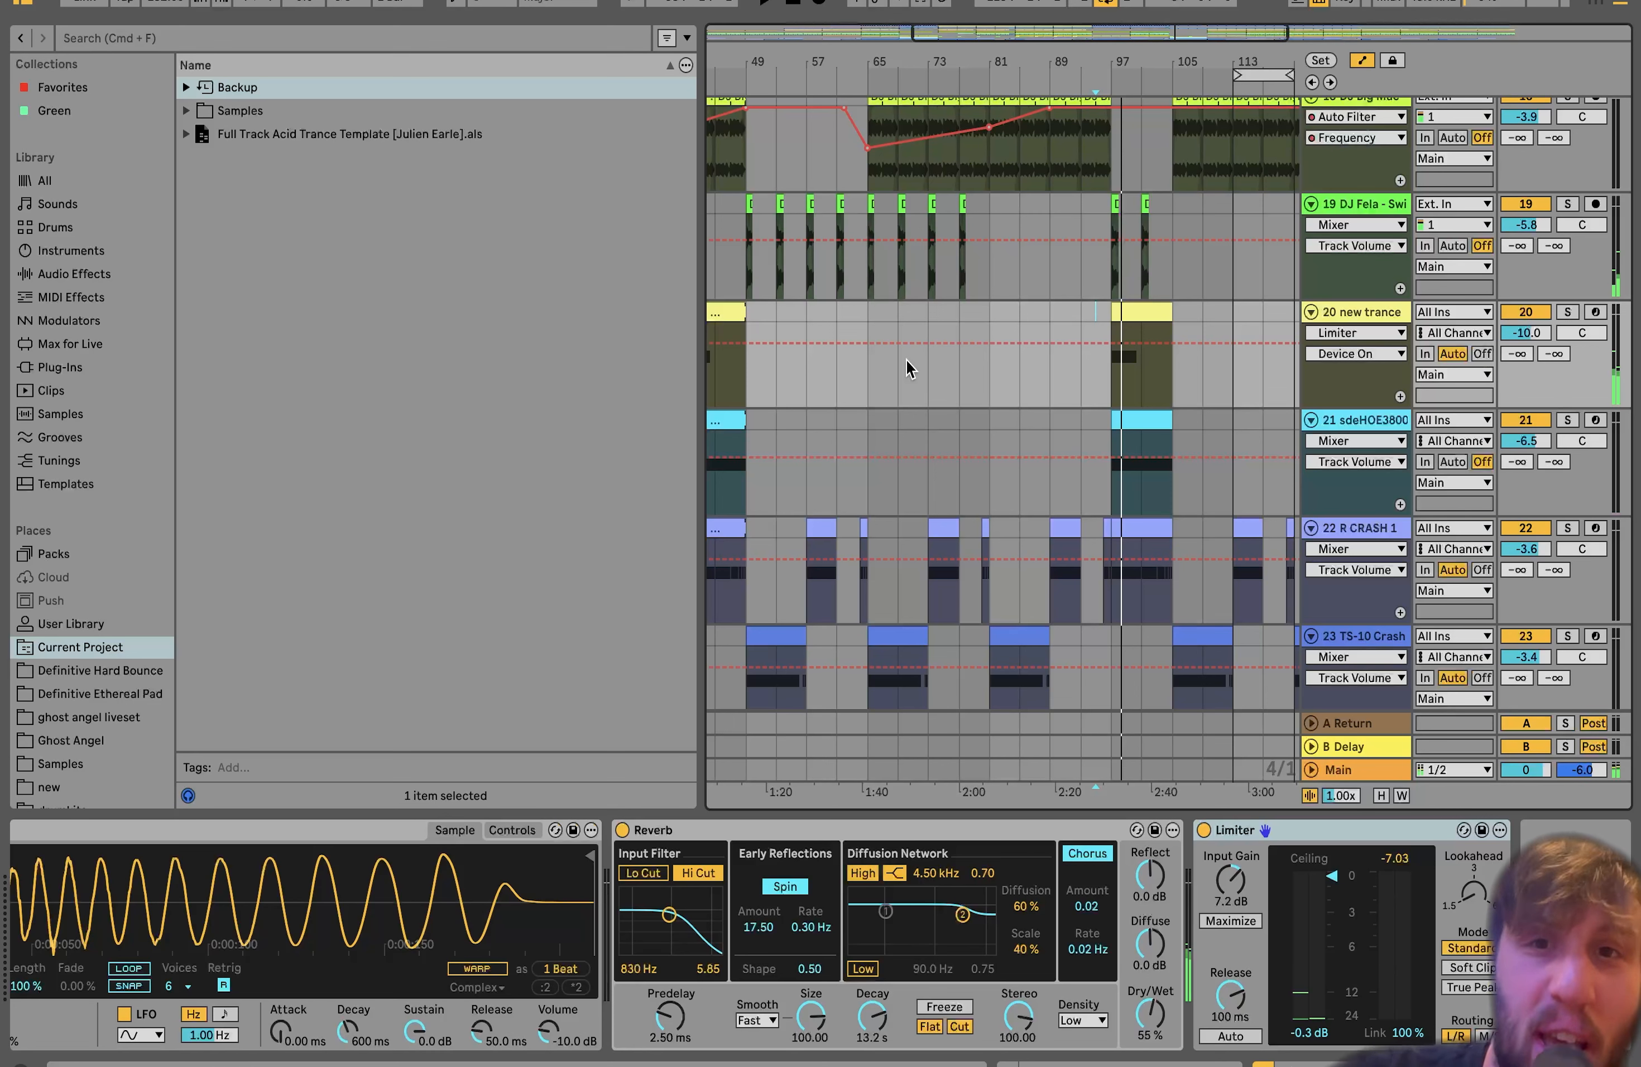
# Play 21 sdeHOE3800 soloed from bar 101, and clear its solo to hear it lead into bar 105 with the full mix
pyautogui.click(1142, 481)
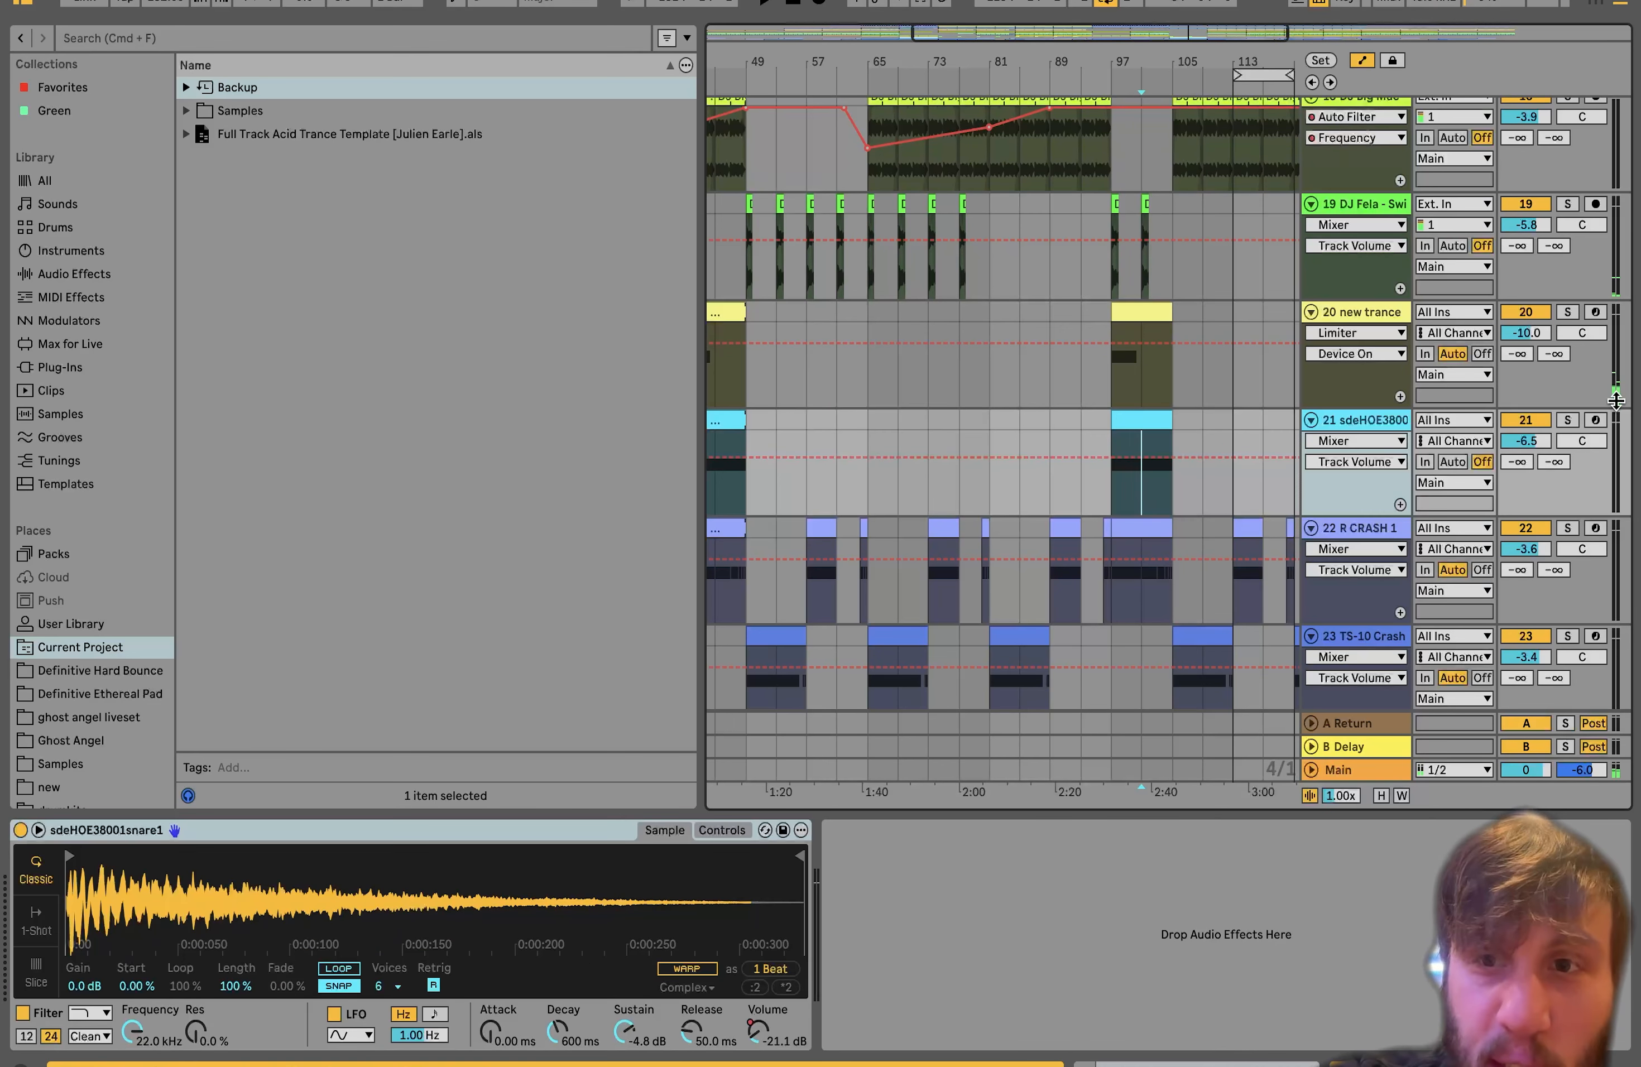
pyautogui.click(1567, 420)
pyautogui.press('space')
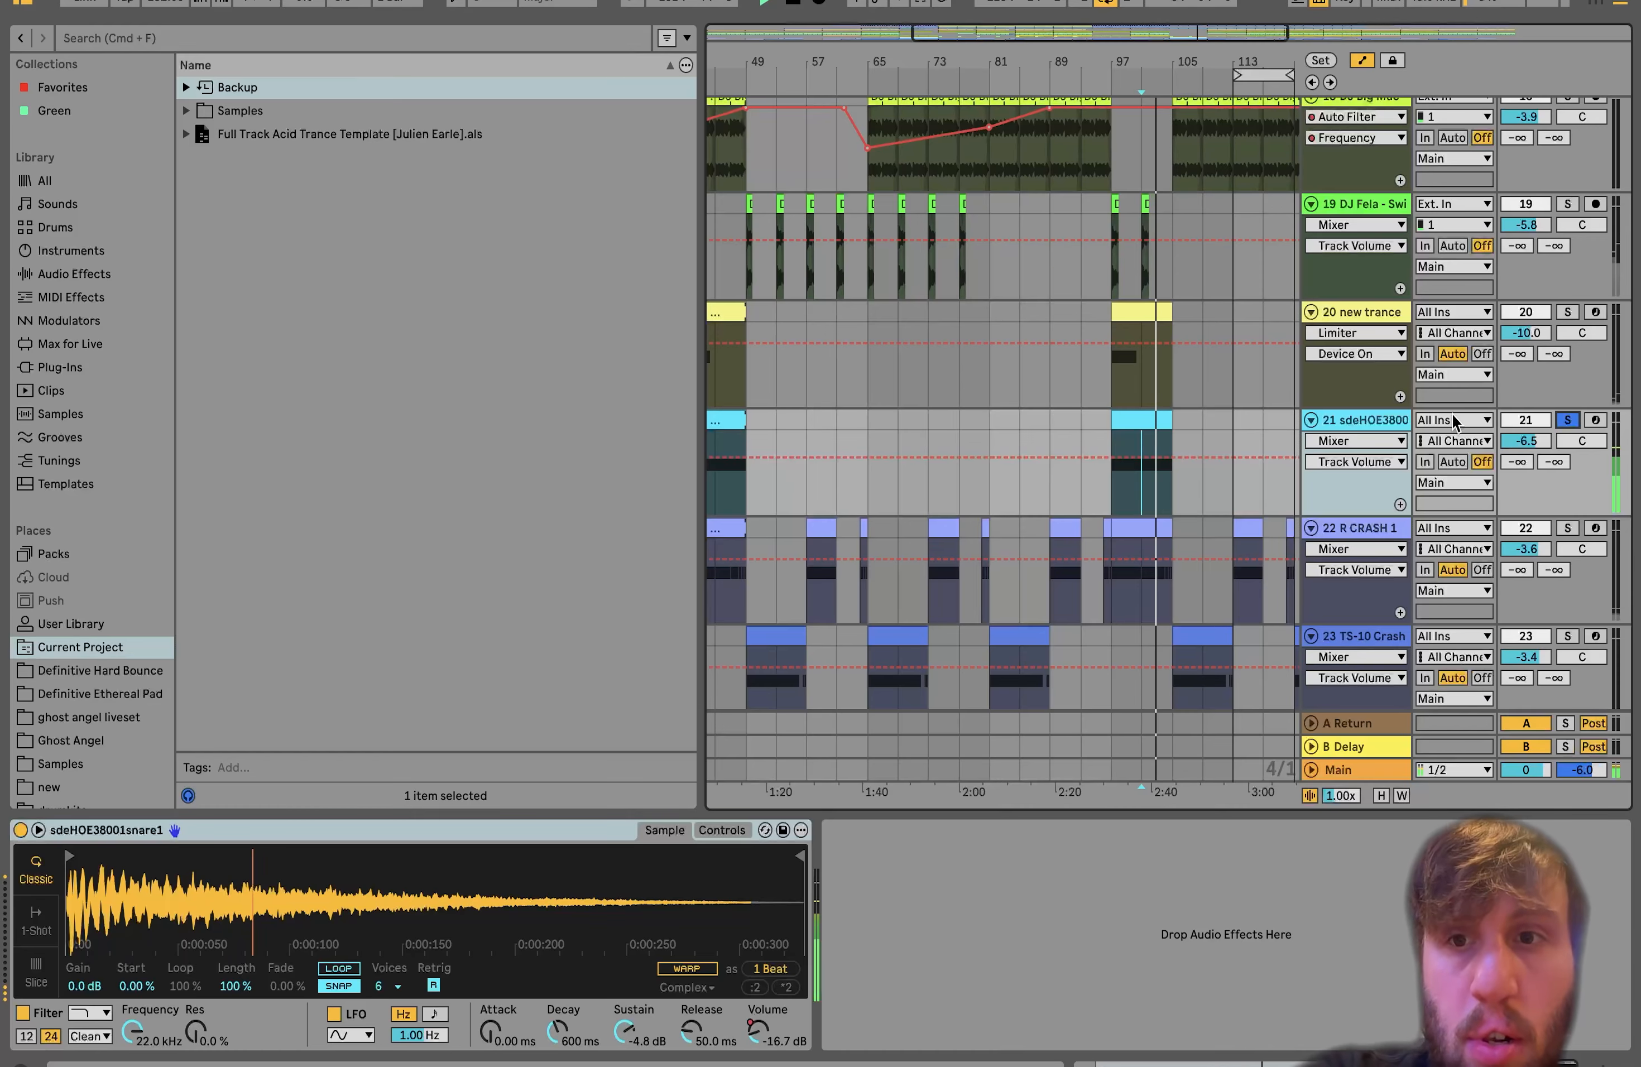
pyautogui.click(1566, 421)
pyautogui.scroll(5, 1179, 504)
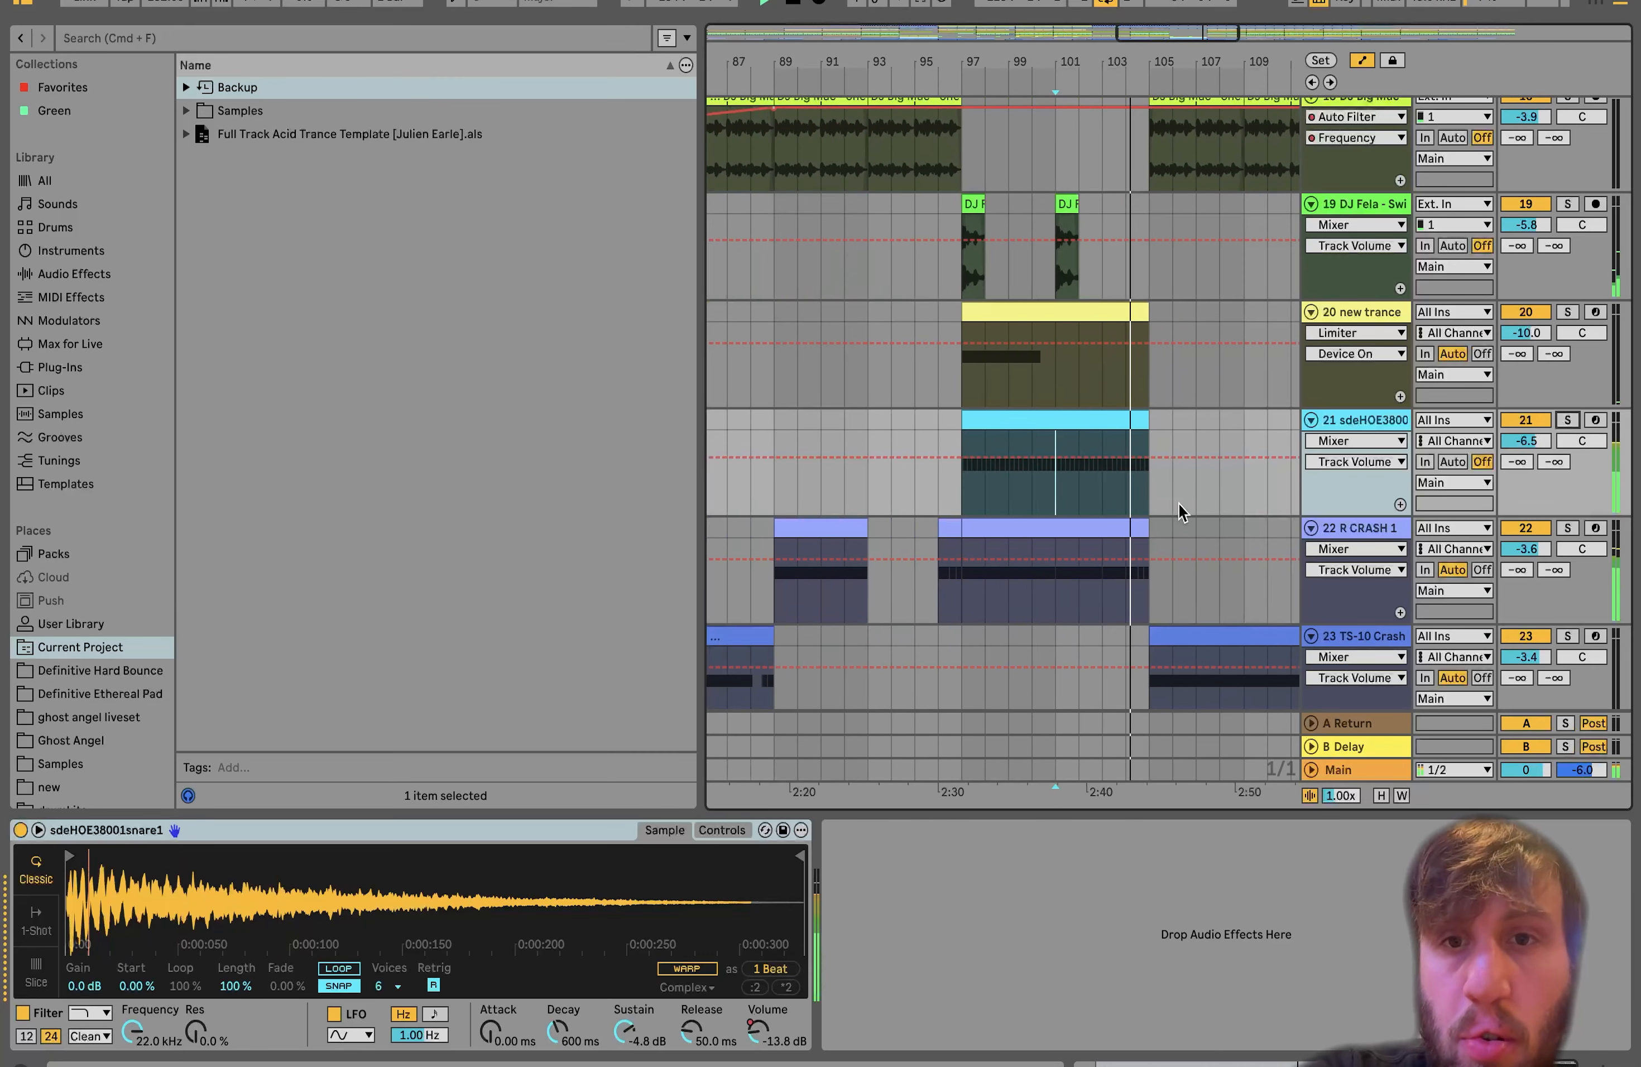
pyautogui.scroll(-5, 1178, 504)
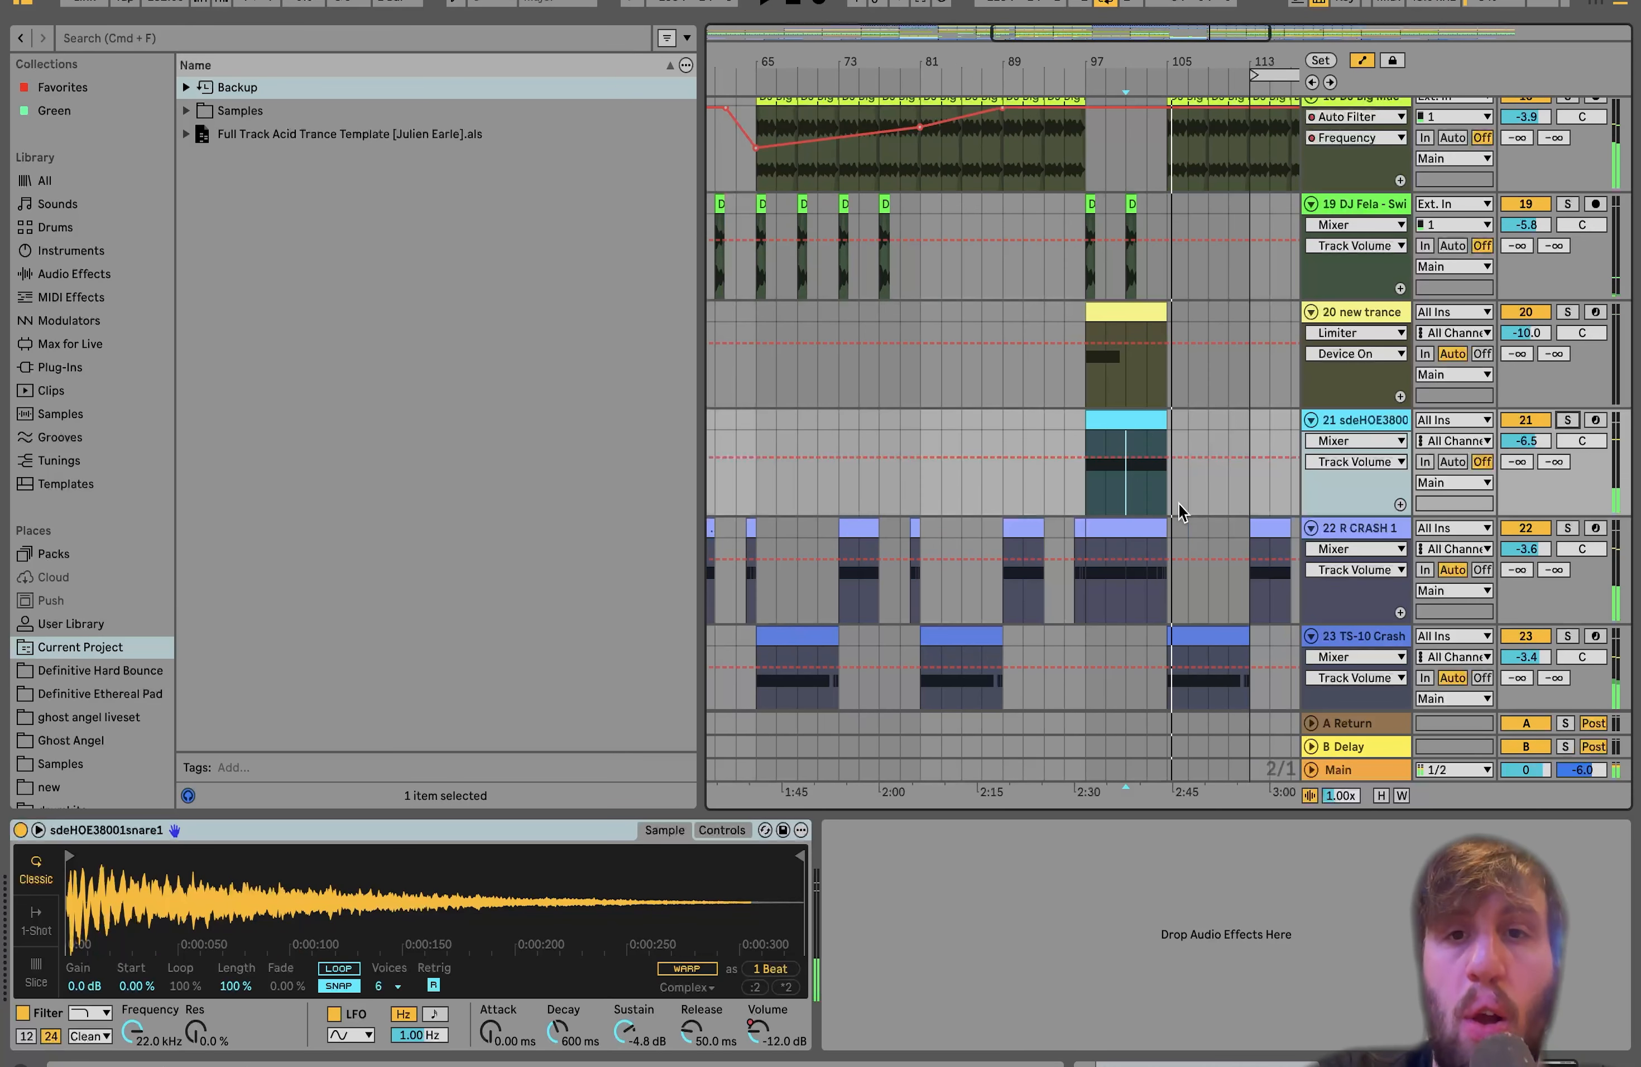
# Solo 21 sdeHOE3800 again, show its Volume automation and inspect the MIDI notes of its clip at bar 97
pyautogui.click(1567, 420)
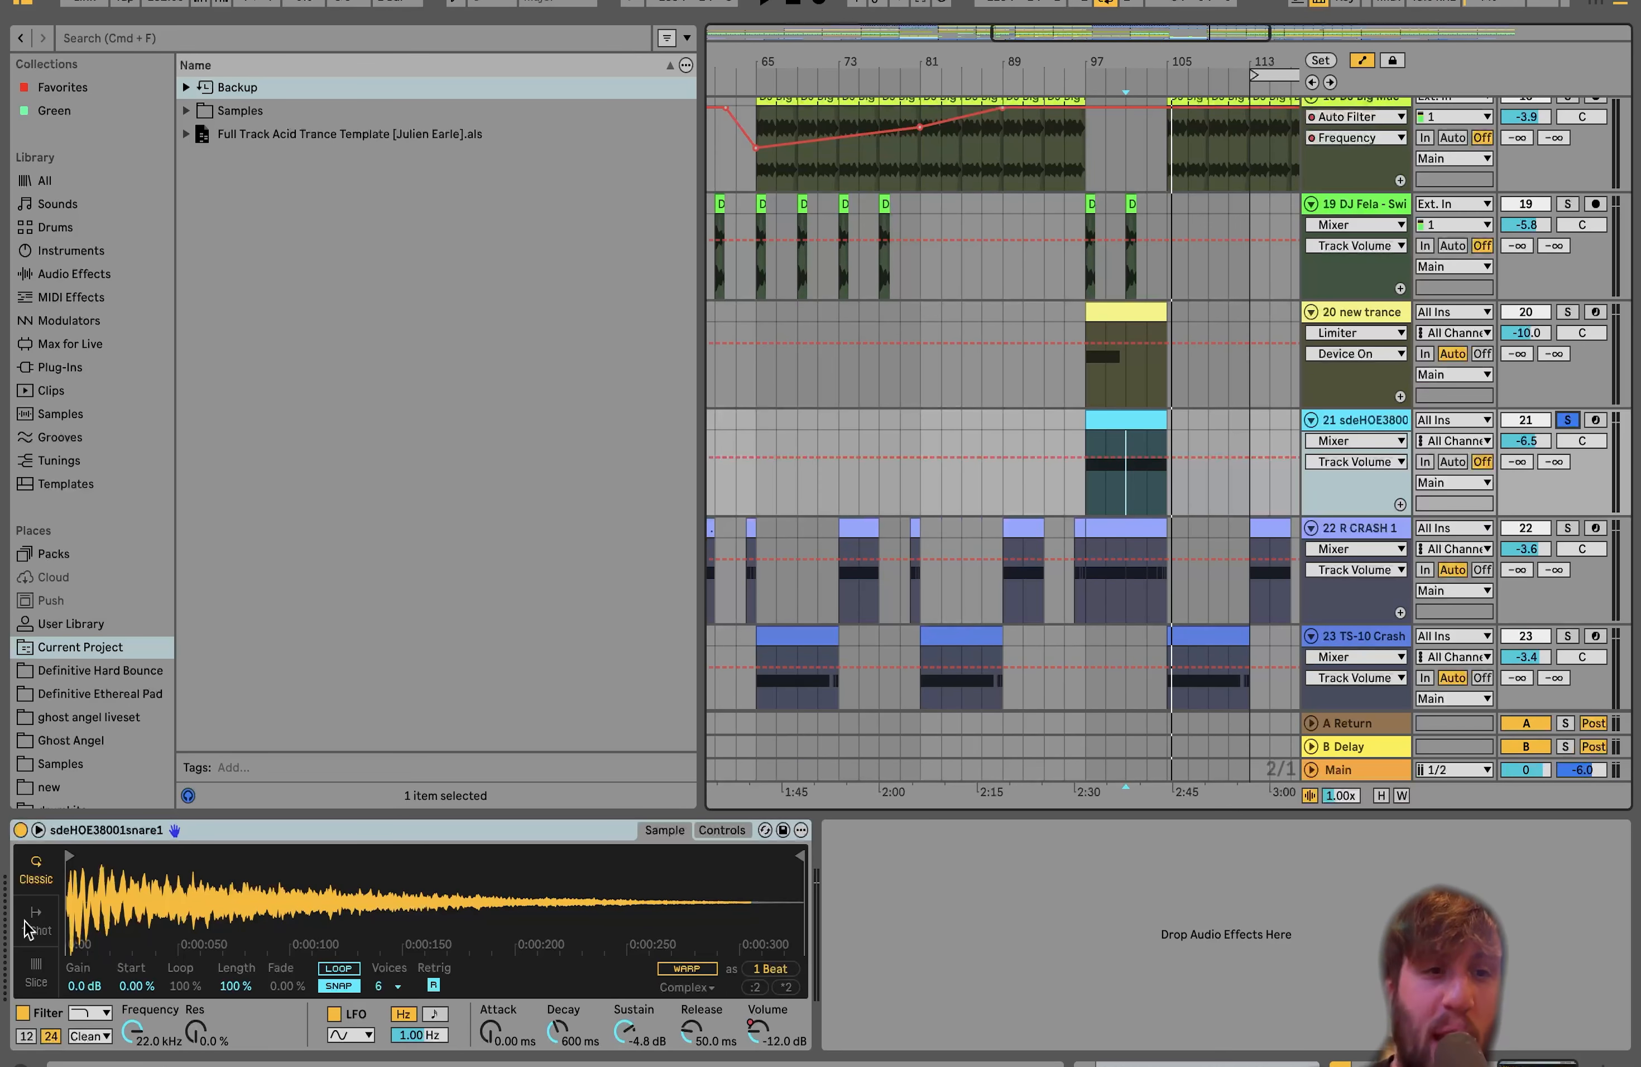
pyautogui.click(755, 1034)
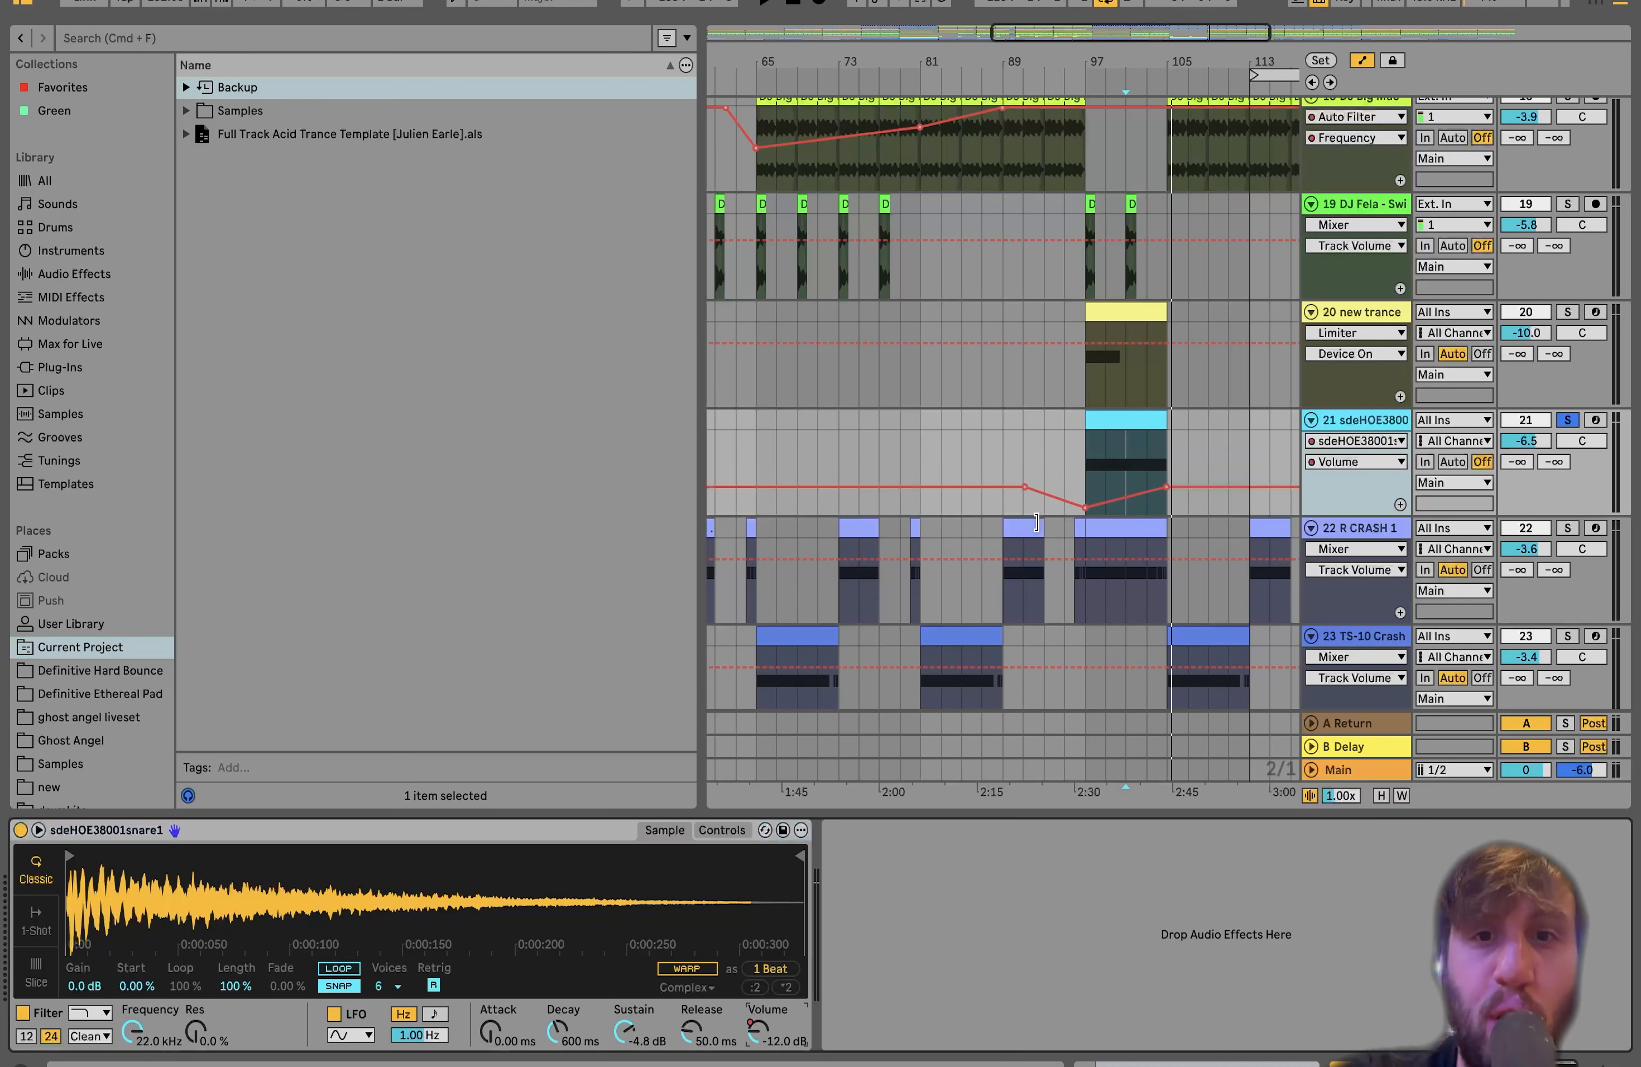
pyautogui.scroll(-5, 1038, 522)
pyautogui.doubleClick(1079, 421)
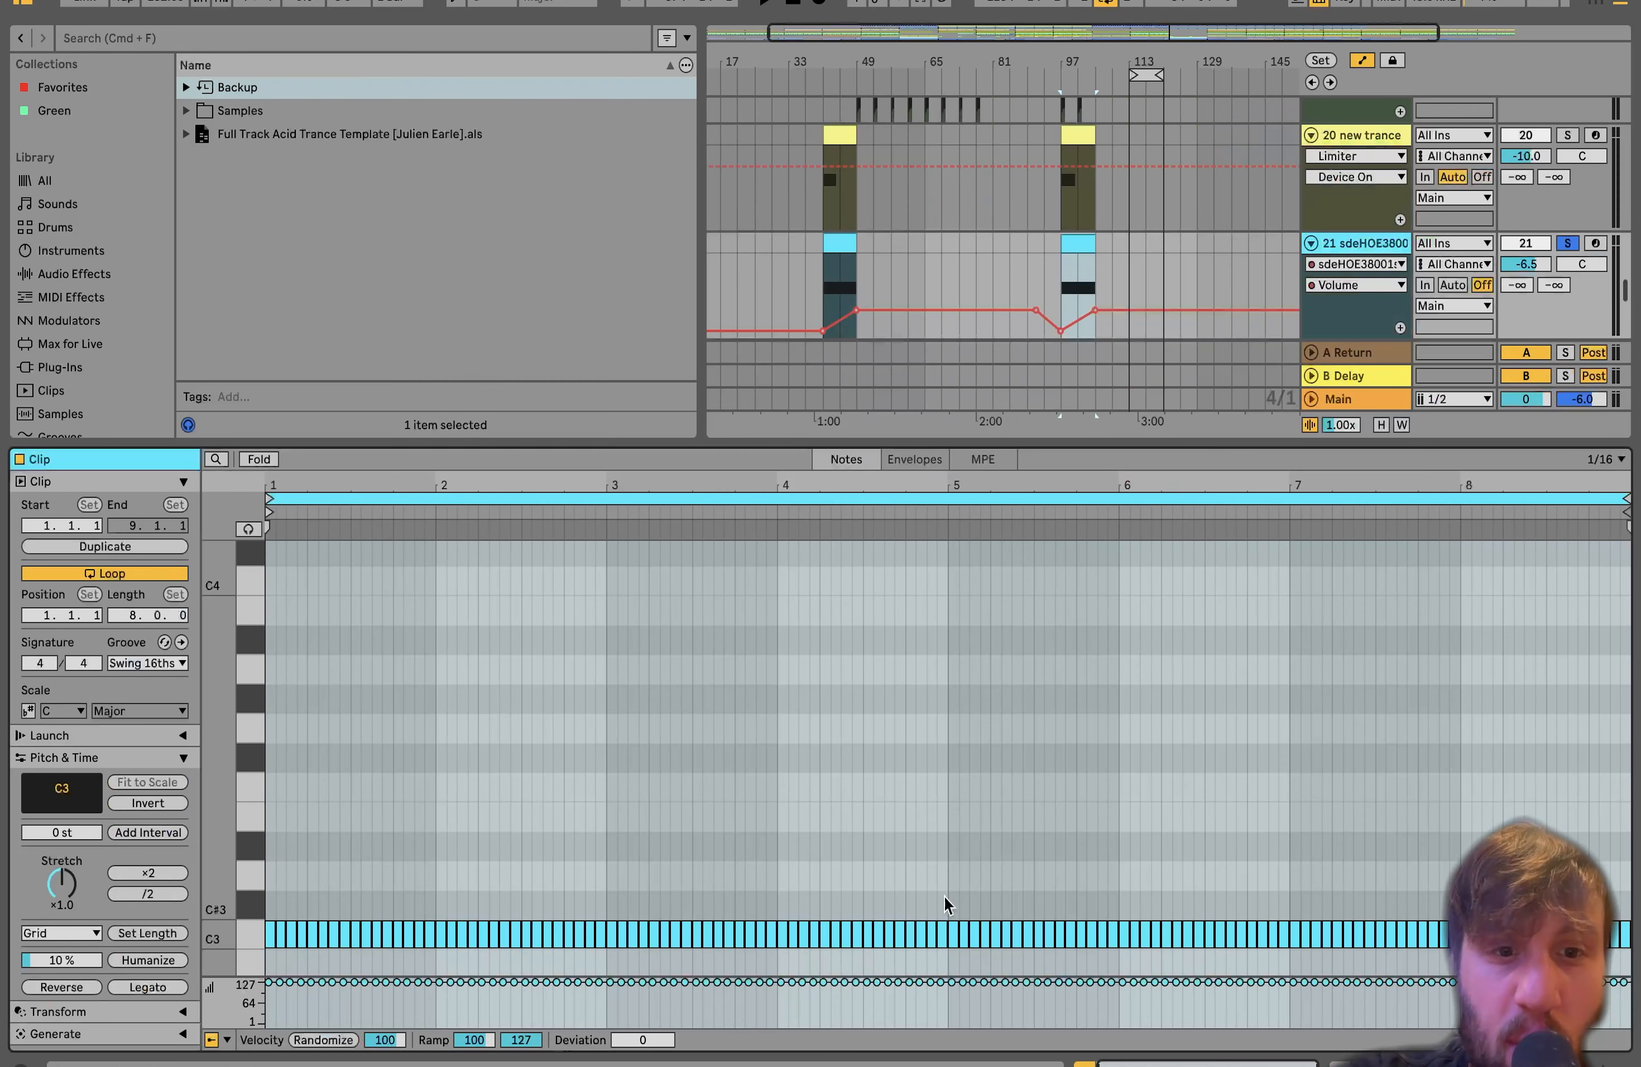
pyautogui.hotkey('shift', 'Tab')
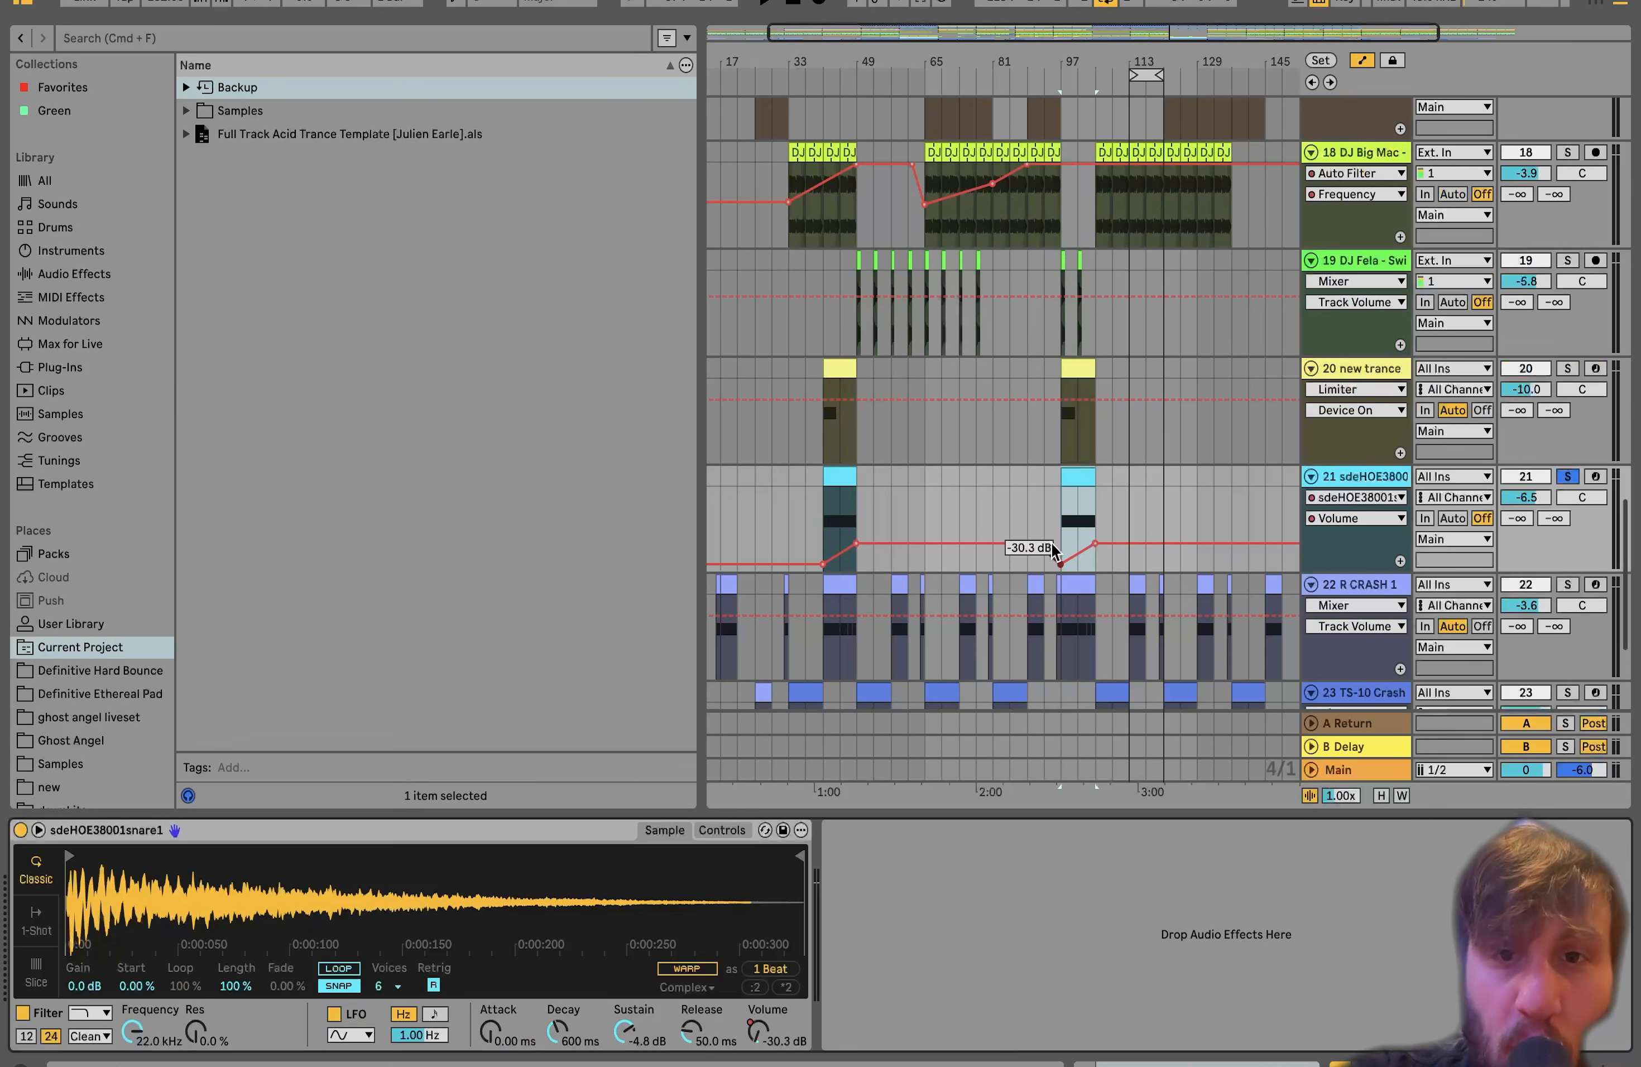
# Play the soloed snare from bar 45 and examine its amplitude envelope before returning to the sample waveform
pyautogui.click(832, 511)
pyautogui.press('space')
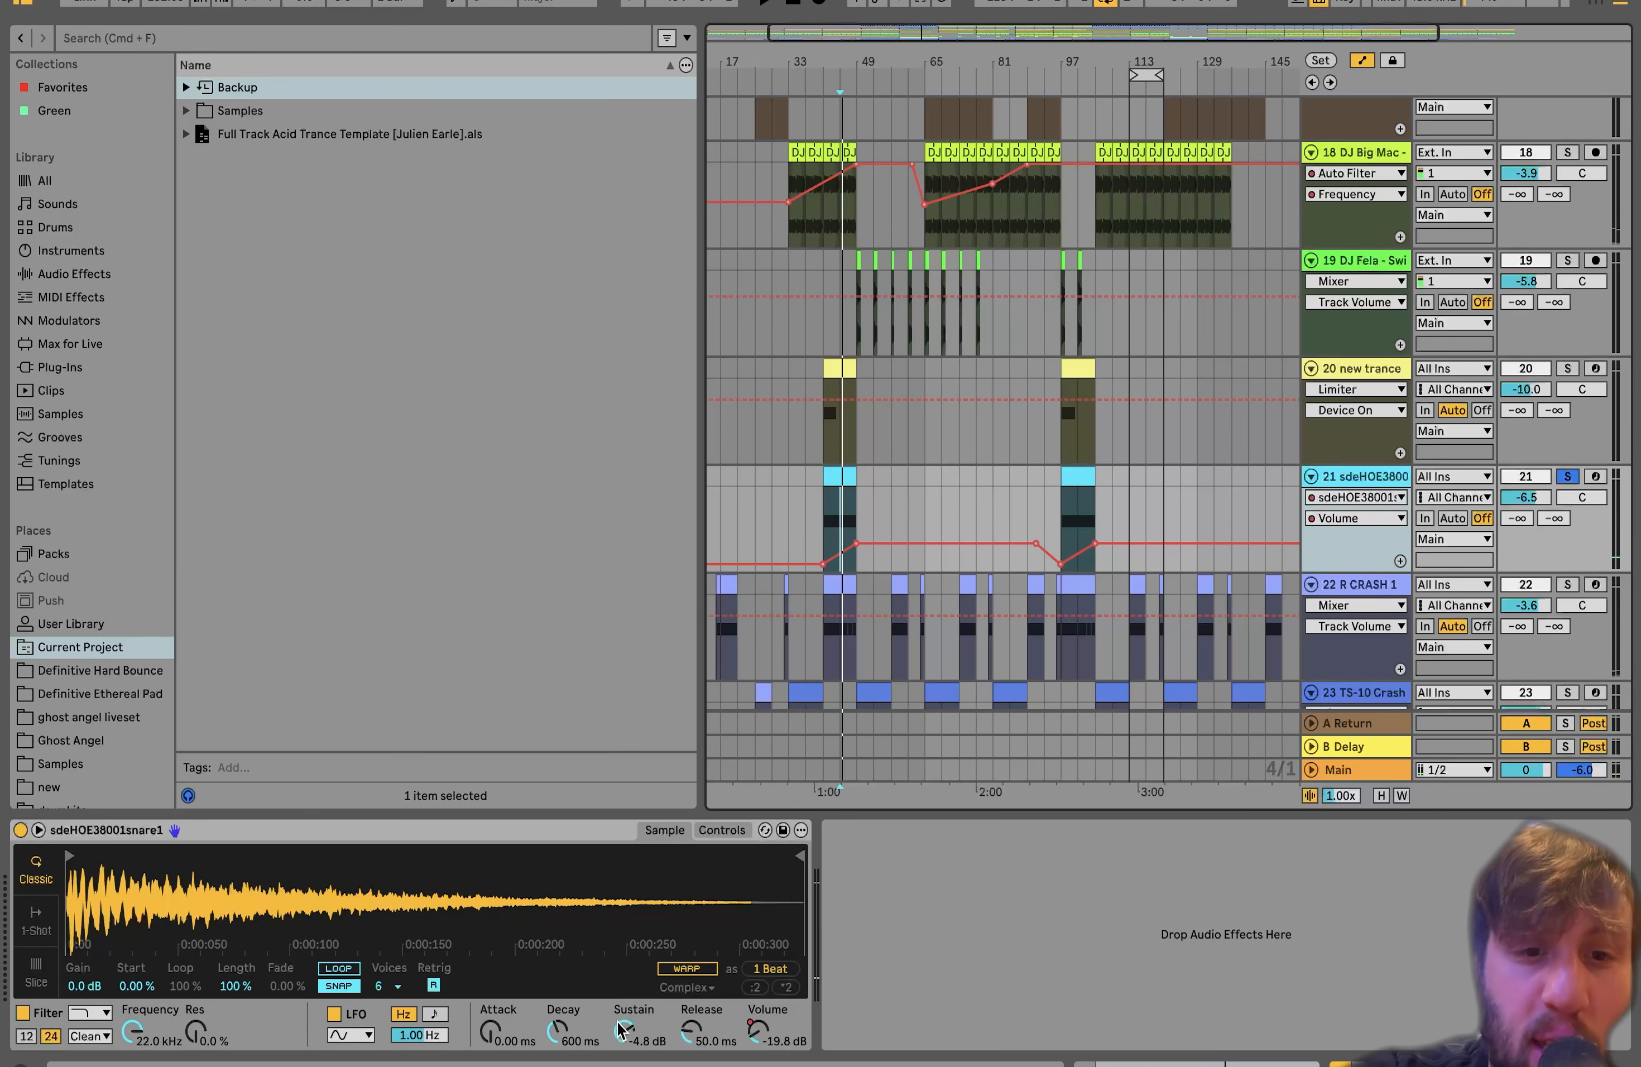
pyautogui.click(718, 830)
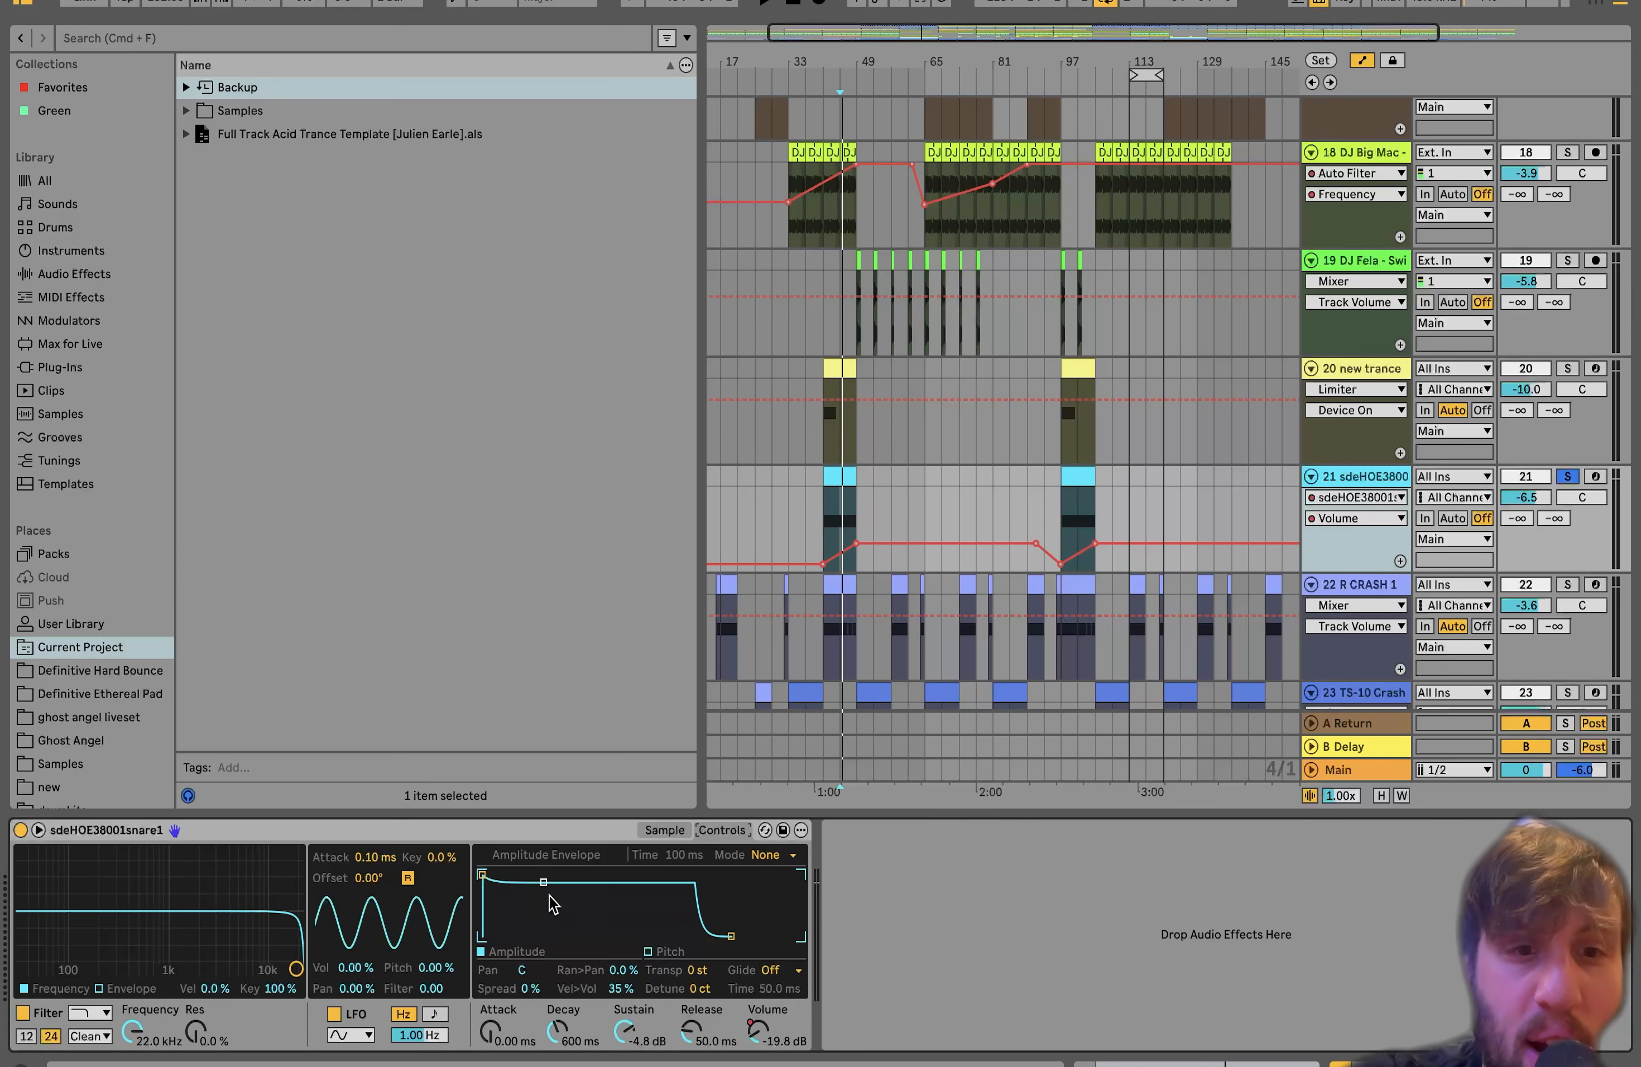
pyautogui.click(664, 830)
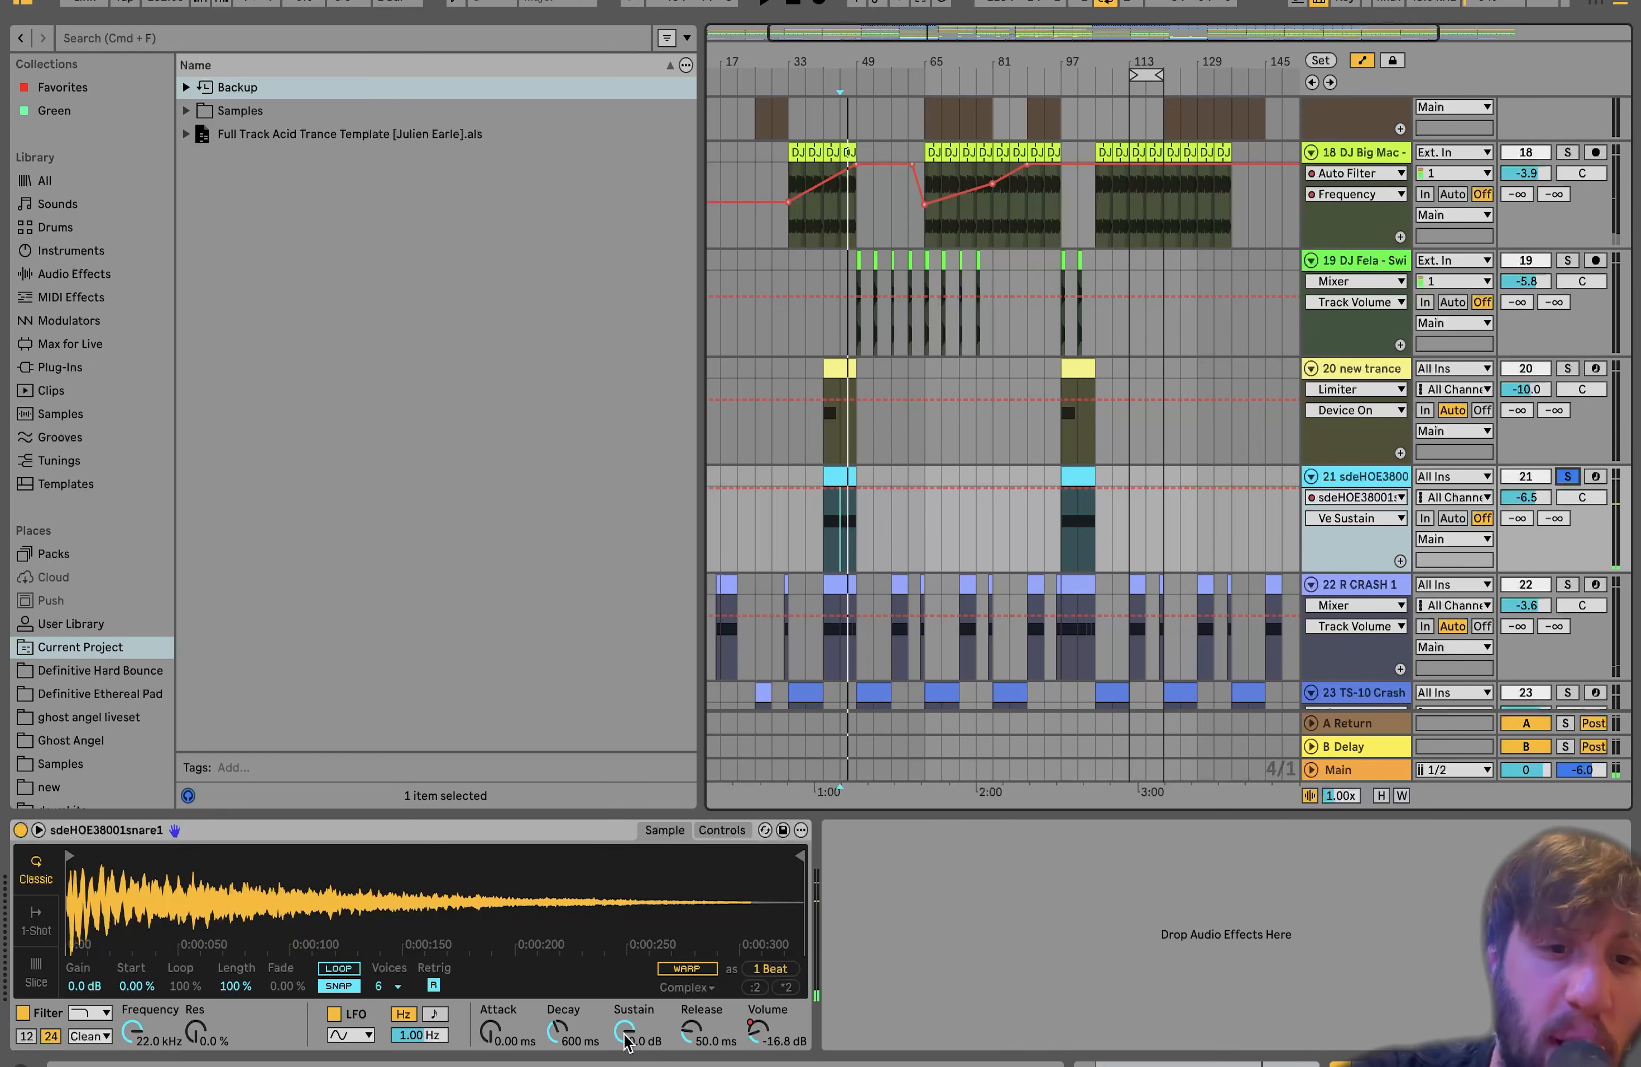
# Try a higher Sustain on the snare sampler while it plays, and return to its amplitude envelope
pyautogui.moveTo(626, 1040); pyautogui.dragTo(626, 1036)
pyautogui.press('space')
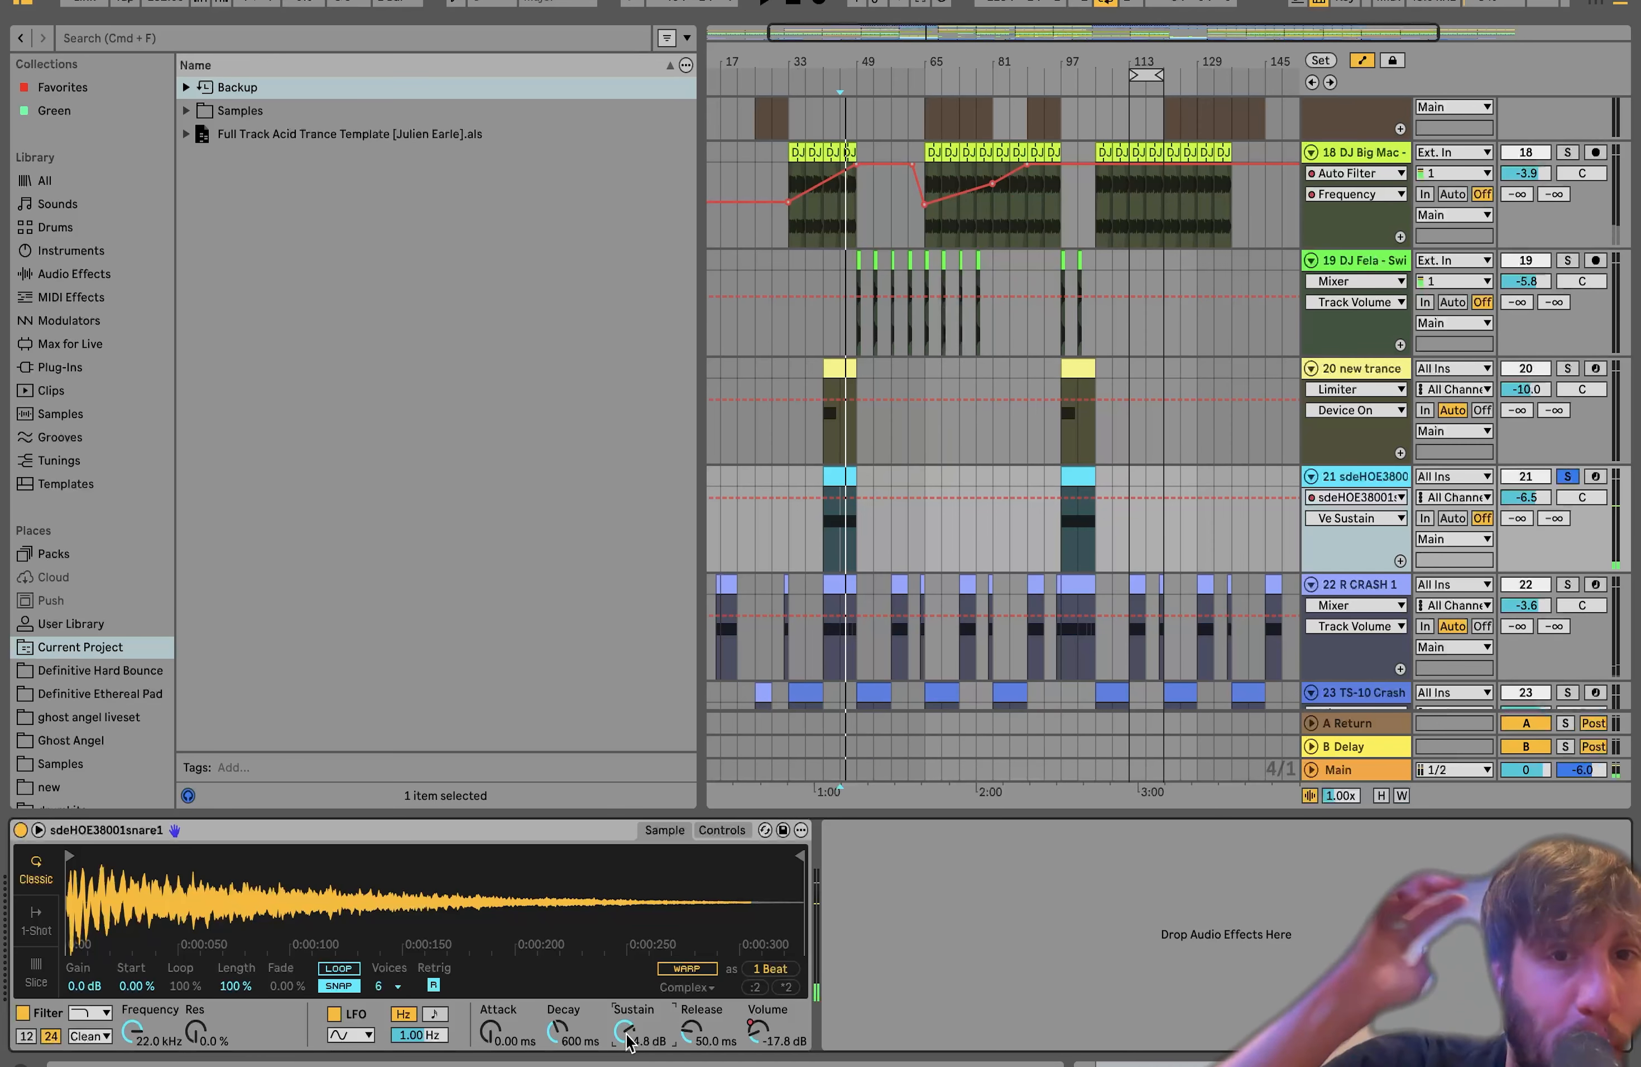
pyautogui.click(705, 833)
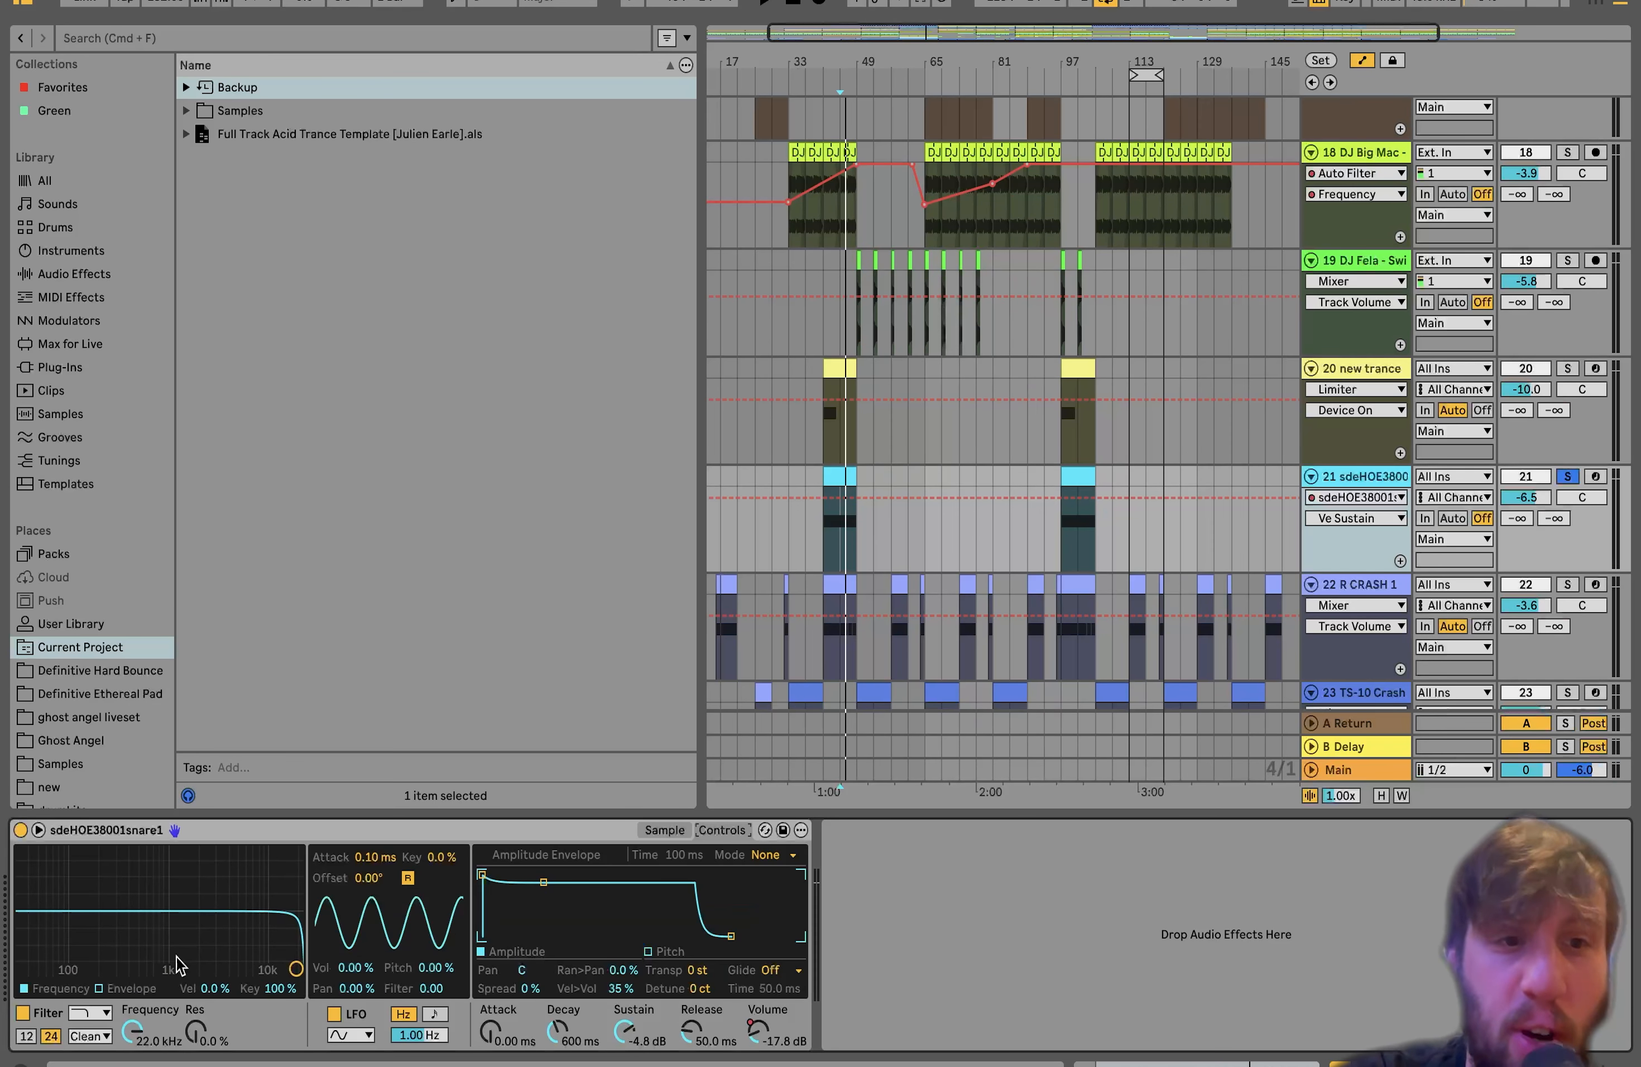
# Clear 21 sdeHOE3800's solo and play the full mix from bar 45 and again from bar 48 into the drop
pyautogui.click(1568, 477)
pyautogui.press('space')
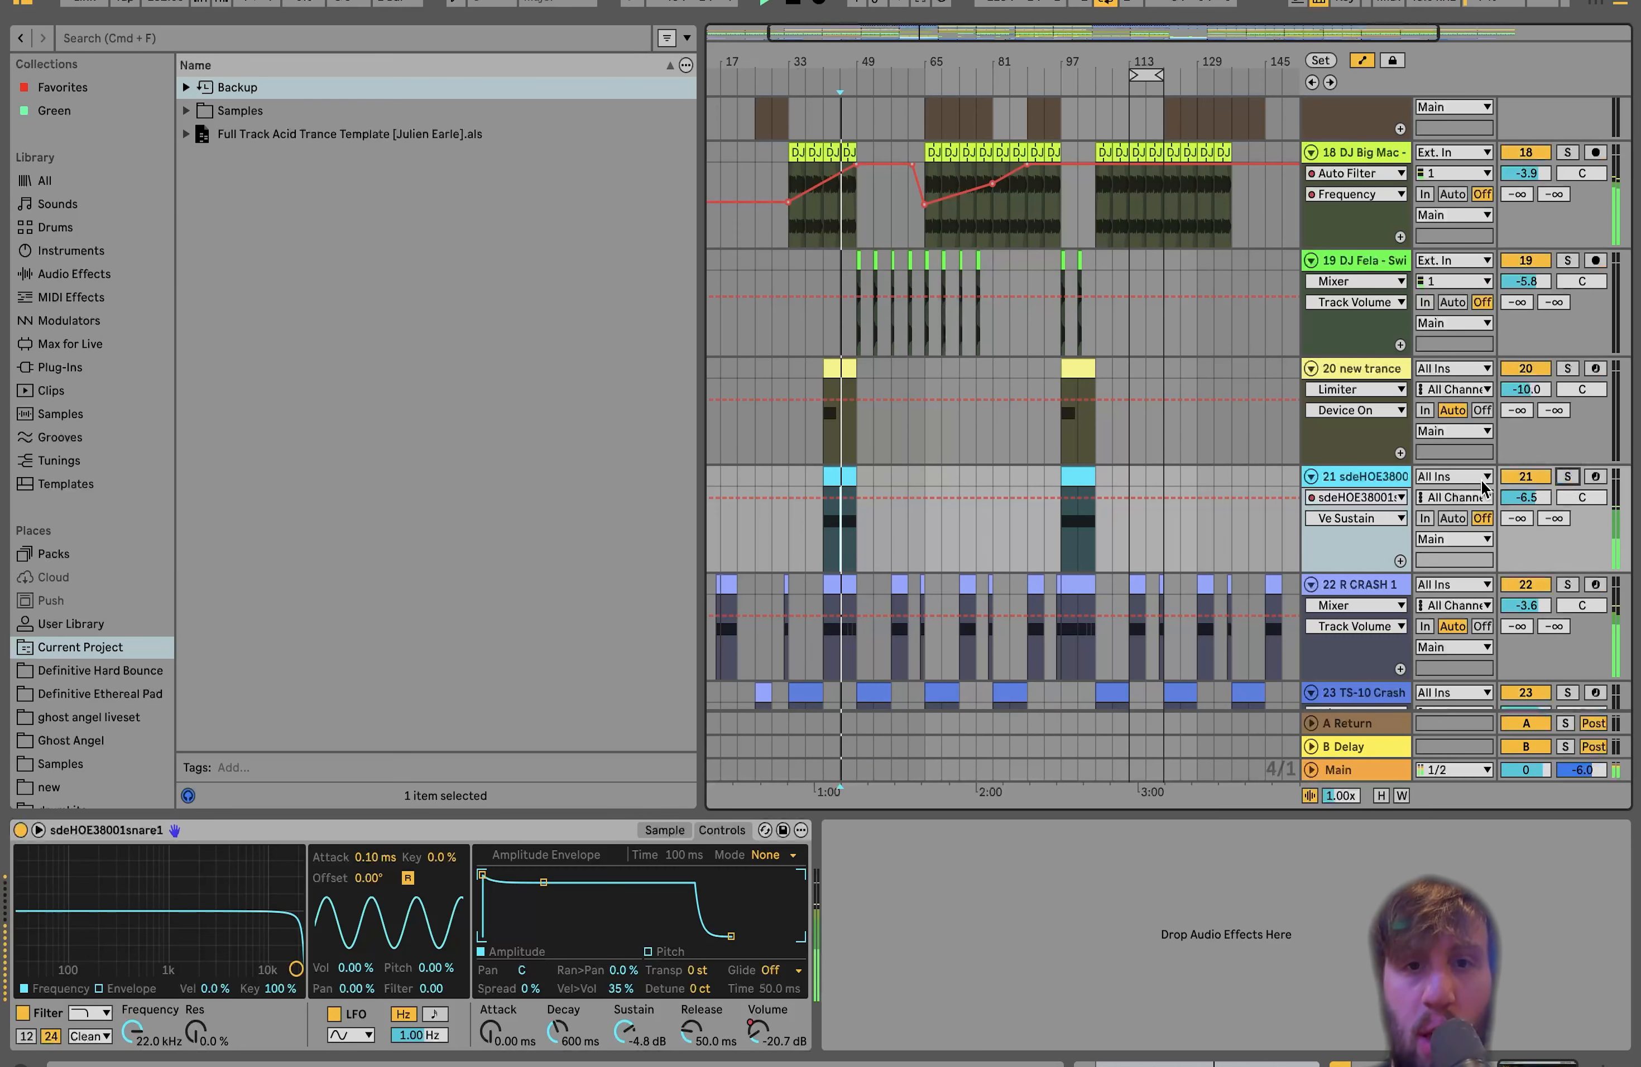
pyautogui.scroll(8, 841, 531)
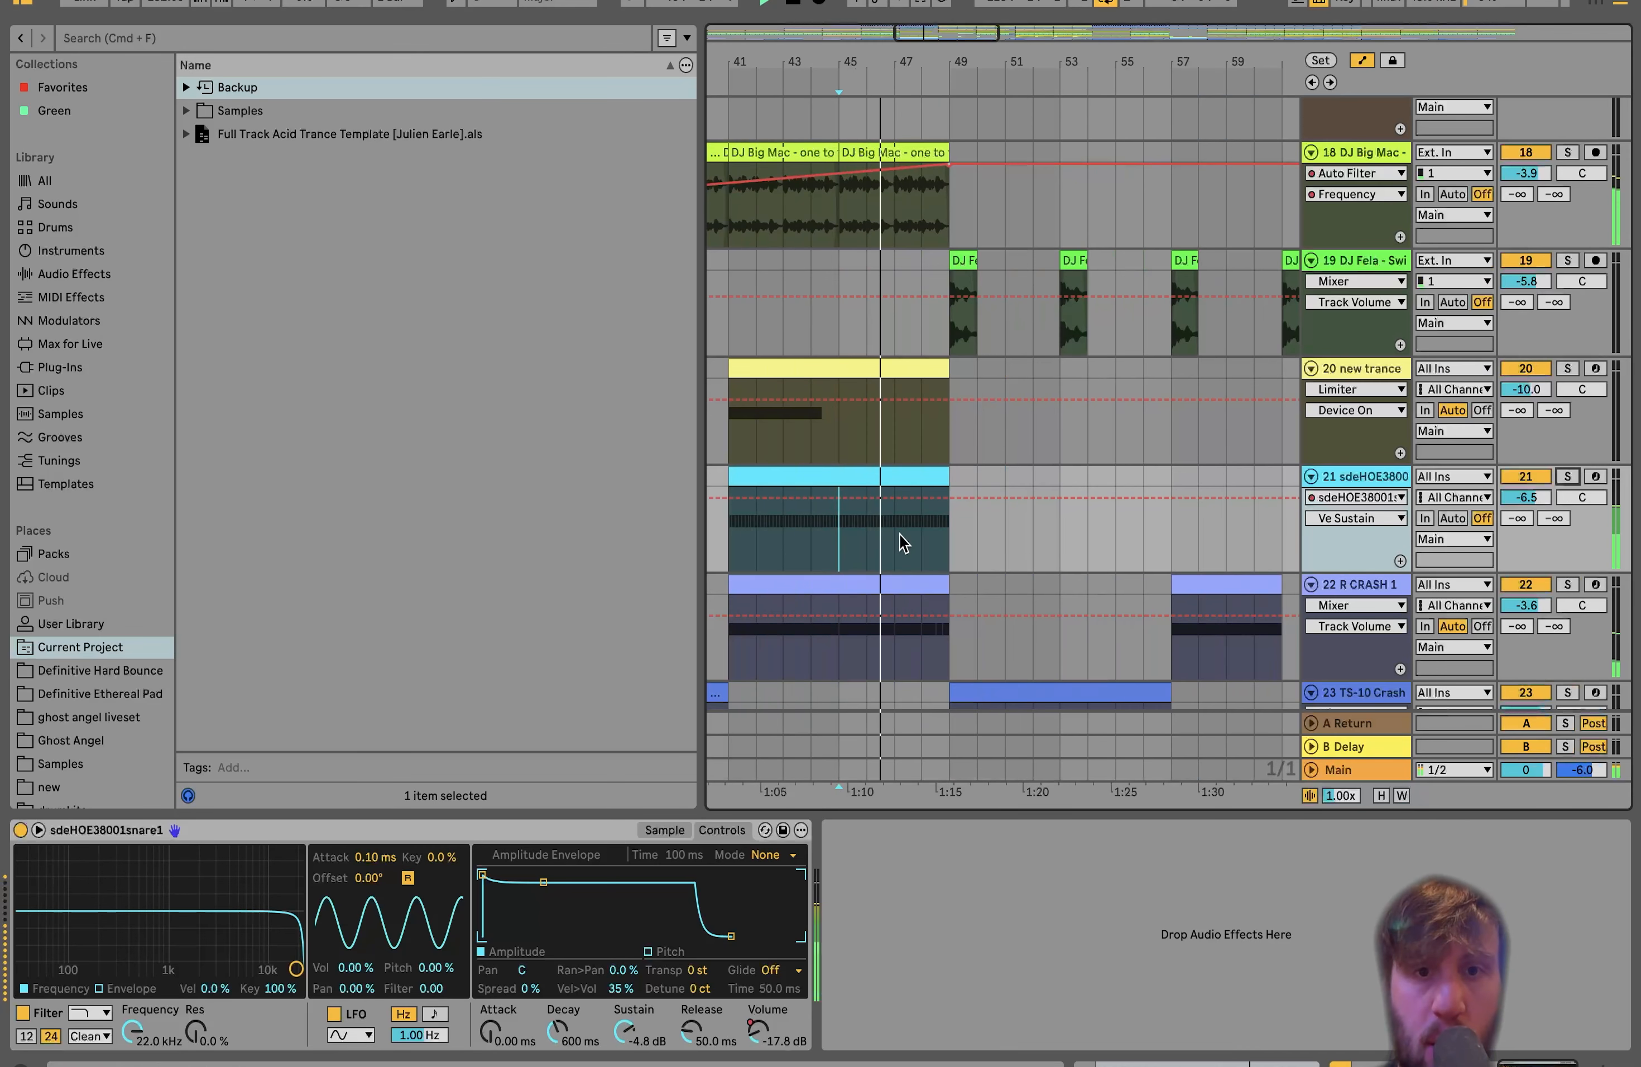
pyautogui.click(924, 540)
pyautogui.press('space')
pyautogui.press('space')
pyautogui.scroll(-6, 923, 540)
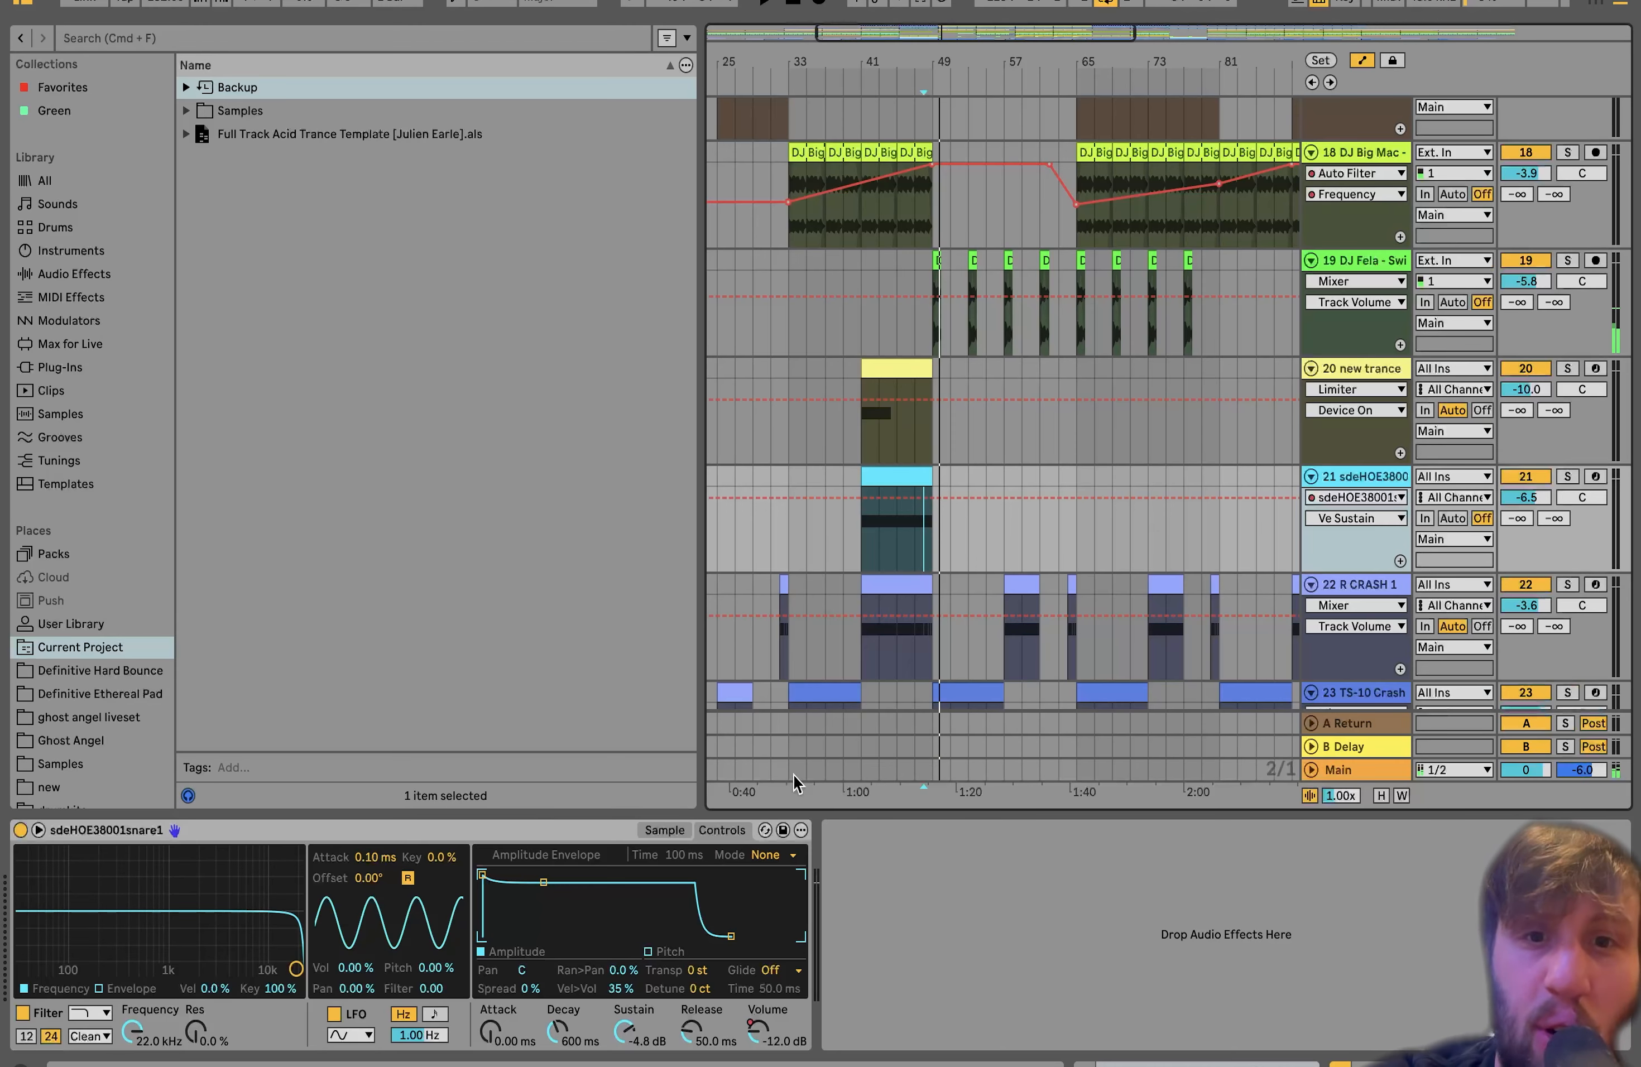
# Solo 22 R CRASH 1 and bring up its sampler and Reverb
pyautogui.scroll(-5, 956, 582)
pyautogui.scroll(-3, 956, 583)
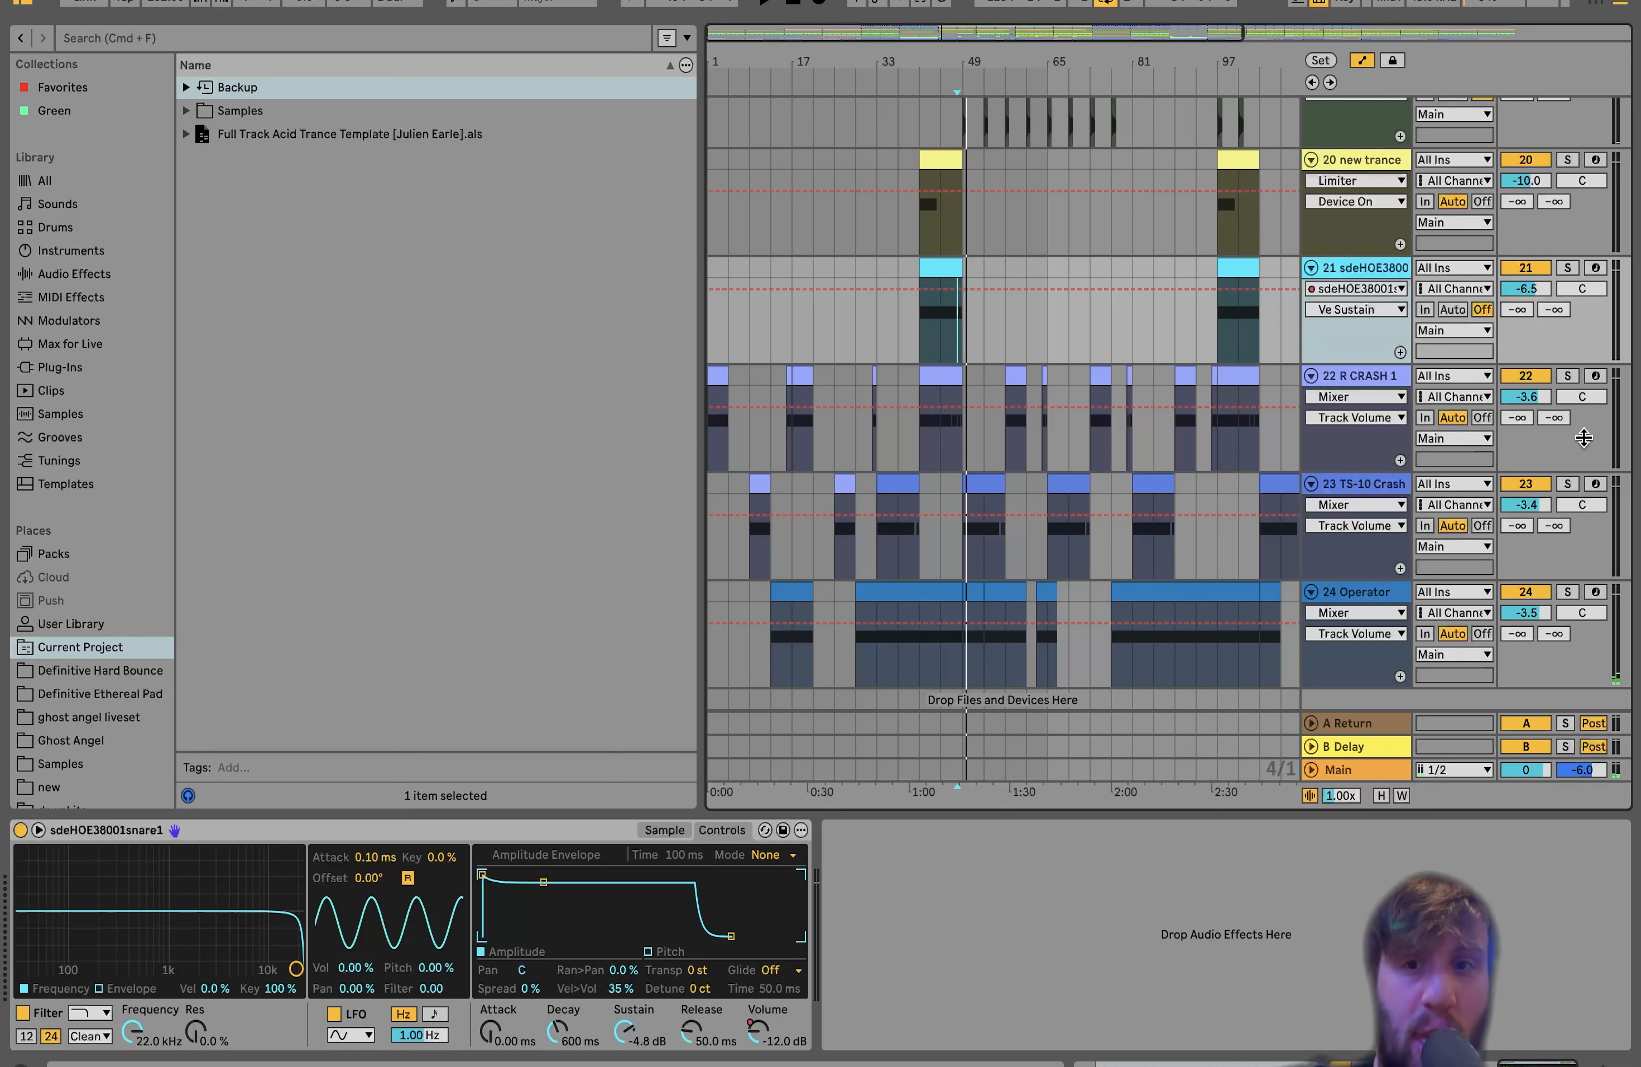
pyautogui.click(1568, 375)
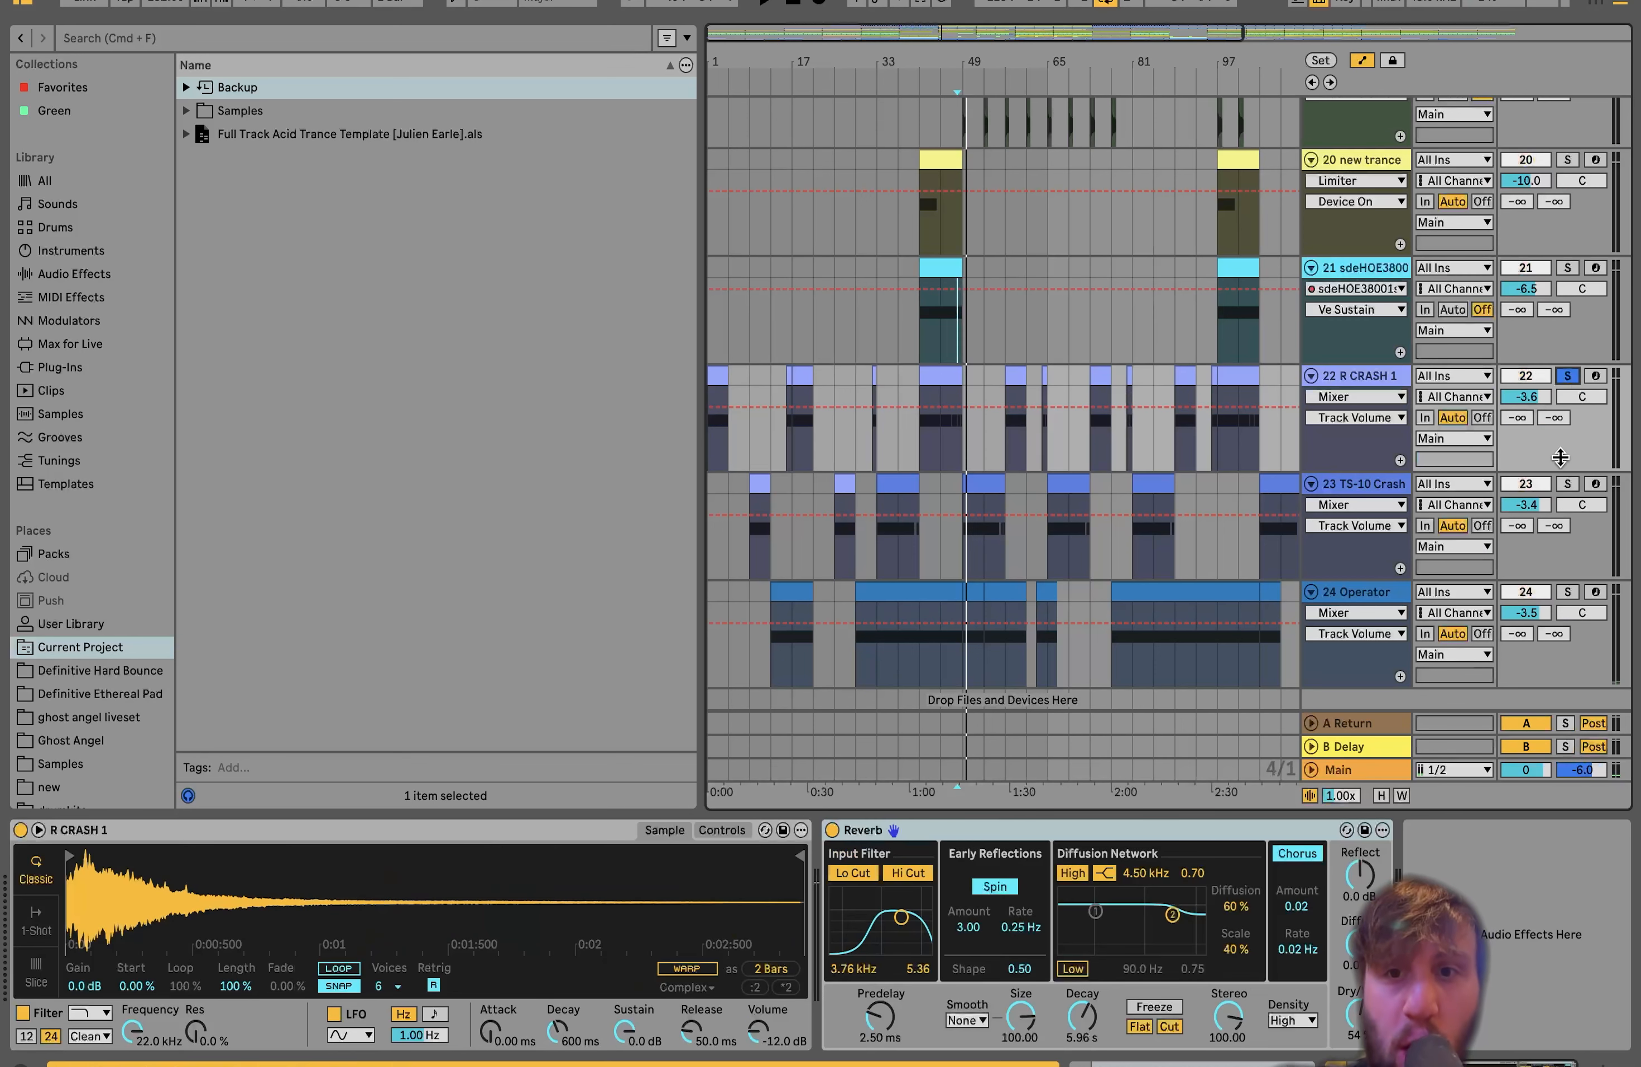
# Add 23 TS-10 Crash to the solo and play the R CRASH 1 clip at bar 41, followed by the TS-10 Crash clip at bar 33
pyautogui.click(1567, 485)
pyautogui.click(933, 376)
pyautogui.press('space')
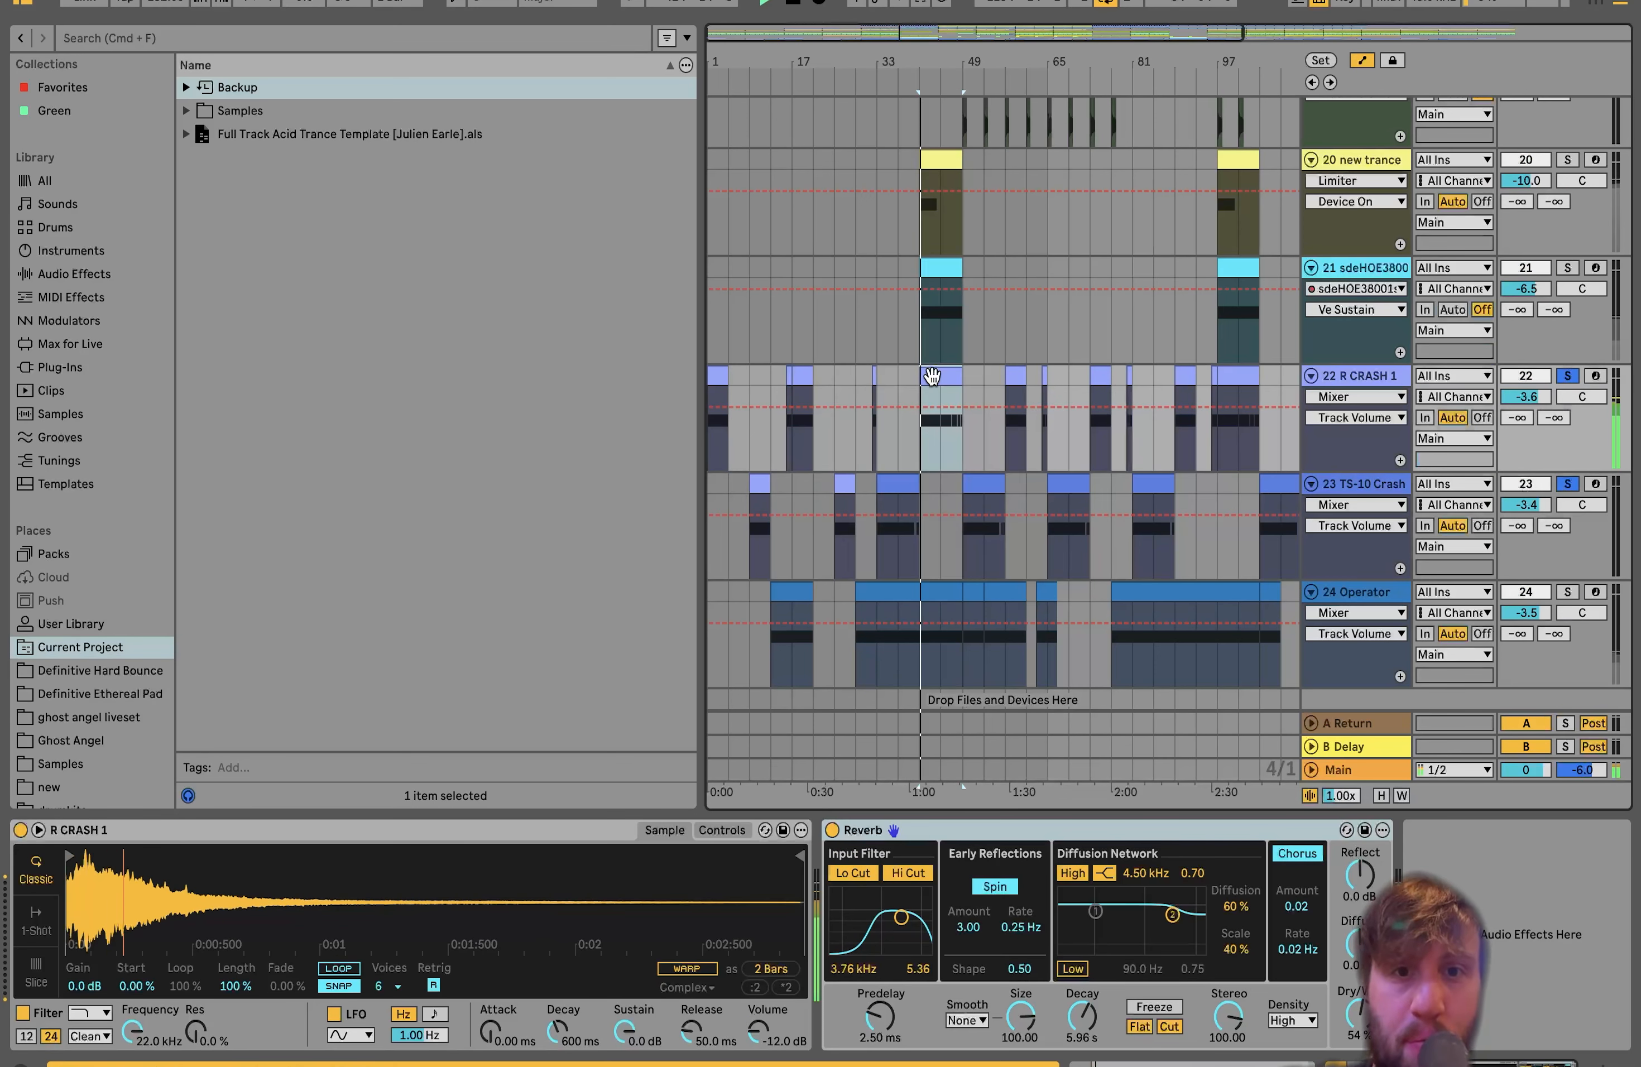
pyautogui.click(897, 489)
pyautogui.press('space')
pyautogui.press('space')
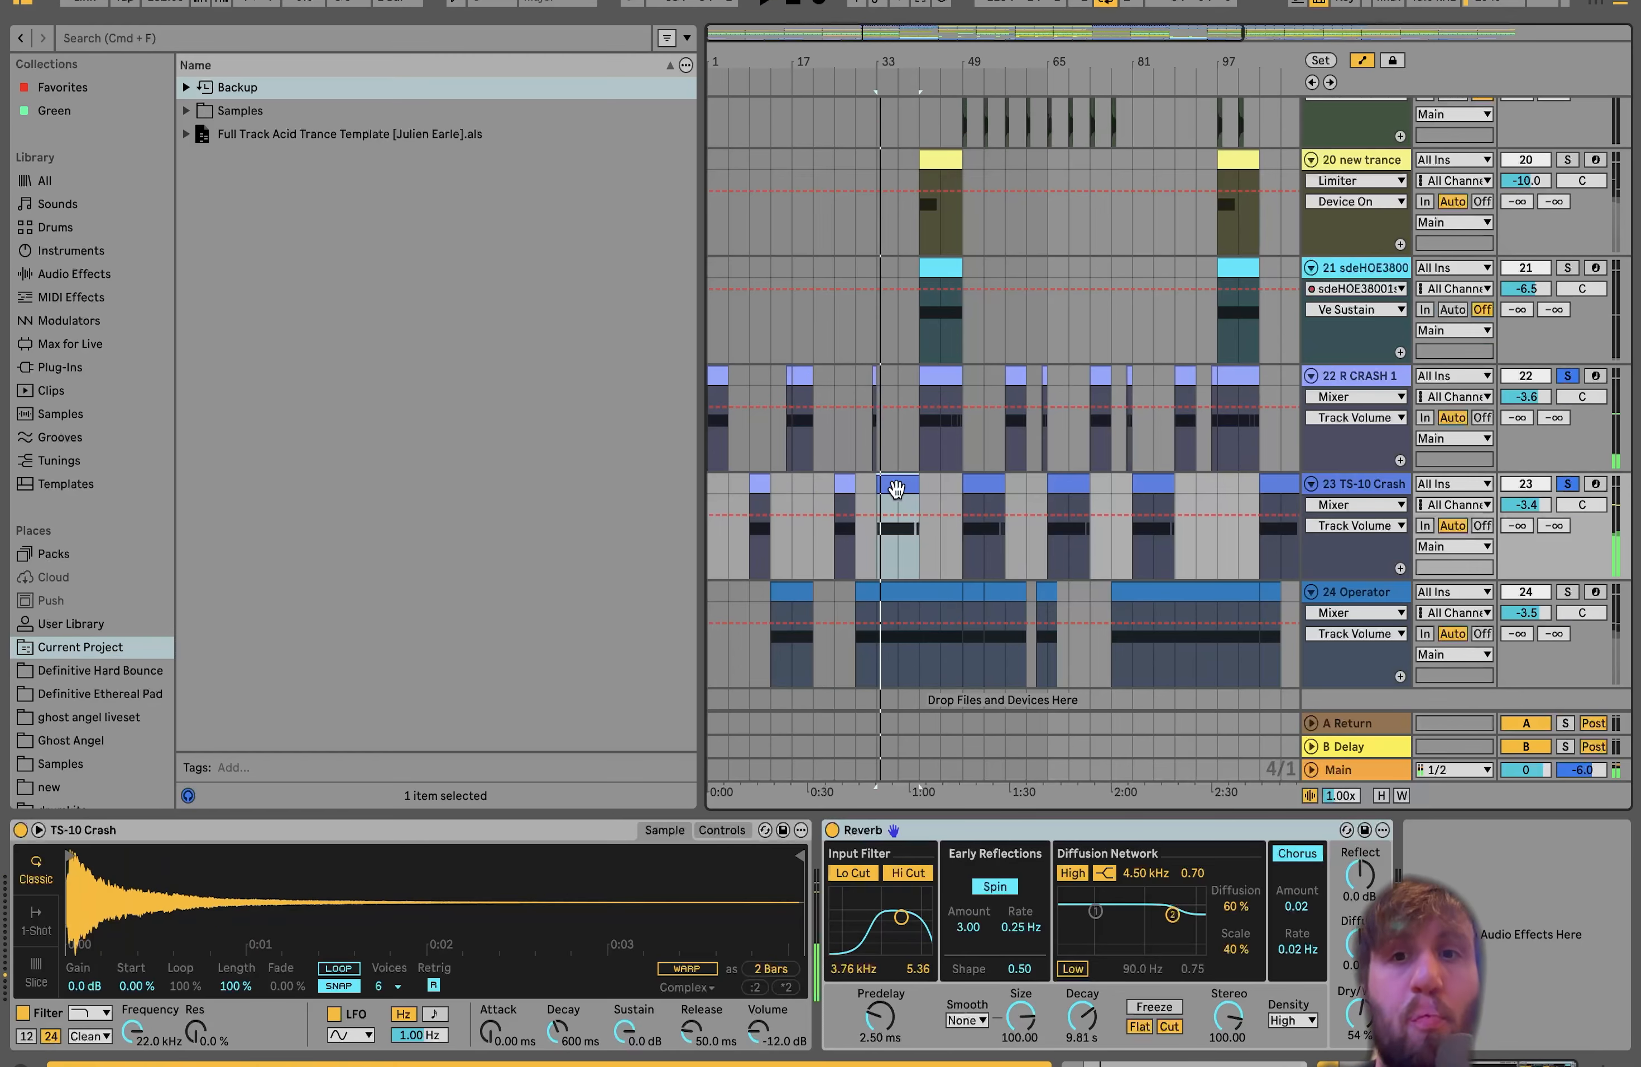
# Clear the crash tracks' solos and play the full mix from bar 63 into the crash at bar 65
pyautogui.scroll(-3, 1028, 450)
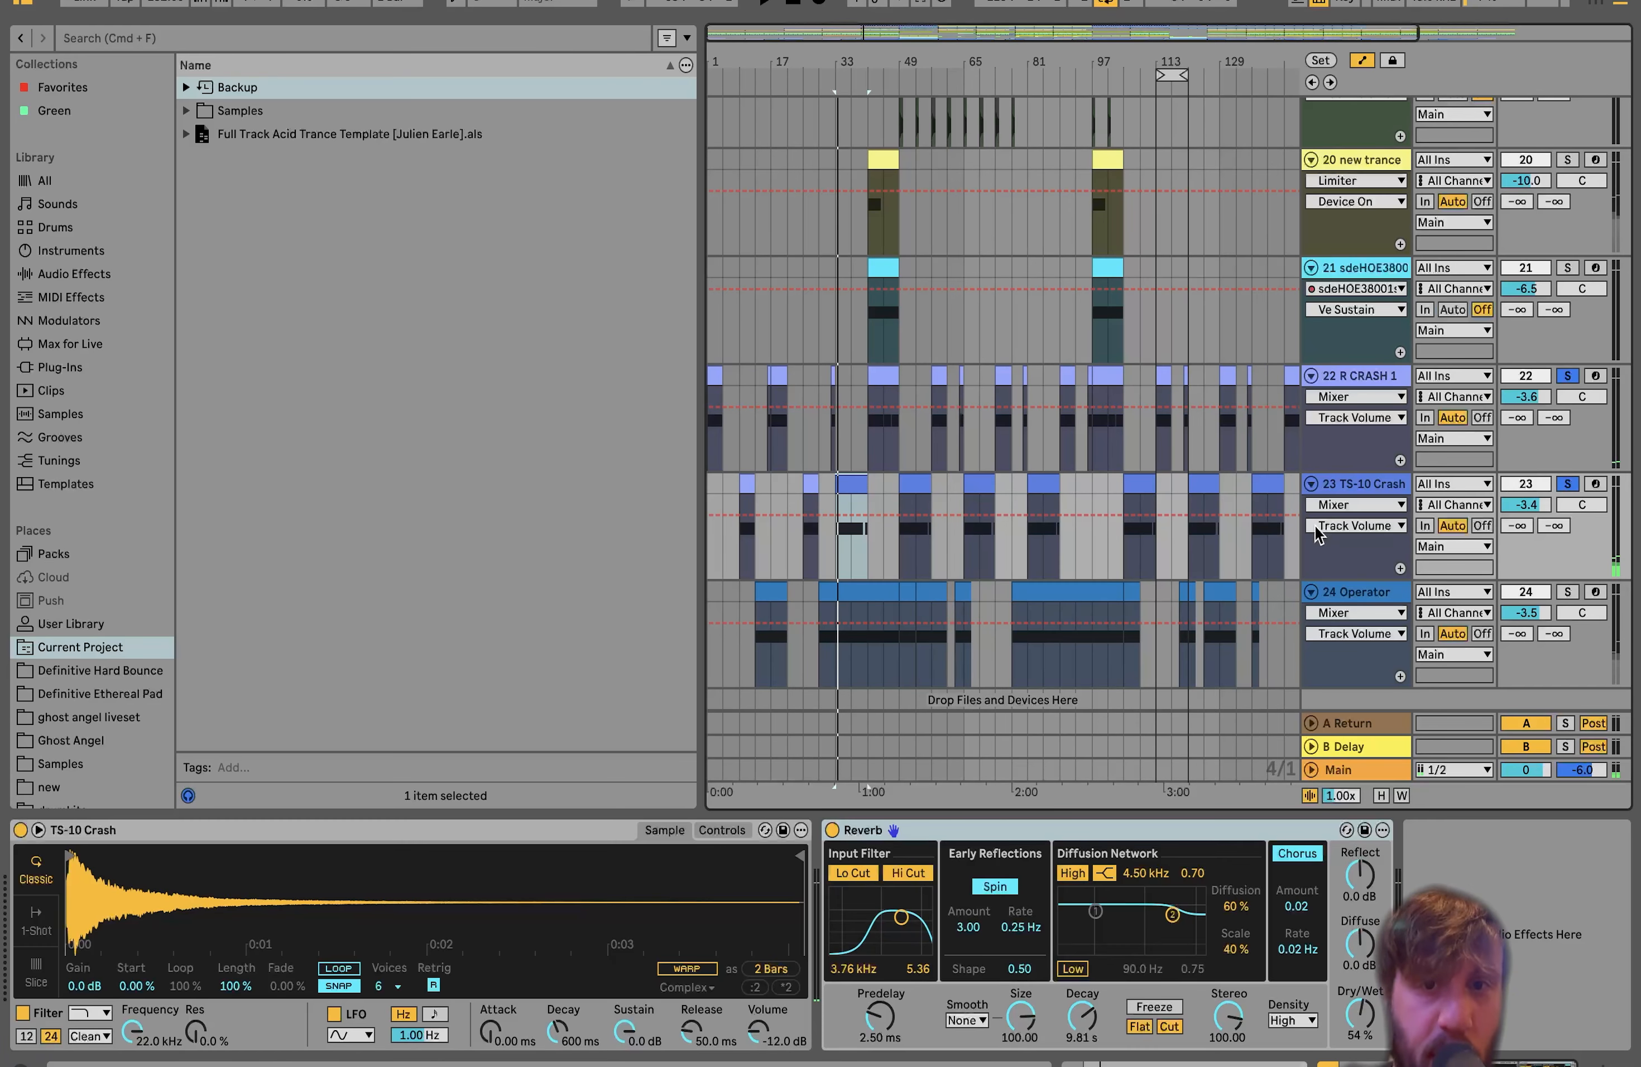
pyautogui.click(1567, 485)
pyautogui.scroll(3, 998, 465)
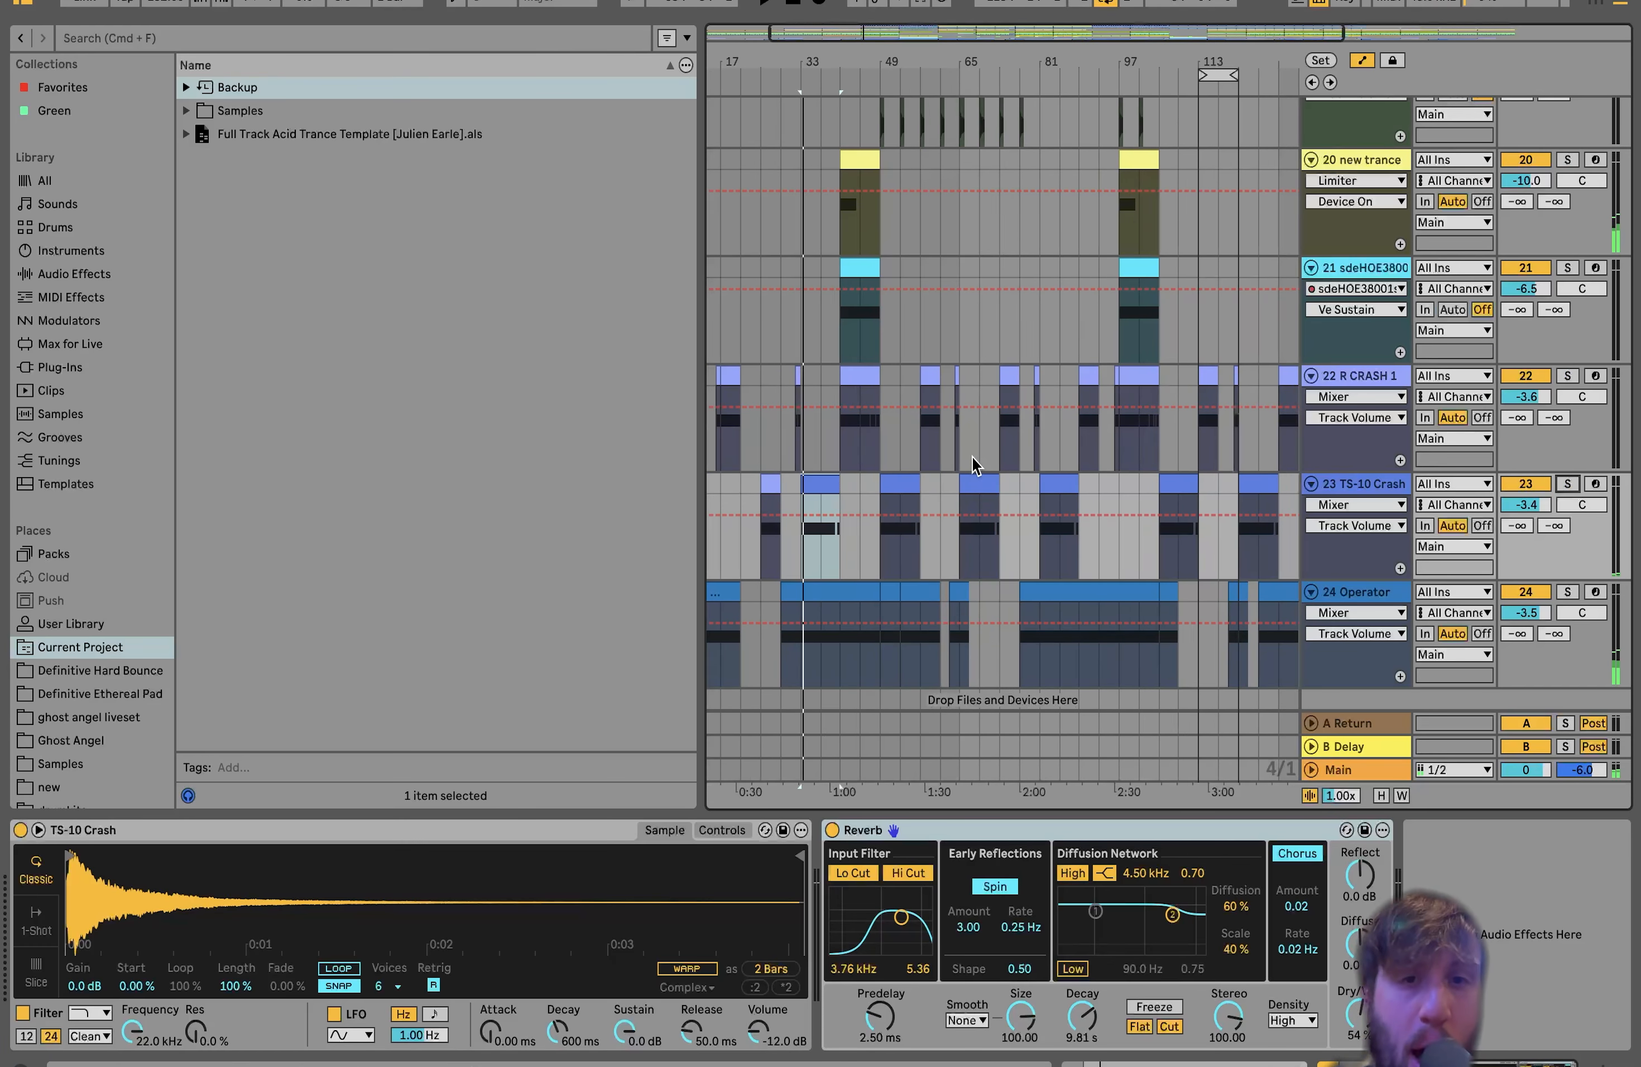
pyautogui.click(940, 452)
pyautogui.press('space')
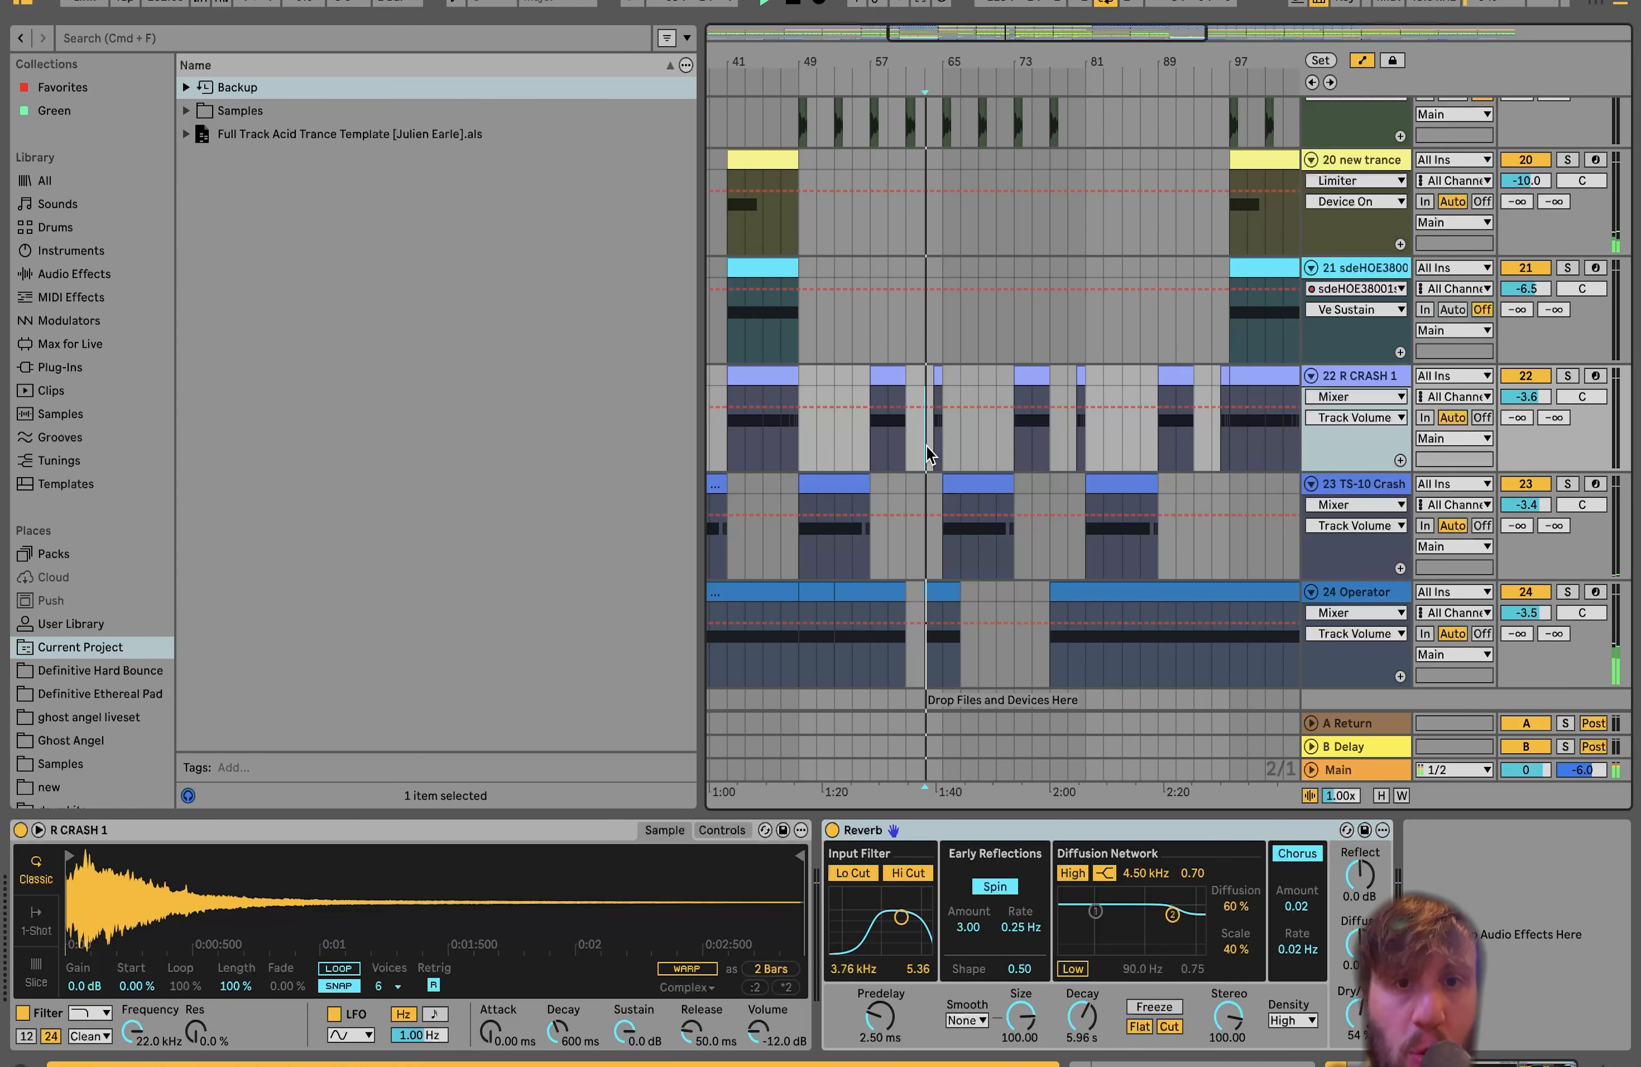
pyautogui.scroll(3, 926, 452)
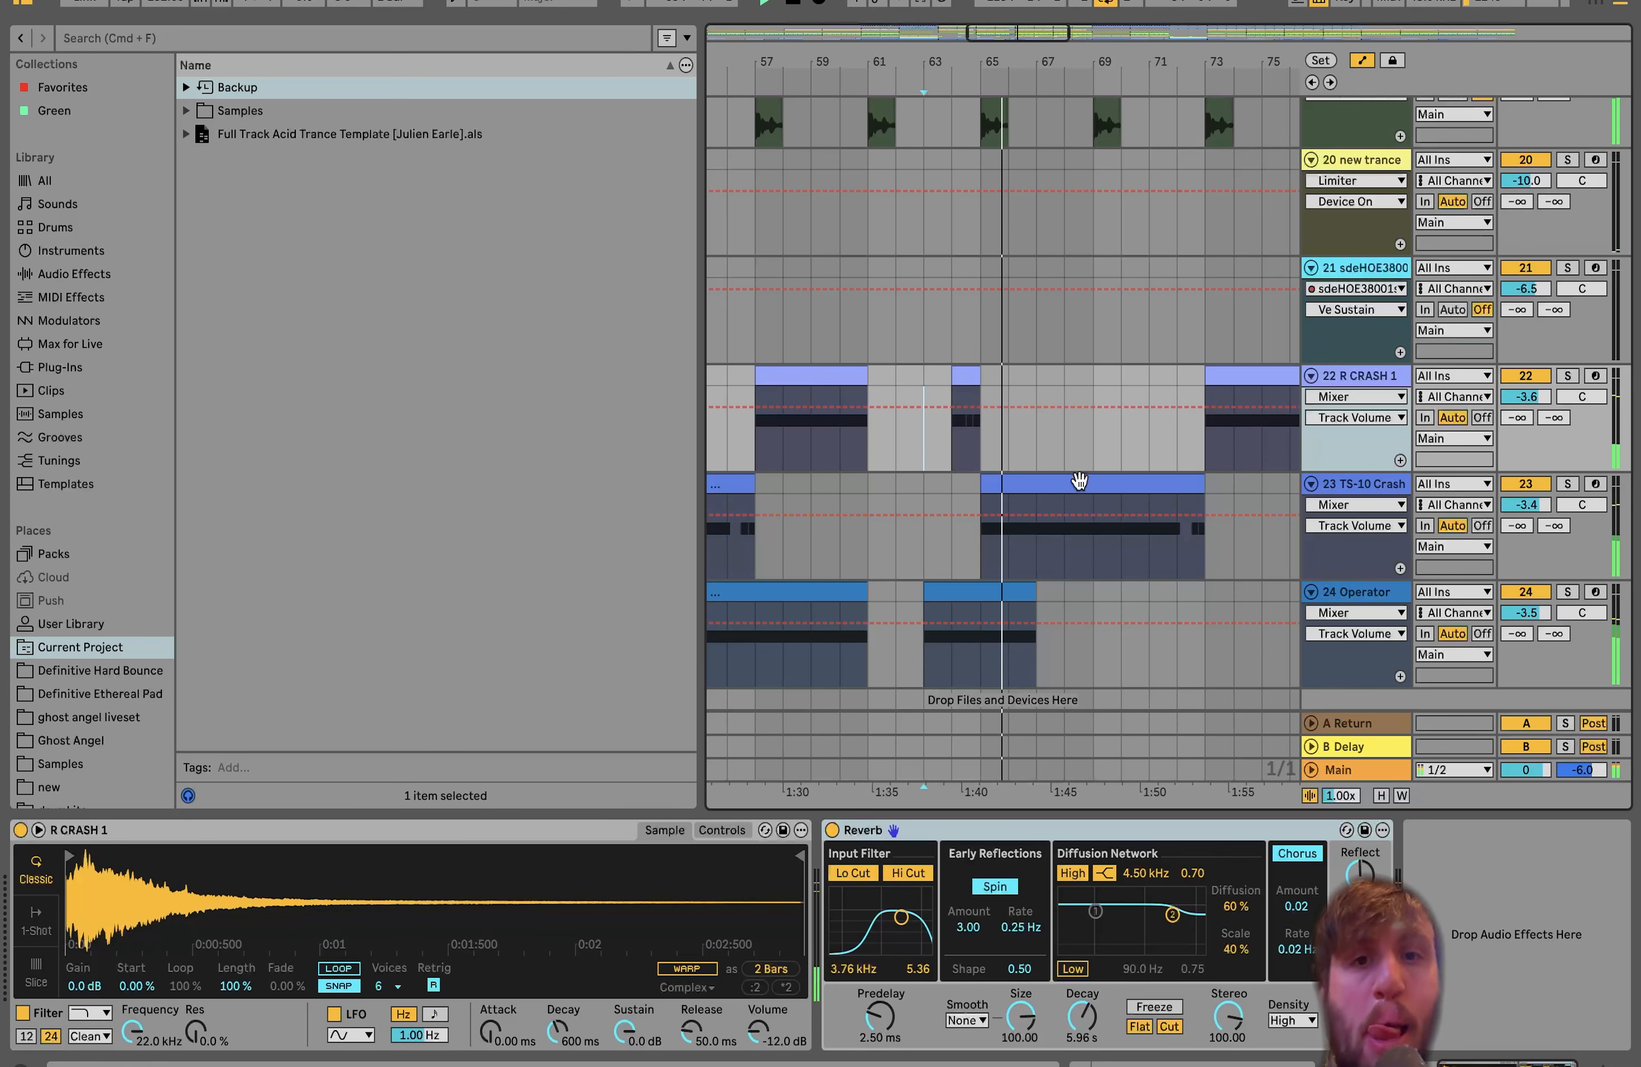
# Solo 22 R CRASH 1 and play its short clip leading into bar 65
pyautogui.click(1568, 484)
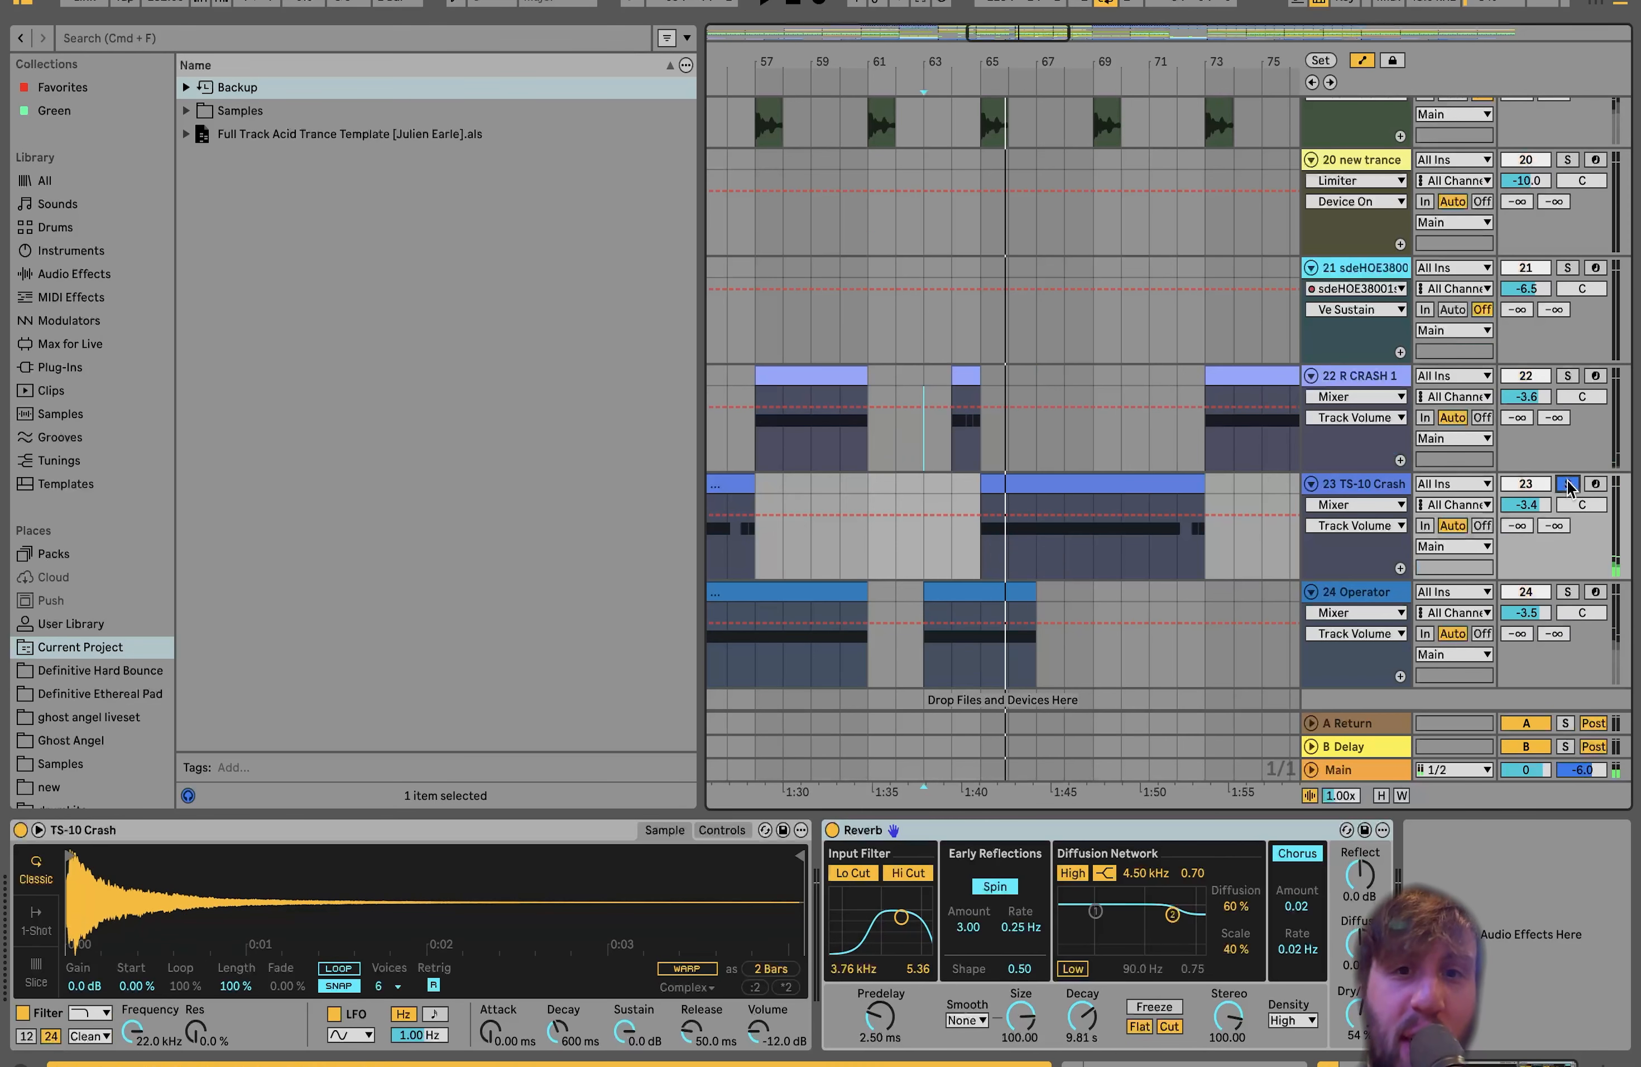
pyautogui.click(1568, 376)
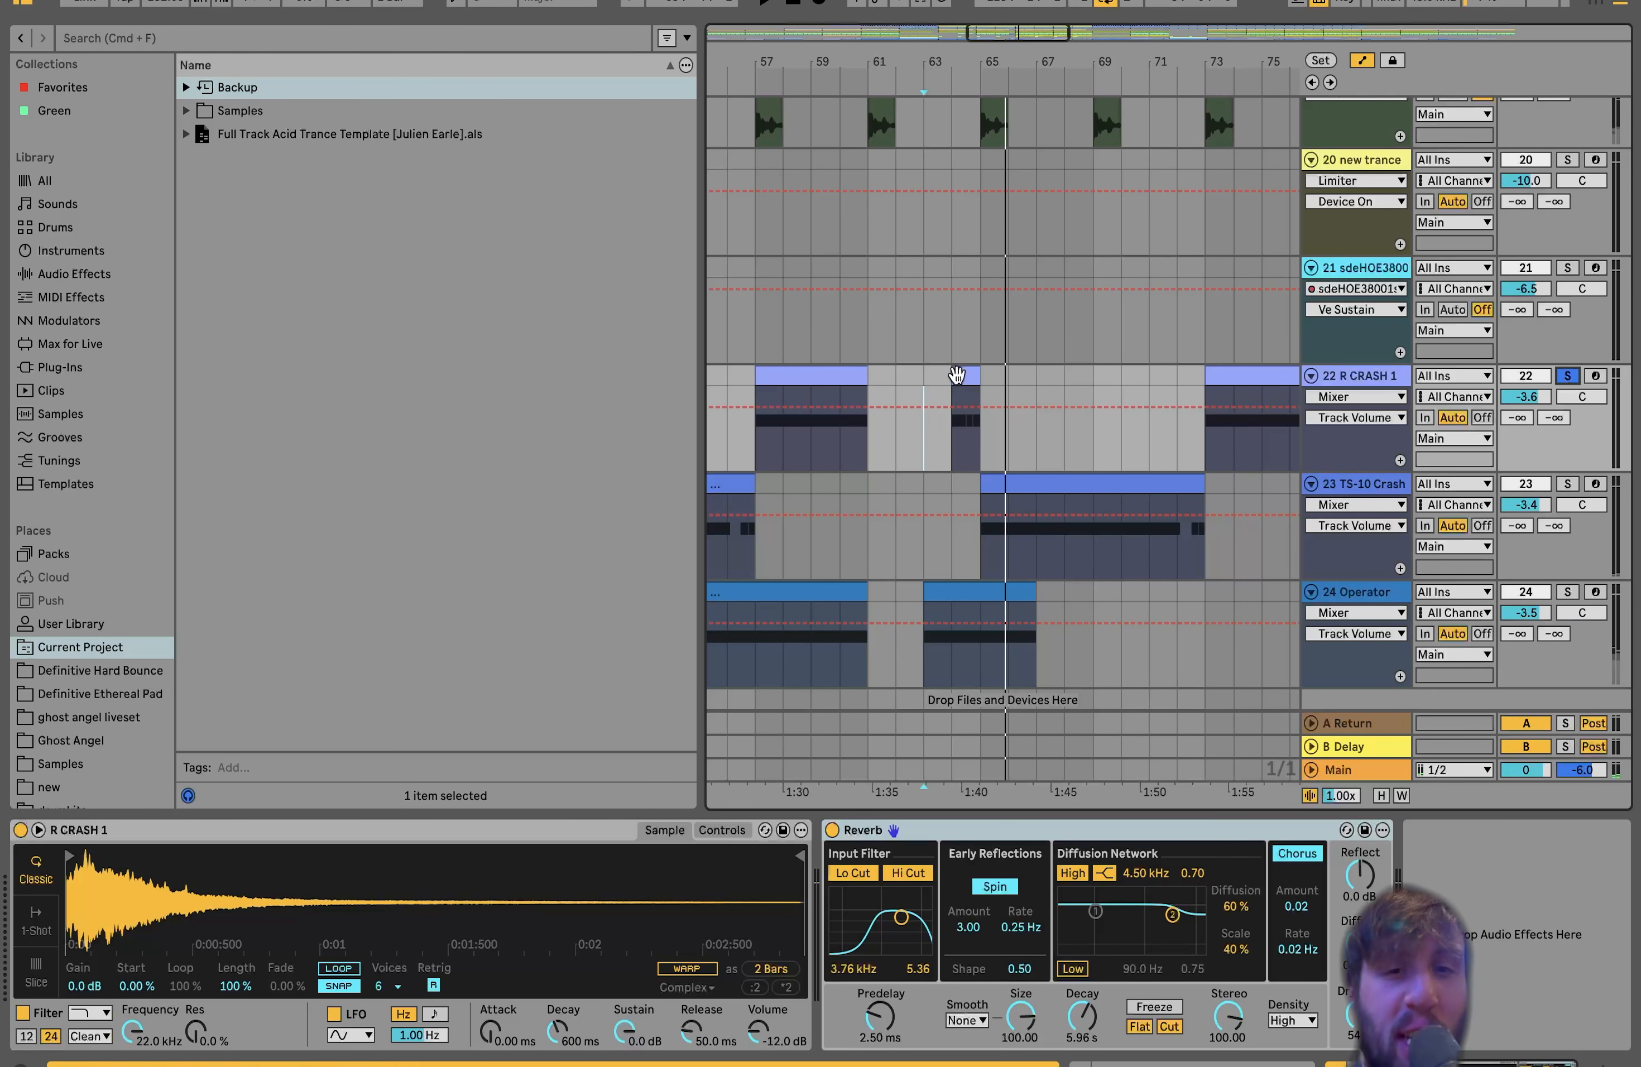
pyautogui.click(958, 376)
pyautogui.press('space')
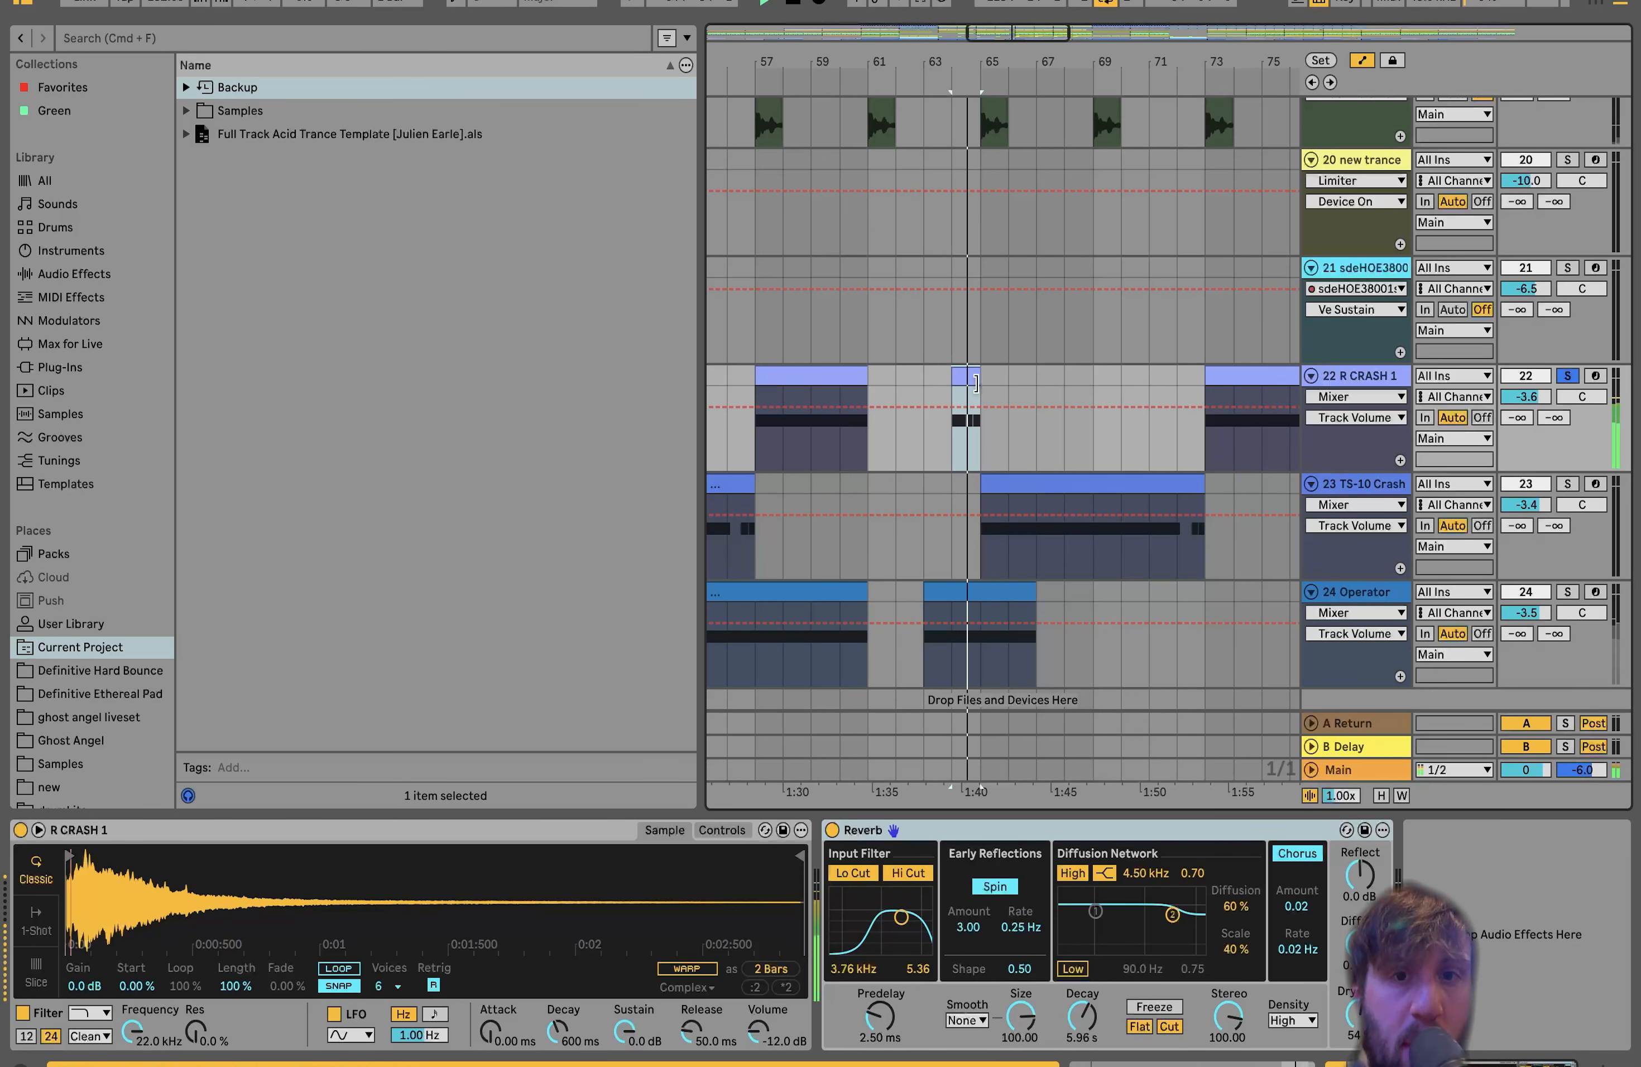
pyautogui.scroll(3, 979, 387)
pyautogui.hscroll(-8, 979, 387)
pyautogui.hscroll(-3, 979, 388)
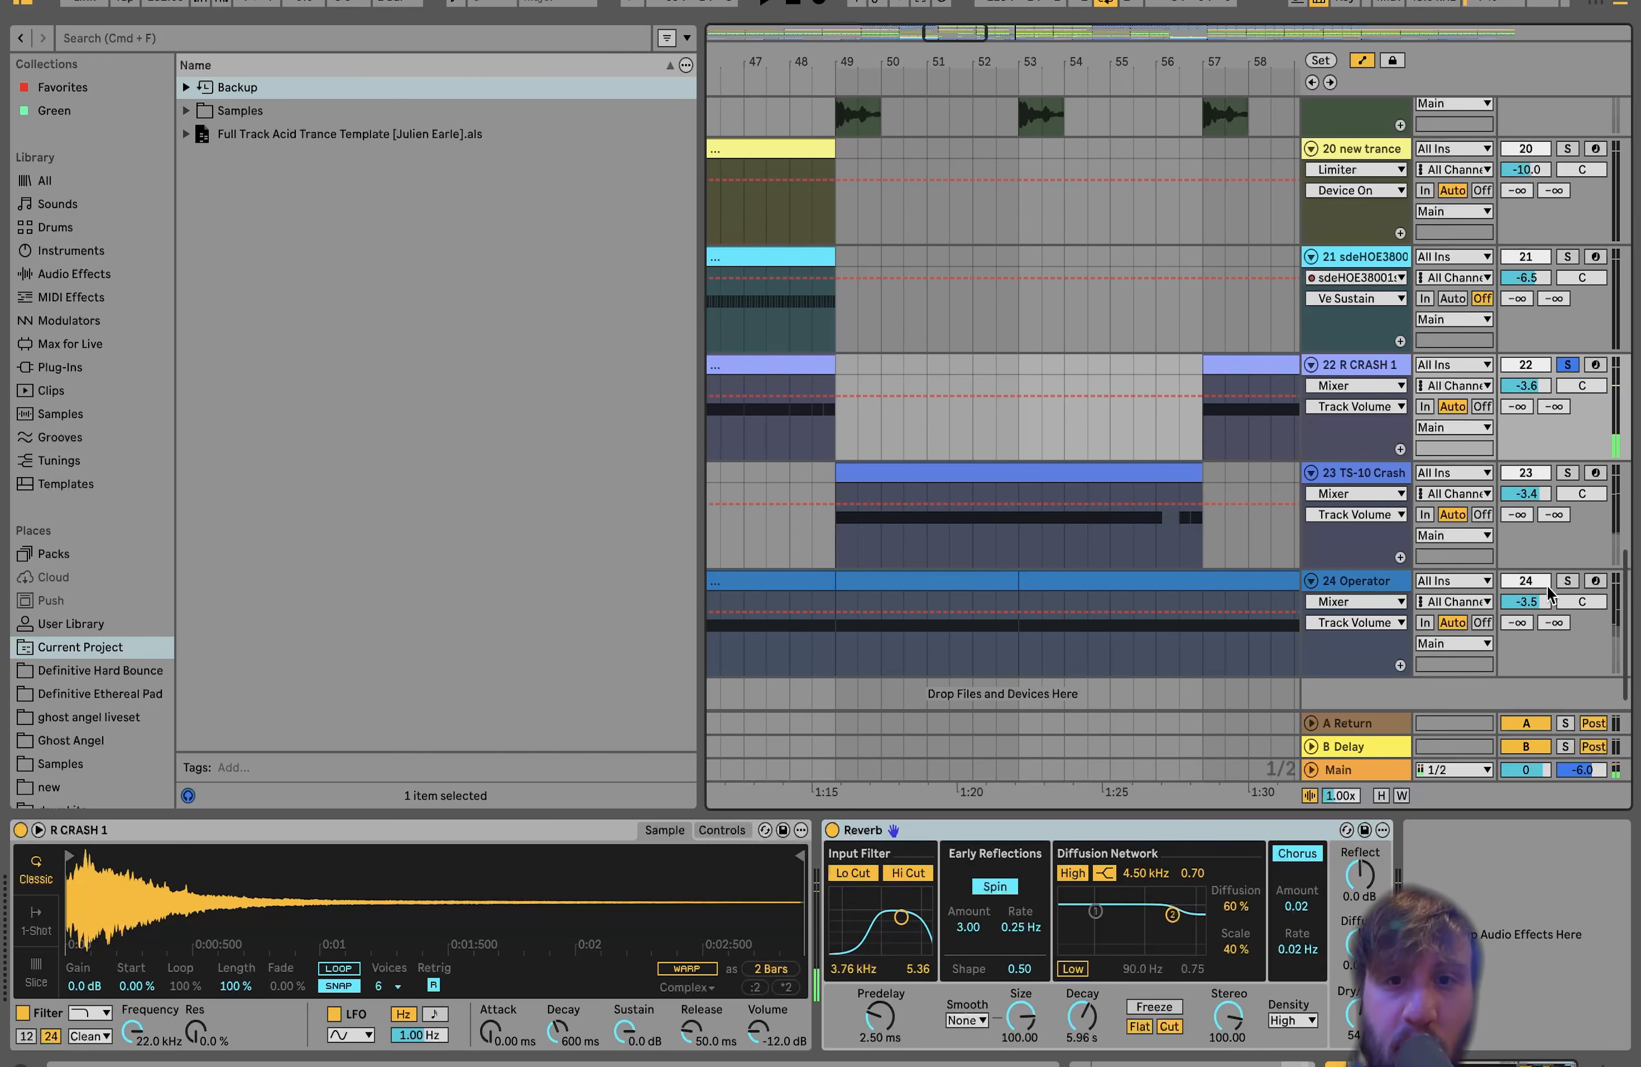
# Solo 23 TS-10 Crash to view its clips, clear that solo, and play the full mix from bar 56
pyautogui.click(1567, 473)
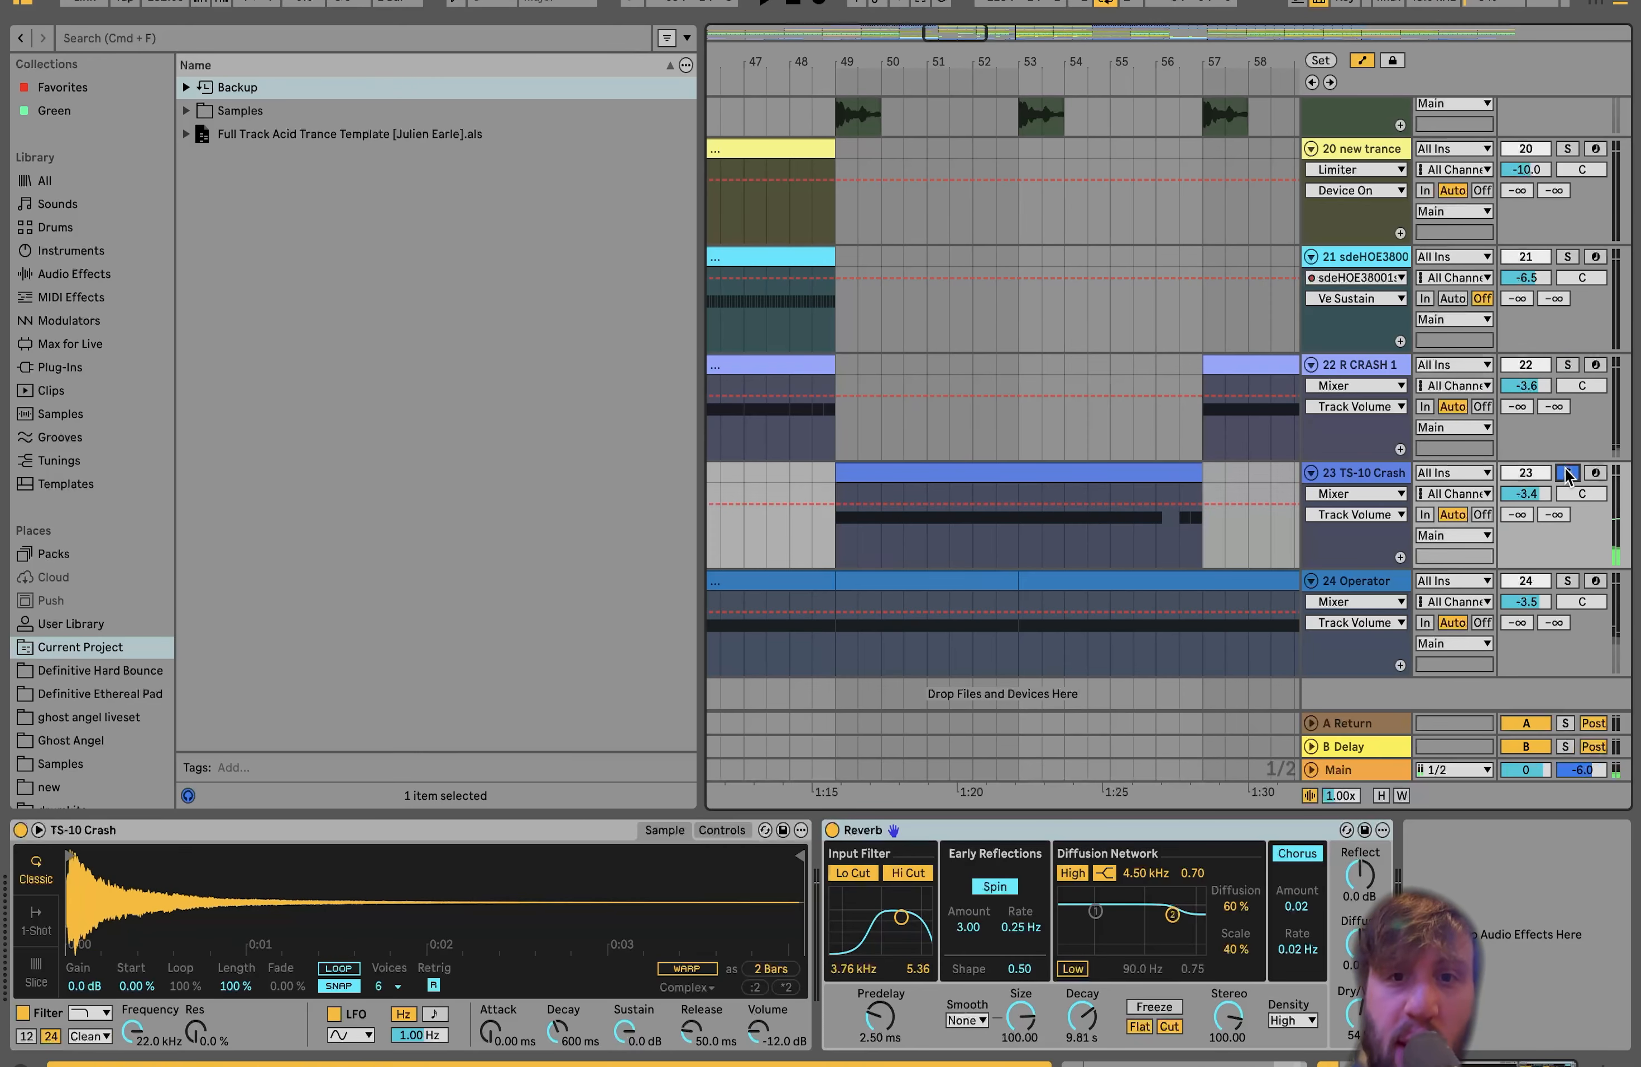
pyautogui.click(1179, 441)
pyautogui.scroll(-4, 1182, 442)
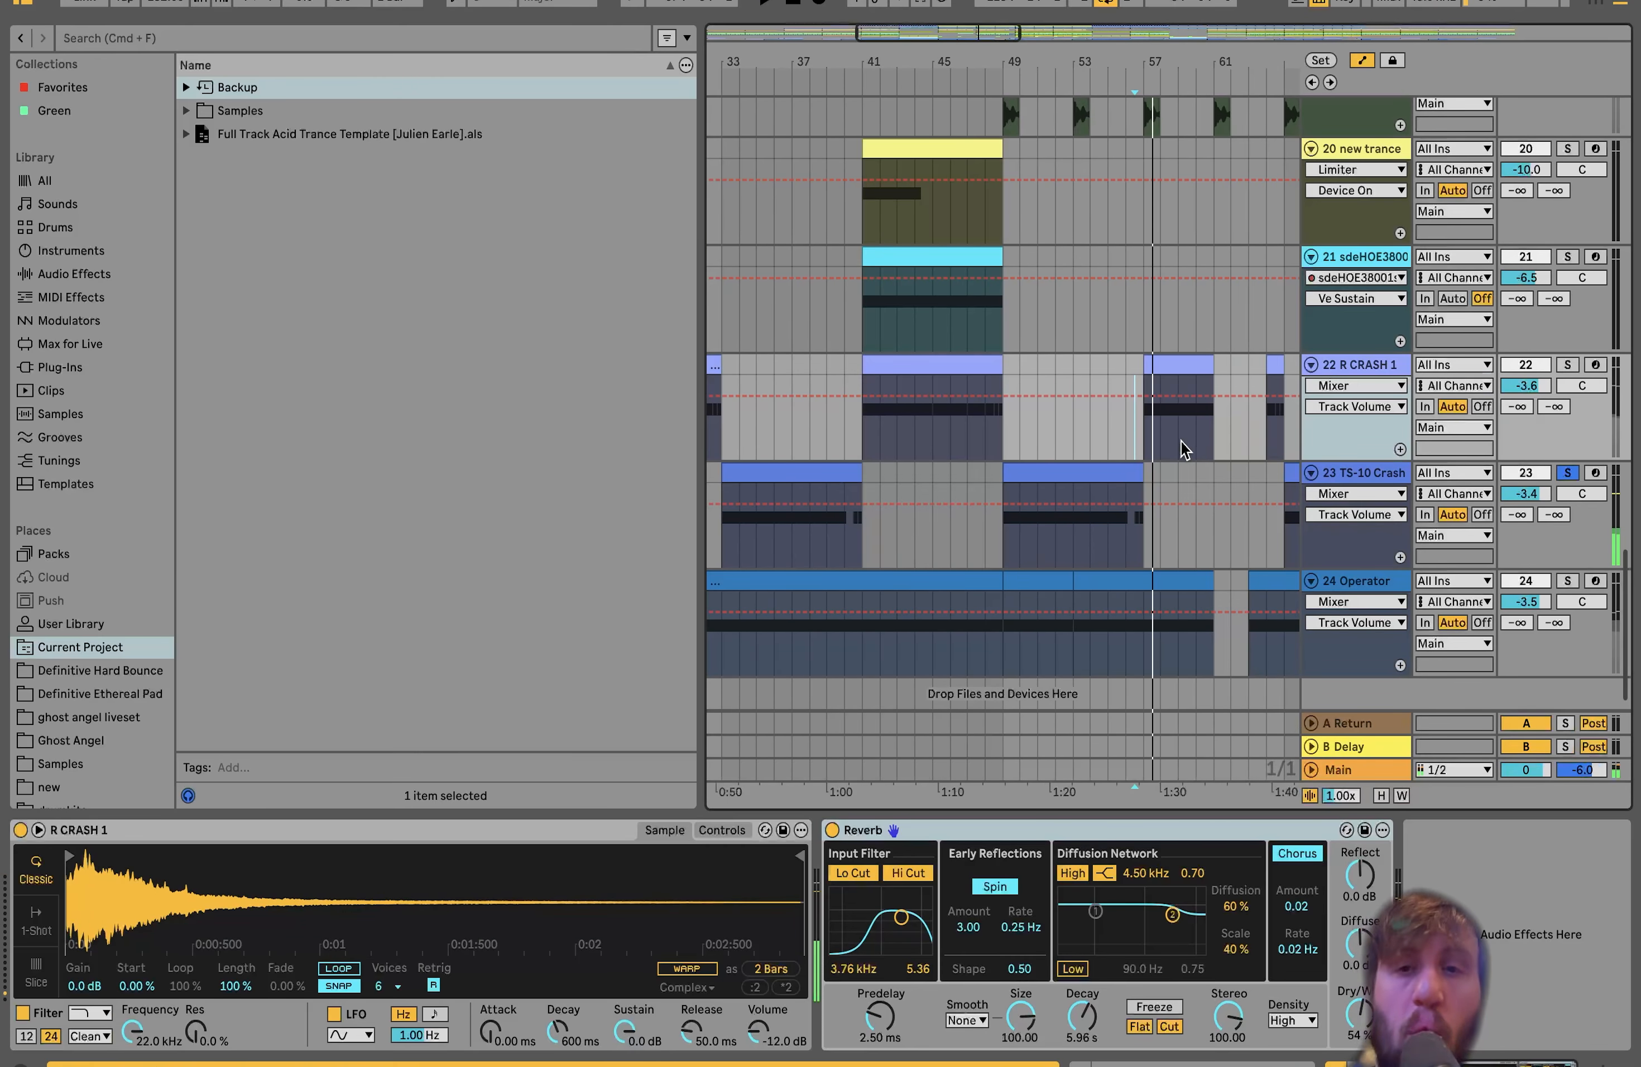
pyautogui.hscroll(10, 1102, 511)
pyautogui.scroll(1, 1102, 511)
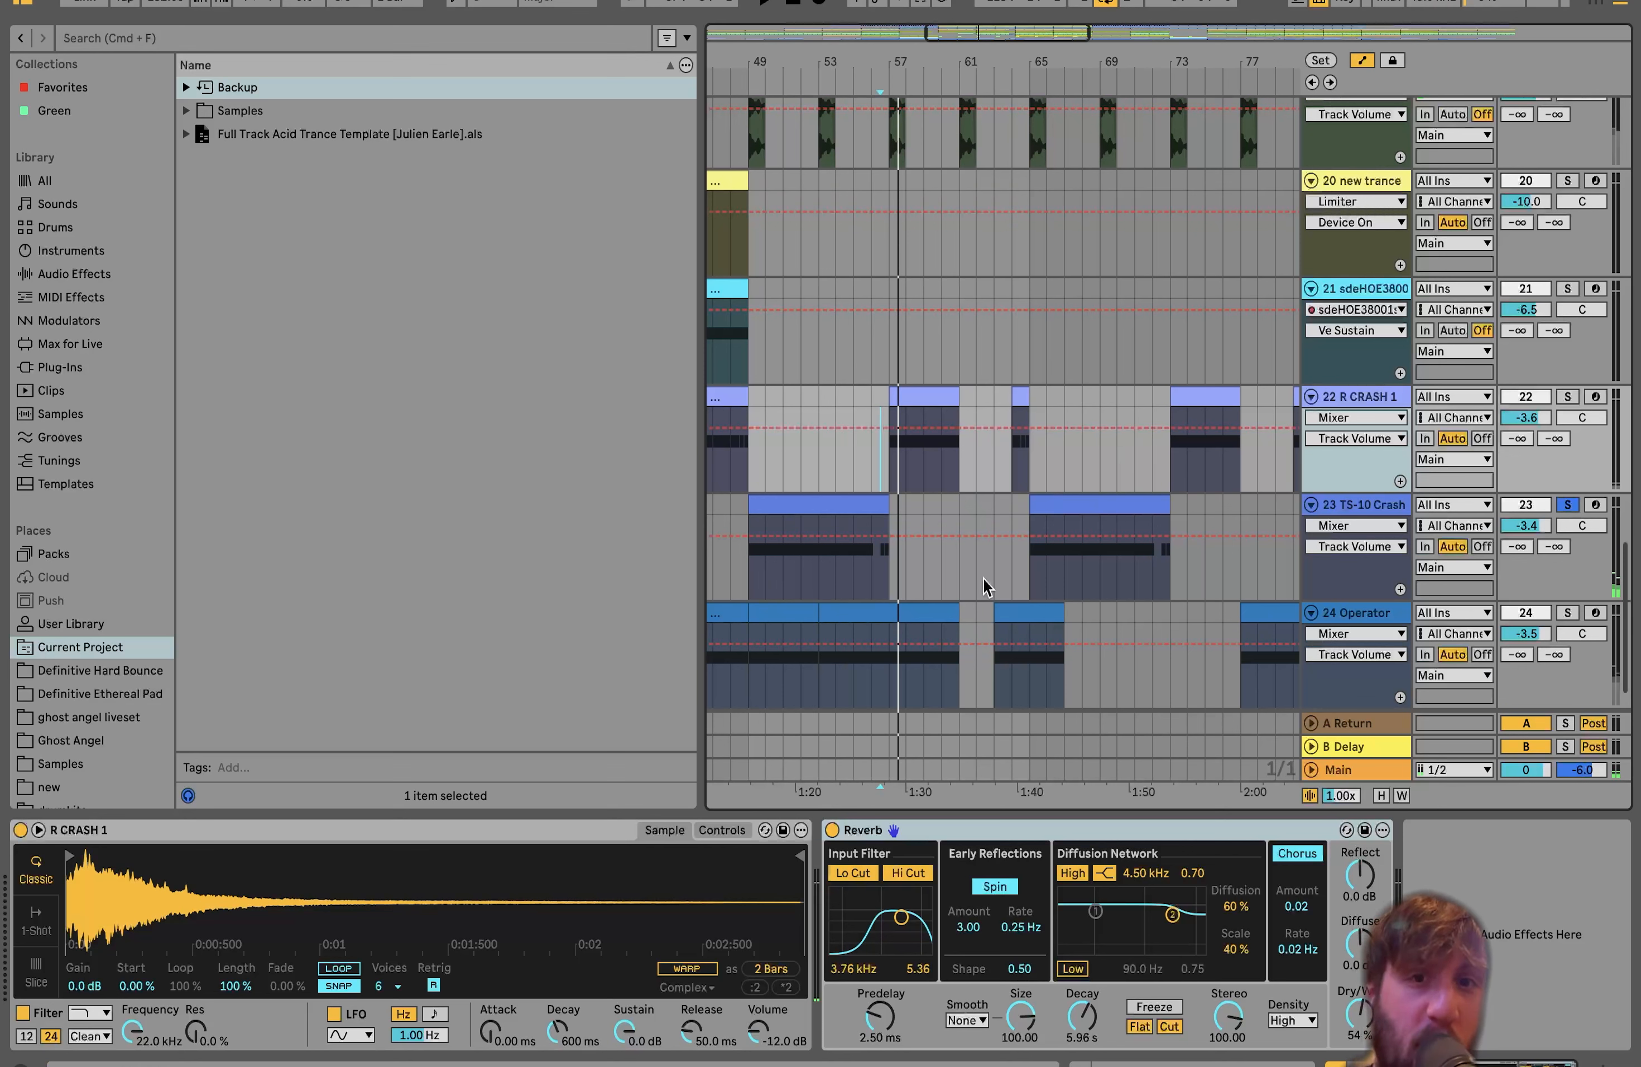
pyautogui.click(1569, 504)
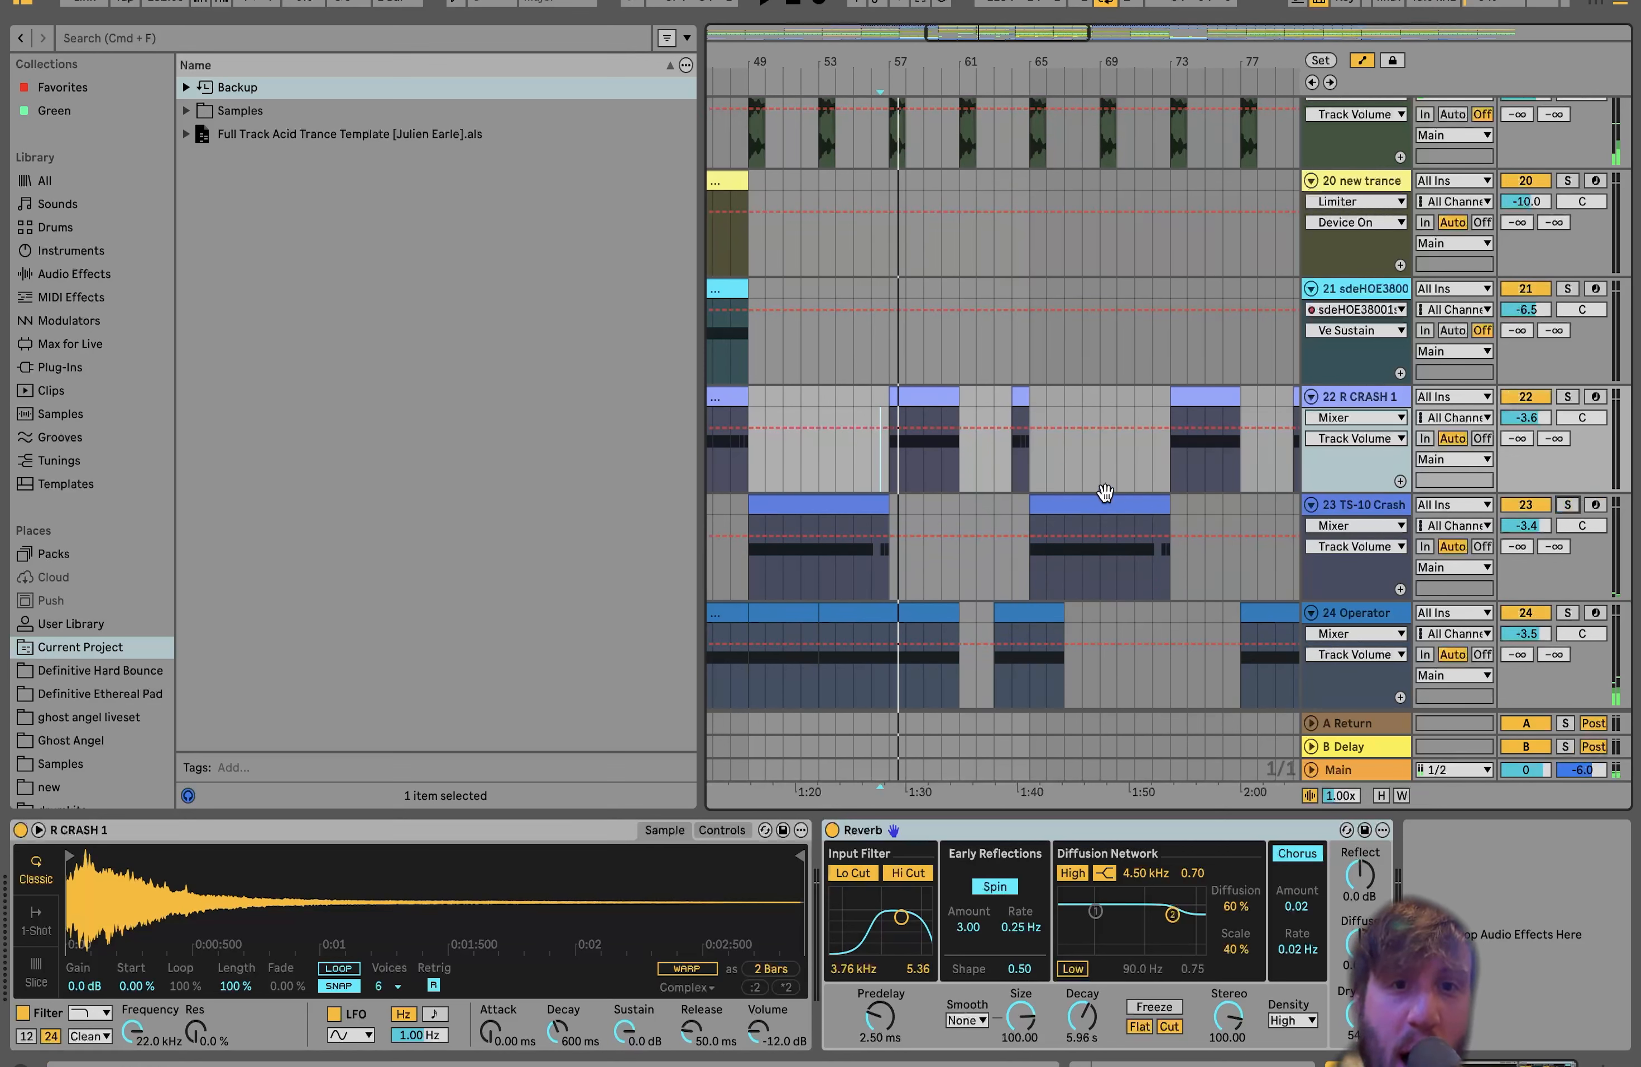
pyautogui.click(872, 456)
pyautogui.press('space')
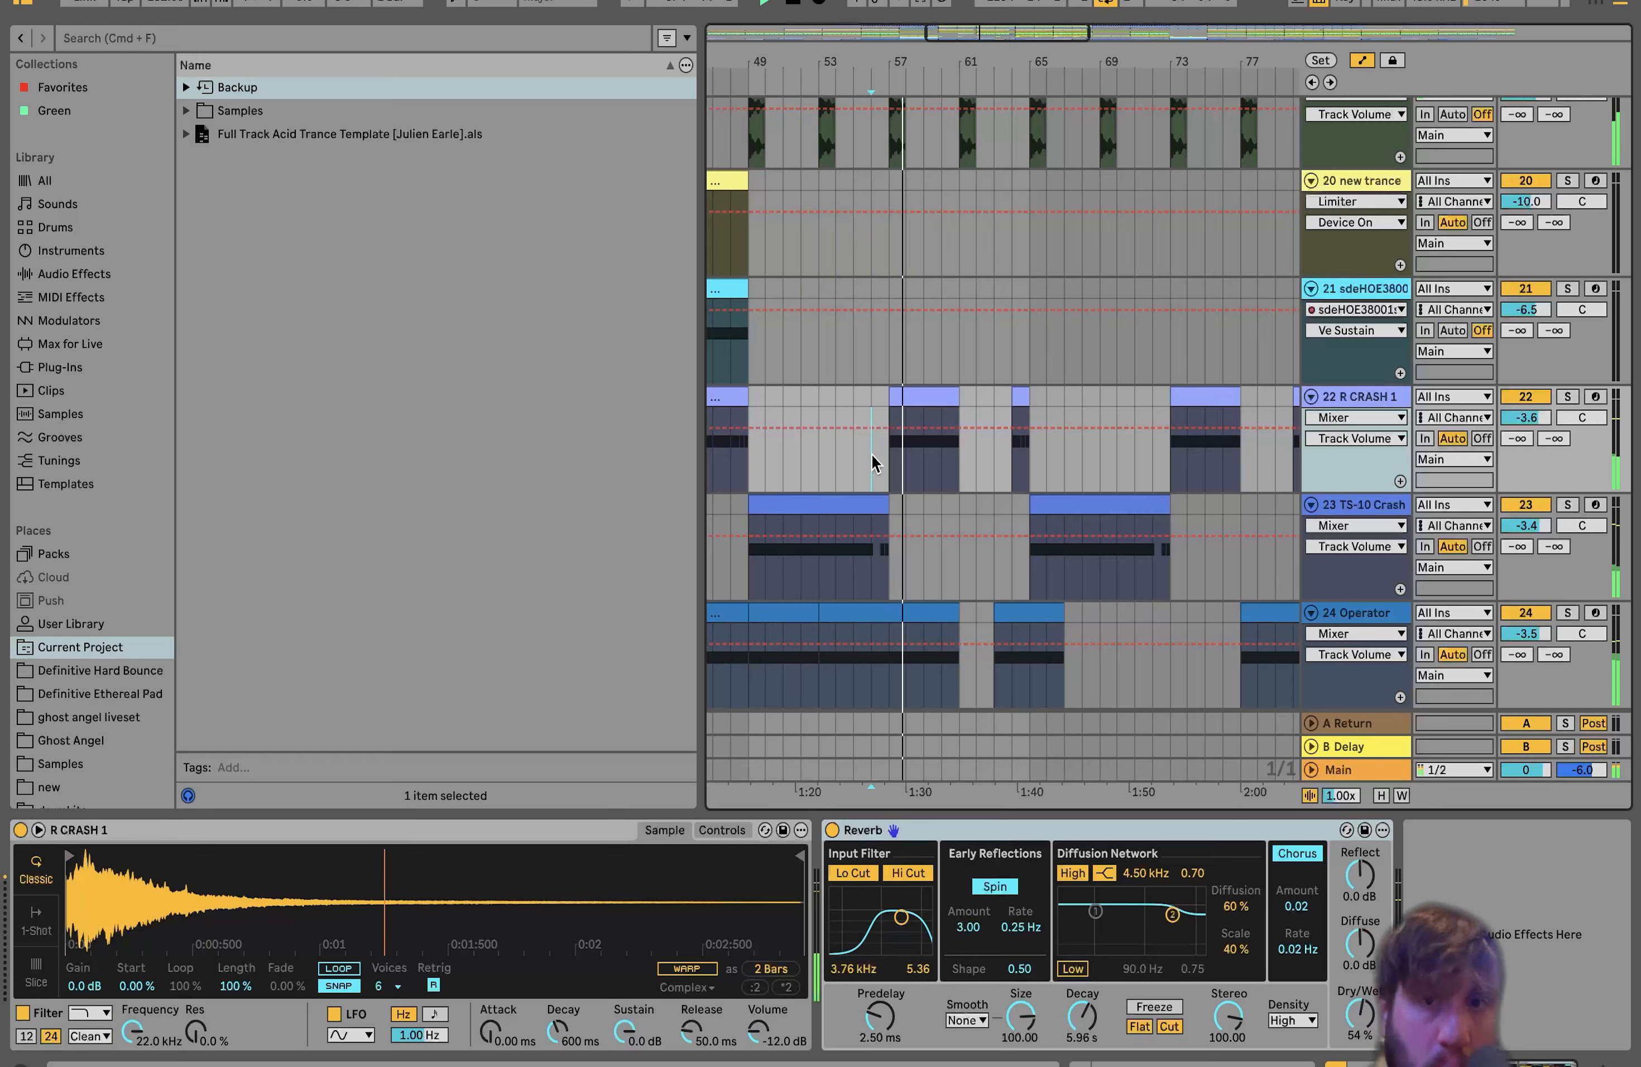
# Examine how the R CRASH 1 and TS-10 Crash clips alternate across the whole arrangement, checking each track's sampler and Reverb
pyautogui.scroll(-5, 920, 471)
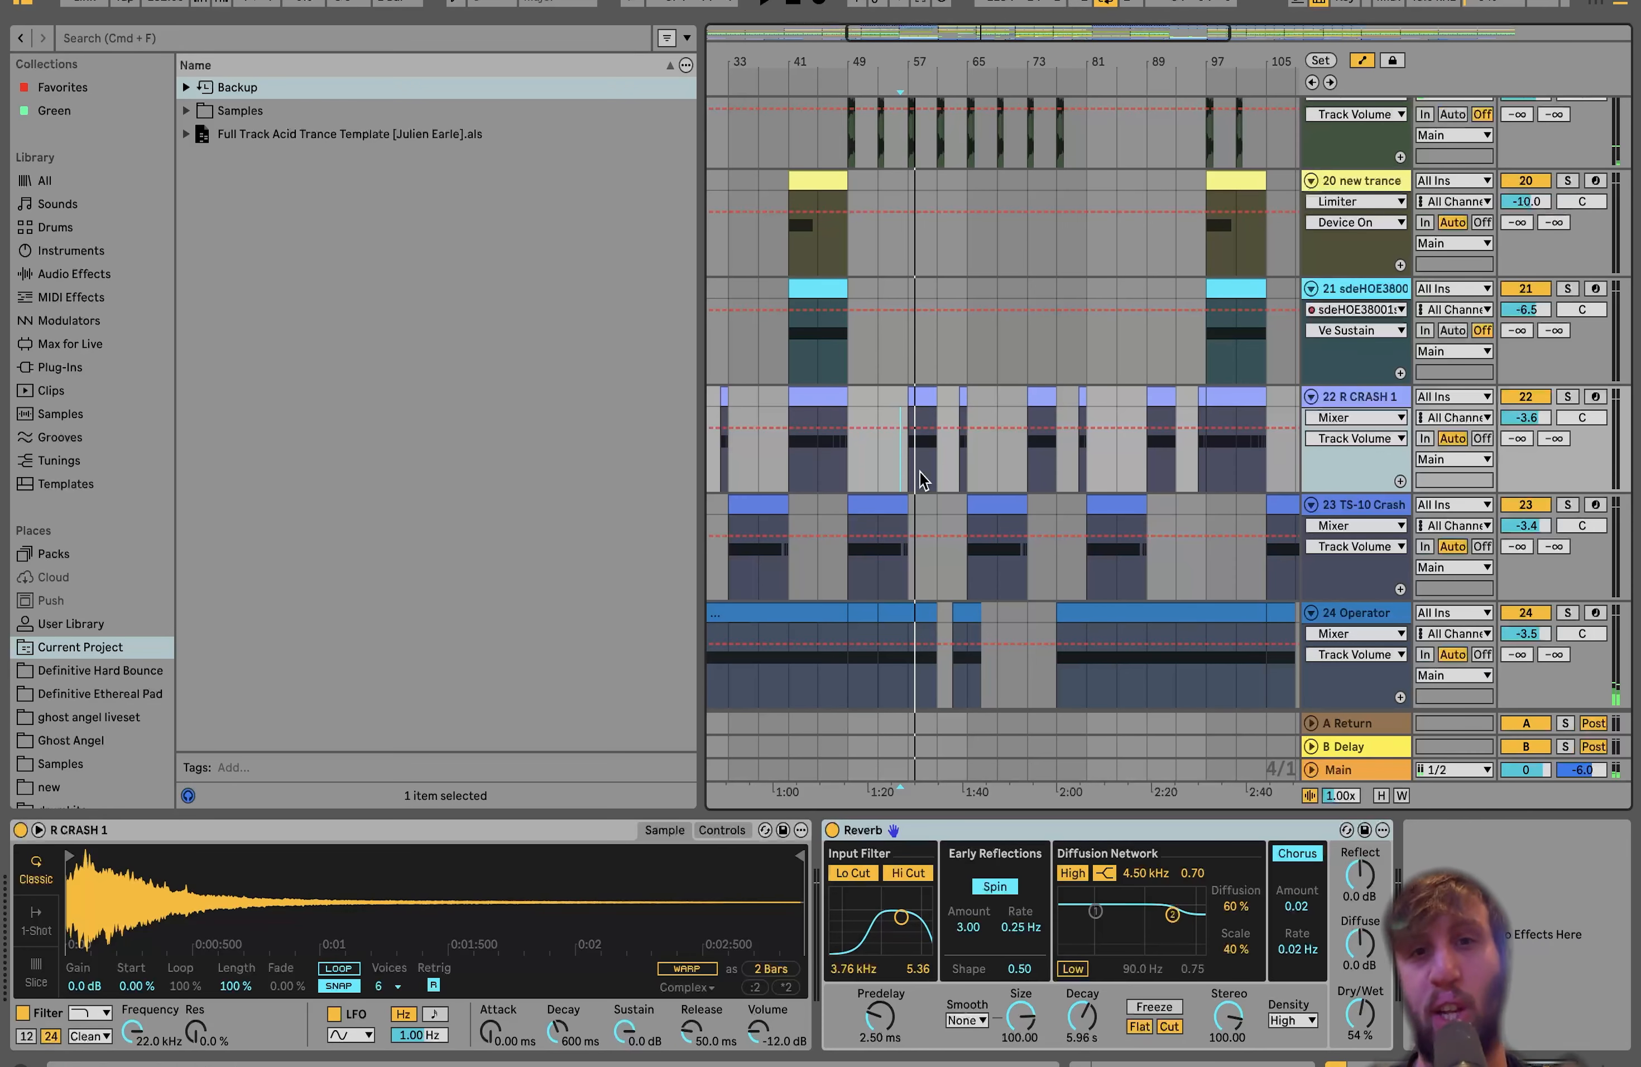
pyautogui.scroll(-5, 919, 472)
pyautogui.scroll(-2, 918, 471)
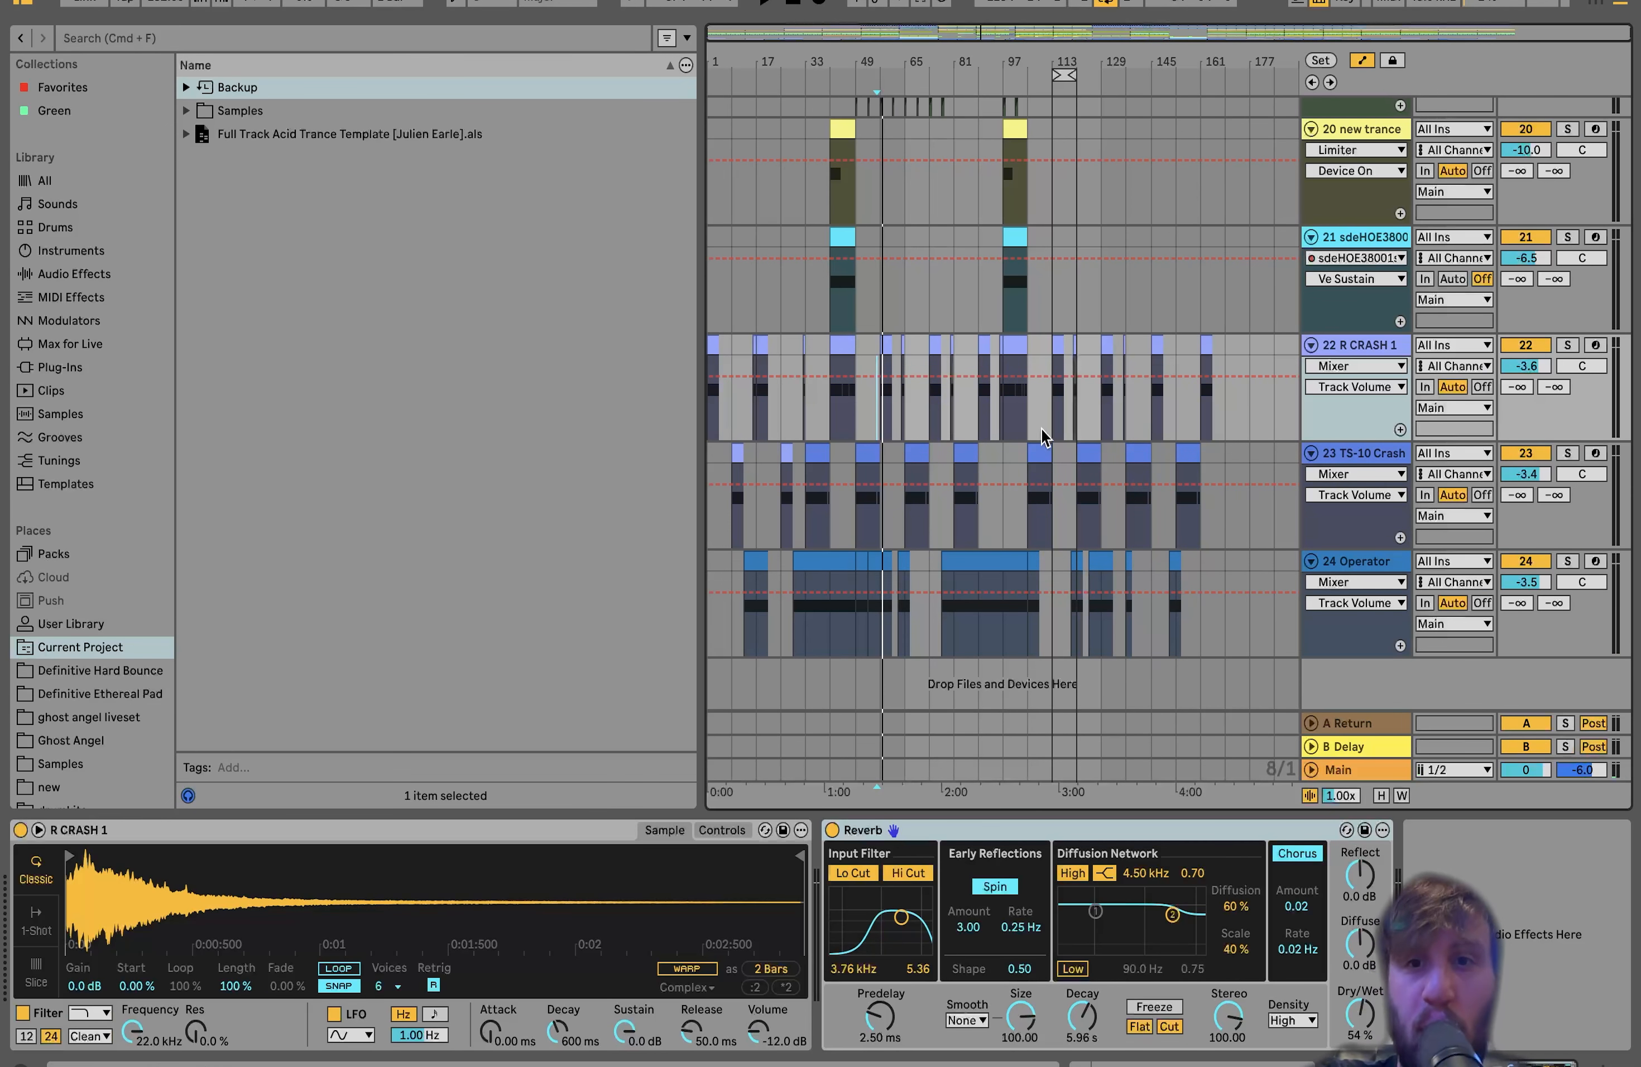
pyautogui.scroll(-1, 1288, 519)
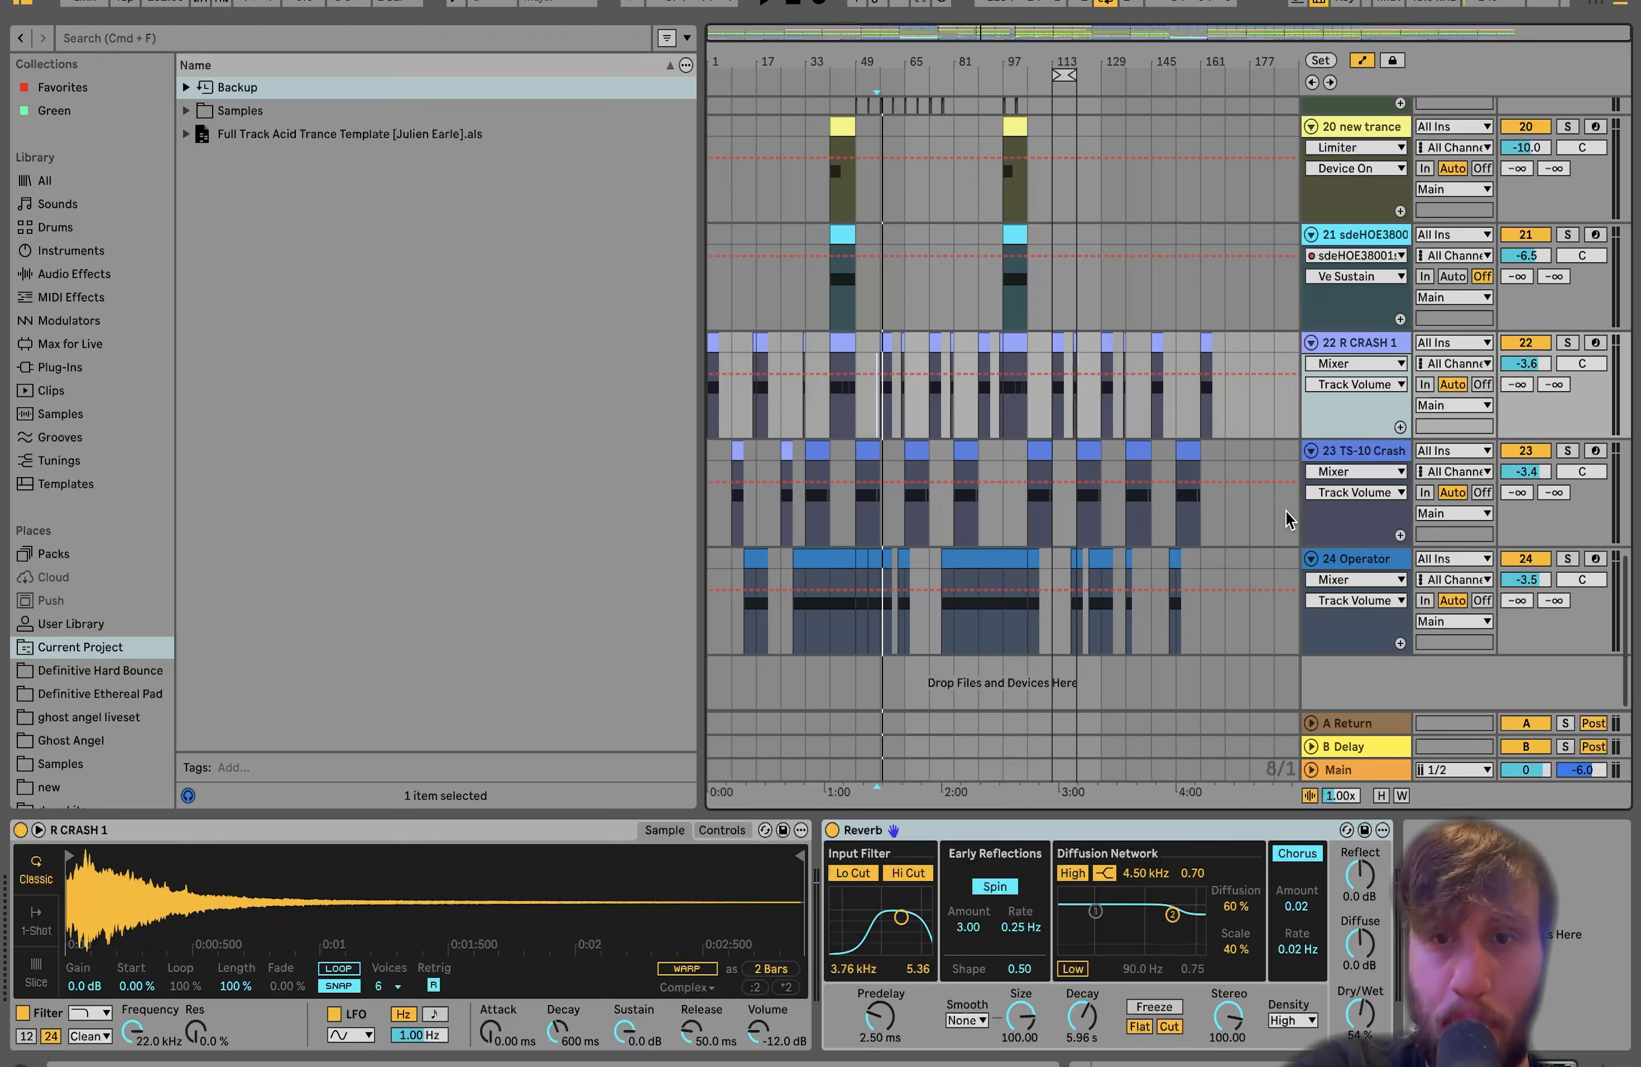
pyautogui.click(1375, 452)
pyautogui.click(1362, 347)
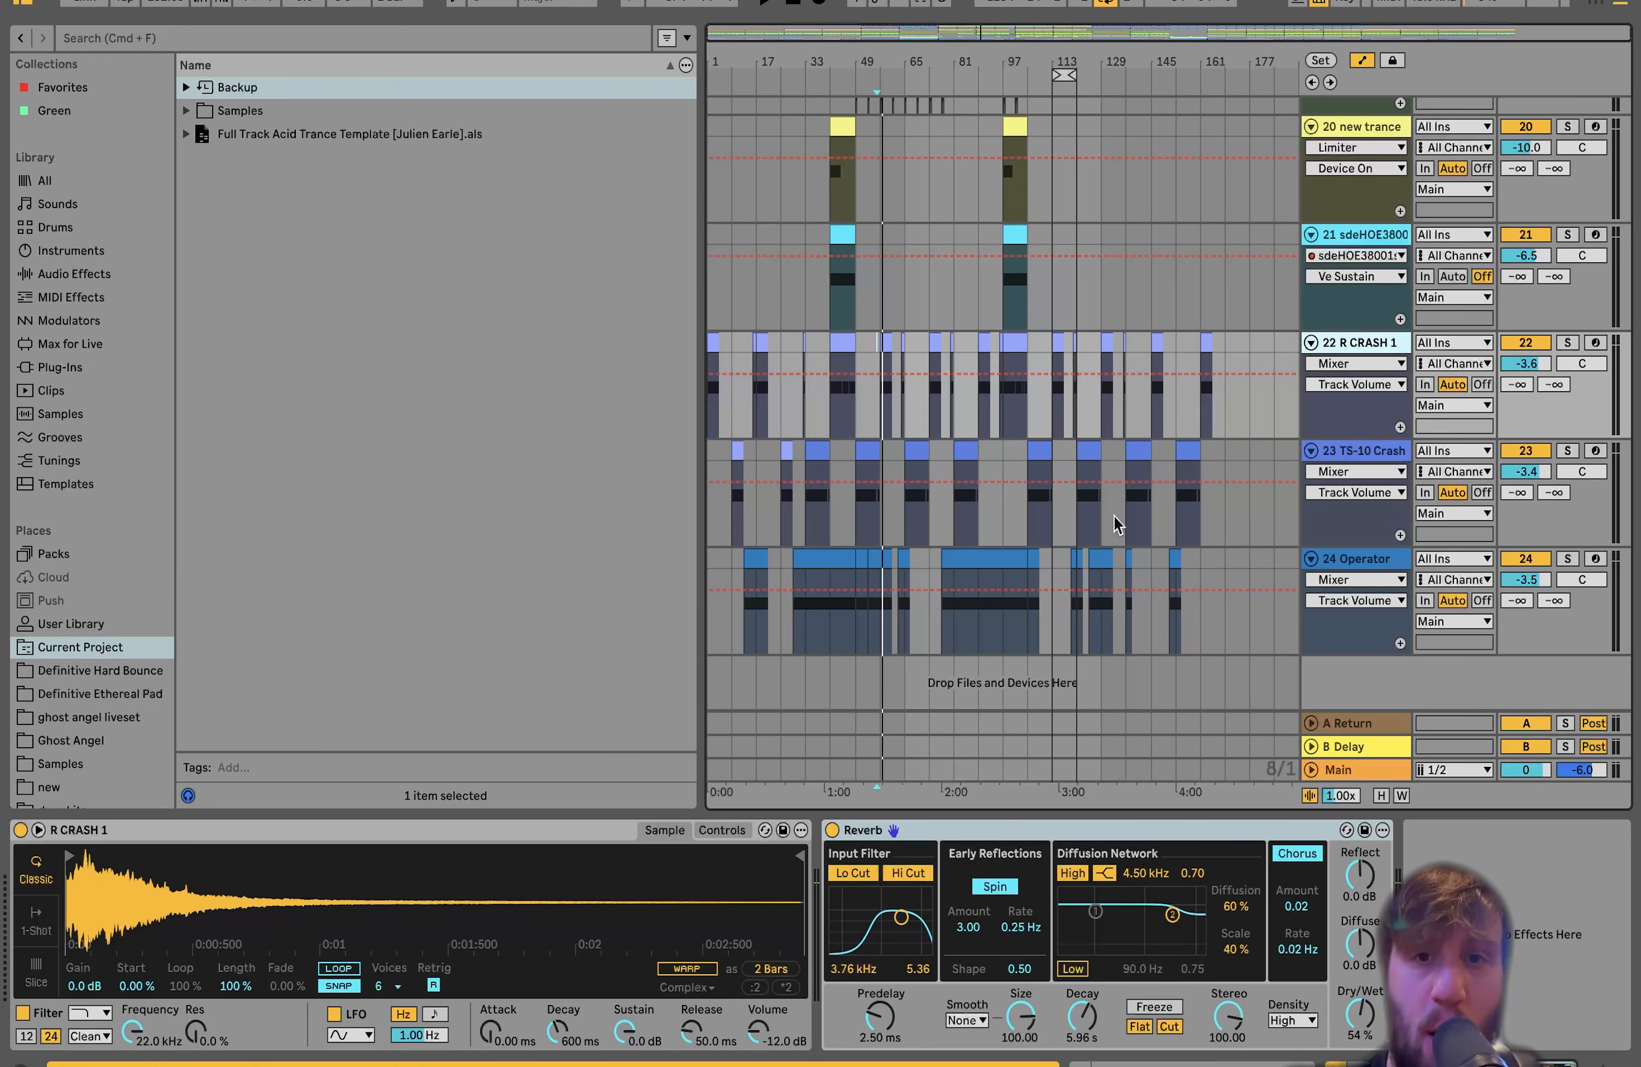
# Solo 24 Operator and play its long clip from bar 77 and again from bar 79
pyautogui.click(1570, 559)
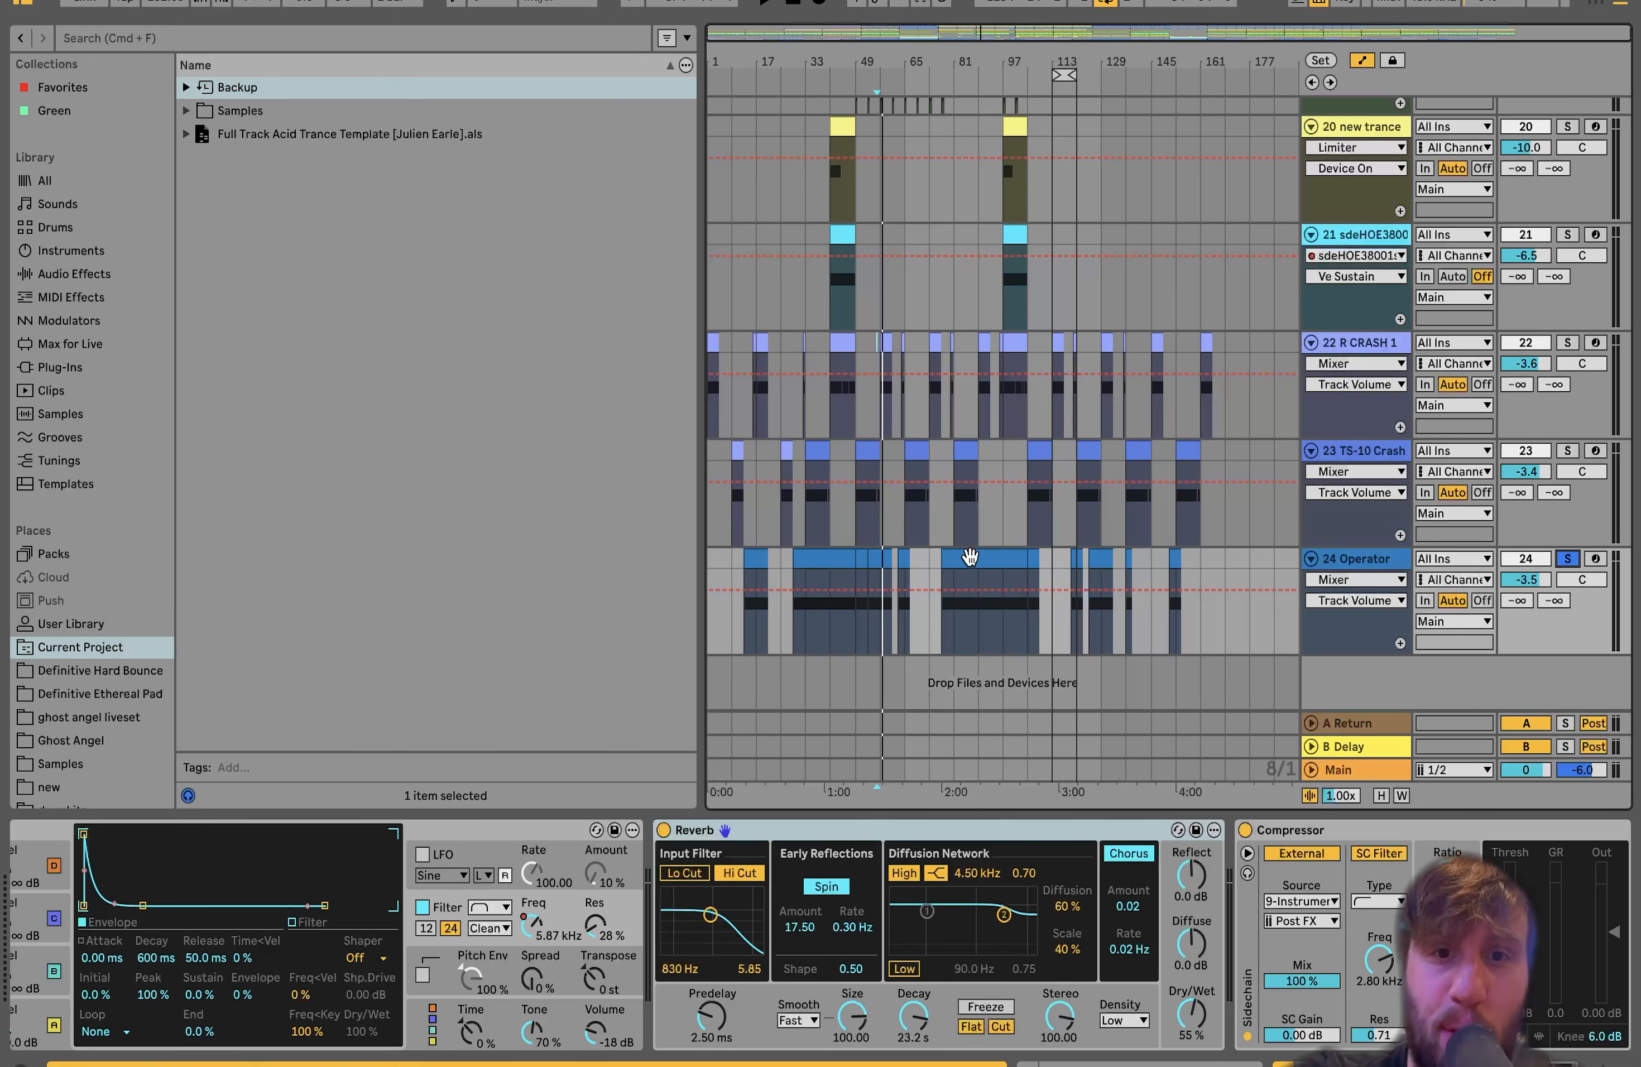
pyautogui.click(970, 556)
pyautogui.scroll(5, 975, 632)
pyautogui.press('space')
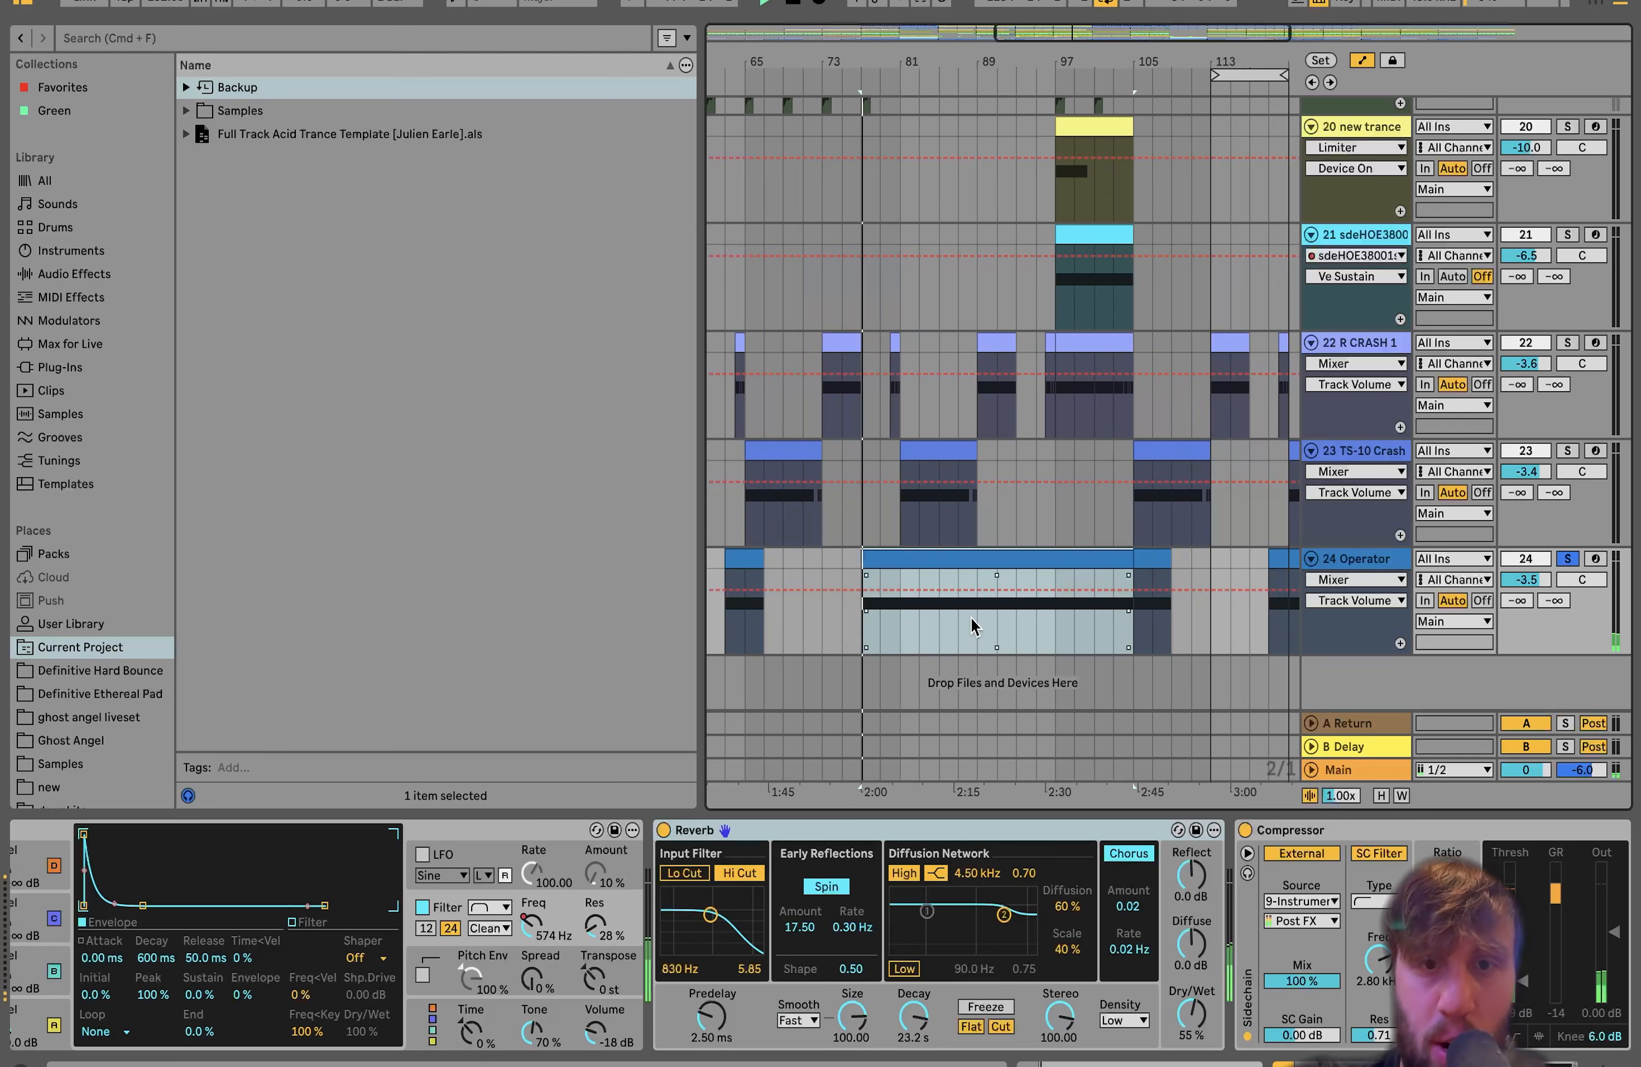
pyautogui.click(879, 632)
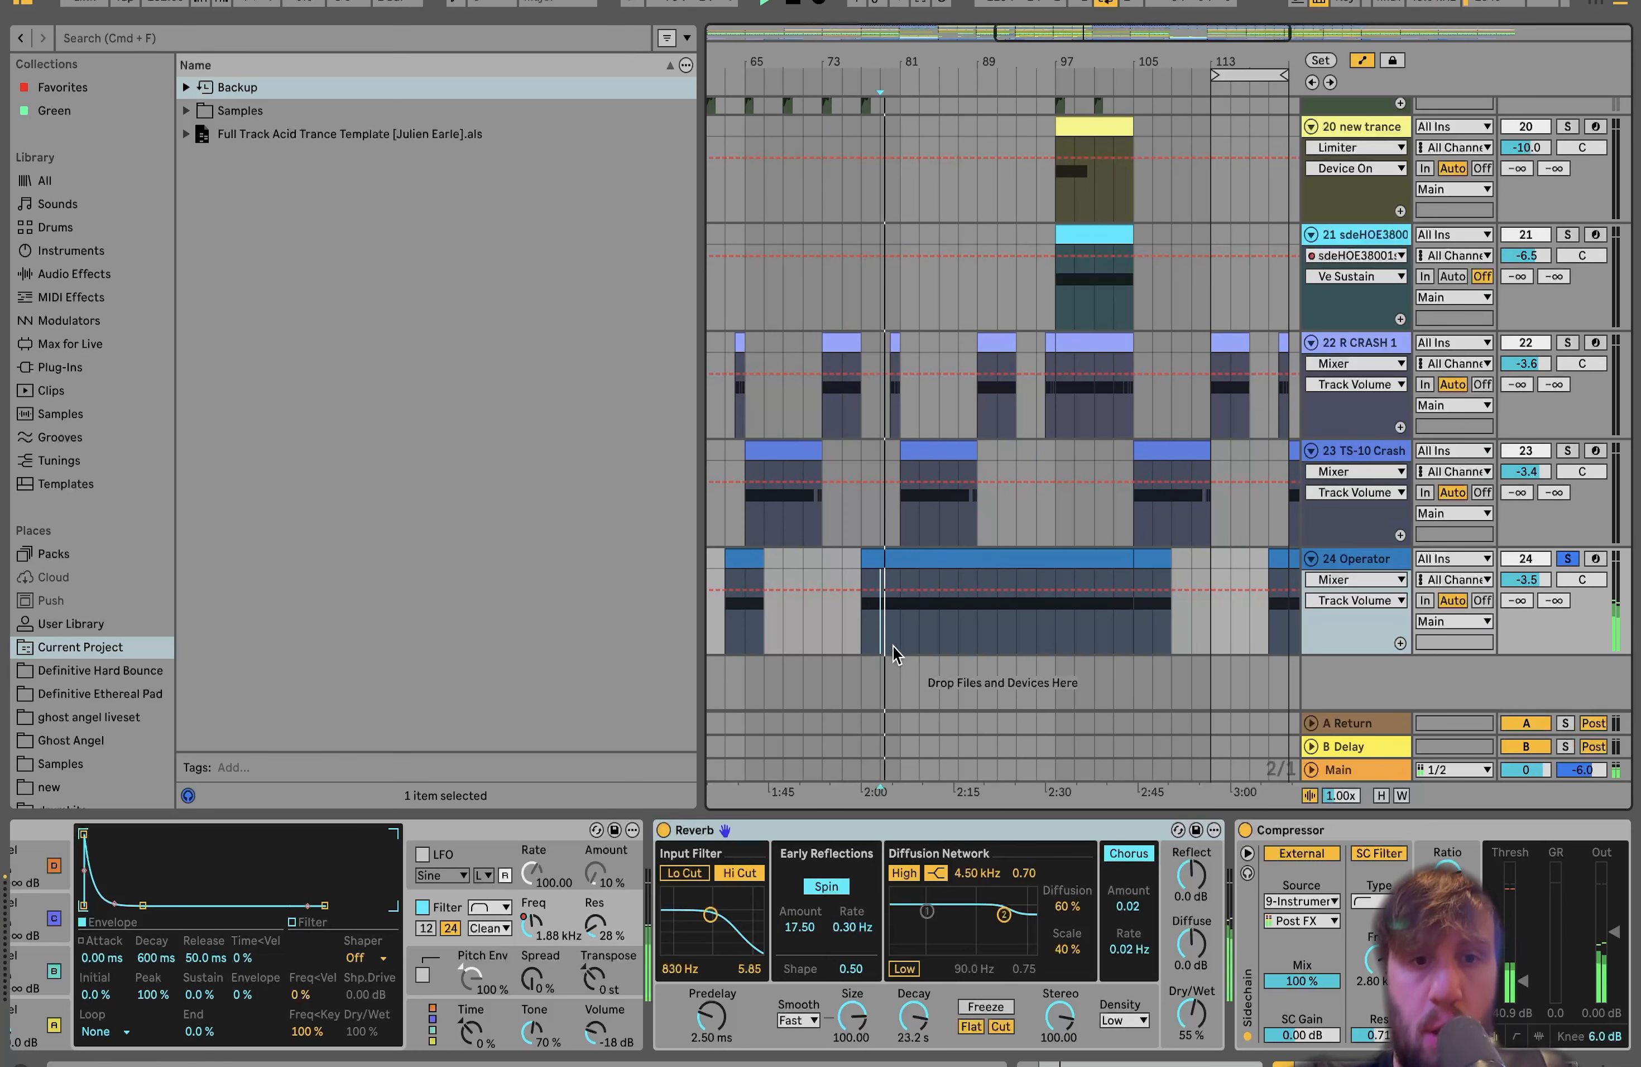
# Clear 24 Operator's solo and play the full mix from its short clip at bar 63
pyautogui.click(1569, 560)
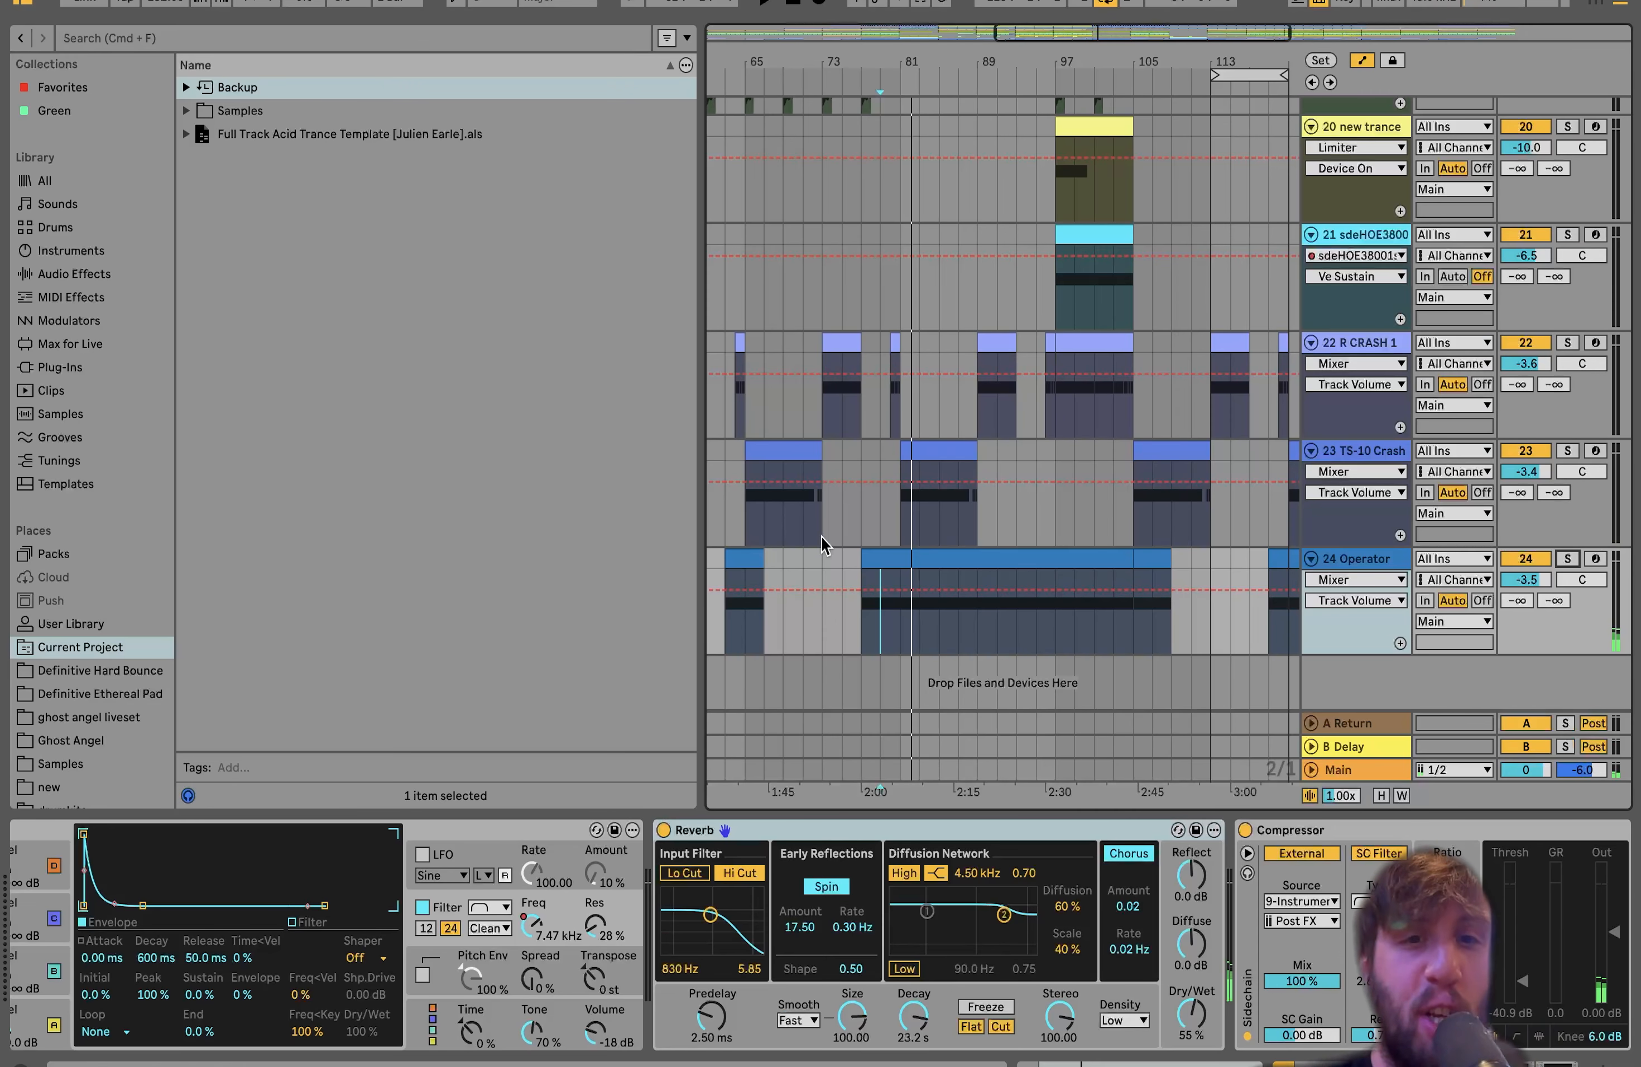
pyautogui.hscroll(-2, 976, 591)
pyautogui.scroll(-5, 976, 591)
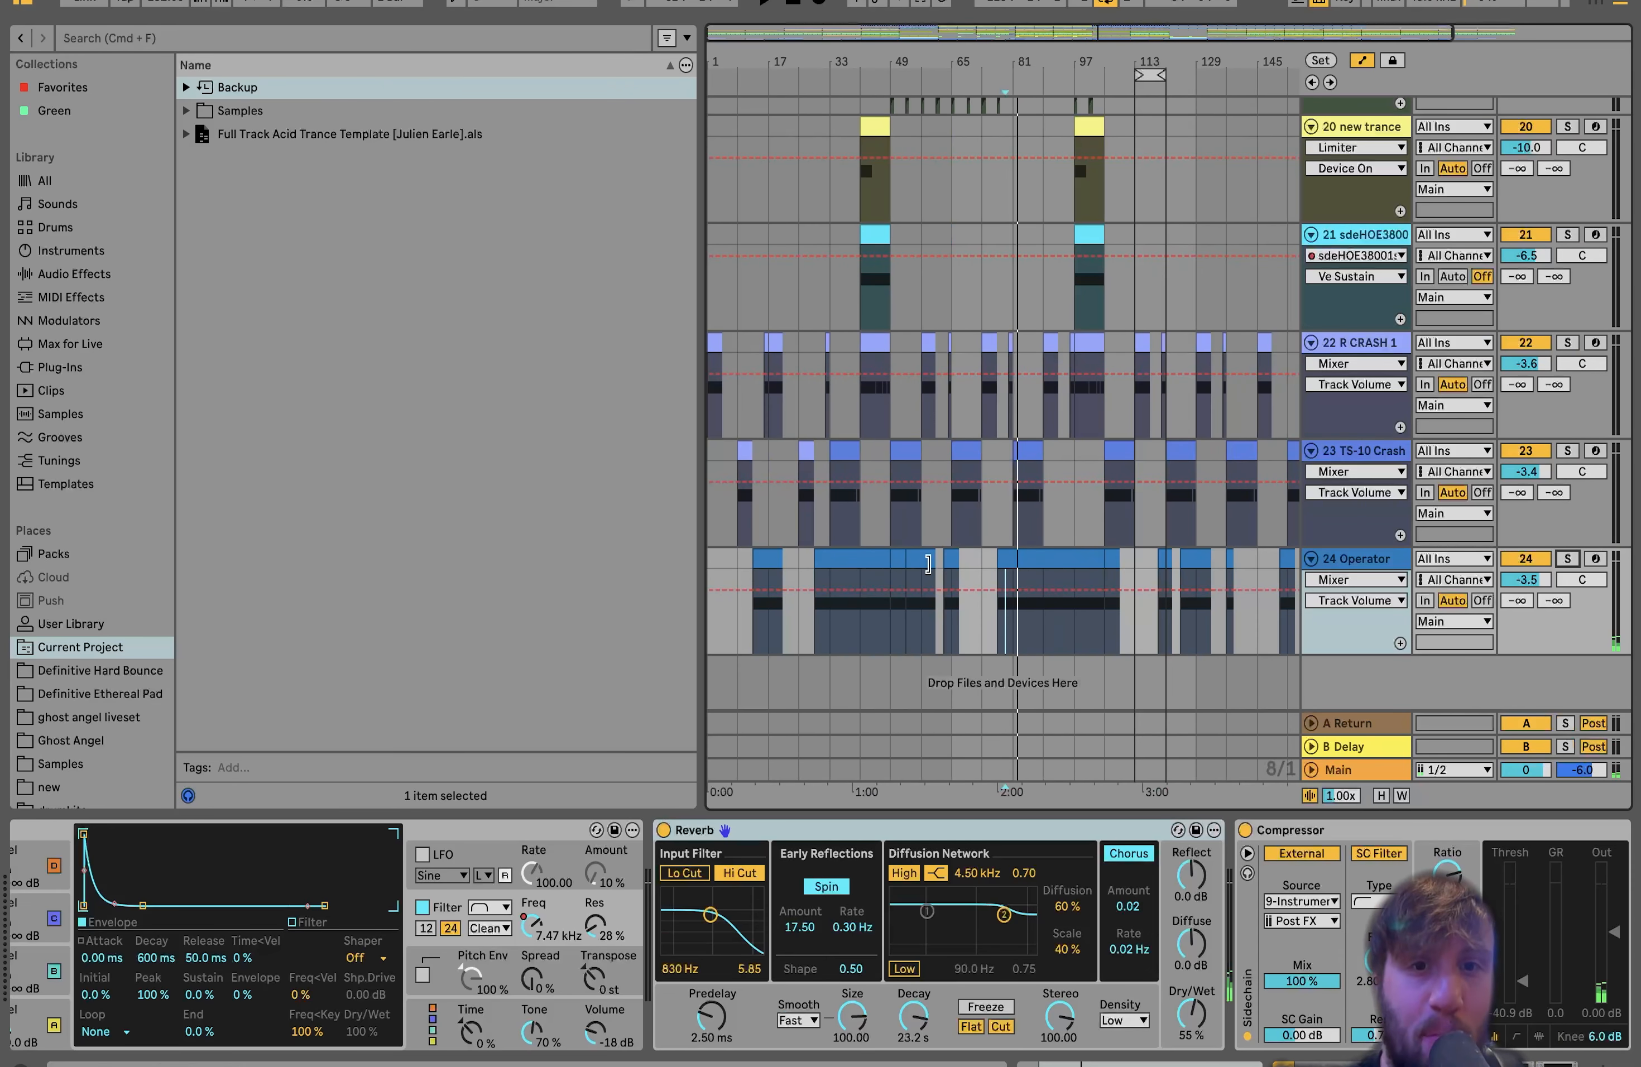
pyautogui.click(955, 557)
pyautogui.scroll(5, 953, 557)
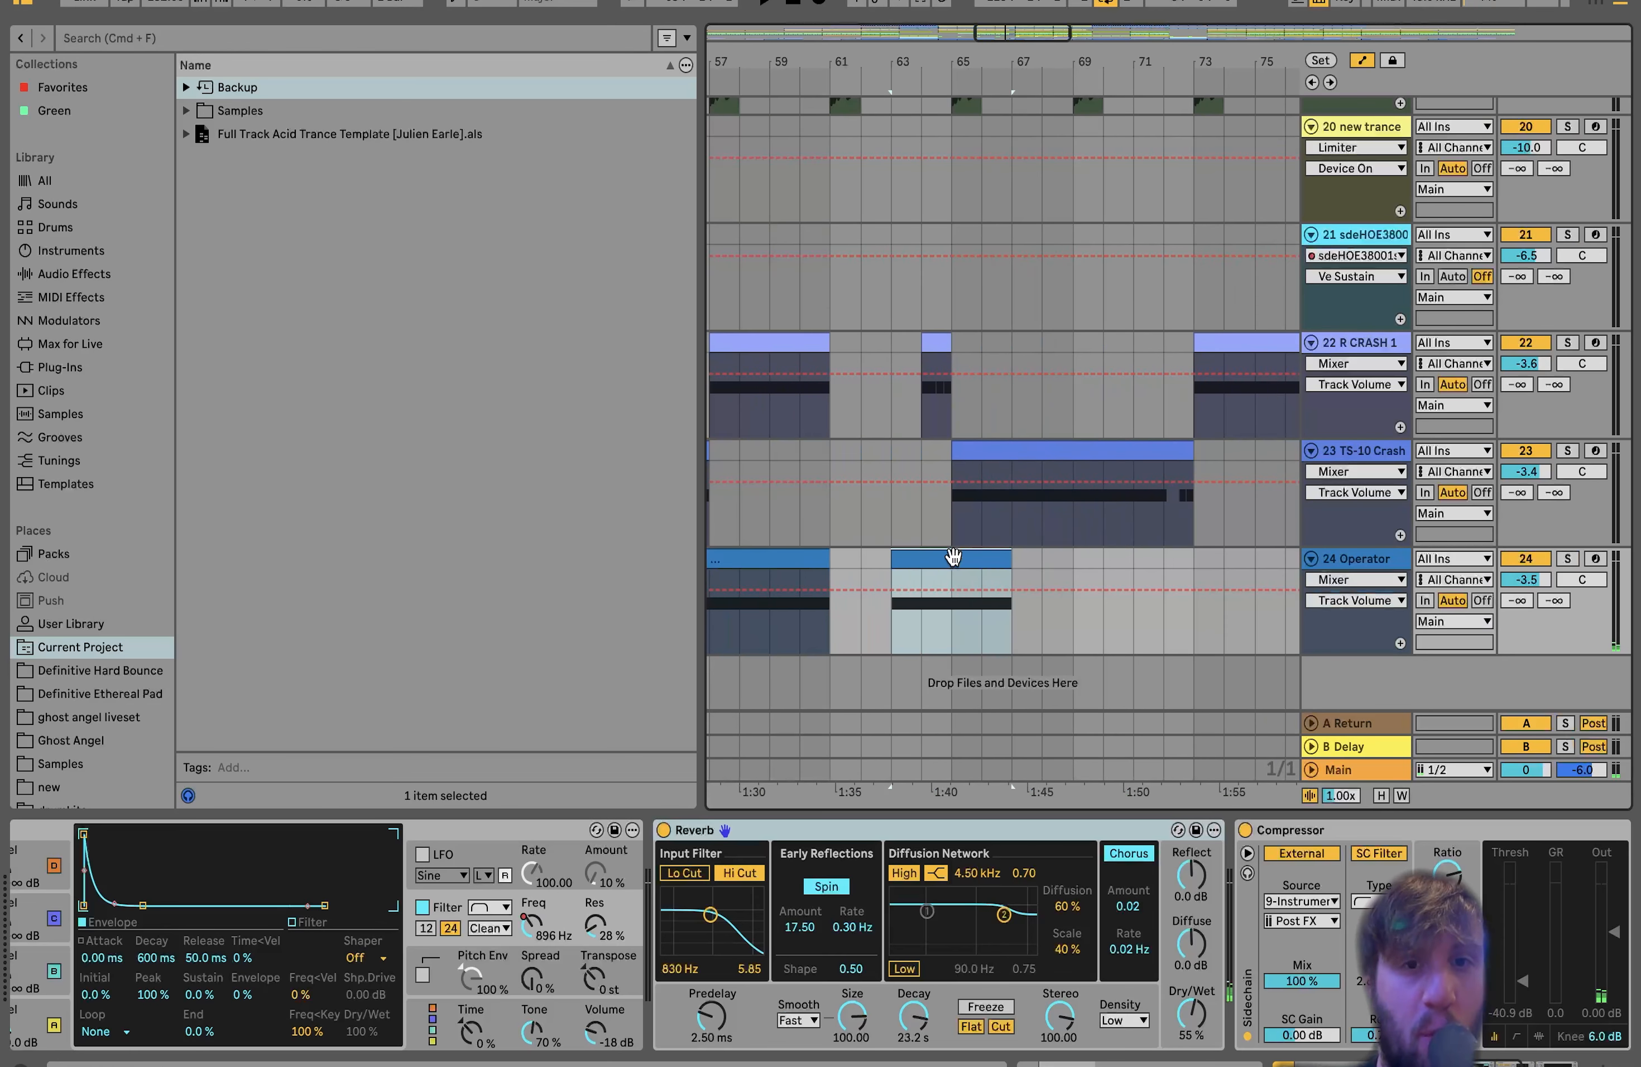
pyautogui.press('space')
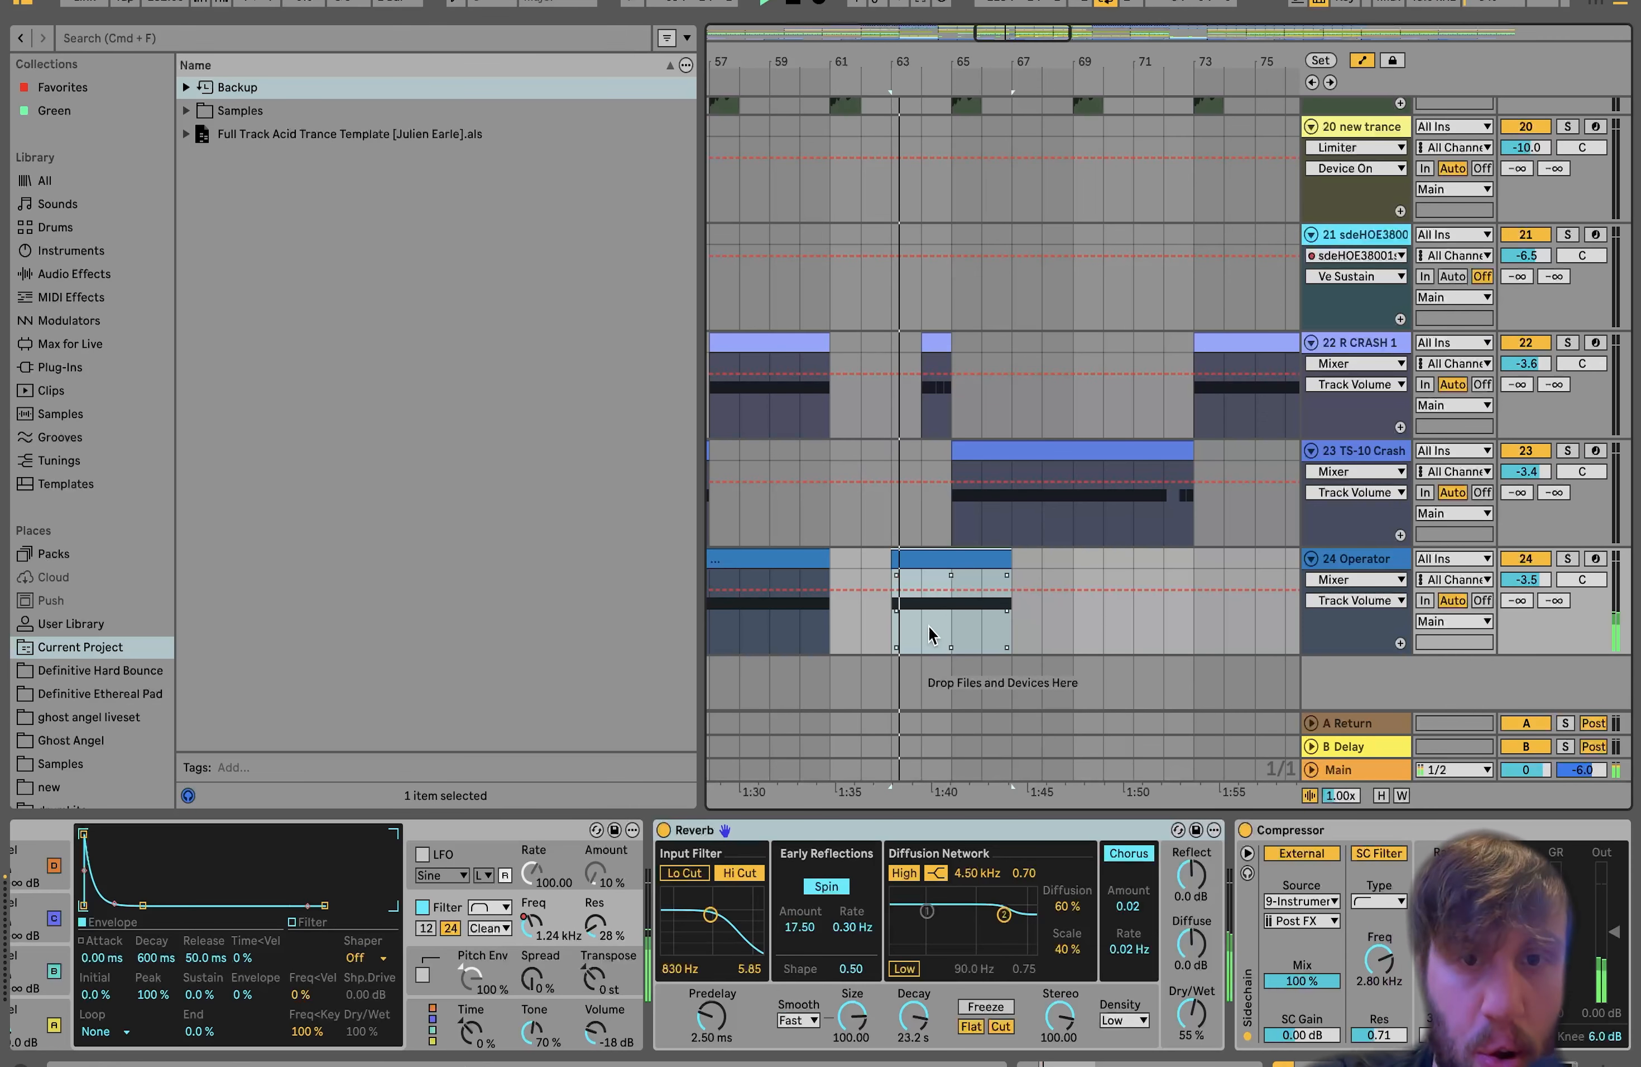
# Stop playback and show Operator's Filter Freq automation around the clip starting at bar 77
pyautogui.scroll(-3, 927, 626)
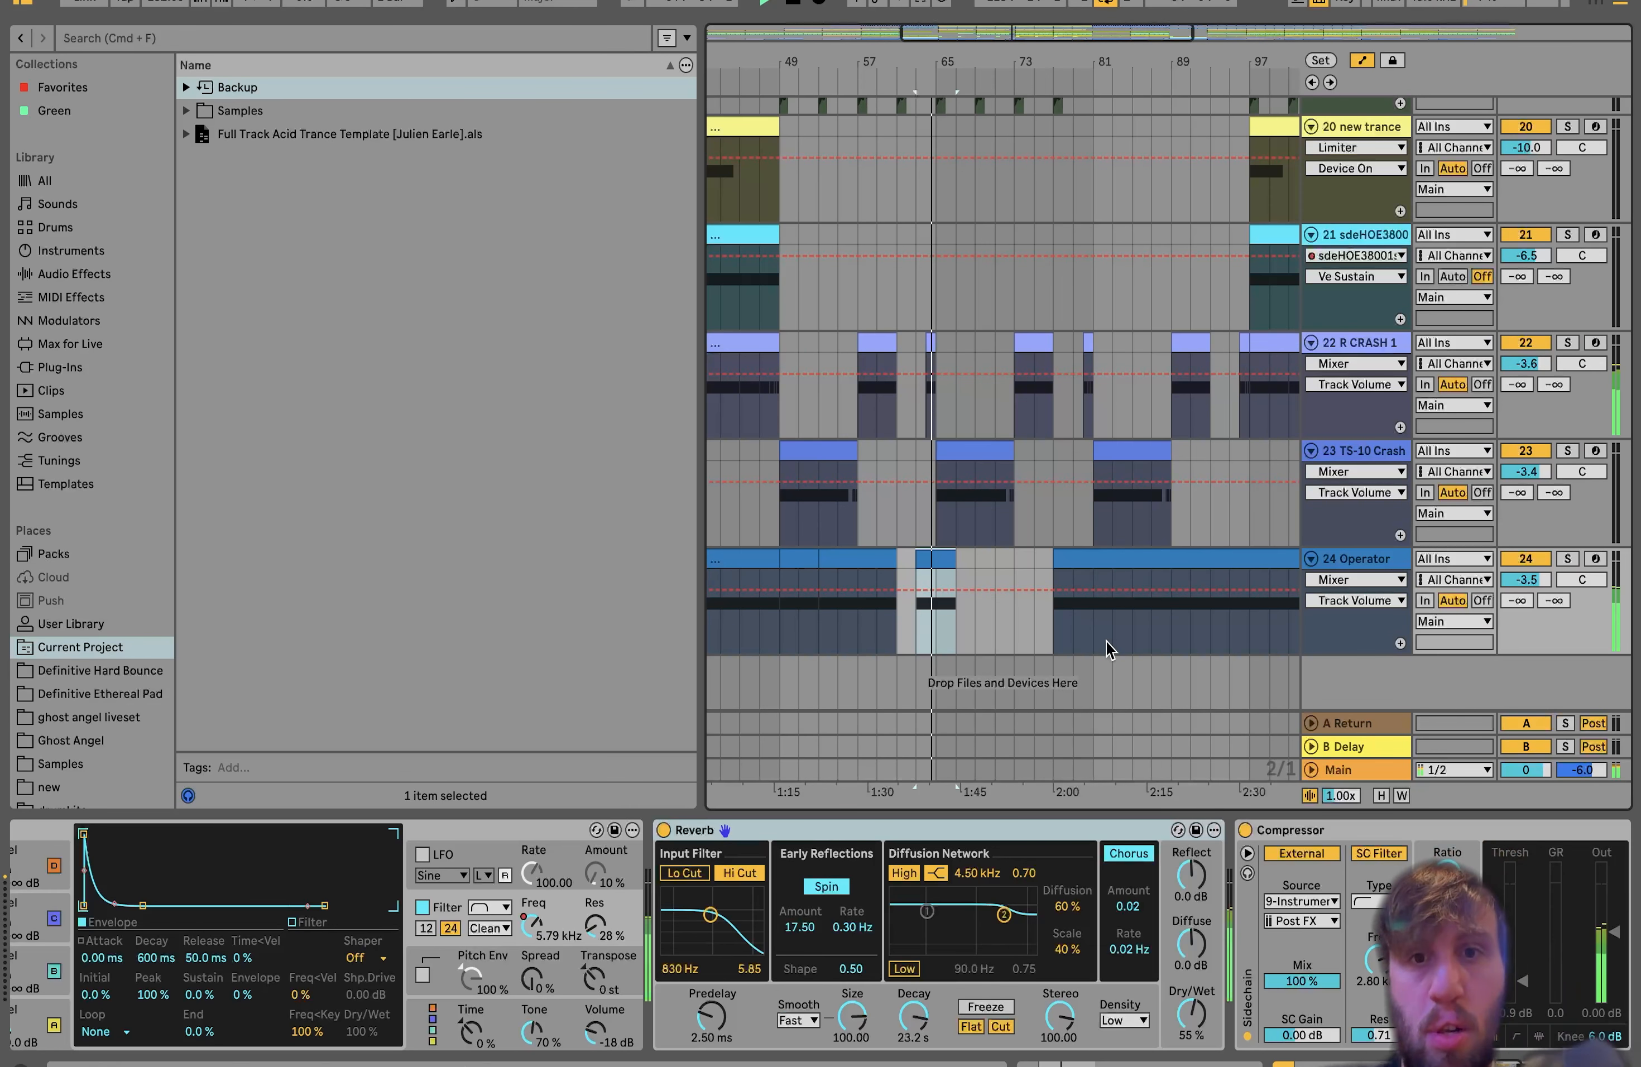
pyautogui.click(1094, 560)
pyautogui.press('space')
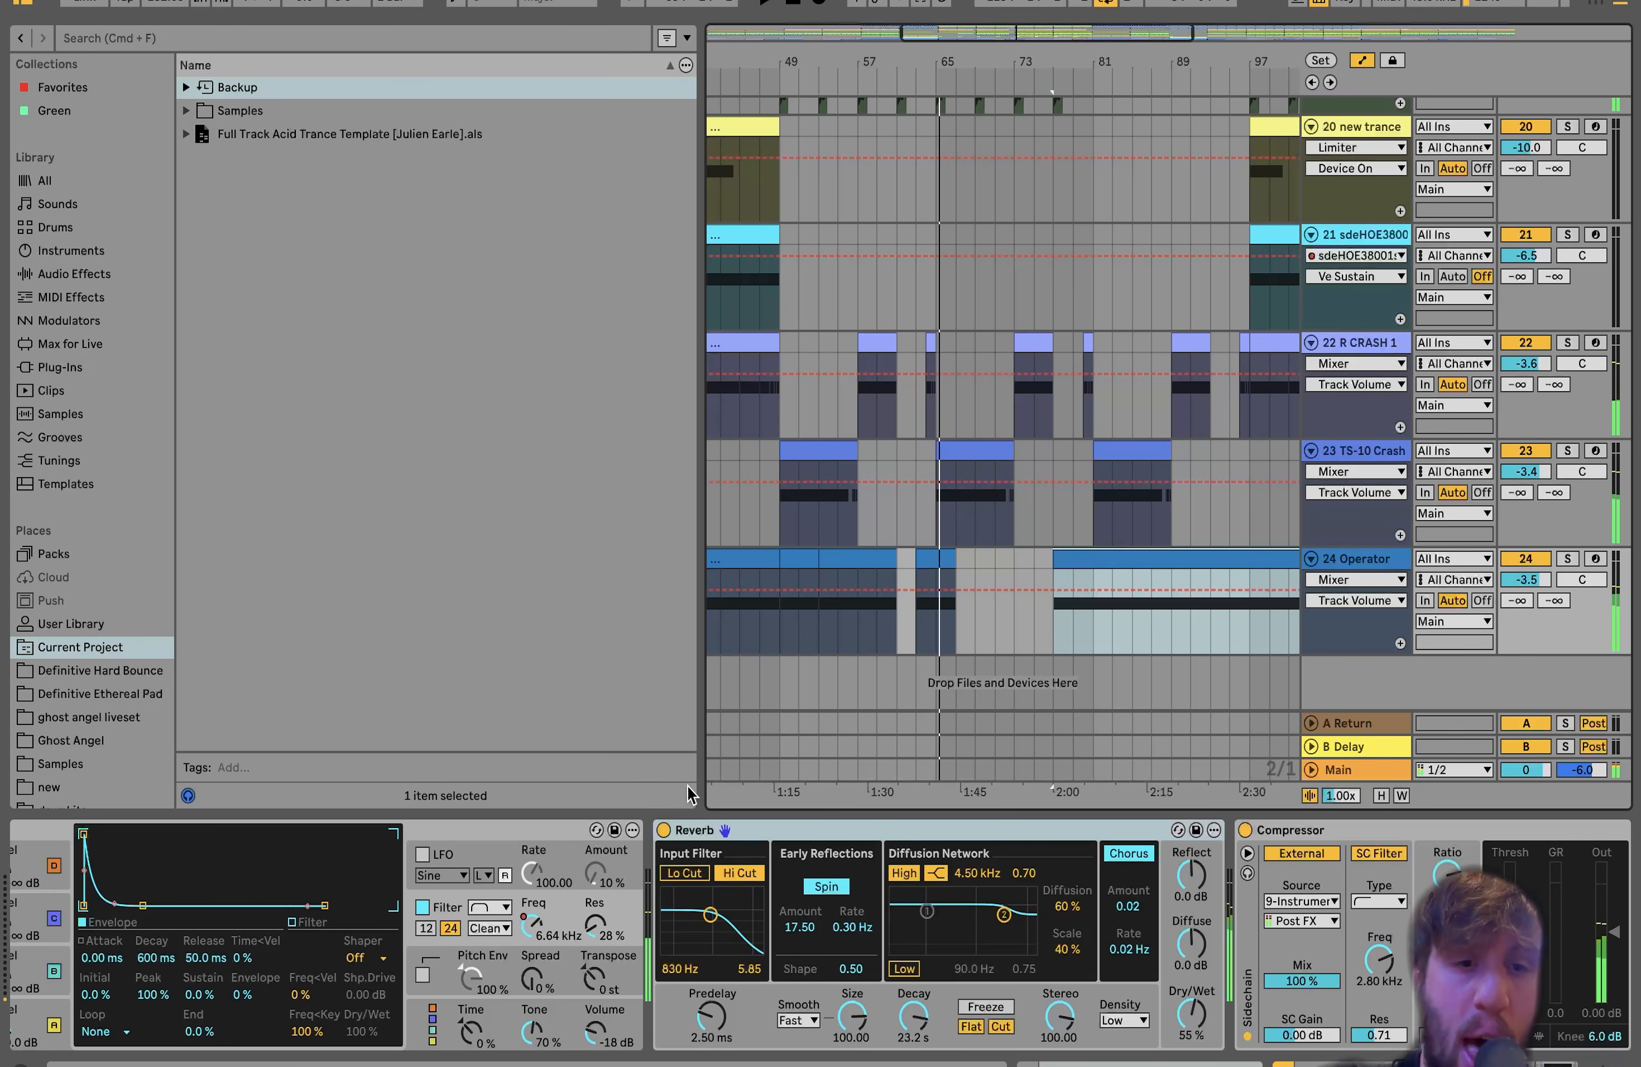
pyautogui.click(528, 924)
pyautogui.click(1099, 646)
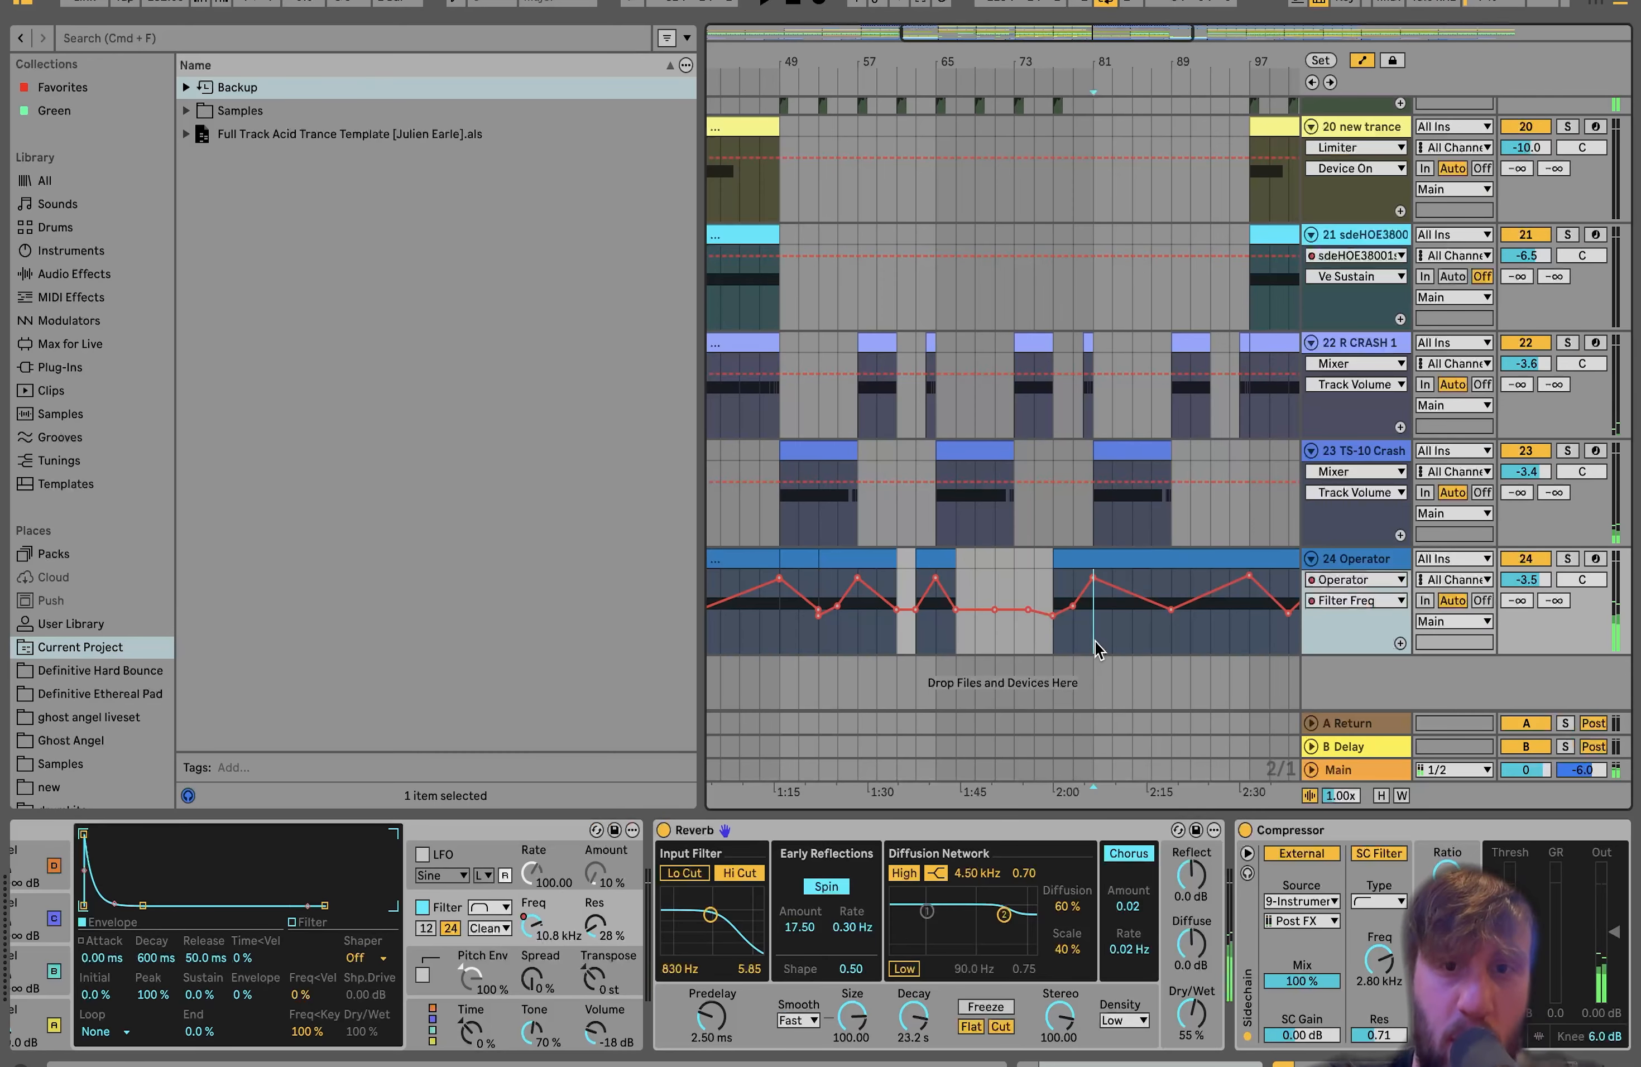
# Examine Operator's Filter Freq automation across the arrangement and play the full mix from its clip at bar 137
pyautogui.hscroll(5, 1196, 641)
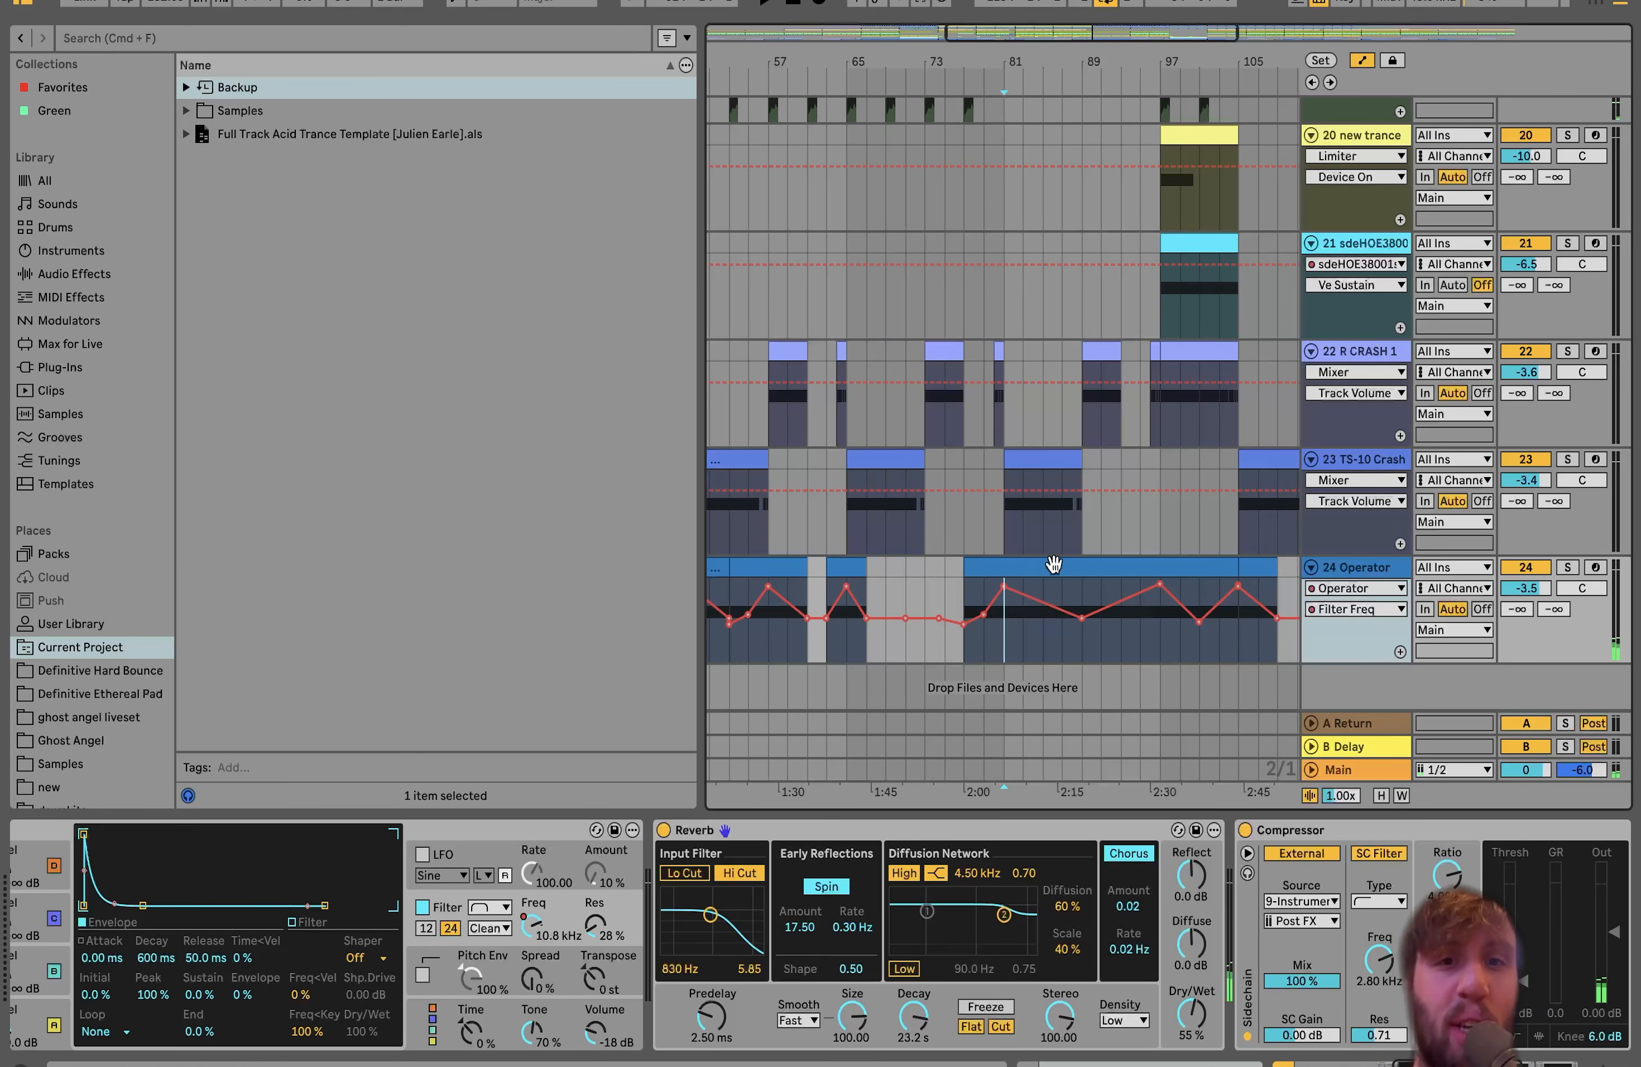
pyautogui.scroll(-4, 1028, 630)
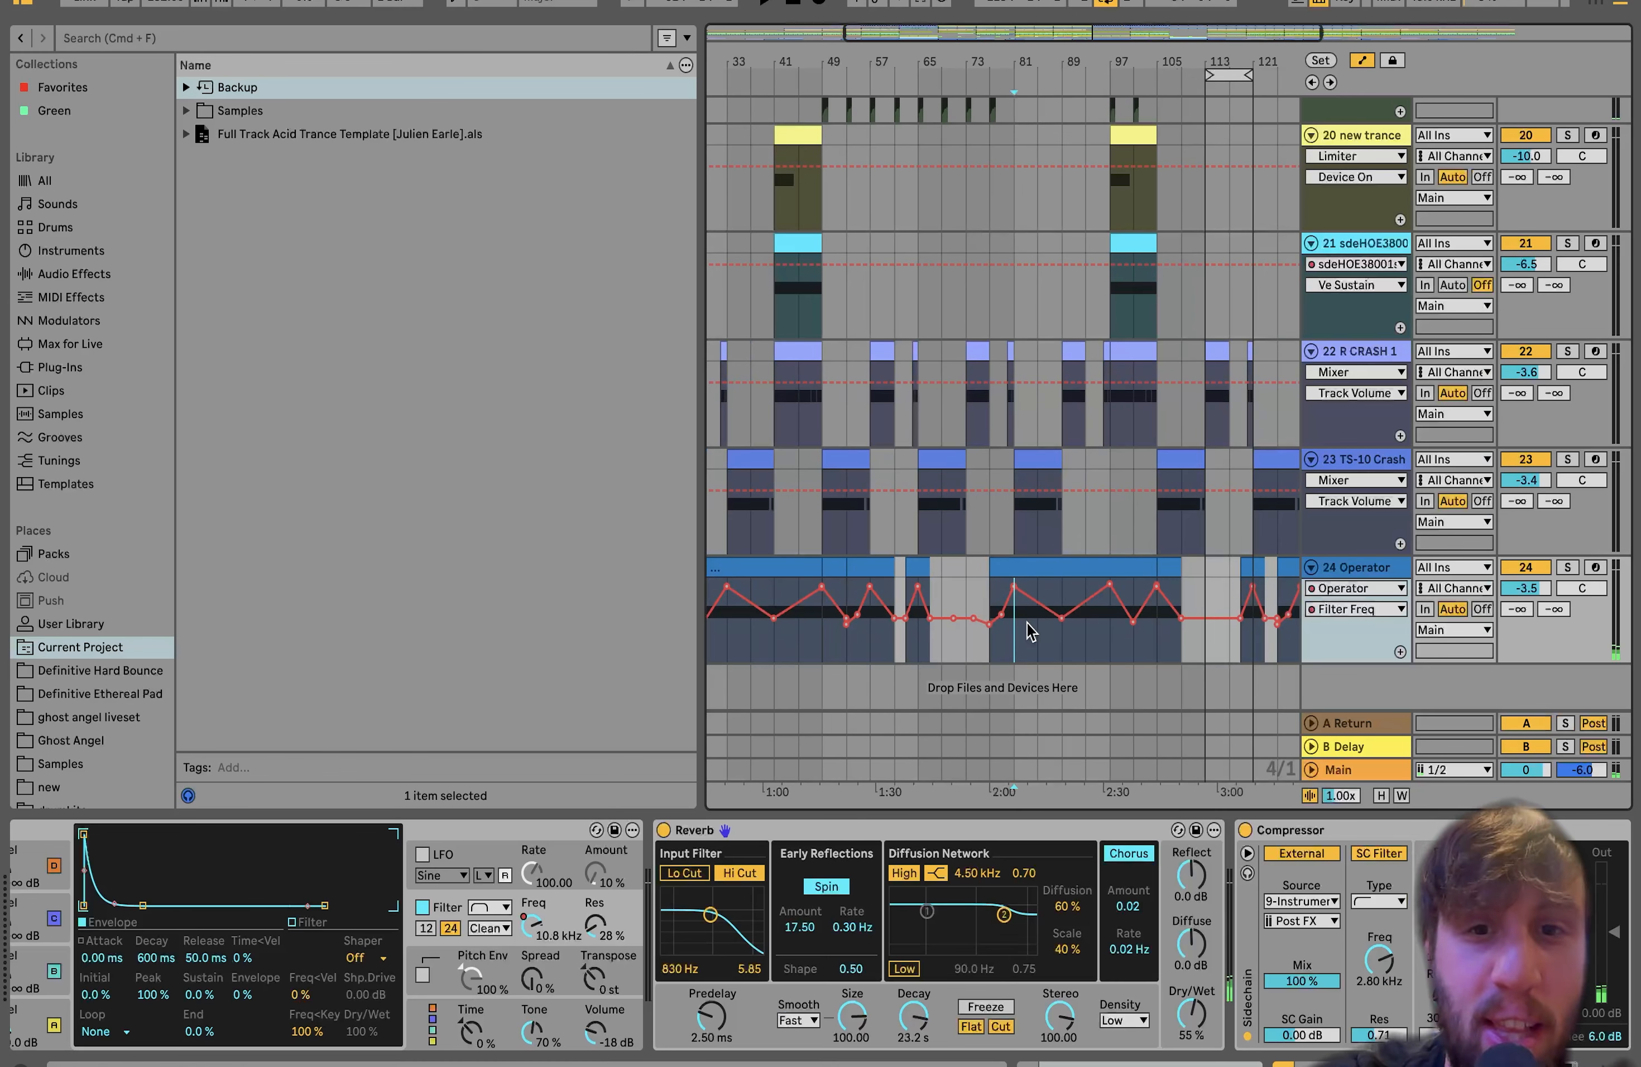
pyautogui.hscroll(5, 1236, 631)
pyautogui.scroll(5, 1236, 631)
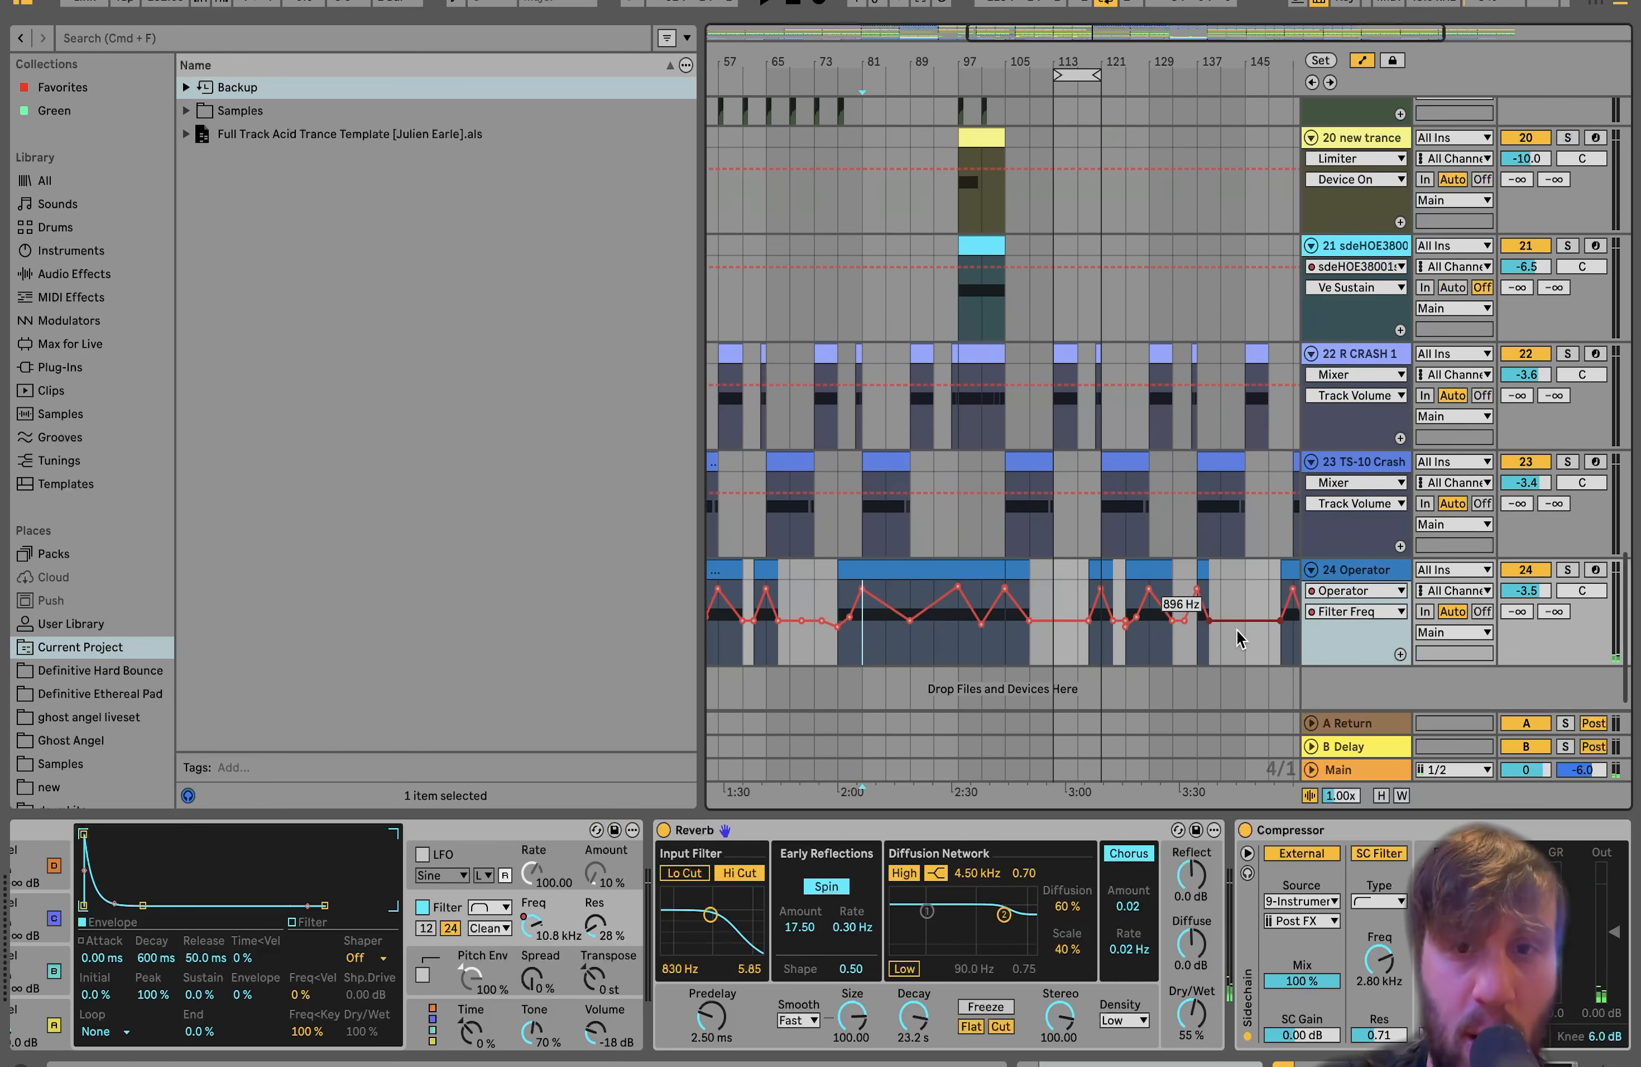
pyautogui.click(1161, 558)
pyautogui.press('space')
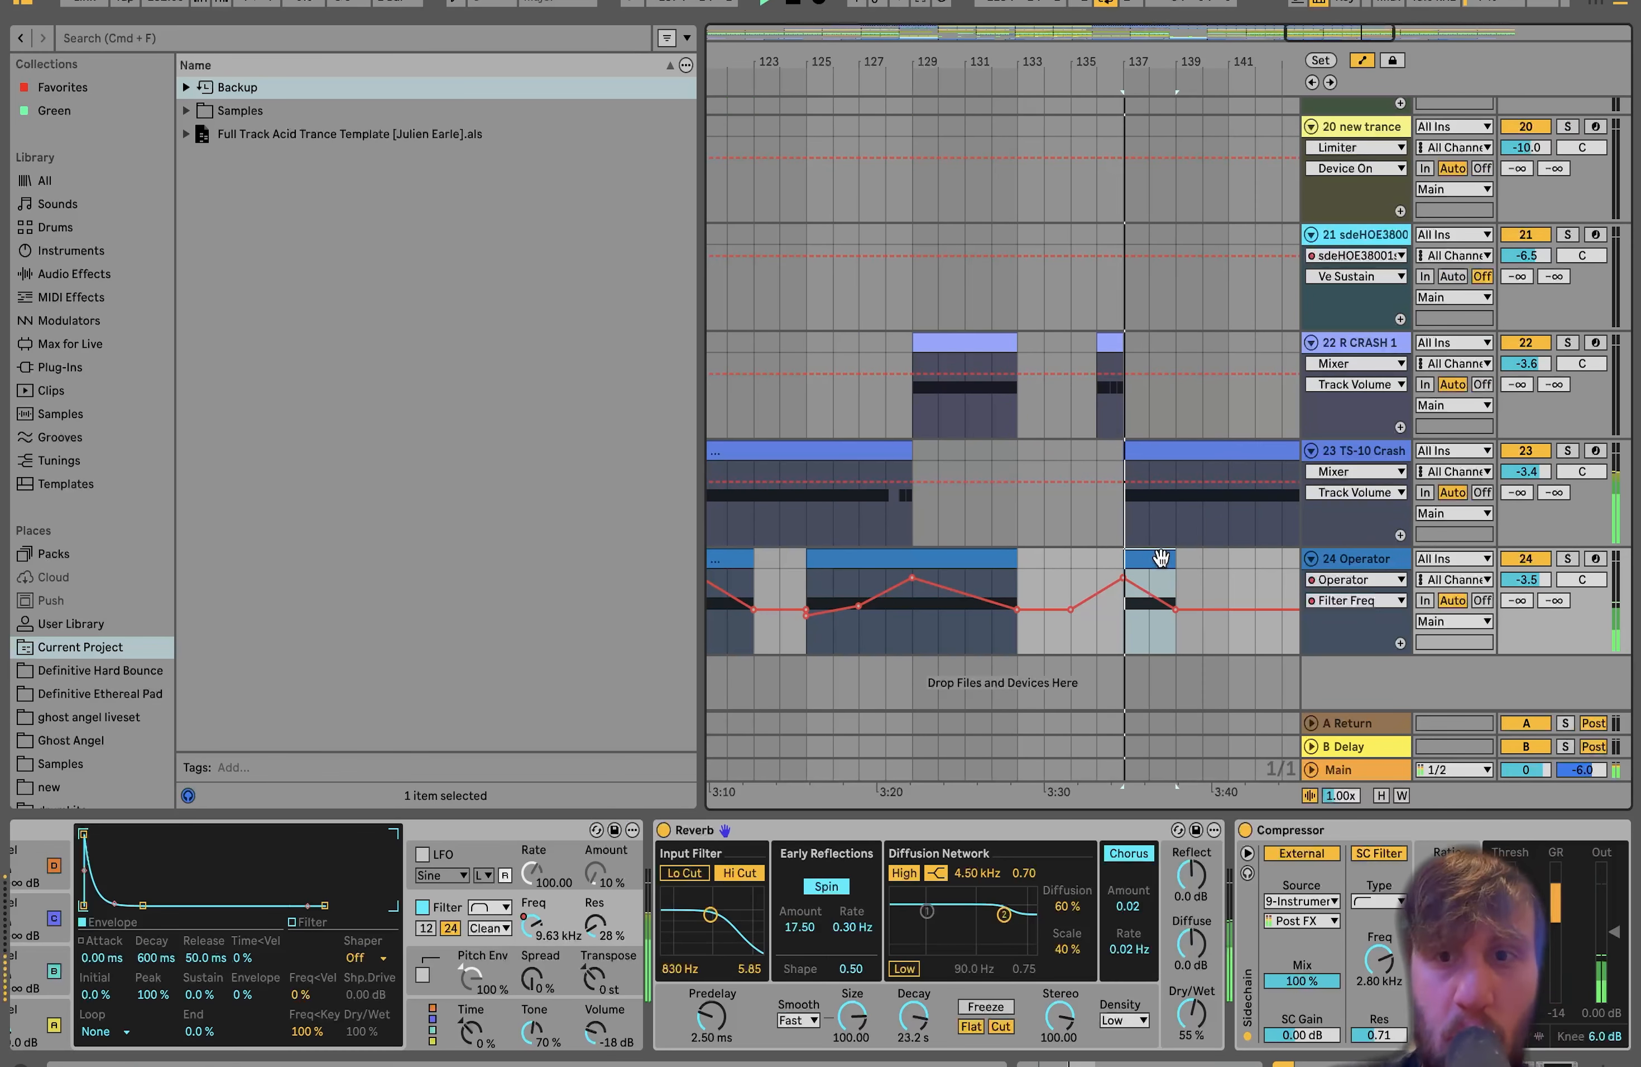
pyautogui.scroll(-3, 1161, 558)
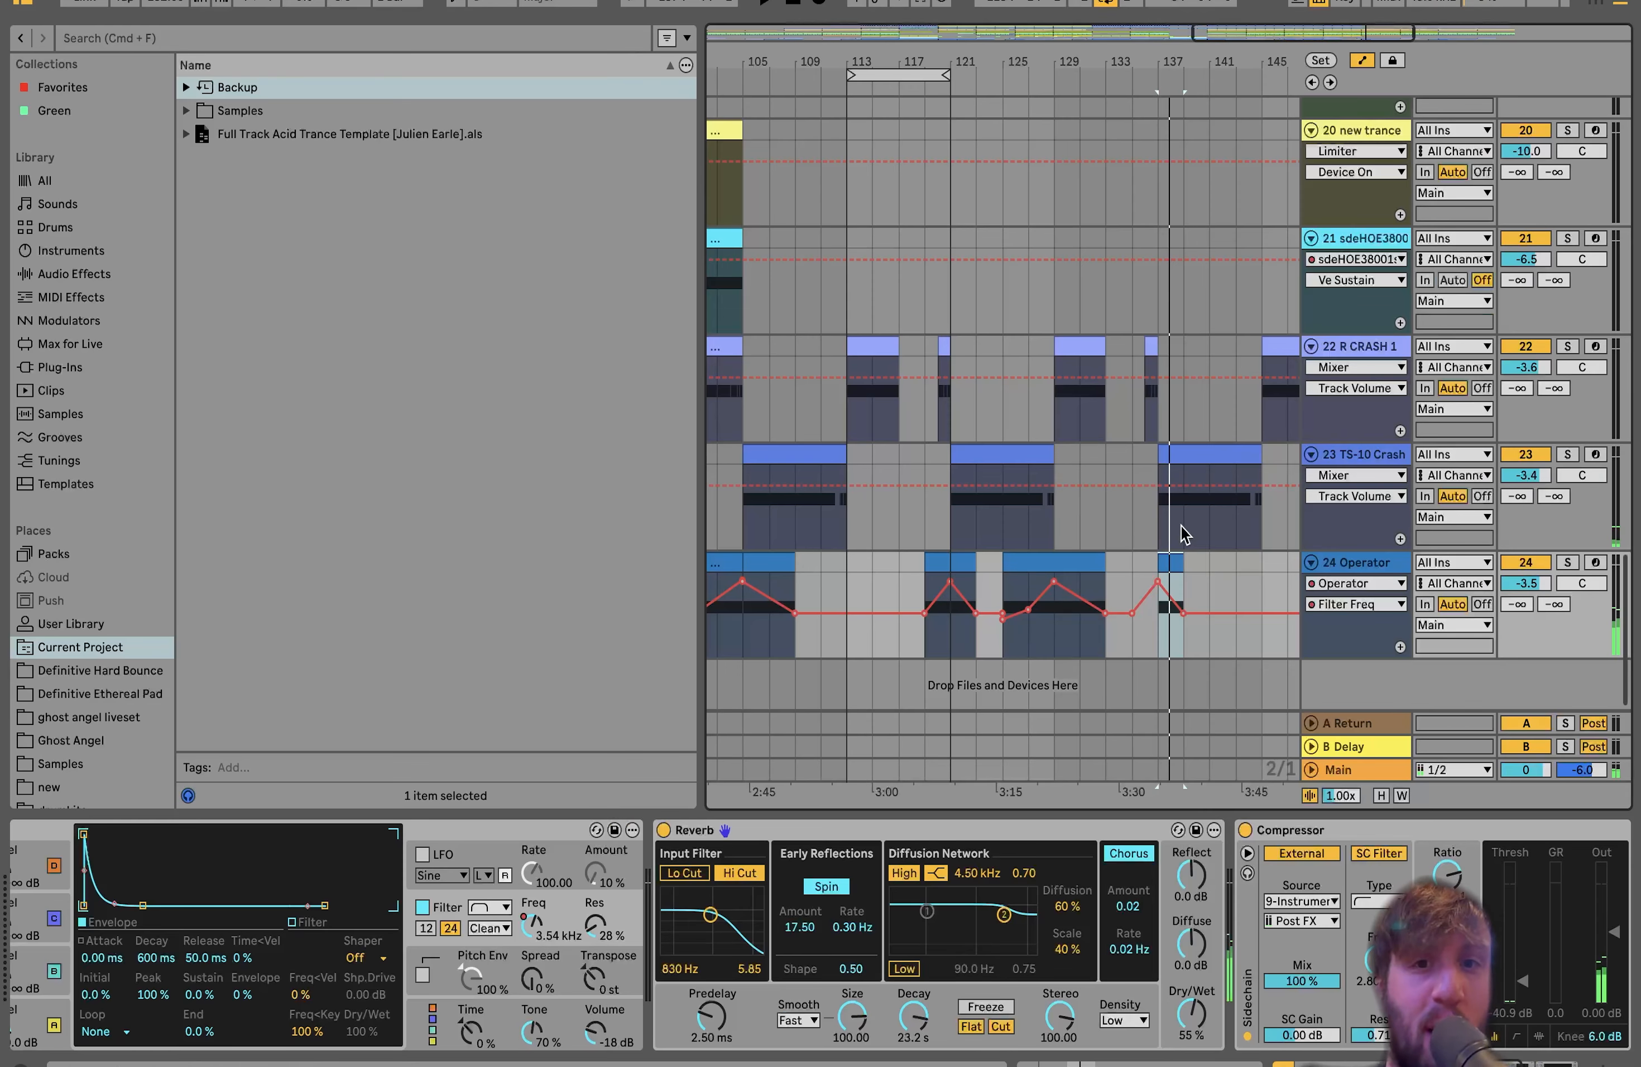
pyautogui.scroll(-4, 1175, 540)
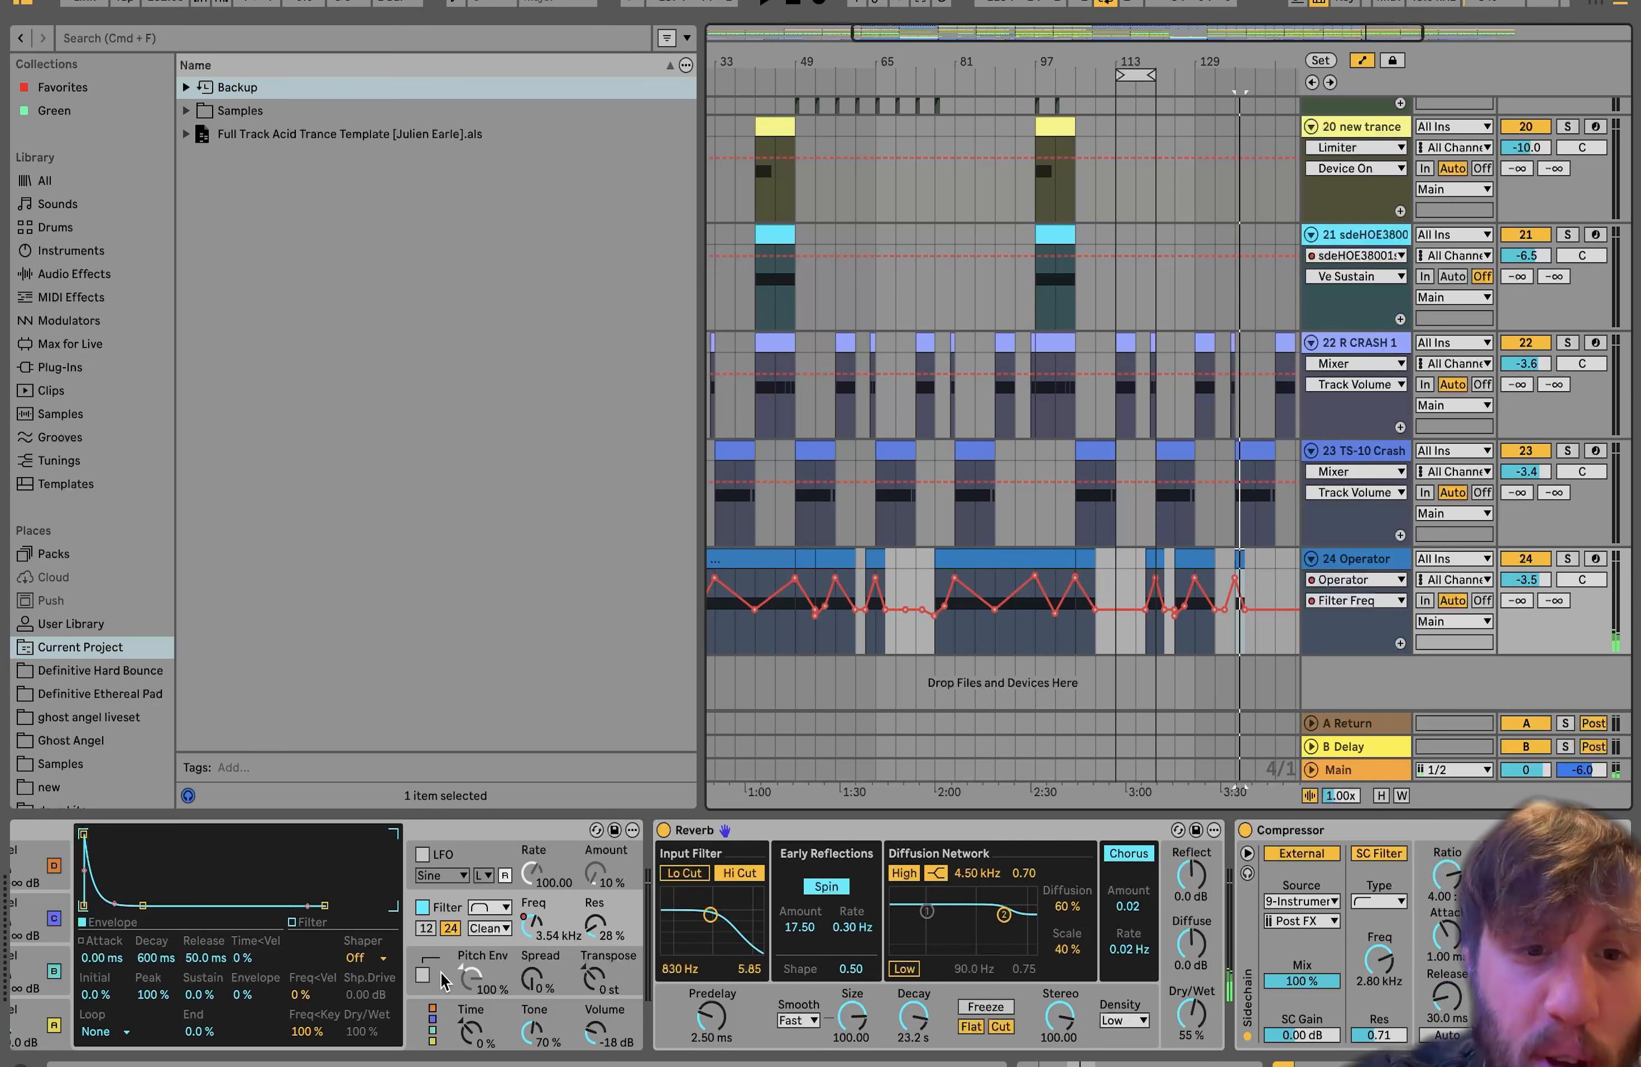
# Examine oscillator A's envelope in 24 Operator, including its Sustain, and return to the filter envelope and Filter Freq automation
pyautogui.hscroll(-5, 416, 970)
pyautogui.click(207, 1015)
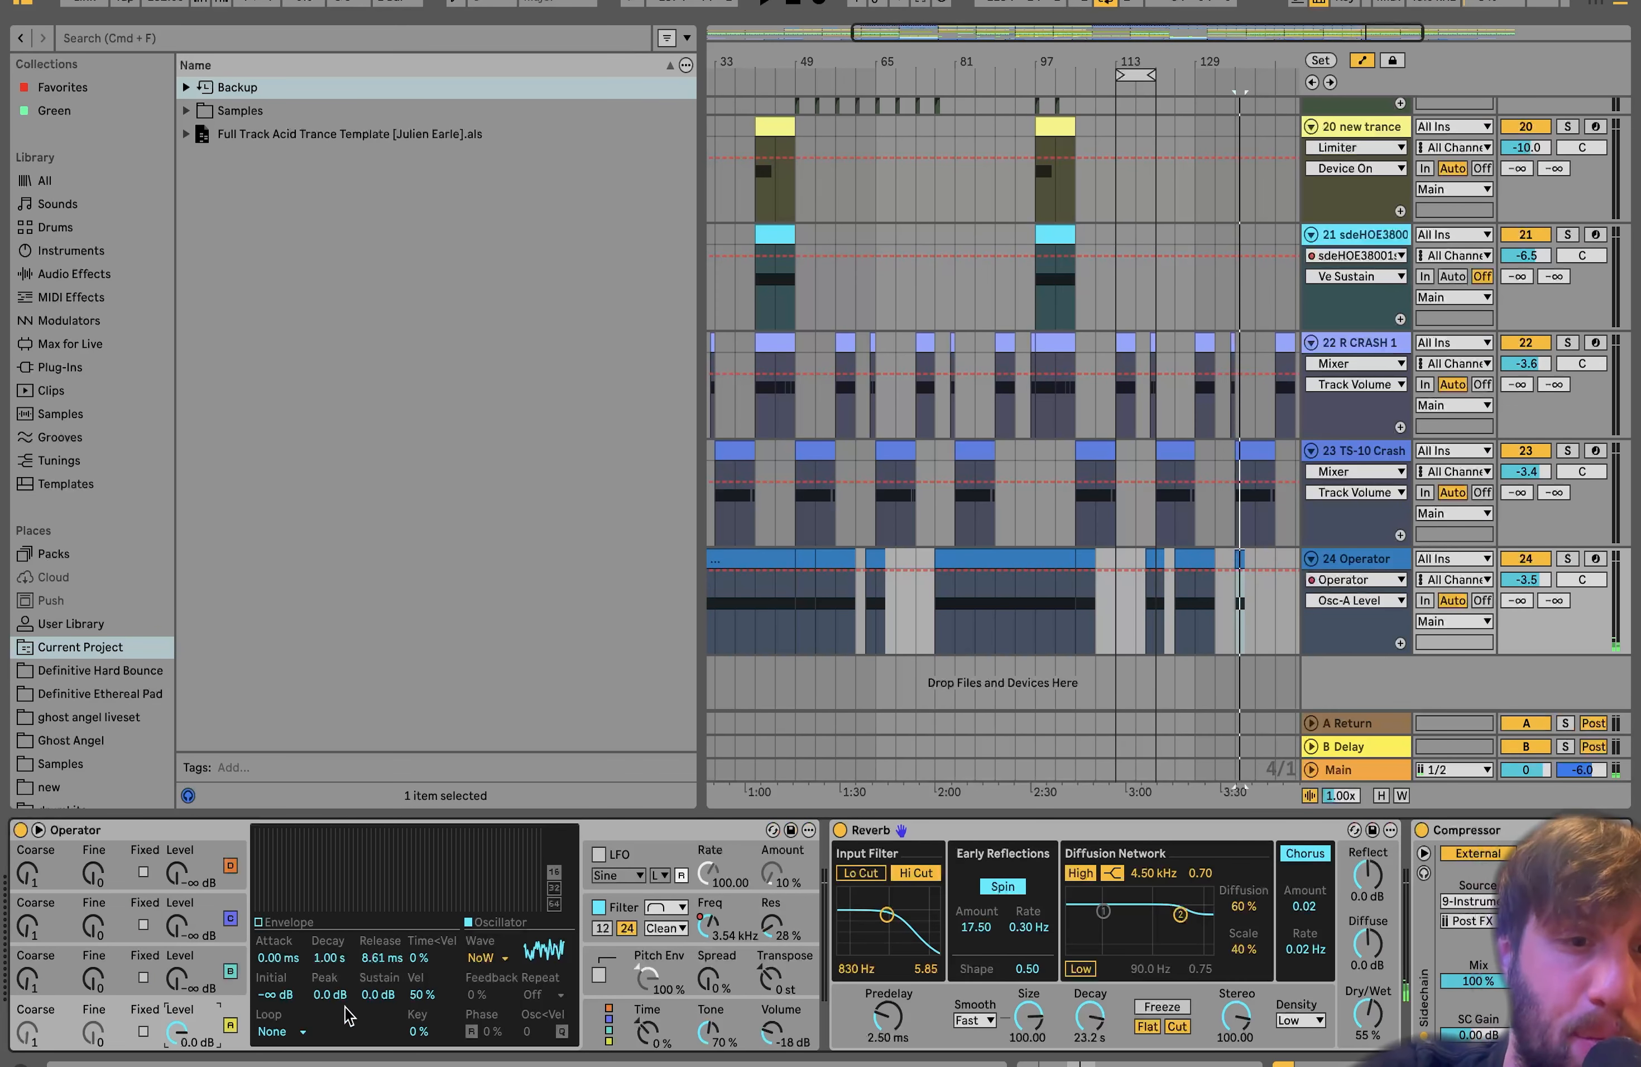
pyautogui.click(377, 995)
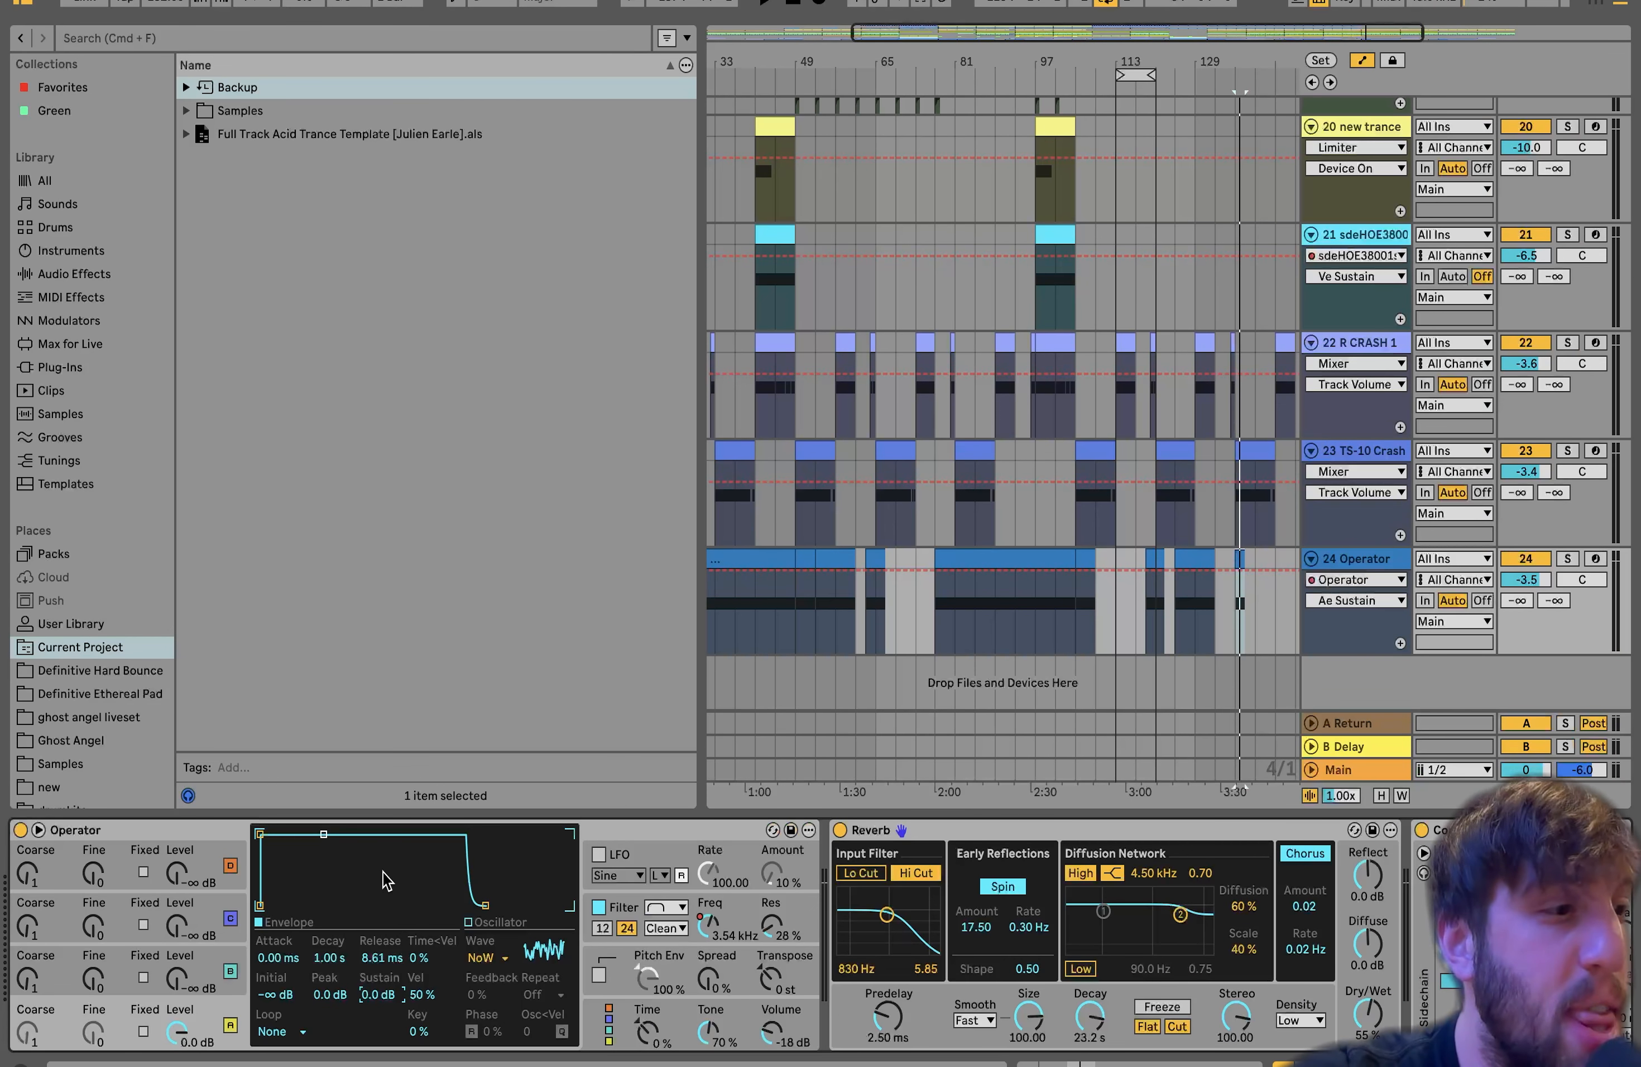
pyautogui.click(707, 935)
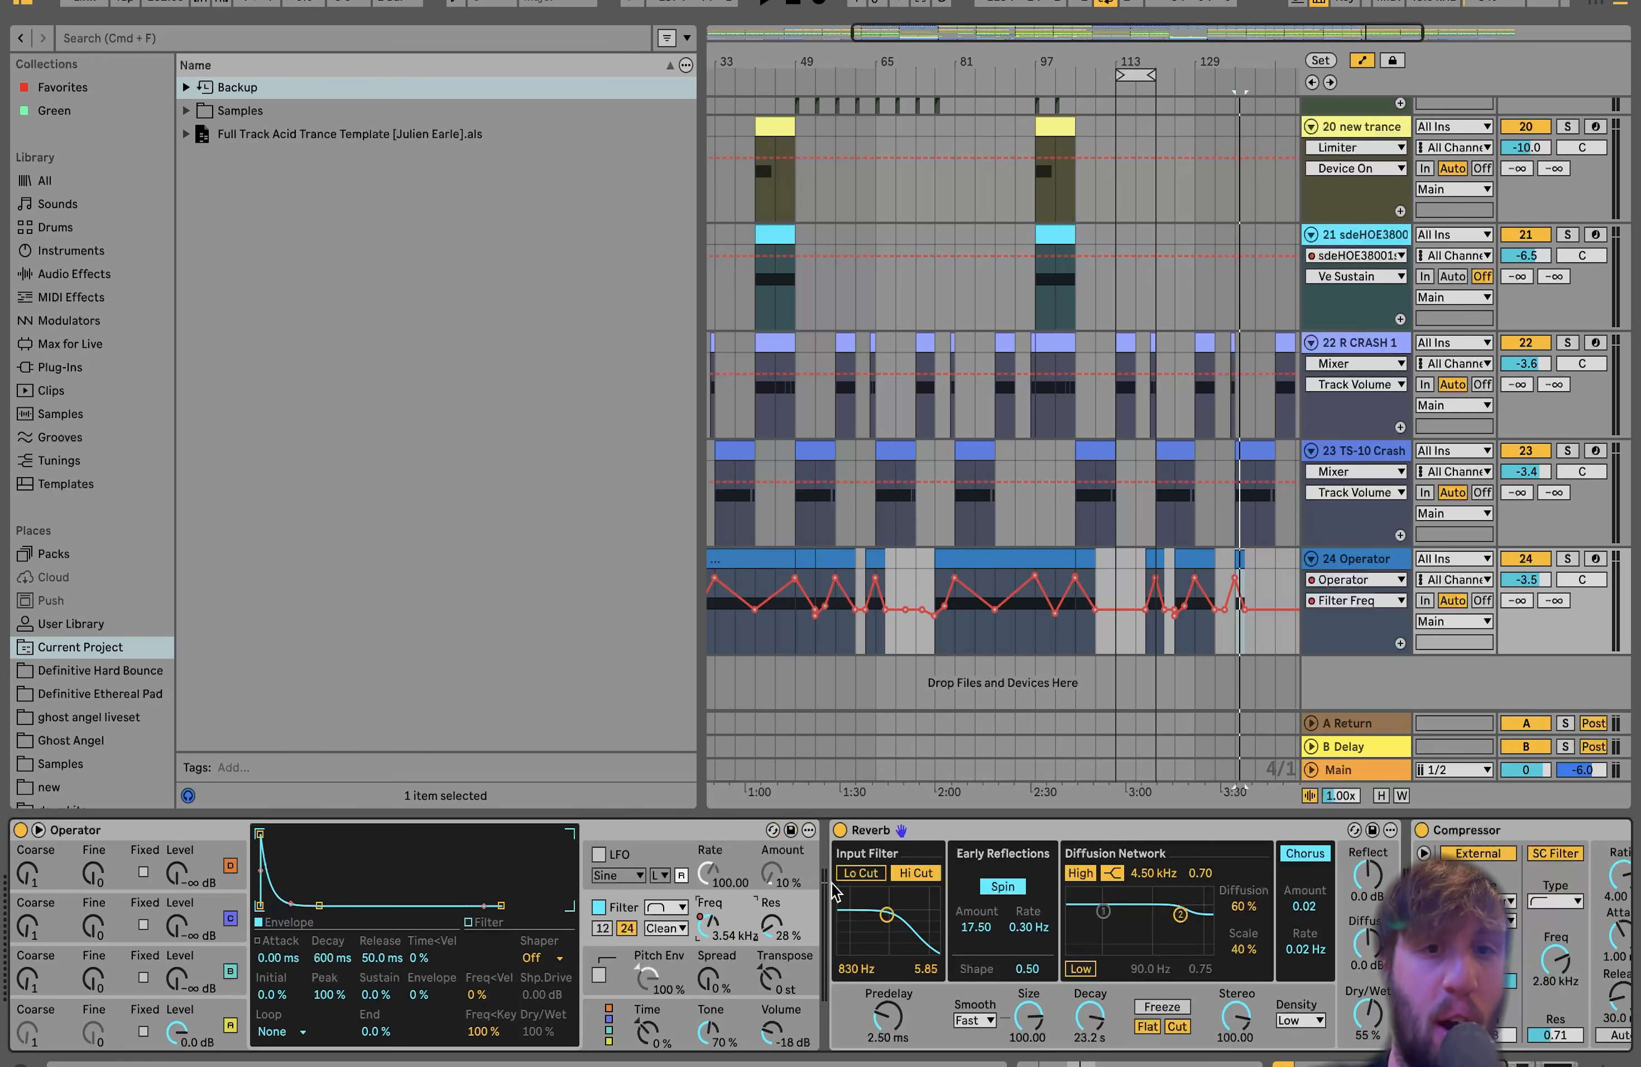
# Deactivate the Reverb, Compressor and Auto Filter together on 24 Operator and solo the track
pyautogui.click(907, 830)
pyautogui.hscroll(5, 907, 829)
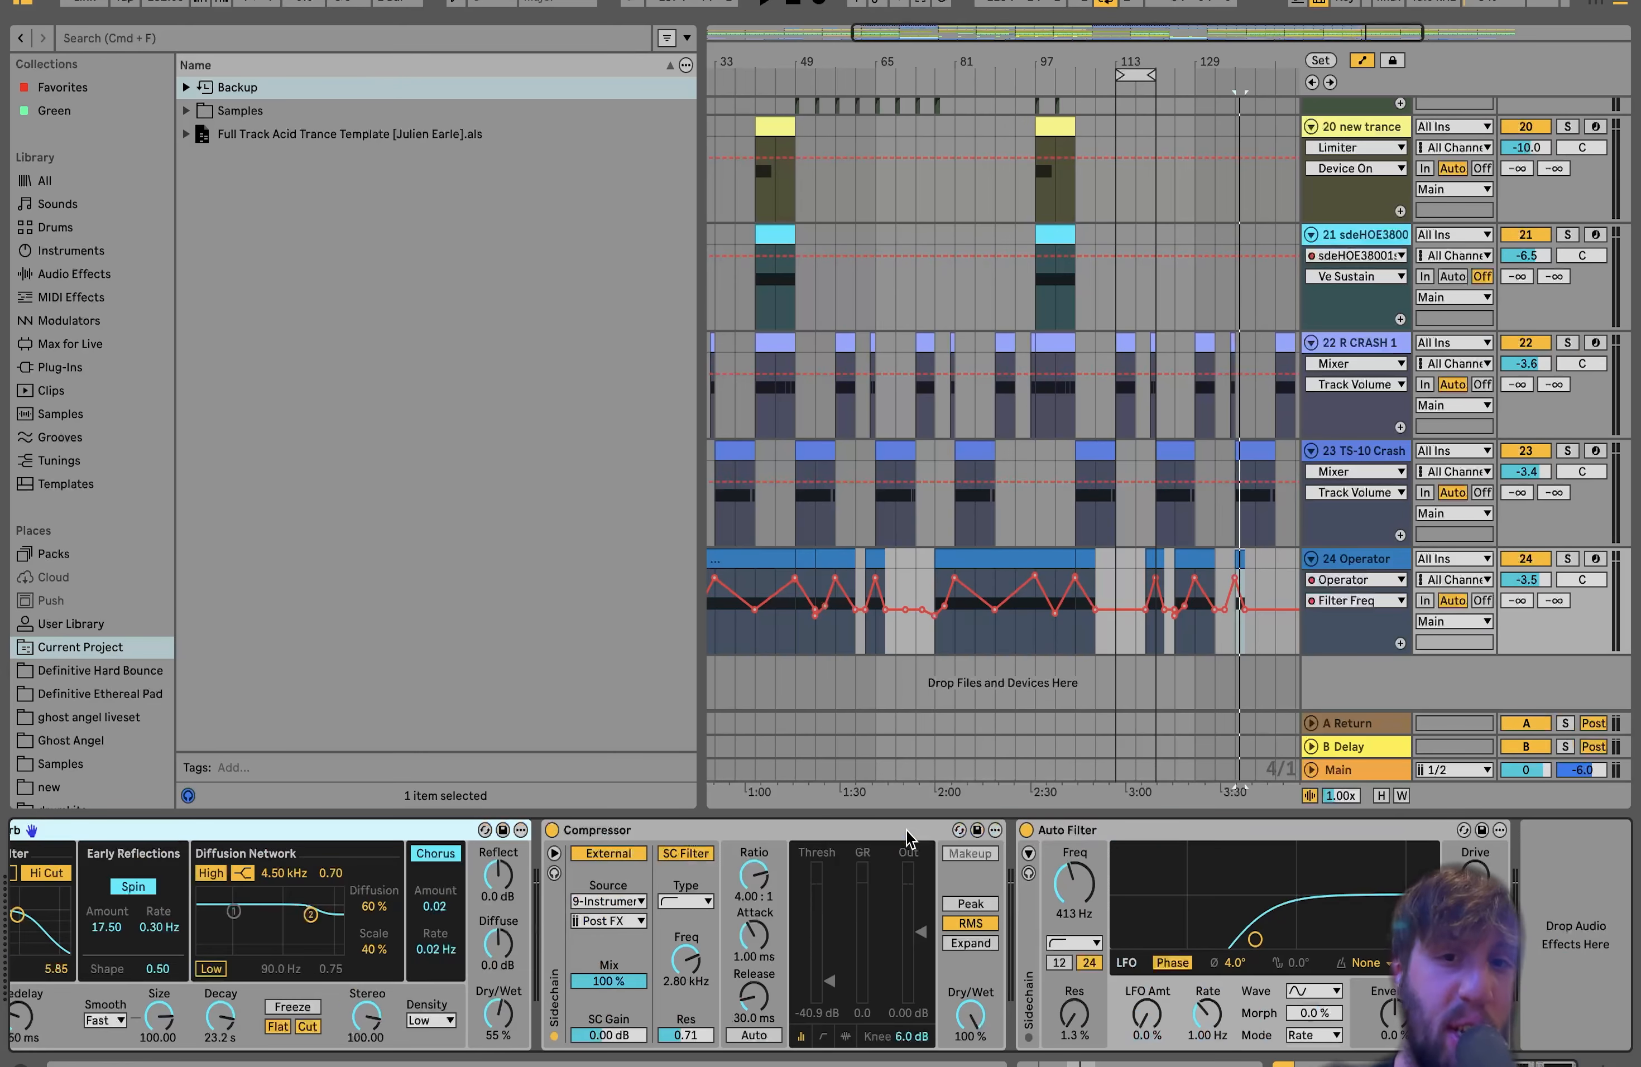
pyautogui.click(1056, 833)
pyautogui.click(1028, 829)
pyautogui.hscroll(-5, 1032, 830)
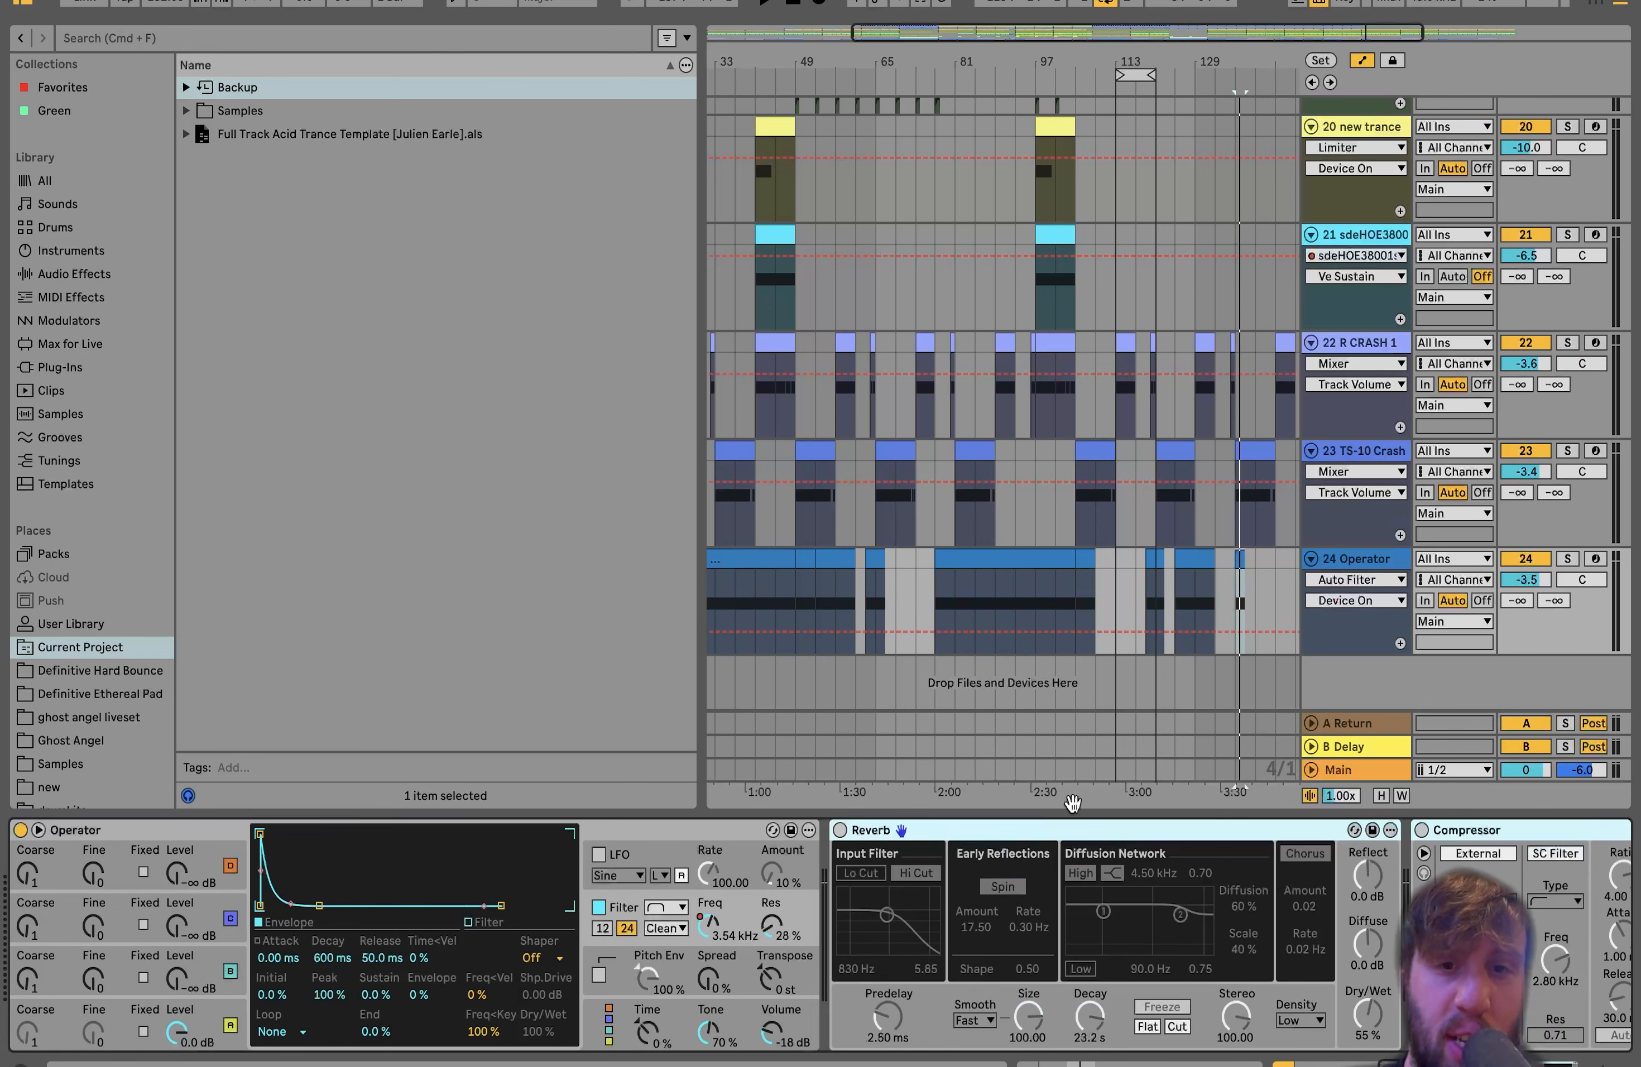
pyautogui.click(1571, 559)
# Try the low-pass filter type in Operator and listen to the soloed dry sound
pyautogui.click(674, 907)
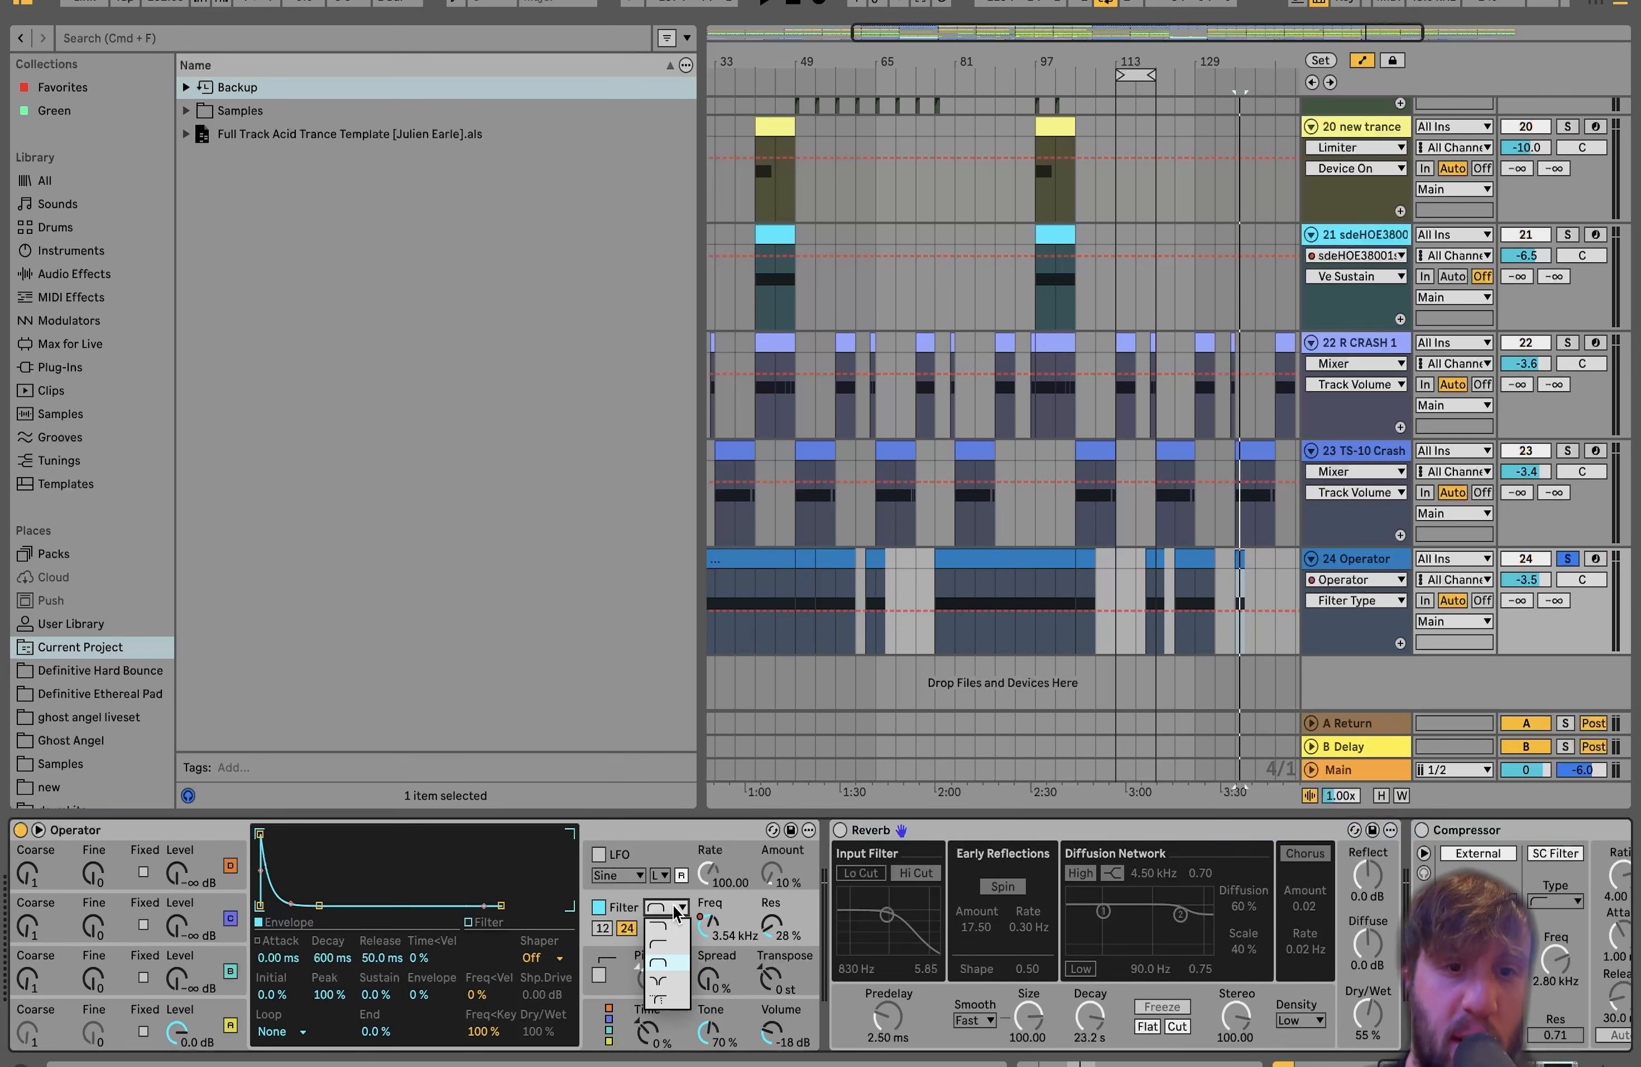
pyautogui.click(670, 931)
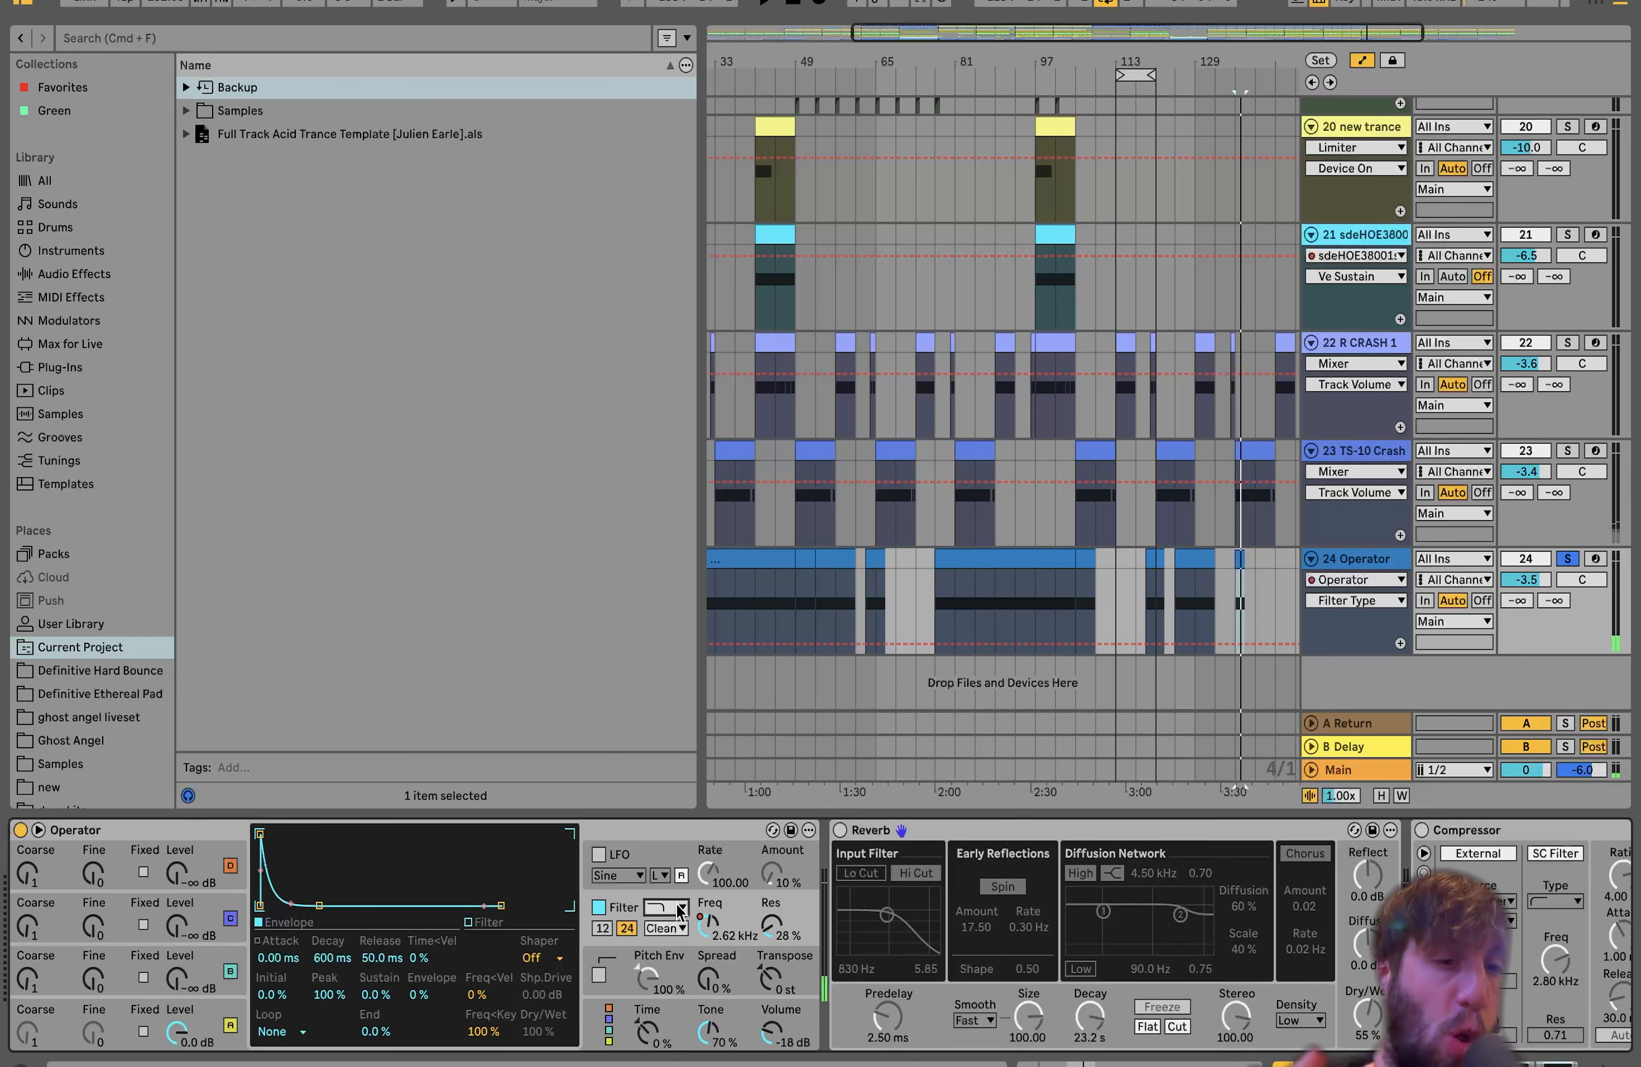
pyautogui.press('space')
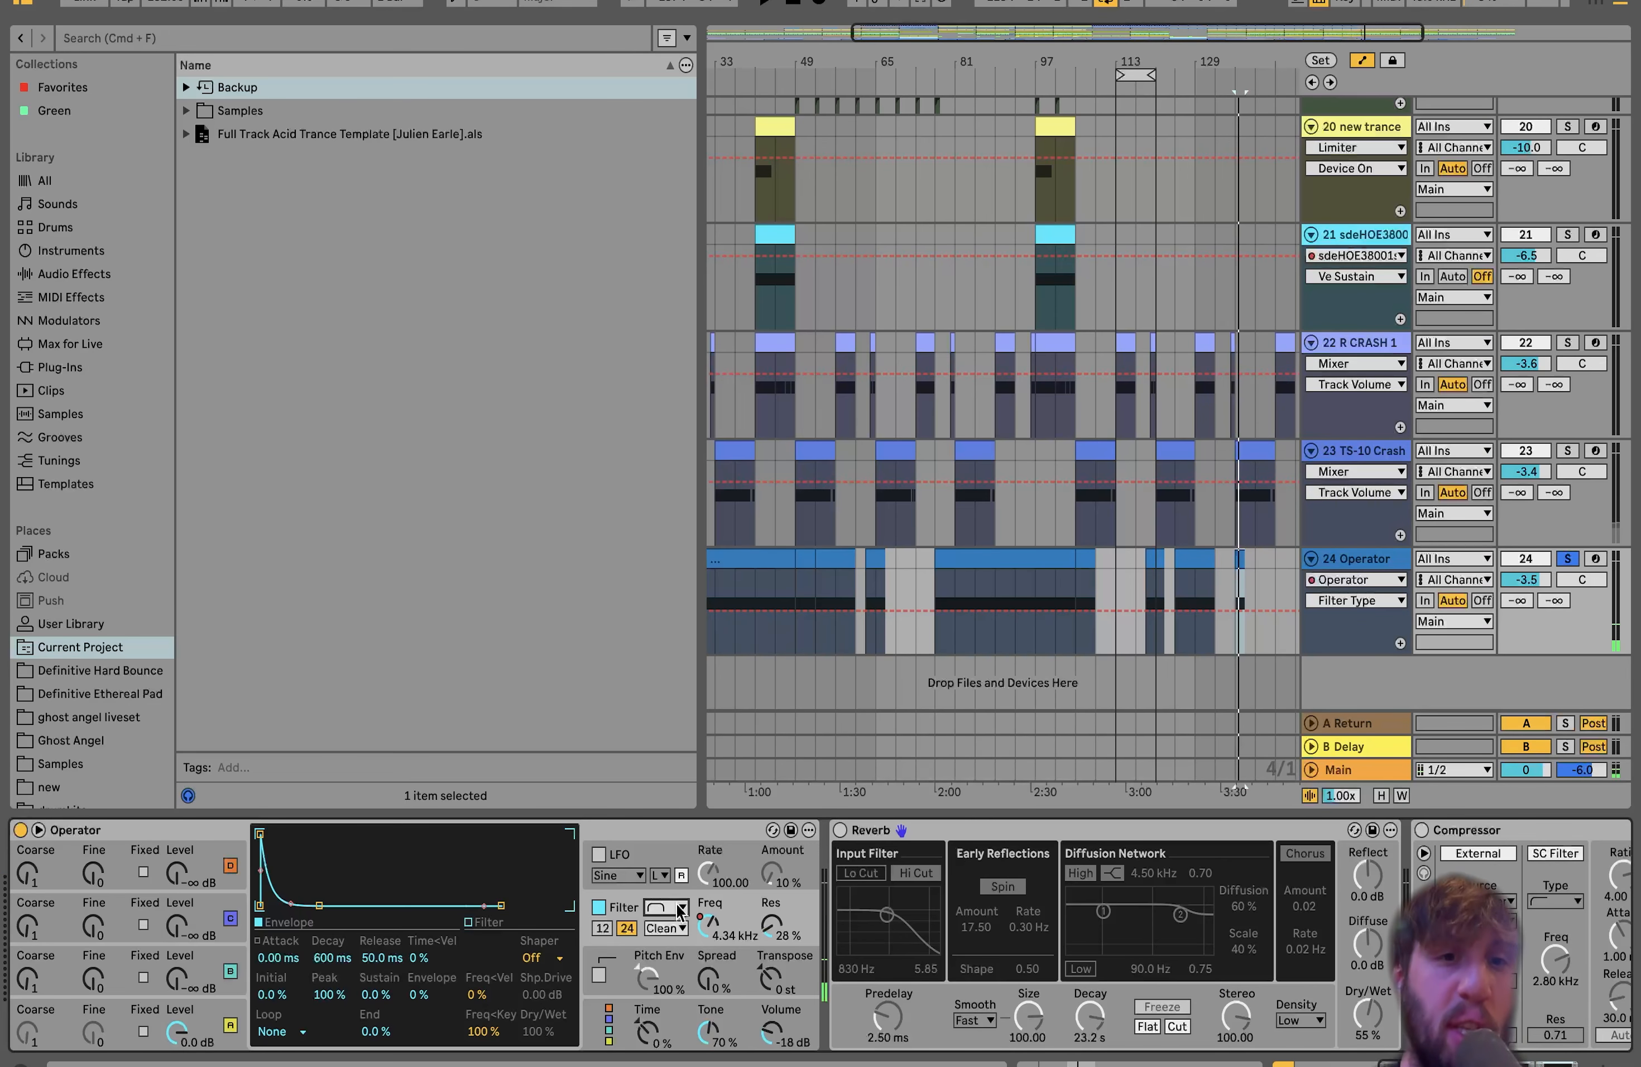
# Examine Operator's Filter Freq automation points around bars 97 to 105 and play the soloed sound from bars 101 and 103
pyautogui.click(710, 921)
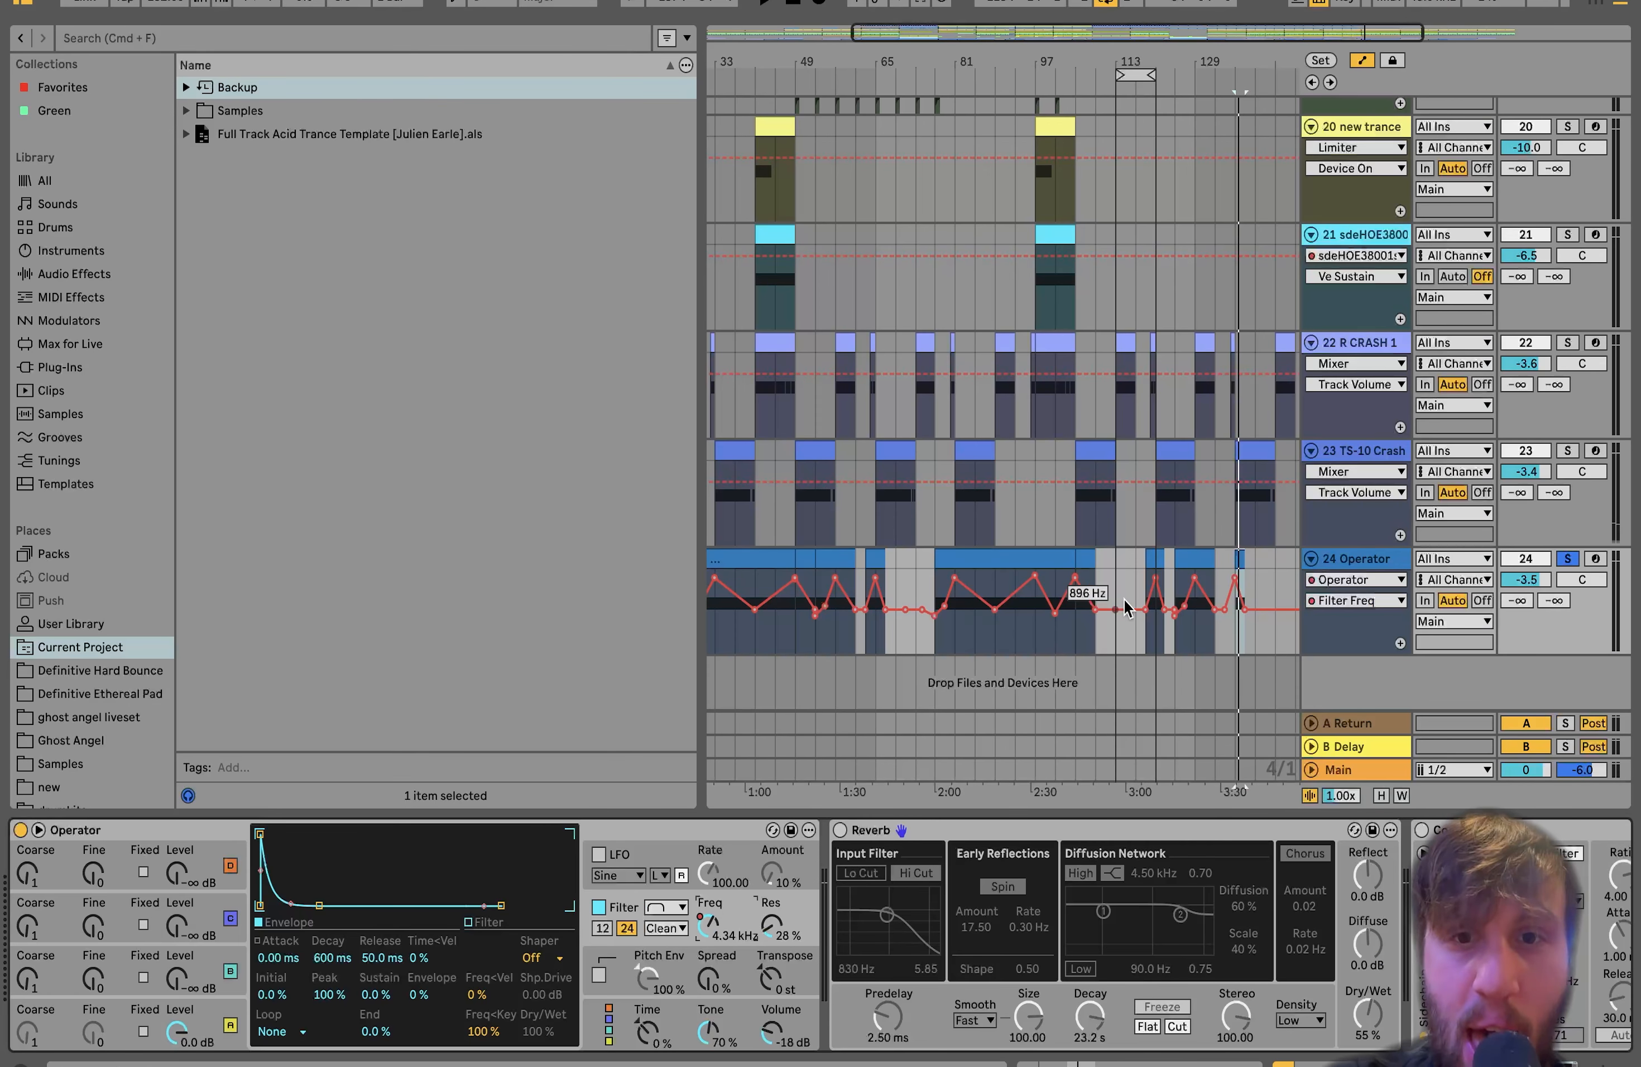
pyautogui.moveTo(1060, 624)
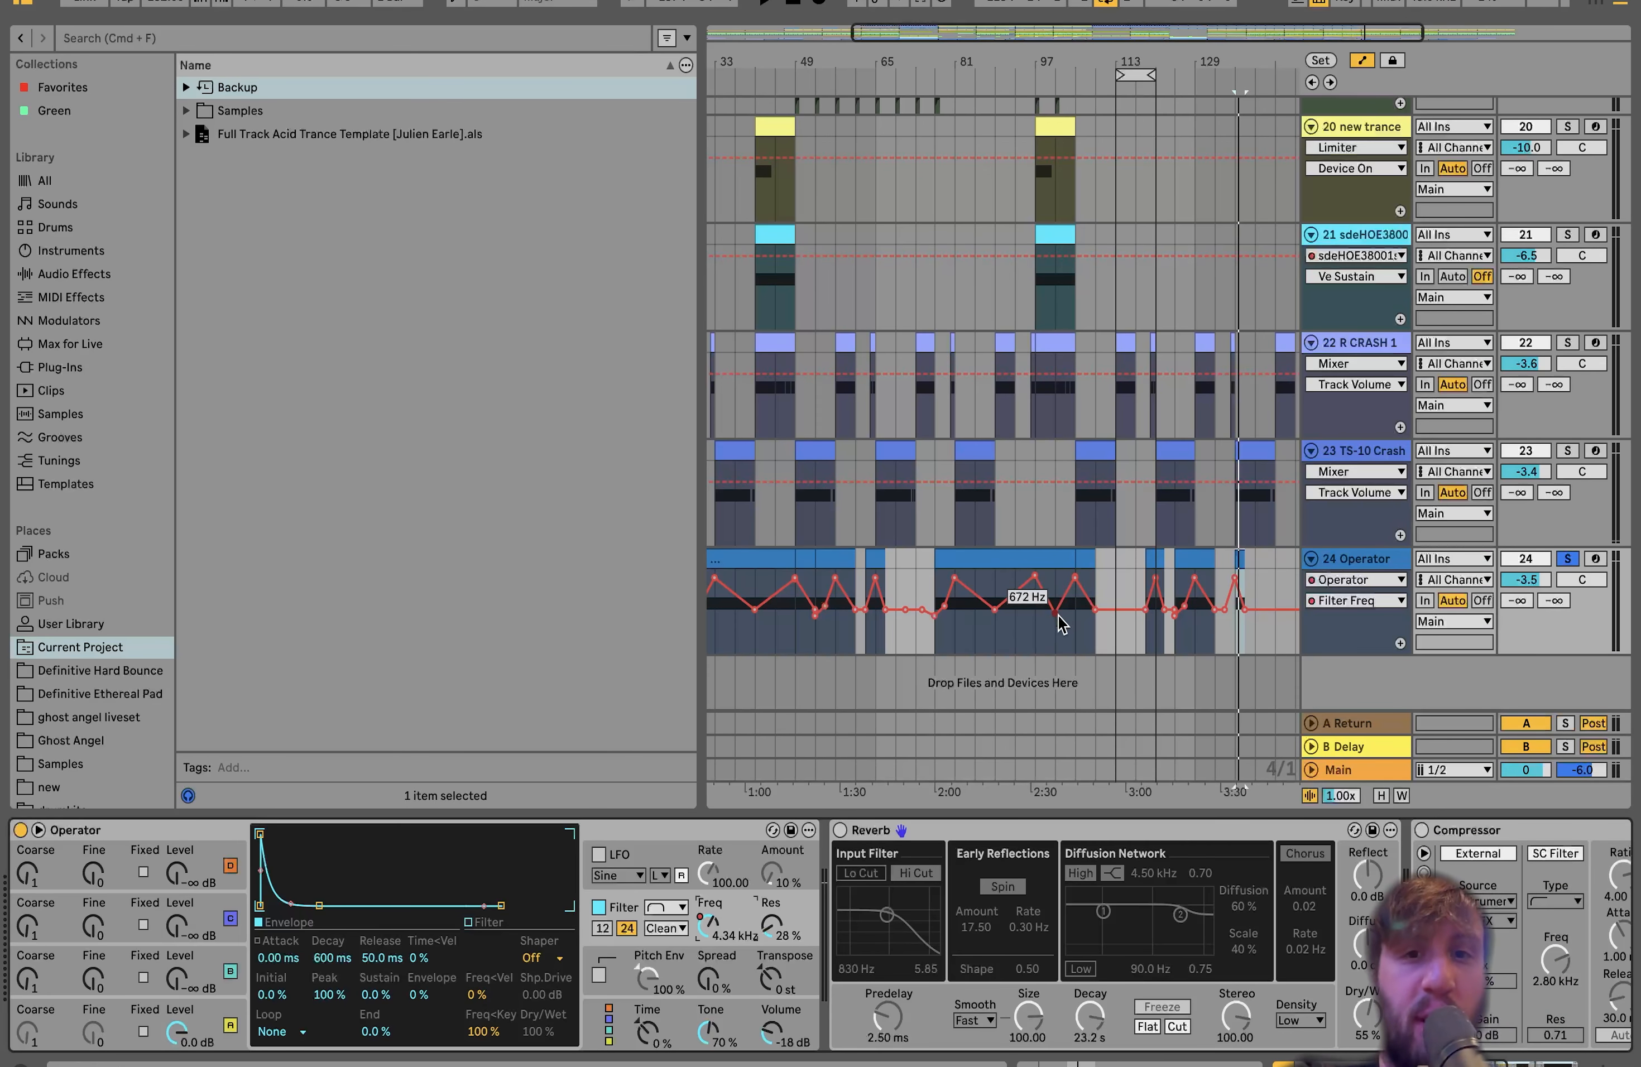
pyautogui.moveTo(1073, 581)
pyautogui.scroll(3, 1073, 581)
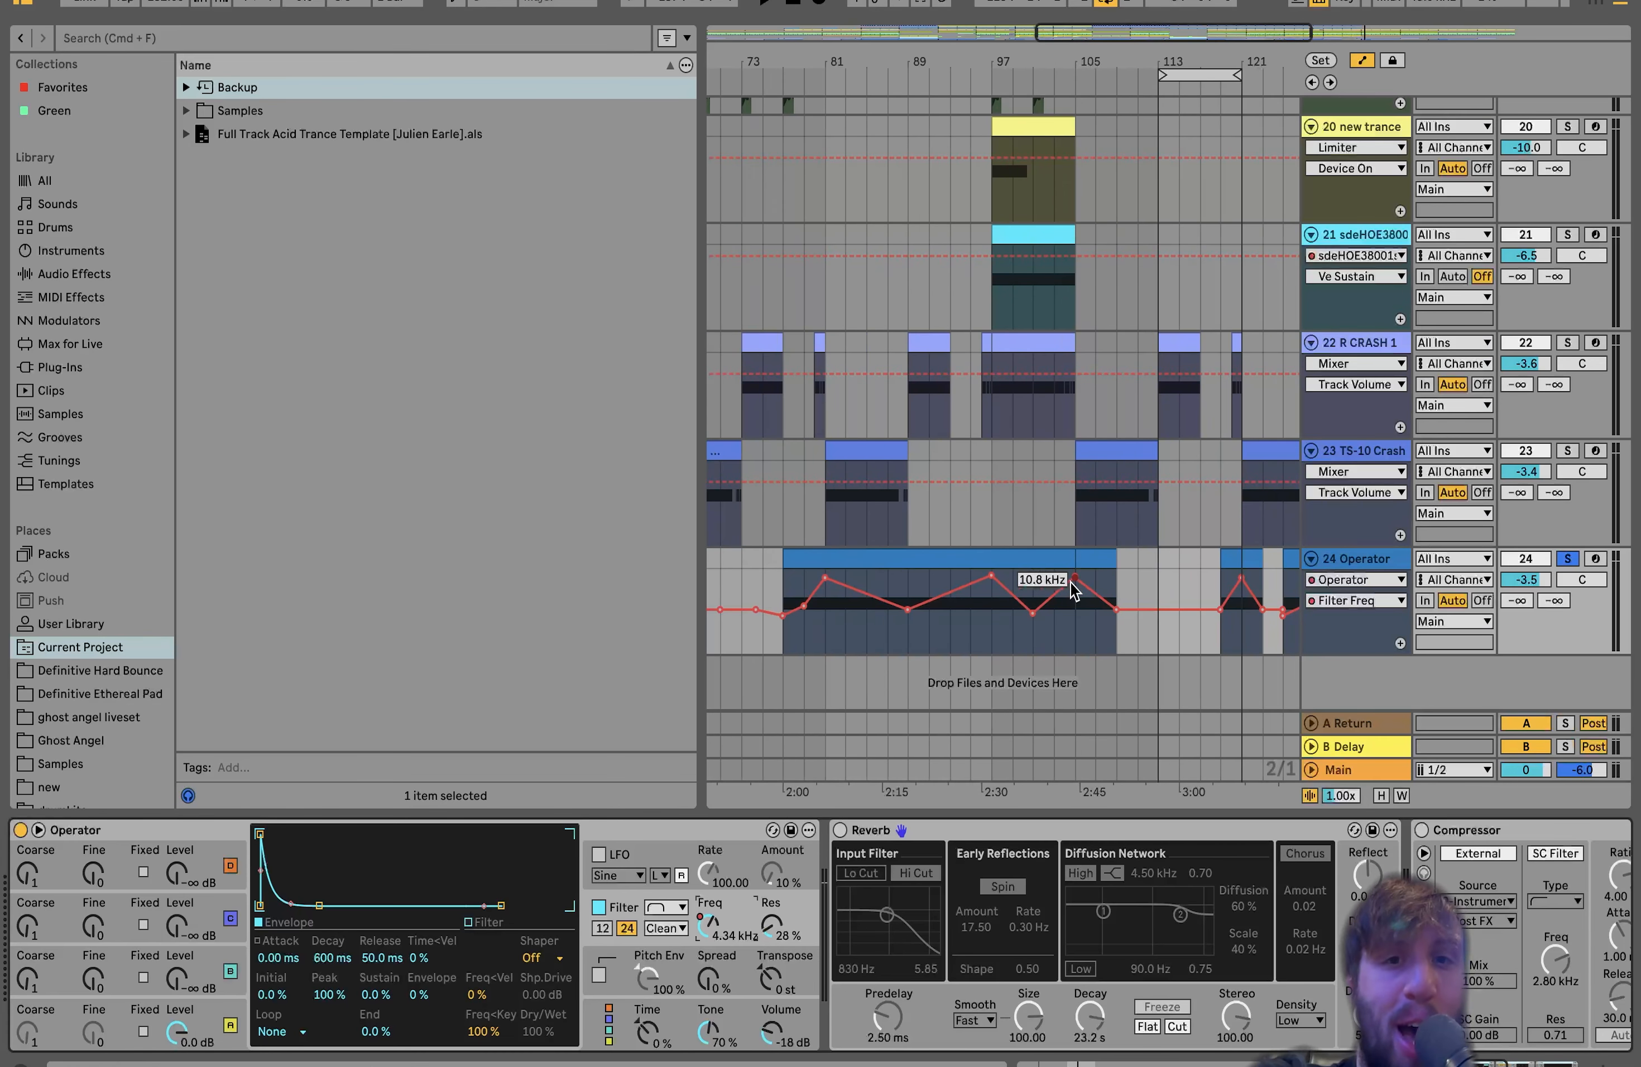
pyautogui.click(1032, 628)
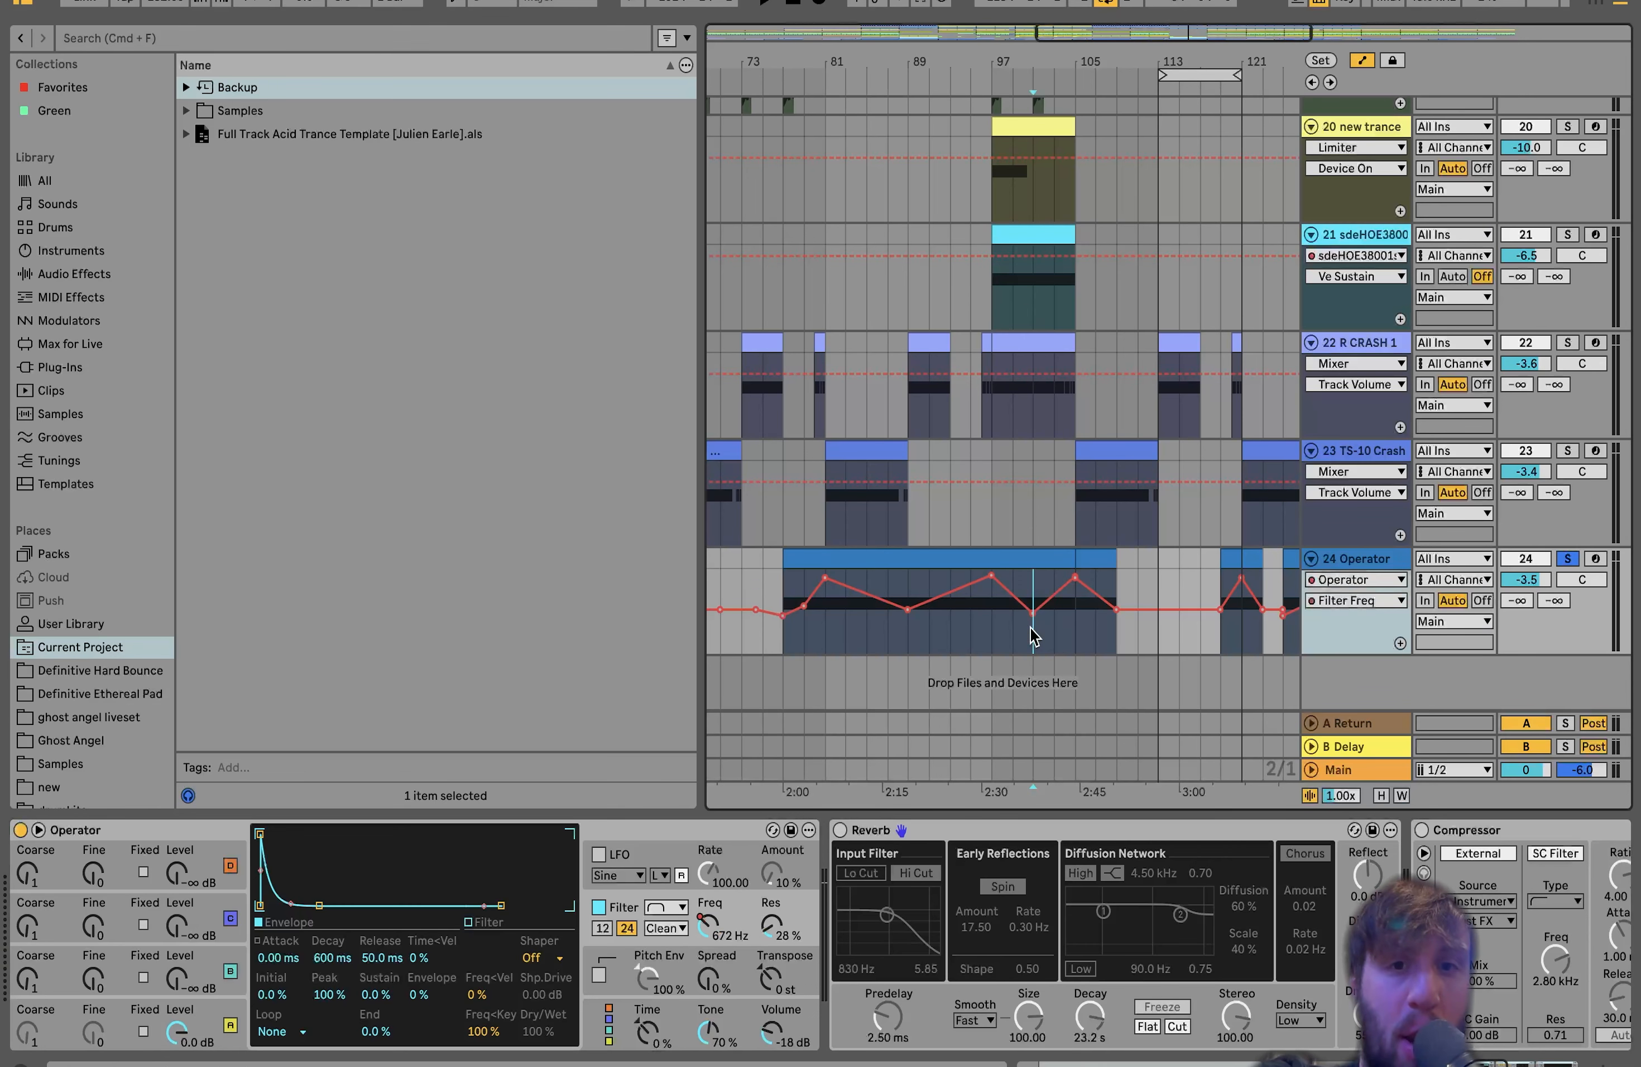
pyautogui.press('space')
pyautogui.click(1062, 633)
pyautogui.press('space')
pyautogui.press('space')
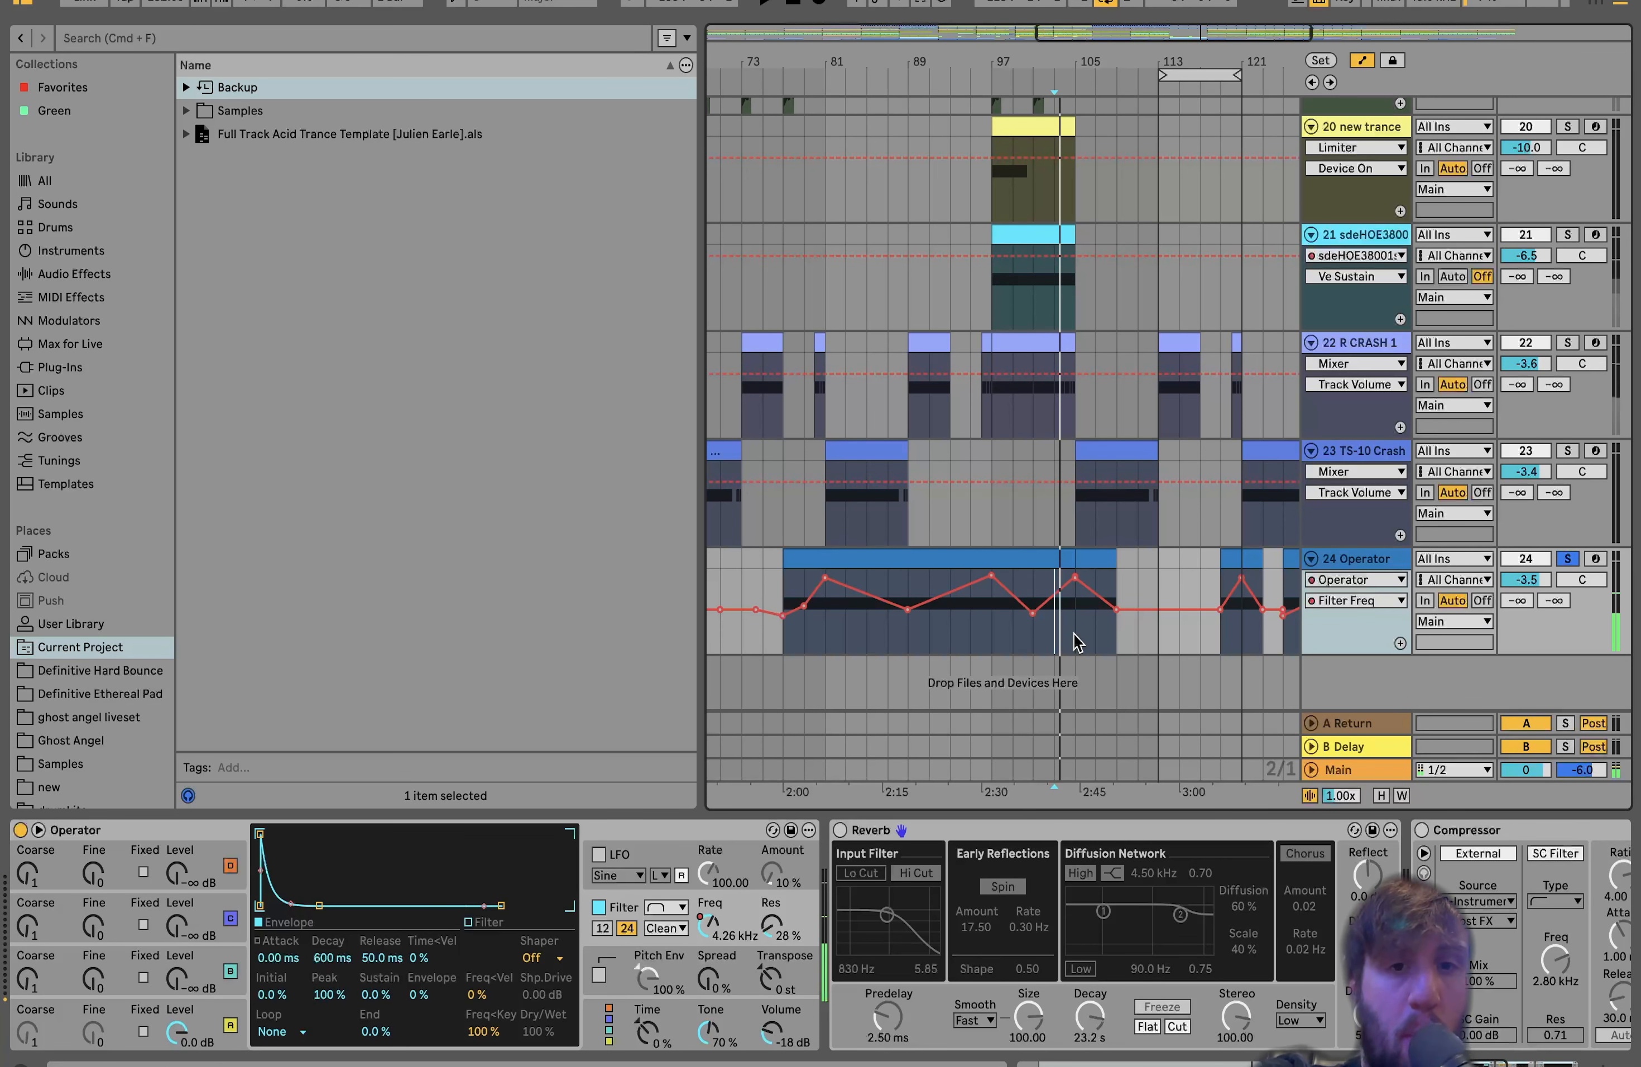
# Select the Reverb device on 24 Operator
pyautogui.click(918, 829)
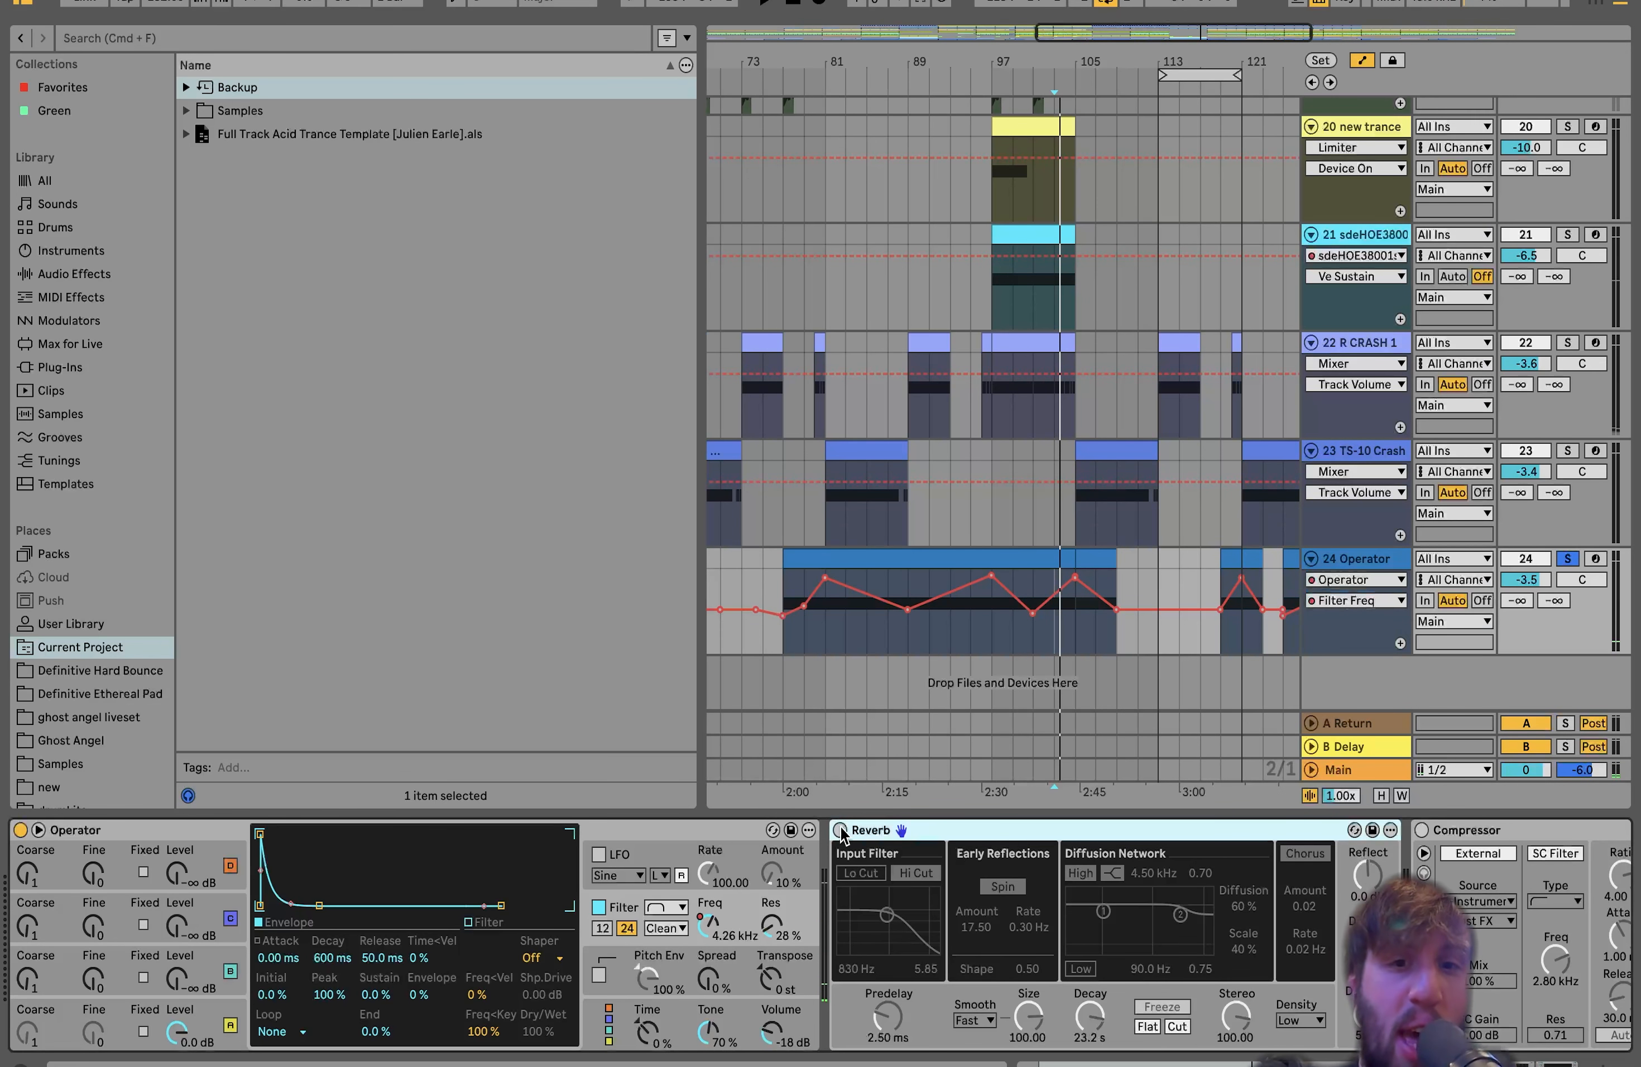